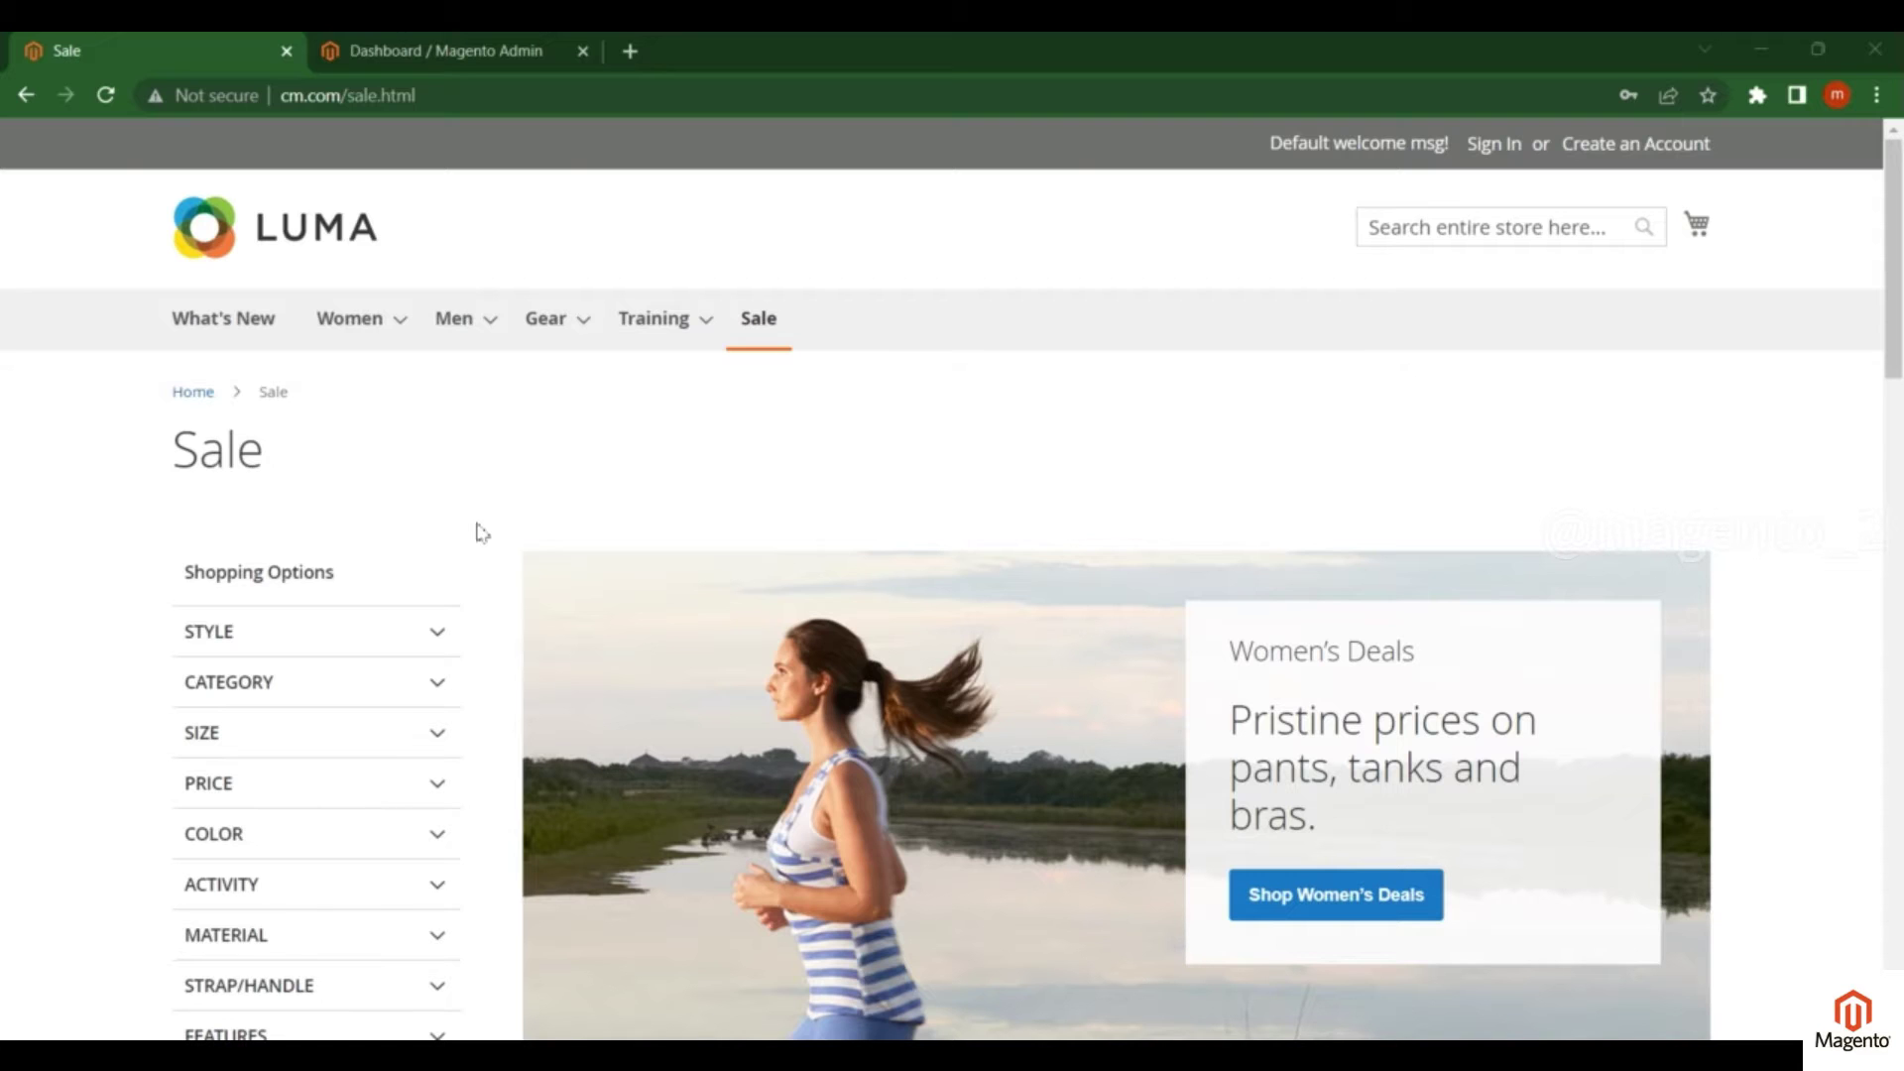
Step: Examine the Sale page's layered navigation filters, including the options under Style and Category
{"action": "scroll", "coordinate": [481, 532], "scroll_direction": "down", "scroll_amount": 1}
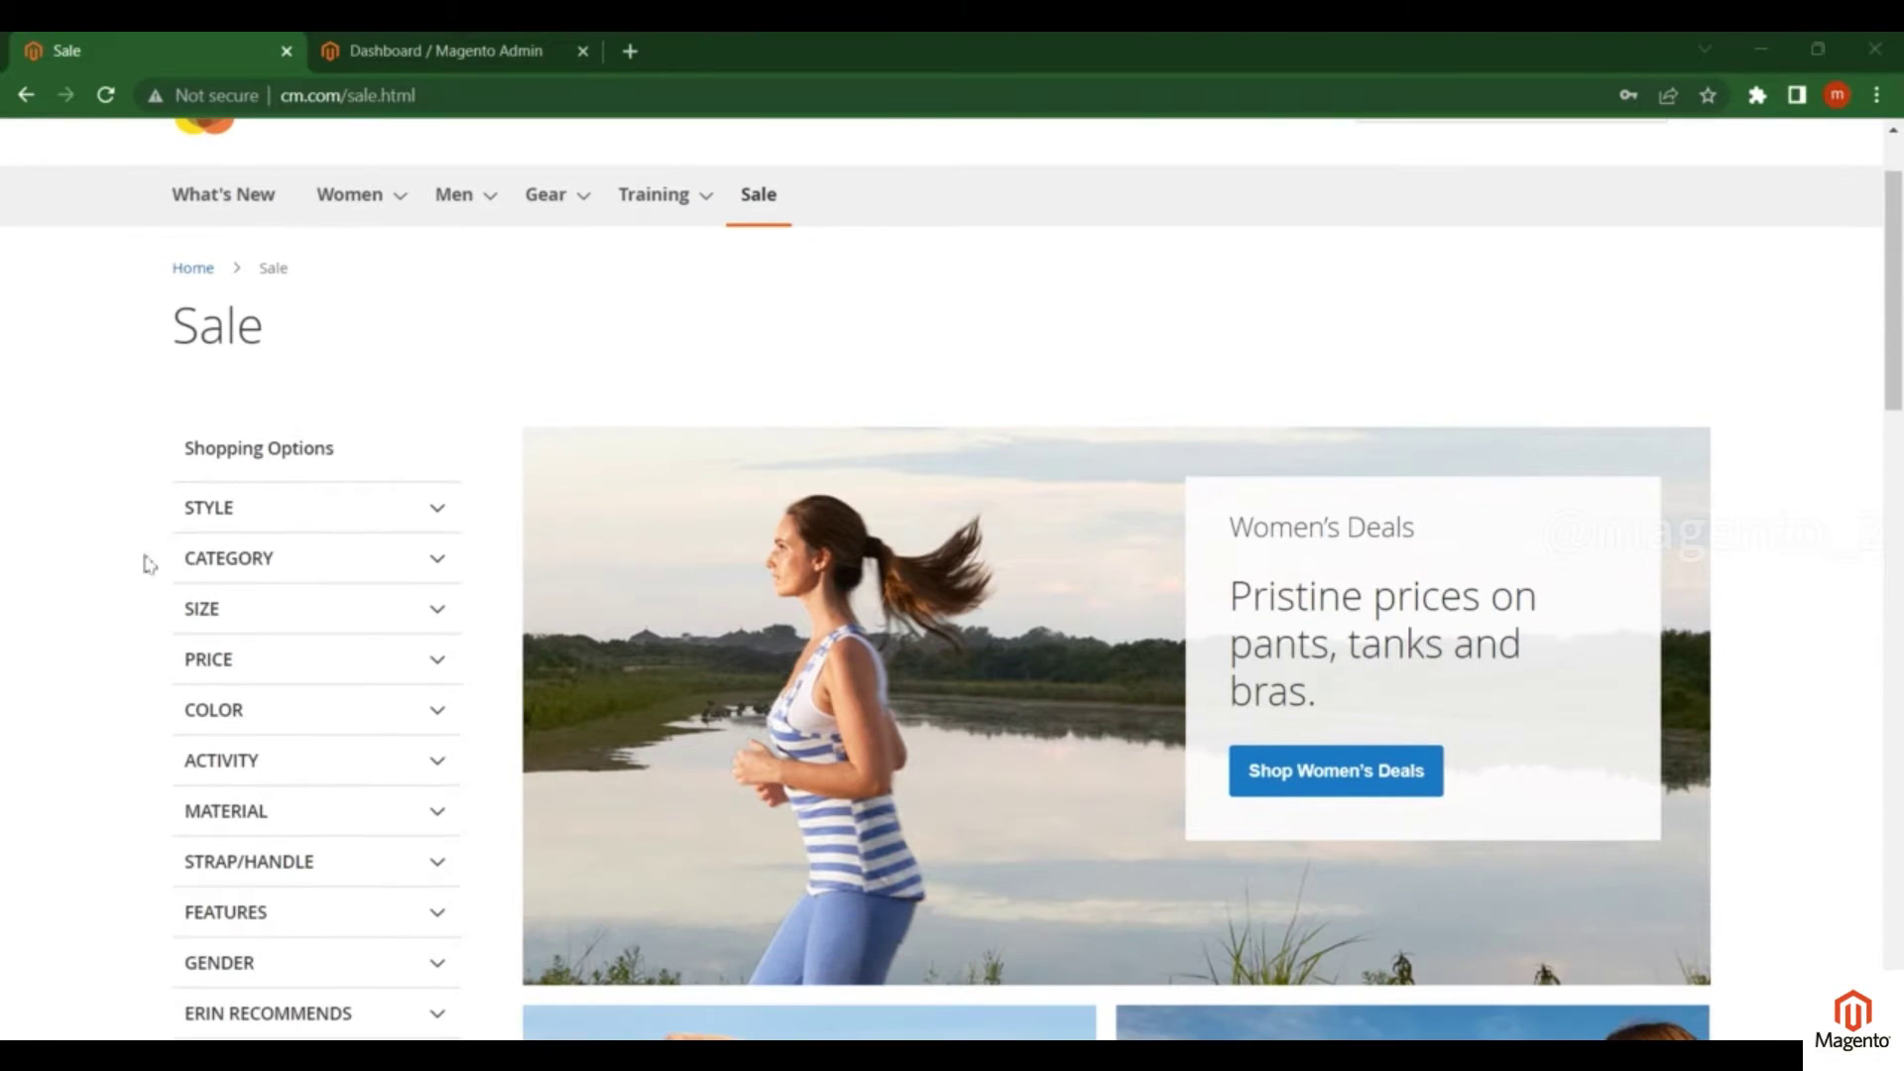
{"action": "scroll", "coordinate": [188, 427], "scroll_direction": "down", "scroll_amount": 2}
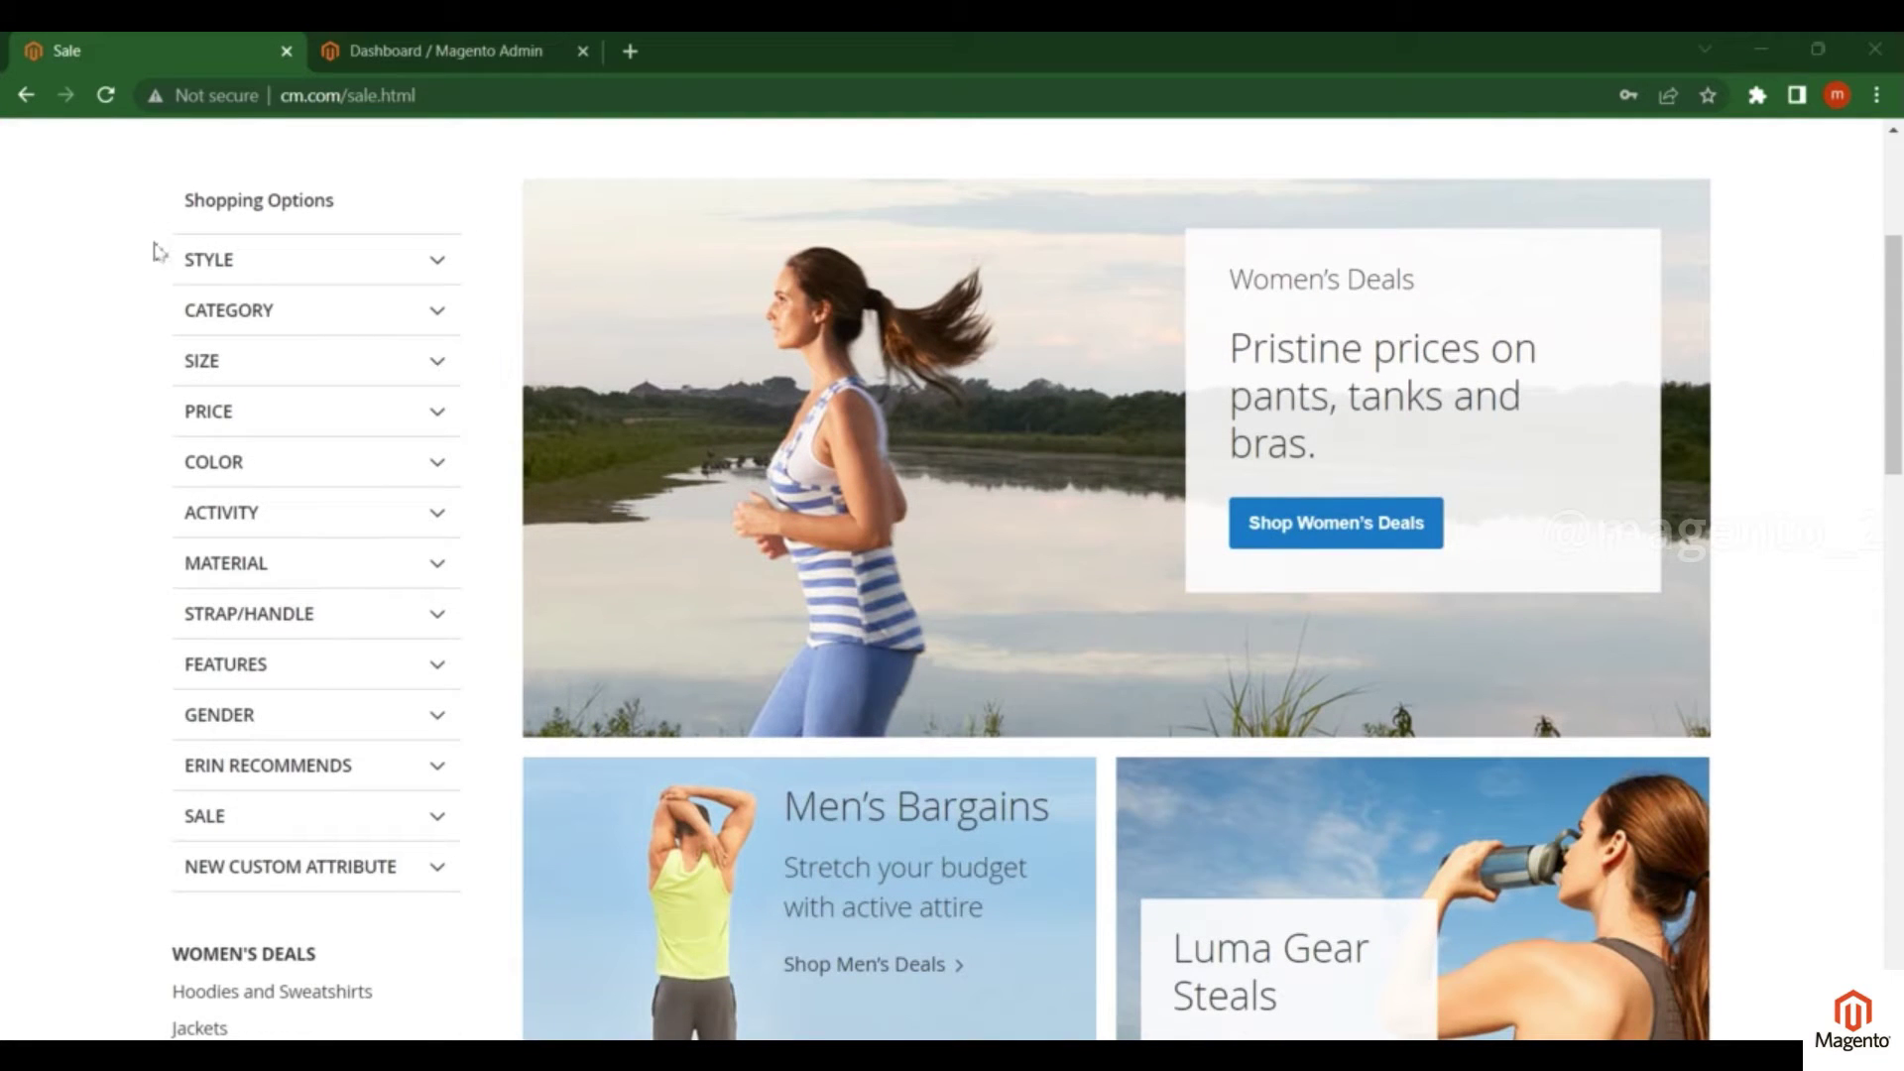
{"action": "left_click", "coordinate": [438, 266]}
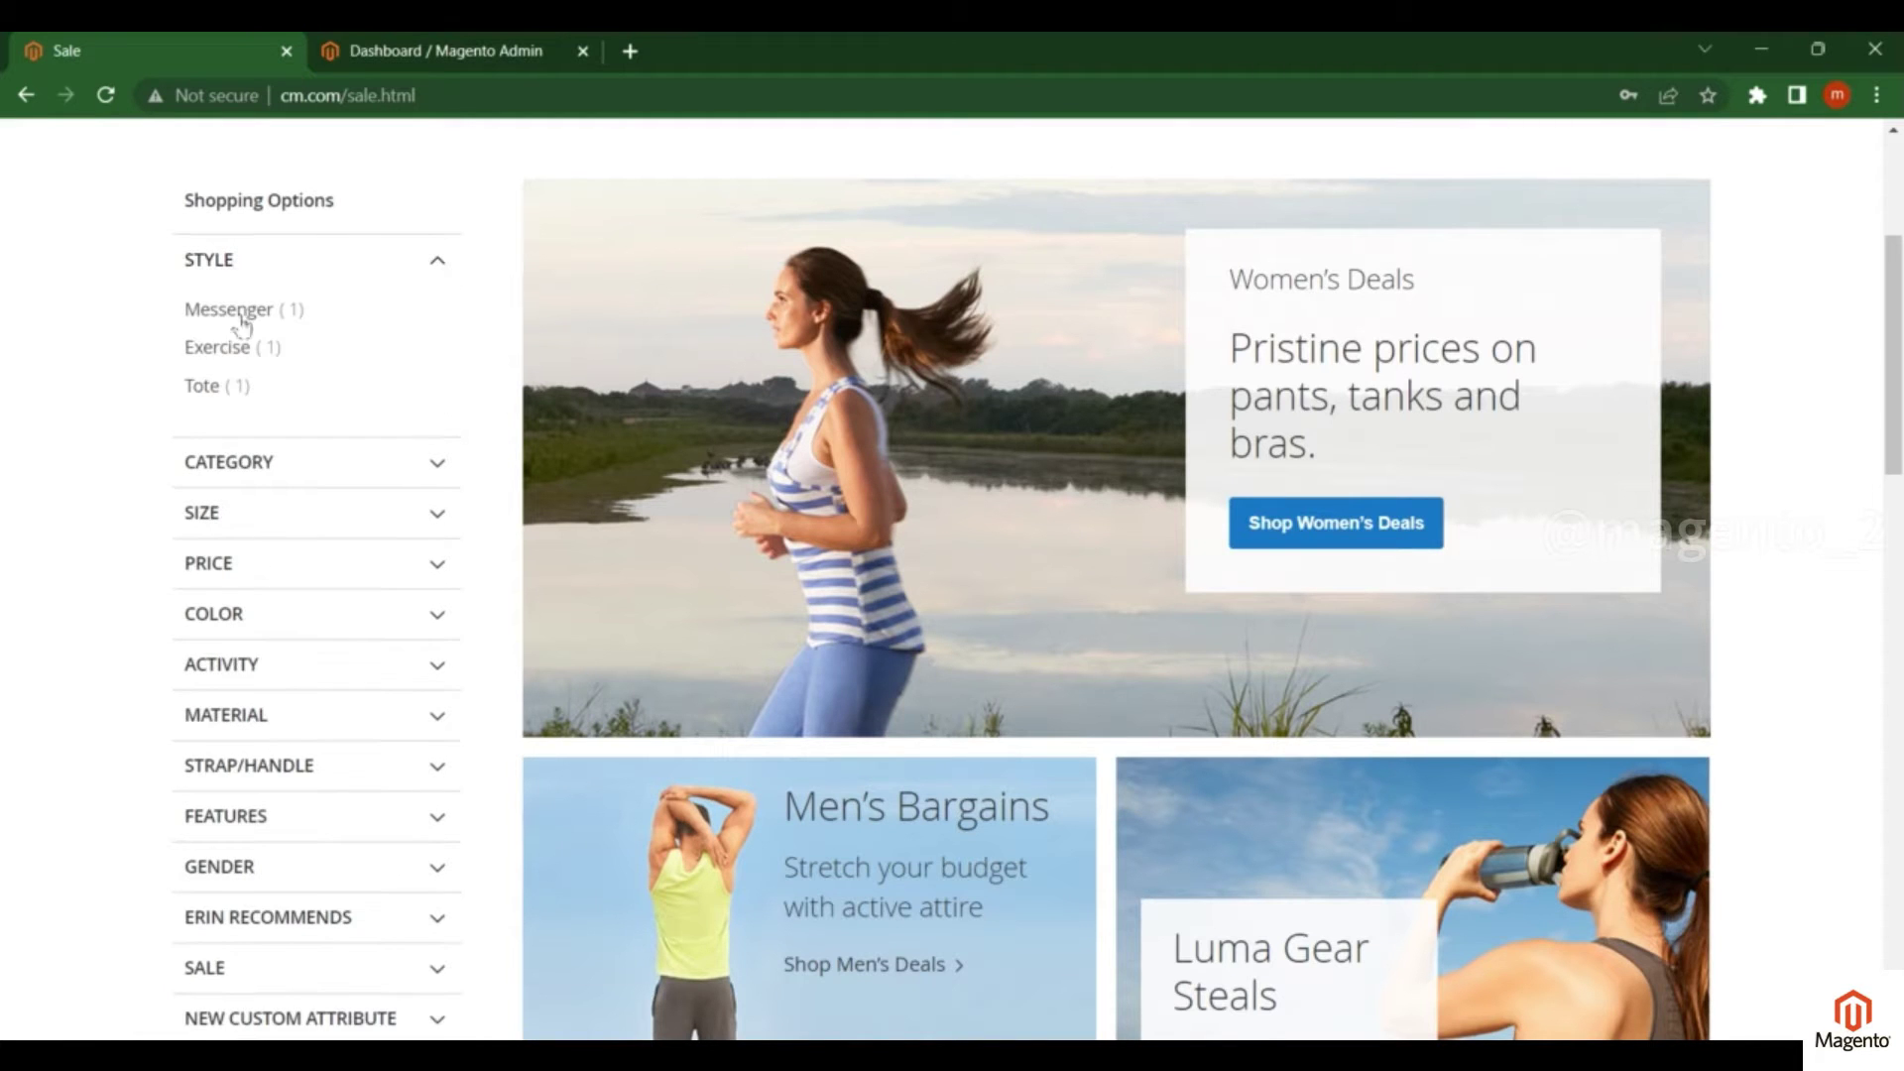
{"action": "left_click", "coordinate": [437, 265]}
{"action": "scroll", "coordinate": [480, 608], "scroll_direction": "down", "scroll_amount": 5}
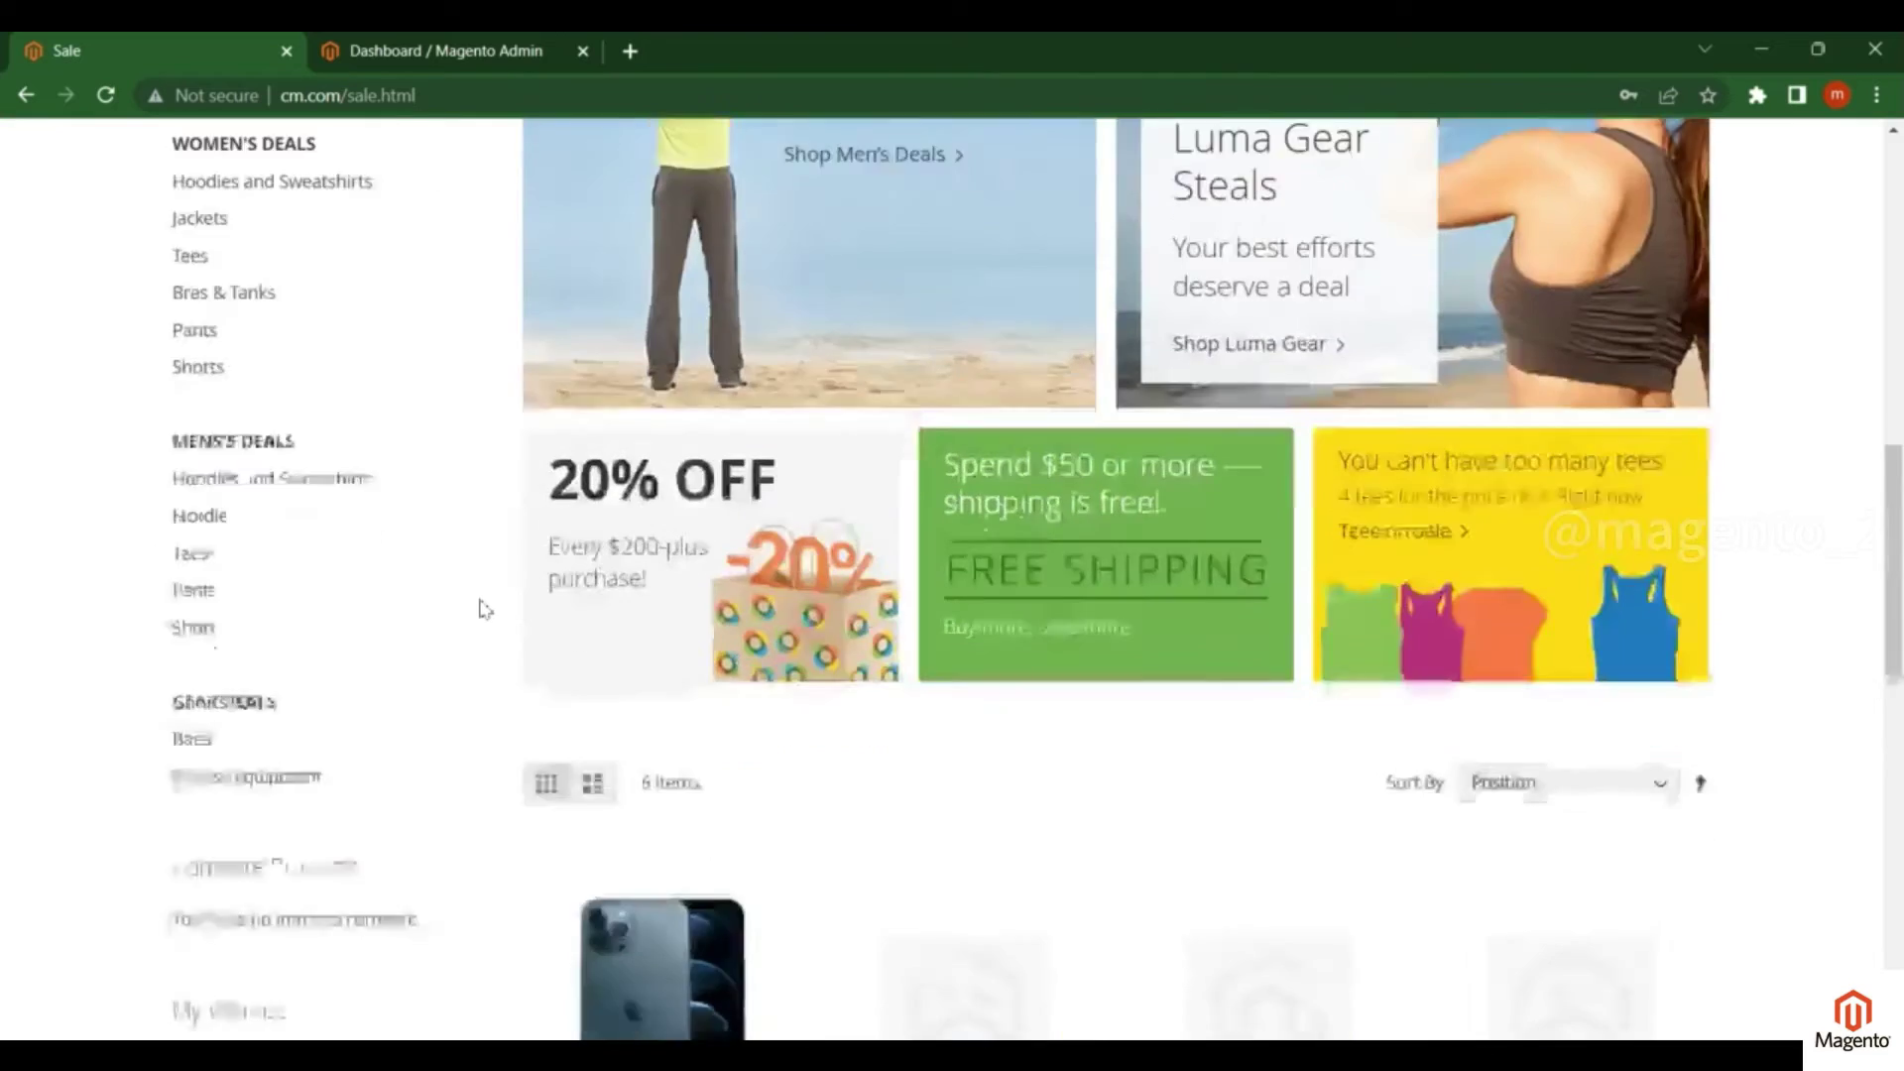
{"action": "scroll", "coordinate": [480, 608], "scroll_direction": "up", "scroll_amount": 7}
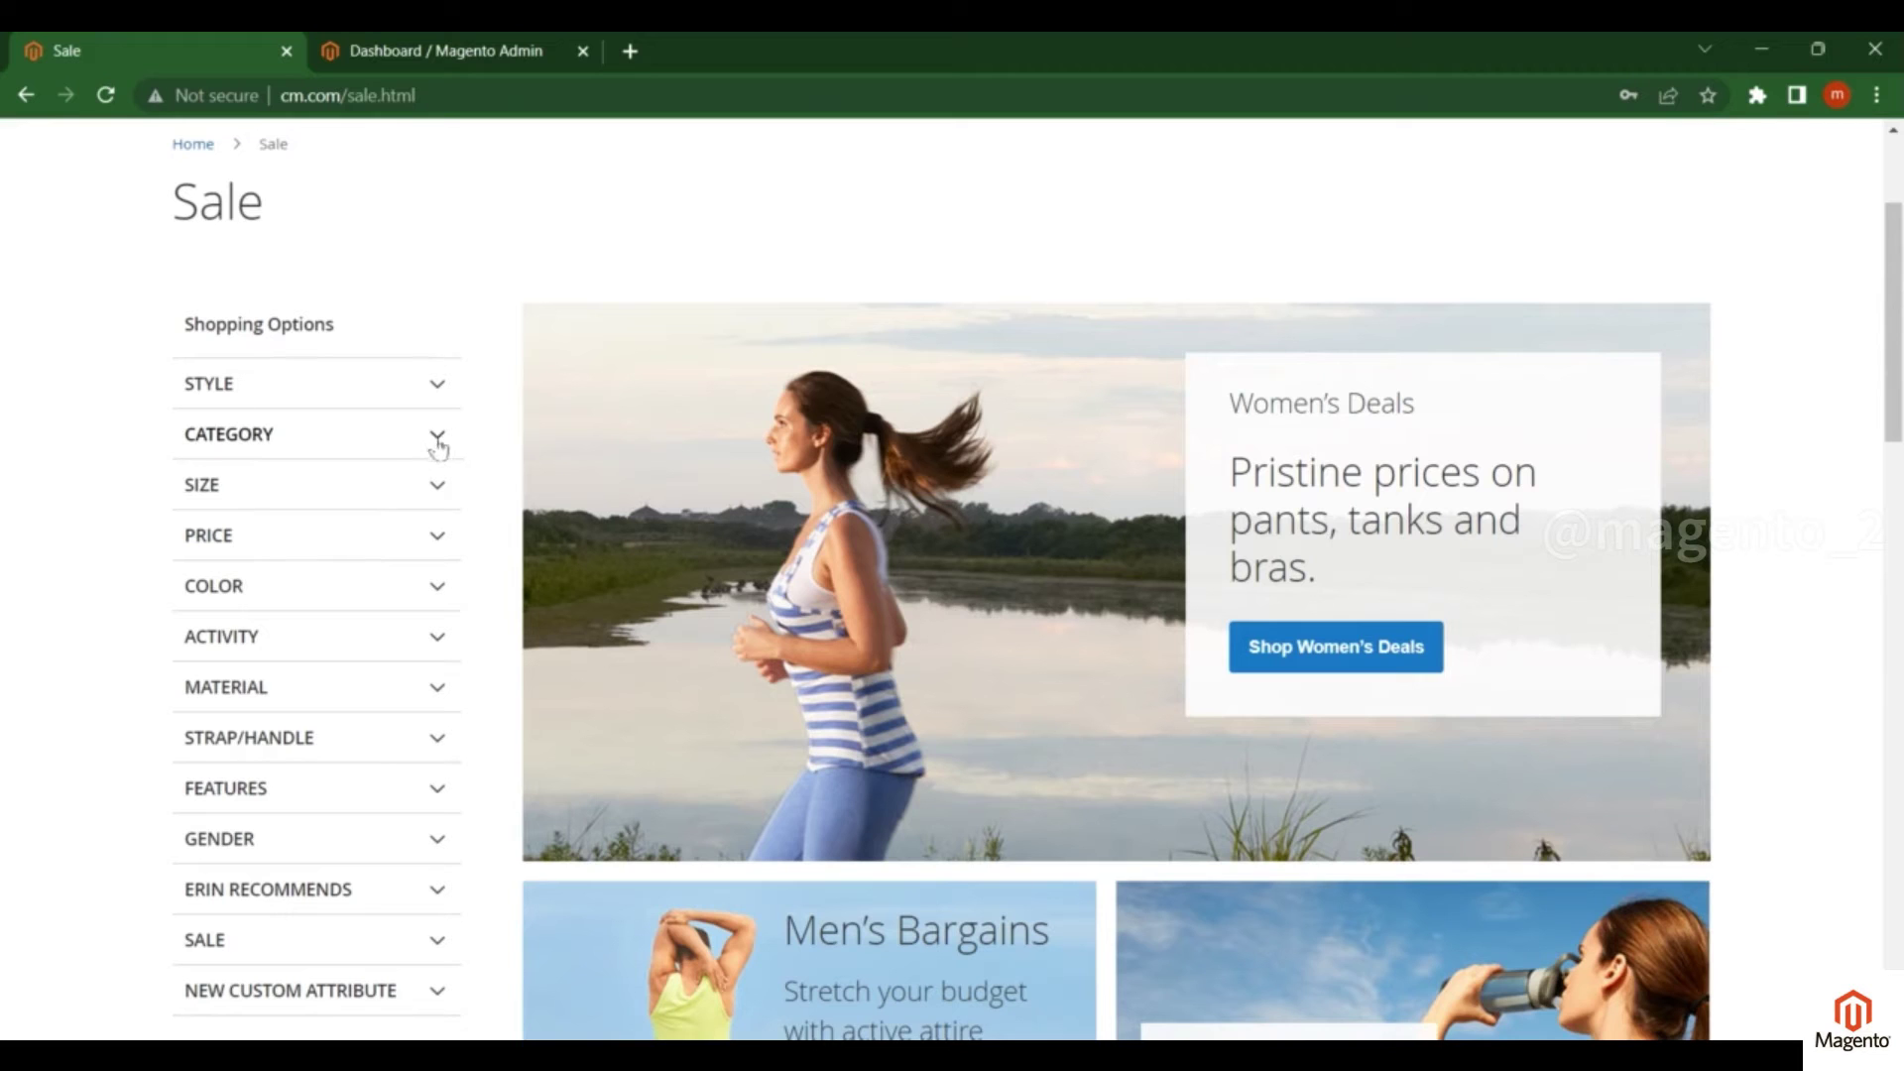
{"action": "left_click", "coordinate": [438, 387]}
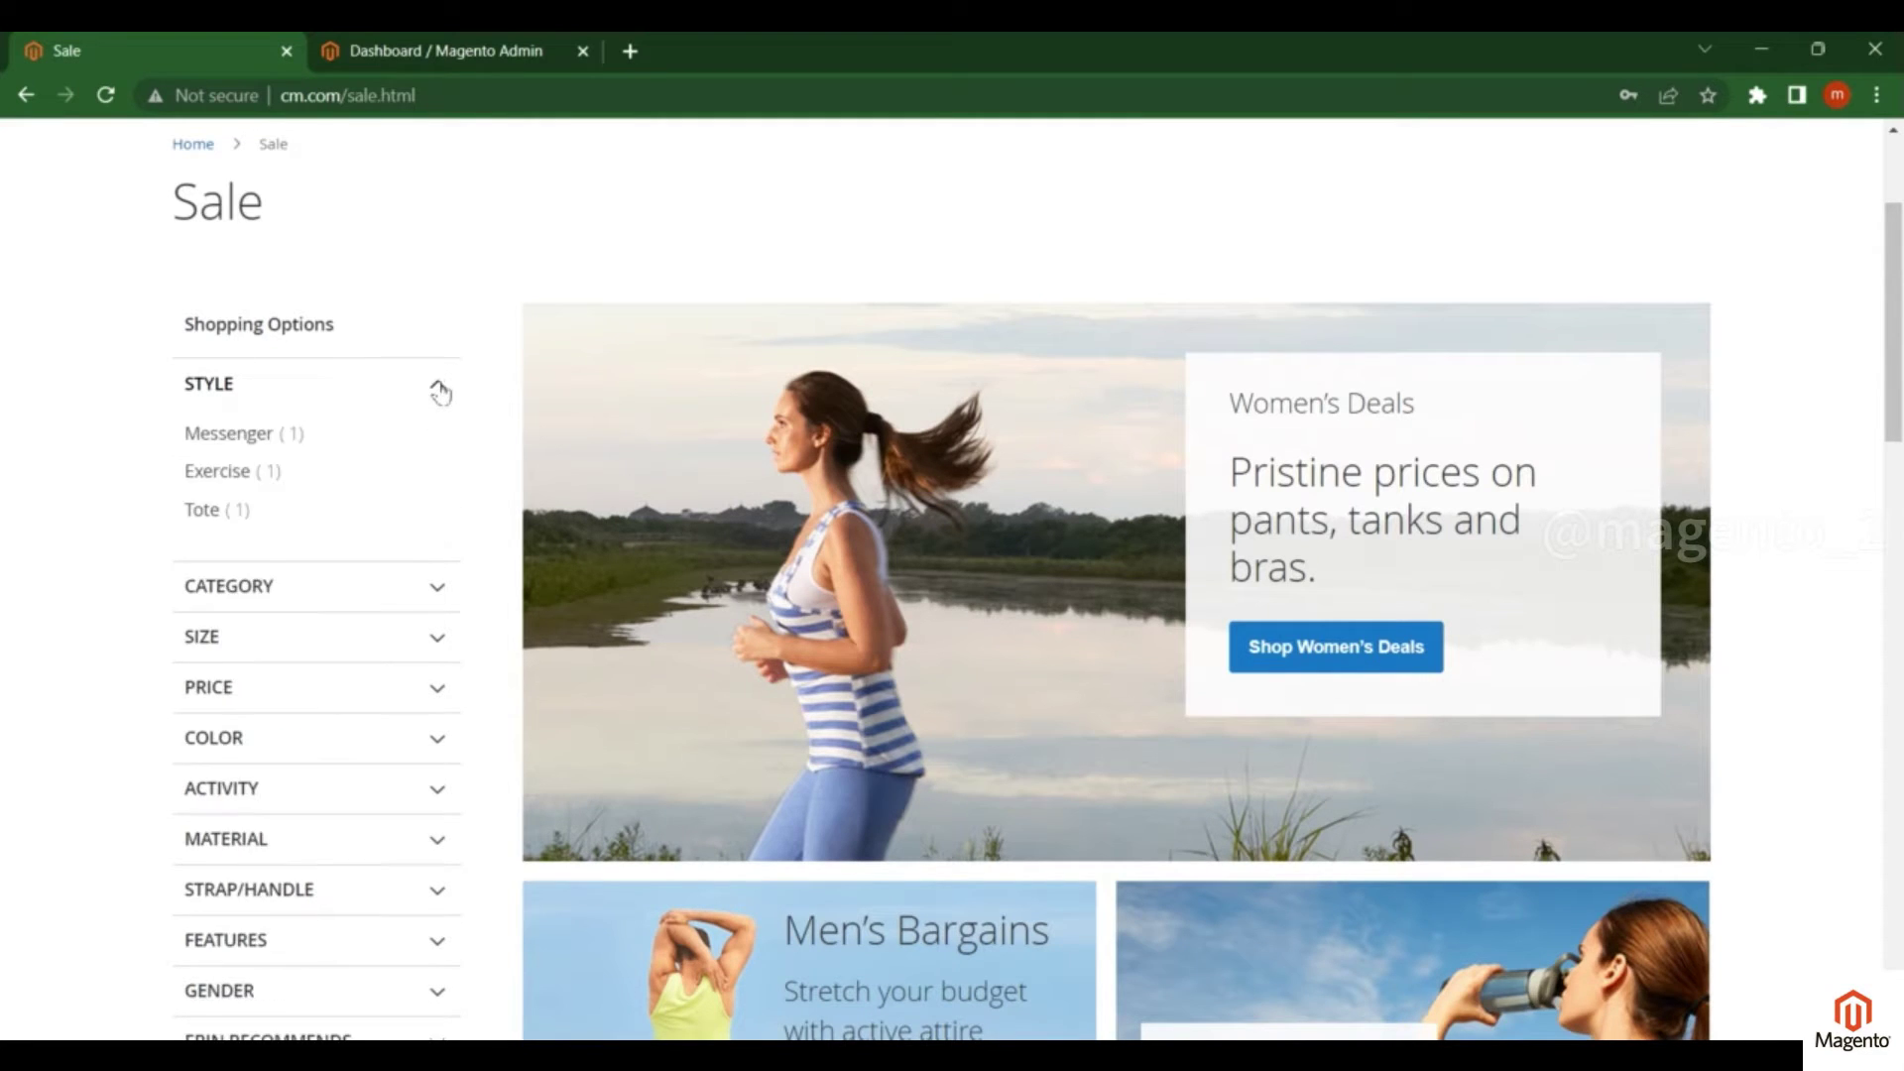
{"action": "left_click", "coordinate": [437, 389]}
{"action": "left_click", "coordinate": [437, 436]}
{"action": "left_click", "coordinate": [437, 437]}
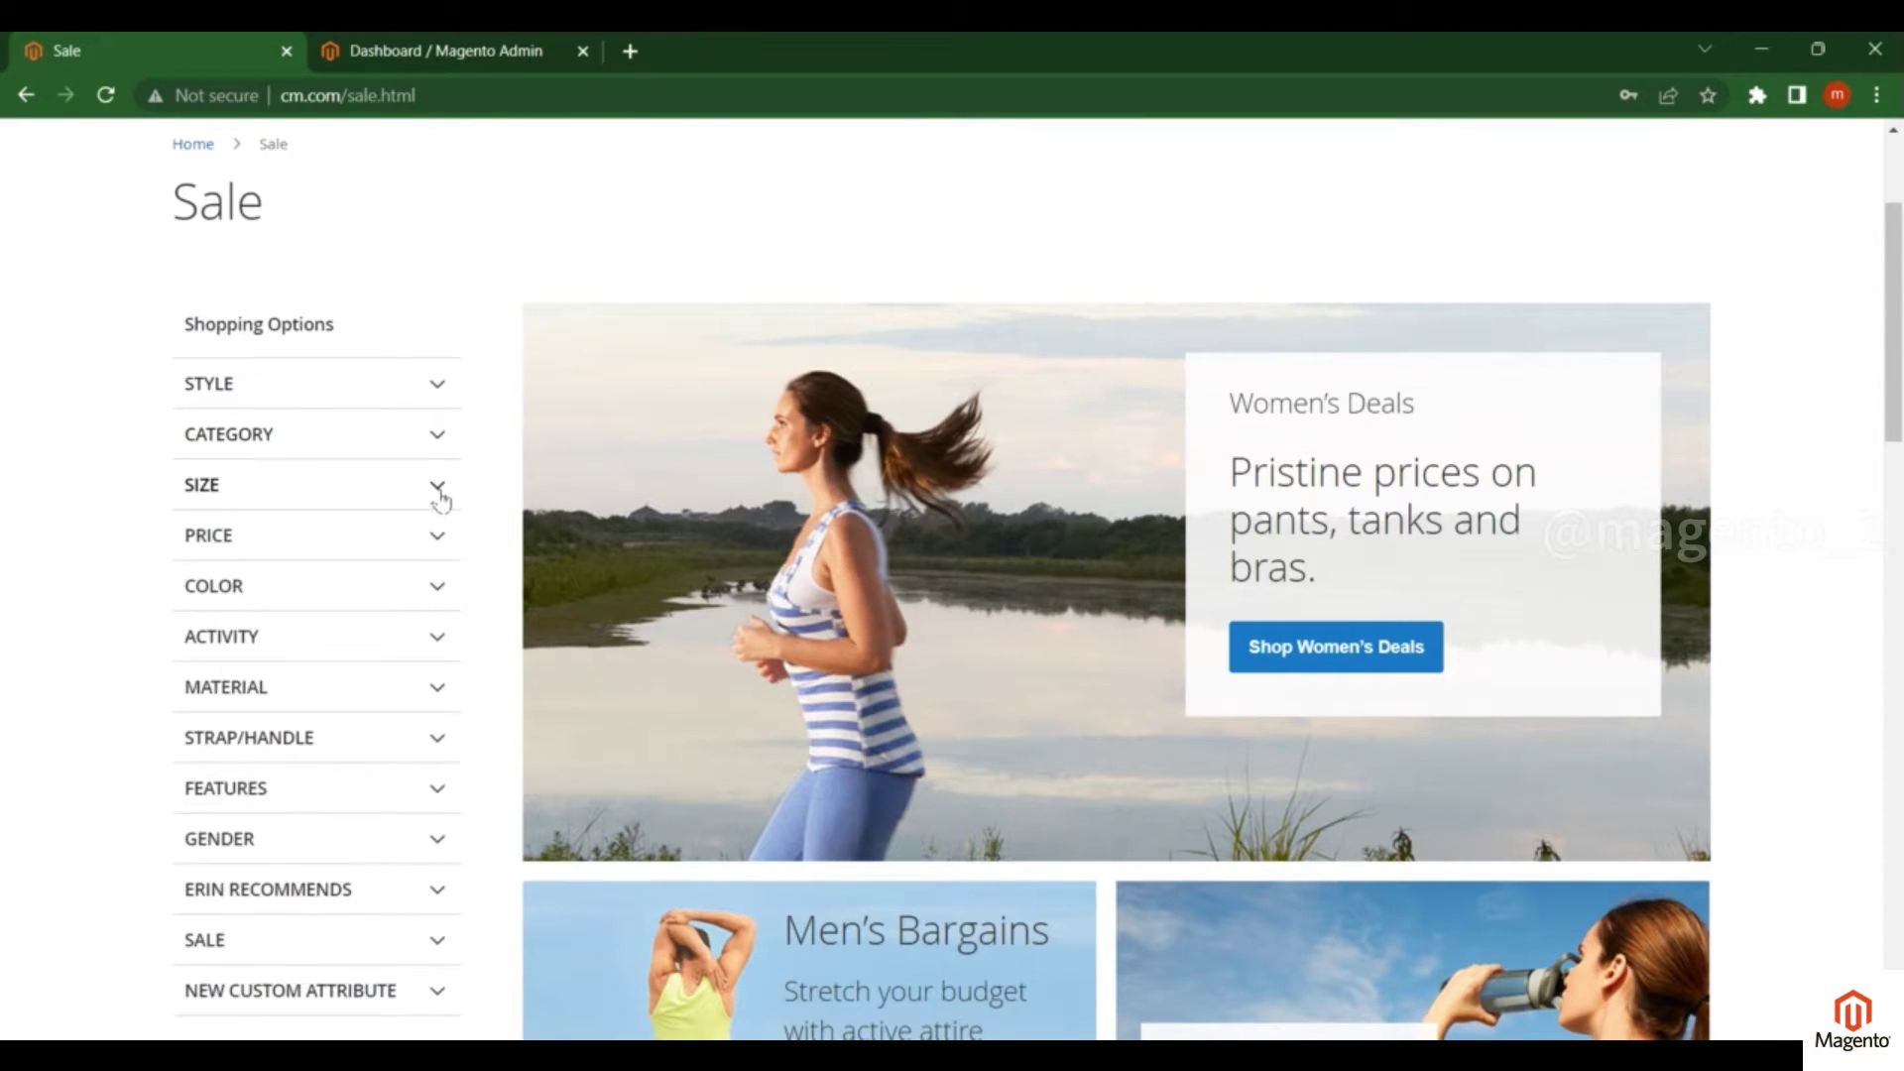
Step: Filter the Sale page's products by the color Black and look through the filtered products
{"action": "left_click", "coordinate": [435, 593]}
{"action": "left_click", "coordinate": [432, 592]}
{"action": "left_click", "coordinate": [439, 593]}
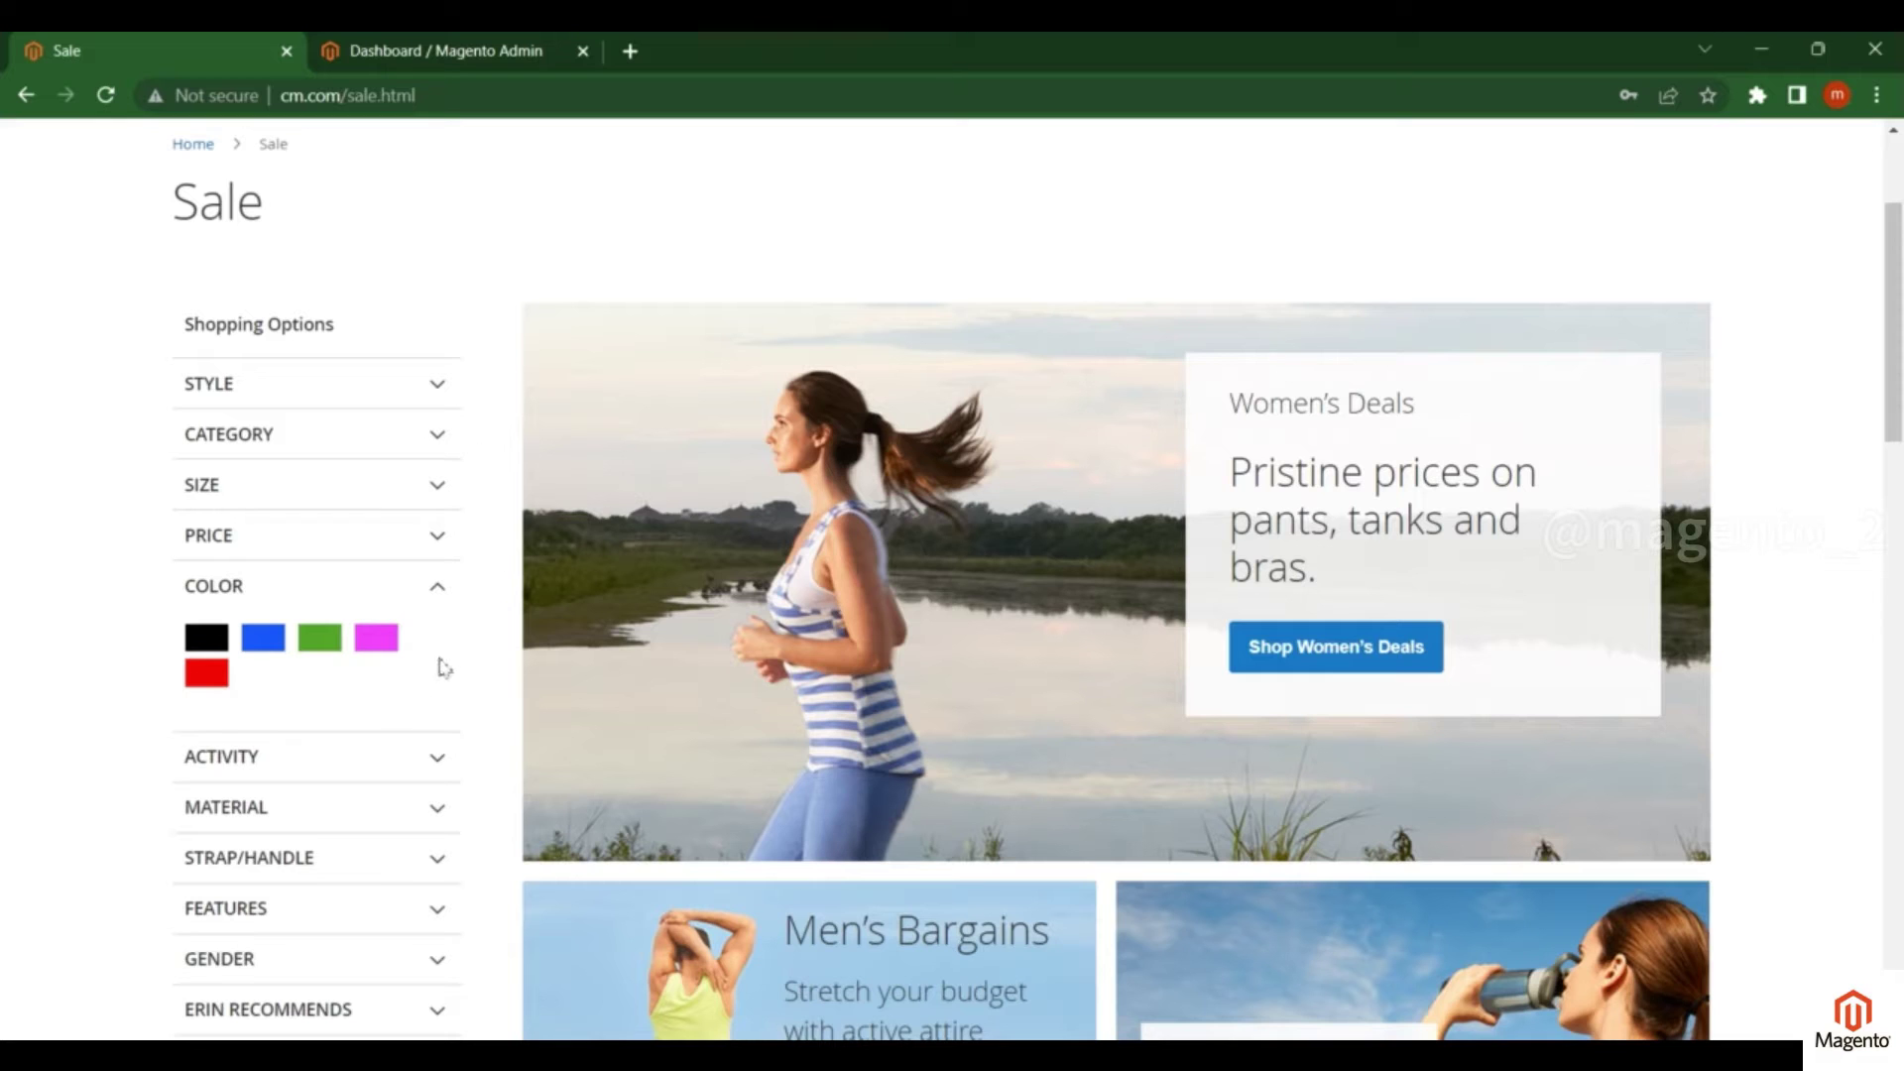
{"action": "left_click", "coordinate": [197, 640]}
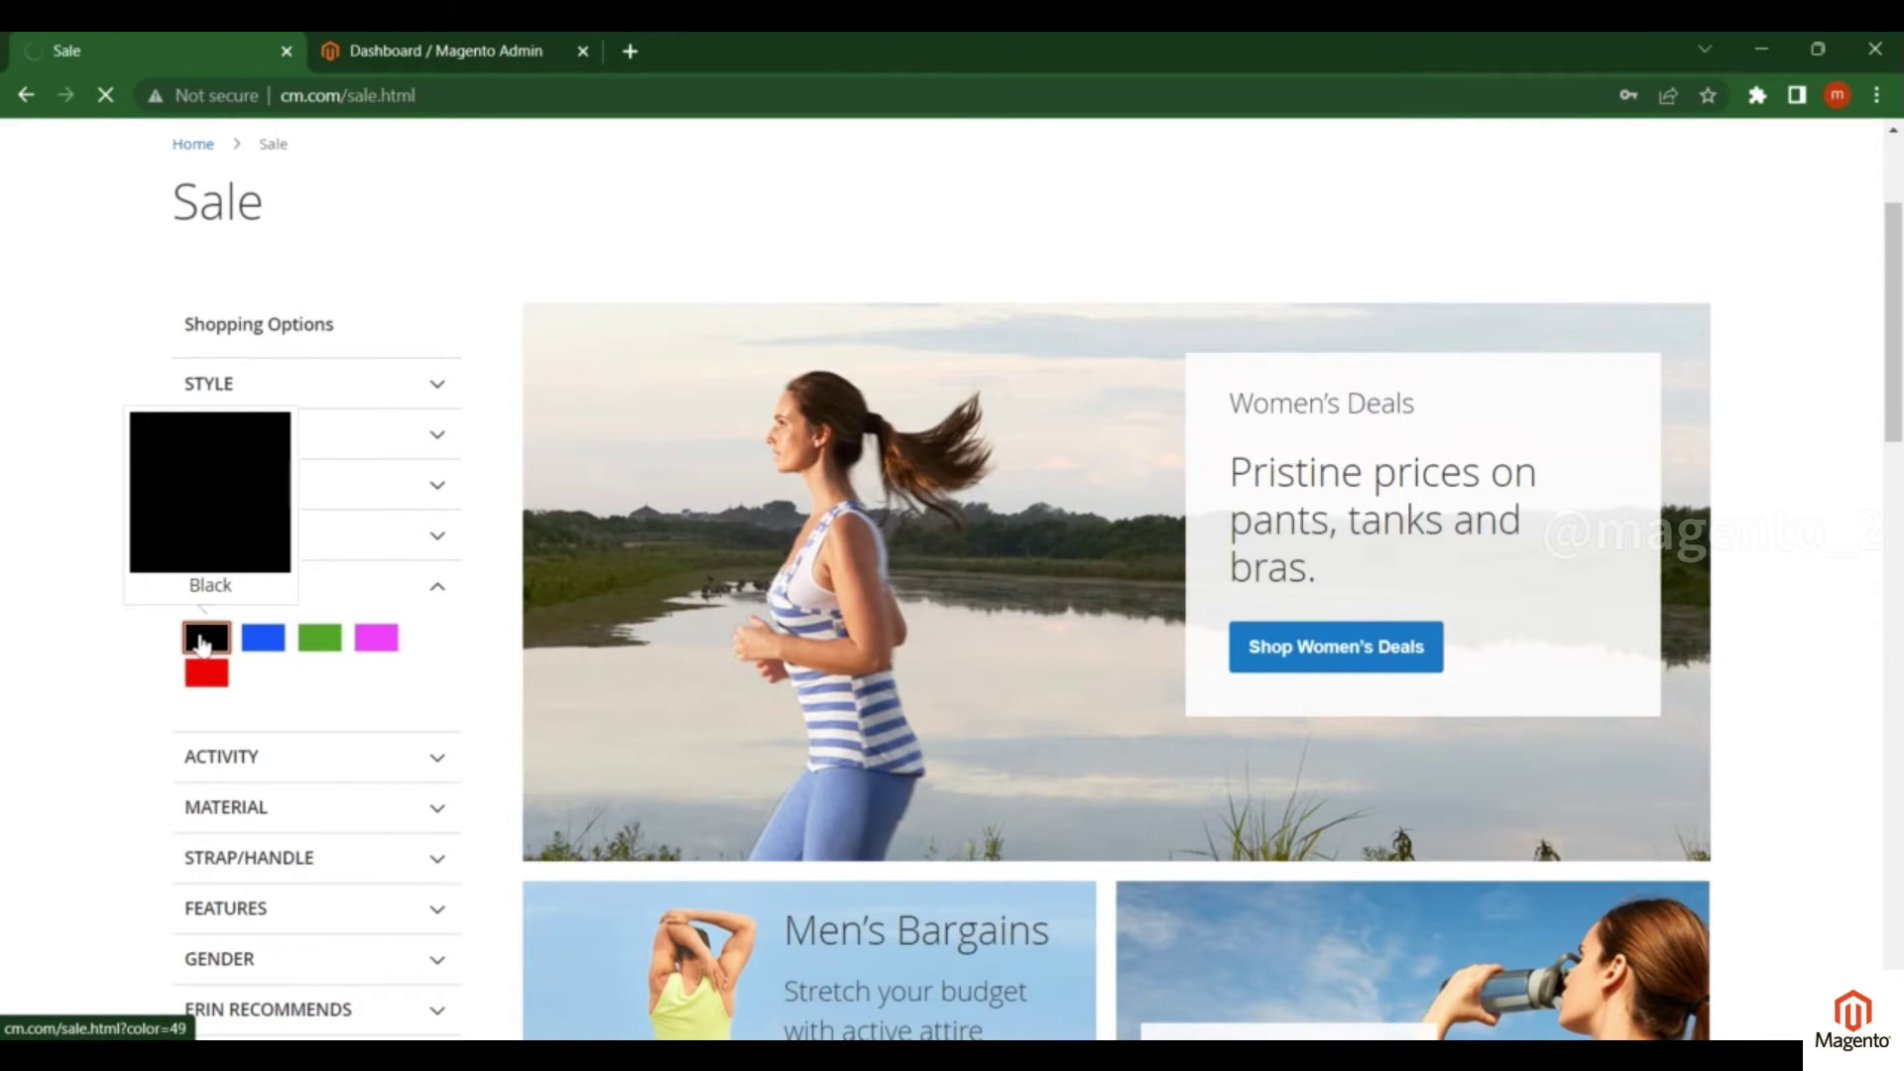
{"action": "scroll", "coordinate": [424, 612], "scroll_direction": "down", "scroll_amount": 7}
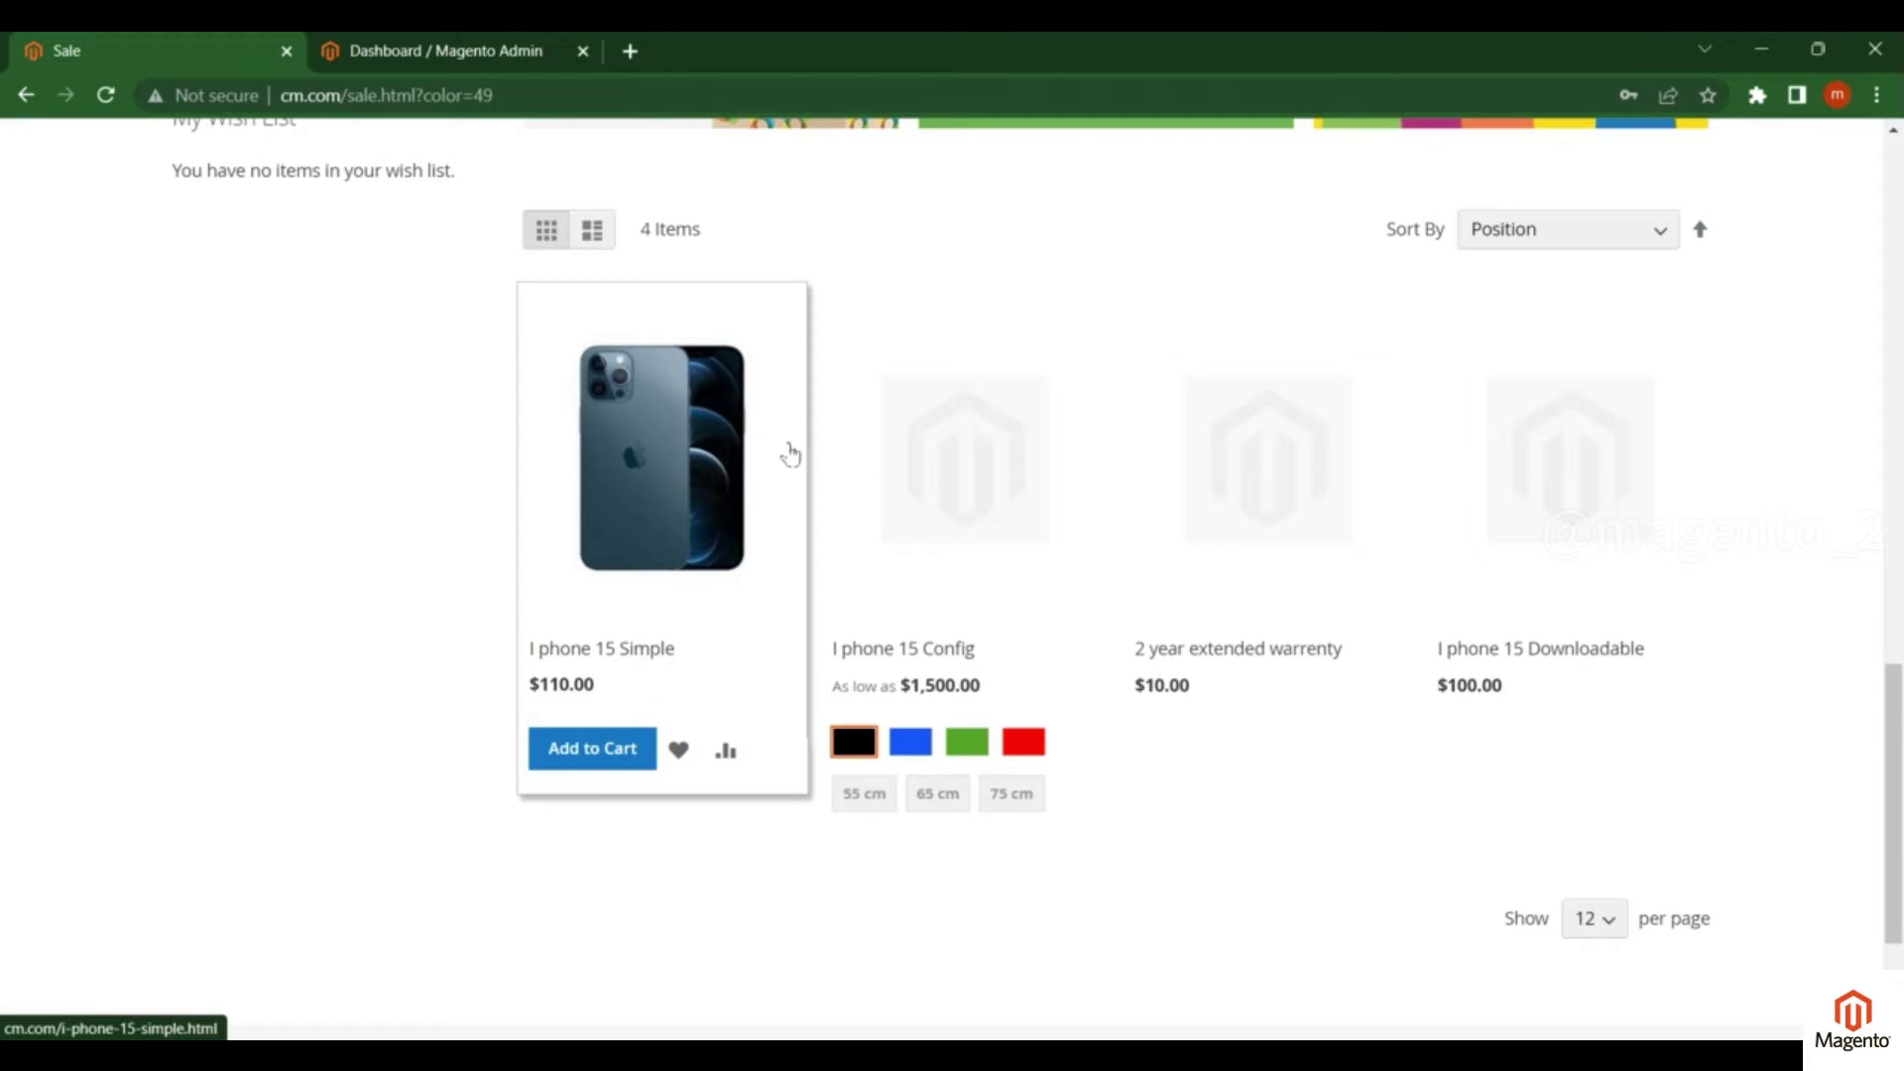
{"action": "scroll", "coordinate": [515, 519], "scroll_direction": "up", "scroll_amount": 10}
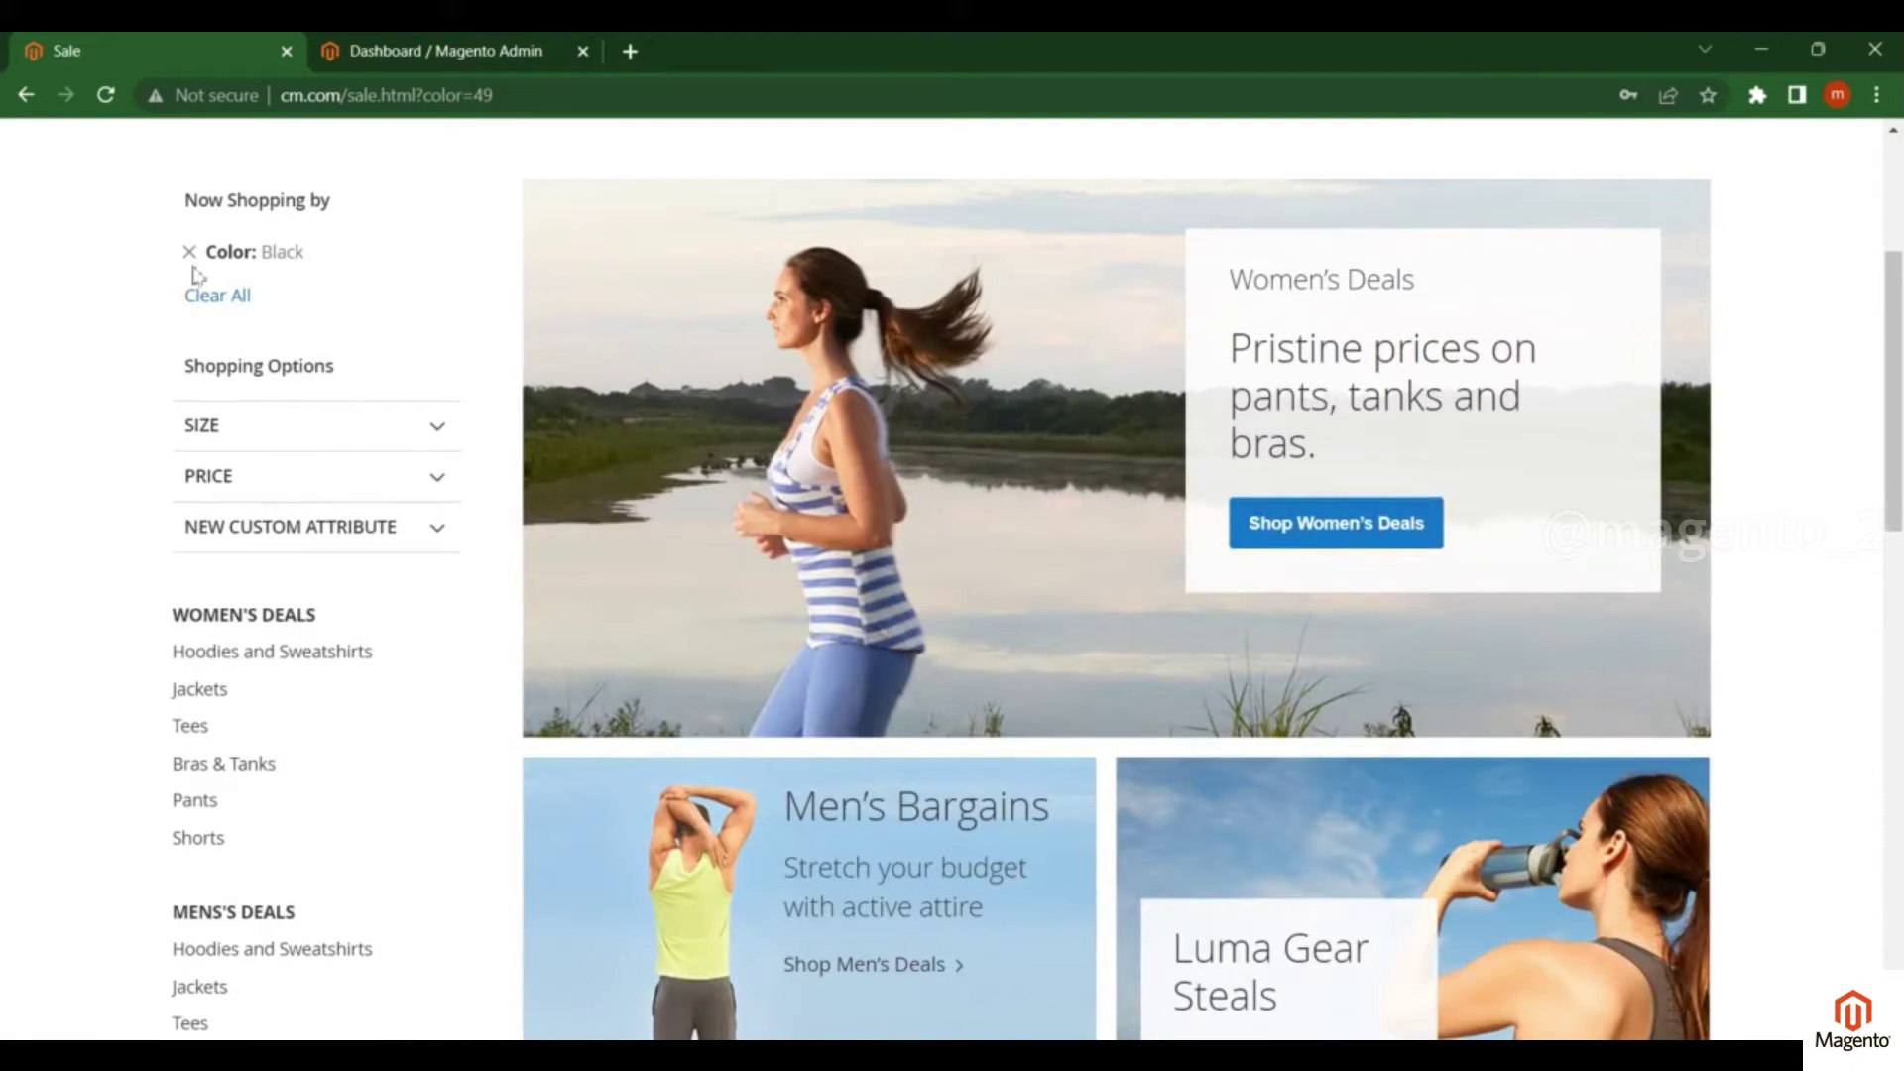
Step: Remove the Black color filter from the Sale page
{"action": "left_click", "coordinate": [188, 256]}
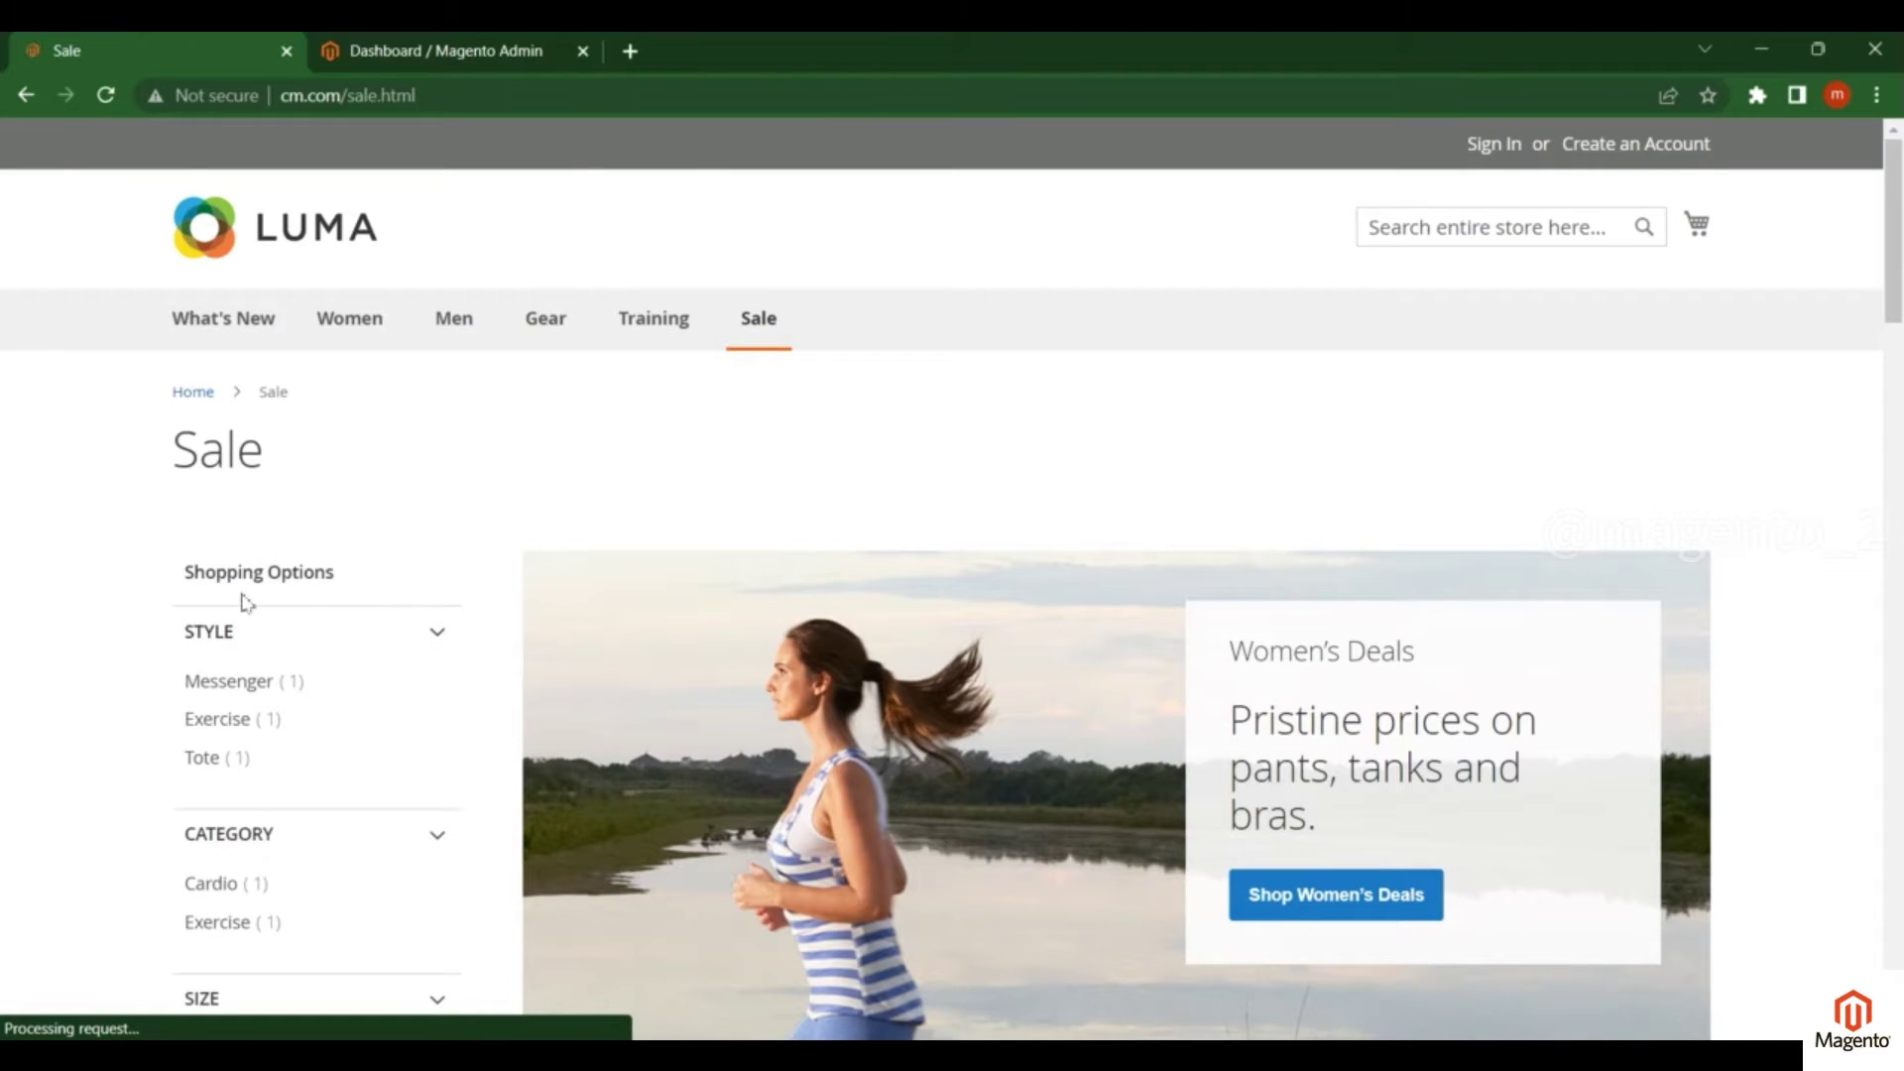
{"action": "scroll", "coordinate": [247, 602], "scroll_direction": "down", "scroll_amount": 2}
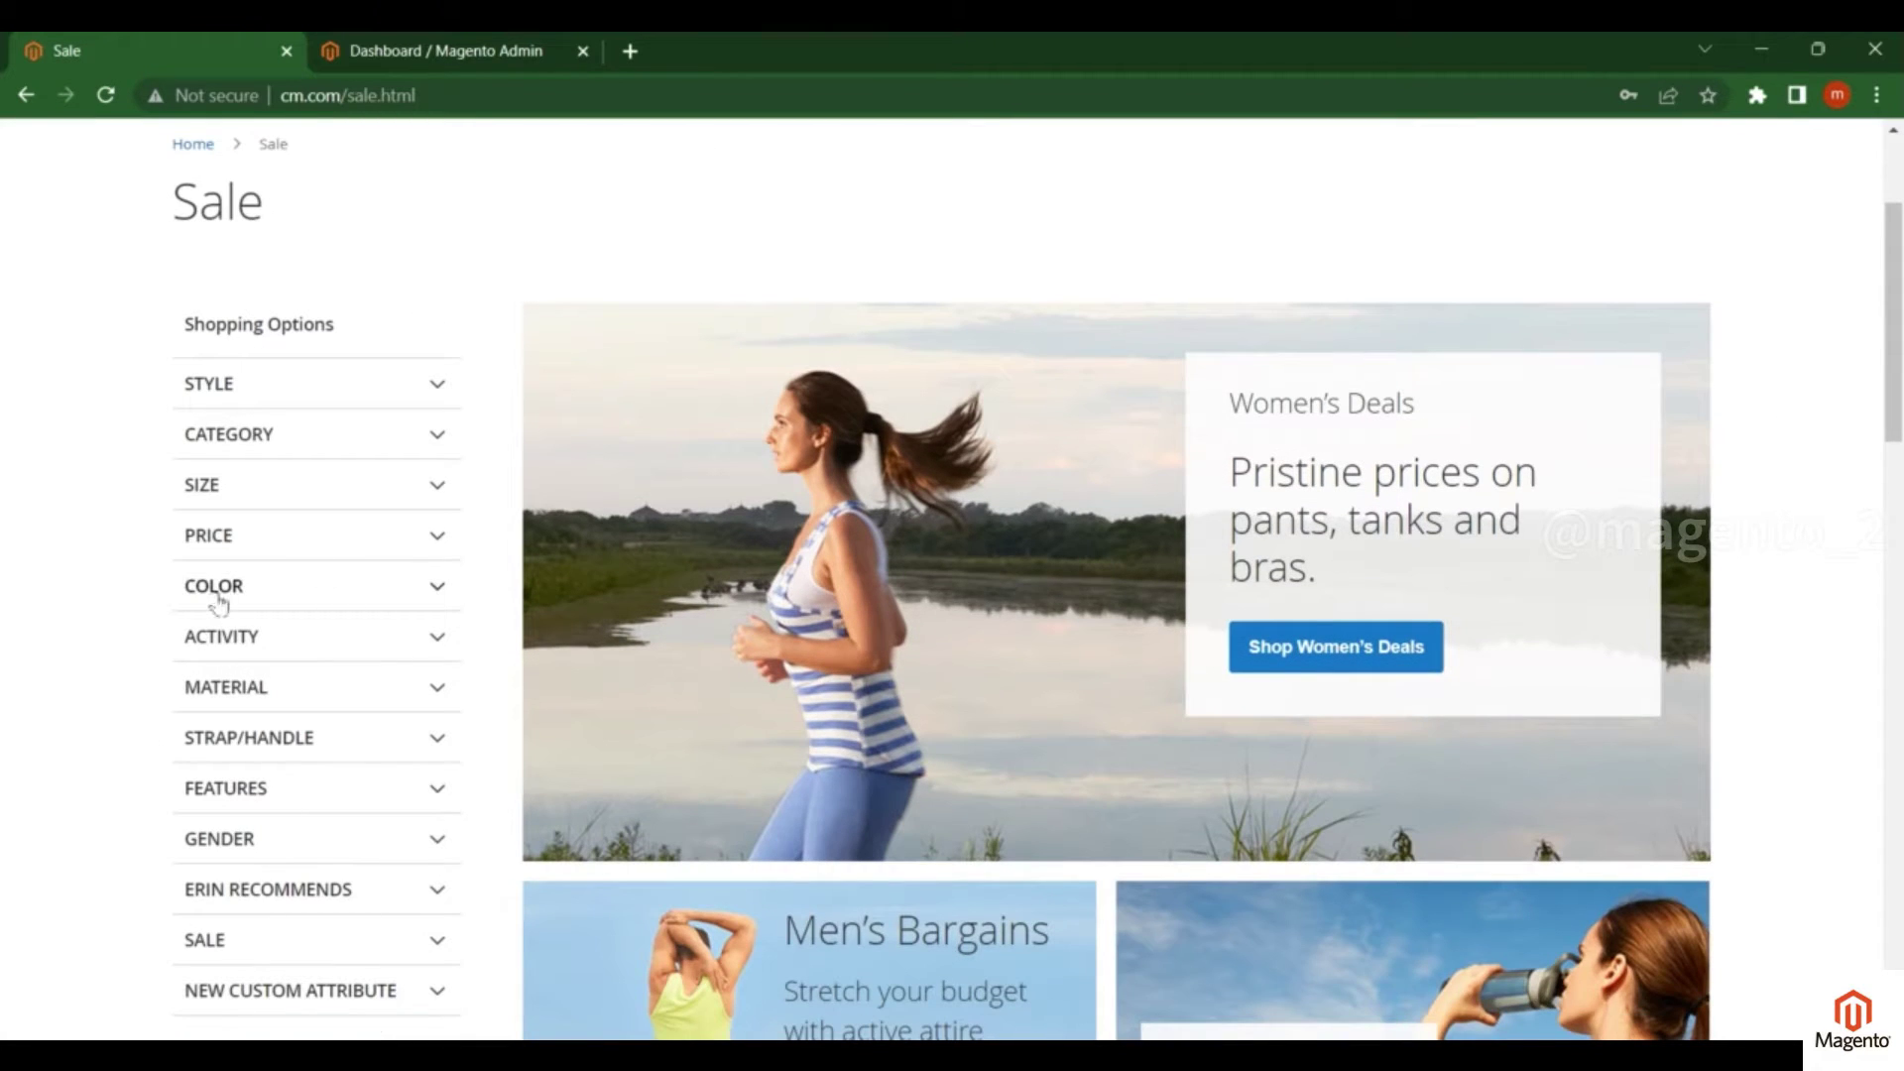
{"action": "scroll", "coordinate": [220, 602], "scroll_direction": "up", "scroll_amount": 1}
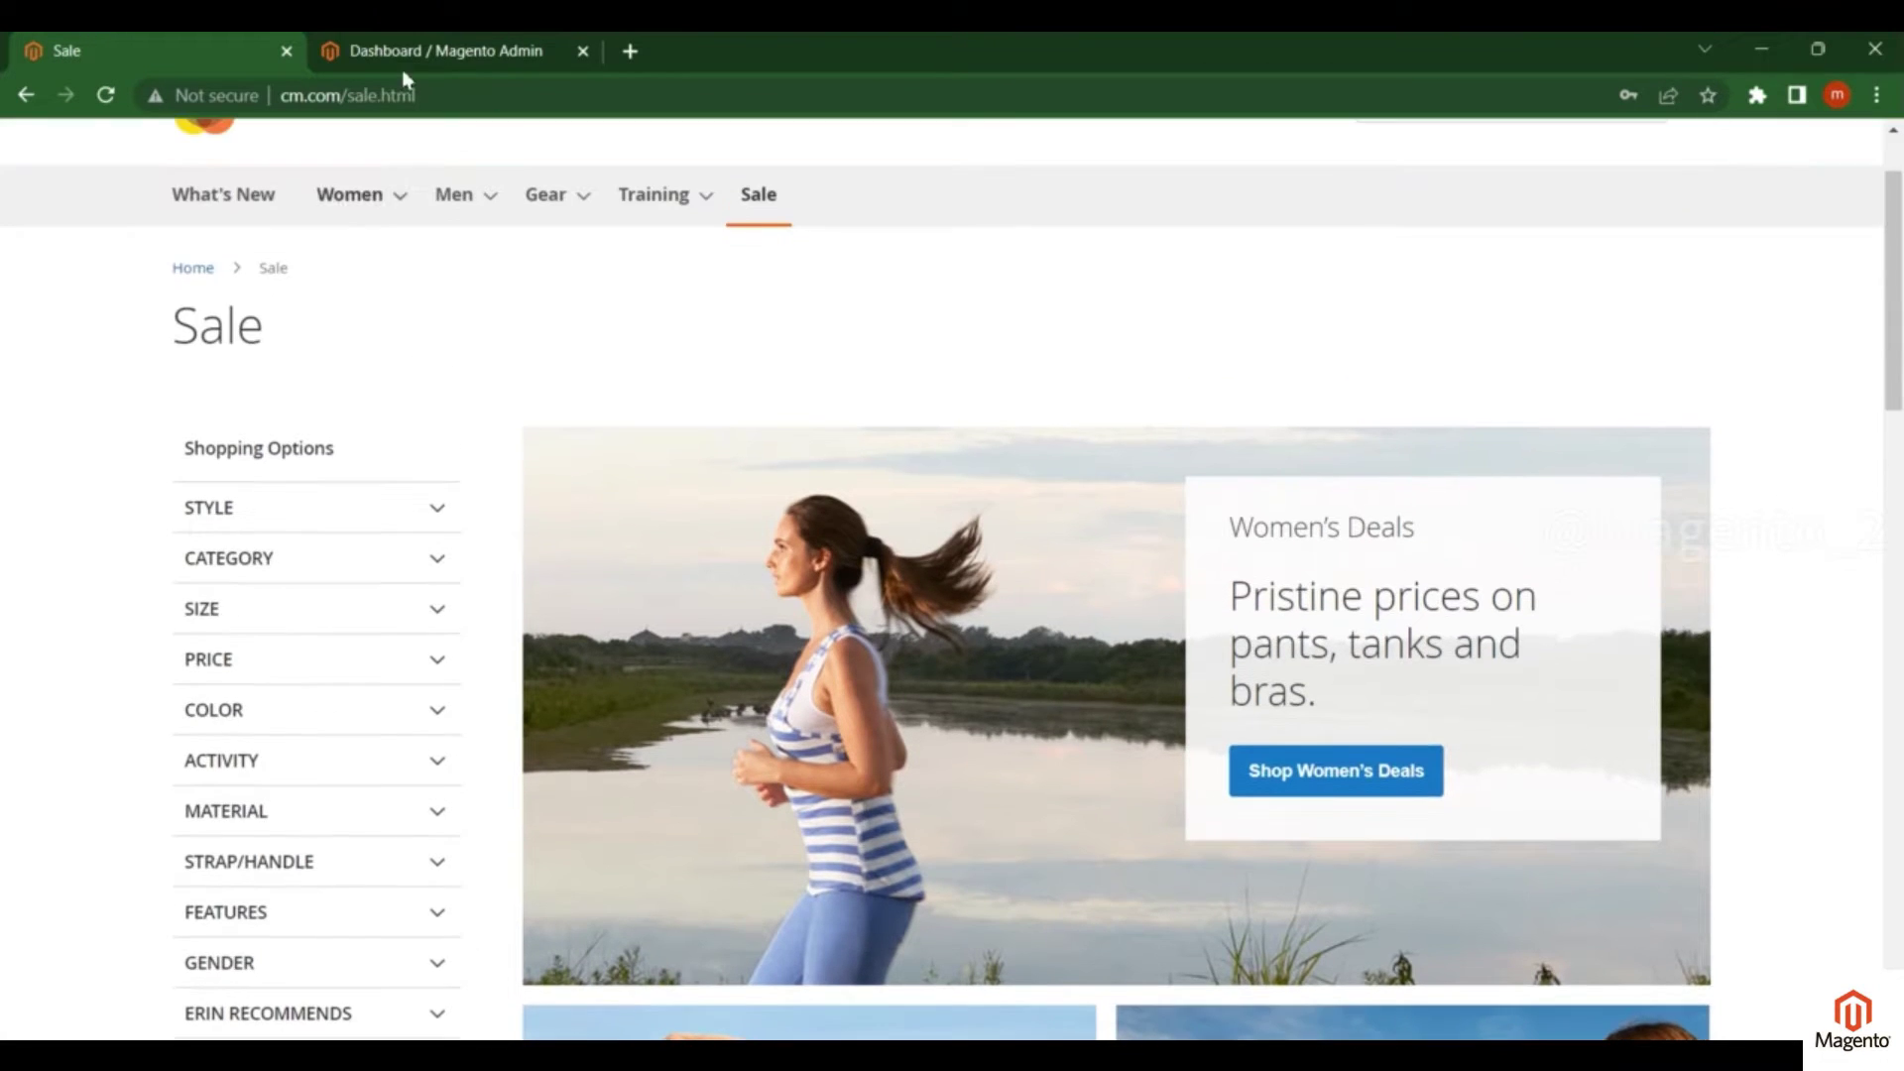
Step: Switch to the Magento Admin and open the Product attributes and Attribute Set pages in separate browser tabs
{"action": "left_click", "coordinate": [453, 51]}
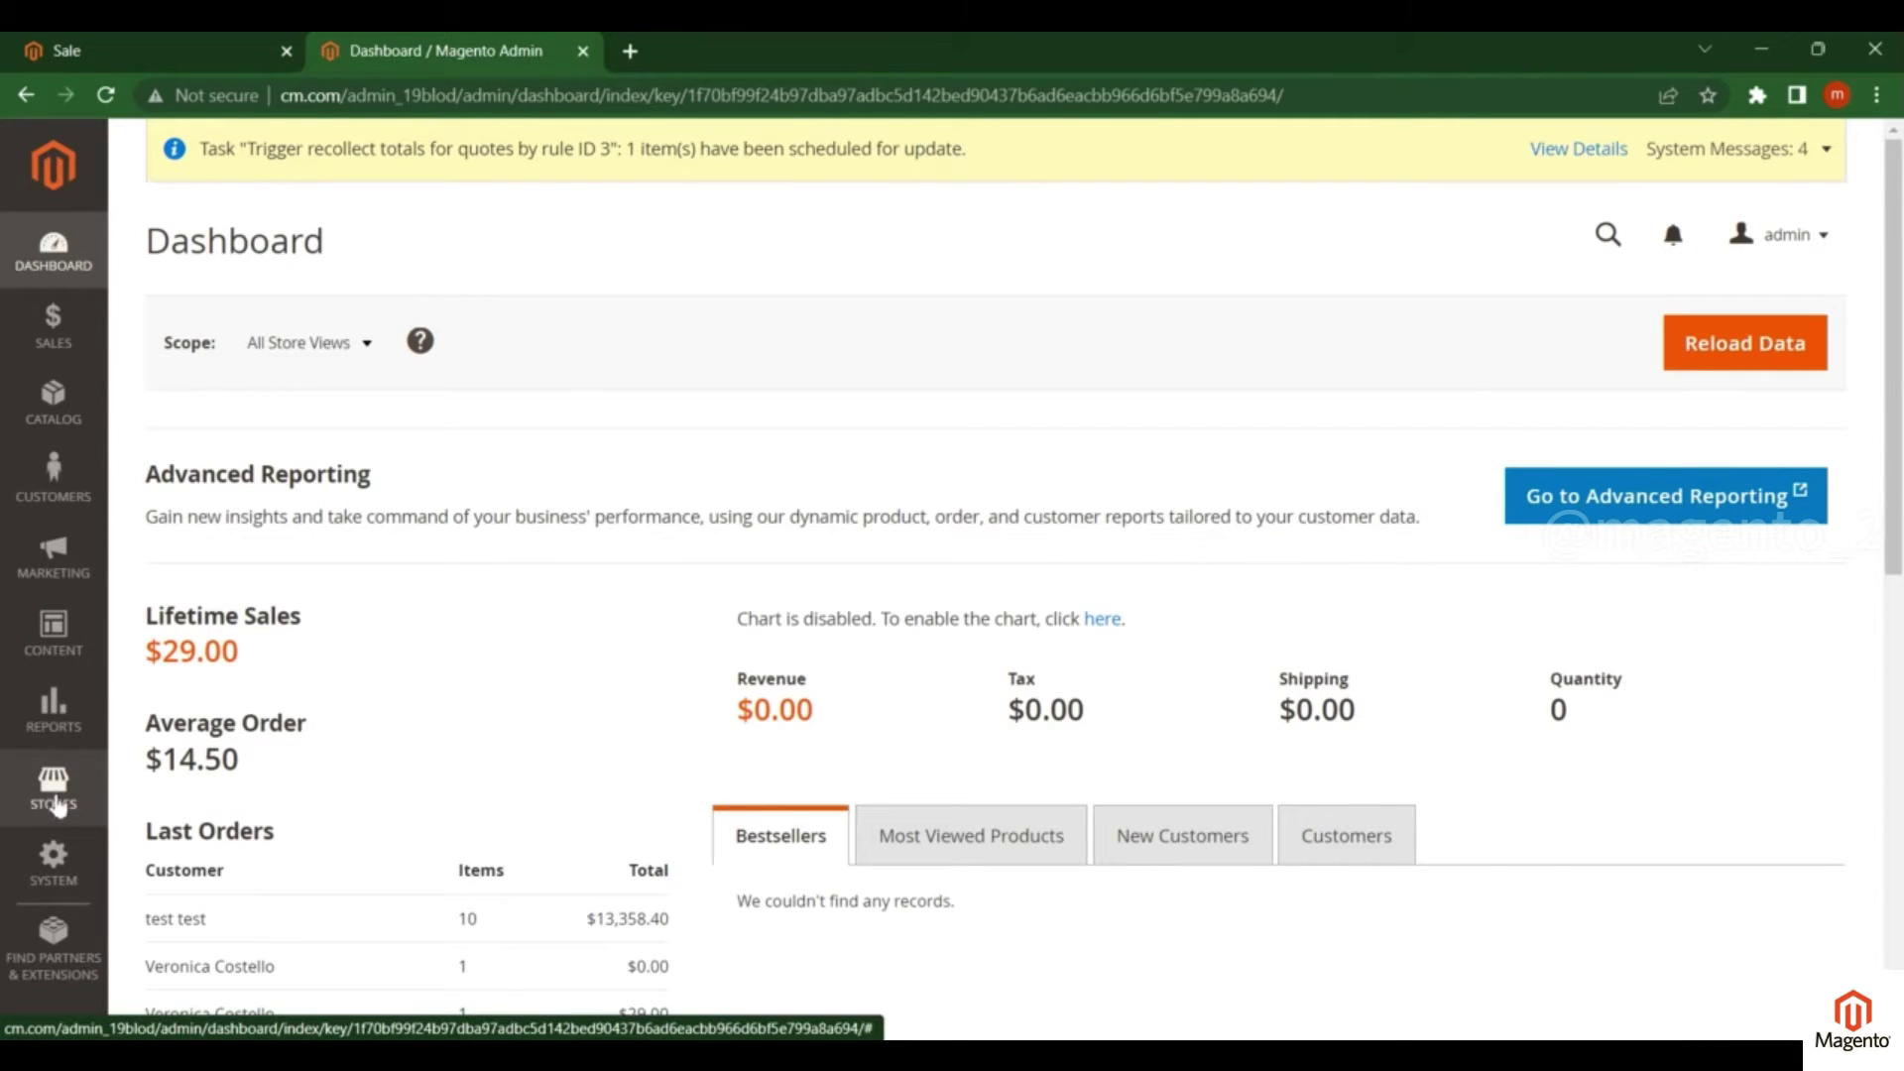
{"action": "left_click", "coordinate": [57, 806]}
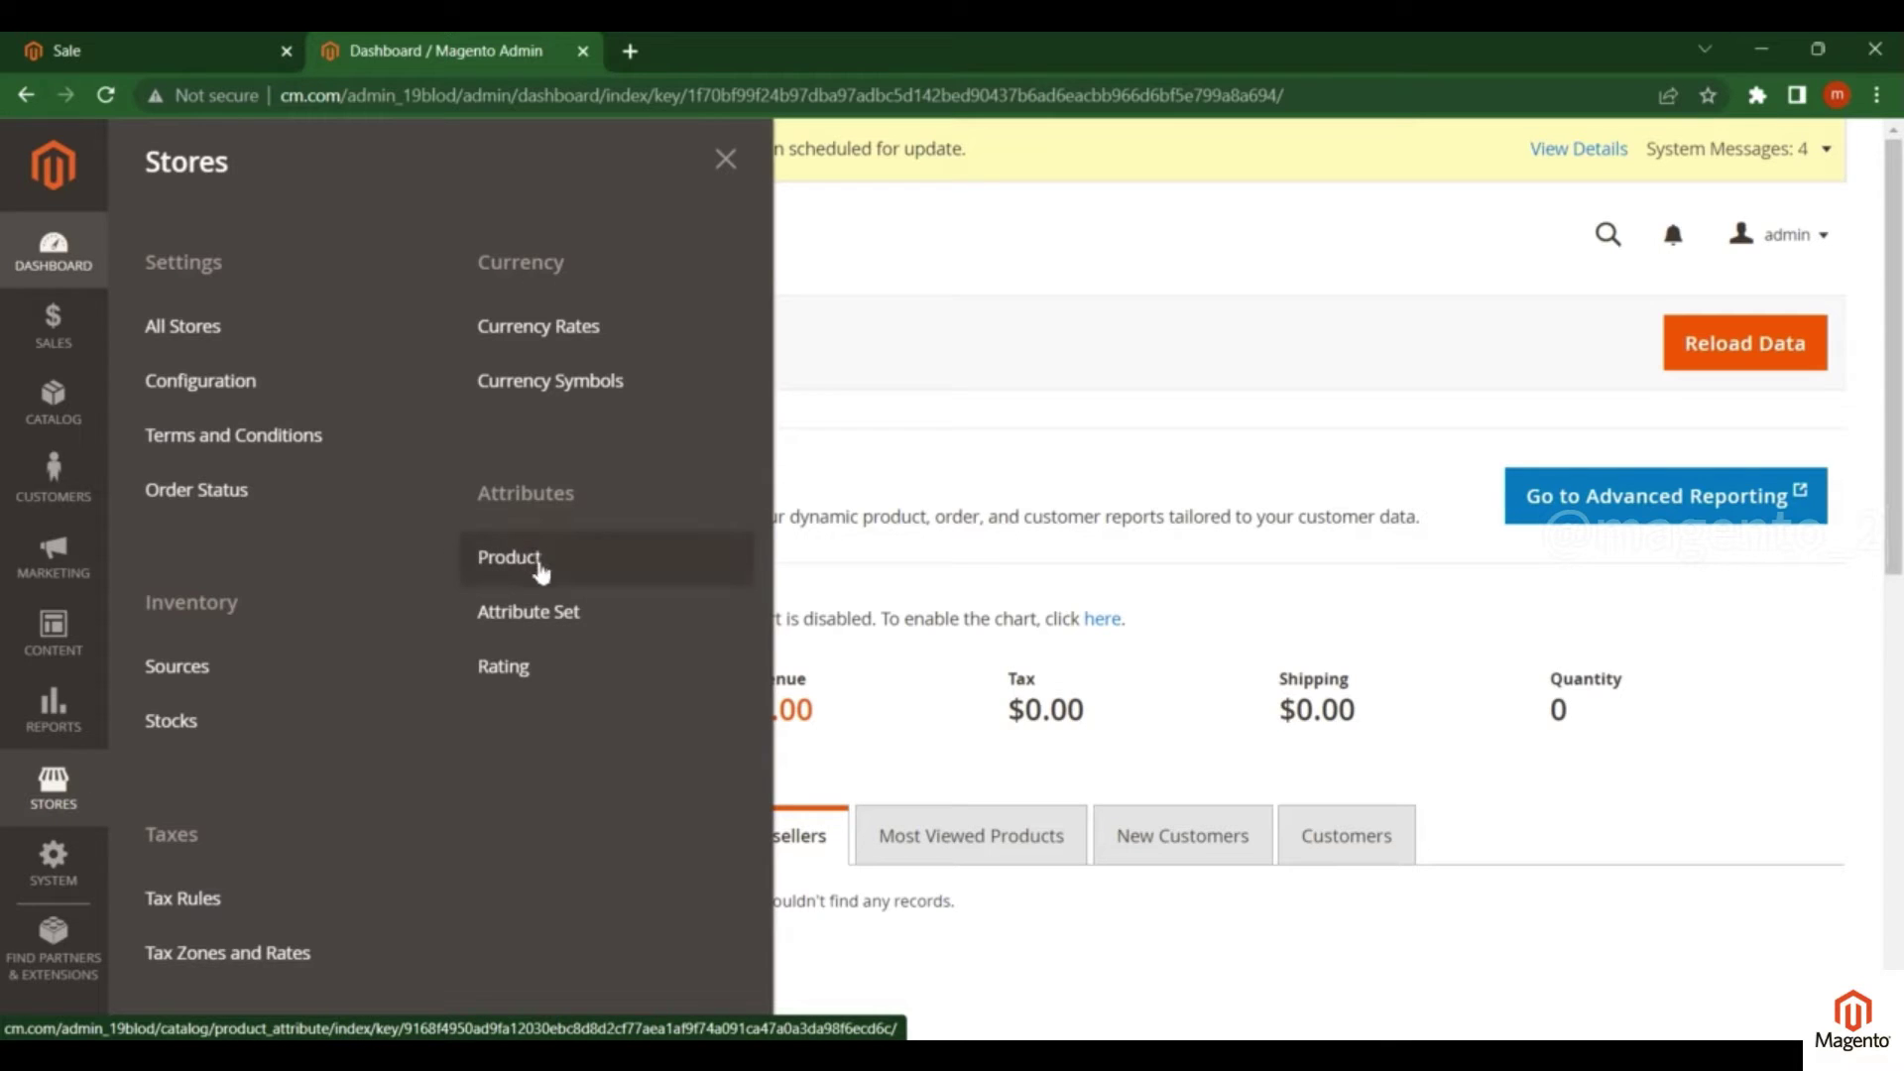
{"action": "middle_click", "coordinate": [540, 568]}
{"action": "middle_click", "coordinate": [578, 619]}
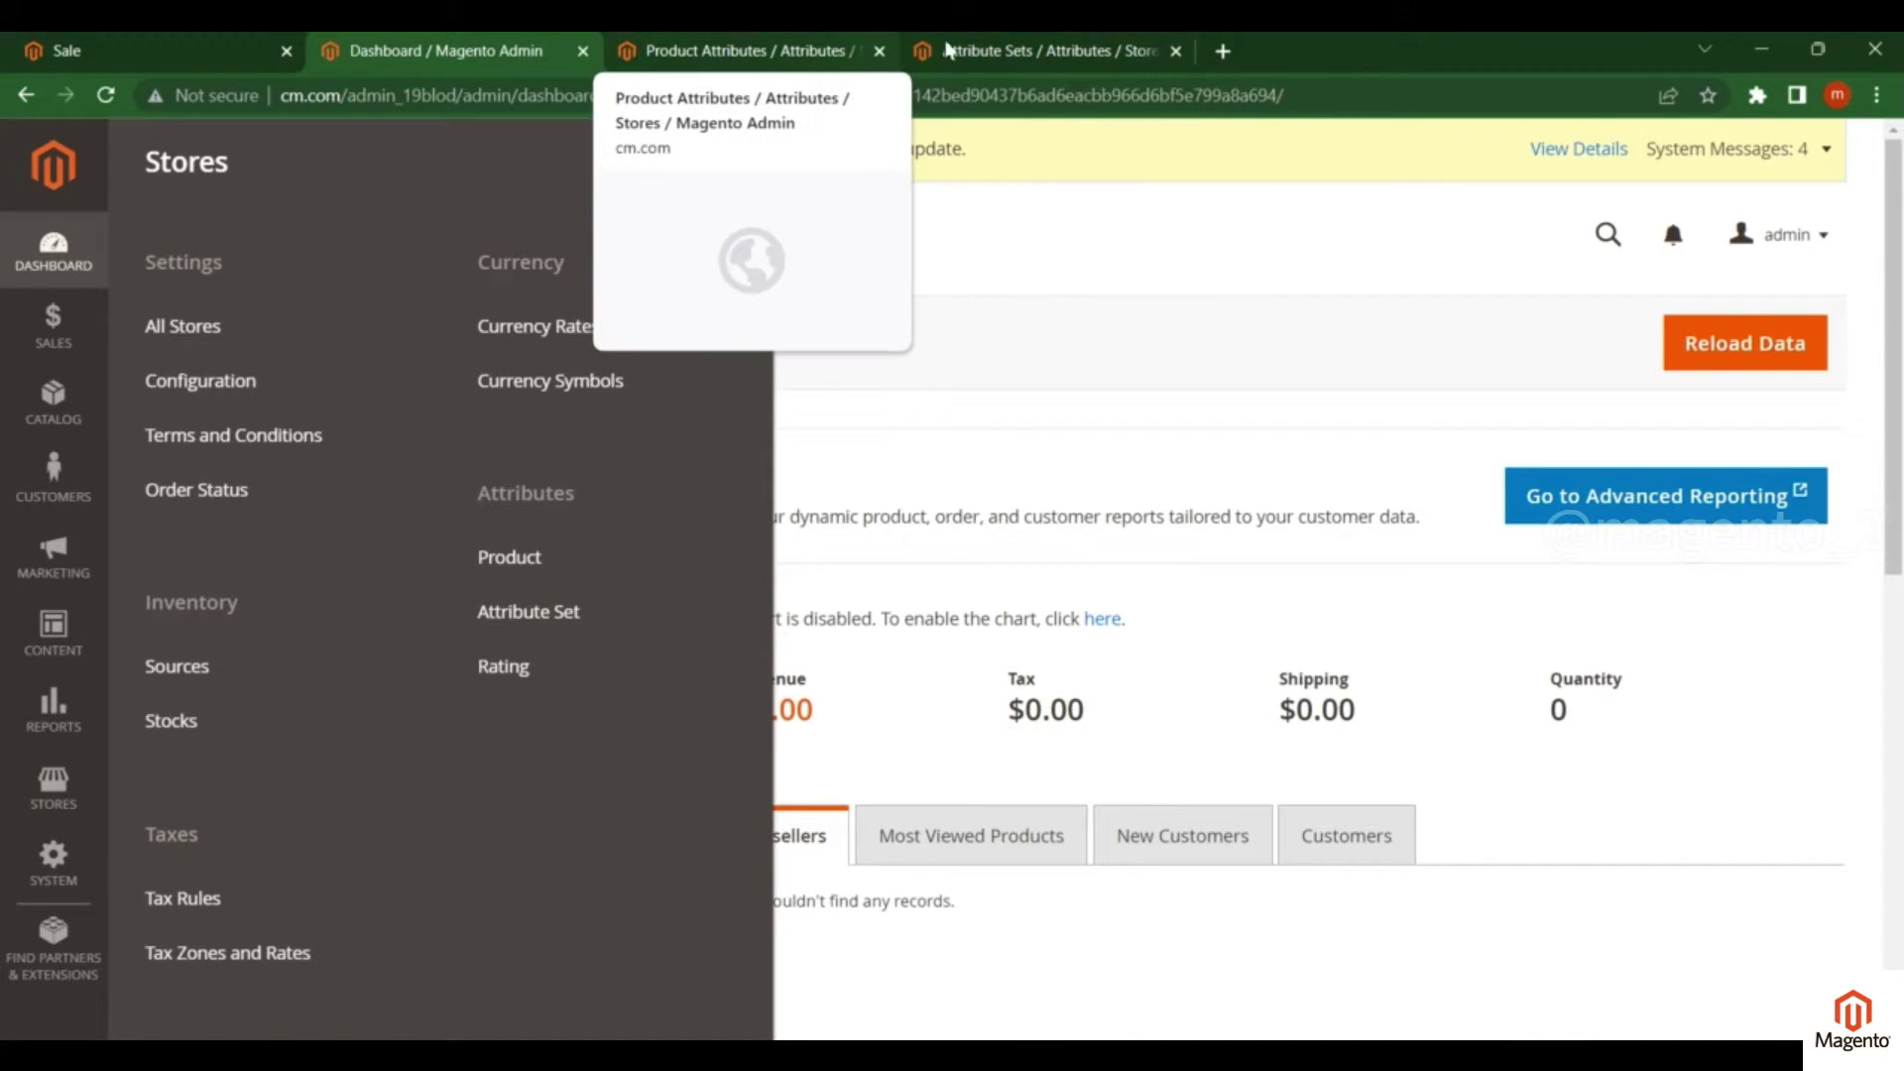
Step: Start a new product attribute and expand its Advanced Attribute Properties to review the available settings
{"action": "left_click", "coordinate": [821, 57]}
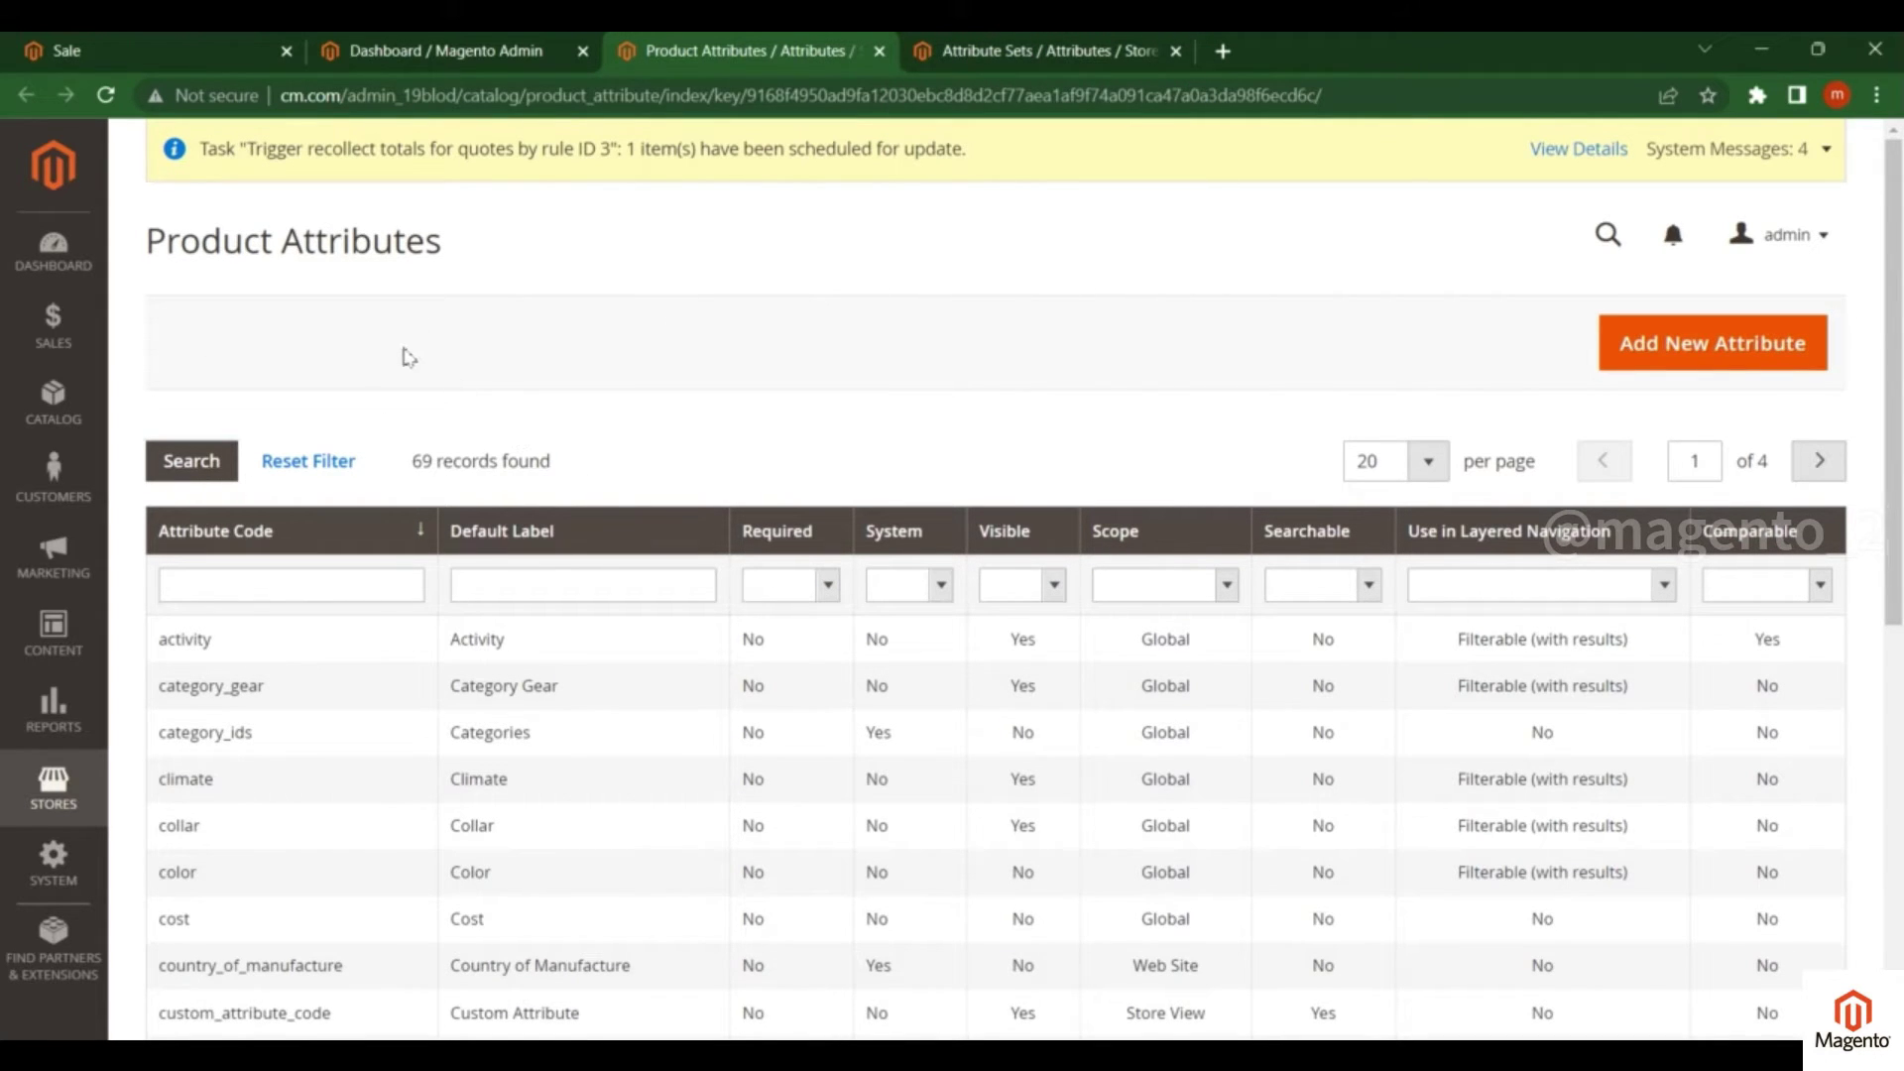
{"action": "left_click", "coordinate": [1694, 345]}
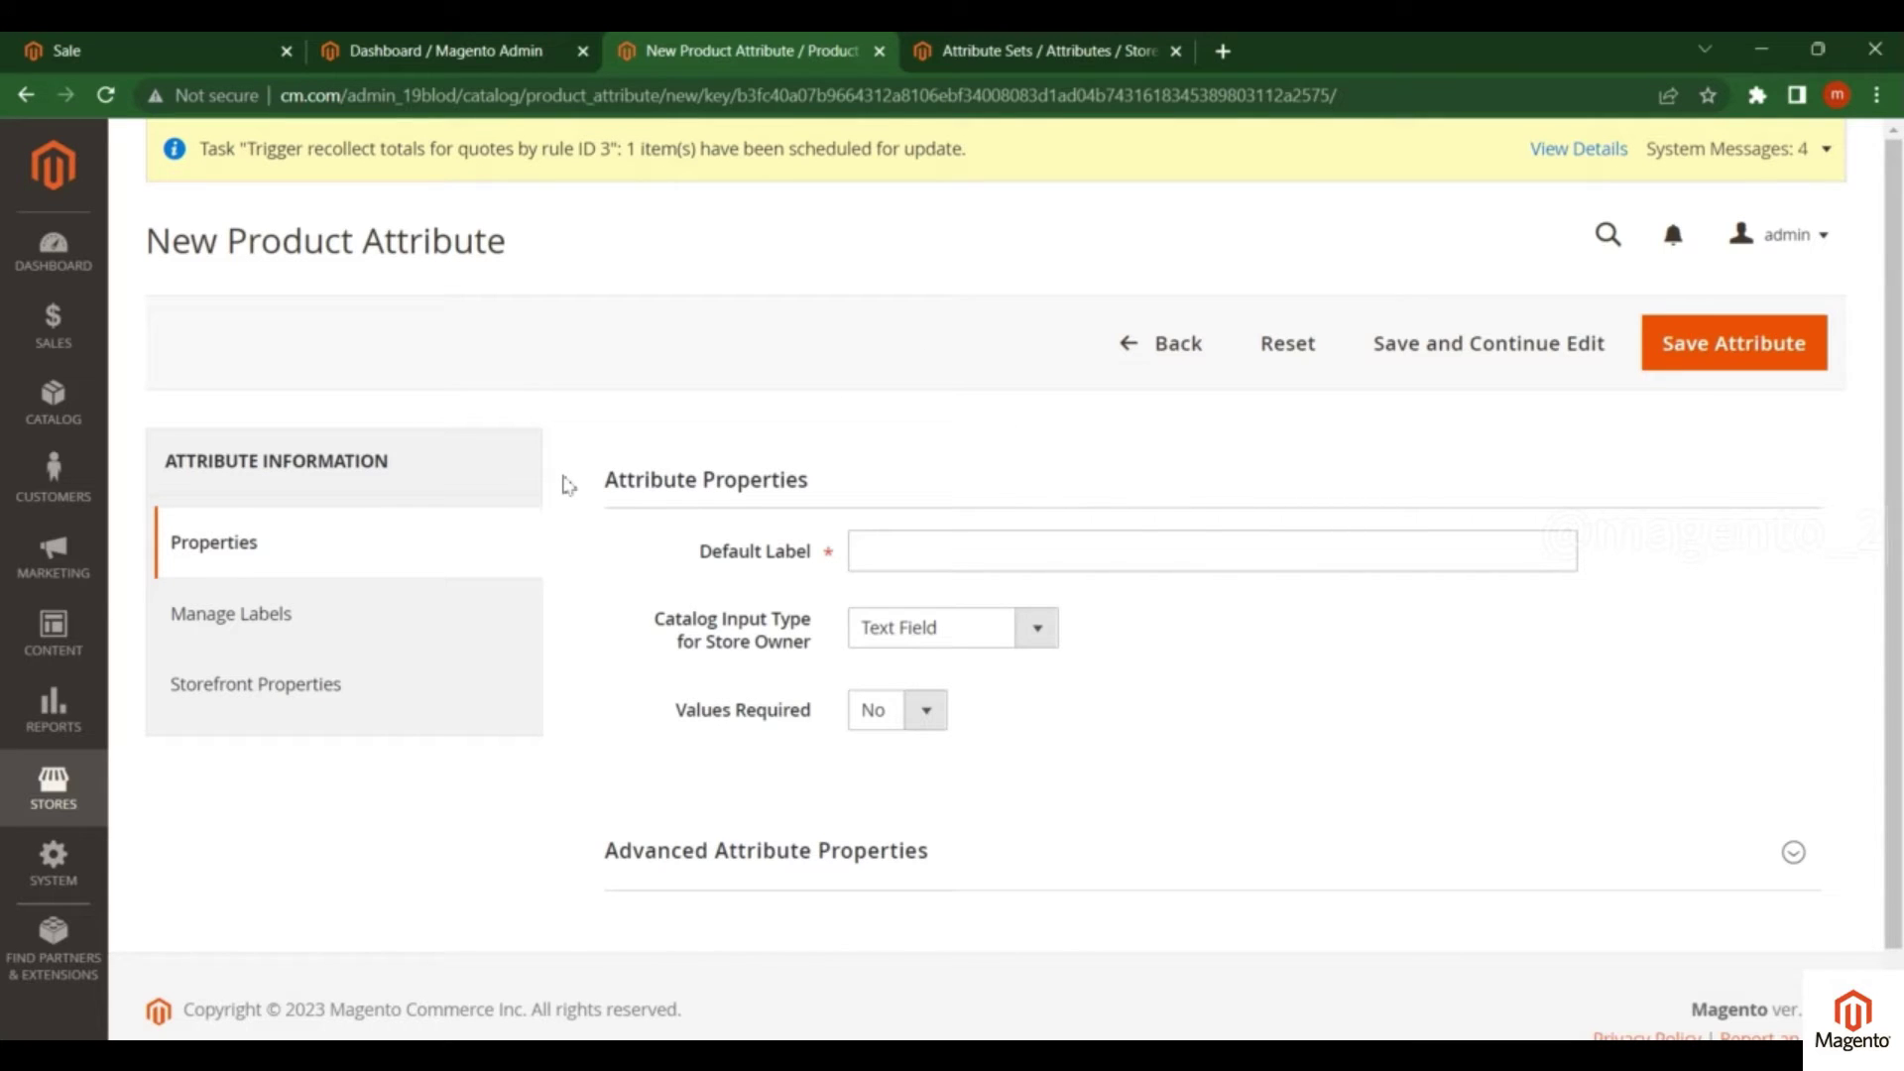
{"action": "scroll", "coordinate": [562, 484], "scroll_direction": "down", "scroll_amount": 1}
{"action": "left_click", "coordinate": [739, 774]}
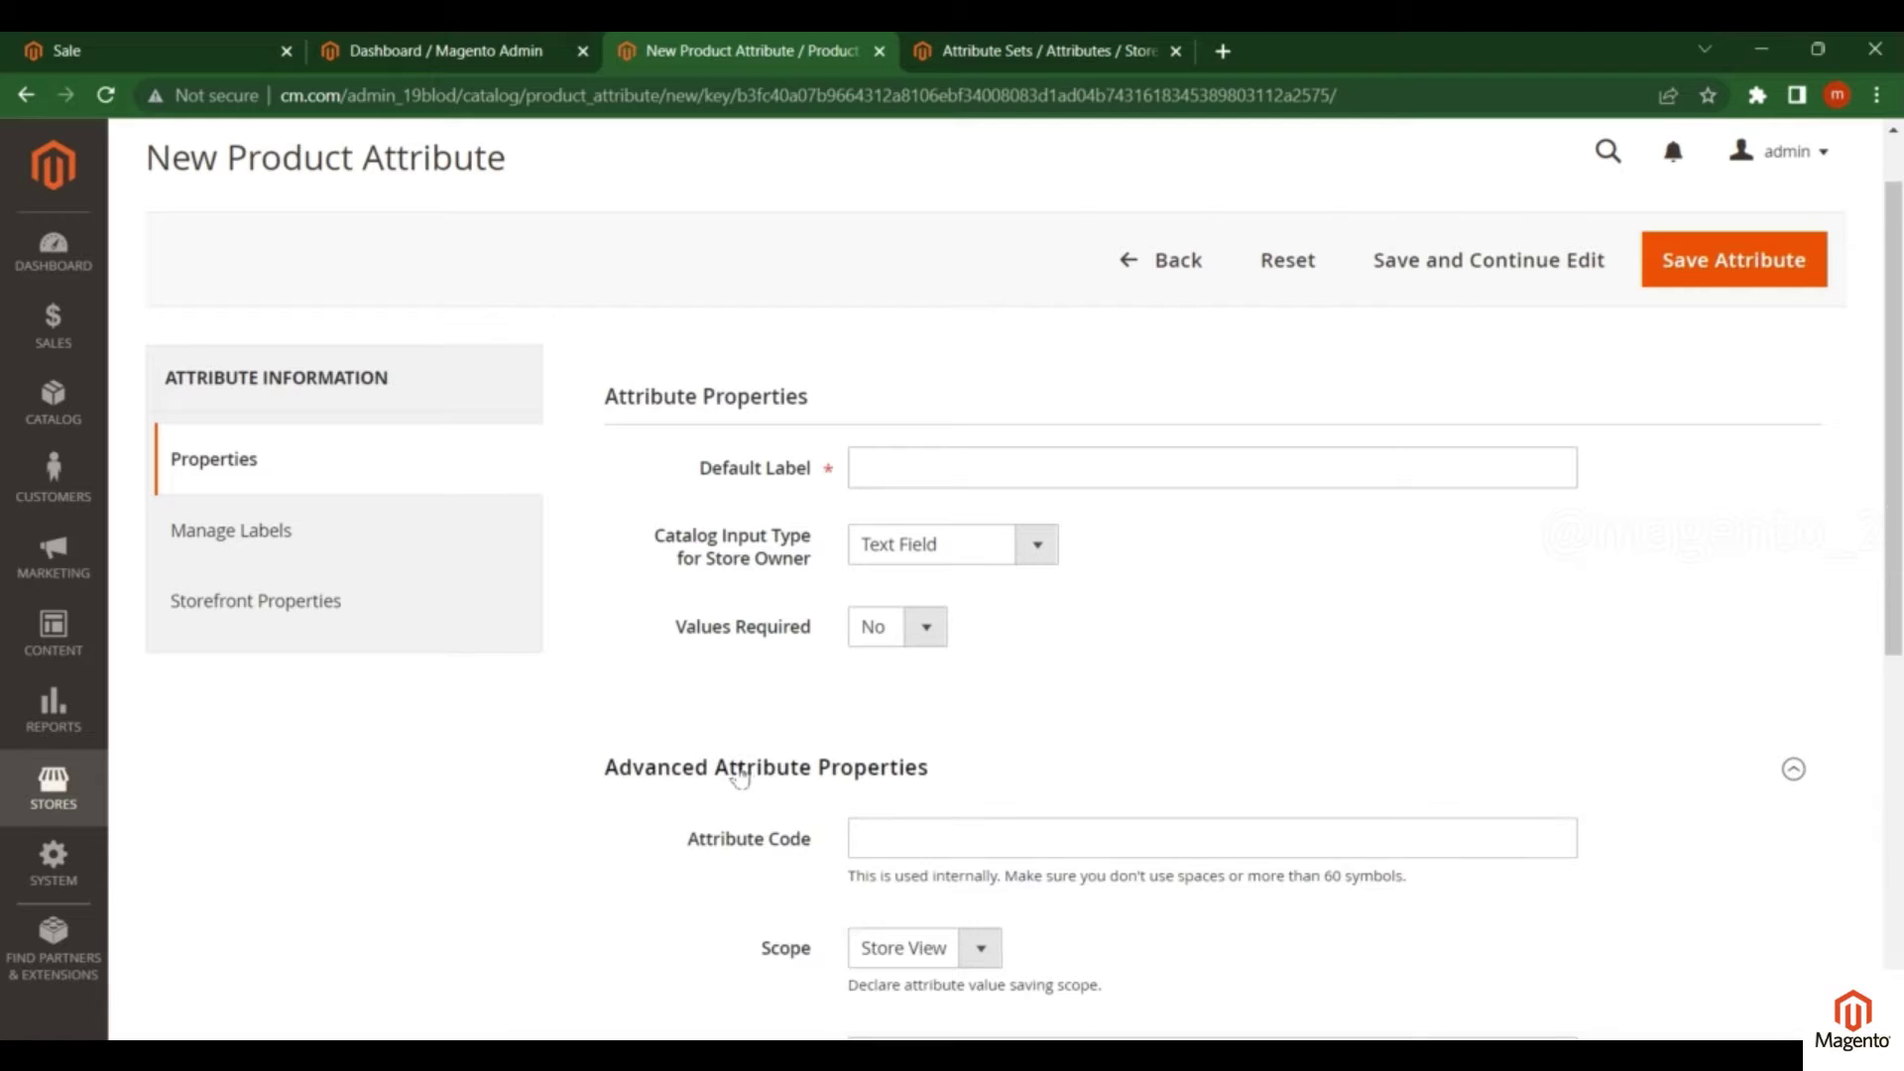
{"action": "scroll", "coordinate": [761, 591], "scroll_direction": "down", "scroll_amount": 7}
{"action": "scroll", "coordinate": [750, 678], "scroll_direction": "up", "scroll_amount": 6}
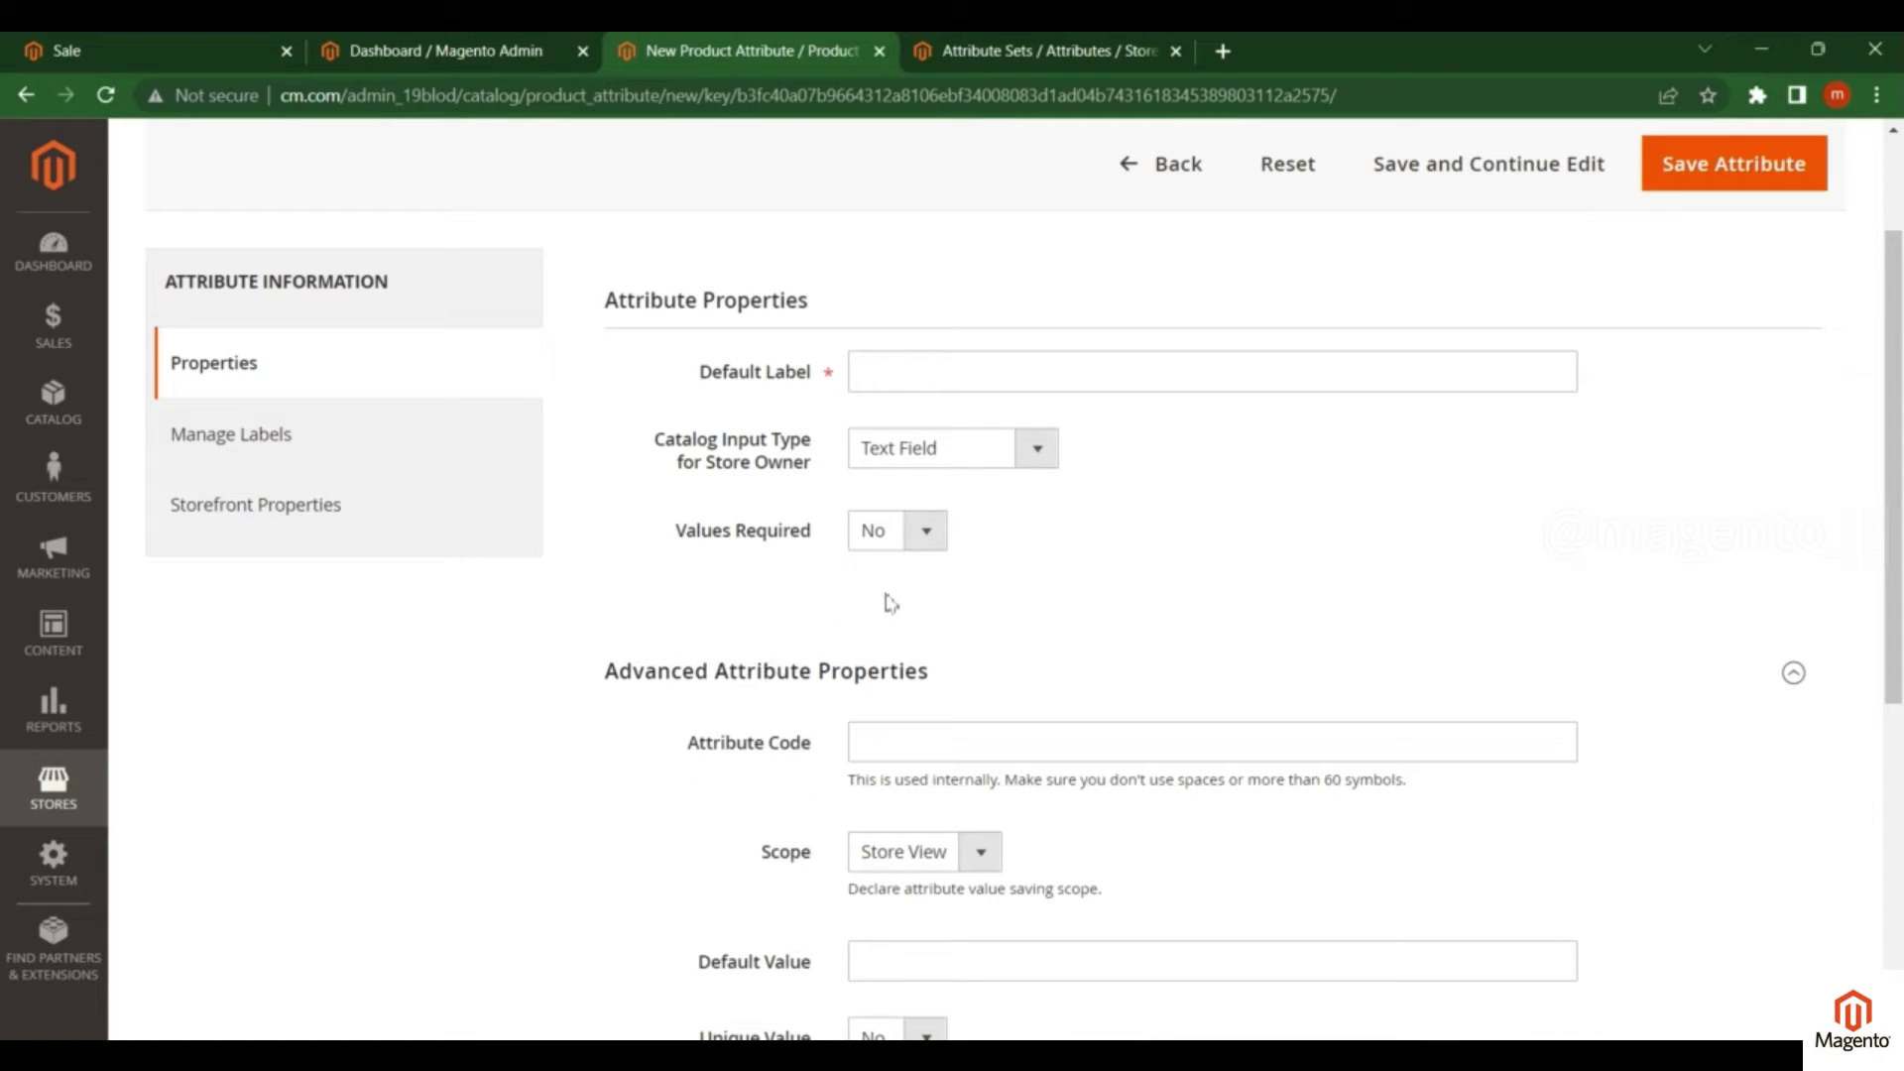
Step: Set the new product attribute's Default Label to "New attribute"
{"action": "left_click", "coordinate": [878, 370]}
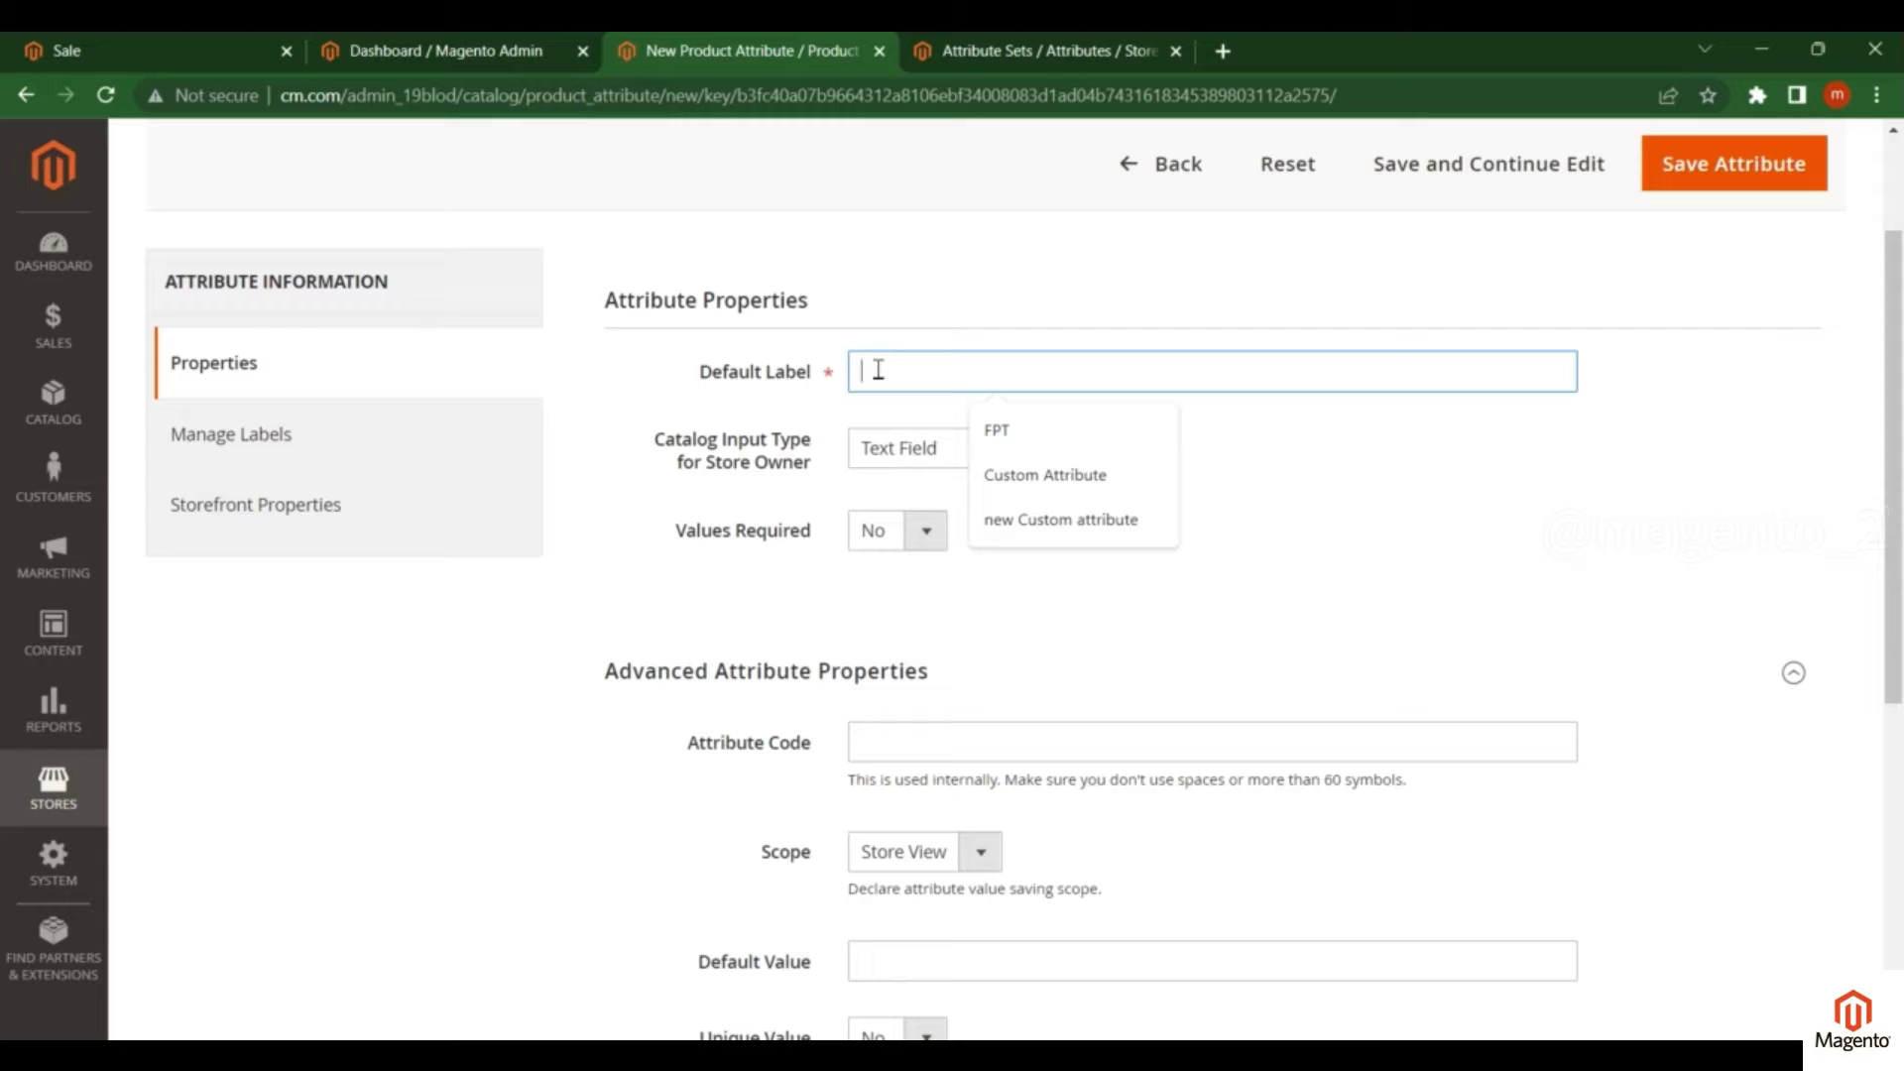
{"action": "type", "text": "New attribute"}
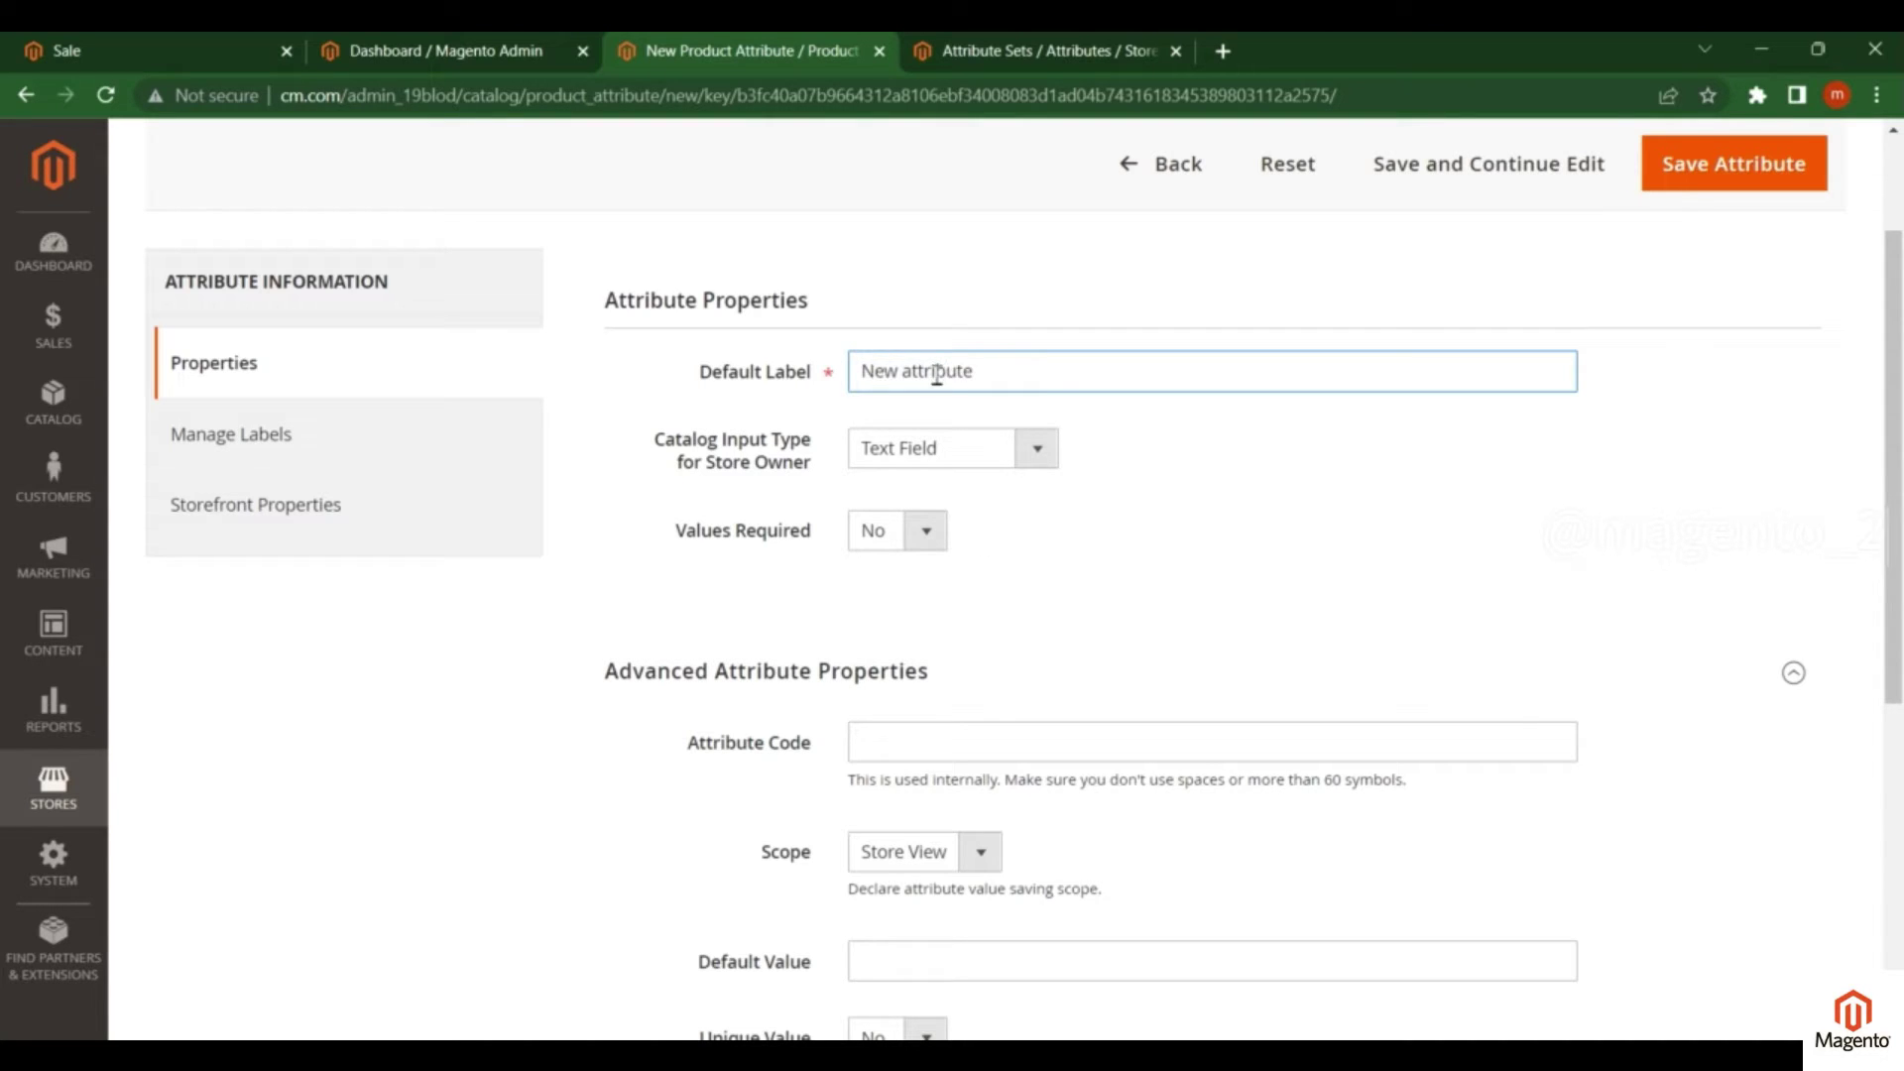
{"action": "triple_click", "coordinate": [936, 375]}
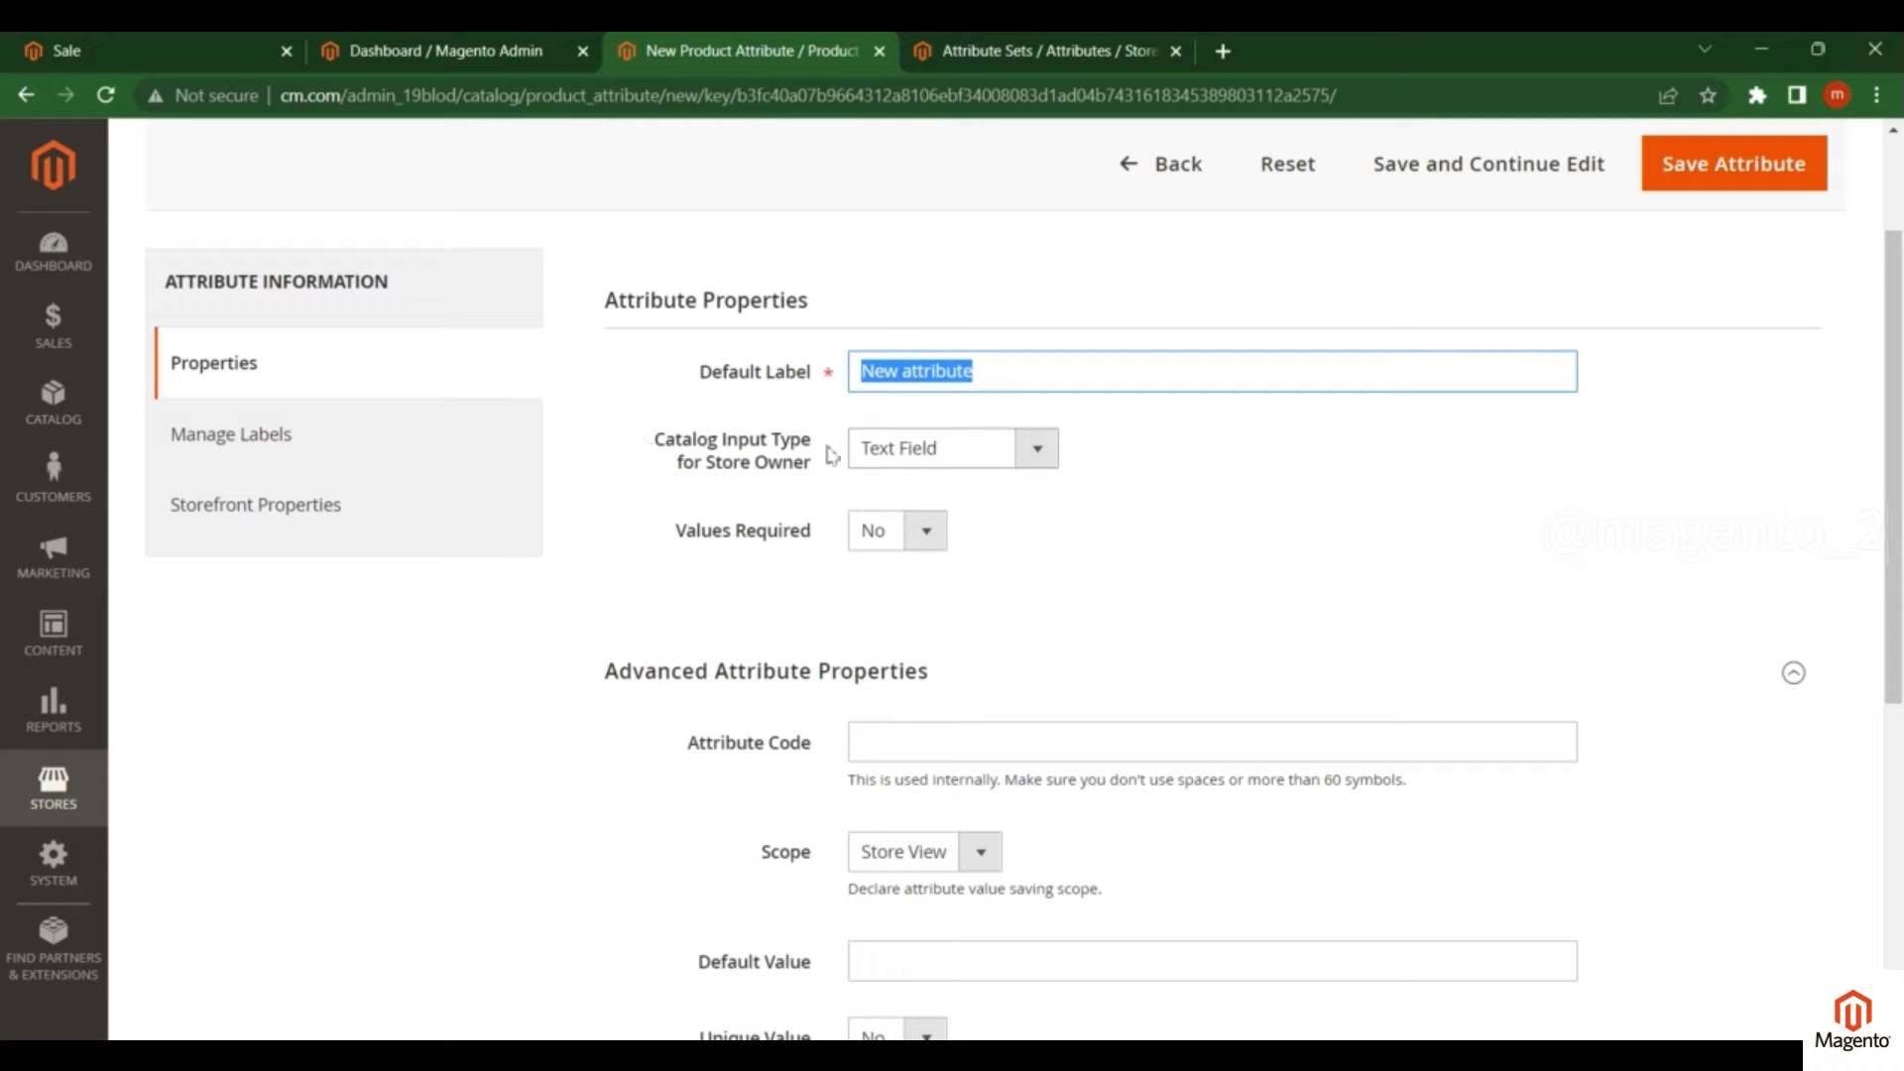
Step: Review the catalog input types against the storefront filters and set the attribute's Catalog Input Type for Store Owner to Text Swatch
{"action": "left_click", "coordinate": [977, 465]}
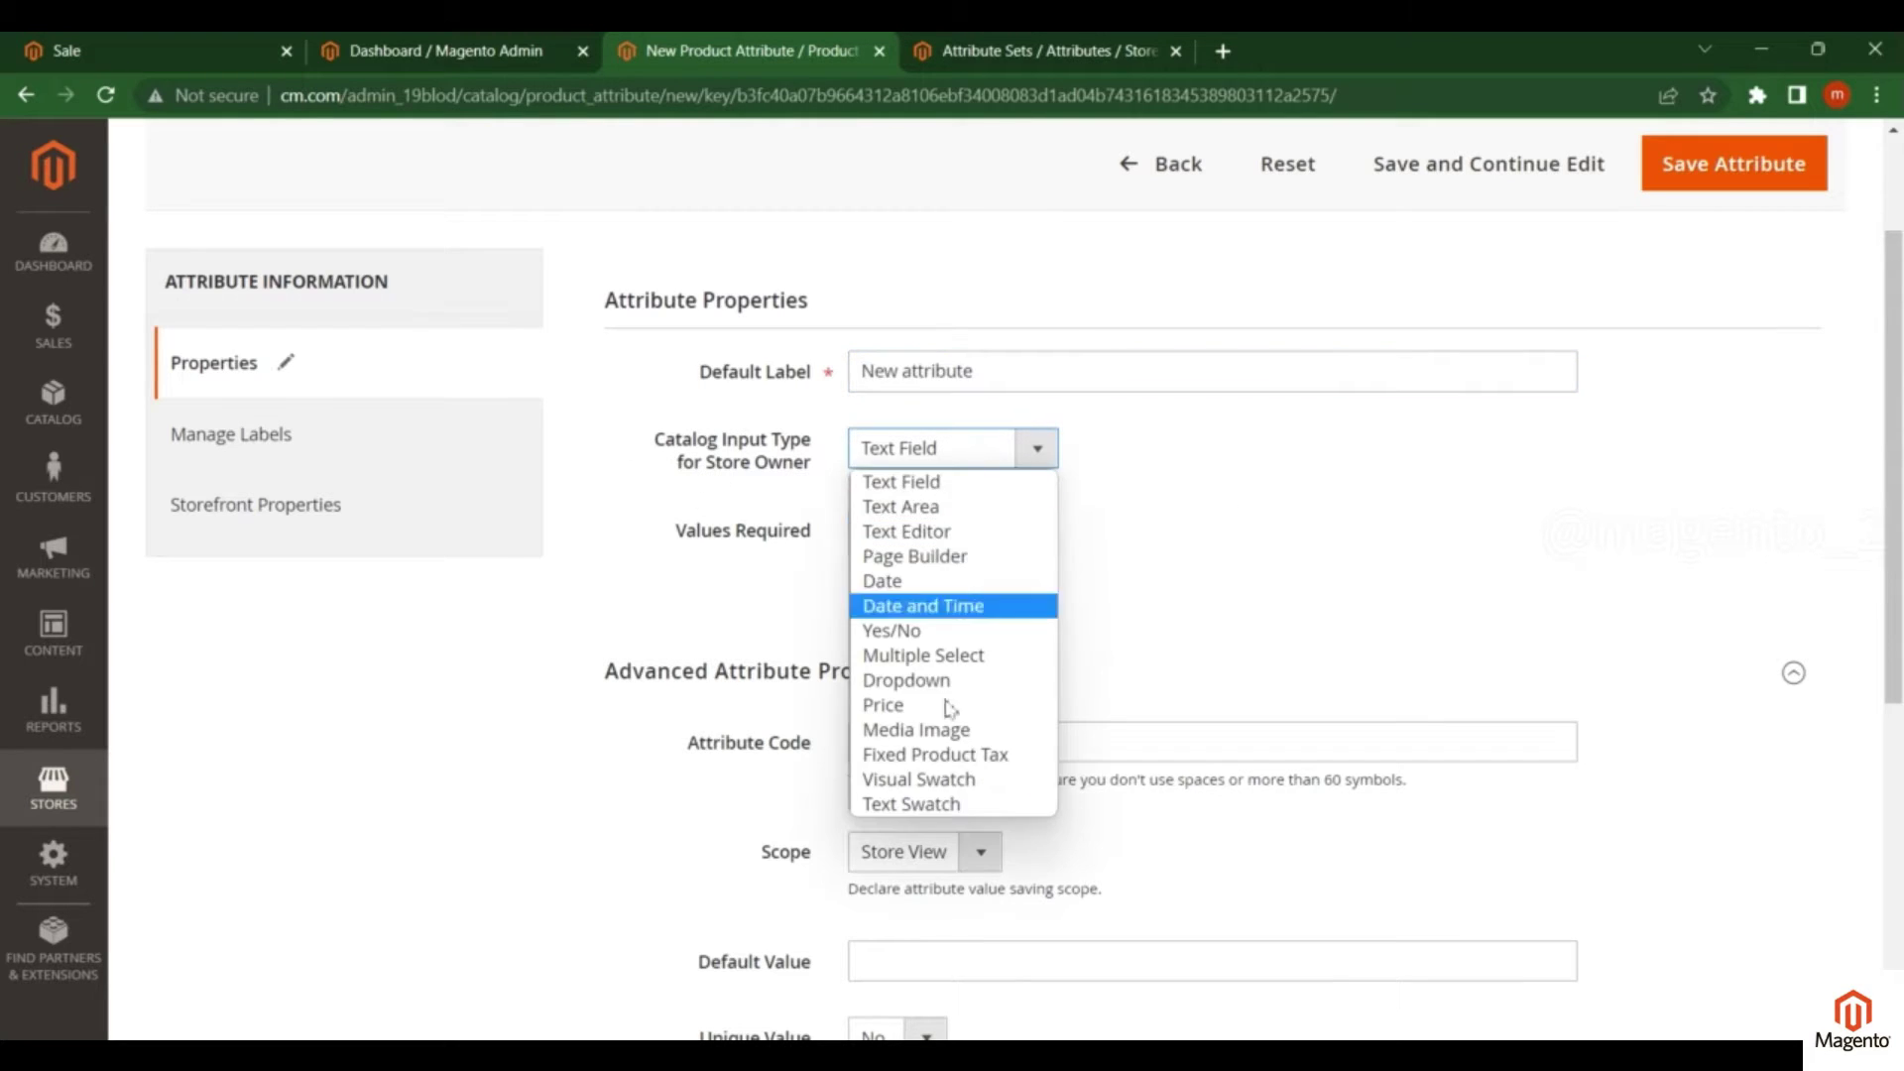
{"action": "left_click", "coordinate": [968, 441]}
{"action": "left_click", "coordinate": [967, 442]}
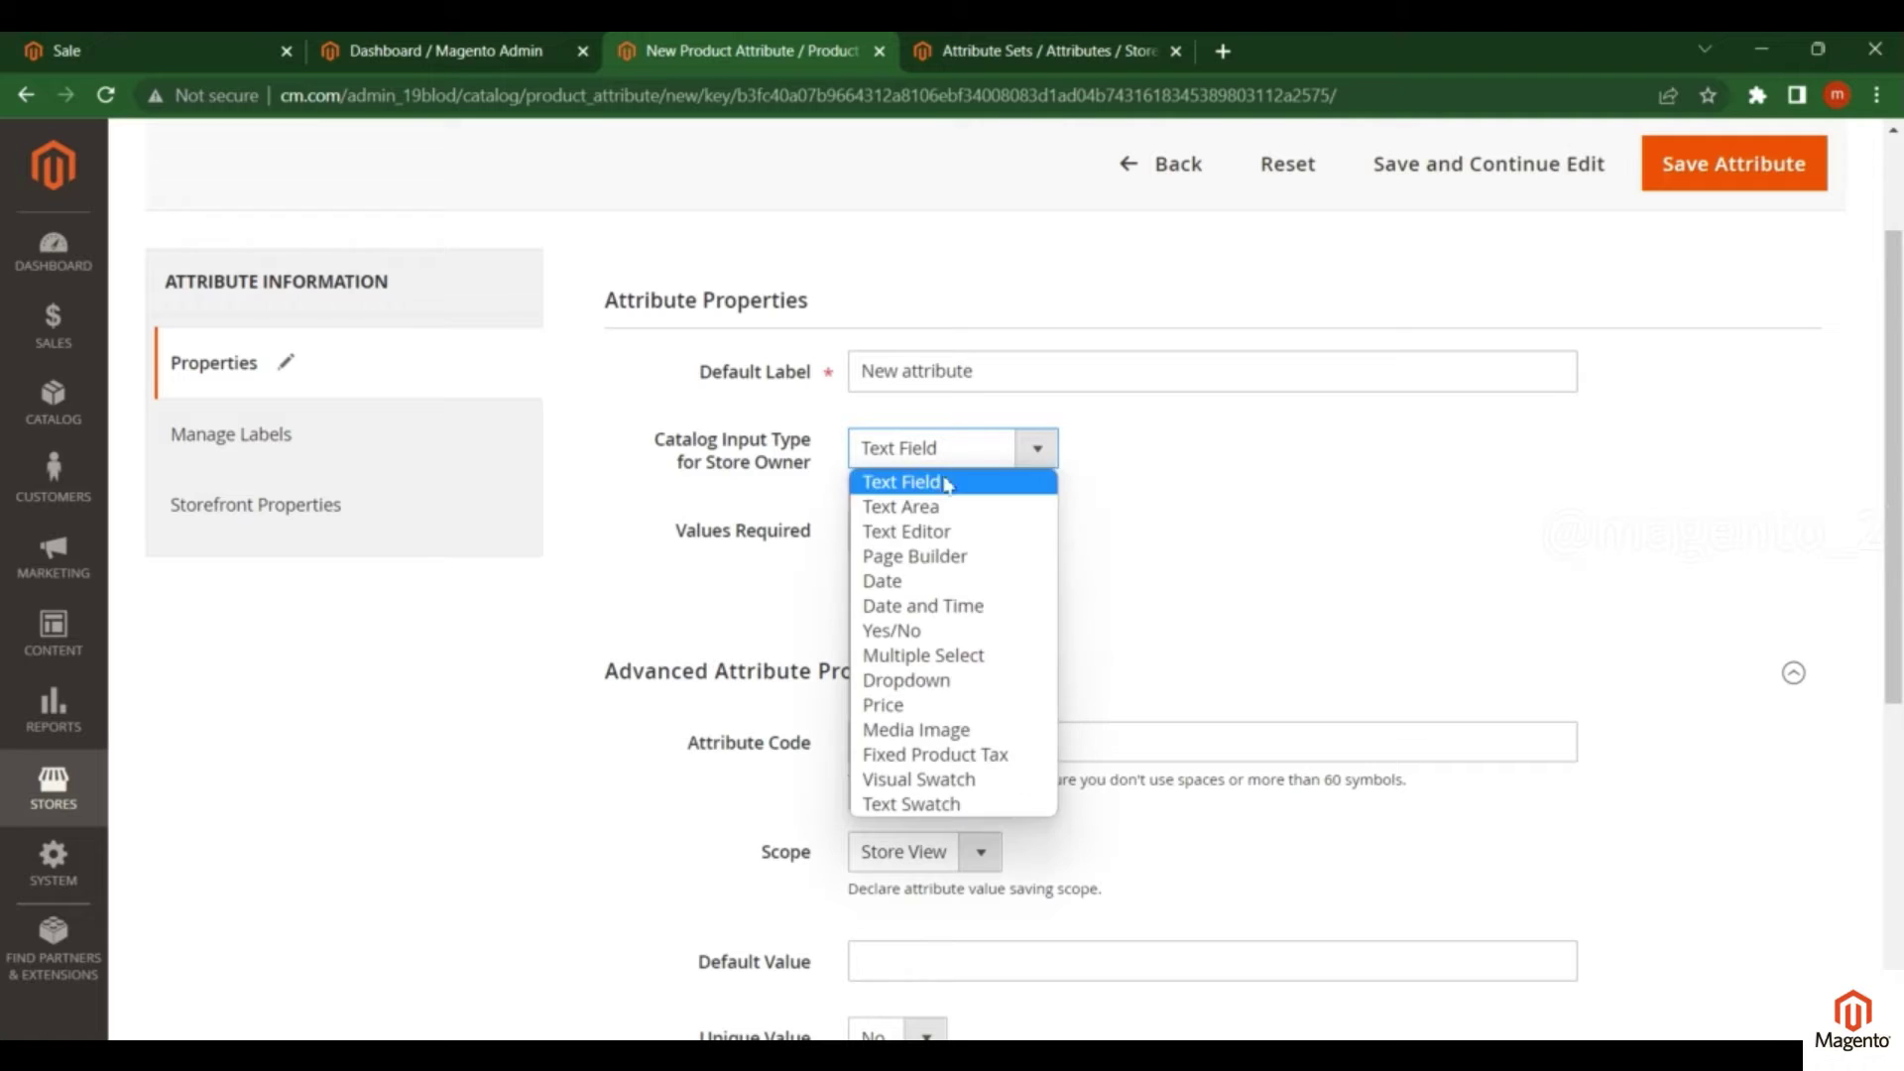
{"action": "left_click", "coordinate": [228, 64]}
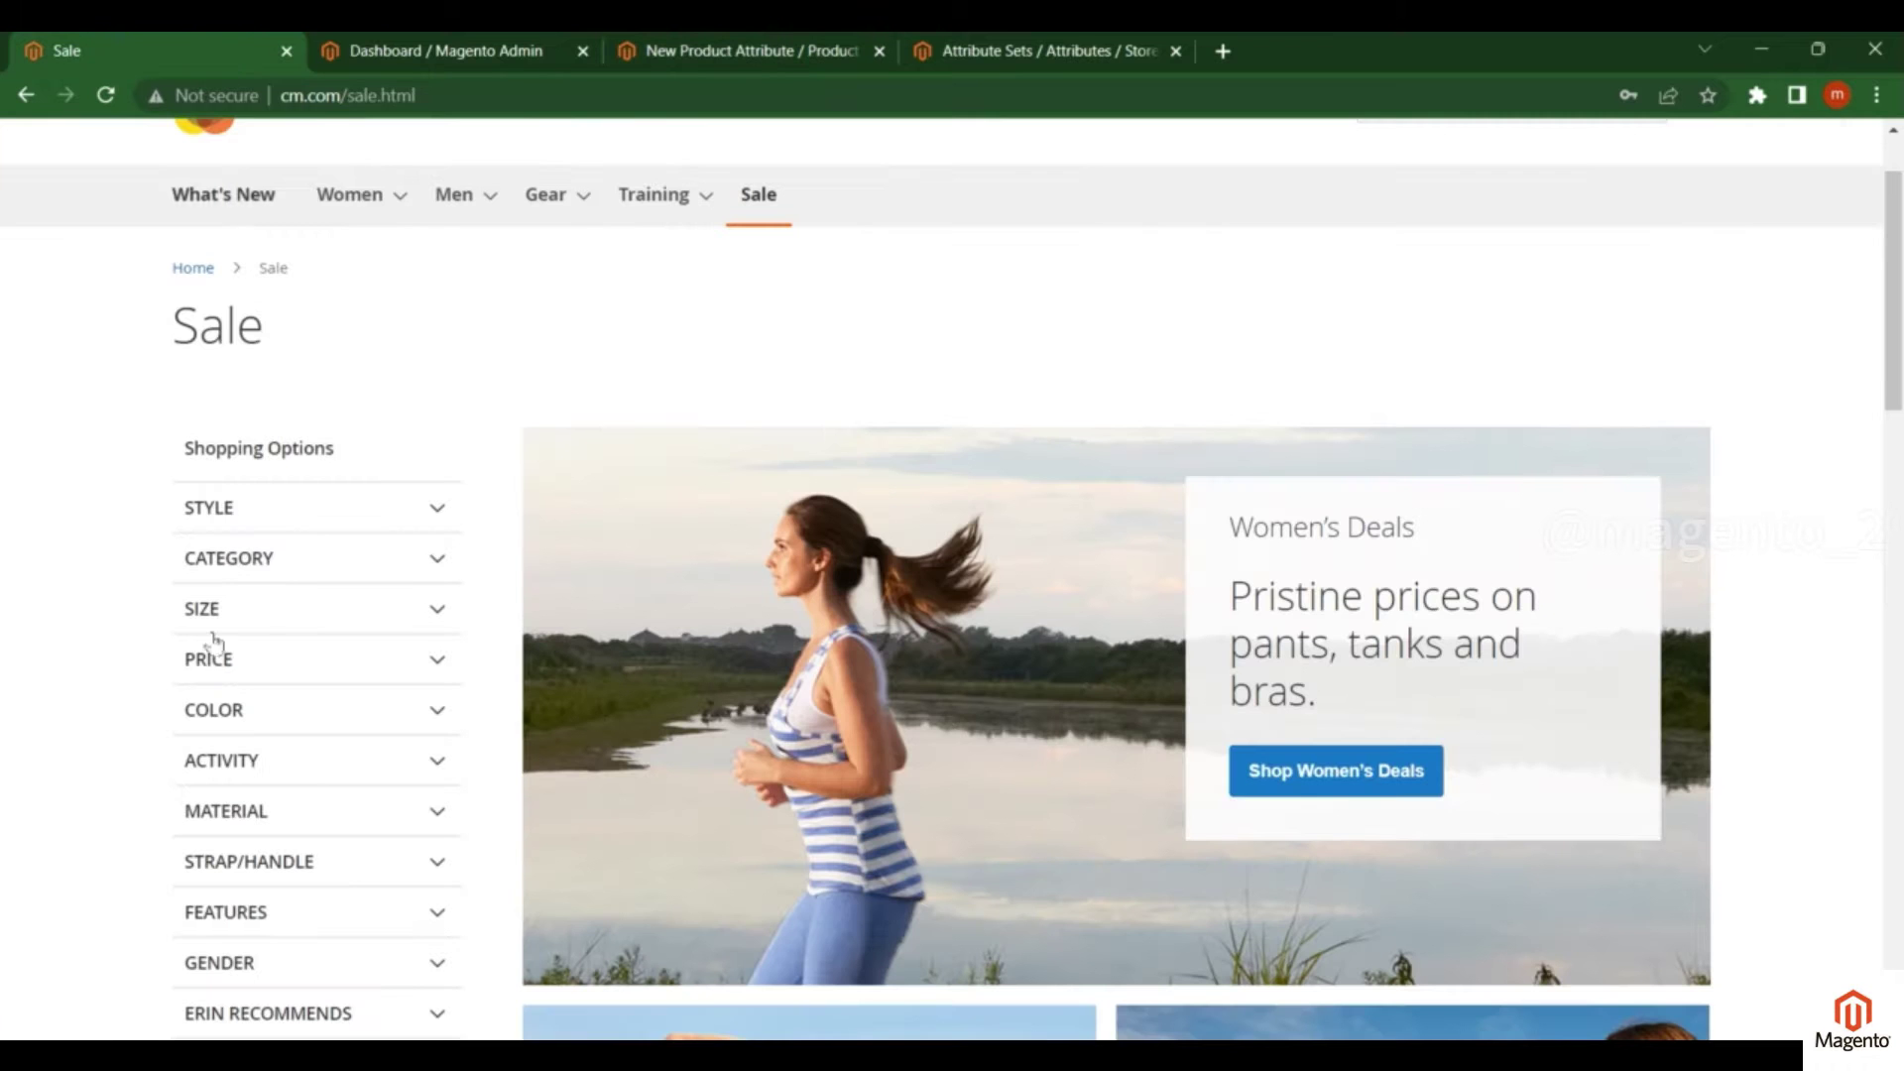
{"action": "left_click", "coordinate": [709, 54]}
{"action": "left_click", "coordinate": [1039, 454]}
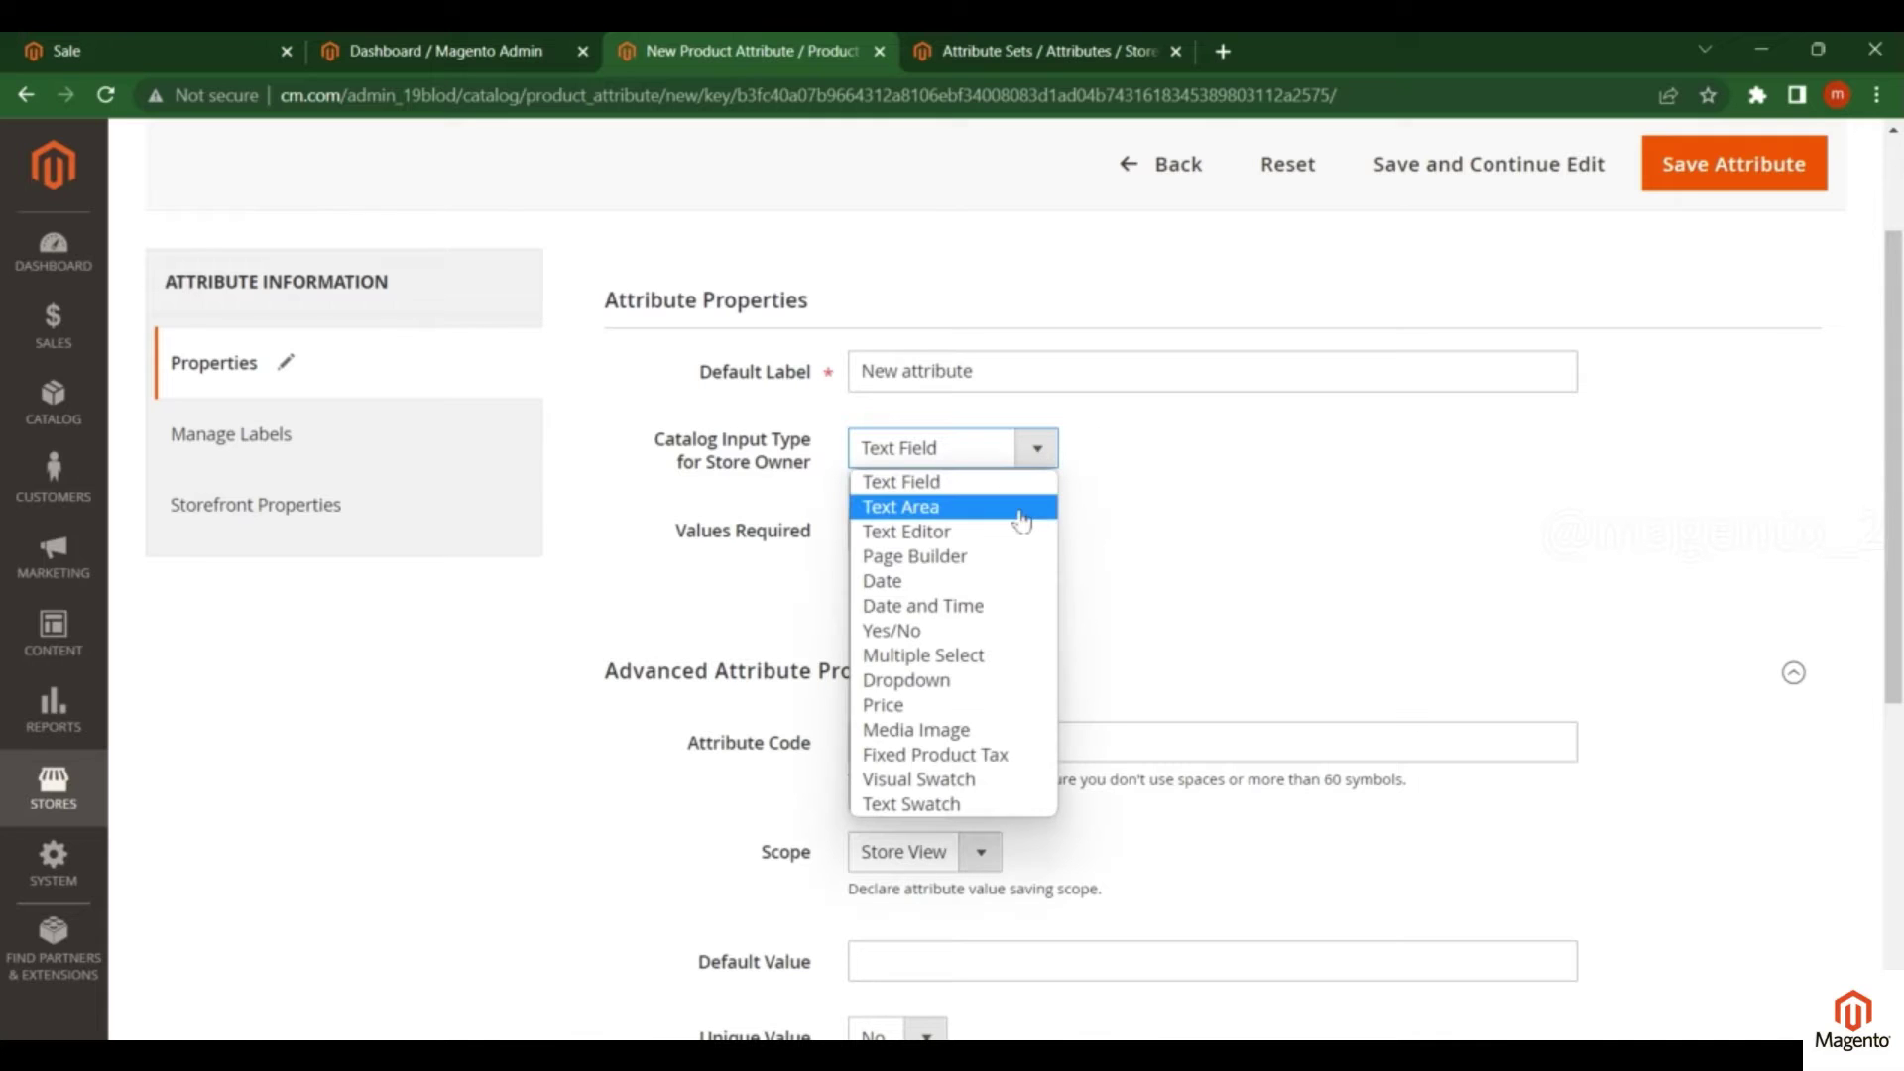
{"action": "left_click", "coordinate": [905, 805]}
Step: Add a first swatch to the attribute's values and enter "red" as its Admin swatch
{"action": "scroll", "coordinate": [1041, 516], "scroll_direction": "down", "scroll_amount": 1}
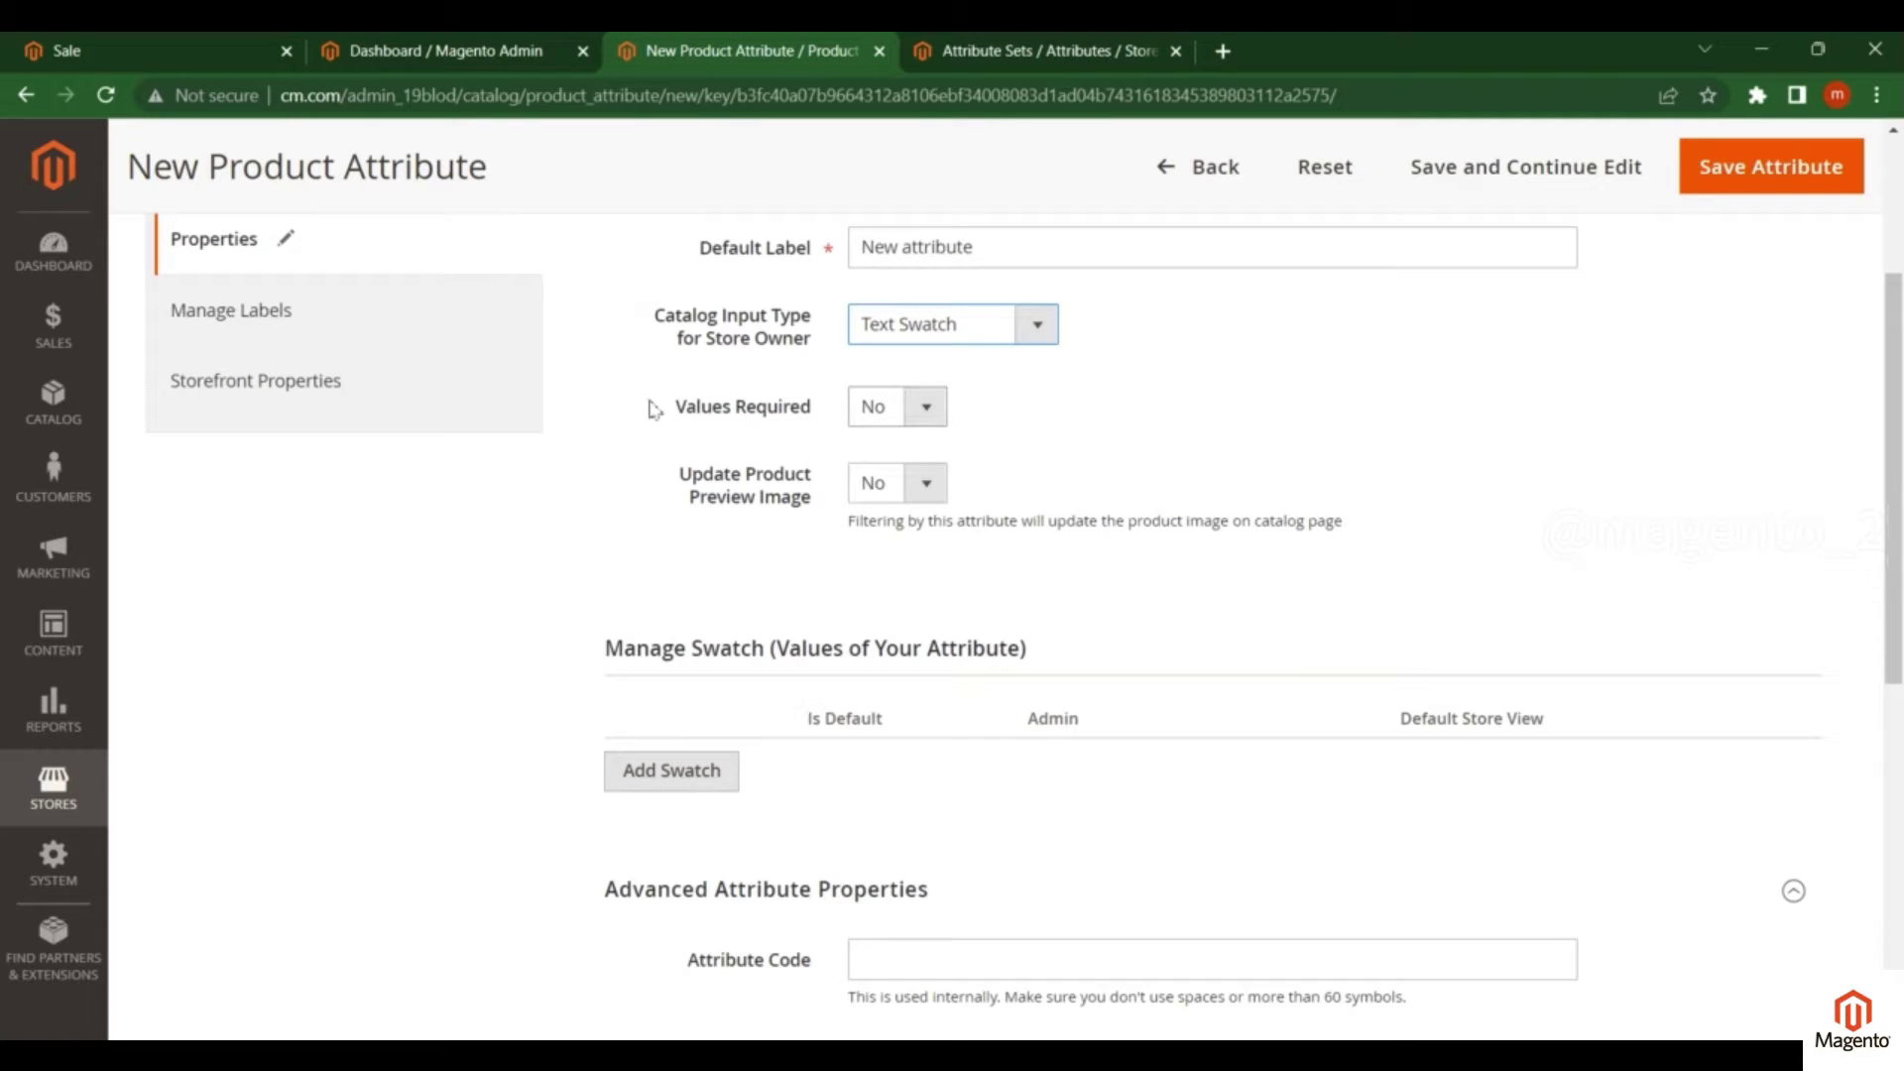
{"action": "scroll", "coordinate": [952, 630], "scroll_direction": "up", "scroll_amount": 1}
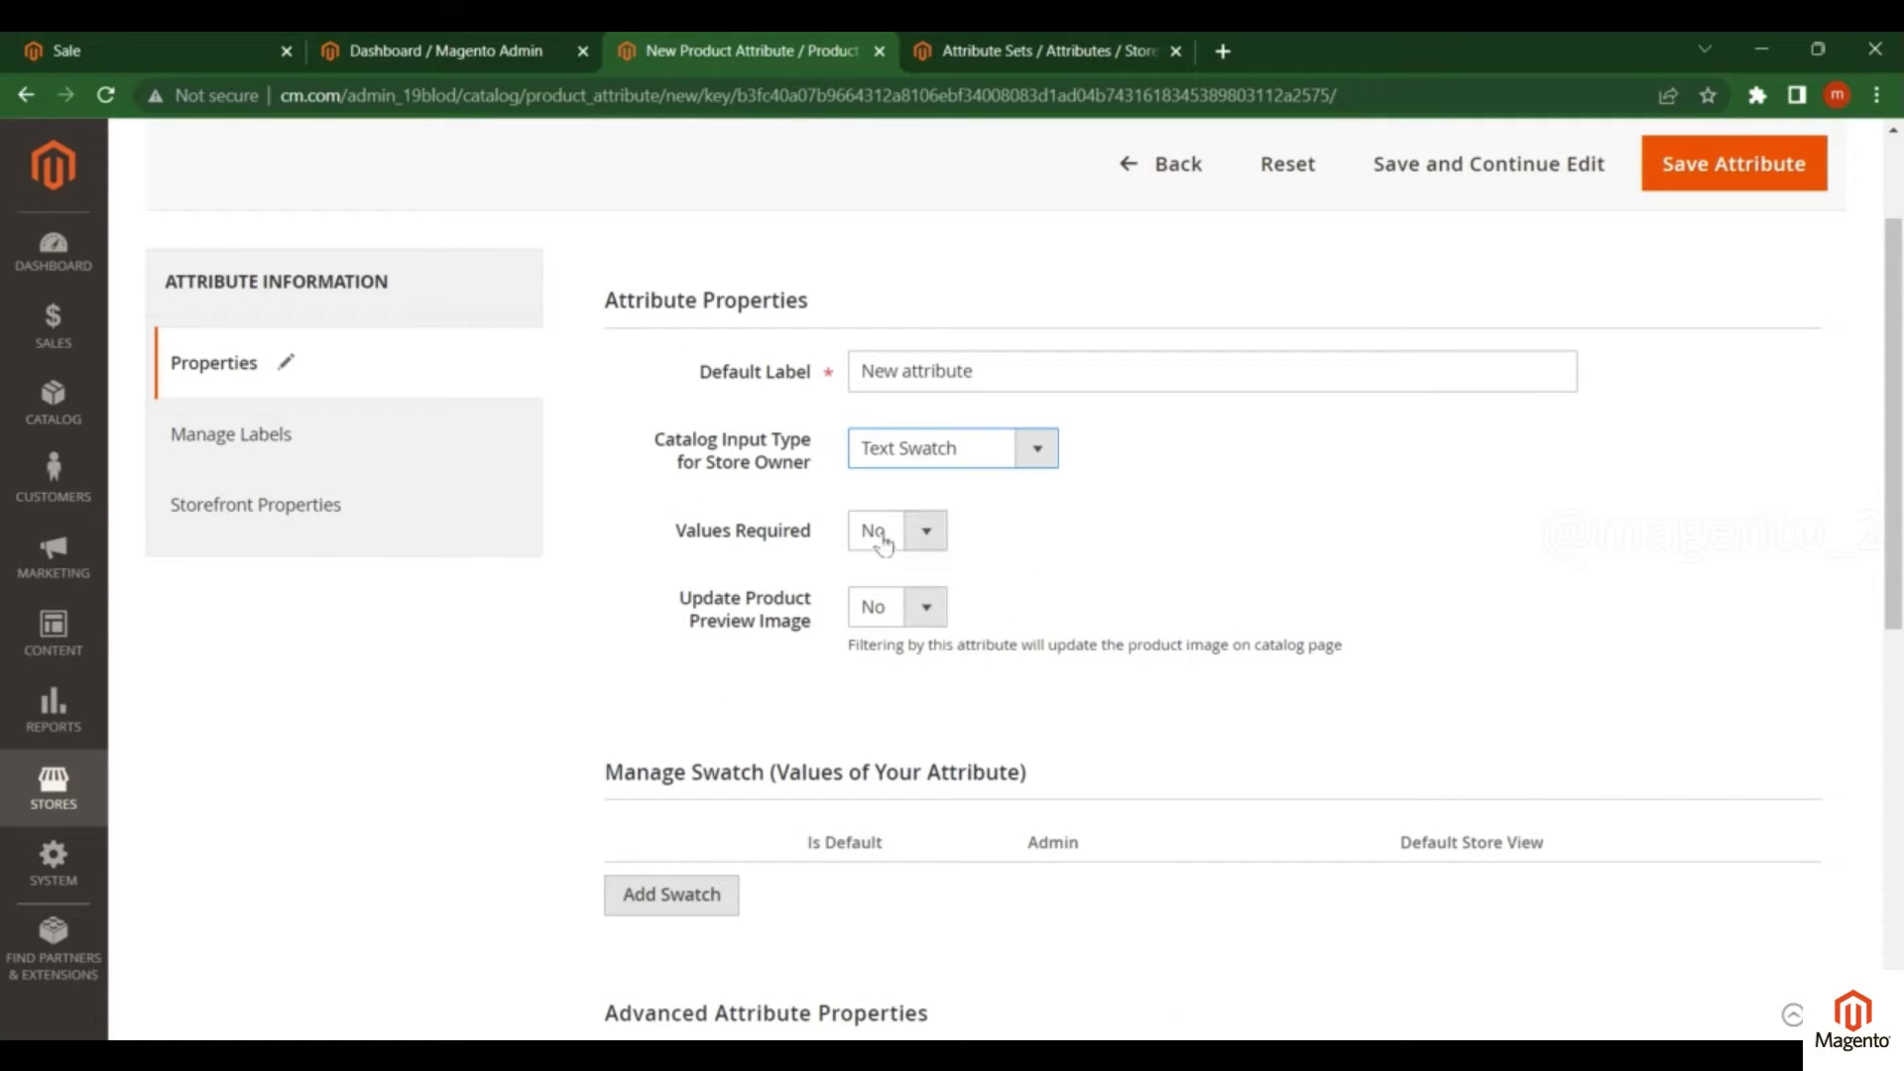
{"action": "scroll", "coordinate": [883, 544], "scroll_direction": "down", "scroll_amount": 2}
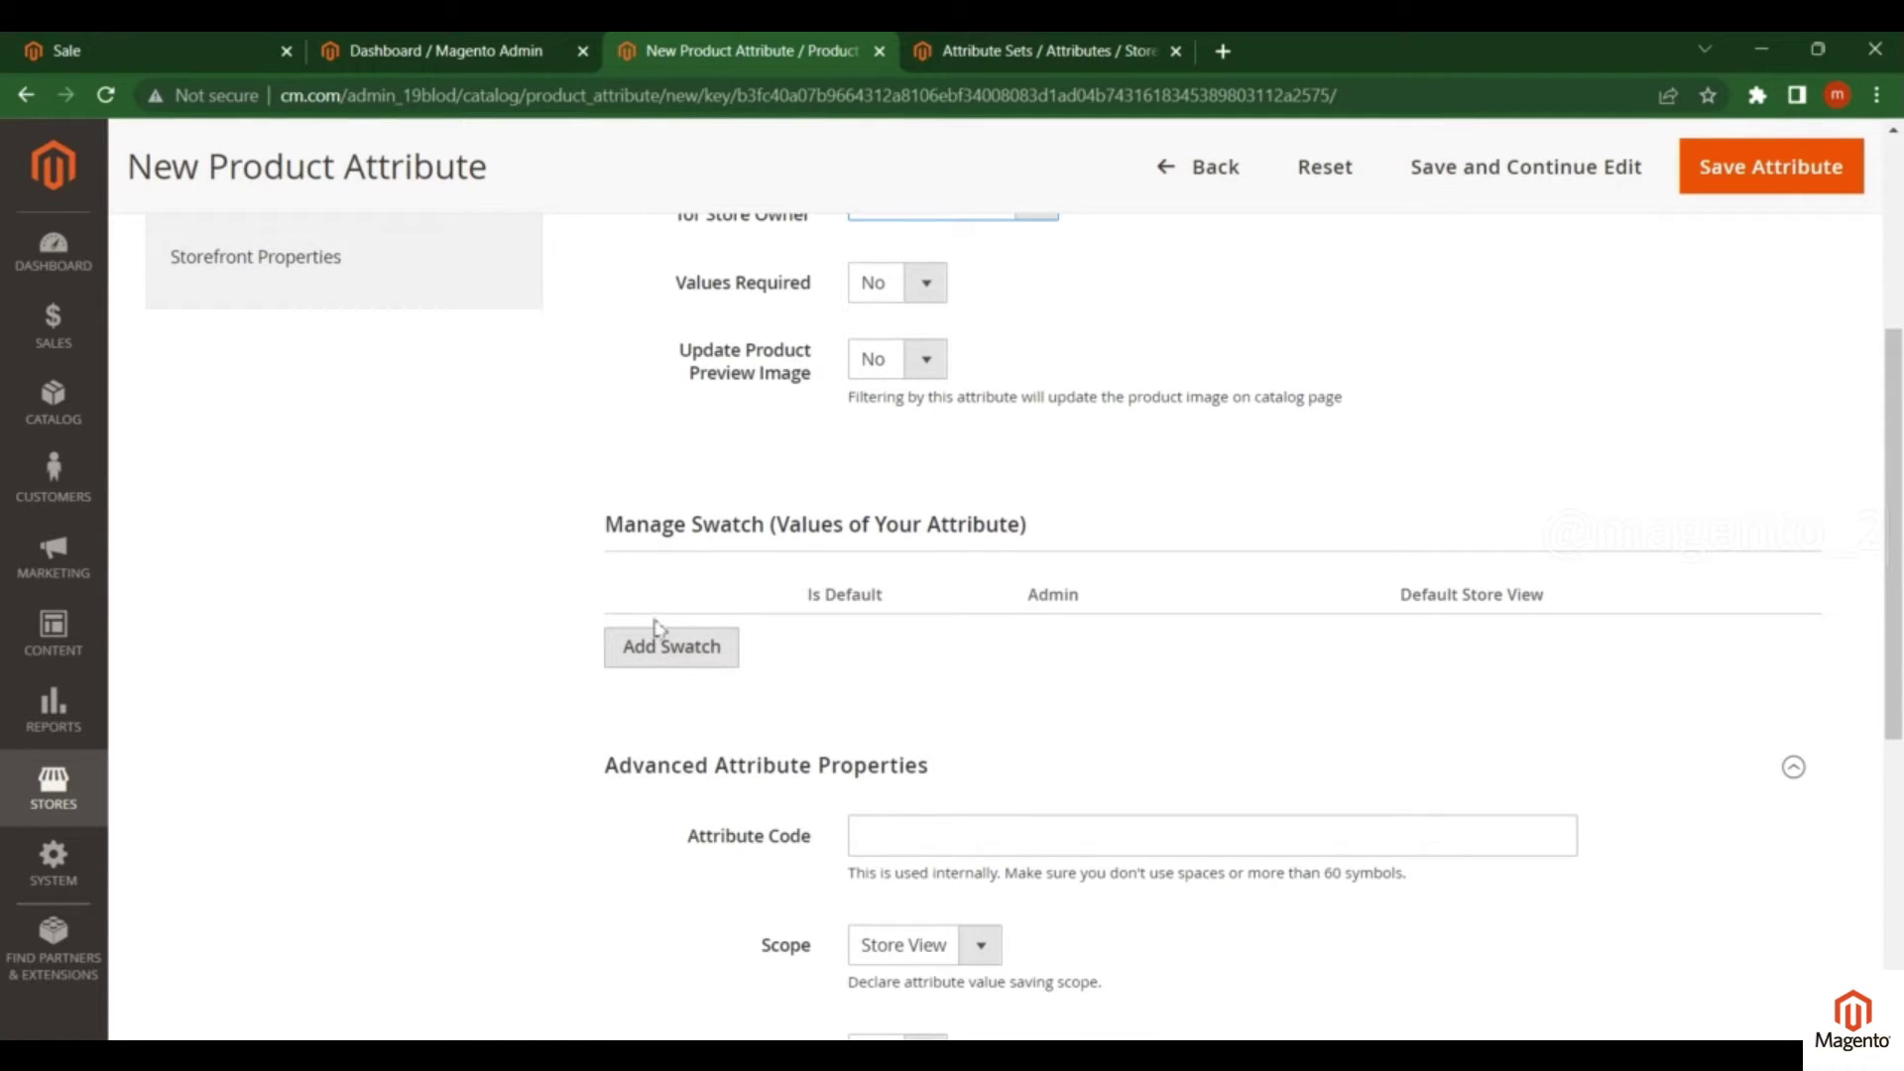
{"action": "left_click_drag", "start_coordinate": [1027, 526], "coordinate": [748, 531]}
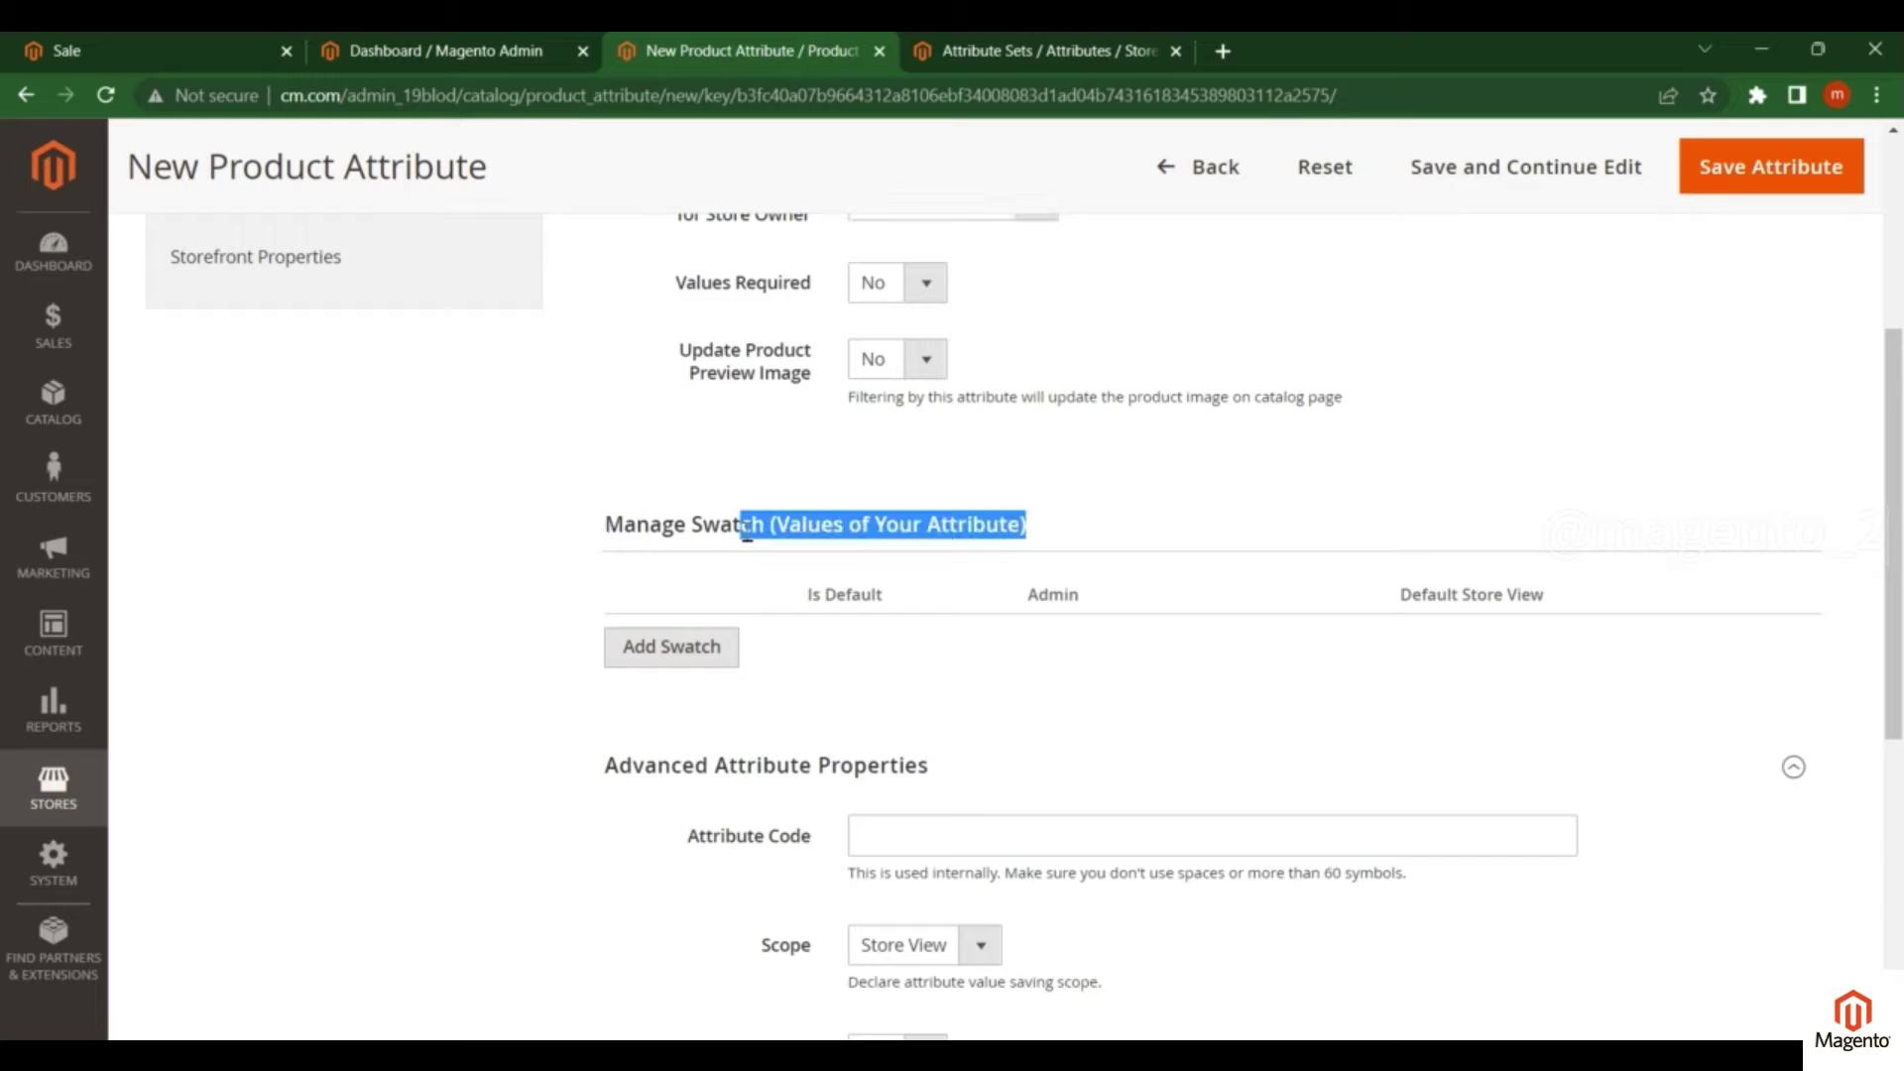
{"action": "left_click", "coordinate": [804, 529]}
{"action": "left_click", "coordinate": [675, 652]}
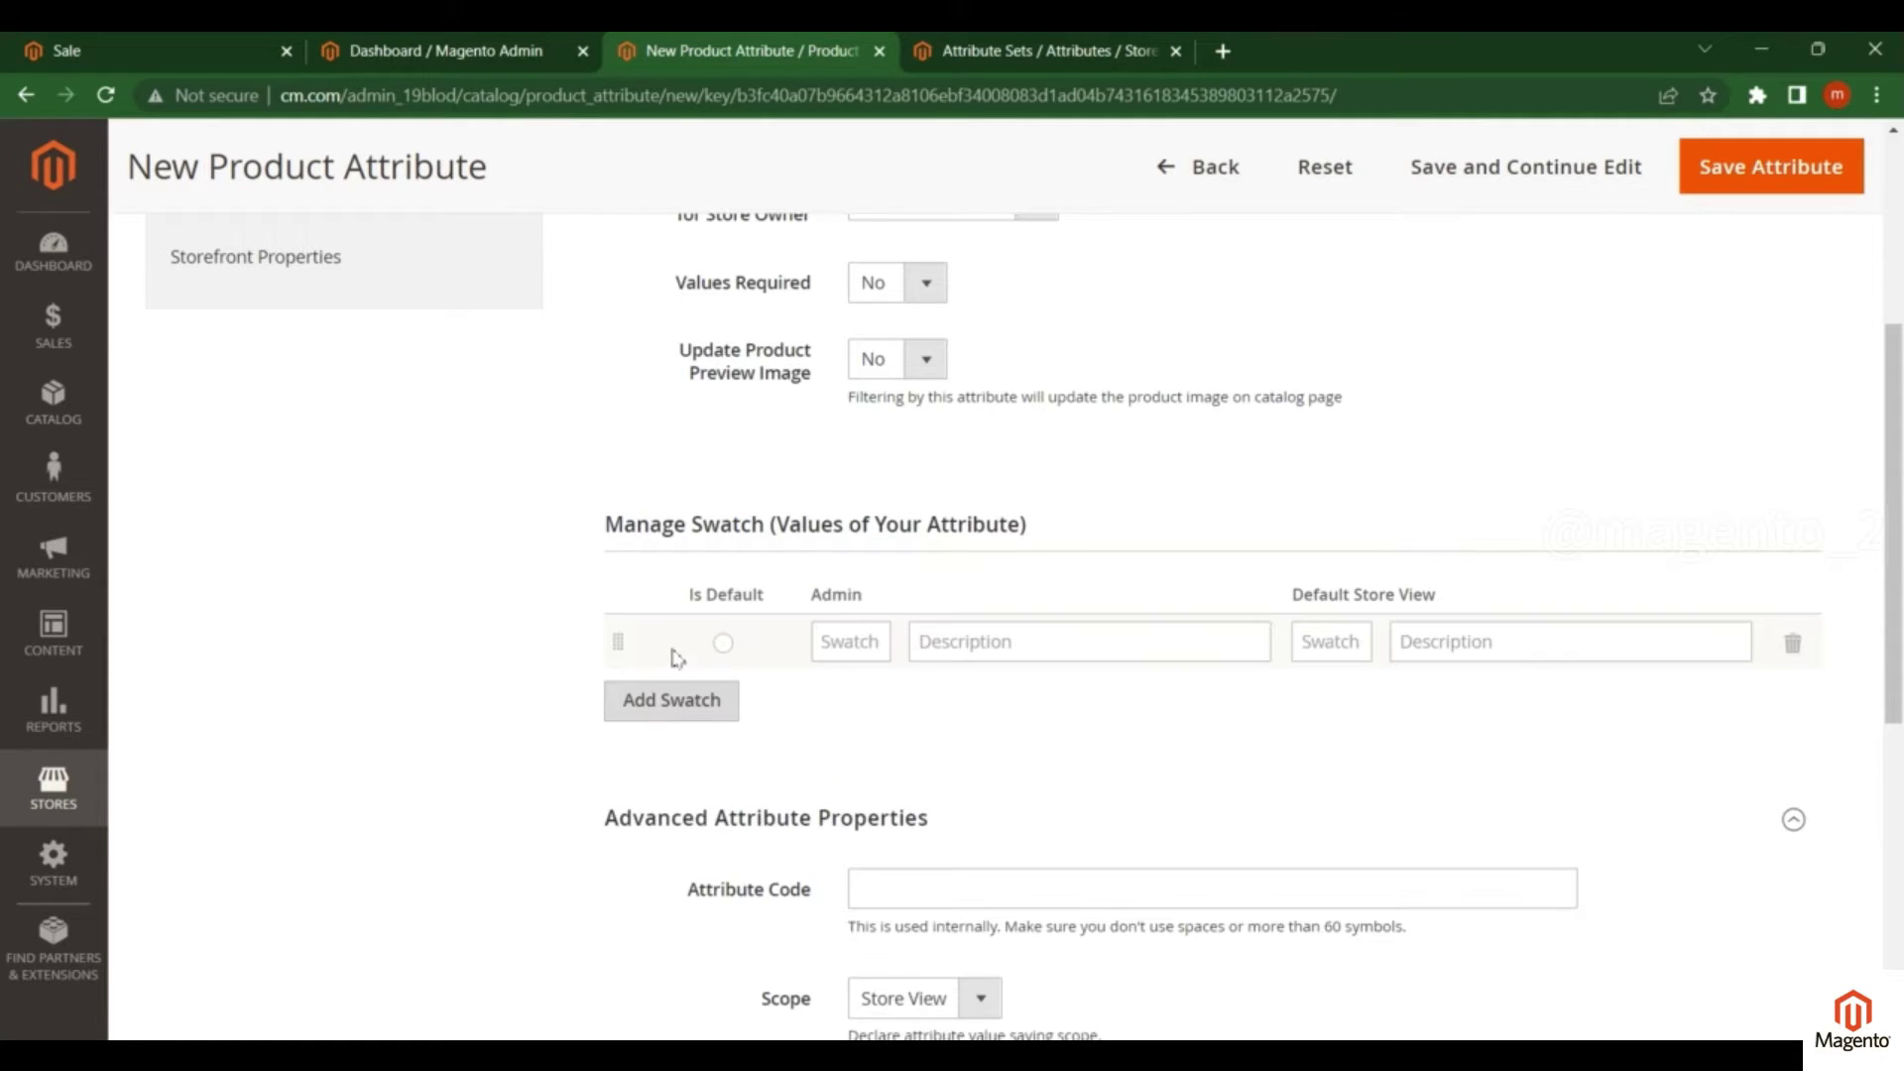
{"action": "left_click", "coordinate": [844, 643]}
{"action": "type", "text": "red"}
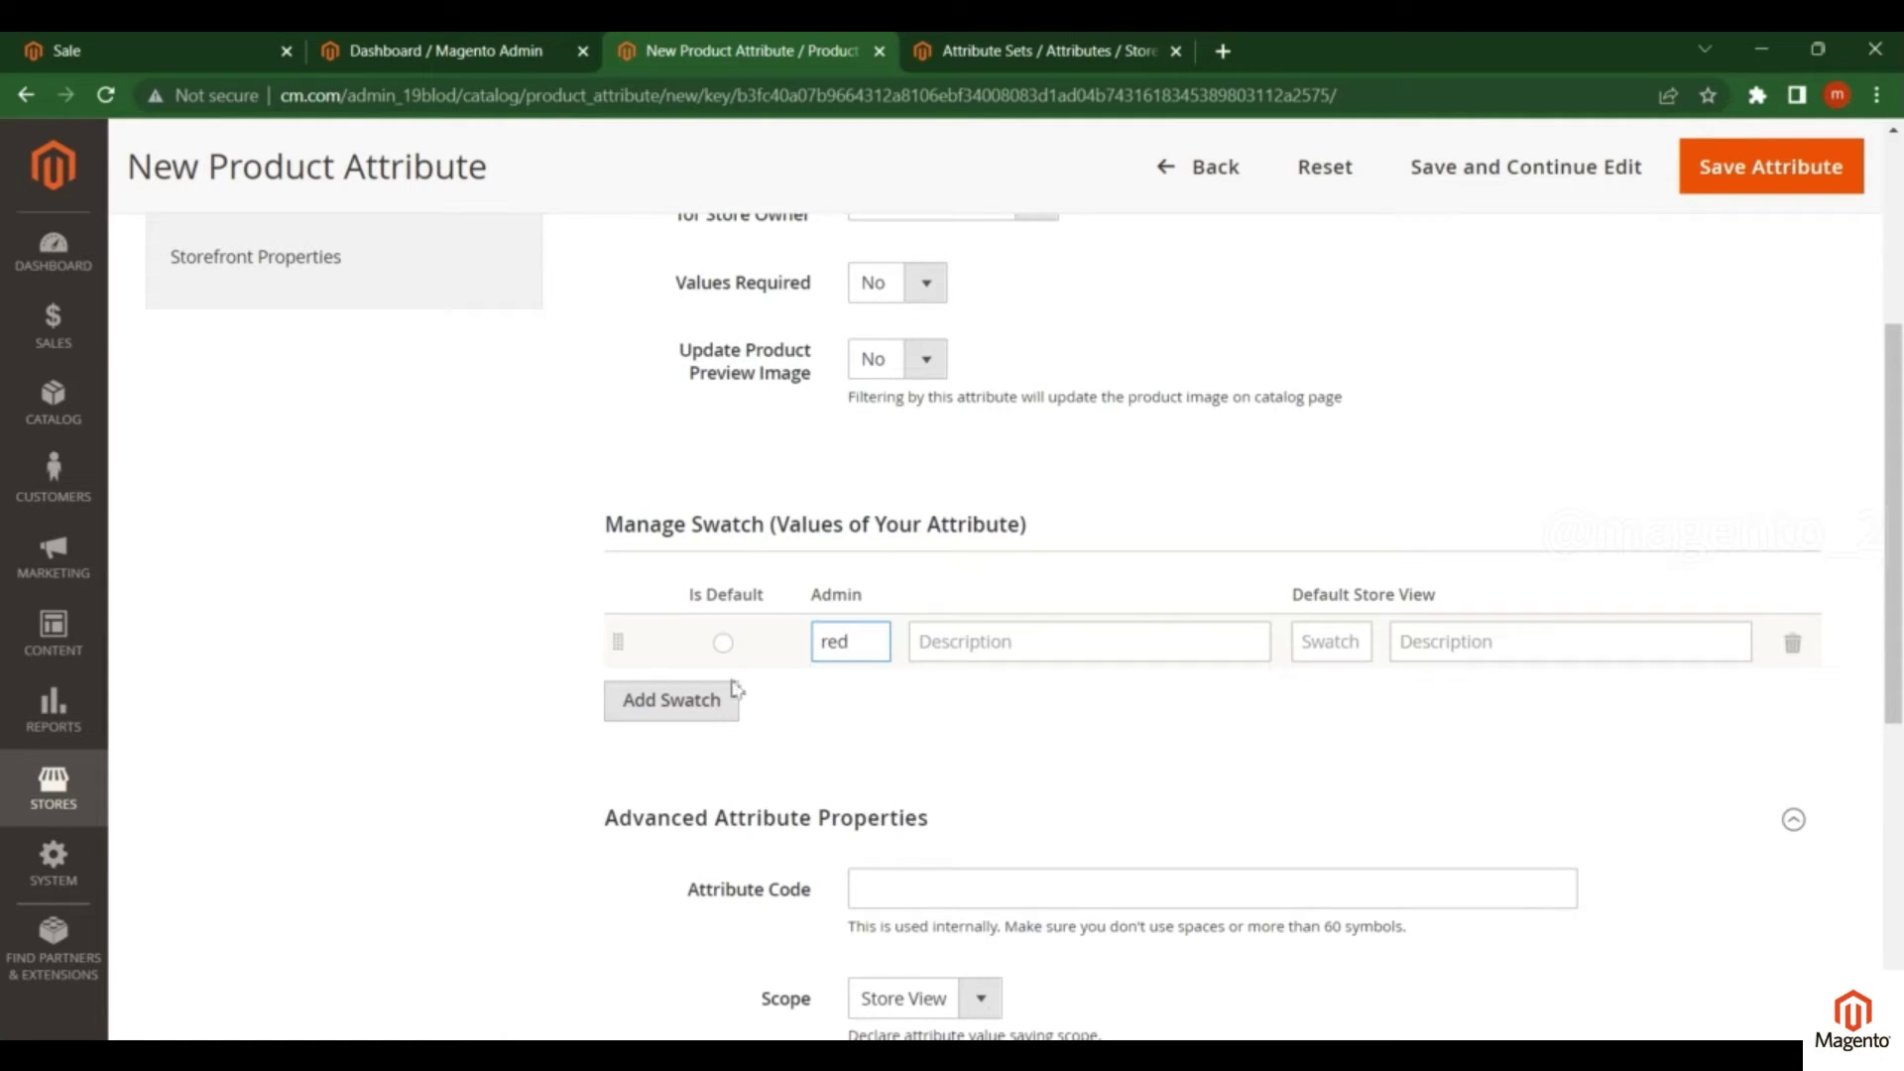
Step: Add two more swatches to the attribute's values and enter "black" and "blue" as their Admin swatches
{"action": "left_click", "coordinate": [701, 704]}
{"action": "left_click", "coordinate": [864, 697]}
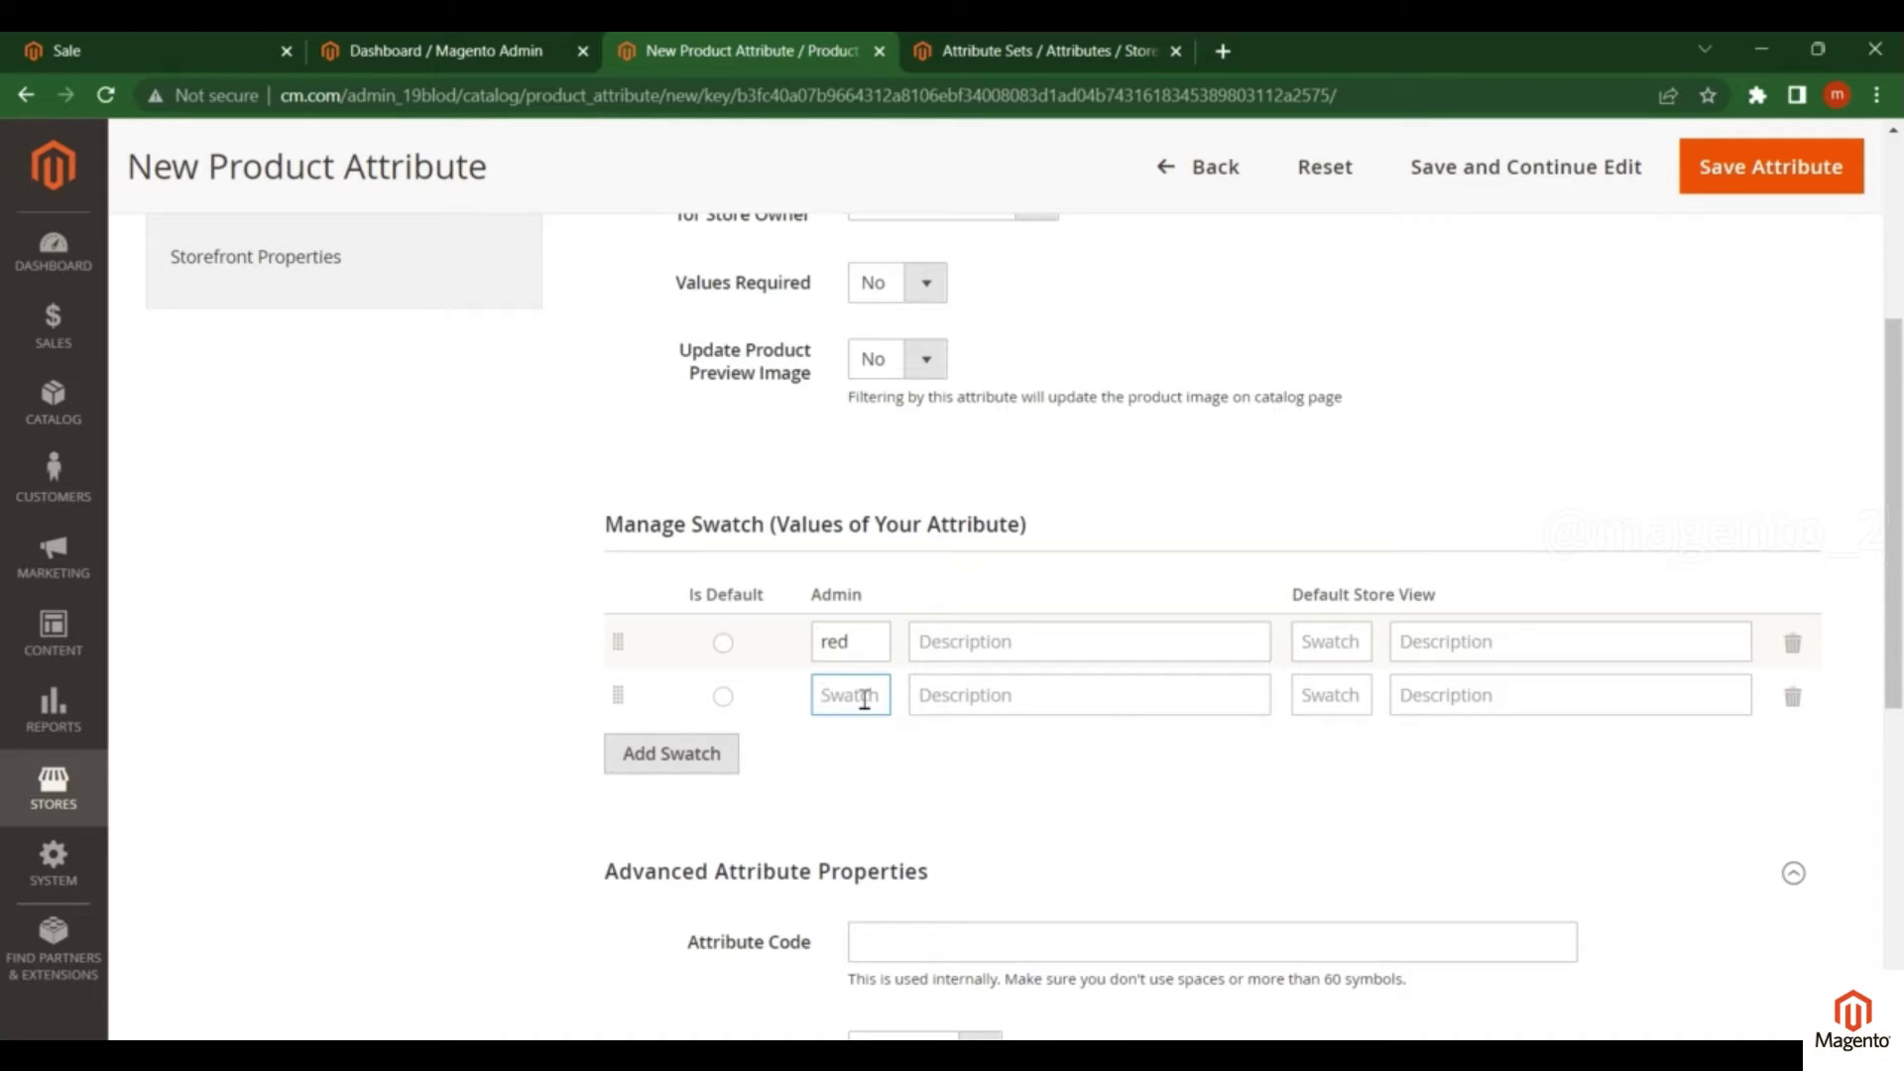
{"action": "type", "text": "black"}
{"action": "left_click", "coordinate": [658, 754]}
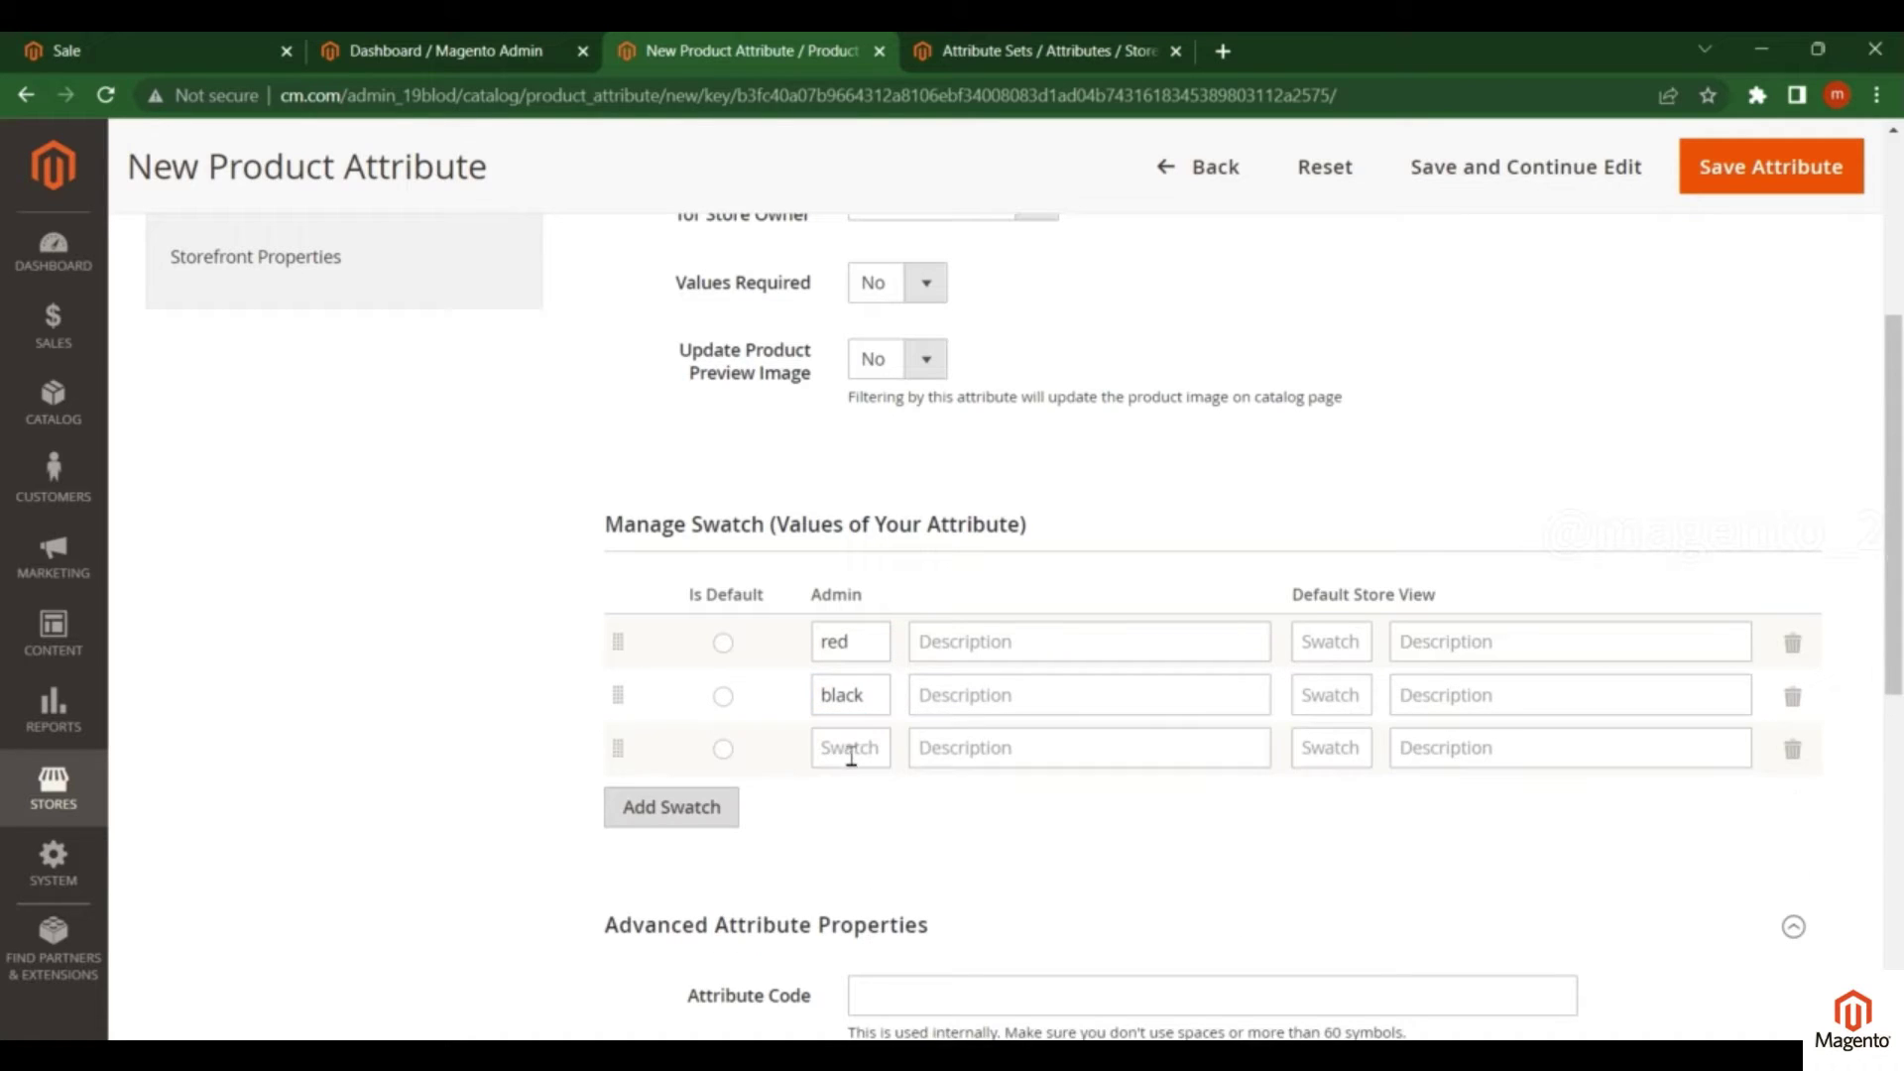
{"action": "left_click", "coordinate": [851, 750]}
{"action": "type", "text": "blue"}
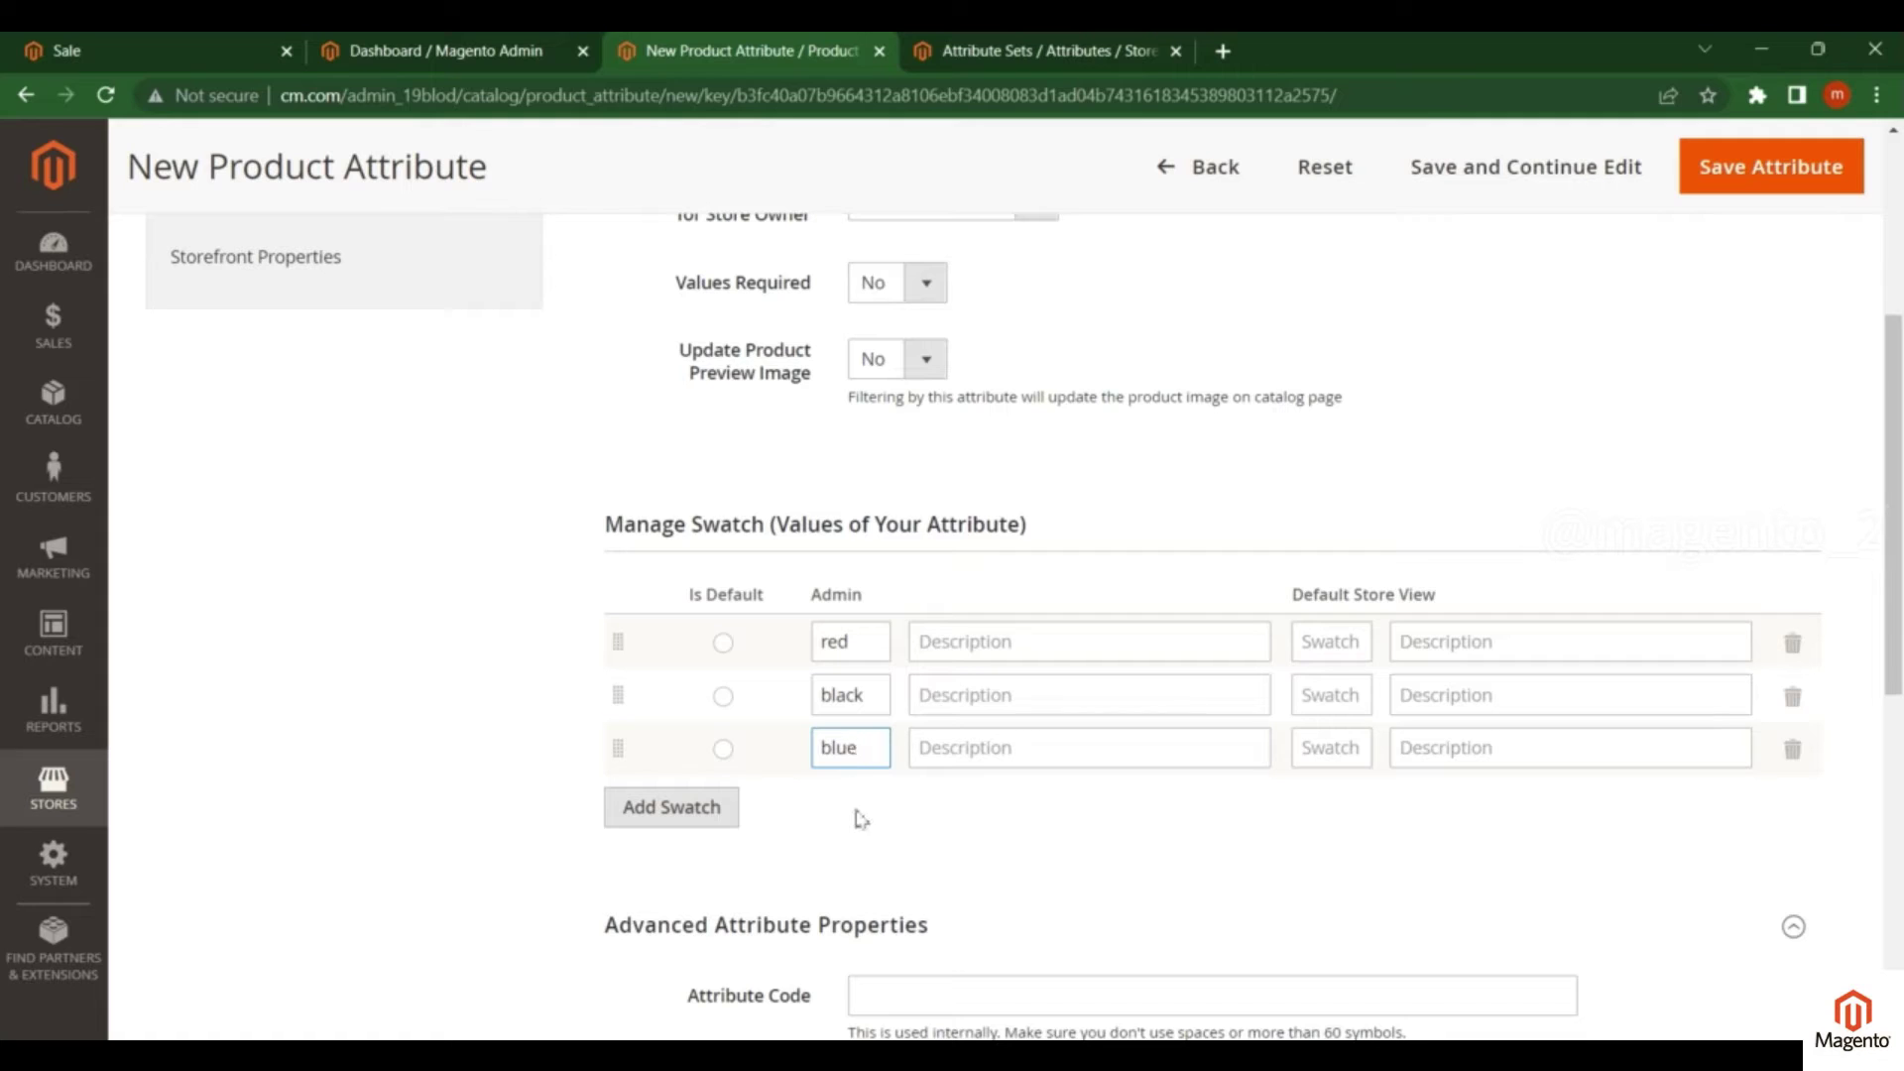
{"action": "left_click", "coordinate": [859, 820]}
Step: Copy each Admin swatch value into the Admin description of its row: "red", "black" and "blue"
{"action": "left_click_drag", "start_coordinate": [850, 653], "coordinate": [823, 651]}
{"action": "key", "text": "ctrl+c"}
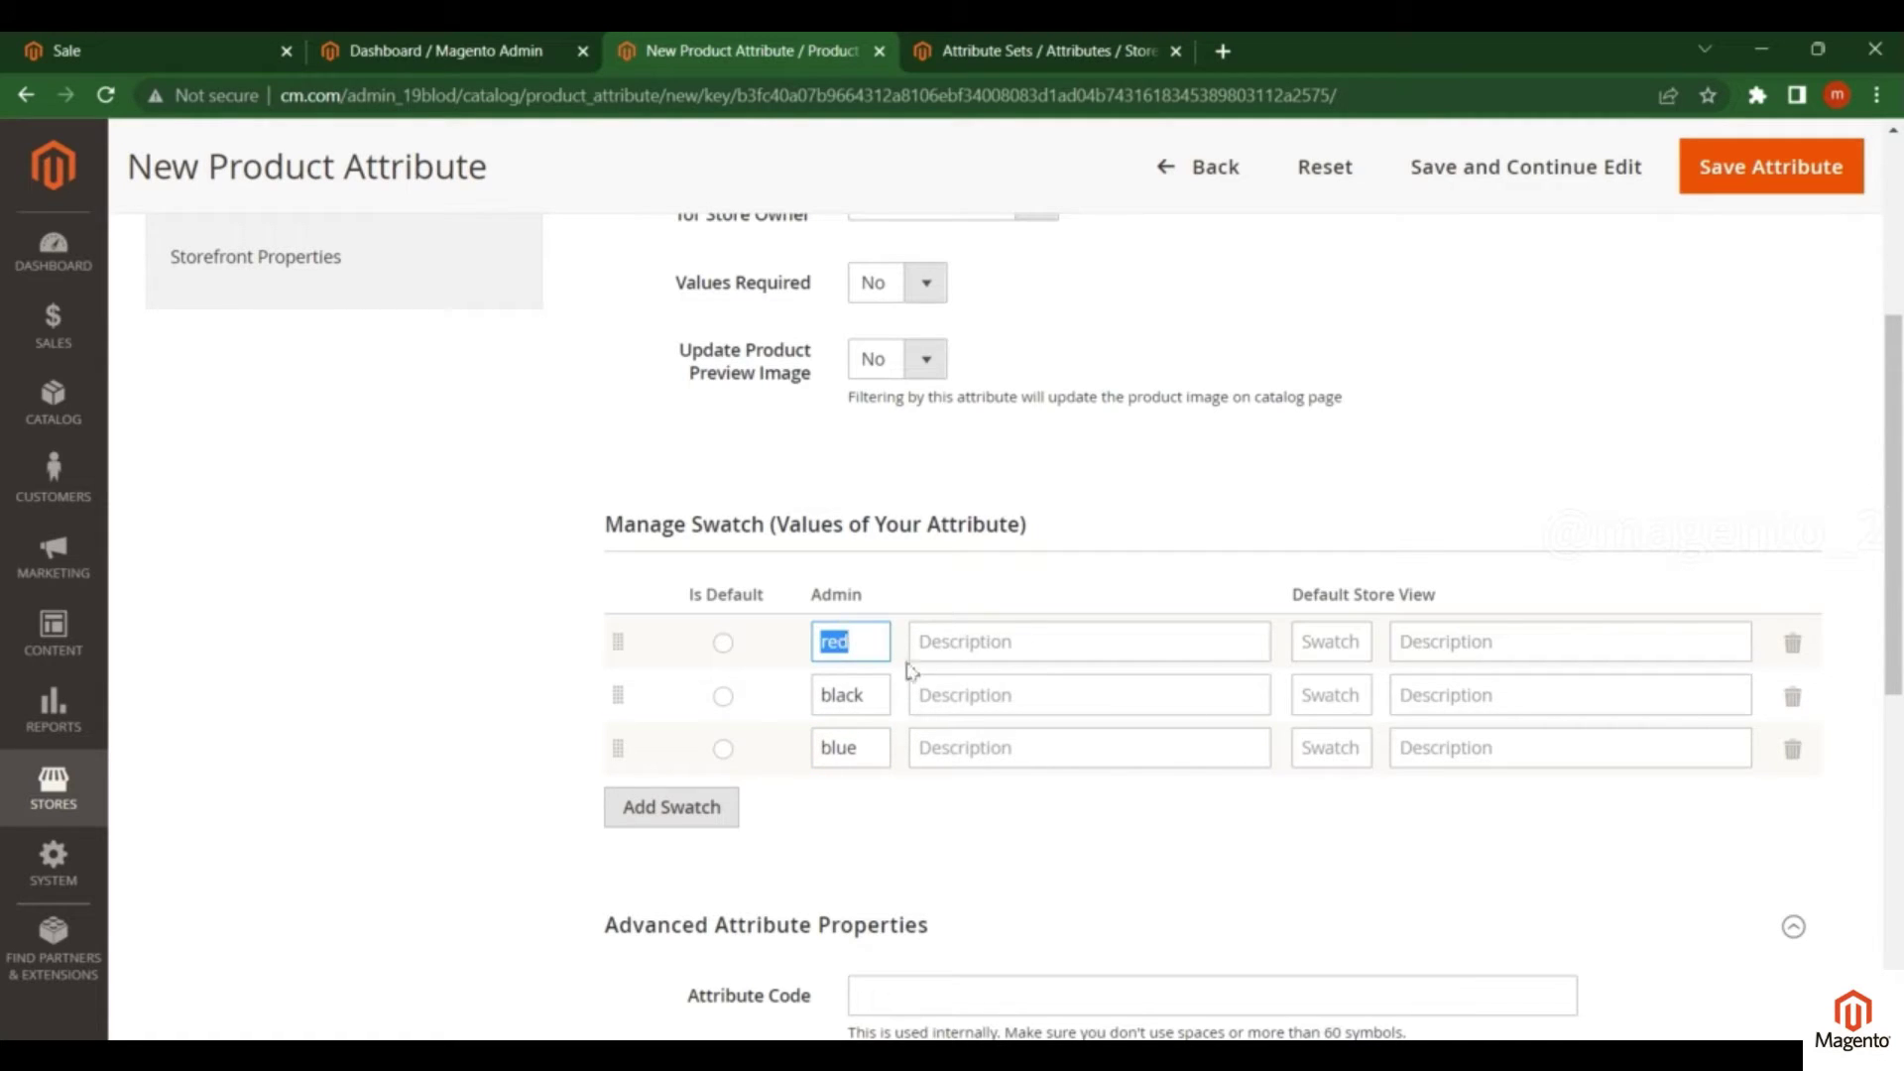
{"action": "left_click", "coordinate": [962, 640]}
{"action": "key", "text": "ctrl+v"}
{"action": "left_click_drag", "start_coordinate": [879, 694], "coordinate": [746, 704]}
{"action": "key", "text": "ctrl+c"}
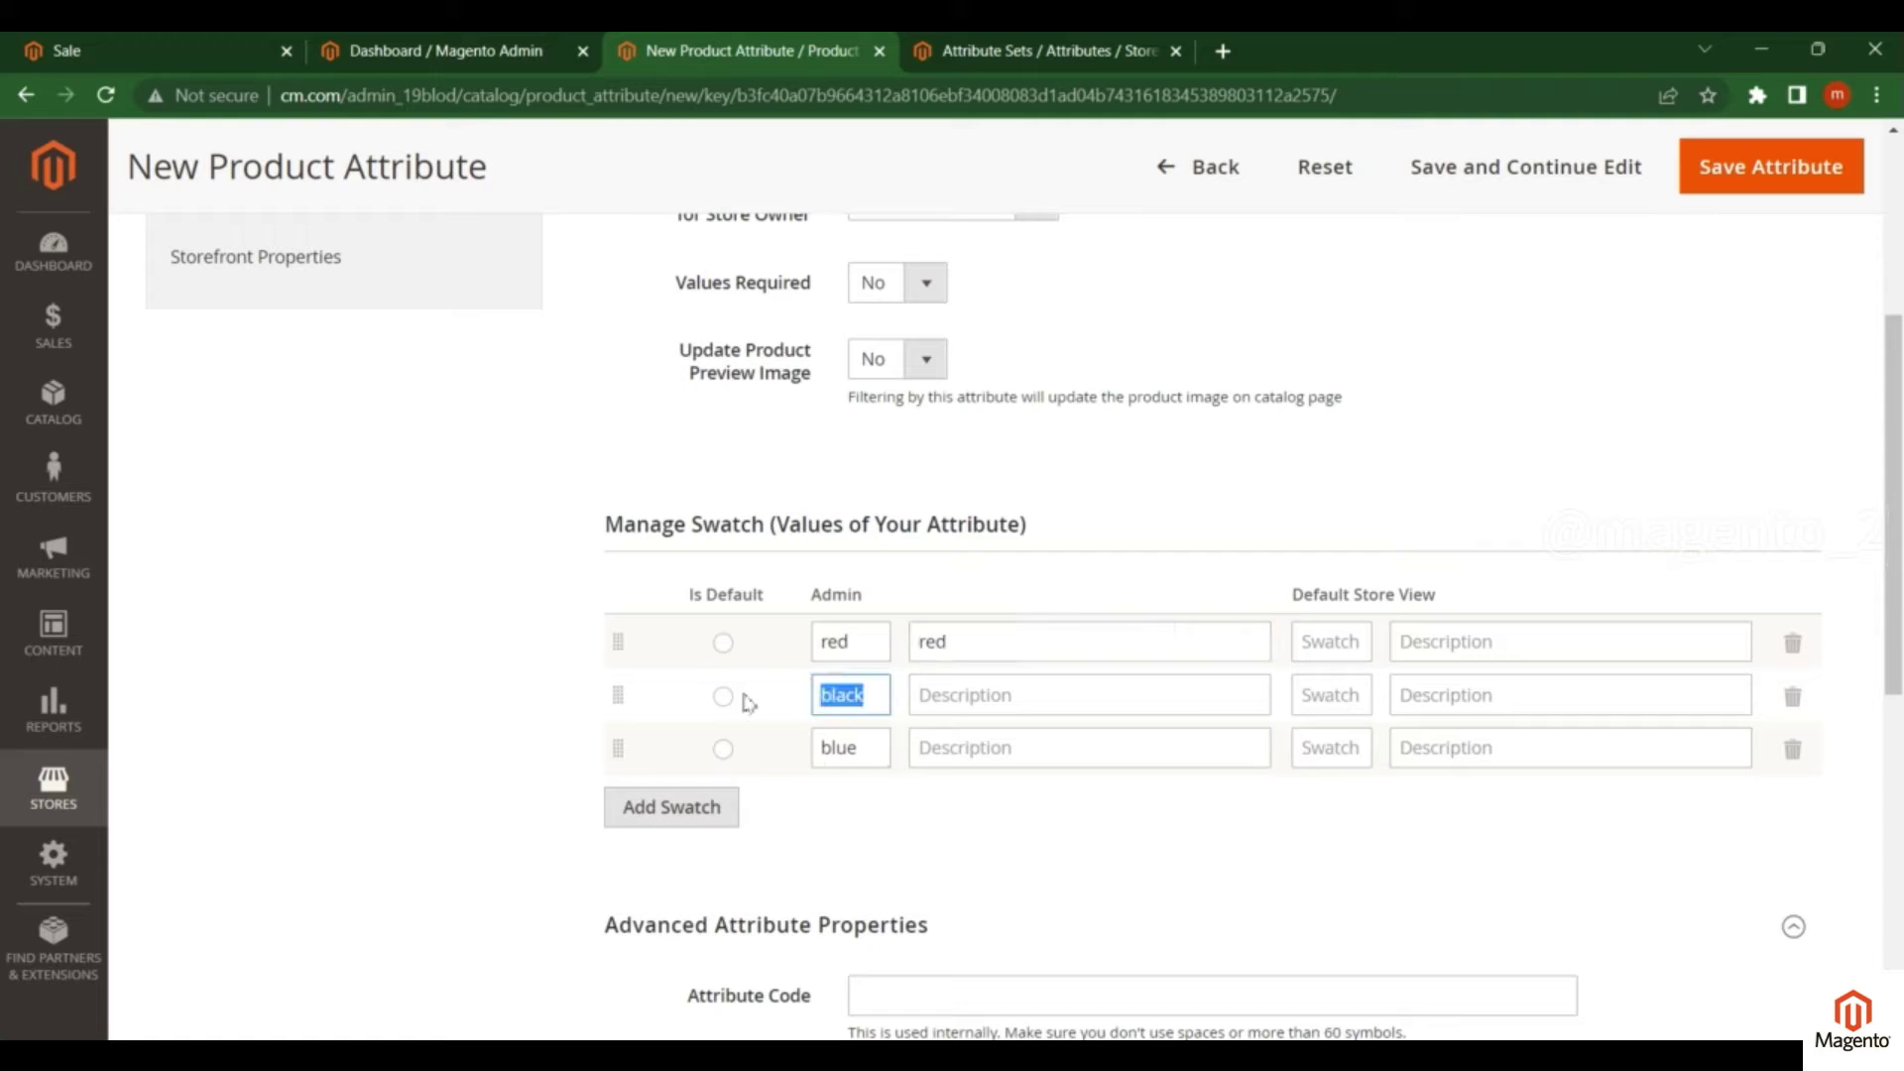
{"action": "left_click", "coordinate": [974, 696]}
{"action": "key", "text": "ctrl+v"}
{"action": "double_click", "coordinate": [883, 750]}
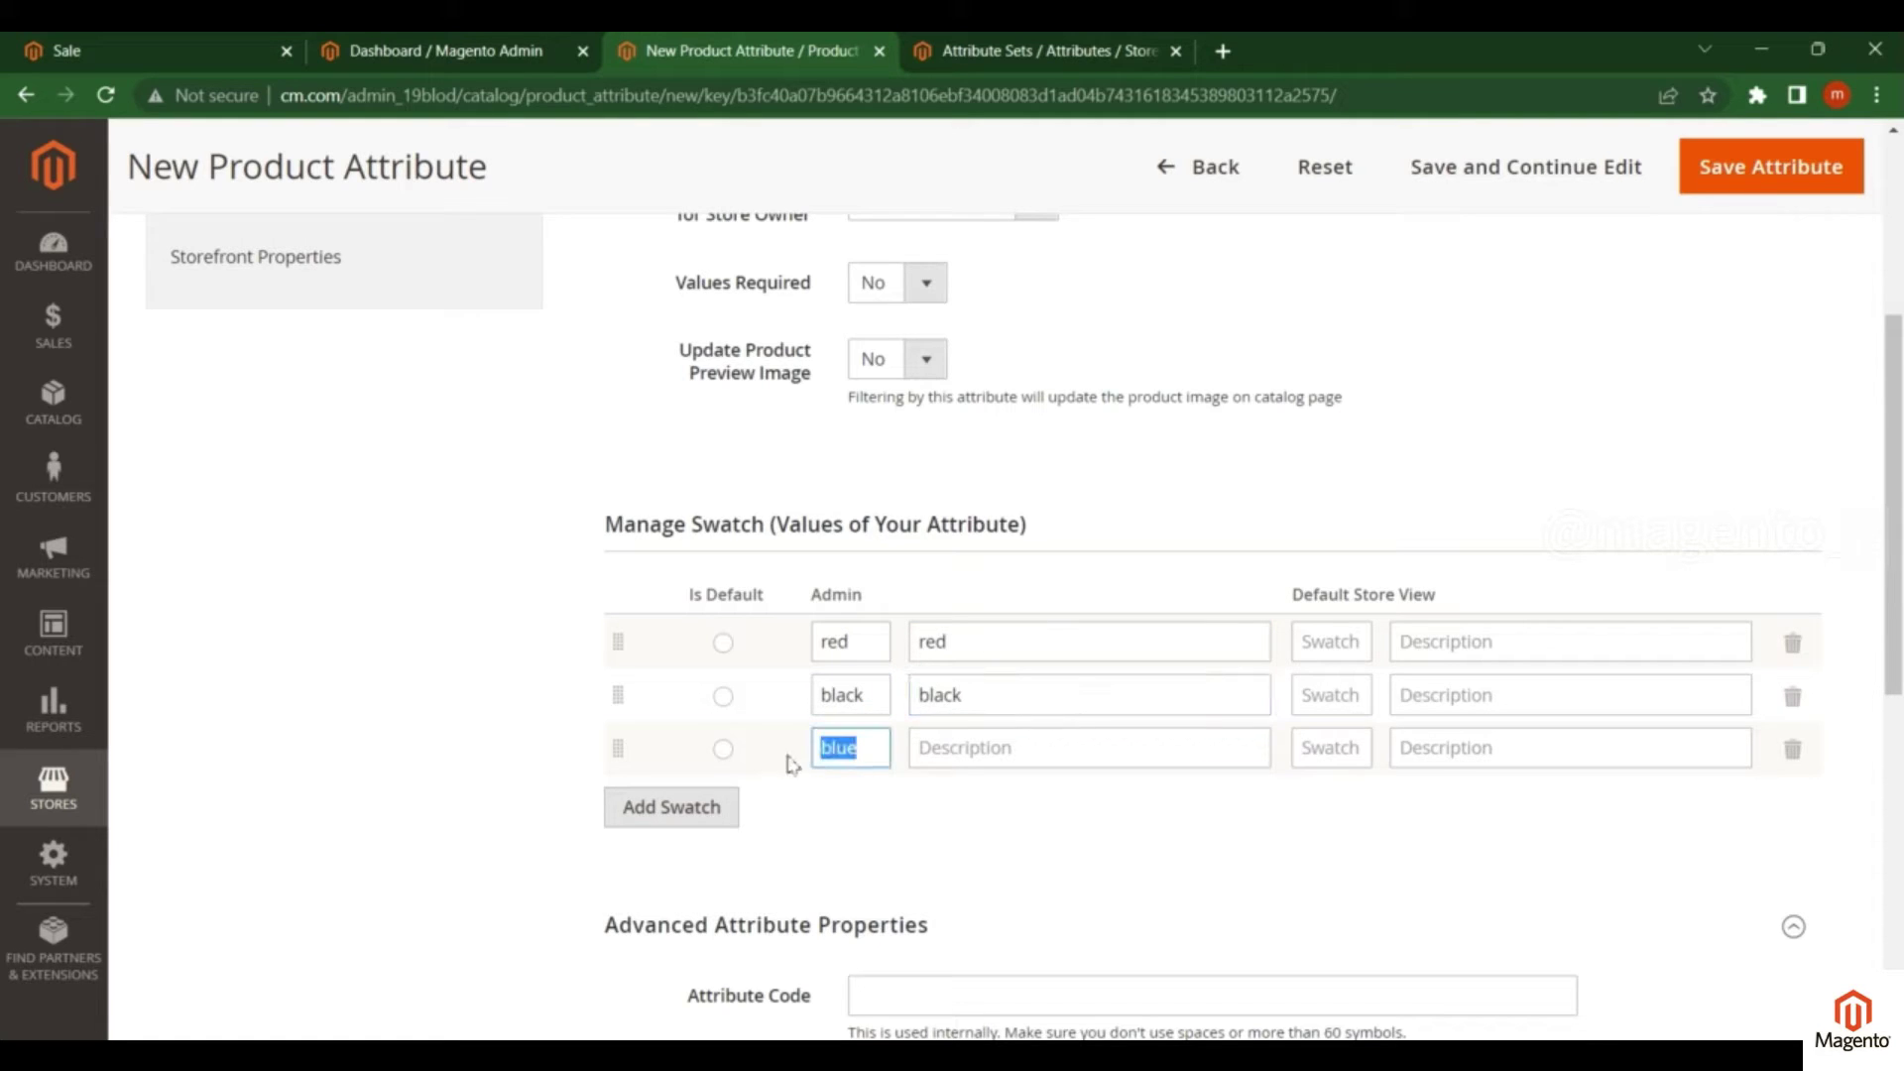
{"action": "key", "text": "ctrl+c"}
{"action": "left_click", "coordinate": [960, 750]}
{"action": "key", "text": "ctrl+v"}
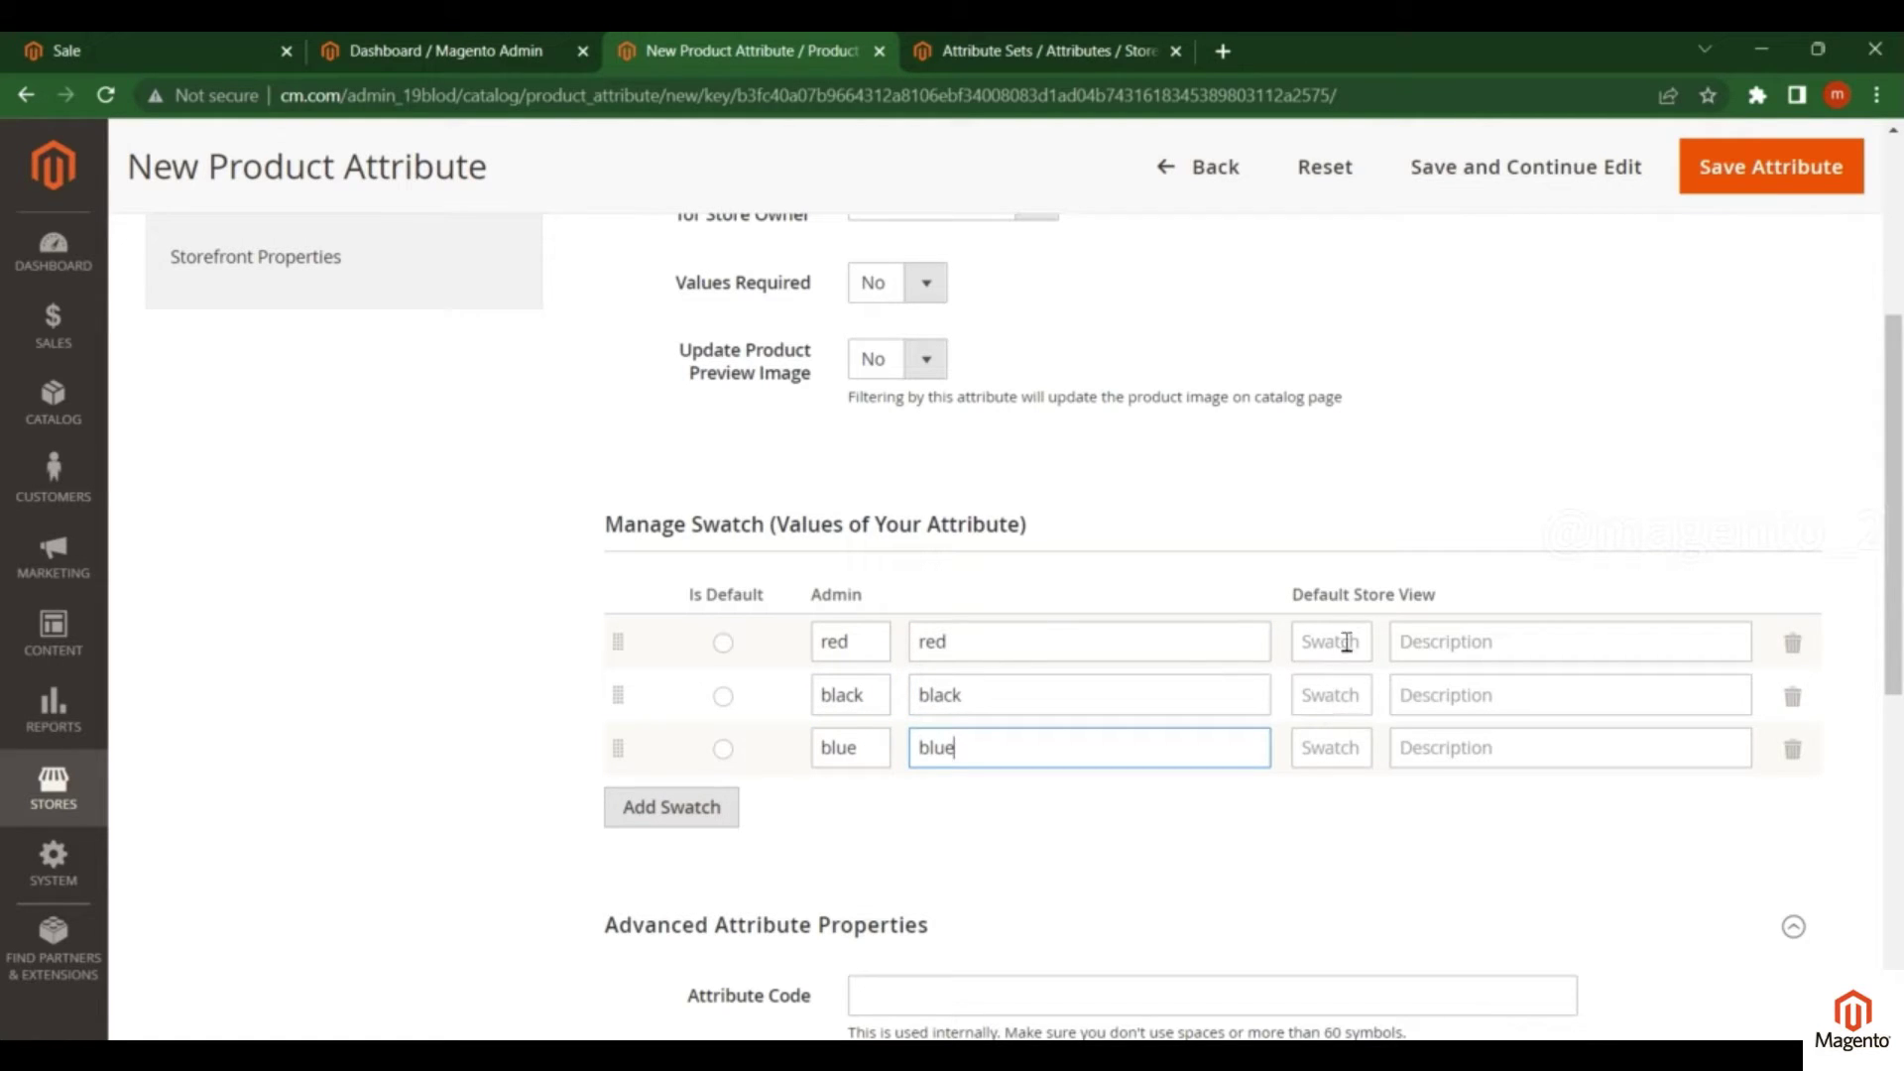
Step: Fill the Default Store View swatch and description with "blue" and "black" in the rows with the matching Admin values
{"action": "left_click", "coordinate": [1358, 747]}
{"action": "key", "text": "ctrl+v"}
{"action": "key", "text": "Tab"}
{"action": "key", "text": "ctrl+v"}
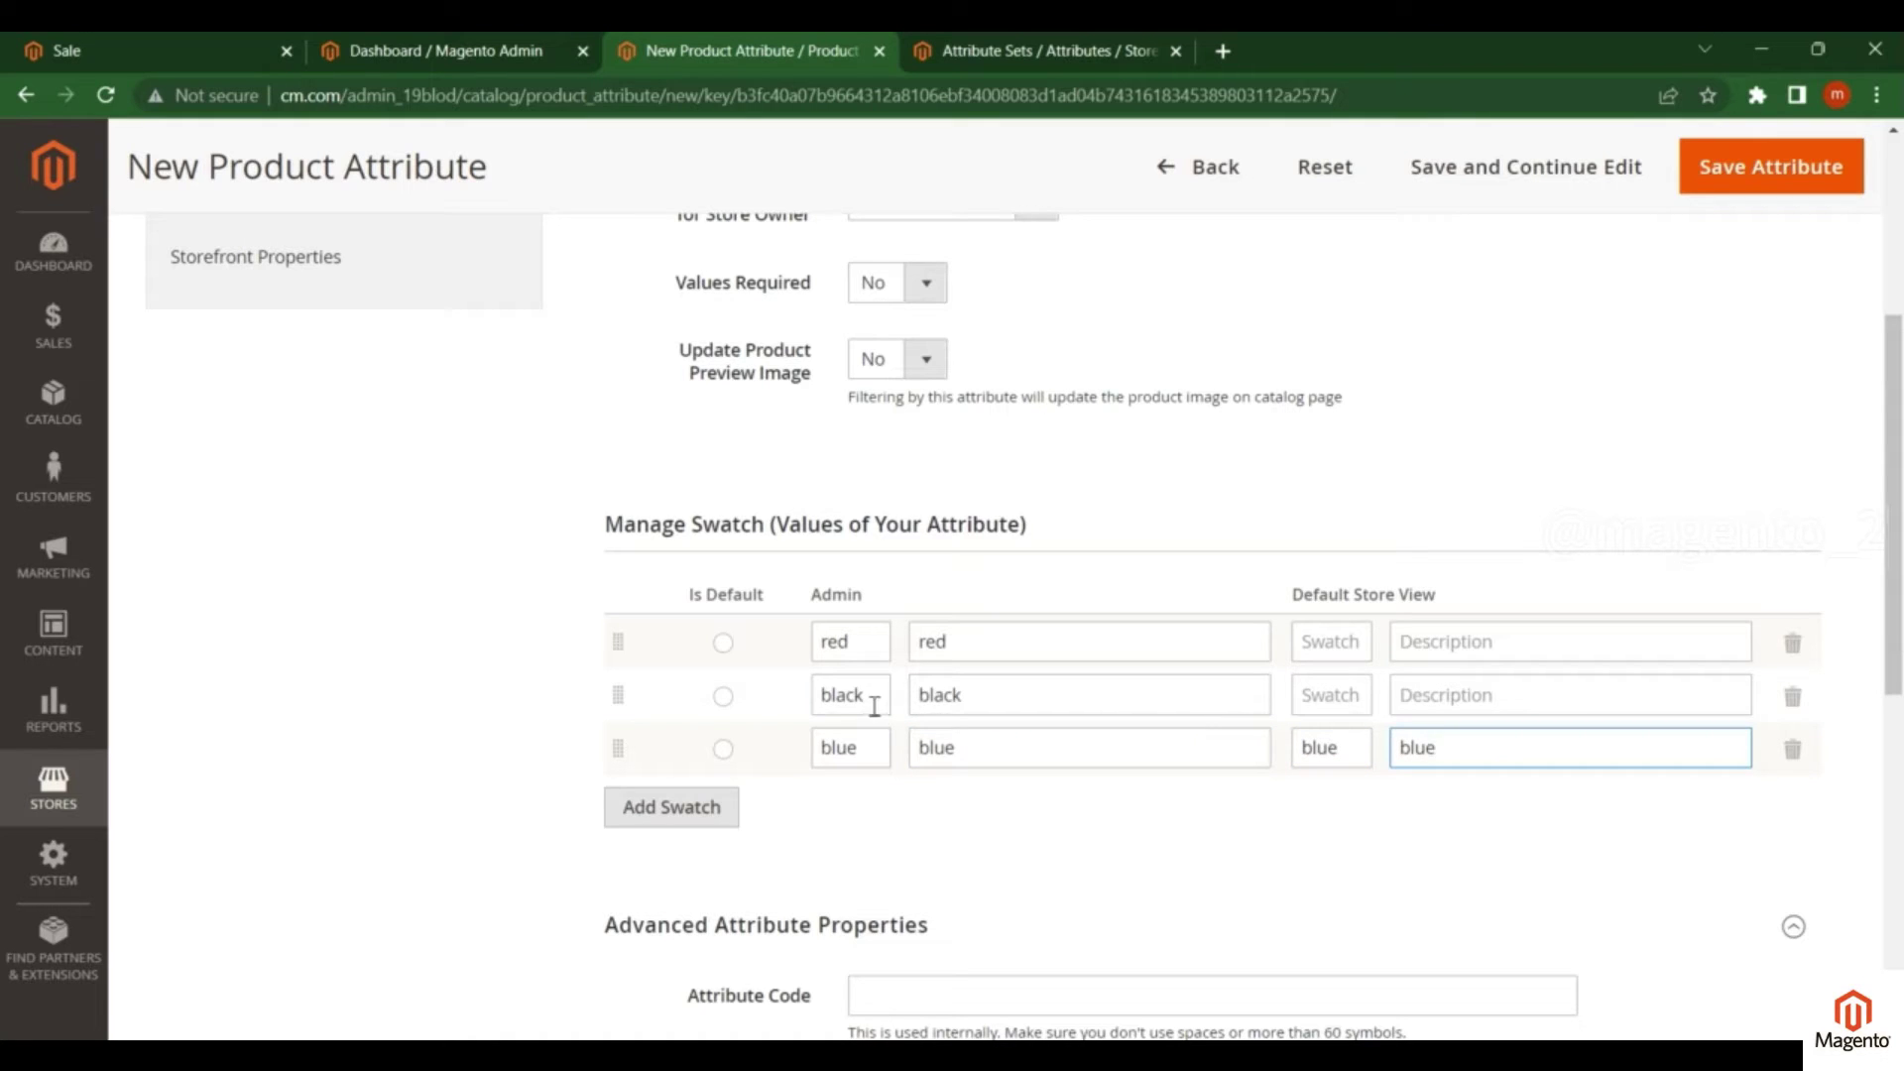
{"action": "left_click_drag", "start_coordinate": [875, 706], "coordinate": [821, 702]}
{"action": "key", "text": "ctrl+c"}
{"action": "left_click", "coordinate": [1349, 694]}
{"action": "key", "text": "ctrl+v"}
{"action": "key", "text": "Tab"}
{"action": "key", "text": "ctrl+v"}
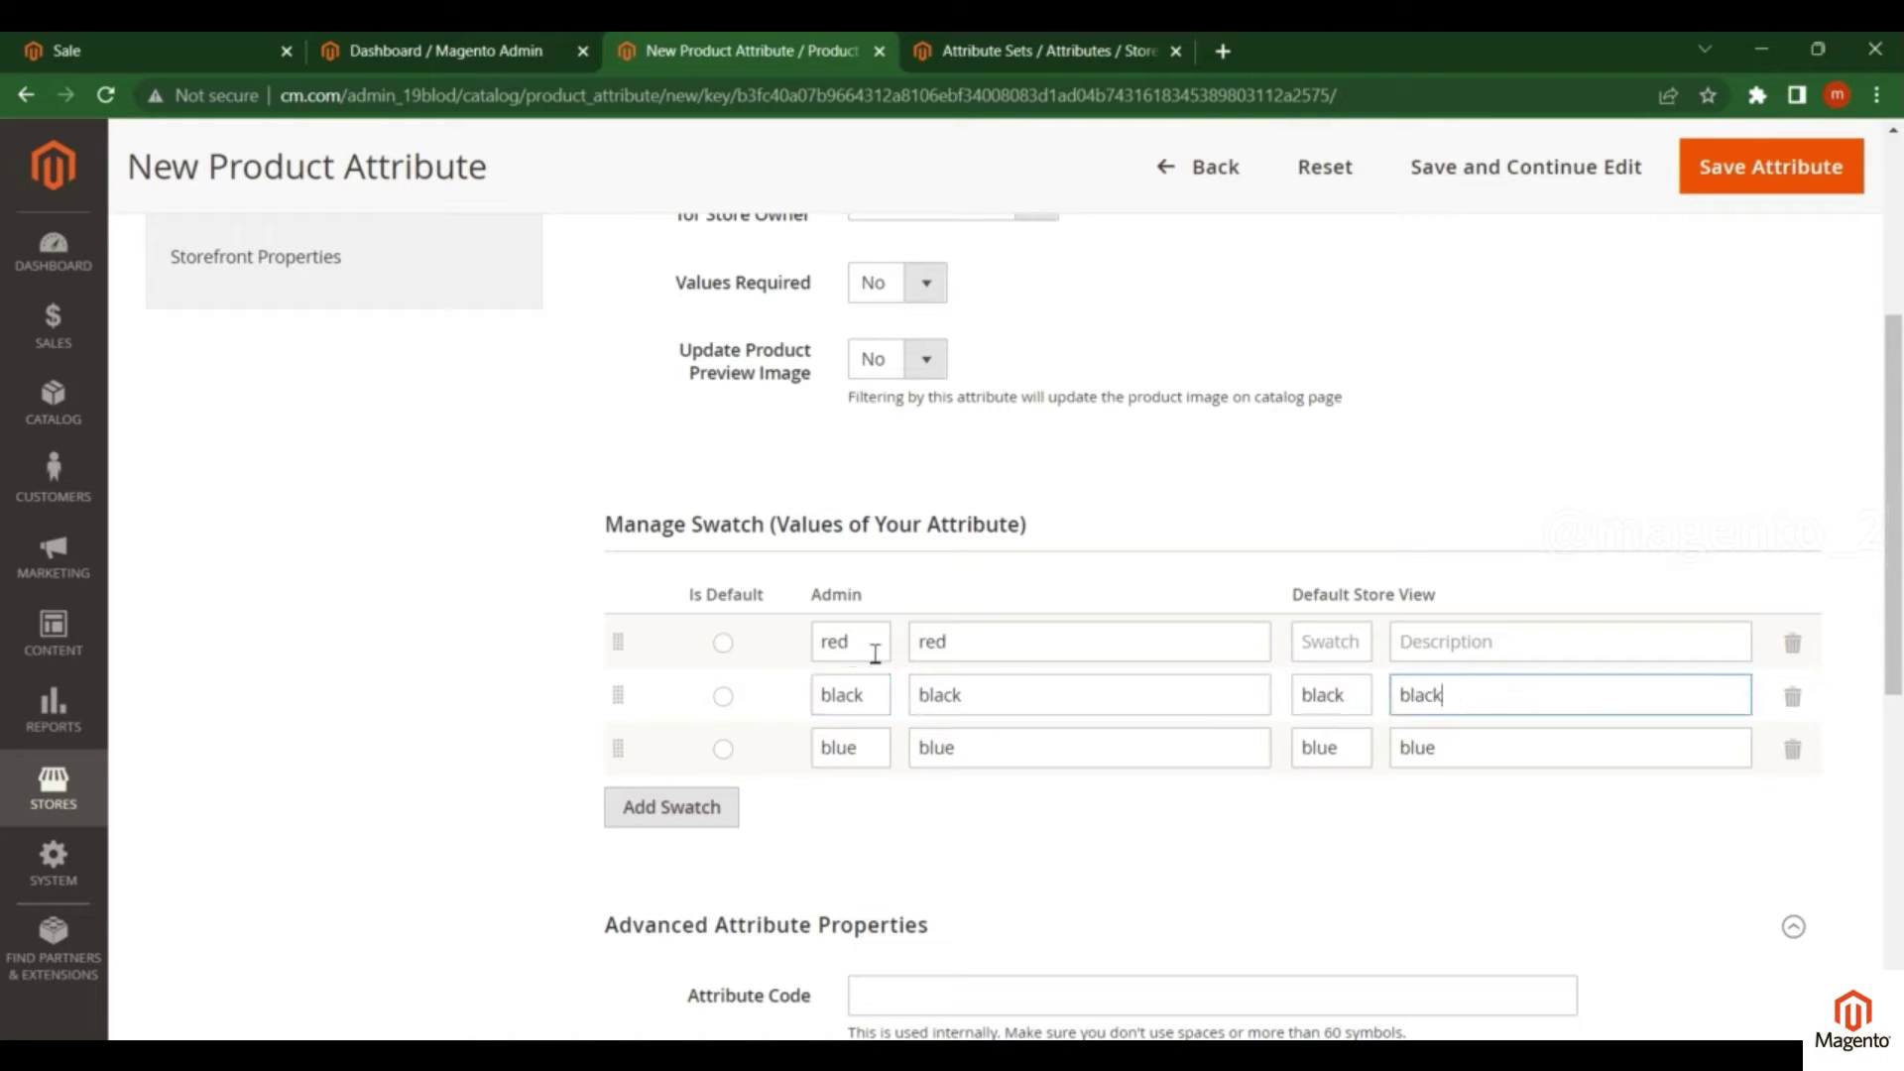
Step: Copy "red" from the first row's Admin swatch into its Default Store View swatch and description
{"action": "double_click", "coordinate": [875, 654]}
{"action": "key", "text": "ctrl+c"}
{"action": "left_click", "coordinate": [1295, 653]}
{"action": "key", "text": "ctrl+v"}
{"action": "key", "text": "Tab"}
{"action": "key", "text": "ctrl+v"}
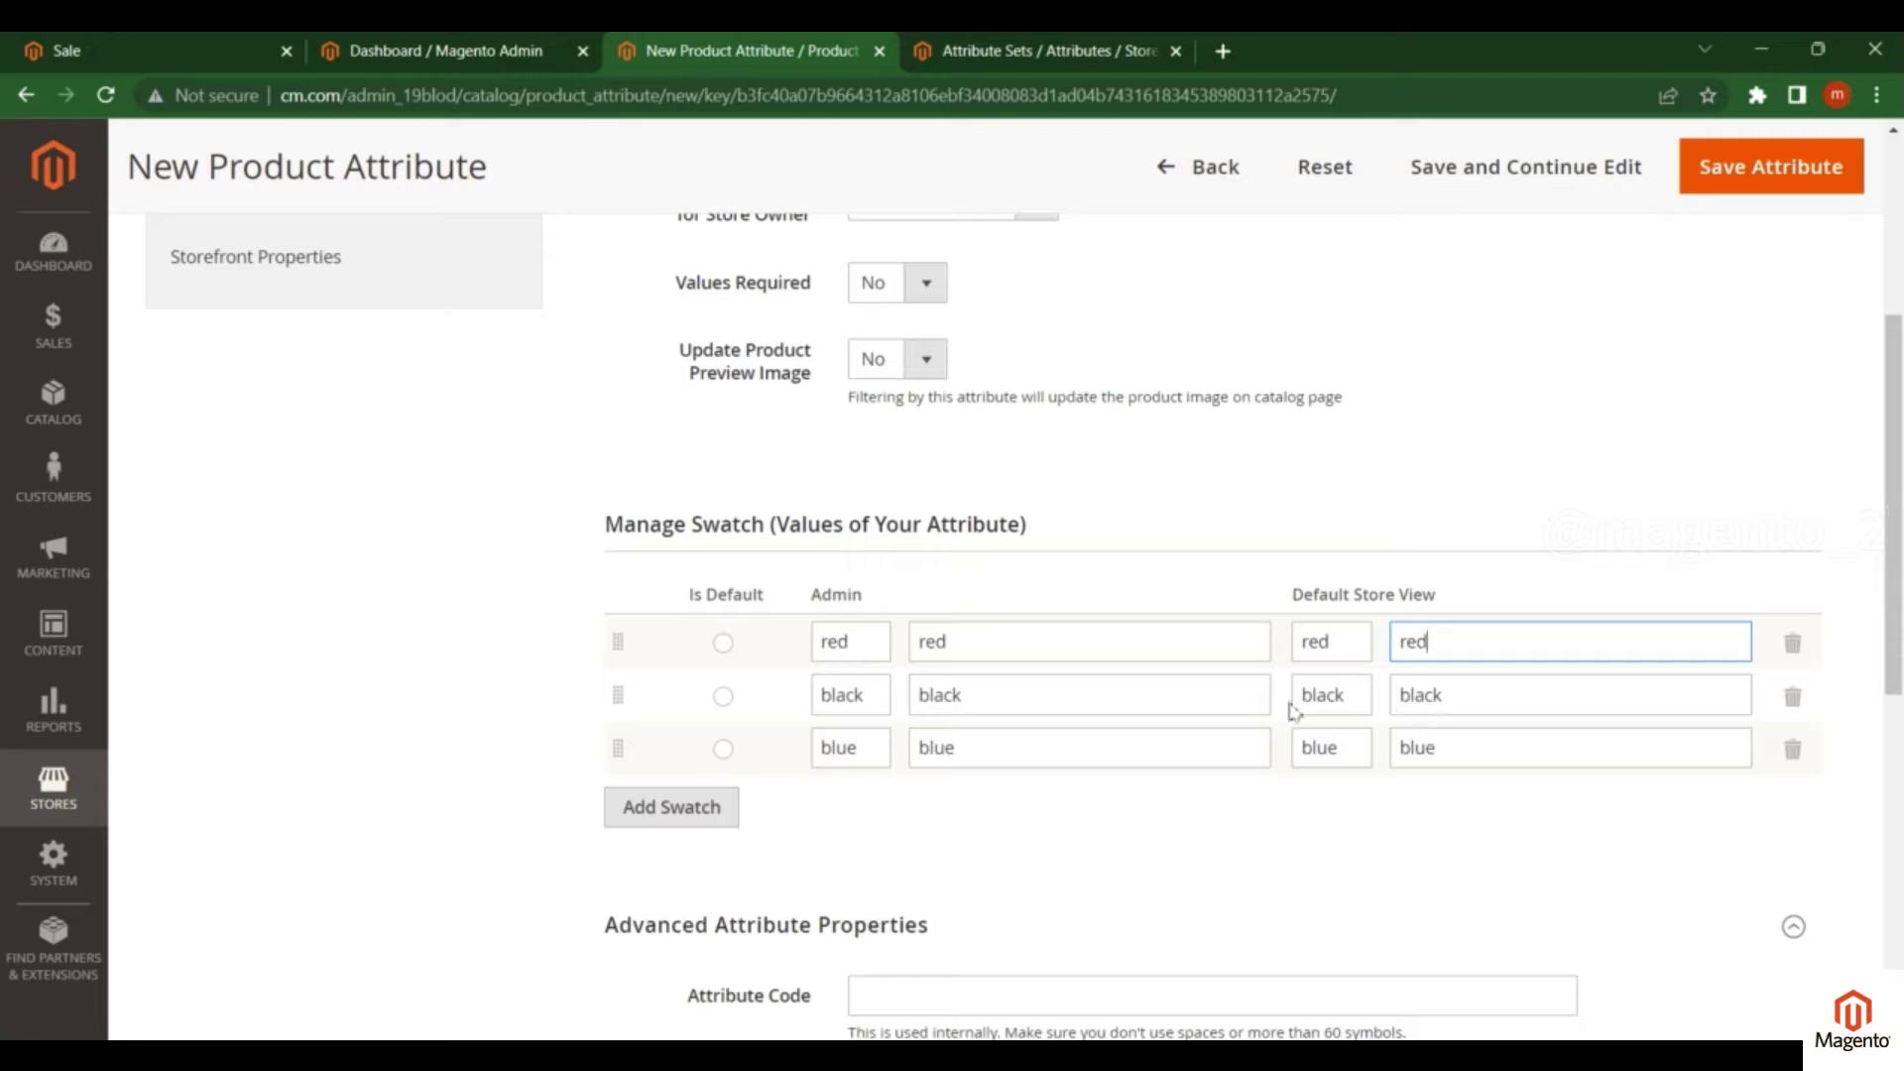
Step: Compare the Admin and Default Store View columns of the swatch values and glance over the advanced properties
{"action": "scroll", "coordinate": [909, 790], "scroll_direction": "down", "scroll_amount": 2}
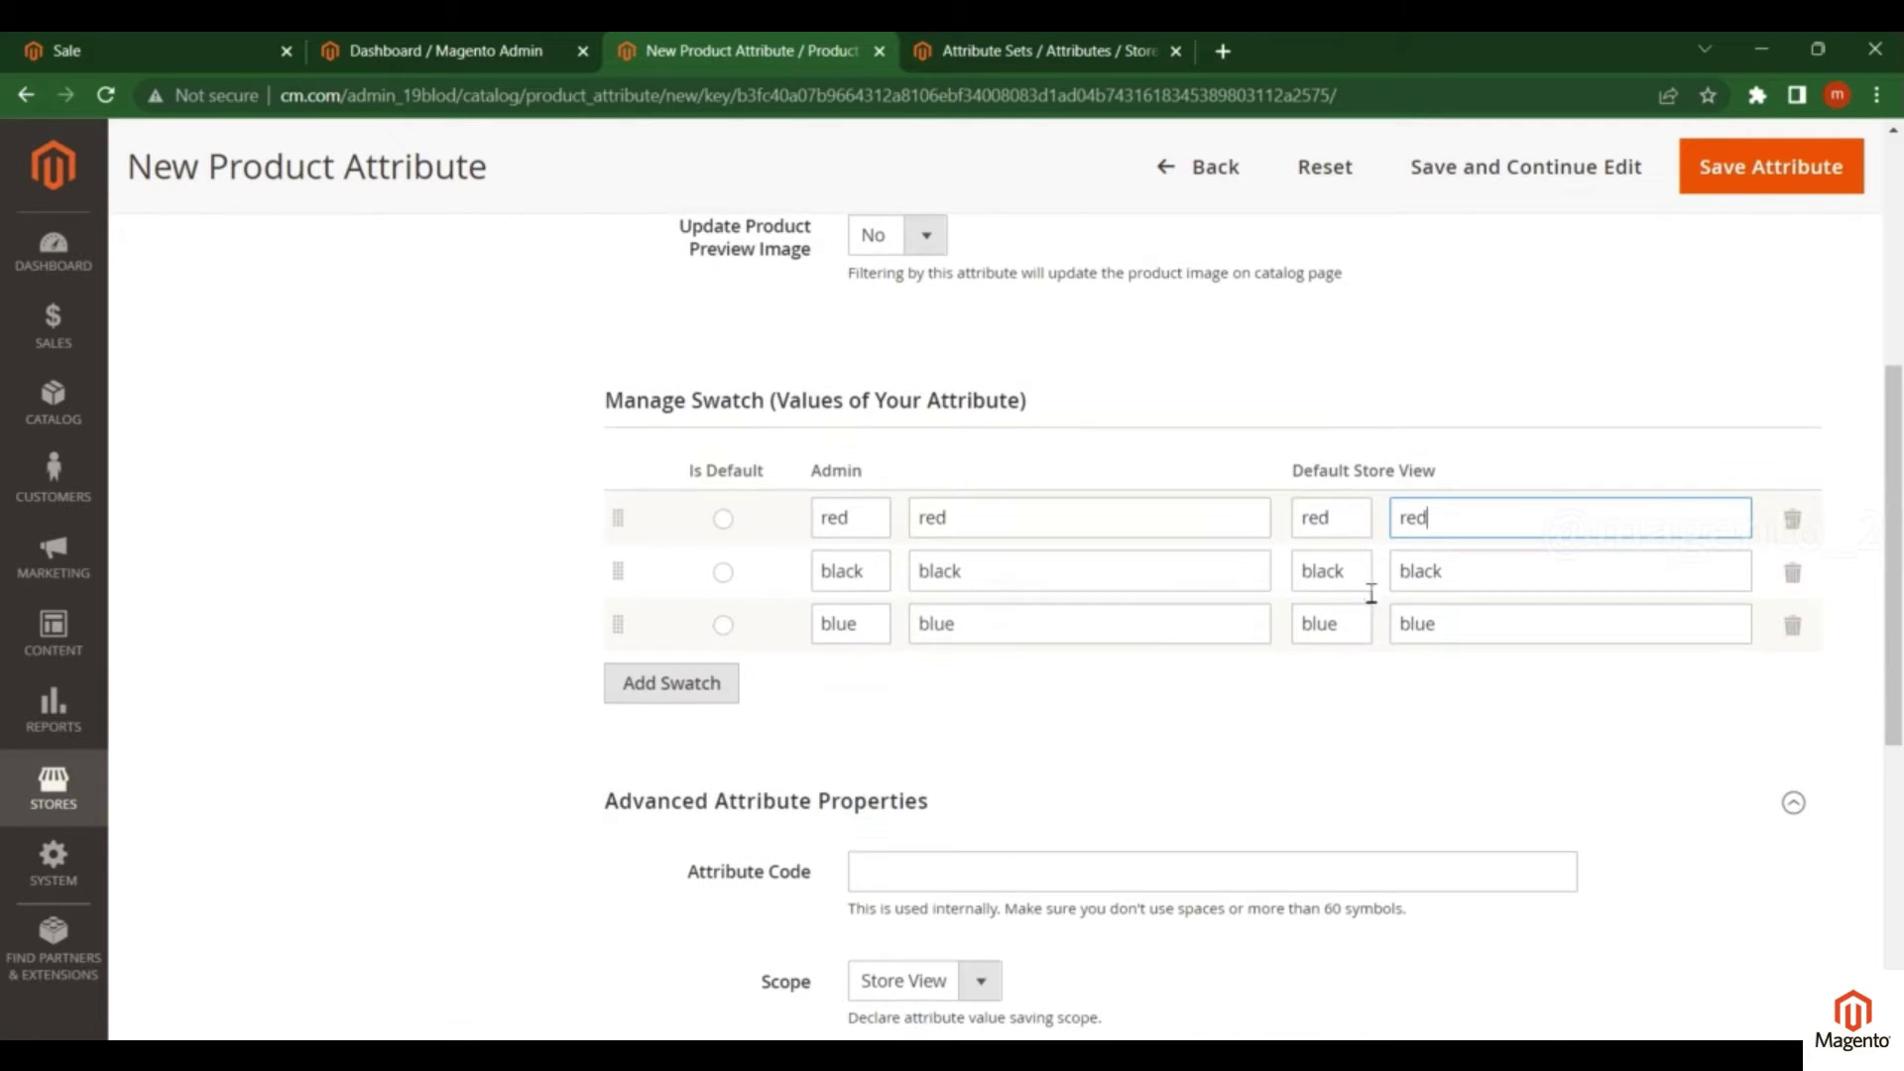
{"action": "left_click_drag", "start_coordinate": [809, 483], "coordinate": [871, 480]}
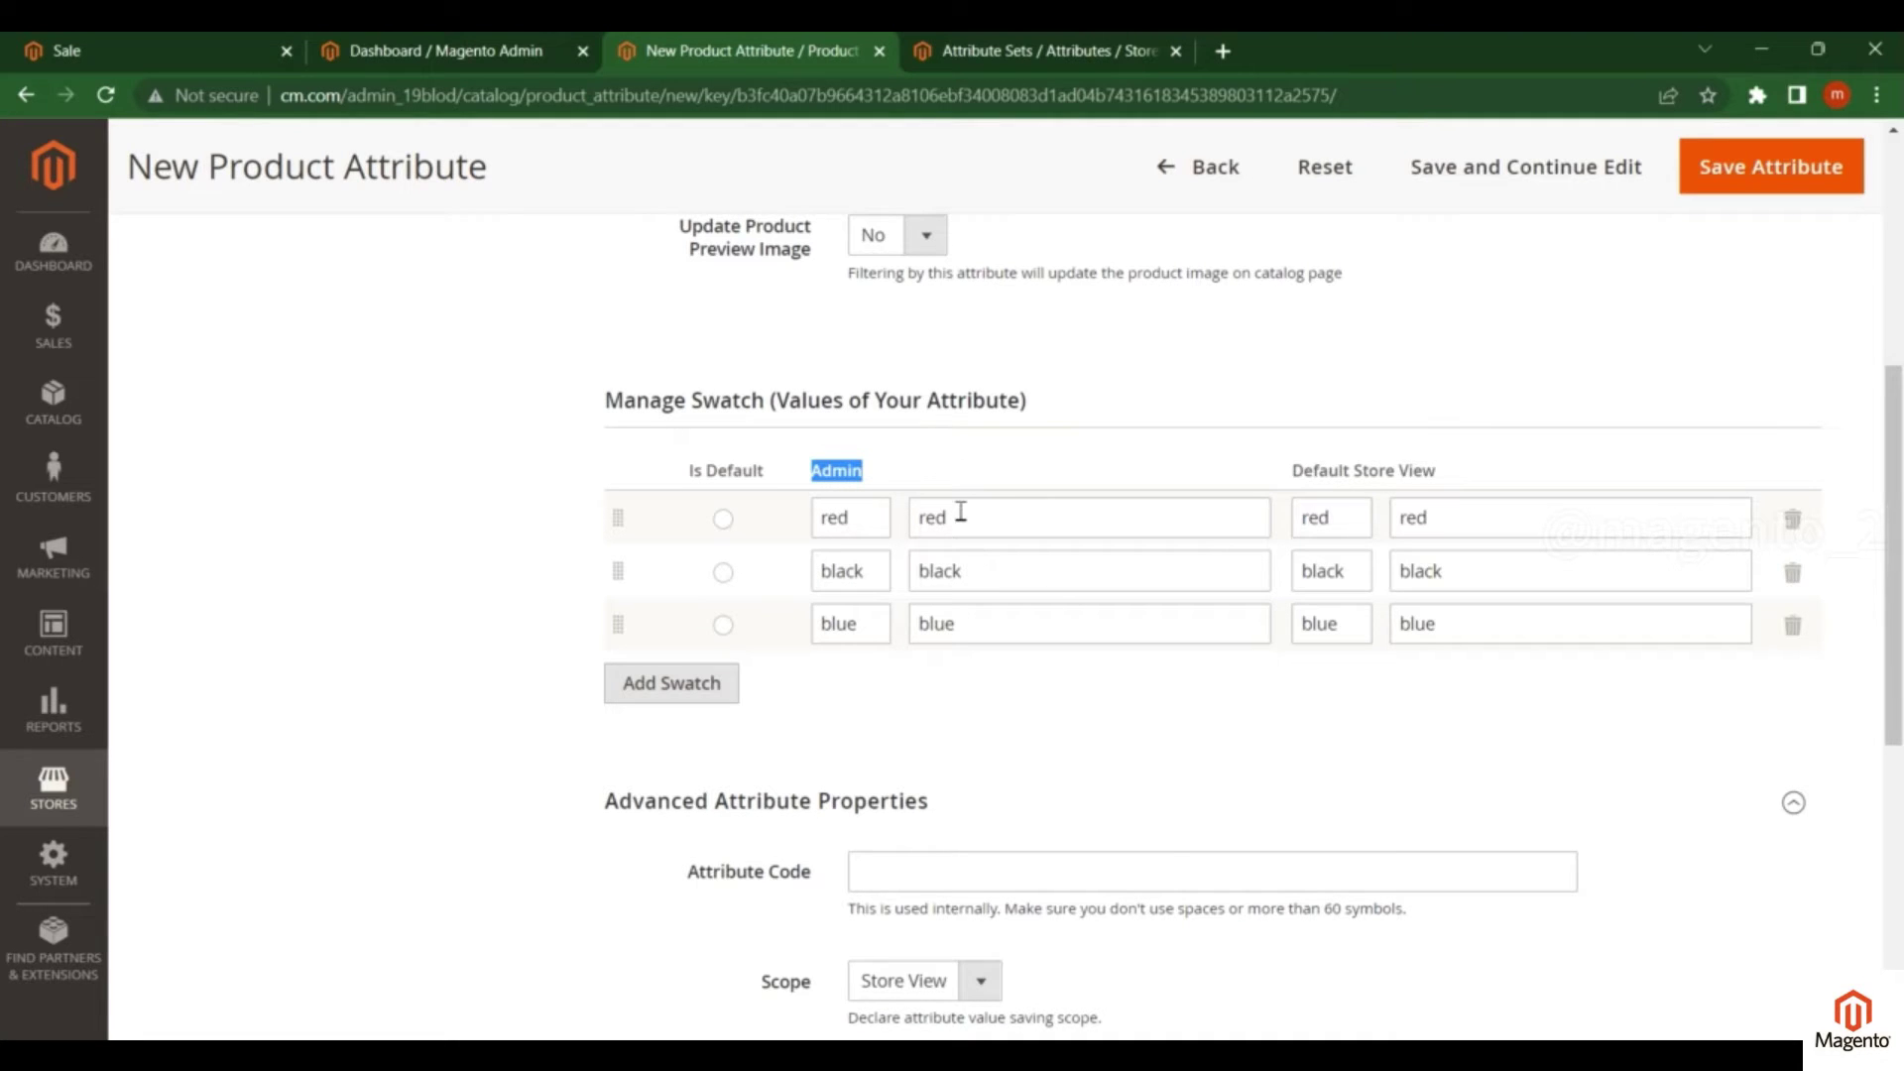
{"action": "left_click_drag", "start_coordinate": [1288, 480], "coordinate": [1461, 476]}
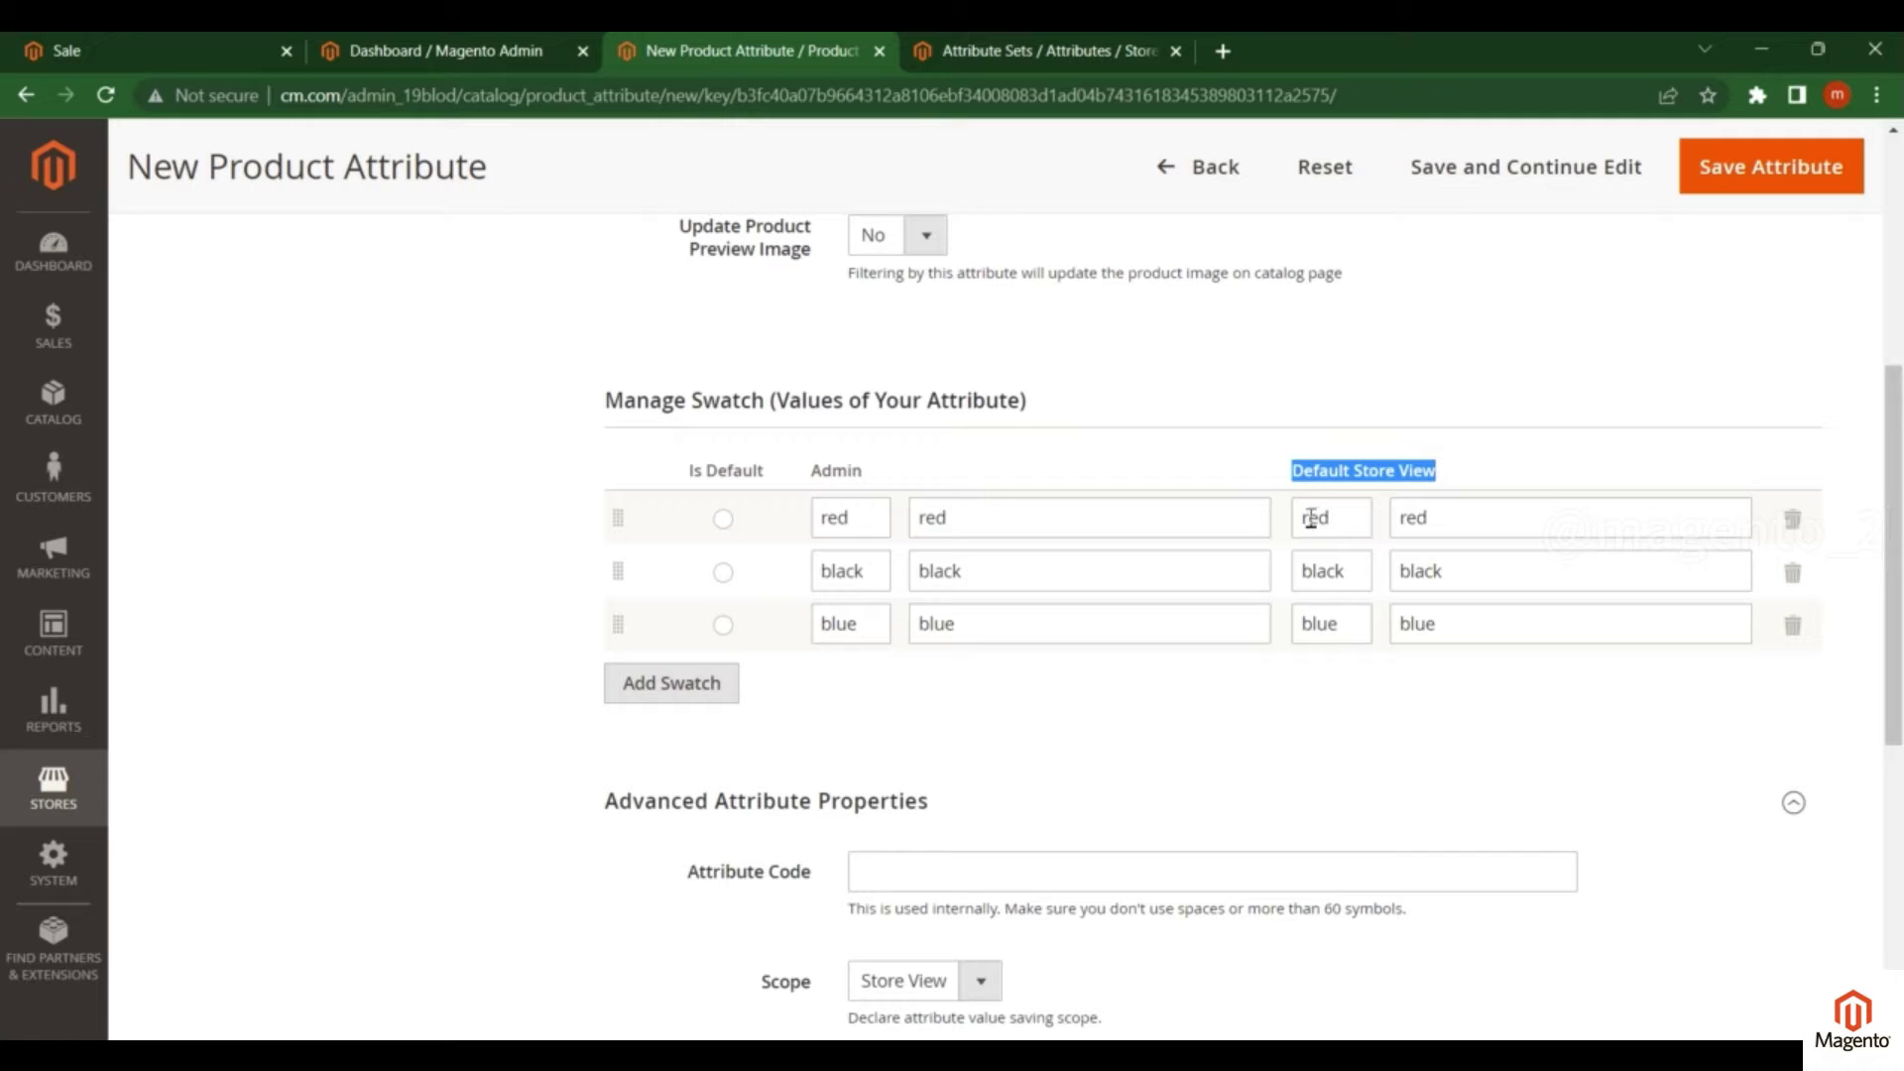
{"action": "left_click_drag", "start_coordinate": [1310, 517], "coordinate": [1339, 516]}
{"action": "scroll", "coordinate": [831, 633], "scroll_direction": "down", "scroll_amount": 5}
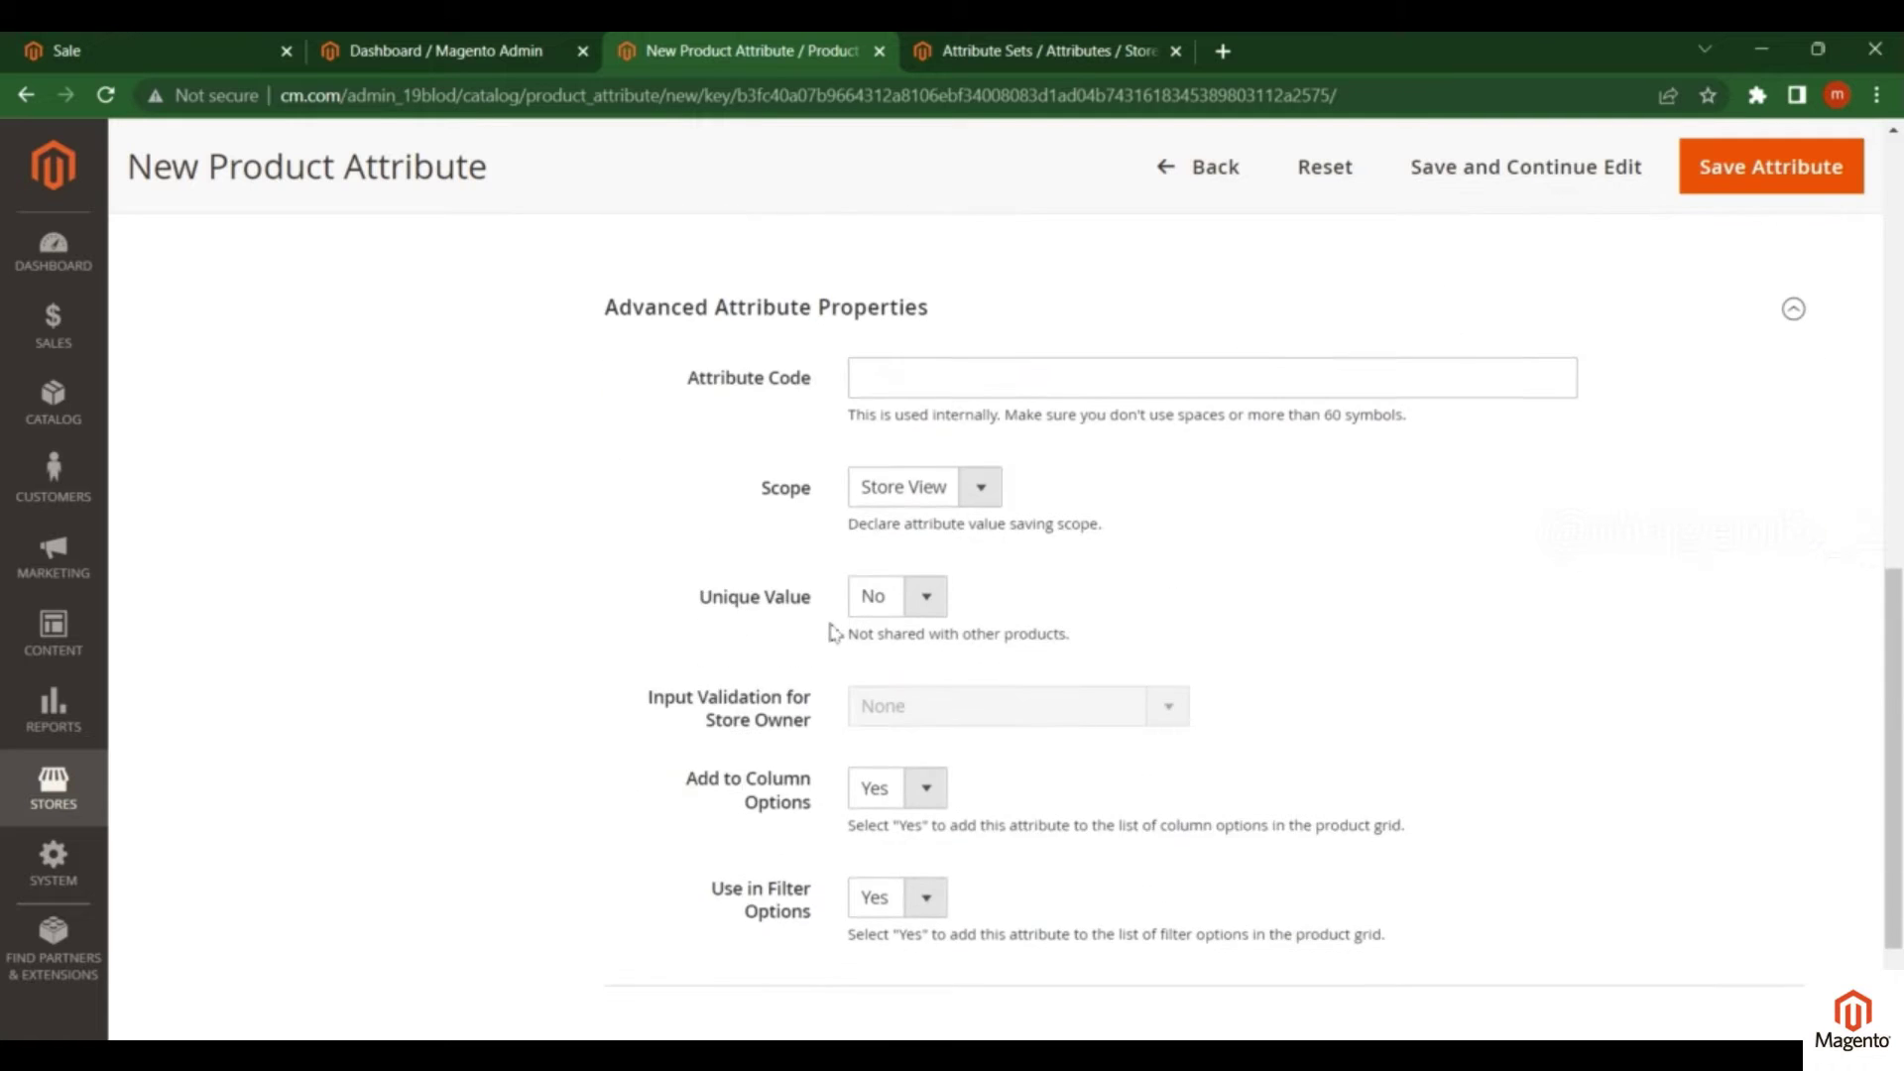
{"action": "scroll", "coordinate": [794, 625], "scroll_direction": "up", "scroll_amount": 6}
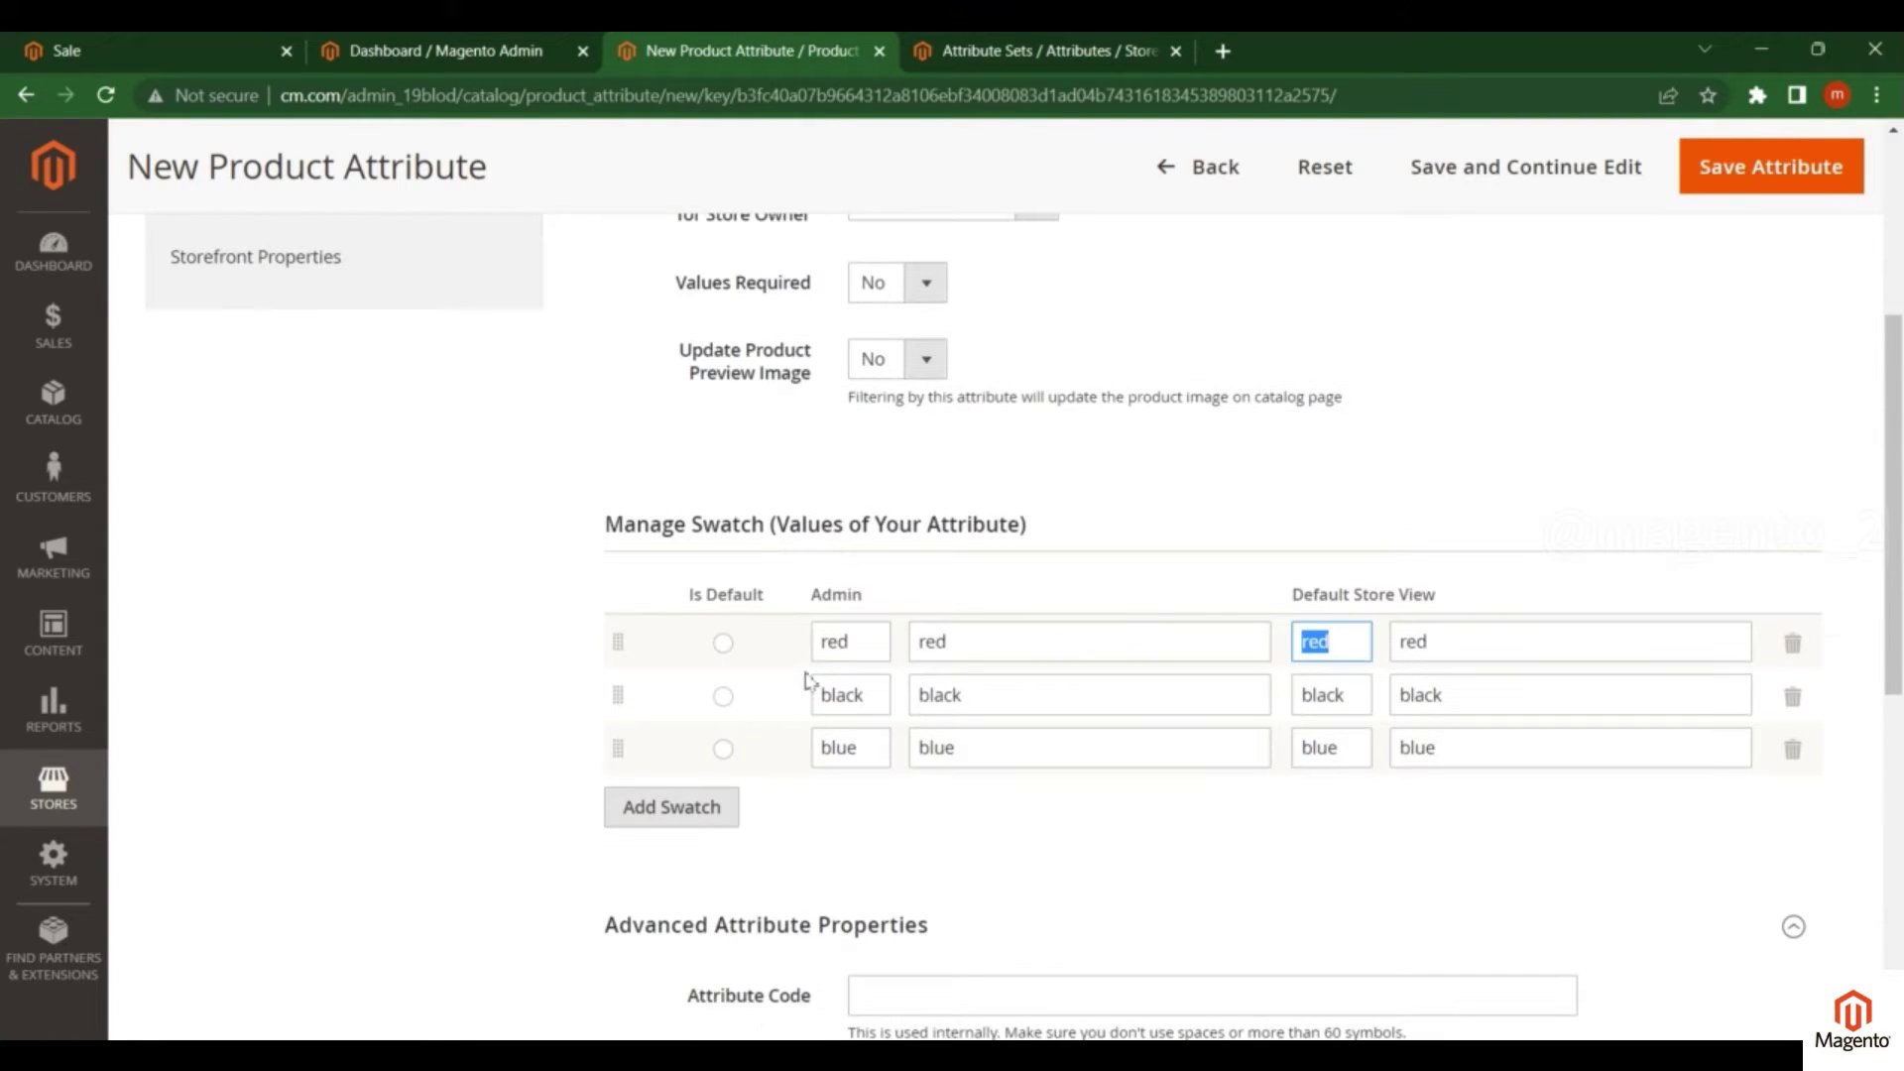
Step: Enter an Attribute Code starting with "new" in the Advanced Attribute Properties and review the Scope and remaining options
{"action": "scroll", "coordinate": [945, 603], "scroll_direction": "down", "scroll_amount": 4}
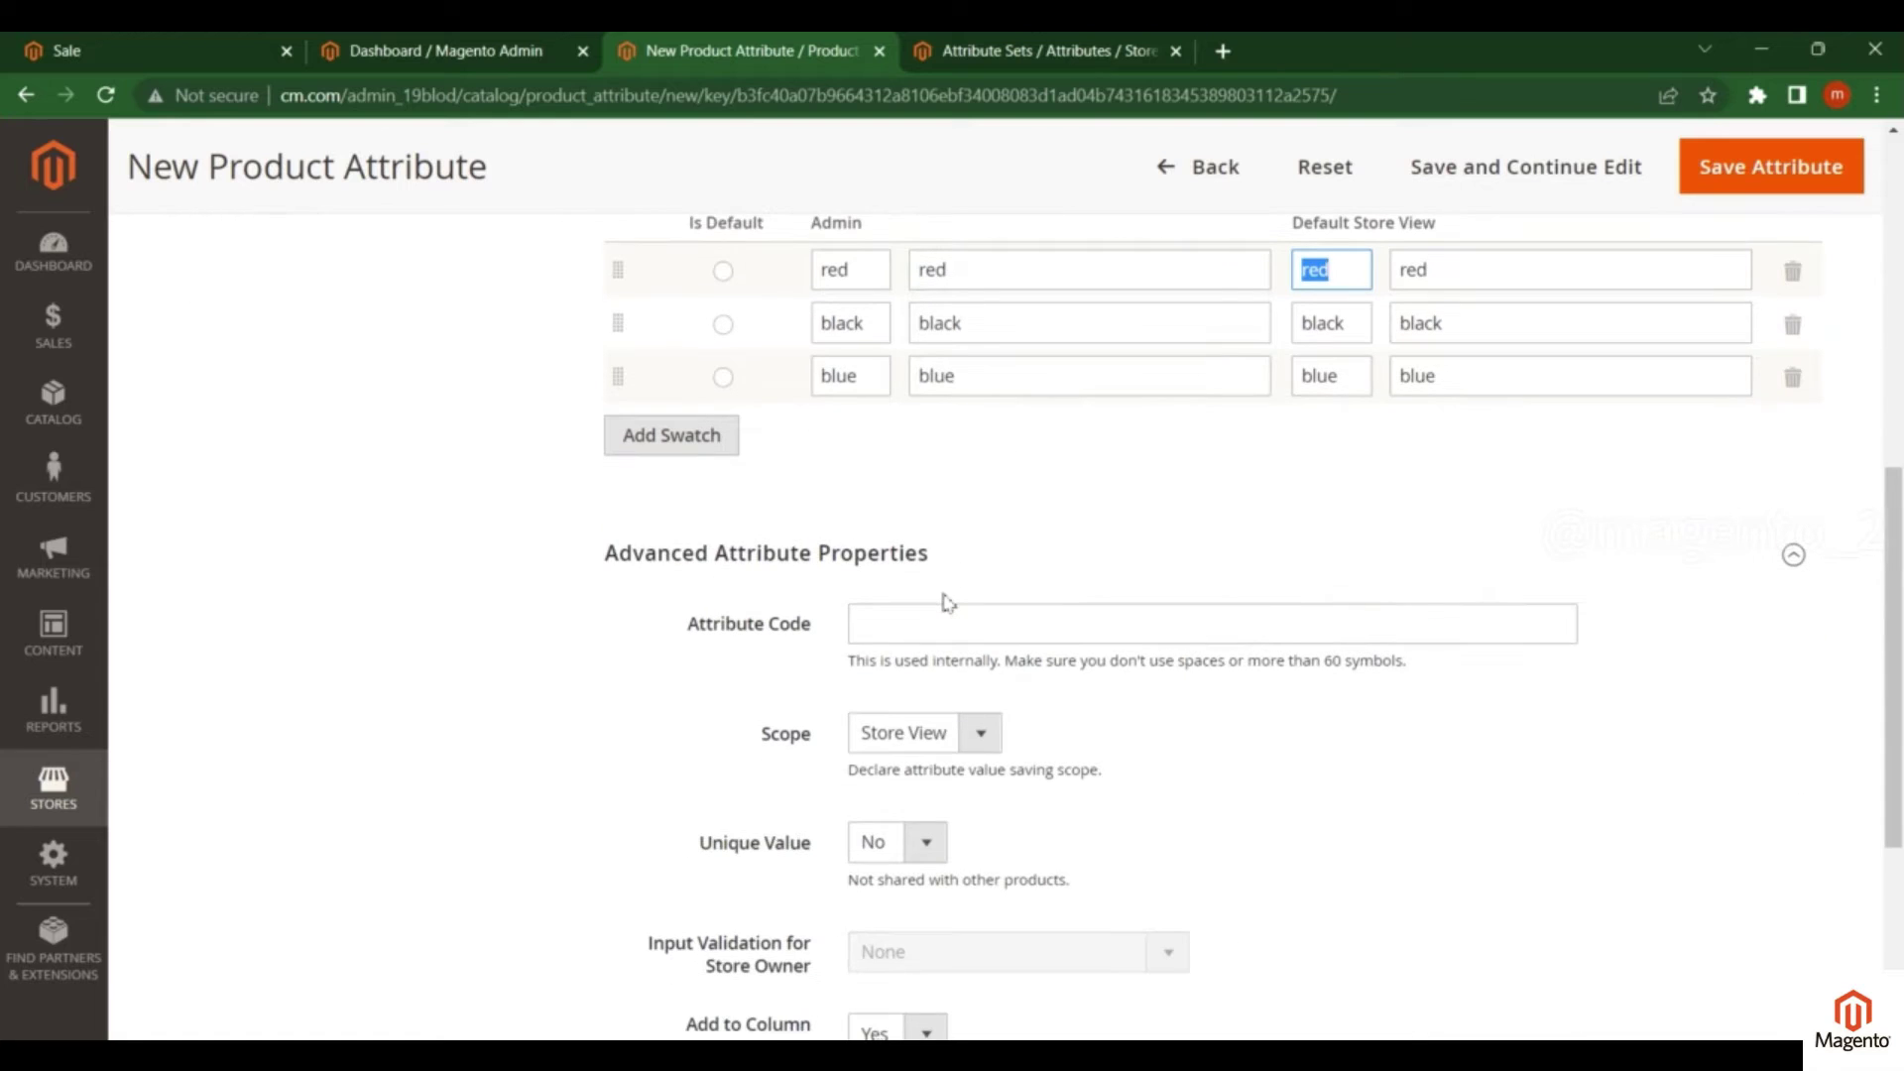
{"action": "left_click", "coordinate": [883, 624]}
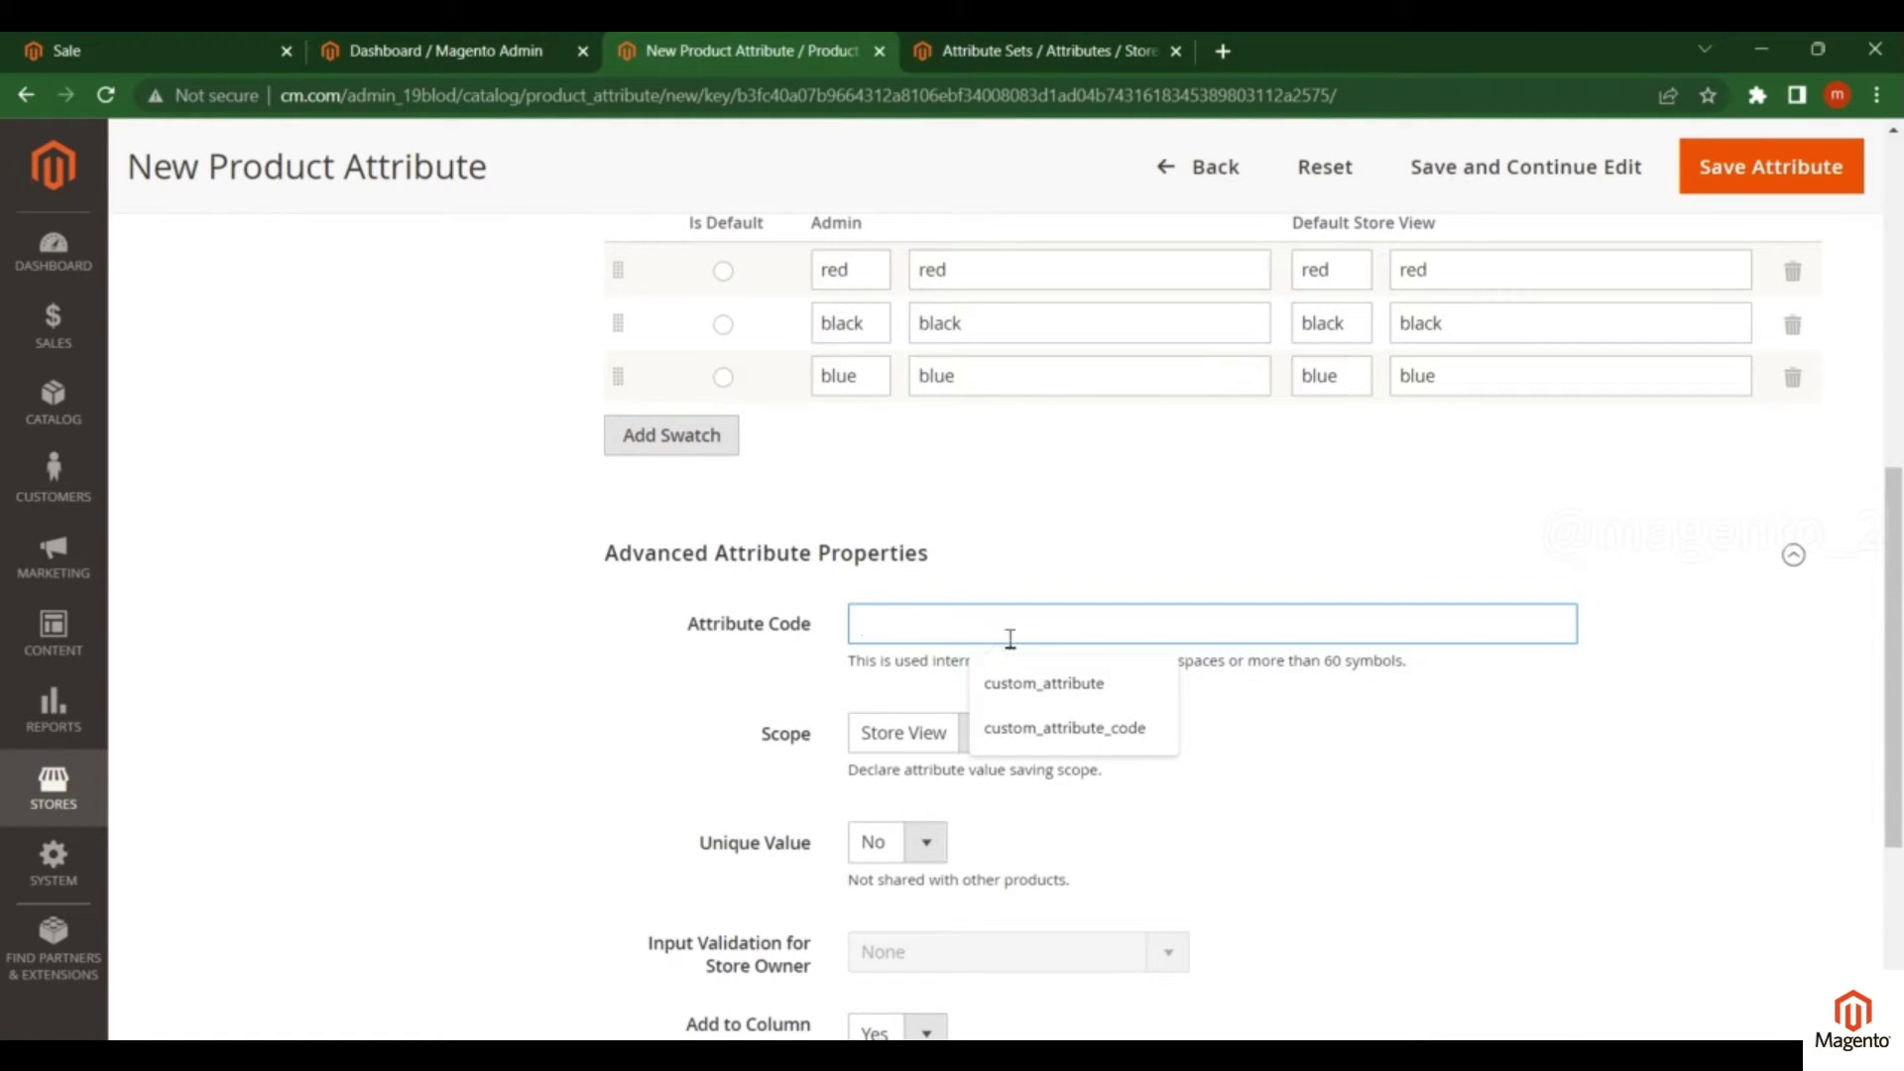
{"action": "scroll", "coordinate": [899, 566], "scroll_direction": "down", "scroll_amount": 1}
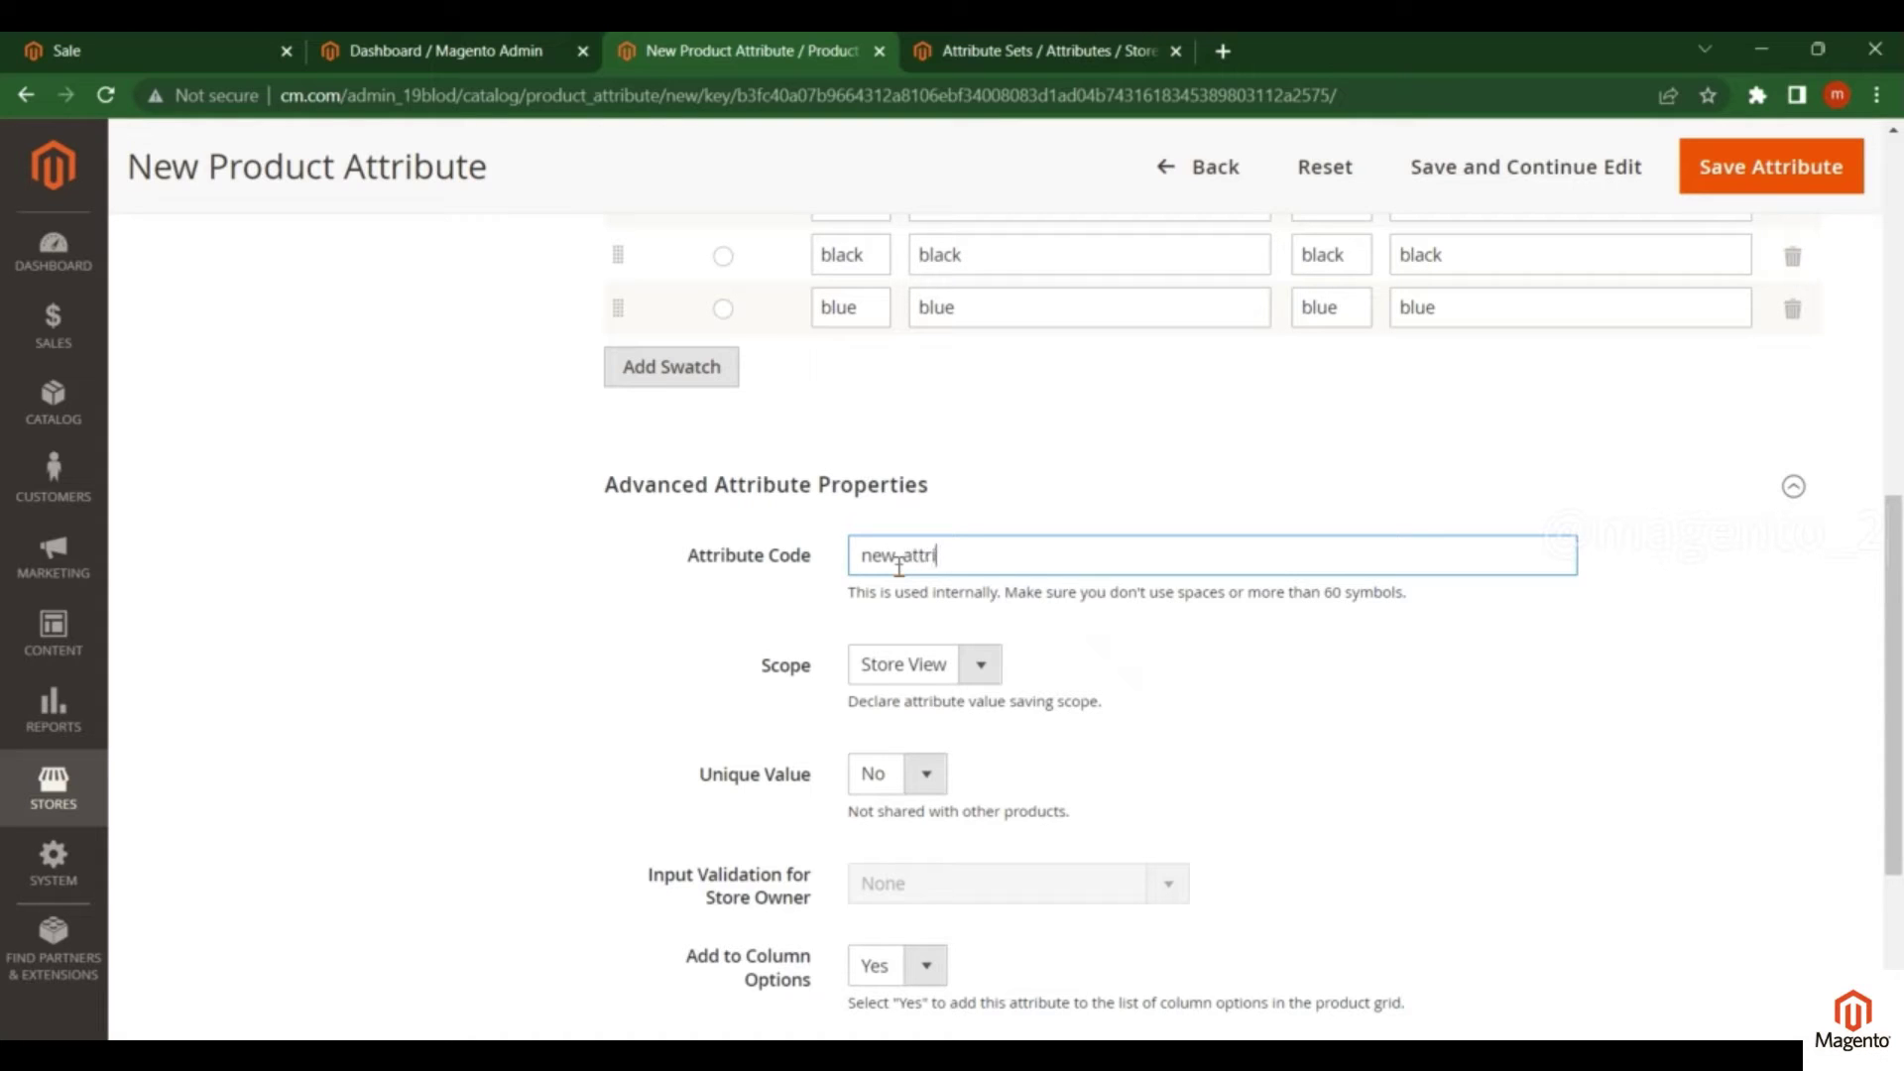
{"action": "left_click", "coordinate": [927, 555]}
{"action": "scroll", "coordinate": [705, 621], "scroll_direction": "down", "scroll_amount": 4}
{"action": "left_click_drag", "start_coordinate": [746, 309], "coordinate": [815, 314]}
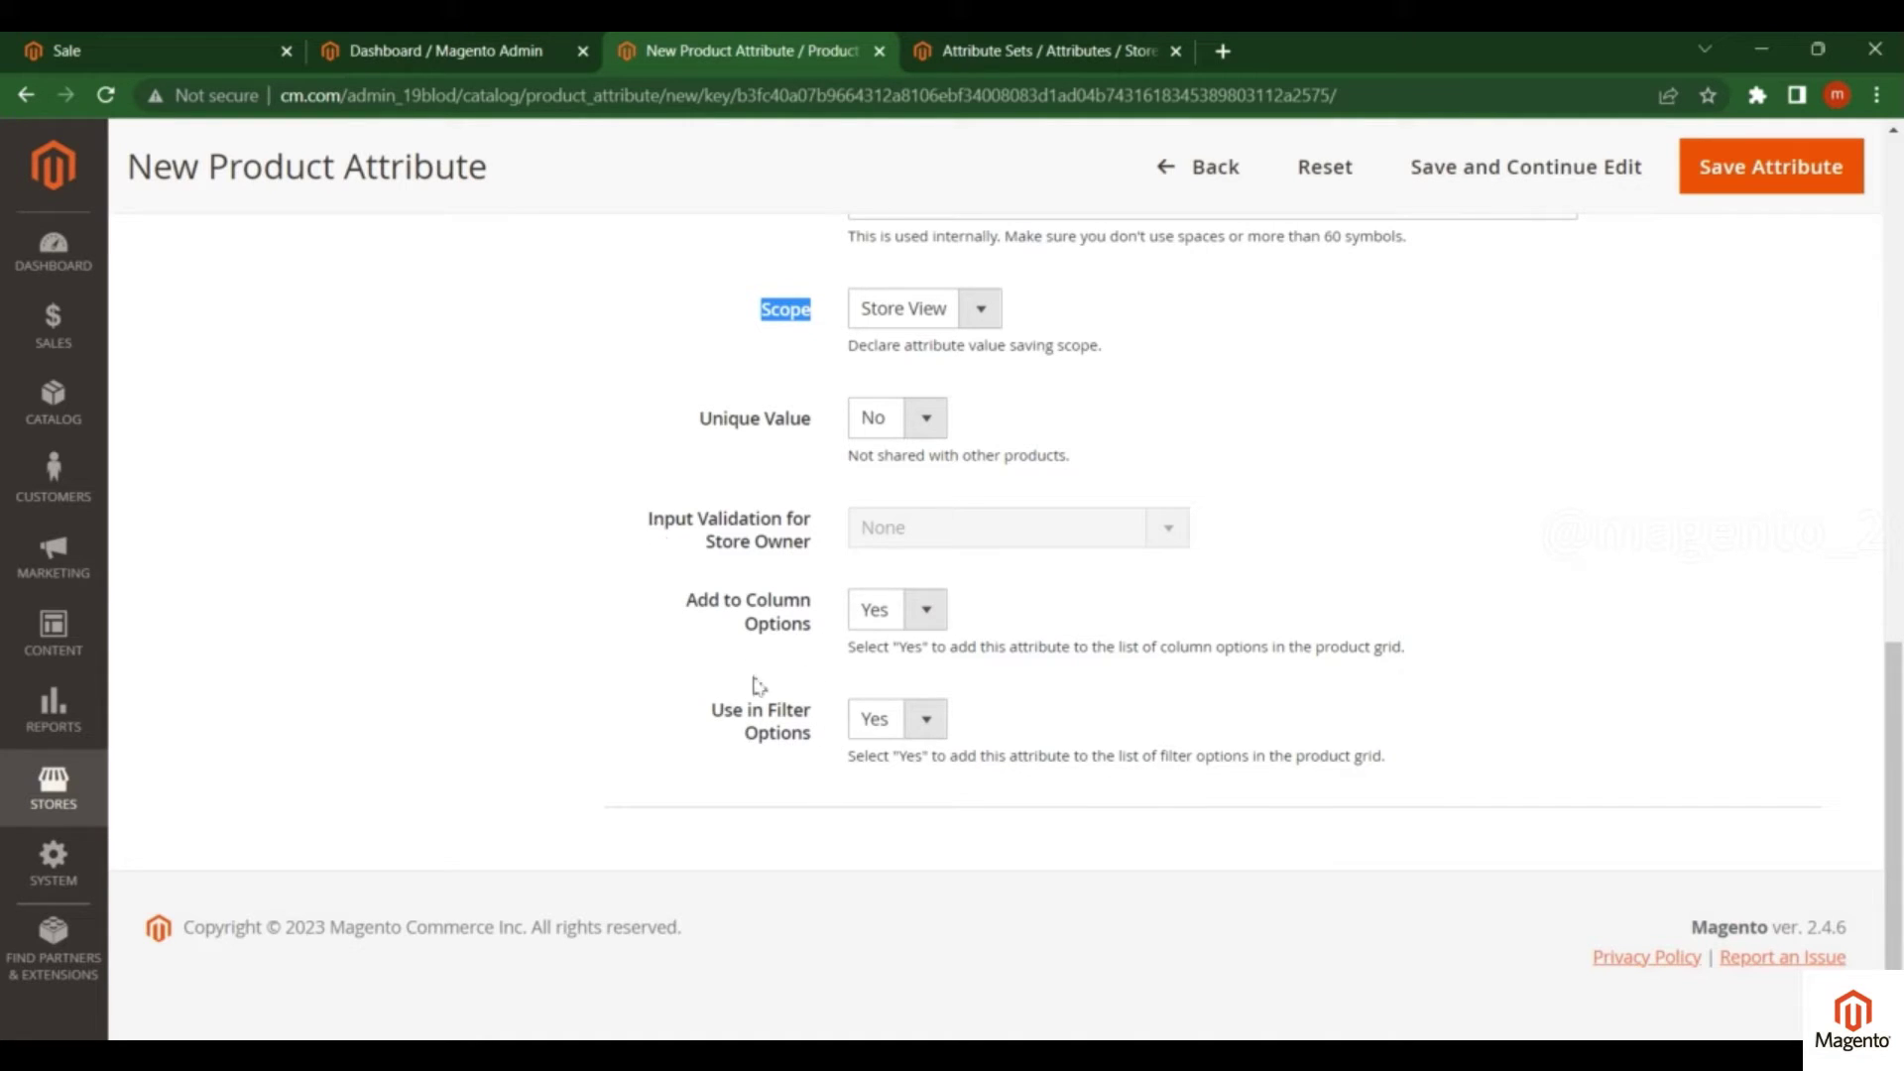
Step: Look over the attribute's storefront properties and label settings, and select the Default Store View title field
{"action": "scroll", "coordinate": [595, 625], "scroll_direction": "up", "scroll_amount": 12}
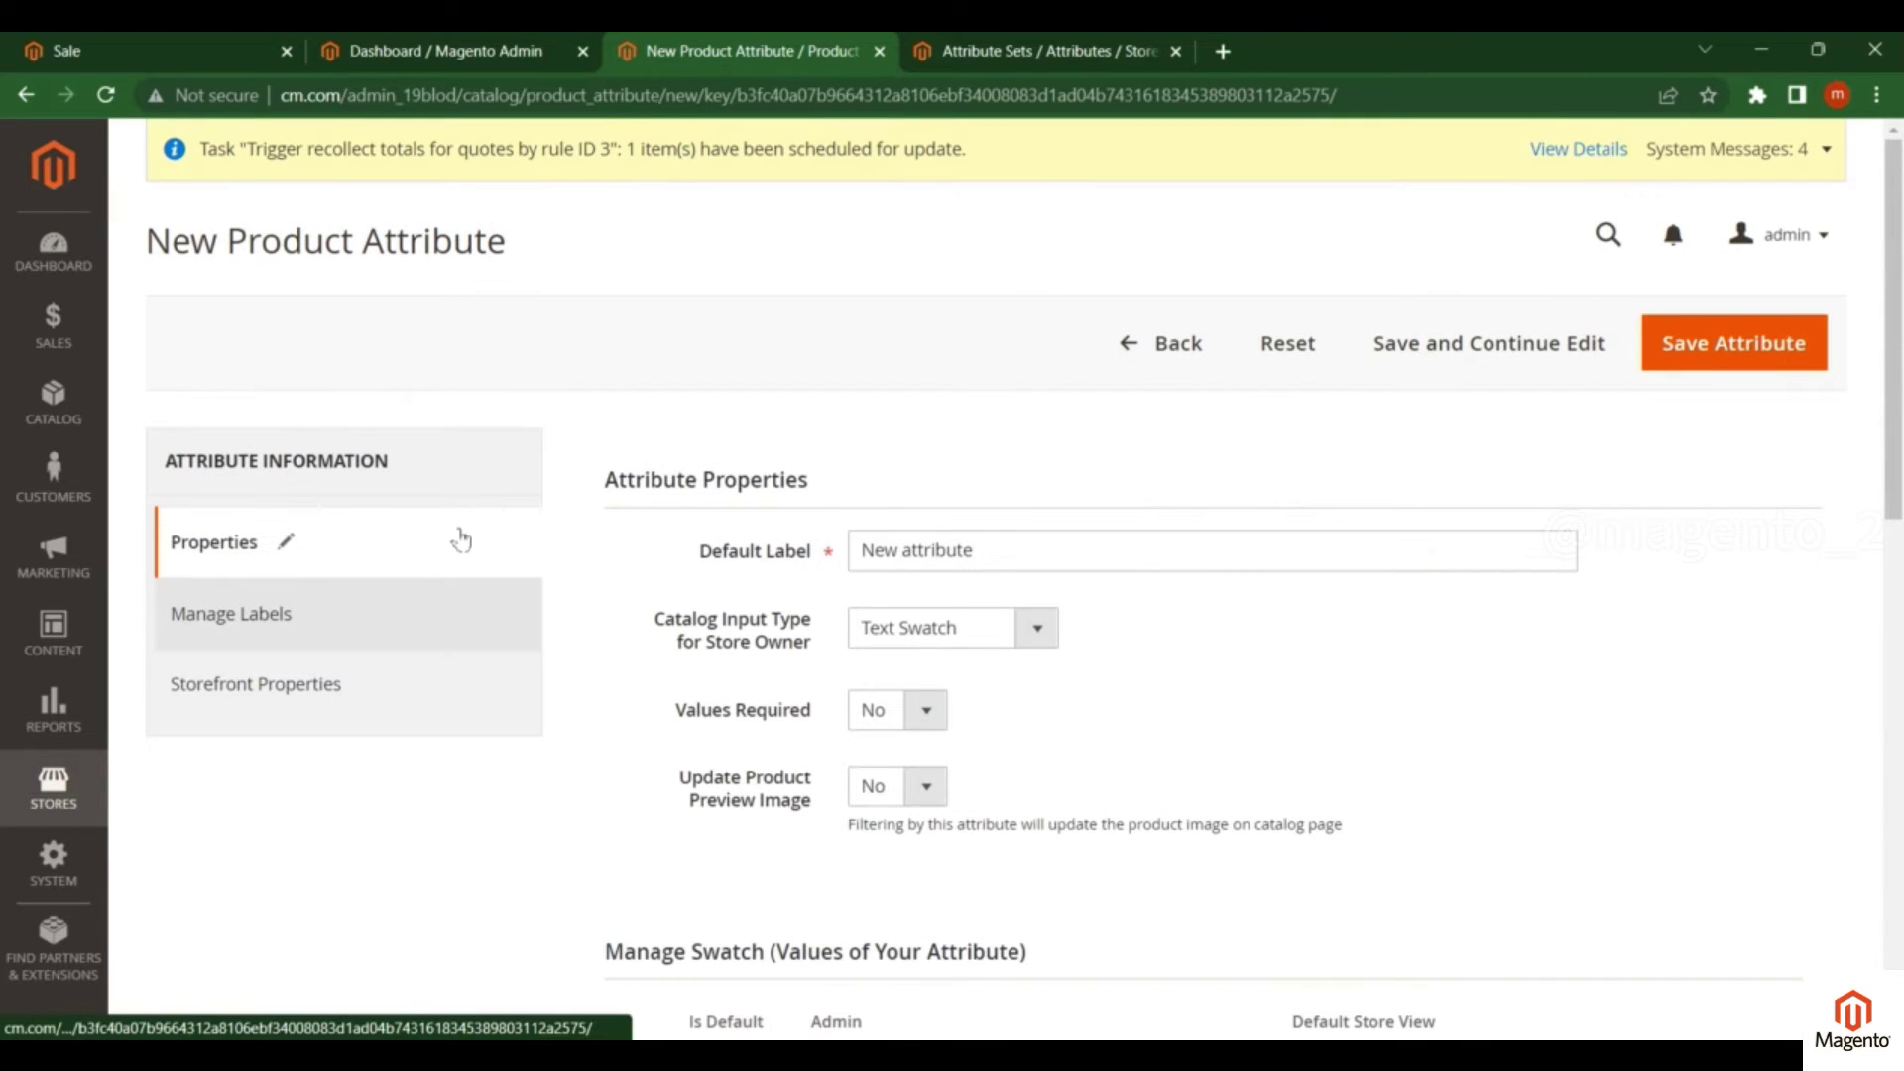
{"action": "left_click", "coordinate": [283, 689]}
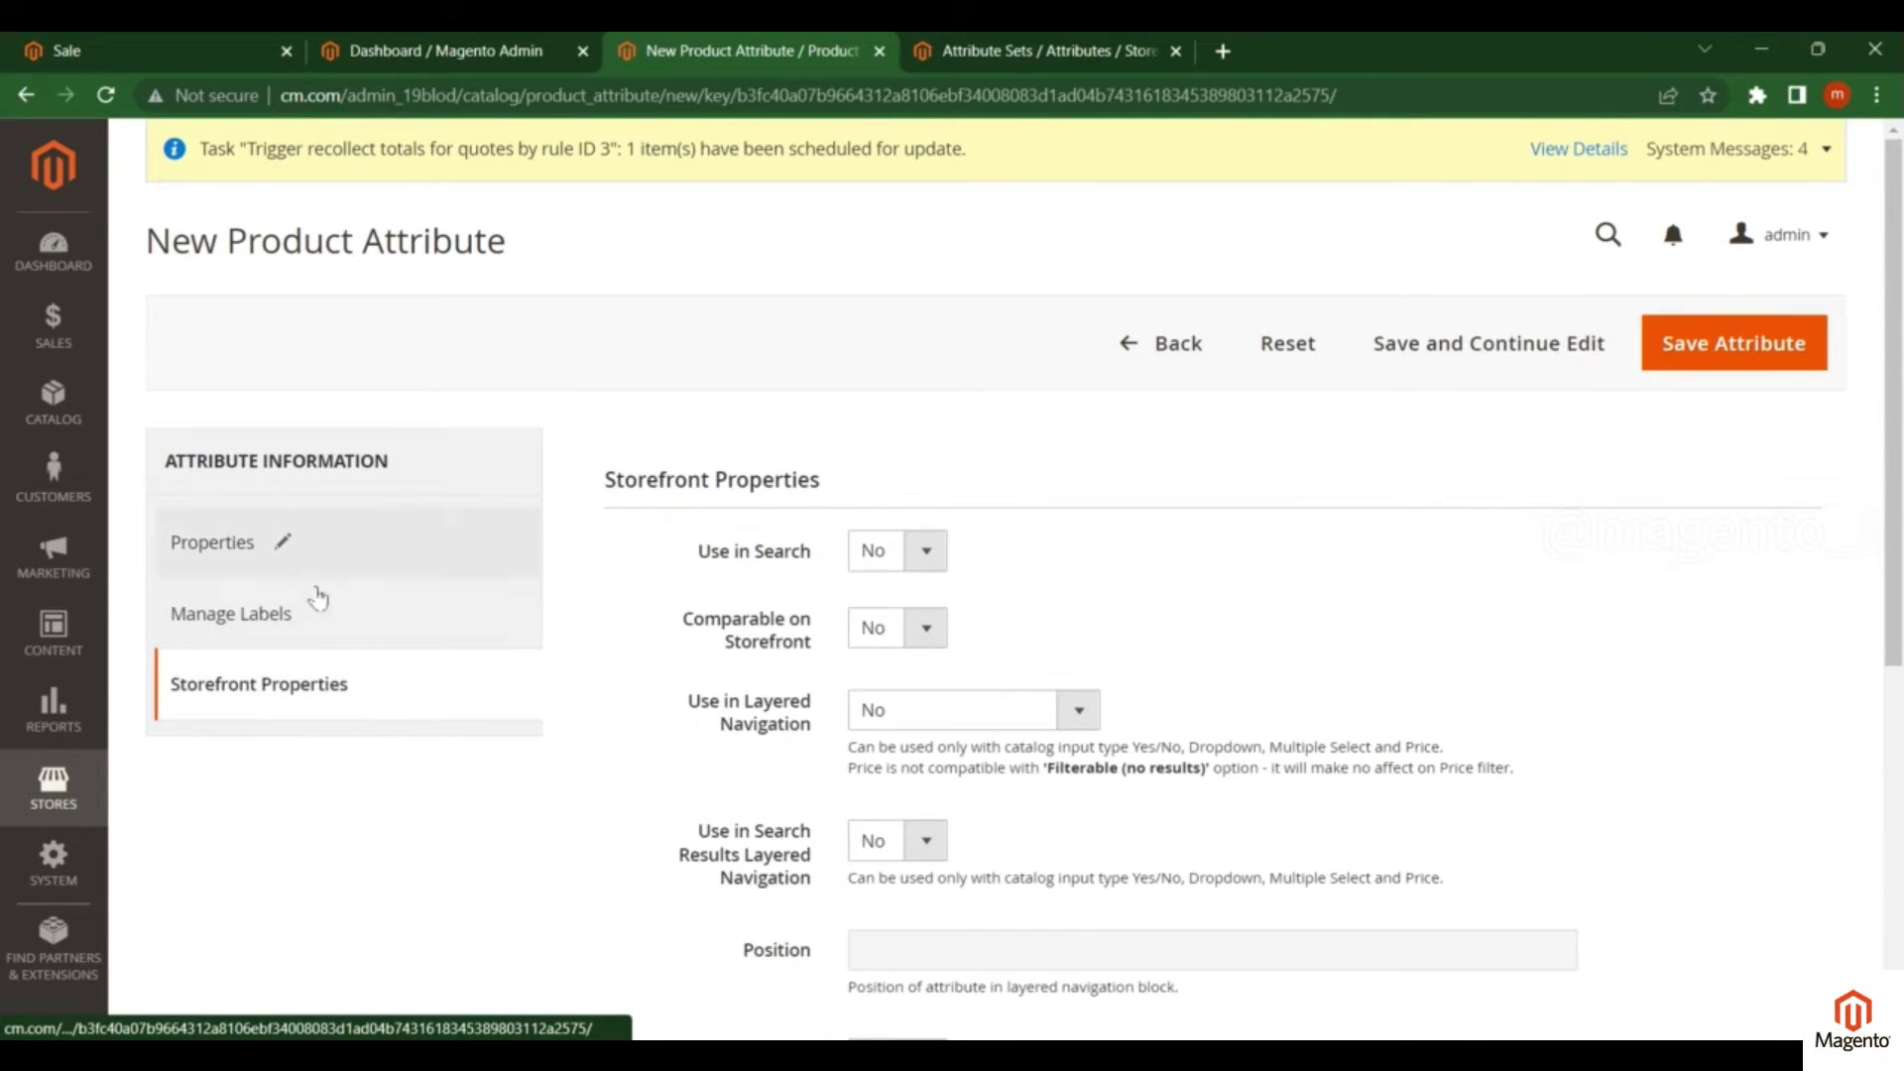
{"action": "left_click", "coordinate": [436, 635]}
{"action": "left_click", "coordinate": [750, 629]}
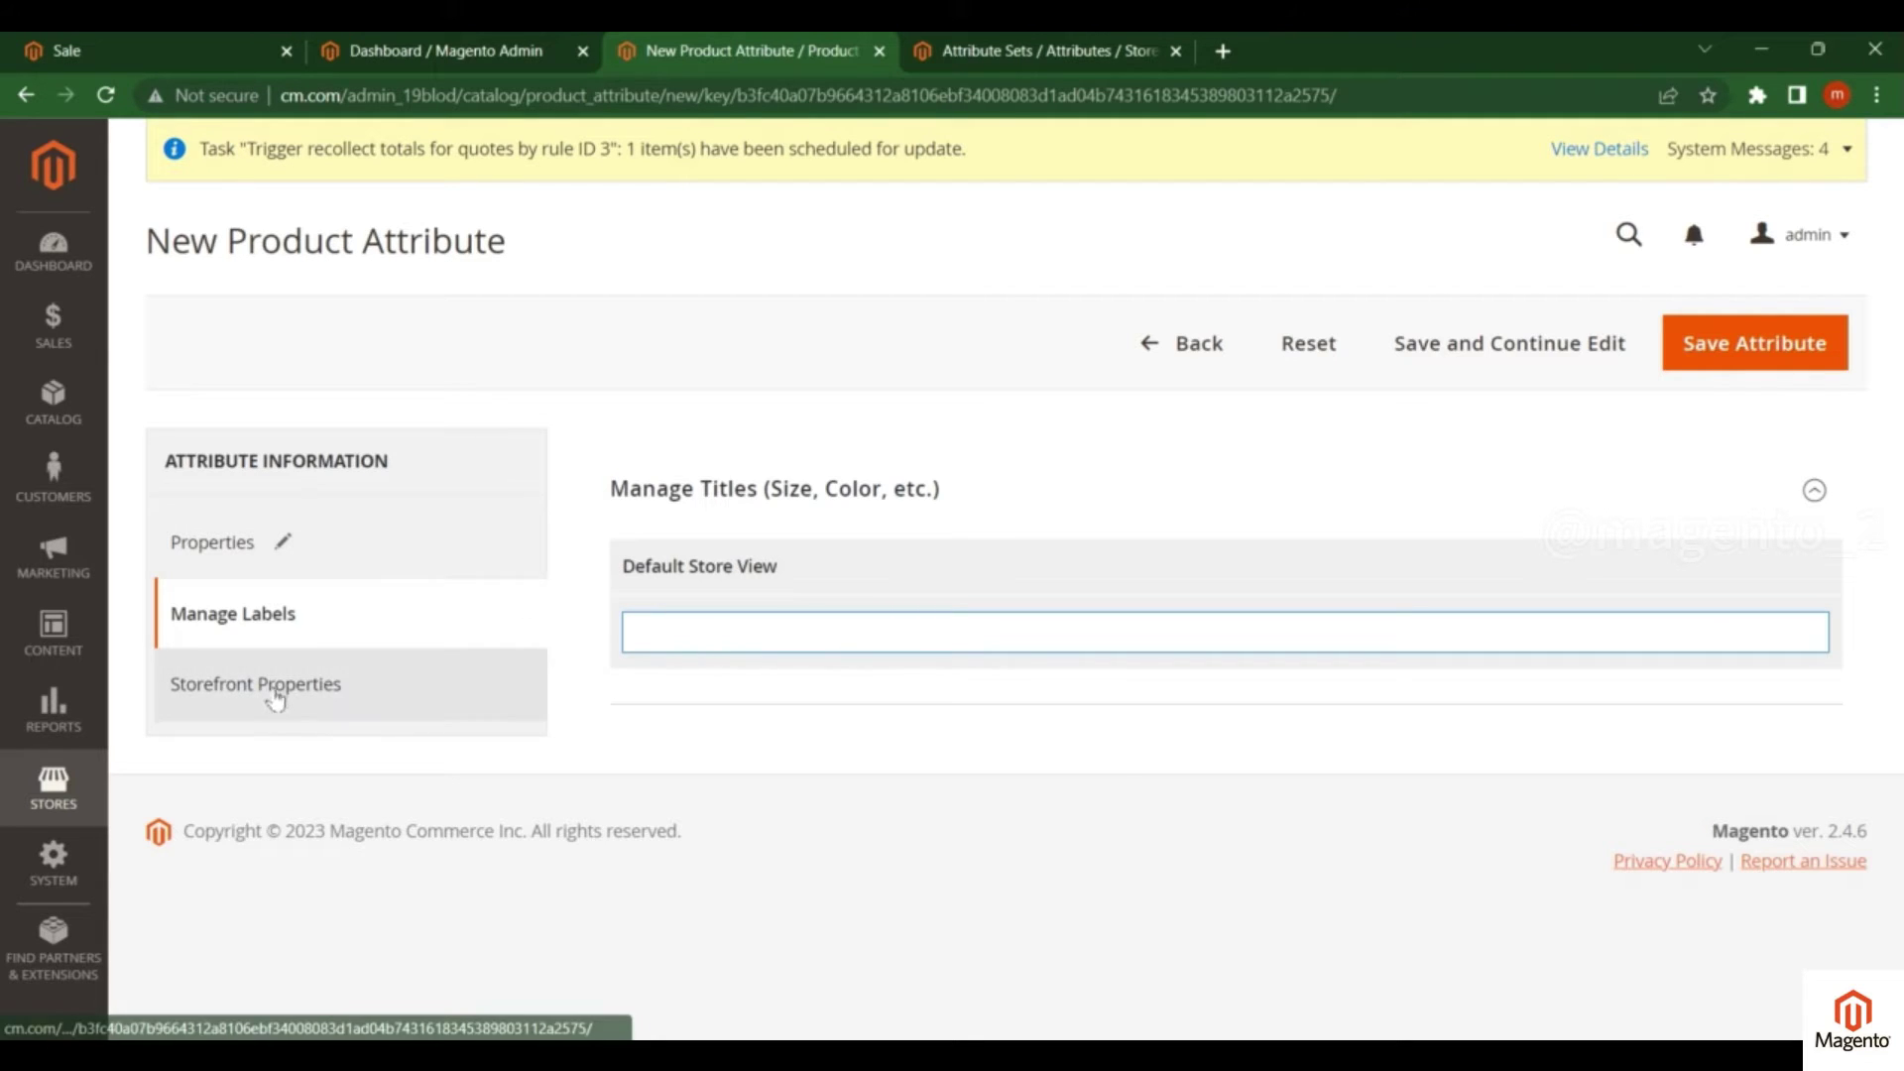
Step: Set Use in Search to Yes in the storefront properties and look through the Search Weight values
{"action": "left_click", "coordinate": [276, 697]}
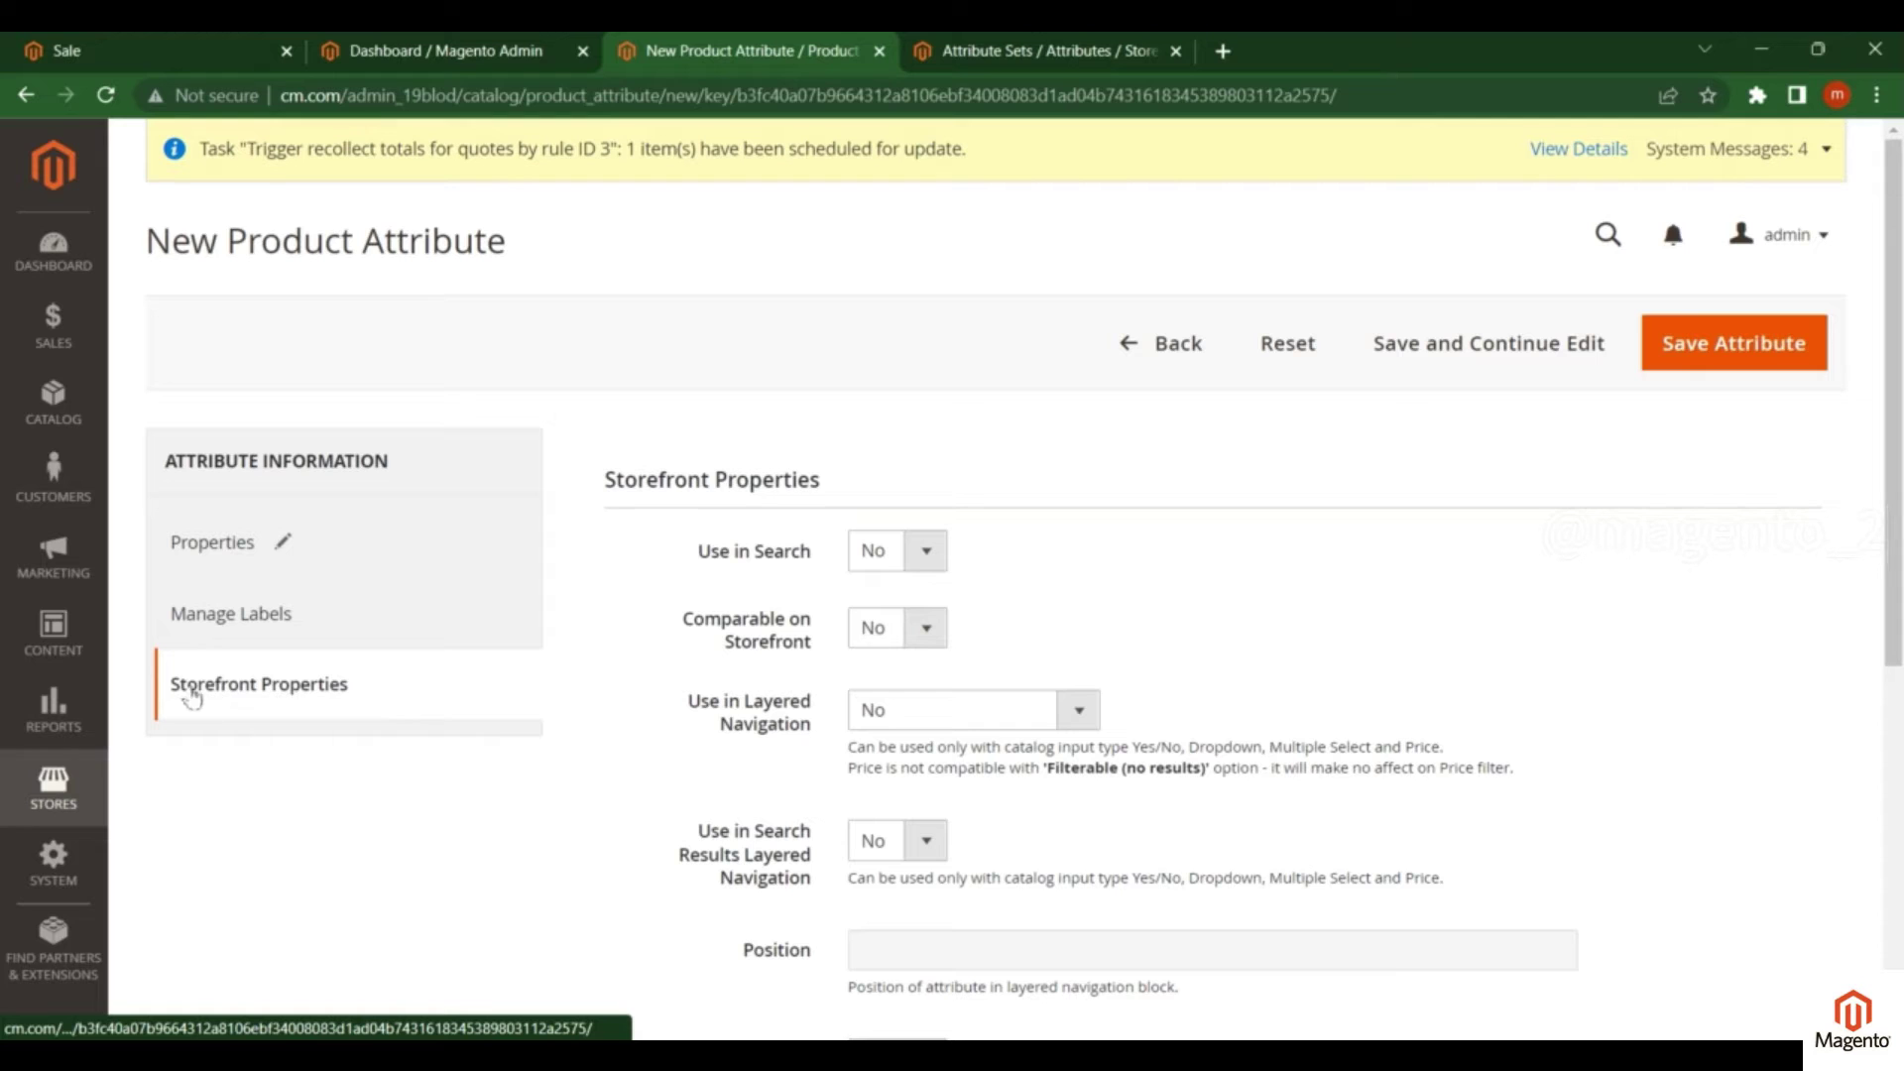
{"action": "scroll", "coordinate": [709, 526], "scroll_direction": "down", "scroll_amount": 5}
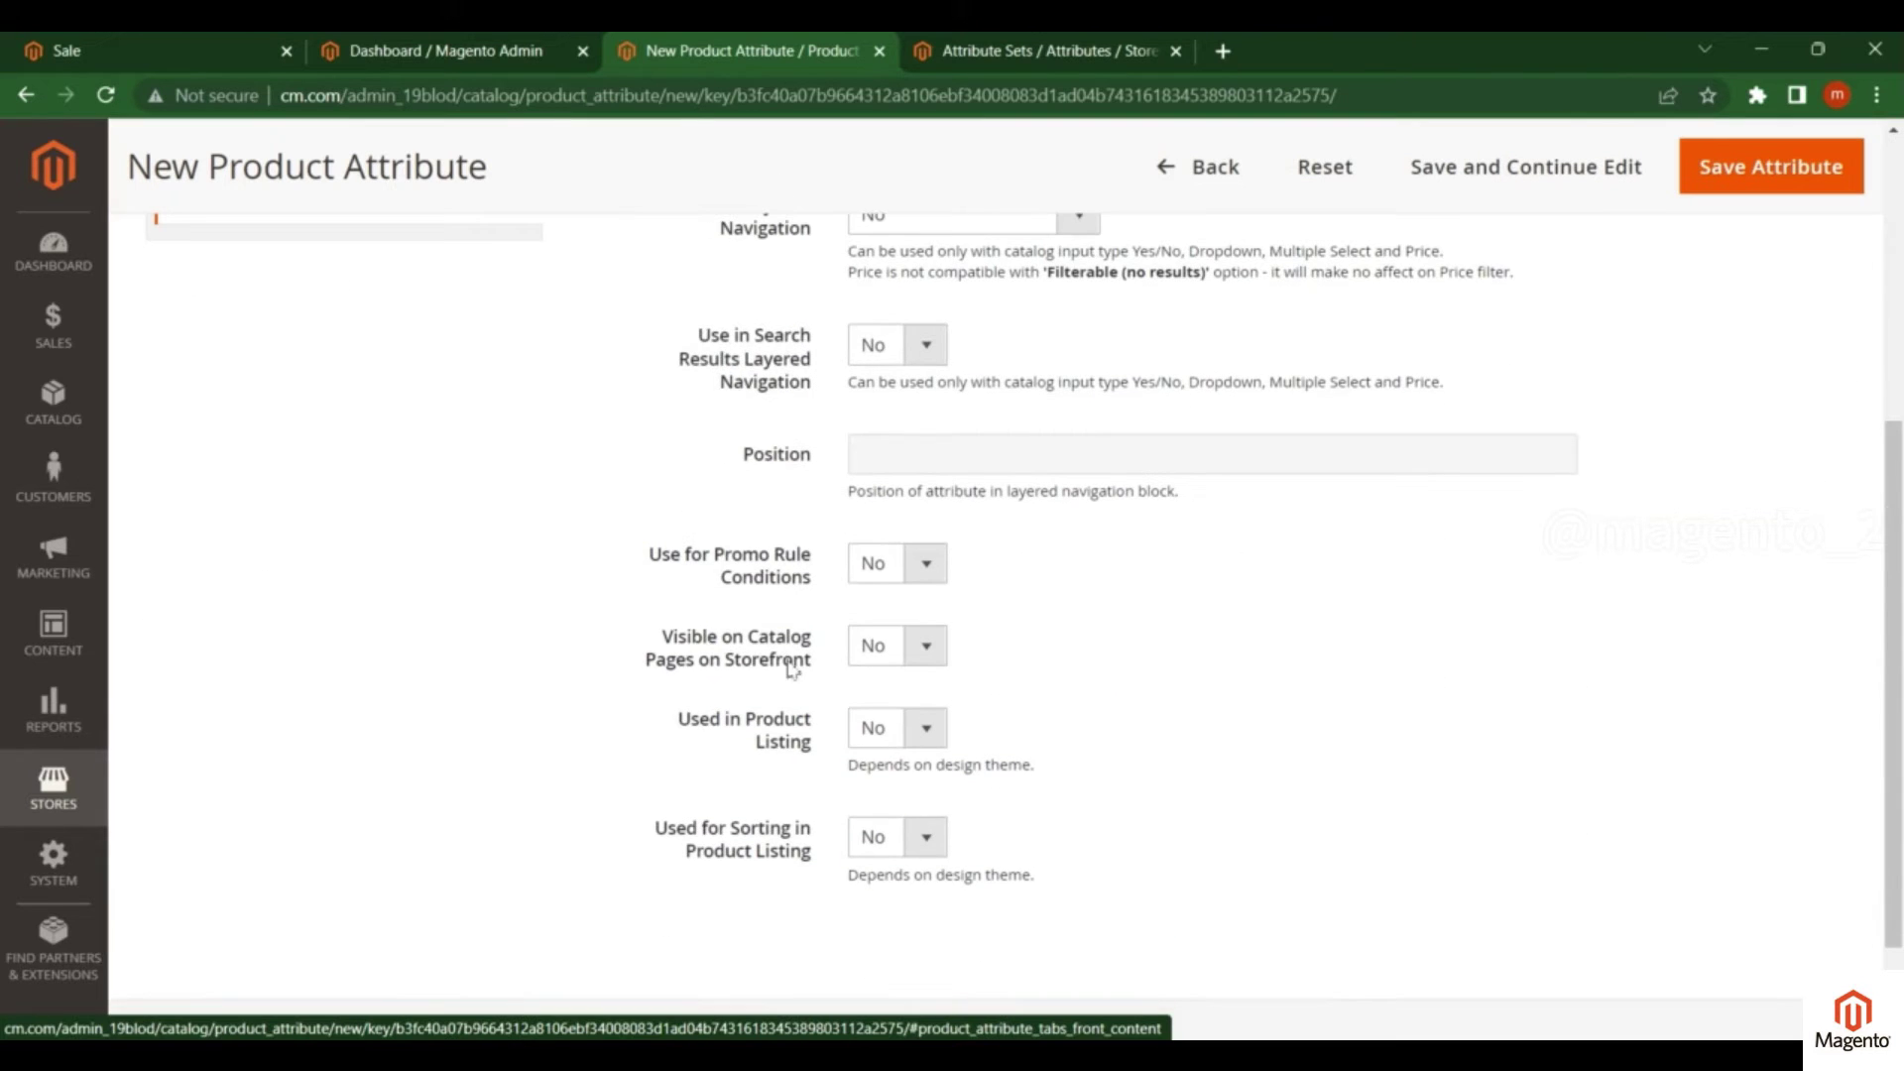
{"action": "scroll", "coordinate": [723, 817], "scroll_direction": "up", "scroll_amount": 4}
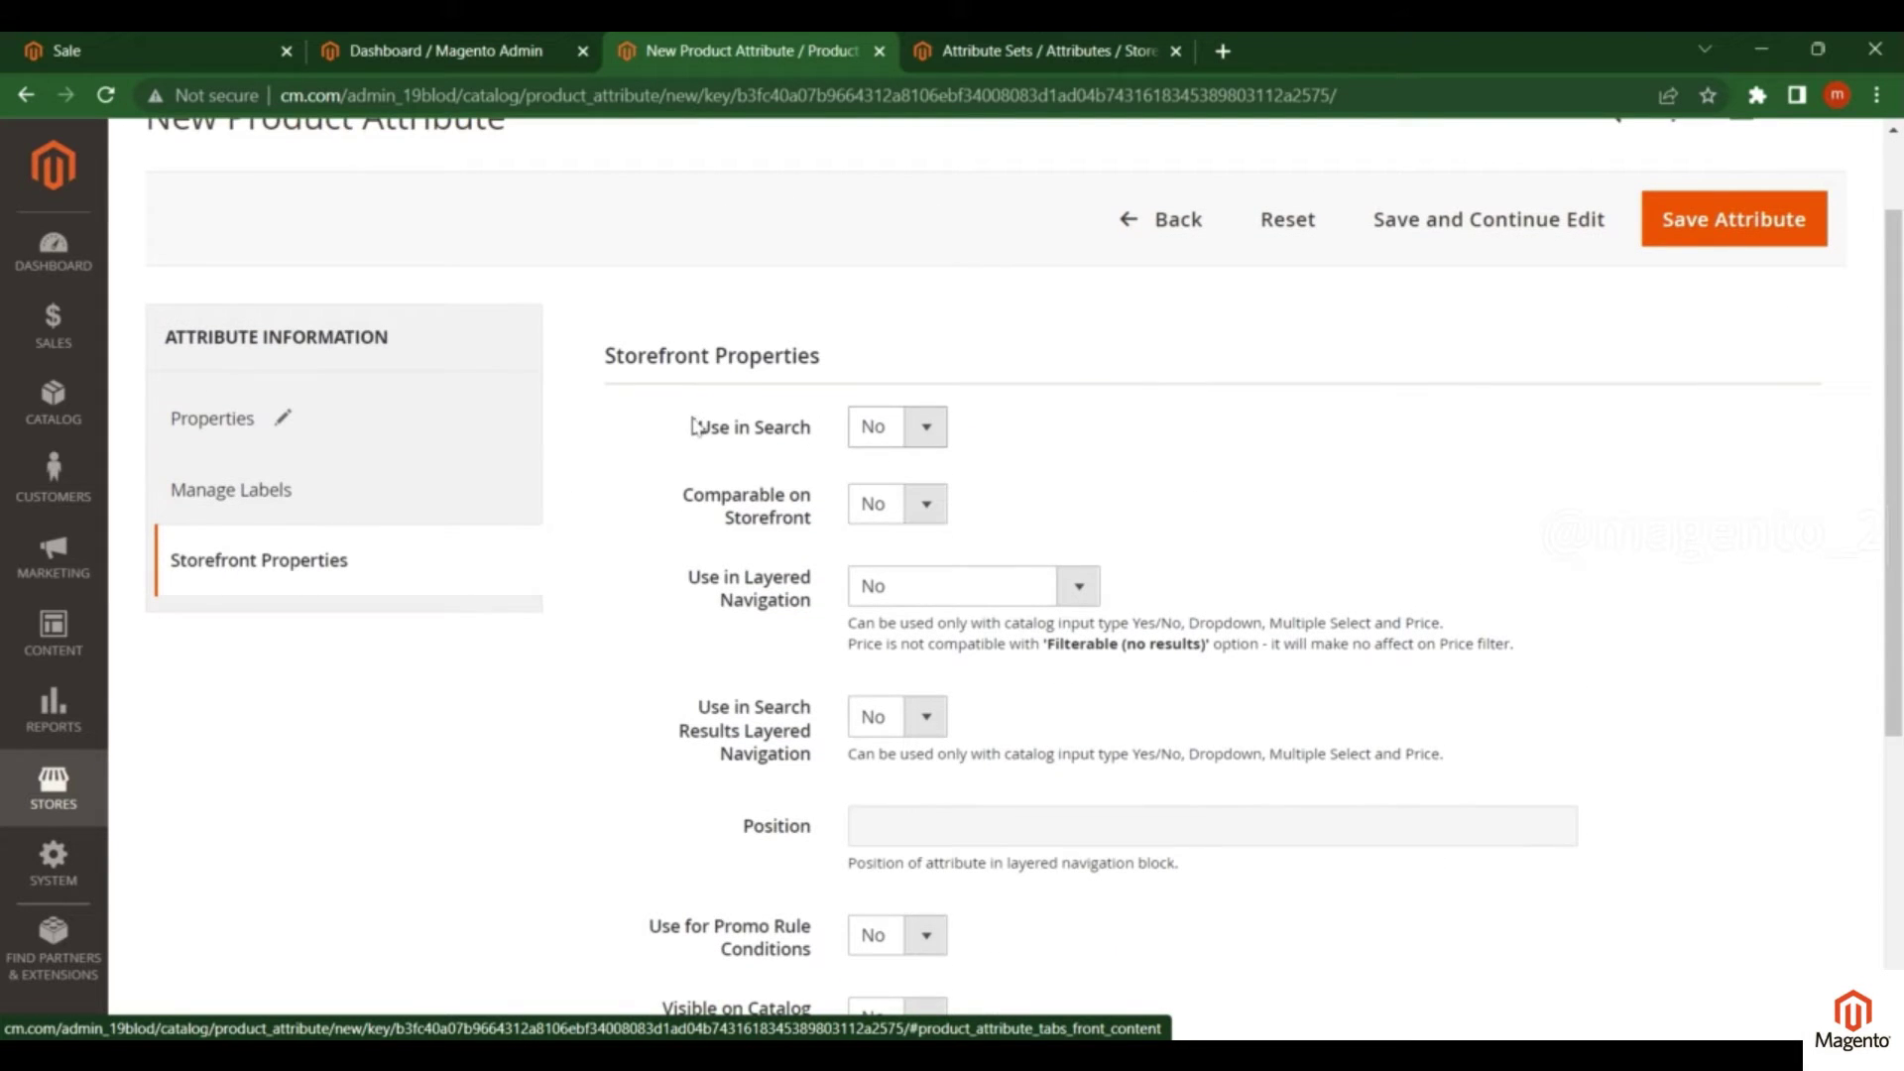
{"action": "left_click_drag", "start_coordinate": [695, 440], "coordinate": [806, 430]}
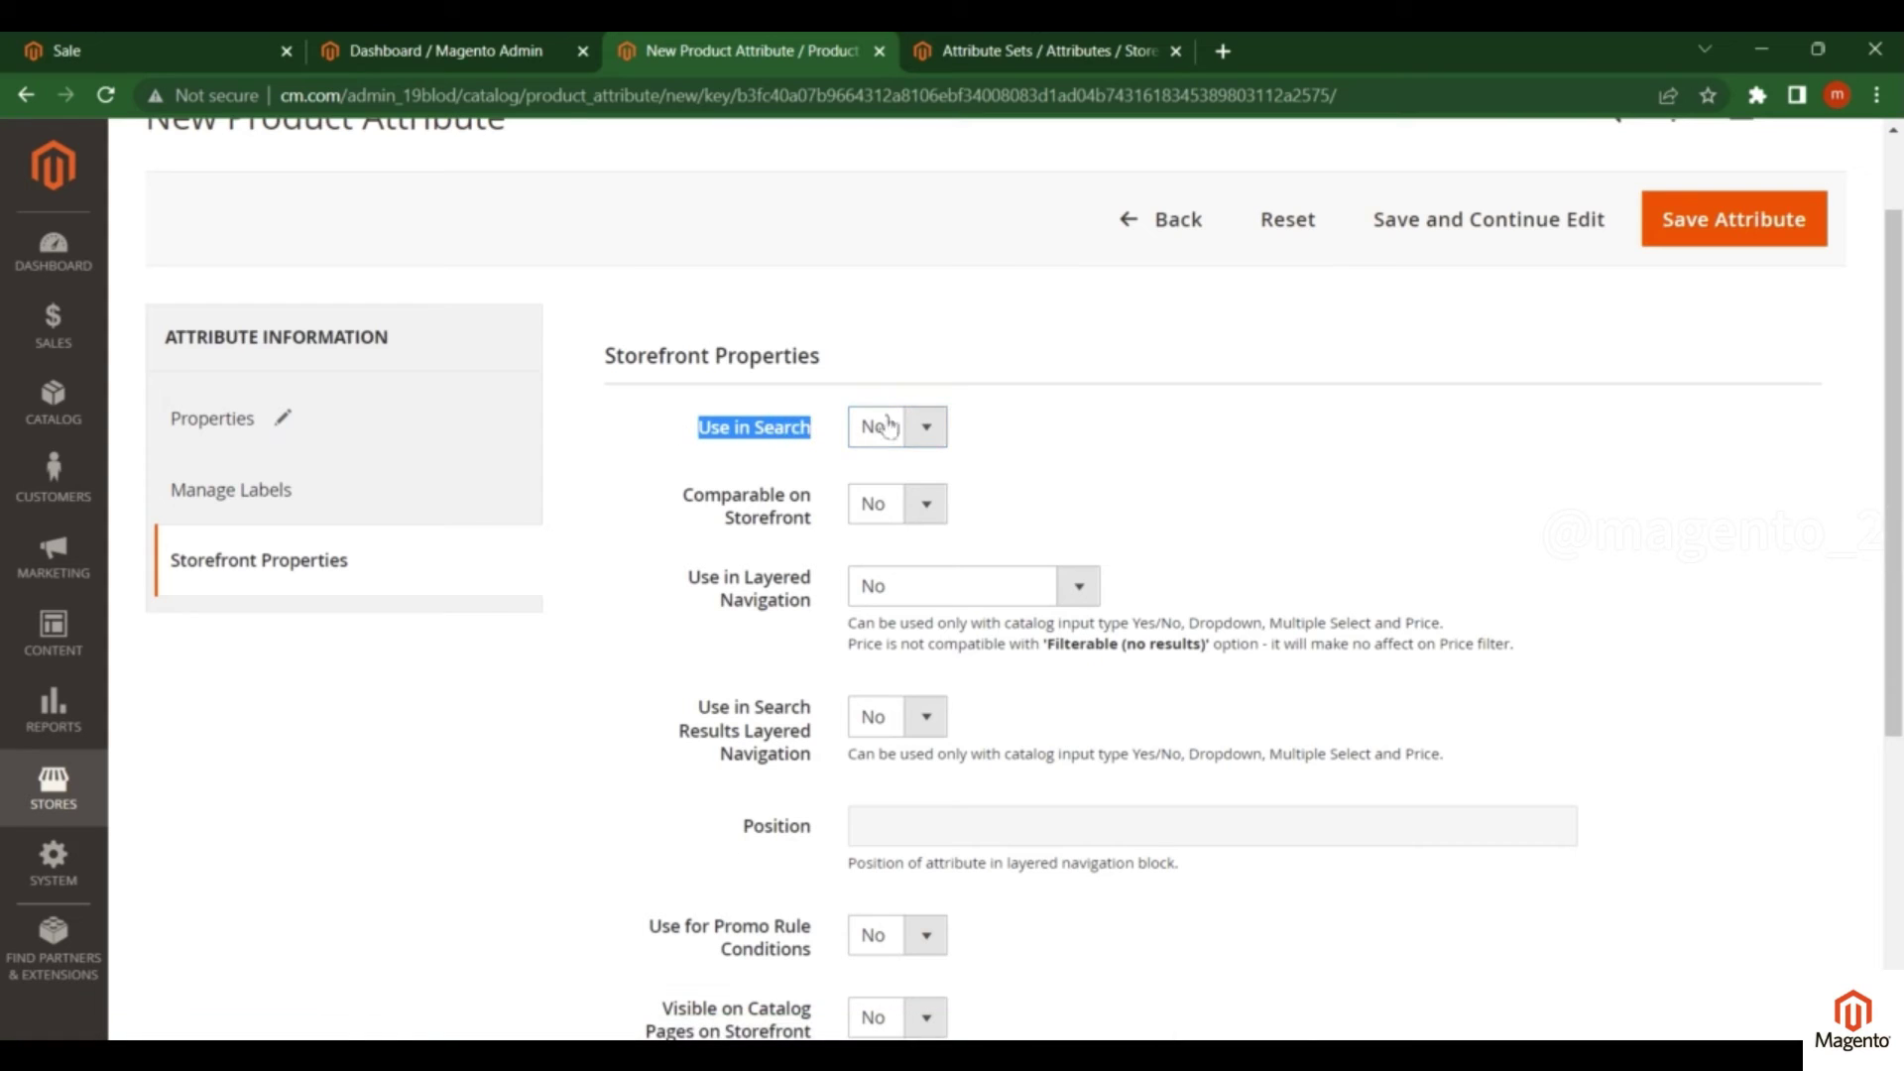
{"action": "left_click", "coordinate": [927, 427]}
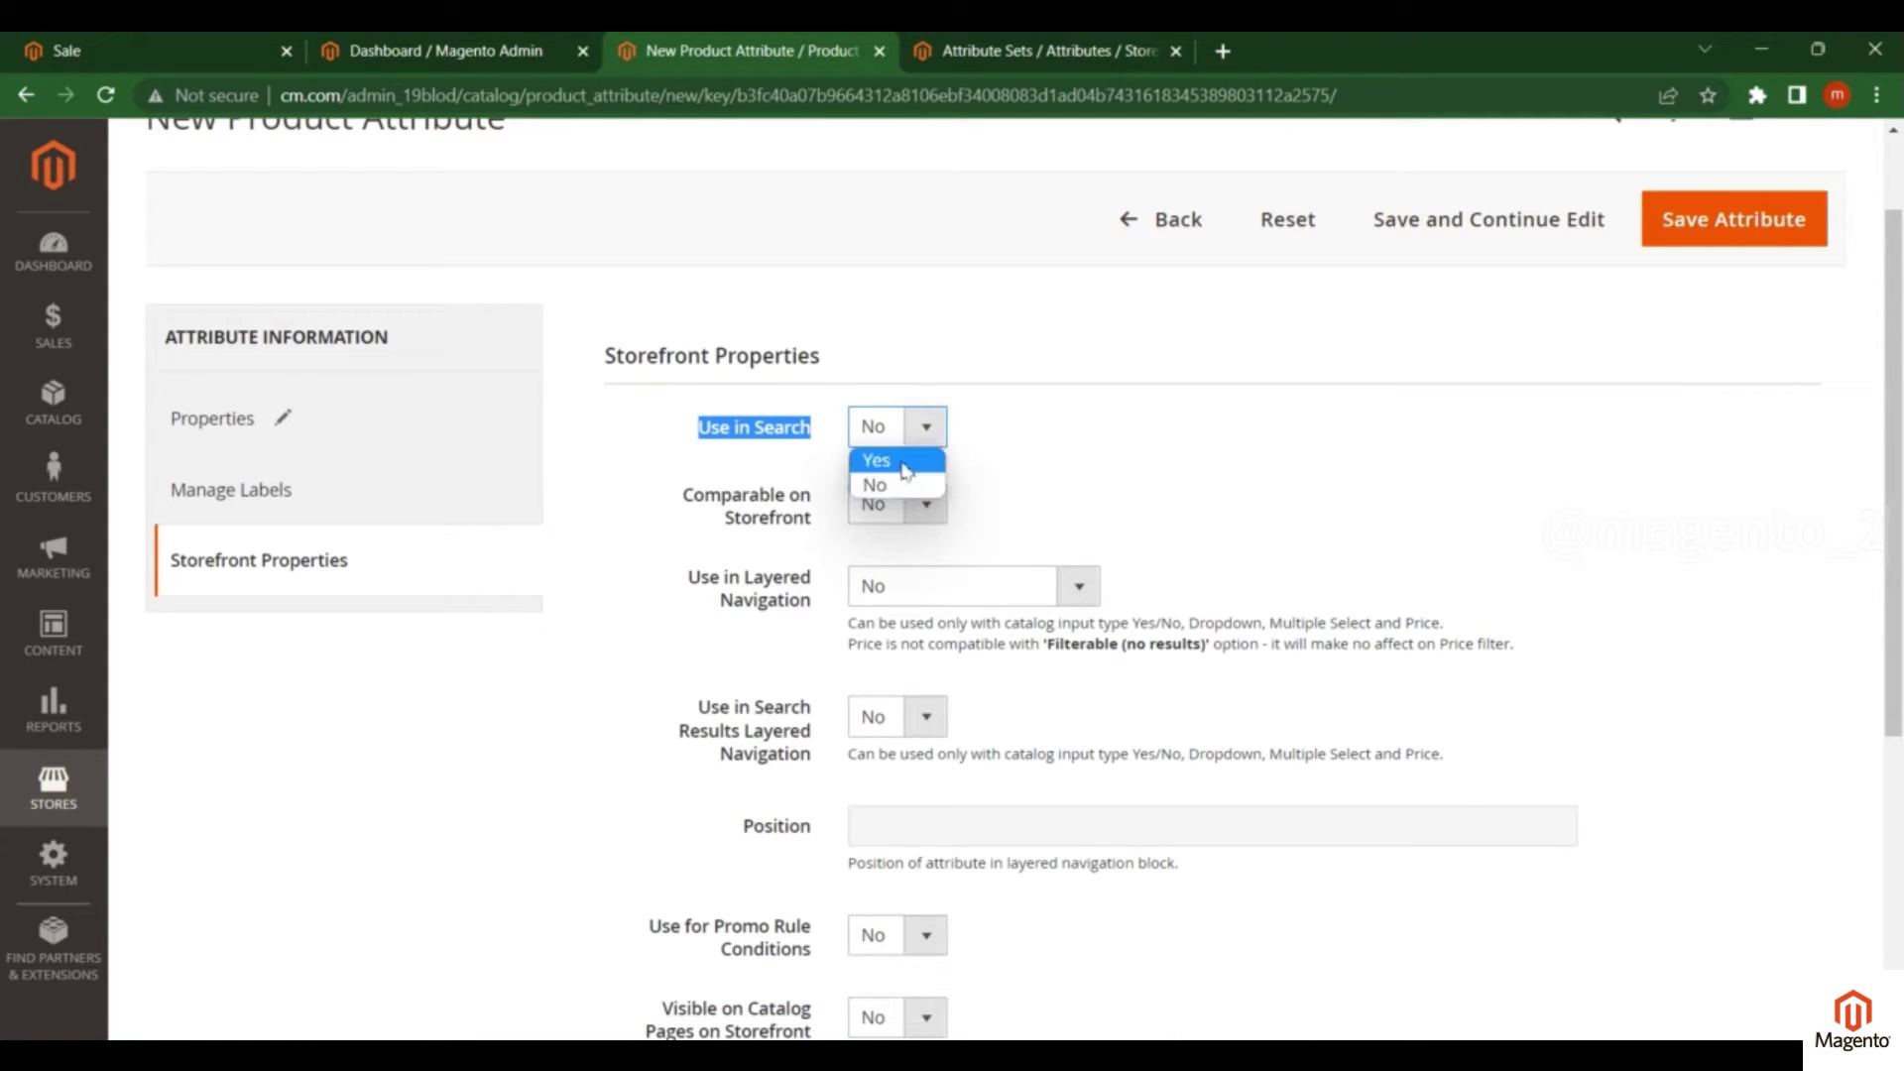
{"action": "left_click", "coordinate": [915, 462]}
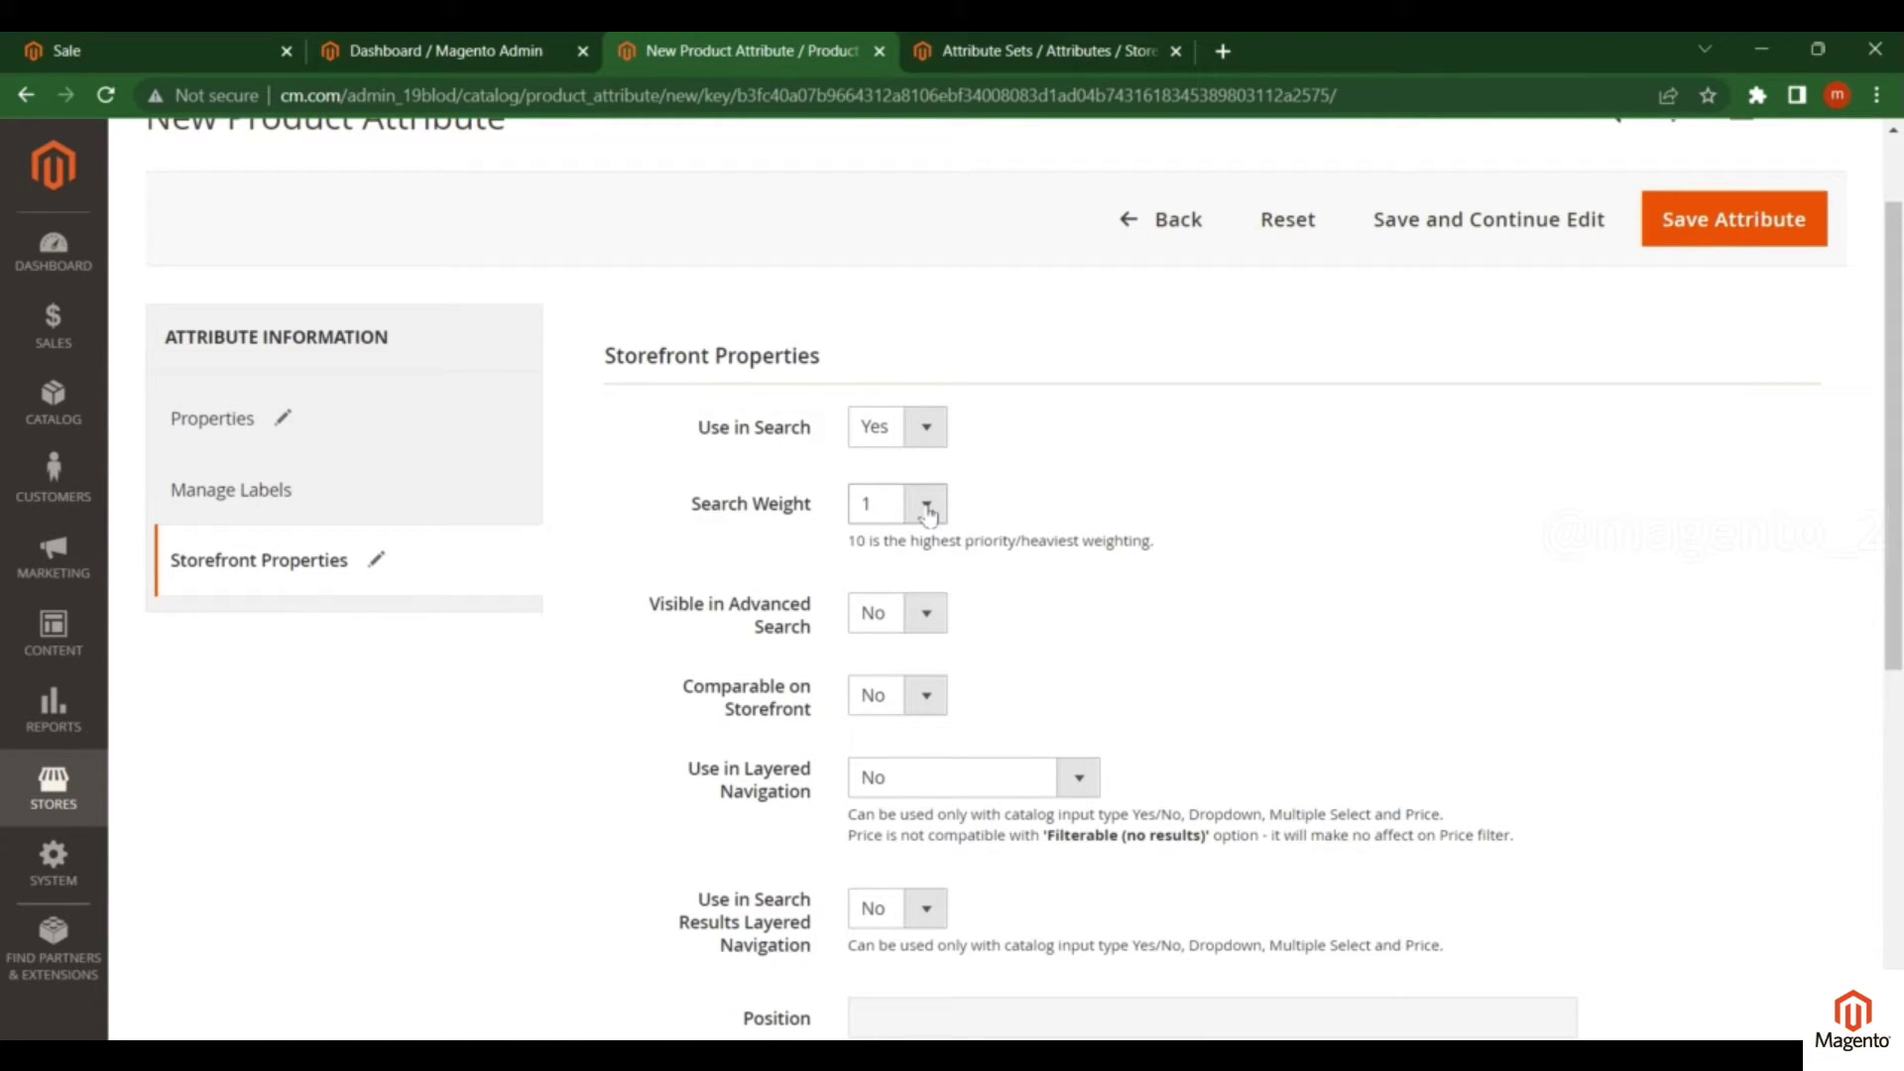
{"action": "left_click", "coordinate": [926, 506]}
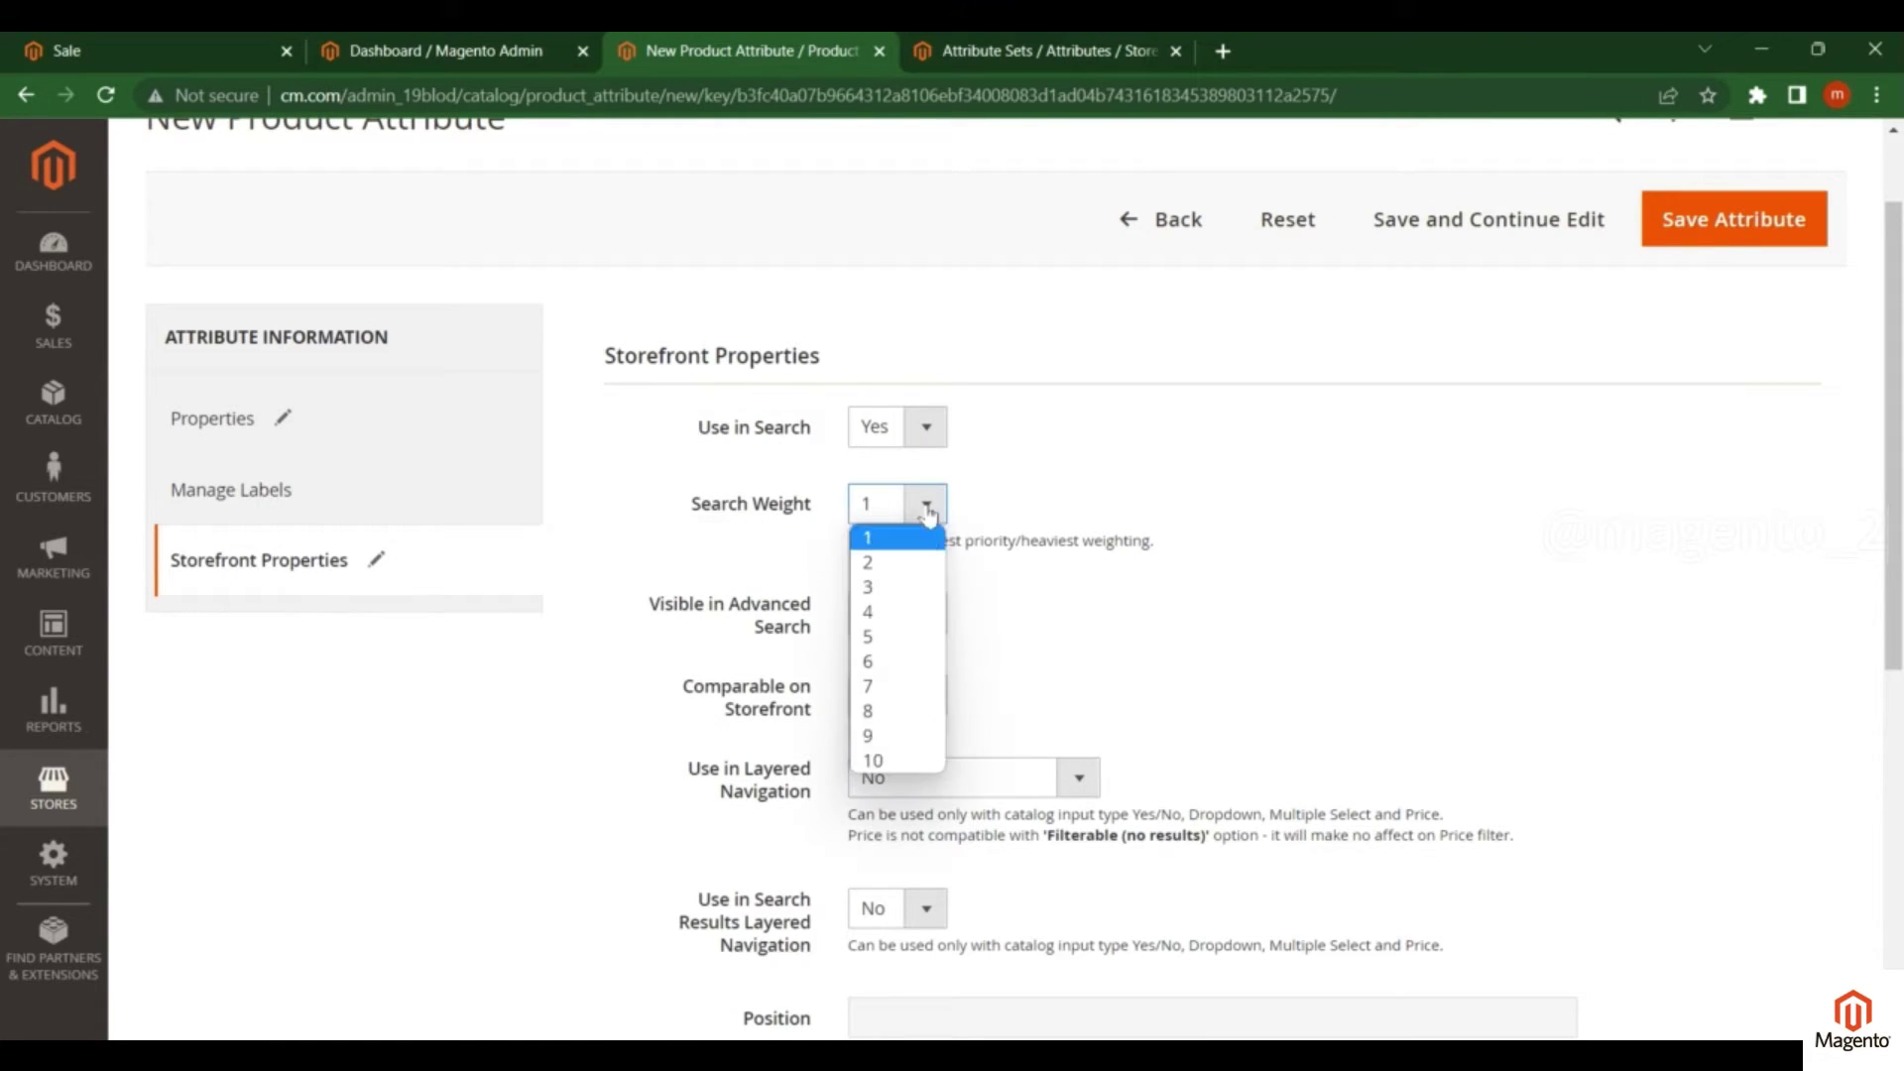
{"action": "left_click", "coordinate": [971, 648]}
Step: Switch to the storefront's Sale page, check the store search field and open Advanced Search in a separate tab
{"action": "scroll", "coordinate": [1012, 489], "scroll_direction": "down", "scroll_amount": 1}
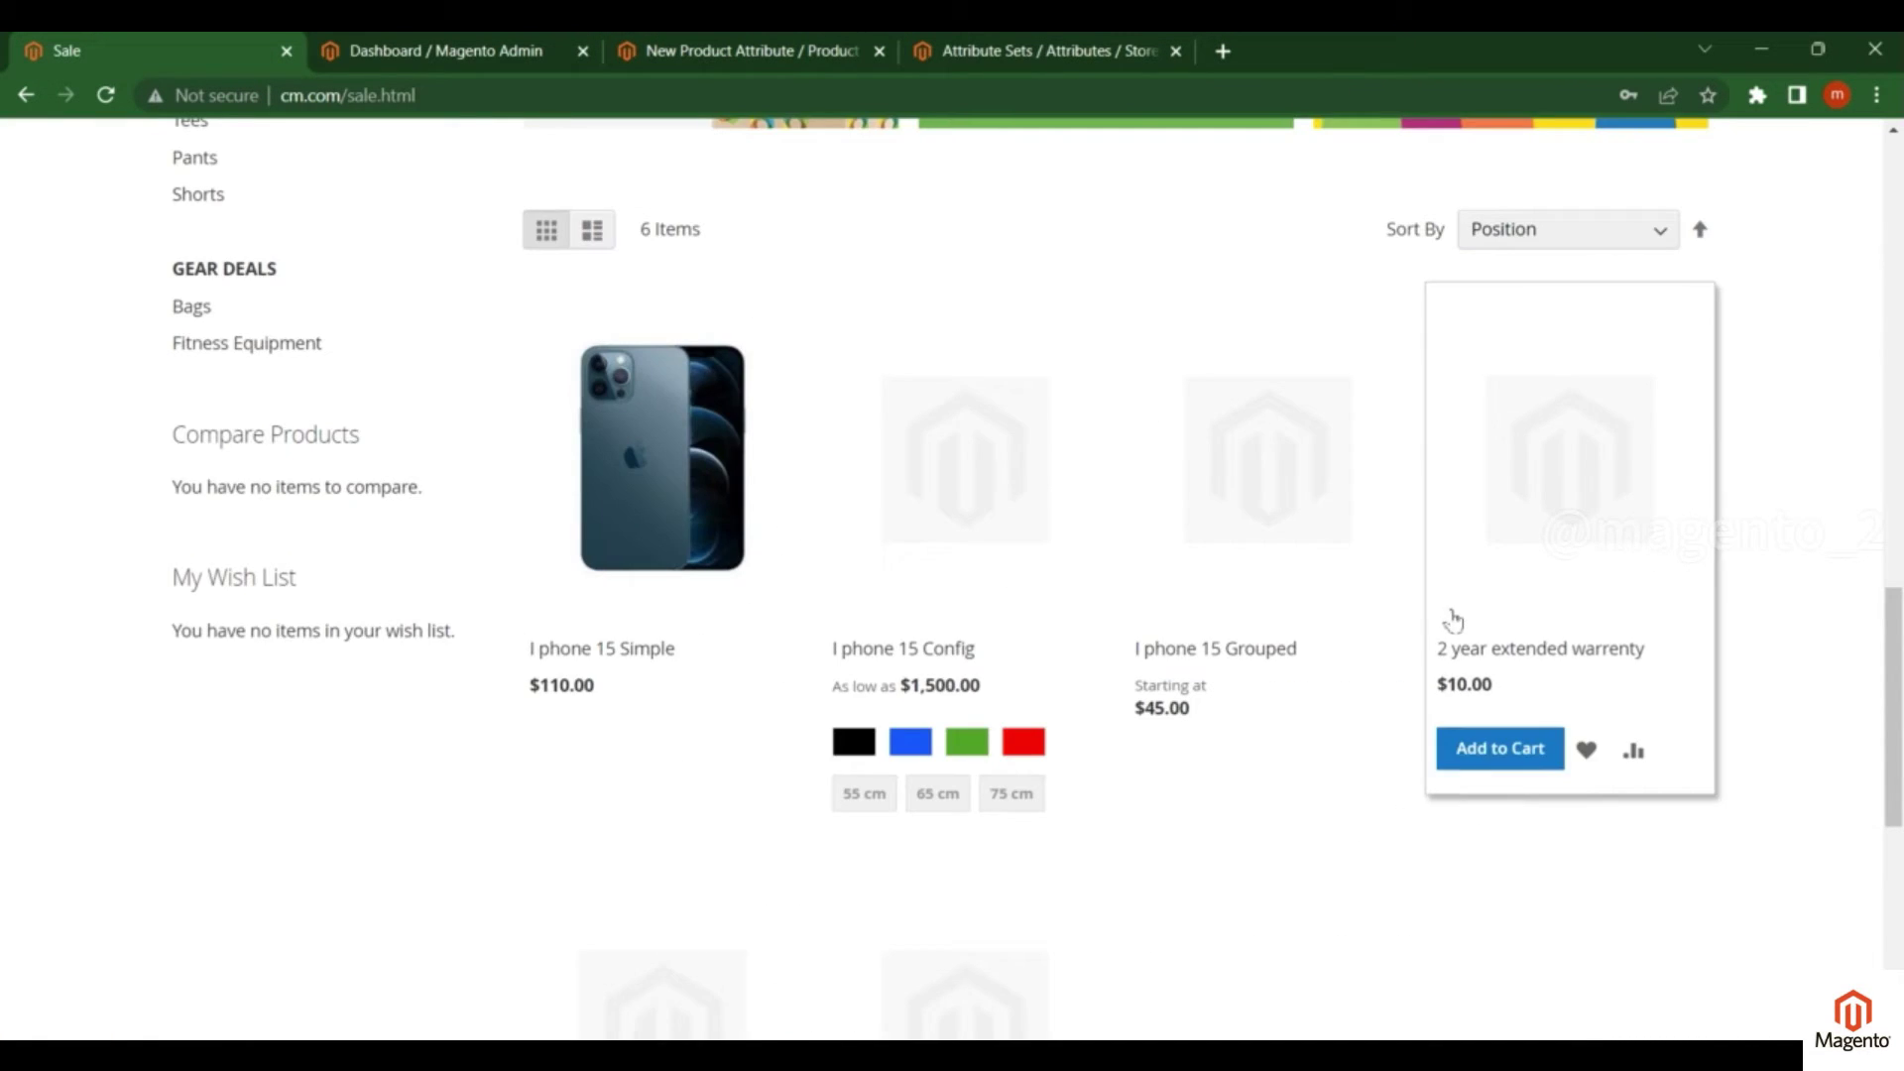
{"action": "scroll", "coordinate": [1448, 617], "scroll_direction": "up", "scroll_amount": 10}
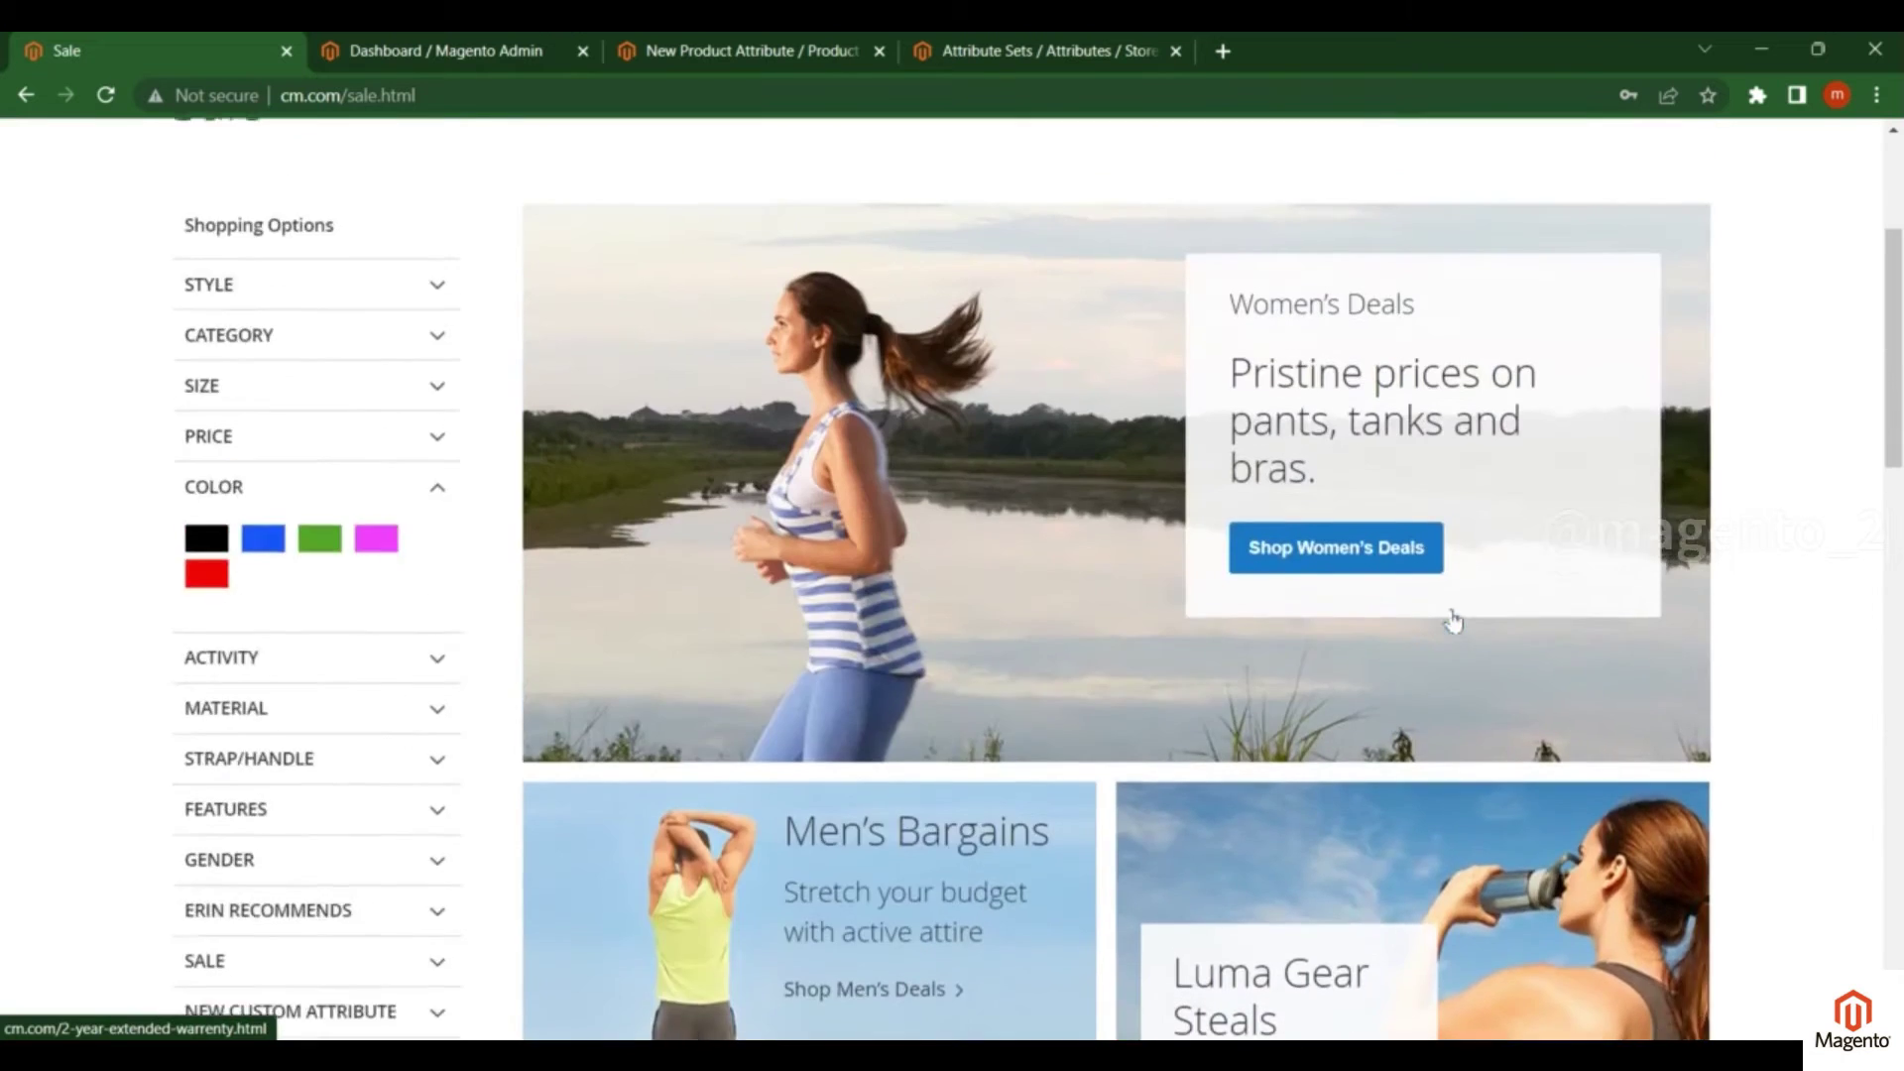
{"action": "scroll", "coordinate": [1458, 238], "scroll_direction": "up", "scroll_amount": 3}
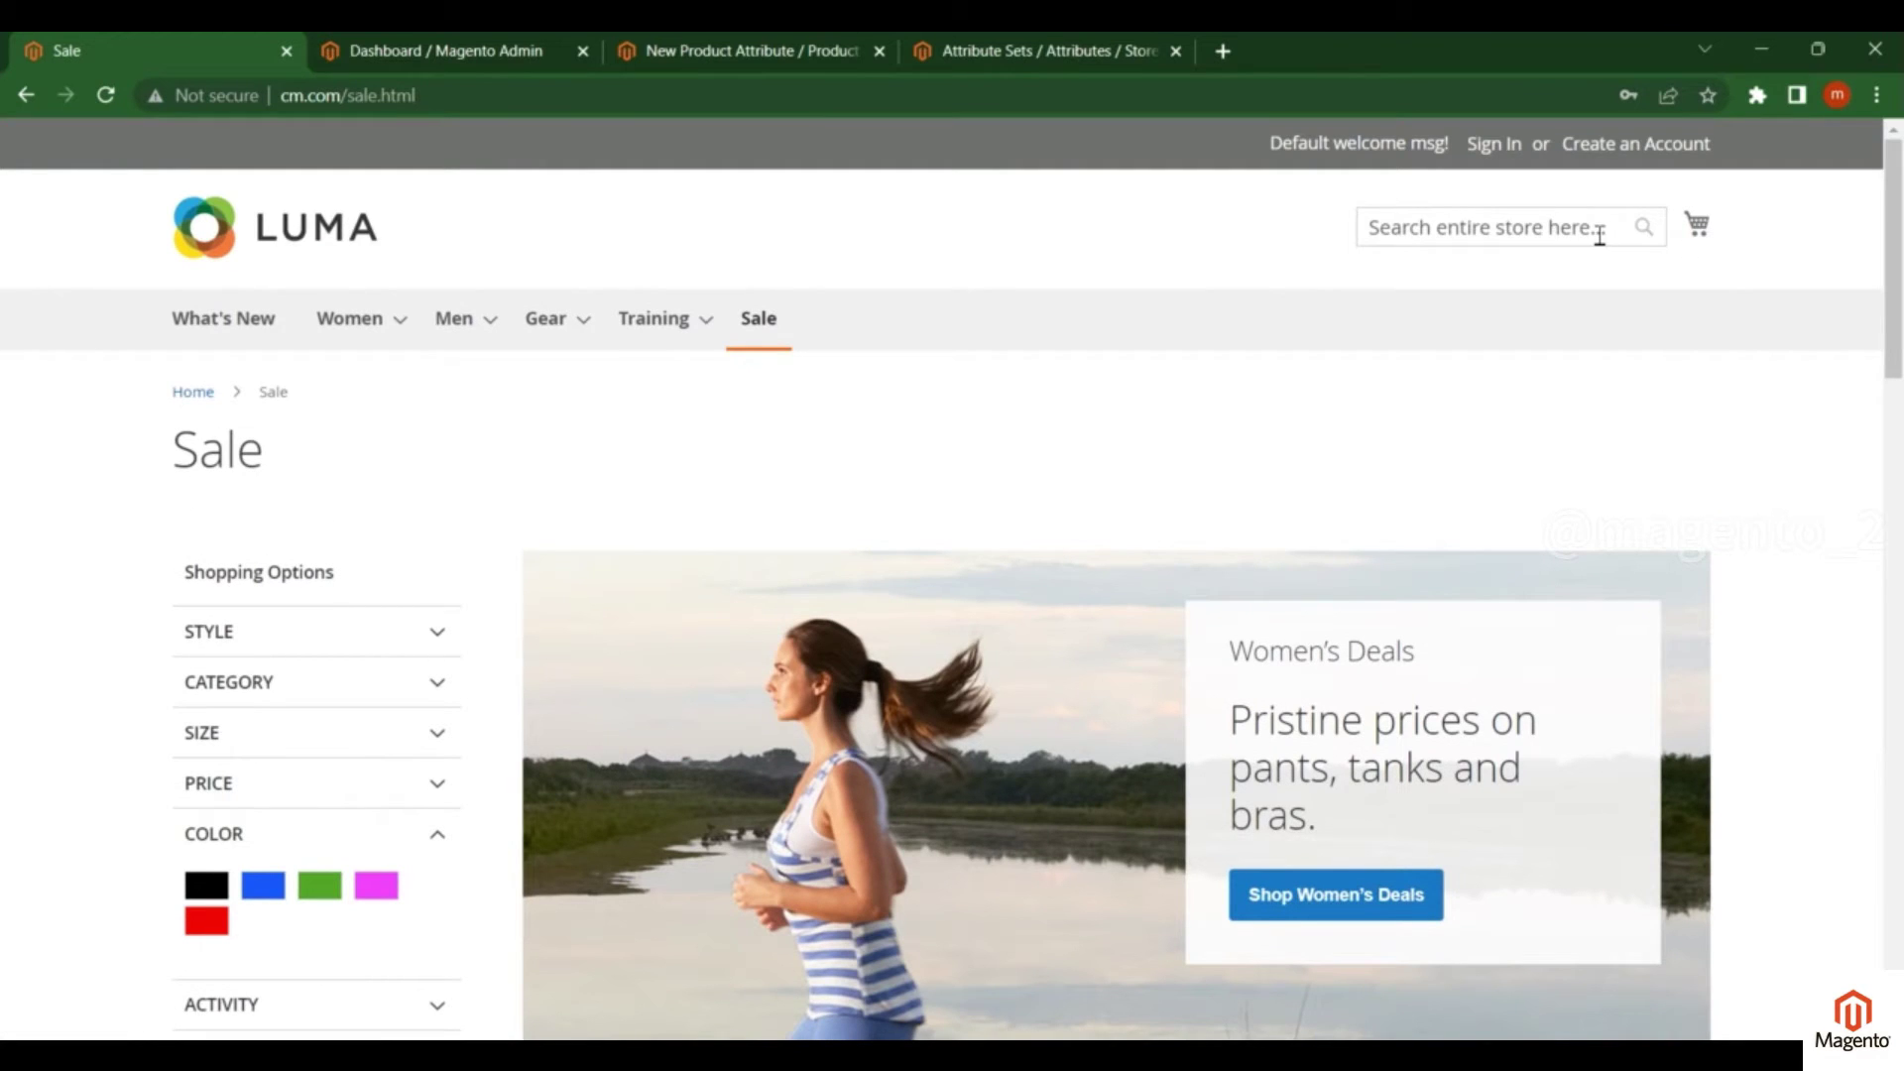
{"action": "left_click", "coordinate": [1600, 234]}
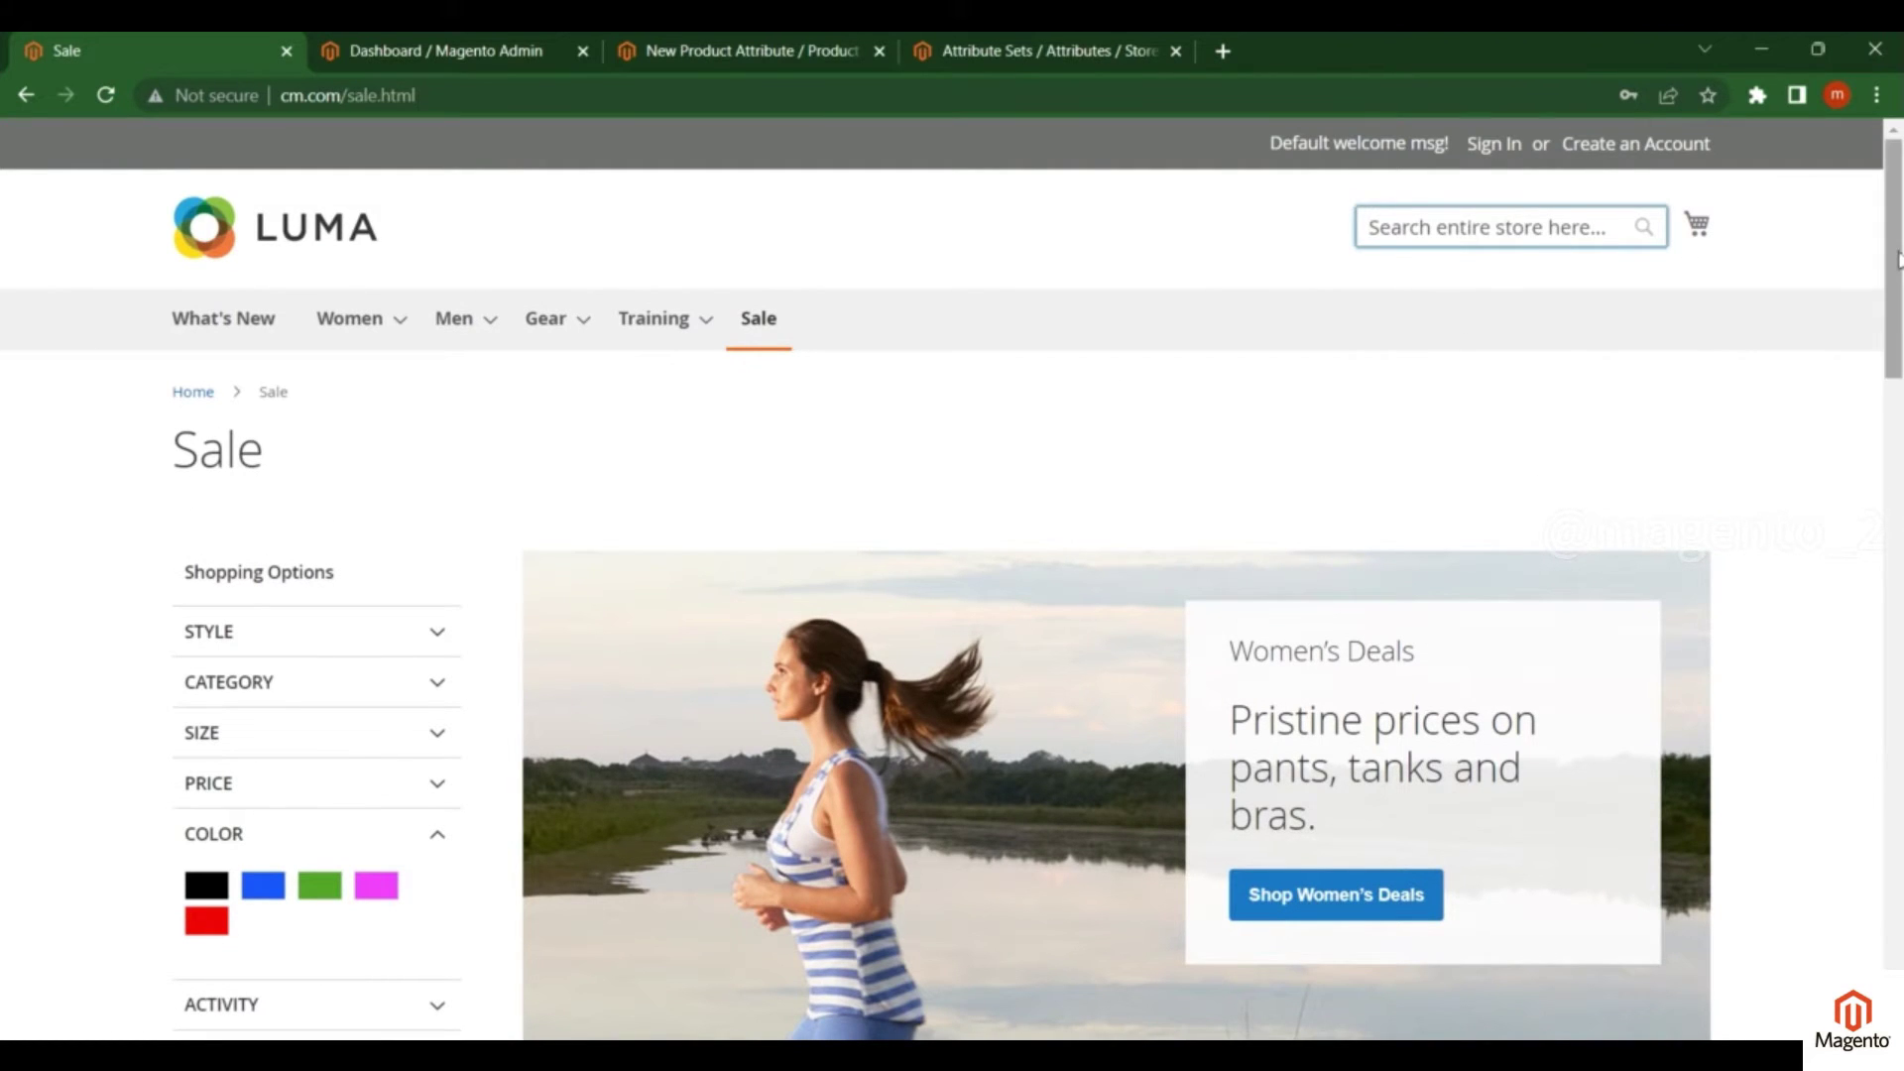
{"action": "scroll", "coordinate": [1547, 488], "scroll_direction": "down", "scroll_amount": 20}
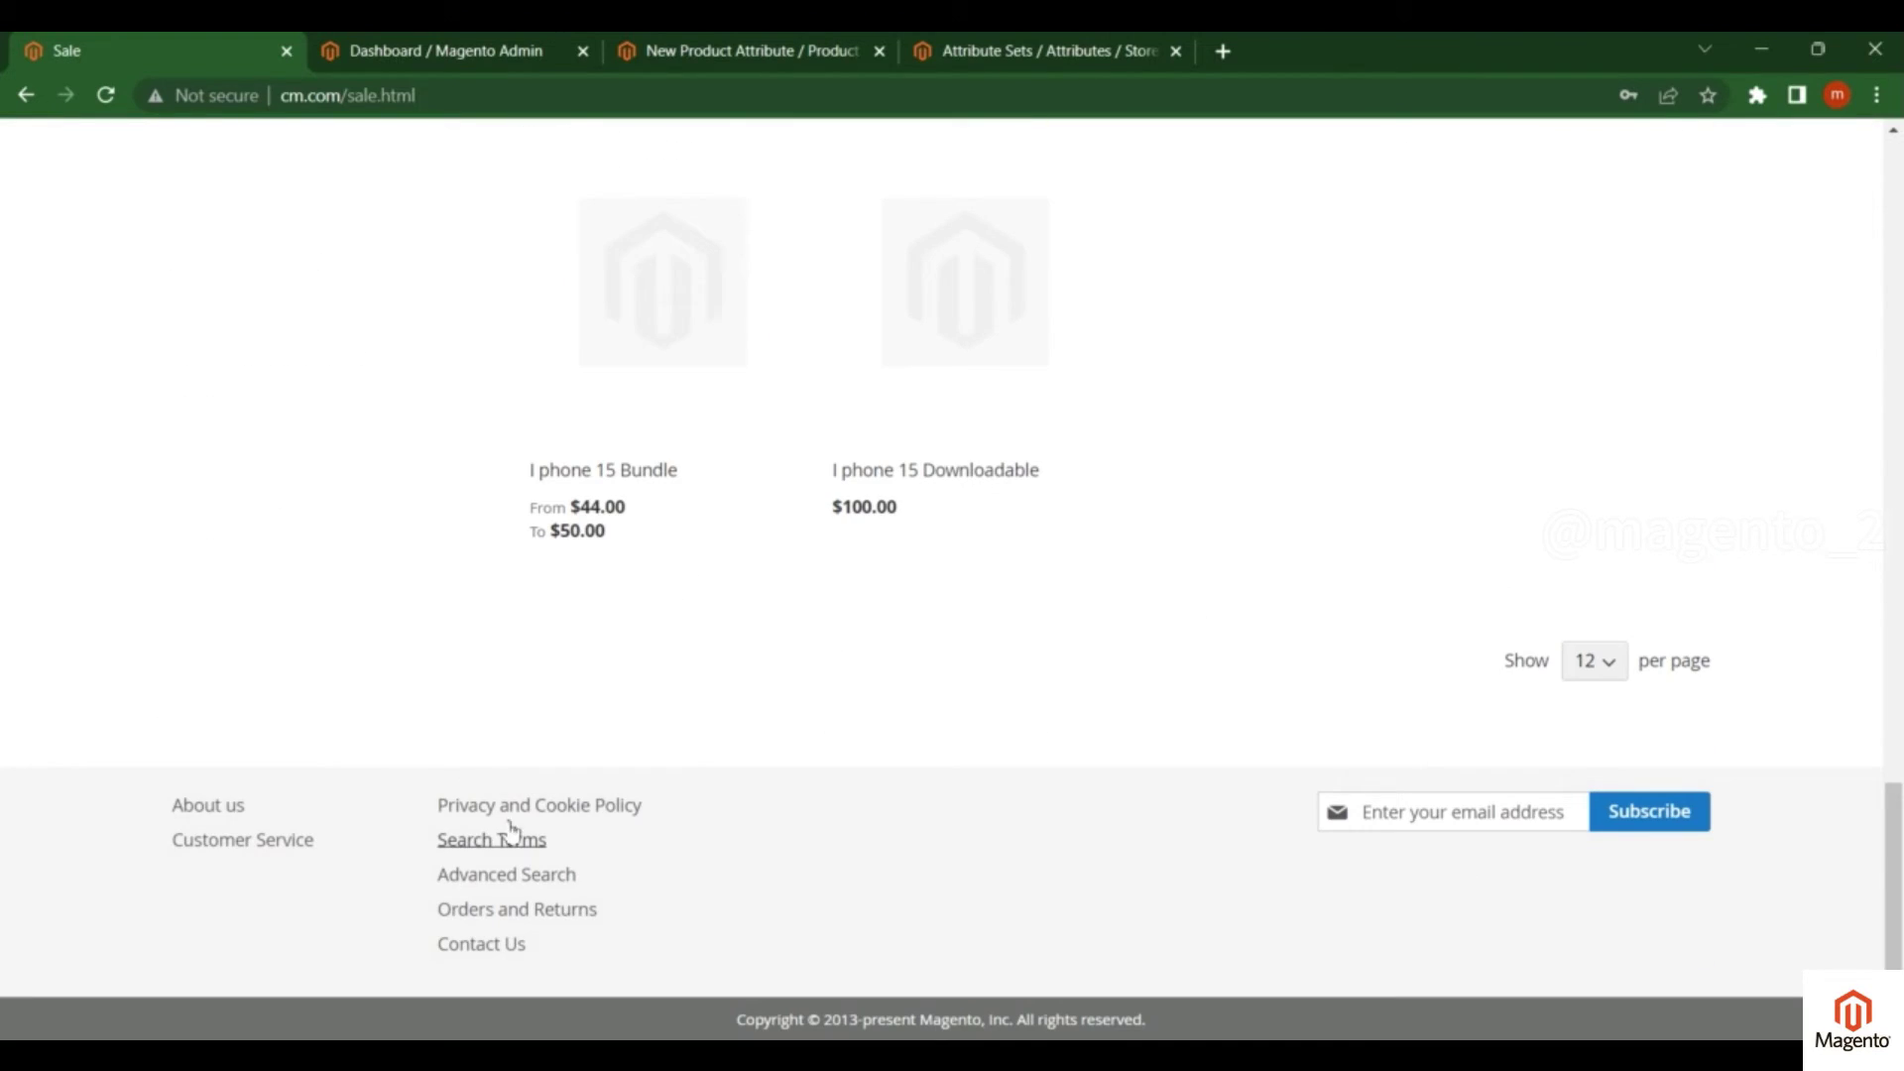
{"action": "middle_click", "coordinate": [489, 875]}
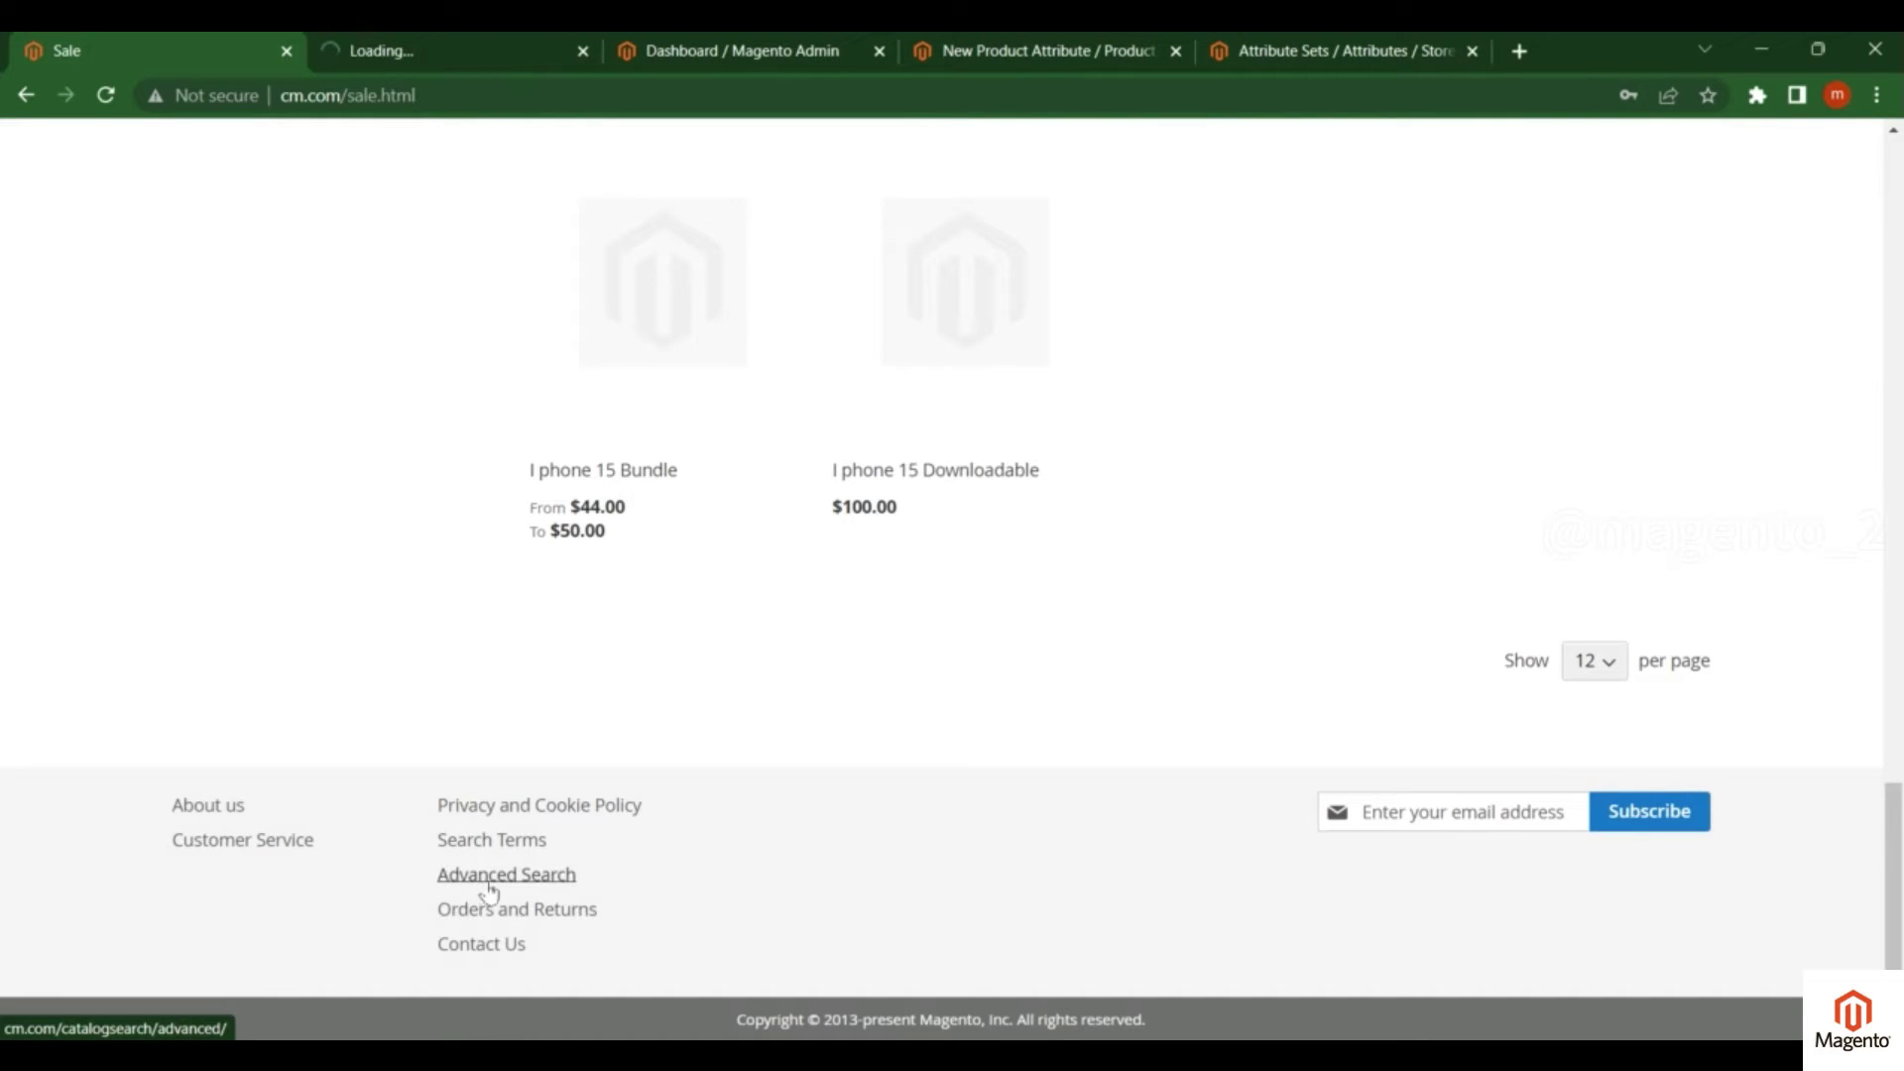
Step: Examine the storefront Advanced Search form, including the new Custom attribute options and the store search field, and return to the Sale page
{"action": "left_click", "coordinate": [488, 52]}
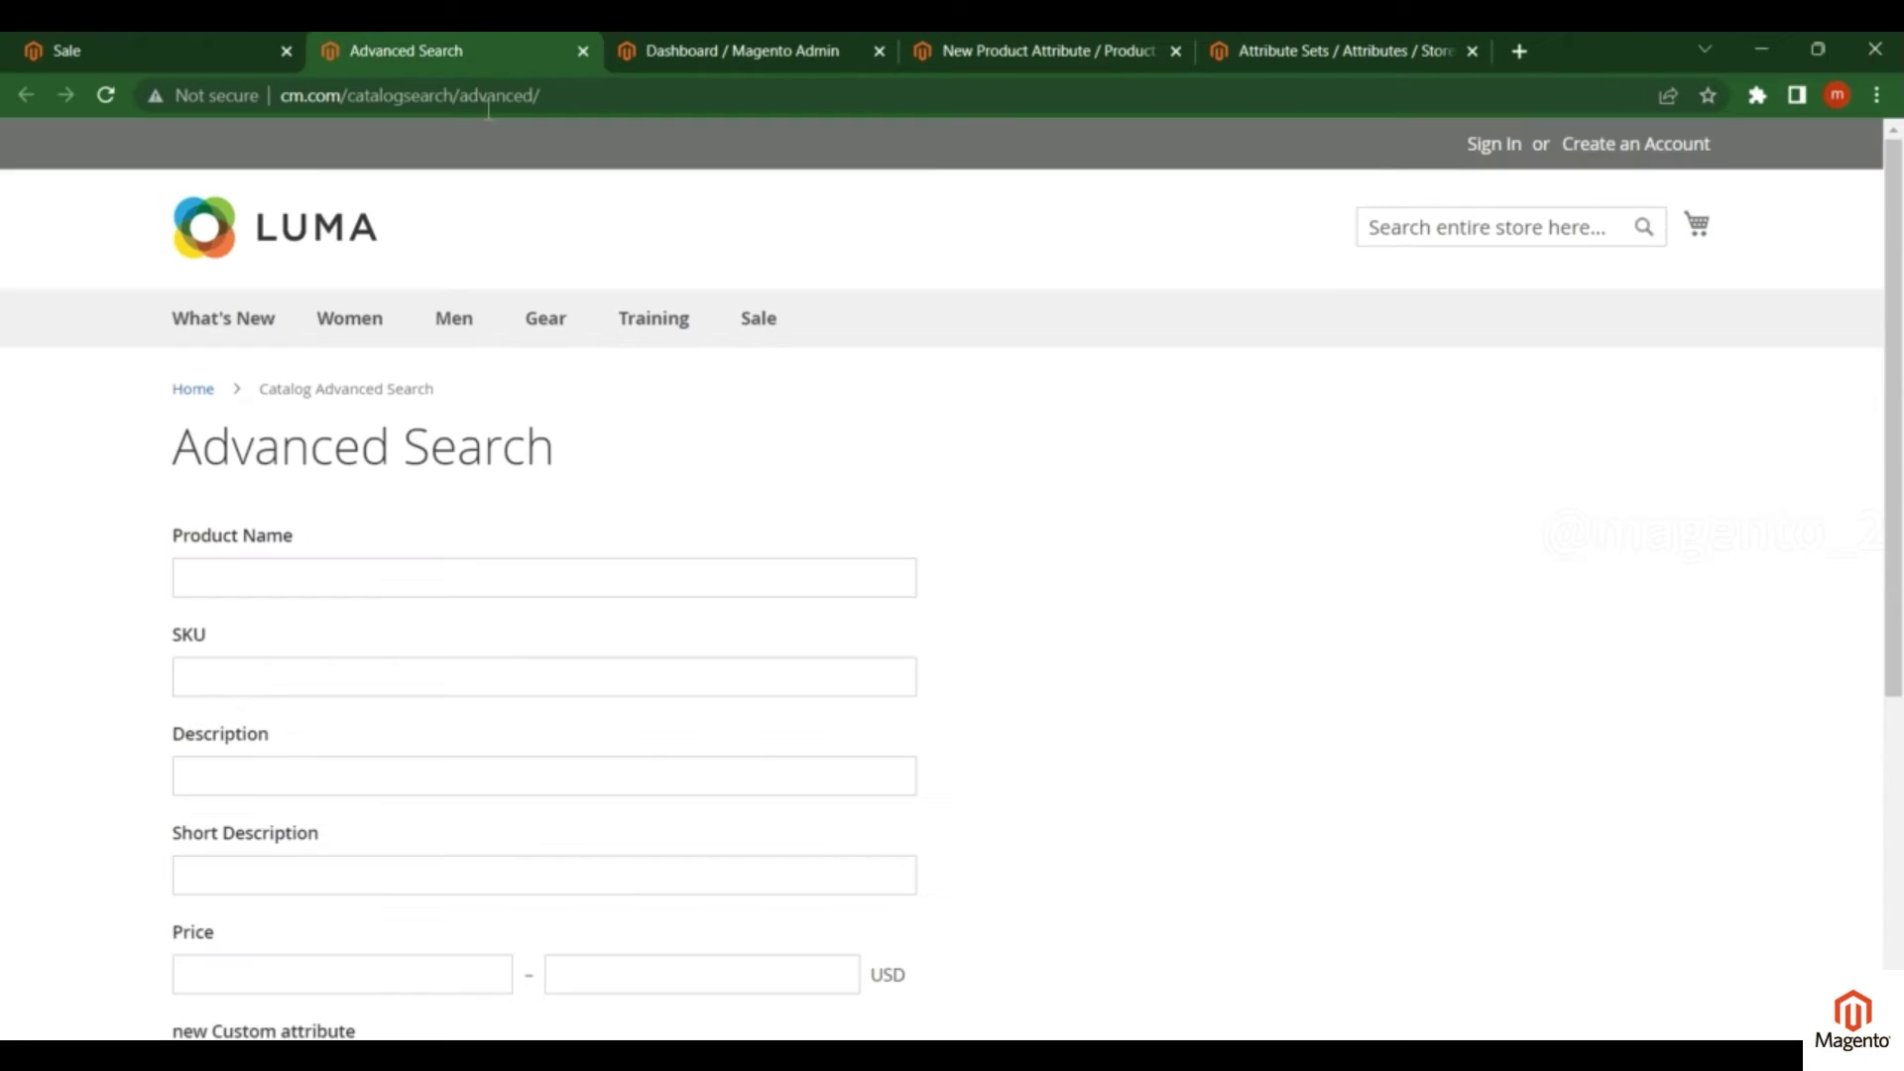
{"action": "scroll", "coordinate": [238, 496], "scroll_direction": "down", "scroll_amount": 4}
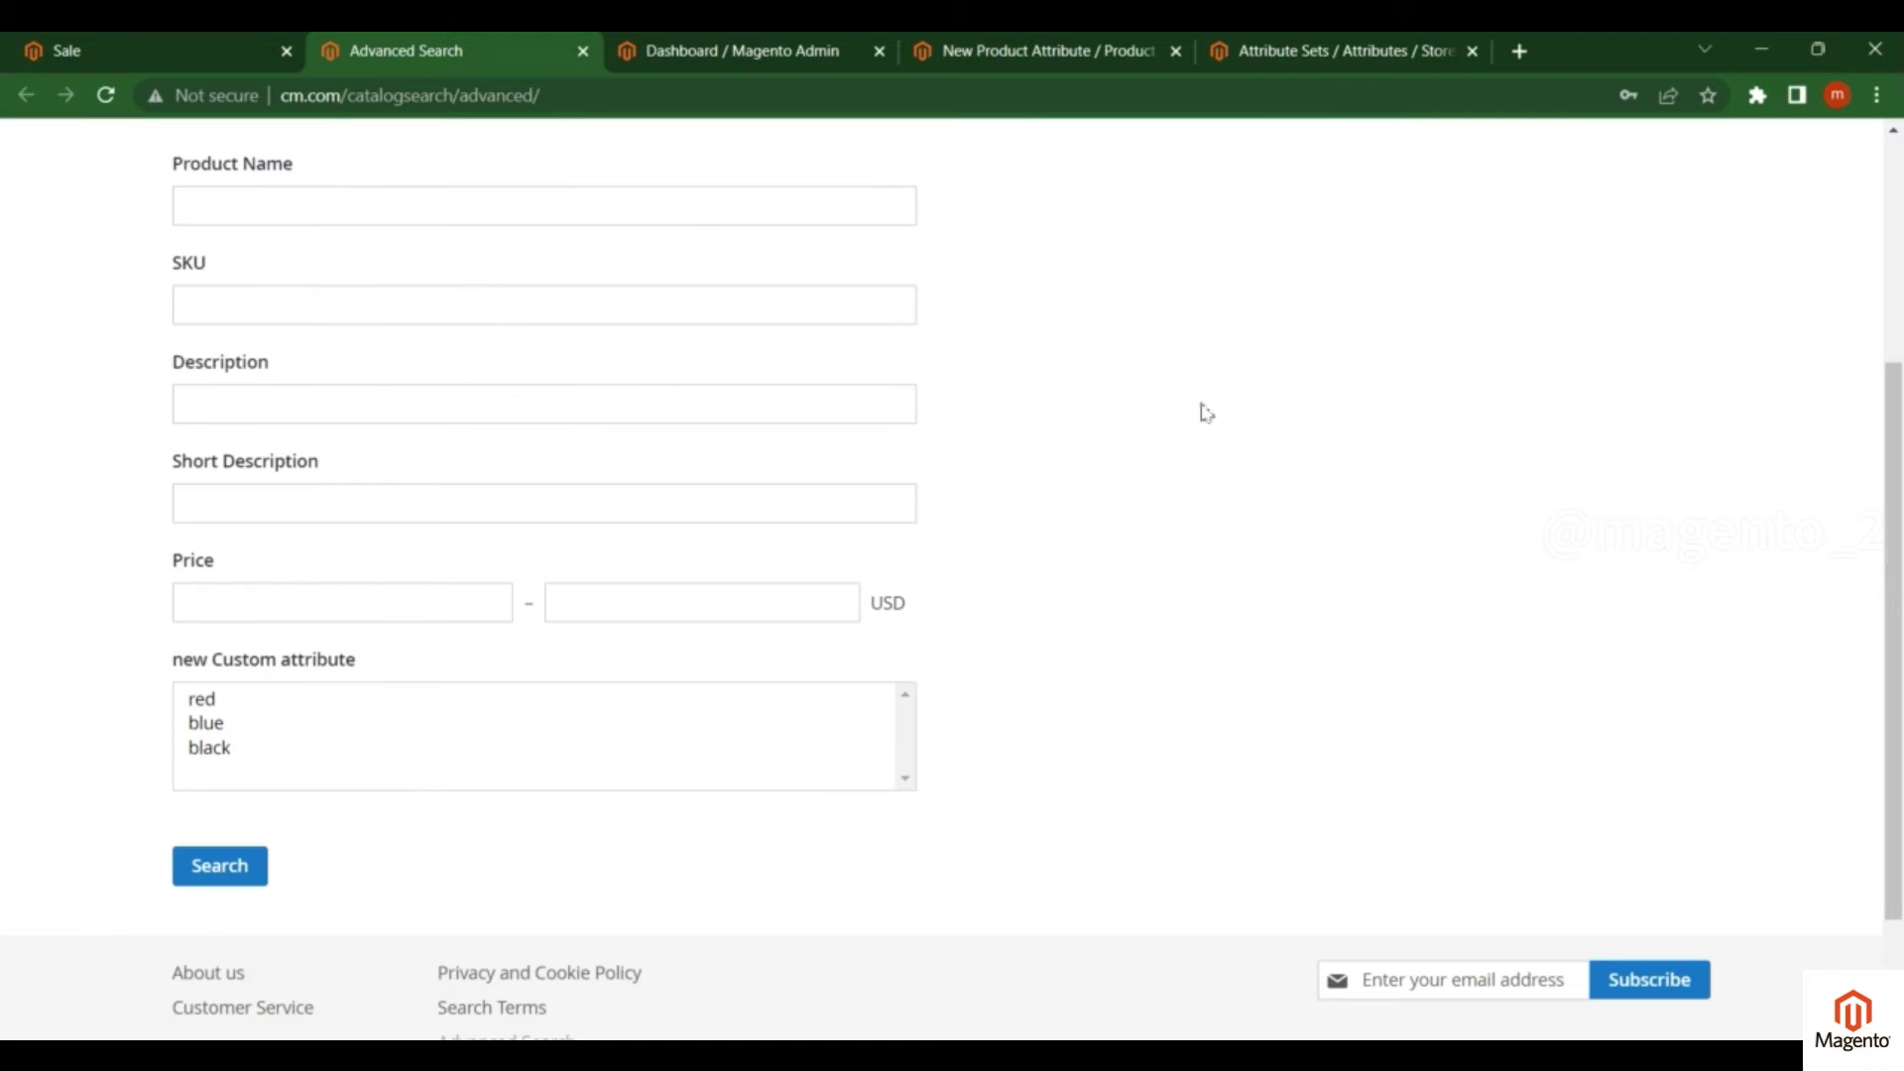
{"action": "scroll", "coordinate": [1259, 317], "scroll_direction": "up", "scroll_amount": 4}
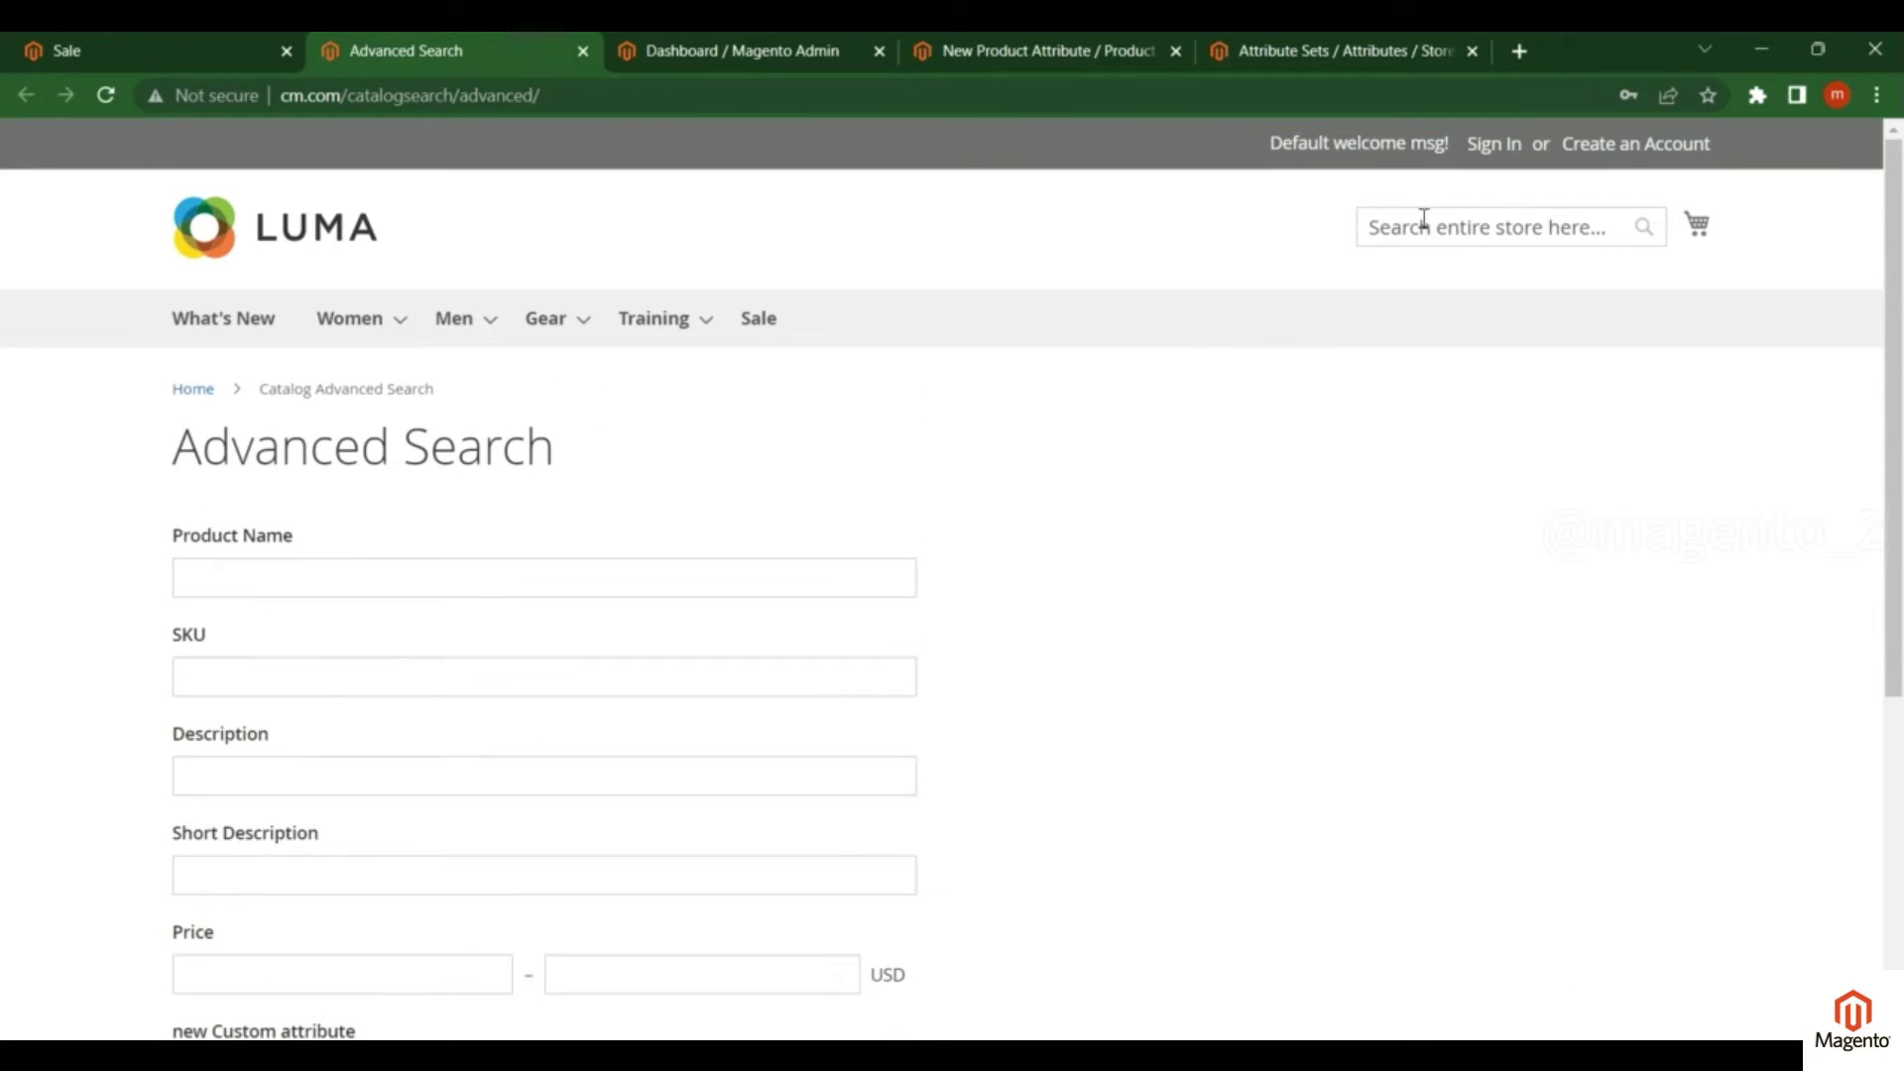
{"action": "left_click", "coordinate": [1463, 224]}
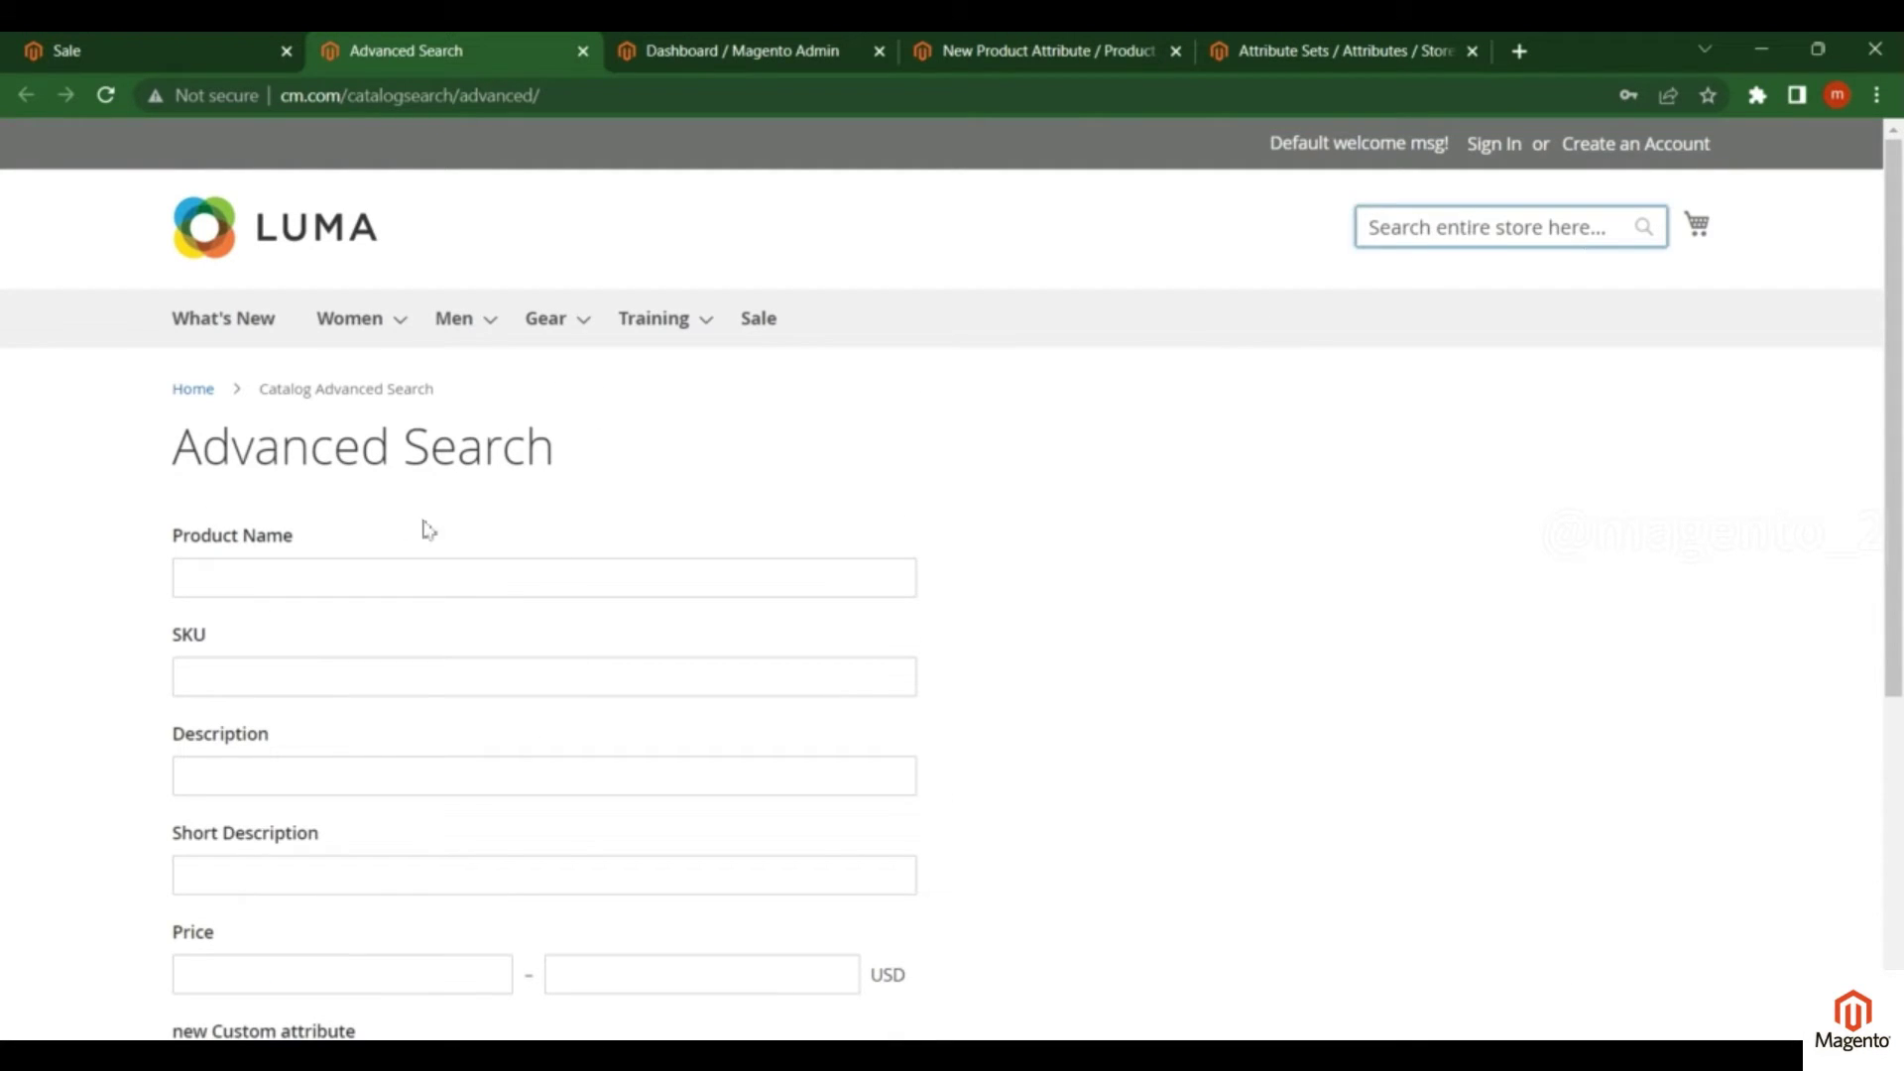
{"action": "scroll", "coordinate": [429, 531], "scroll_direction": "down", "scroll_amount": 4}
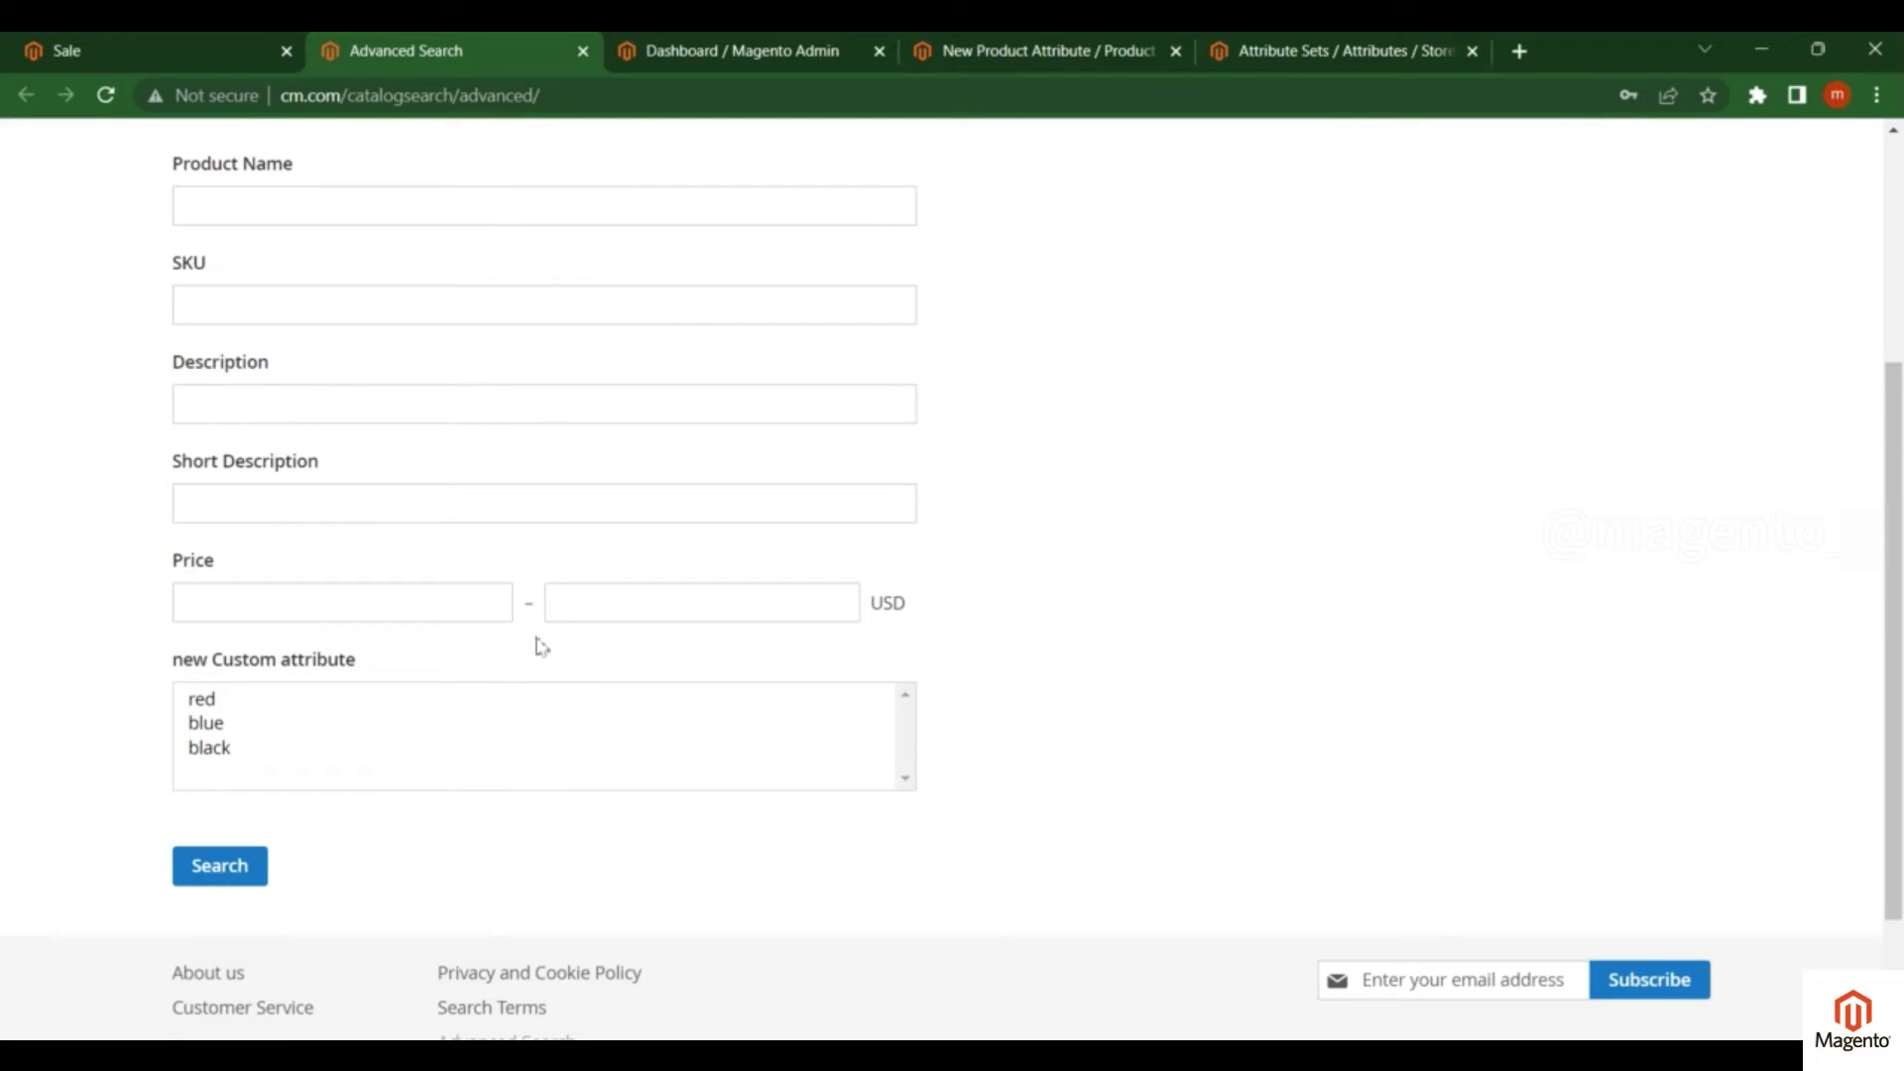
{"action": "left_click", "coordinate": [137, 35]}
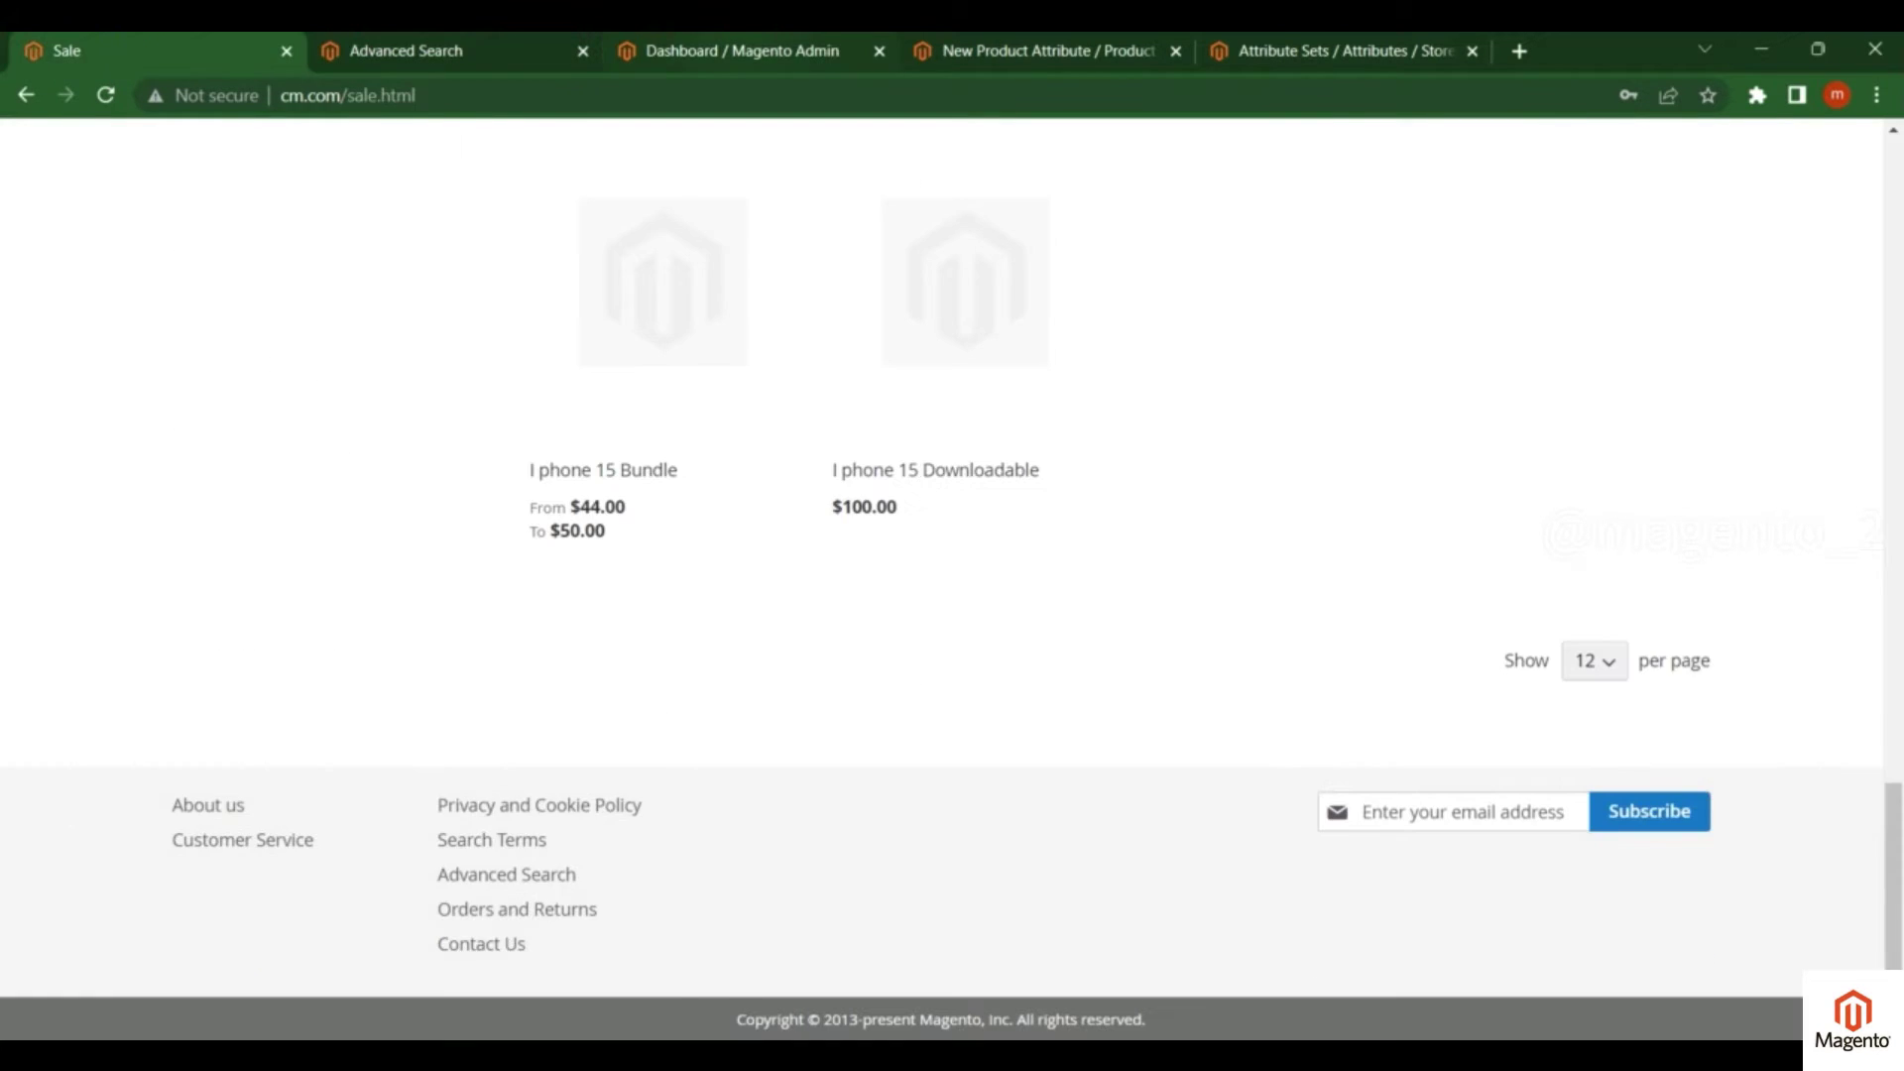
Step: In the new attribute's storefront properties, set Use in Layered Navigation to Filterable (with results) and Use in Search Results Layered Navigation to Yes
{"action": "left_click", "coordinate": [1032, 50]}
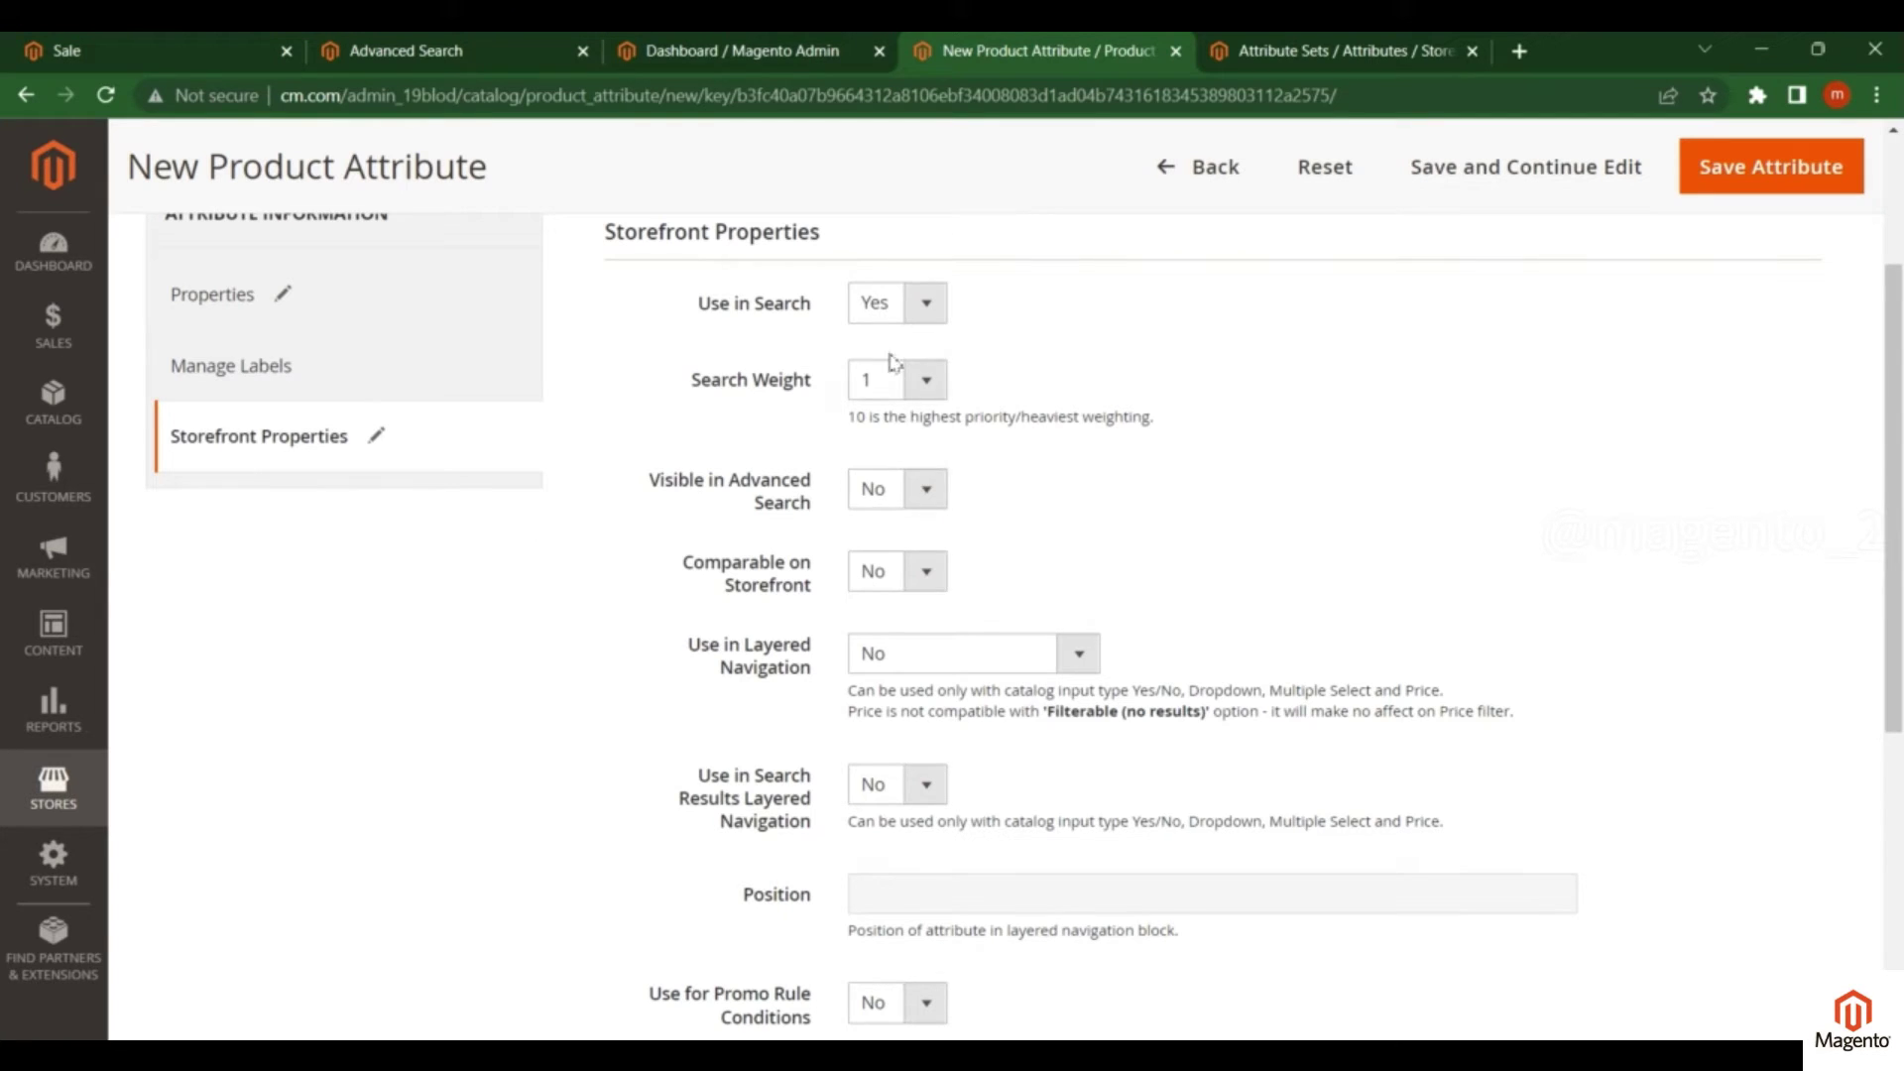
{"action": "scroll", "coordinate": [880, 426], "scroll_direction": "down", "scroll_amount": 3}
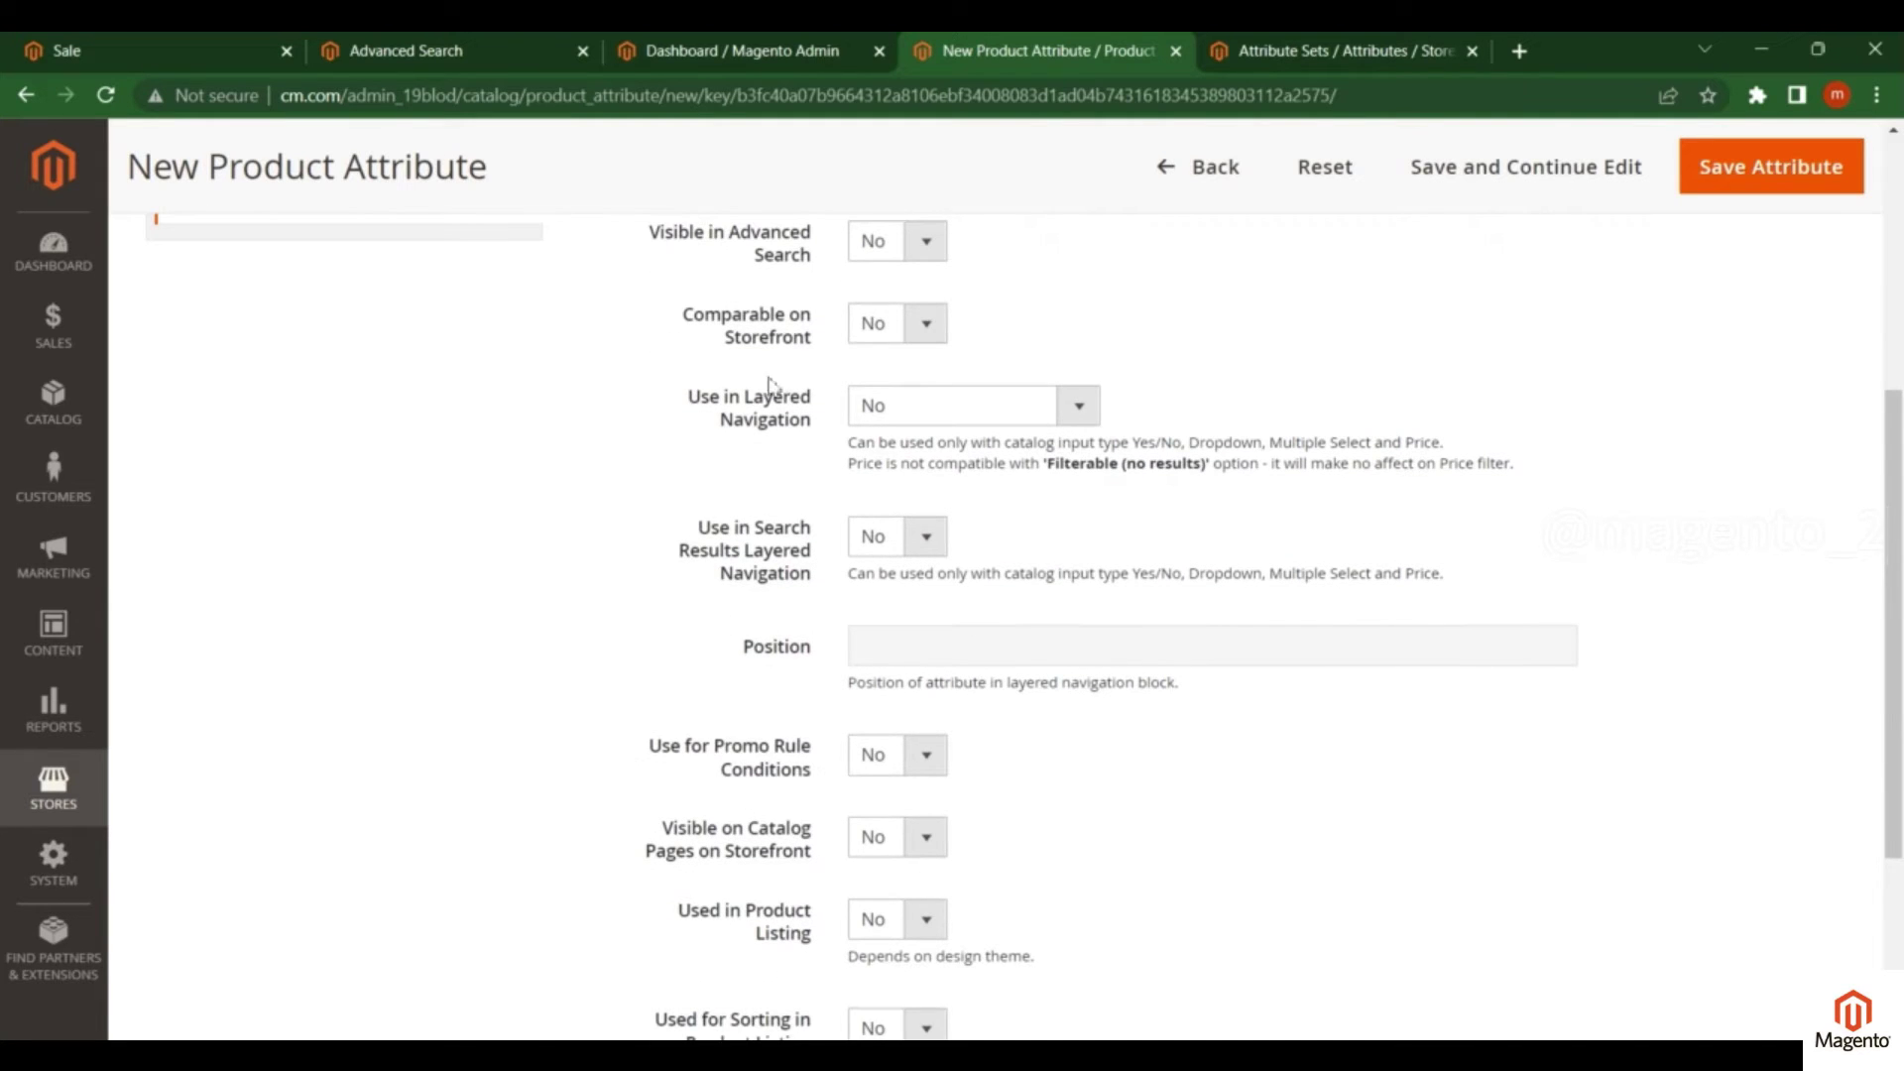
{"action": "left_click_drag", "start_coordinate": [680, 396], "coordinate": [829, 432]}
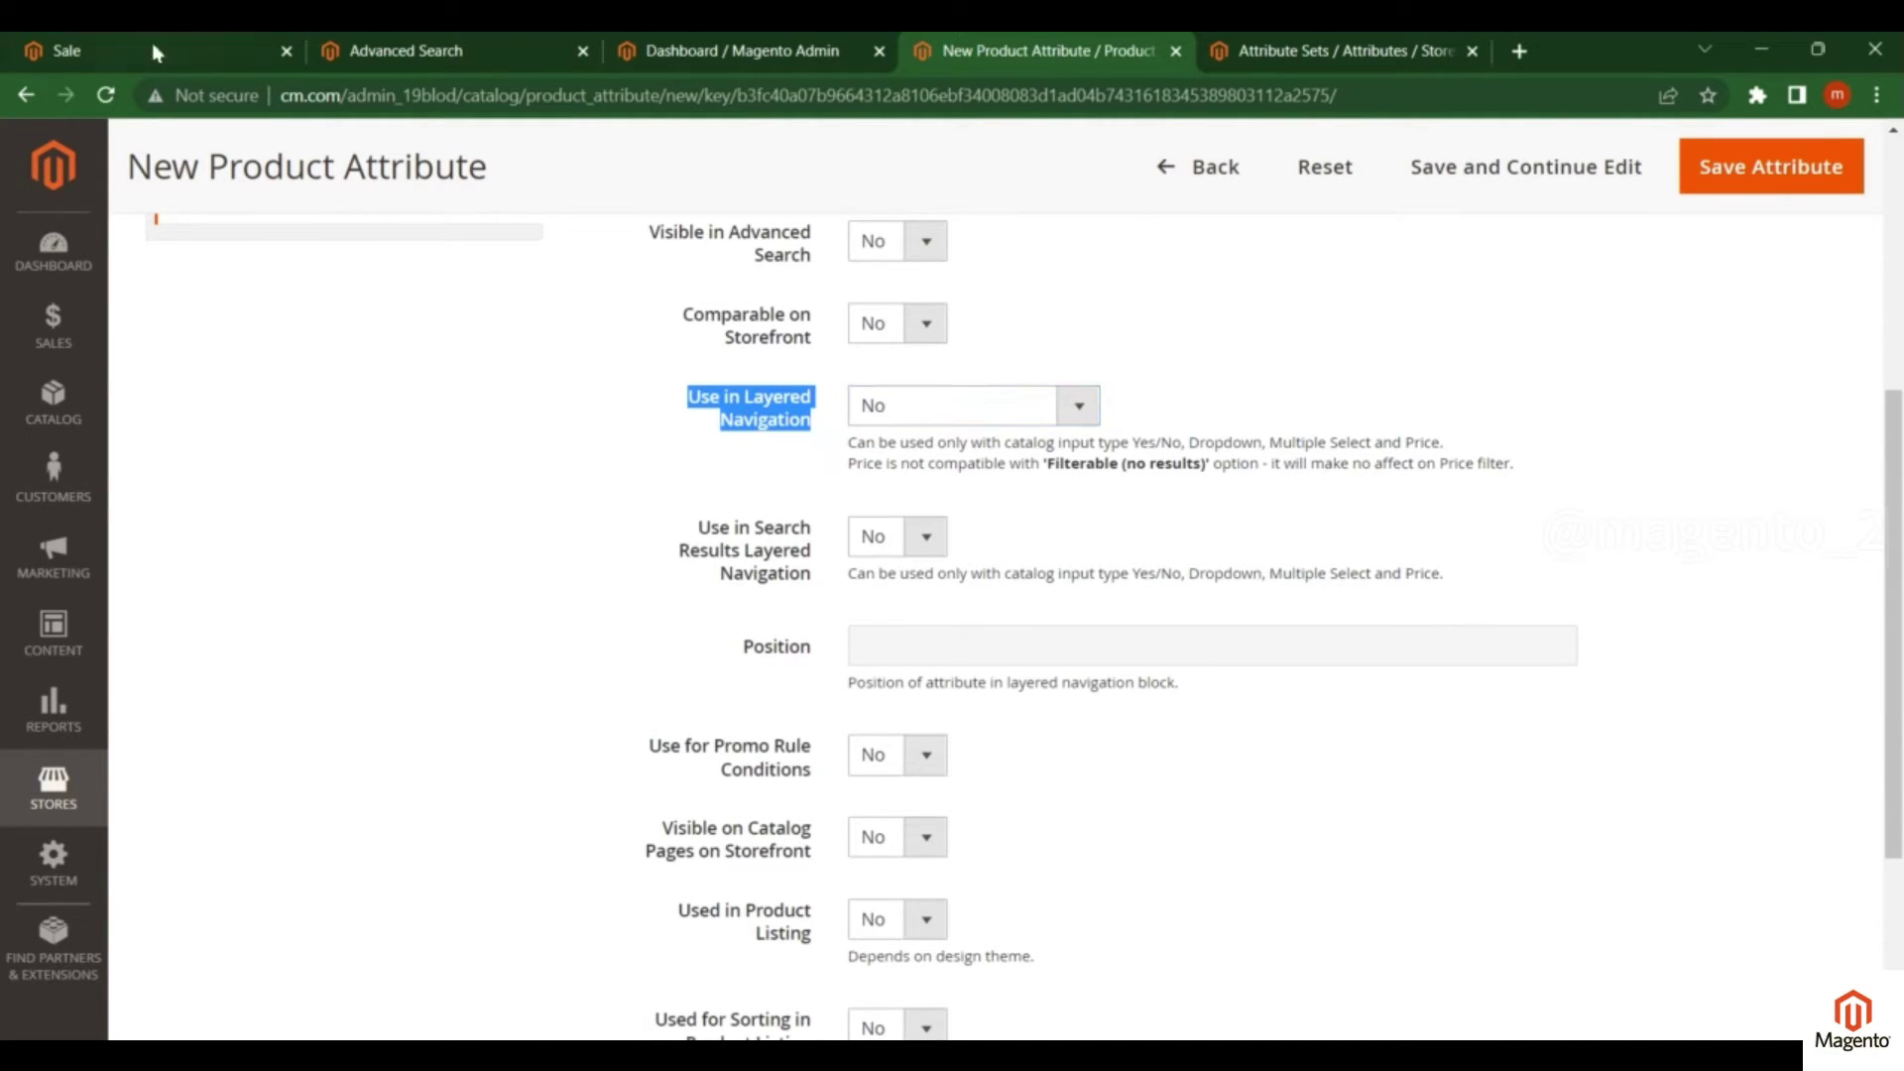
{"action": "left_click", "coordinate": [932, 407]}
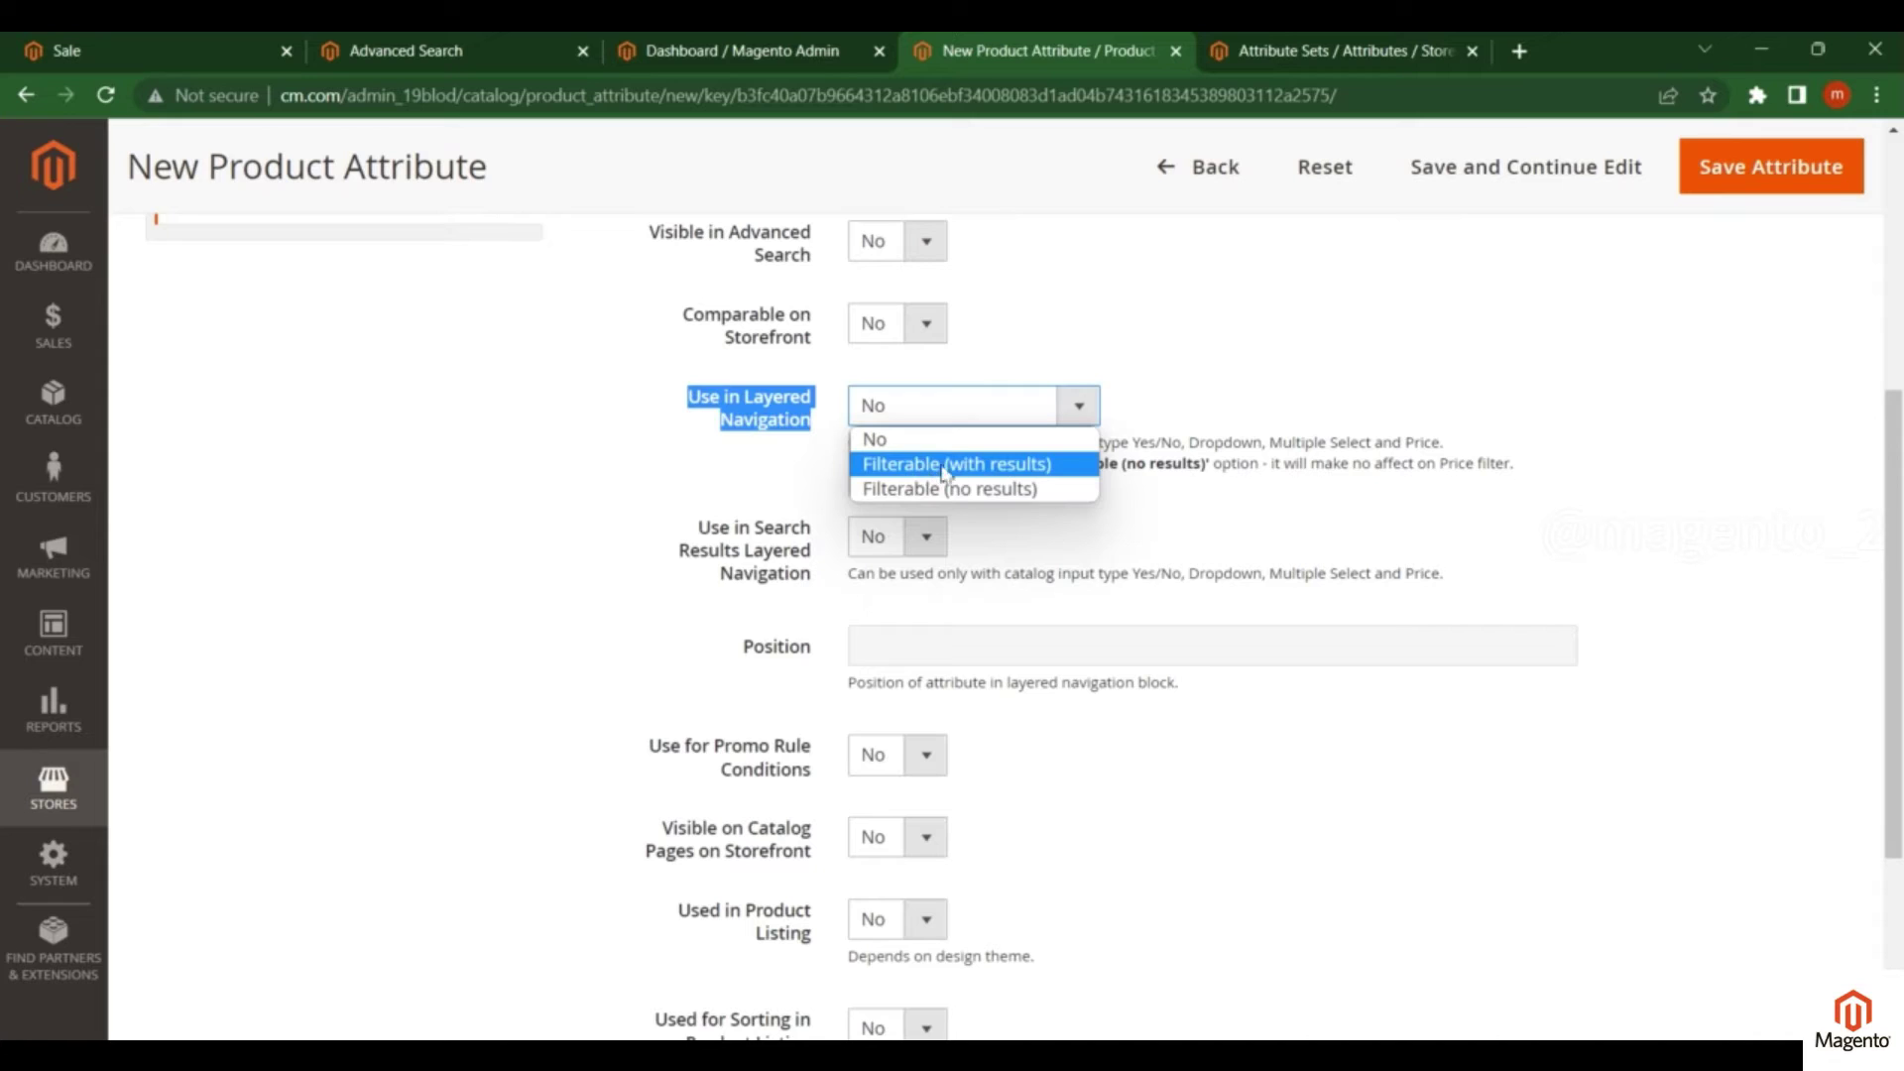
{"action": "left_click", "coordinate": [948, 464]}
{"action": "left_click", "coordinate": [958, 407]}
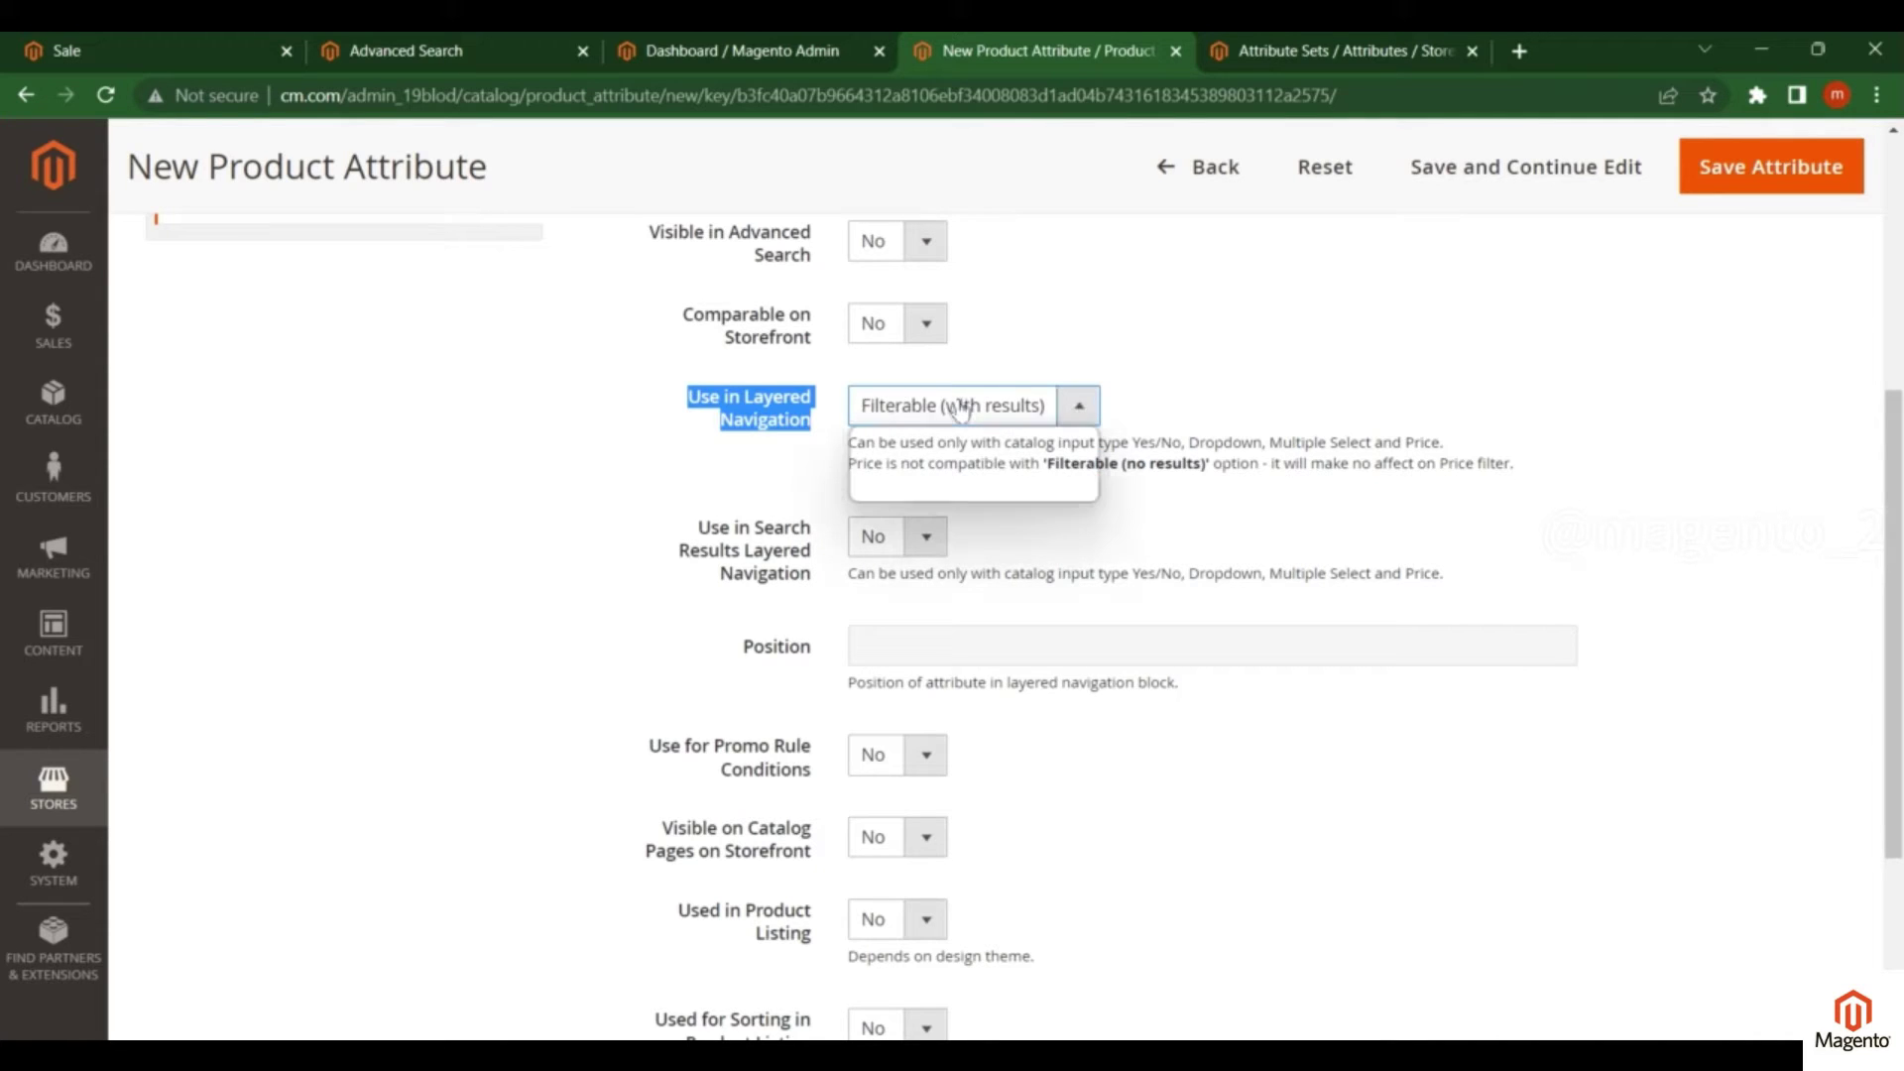
{"action": "left_click", "coordinate": [959, 408]}
Step: Set Use for Promo Rule Conditions to Yes and look at the price rule entries among the Marketing promotions
{"action": "scroll", "coordinate": [893, 402], "scroll_direction": "down", "scroll_amount": 3}
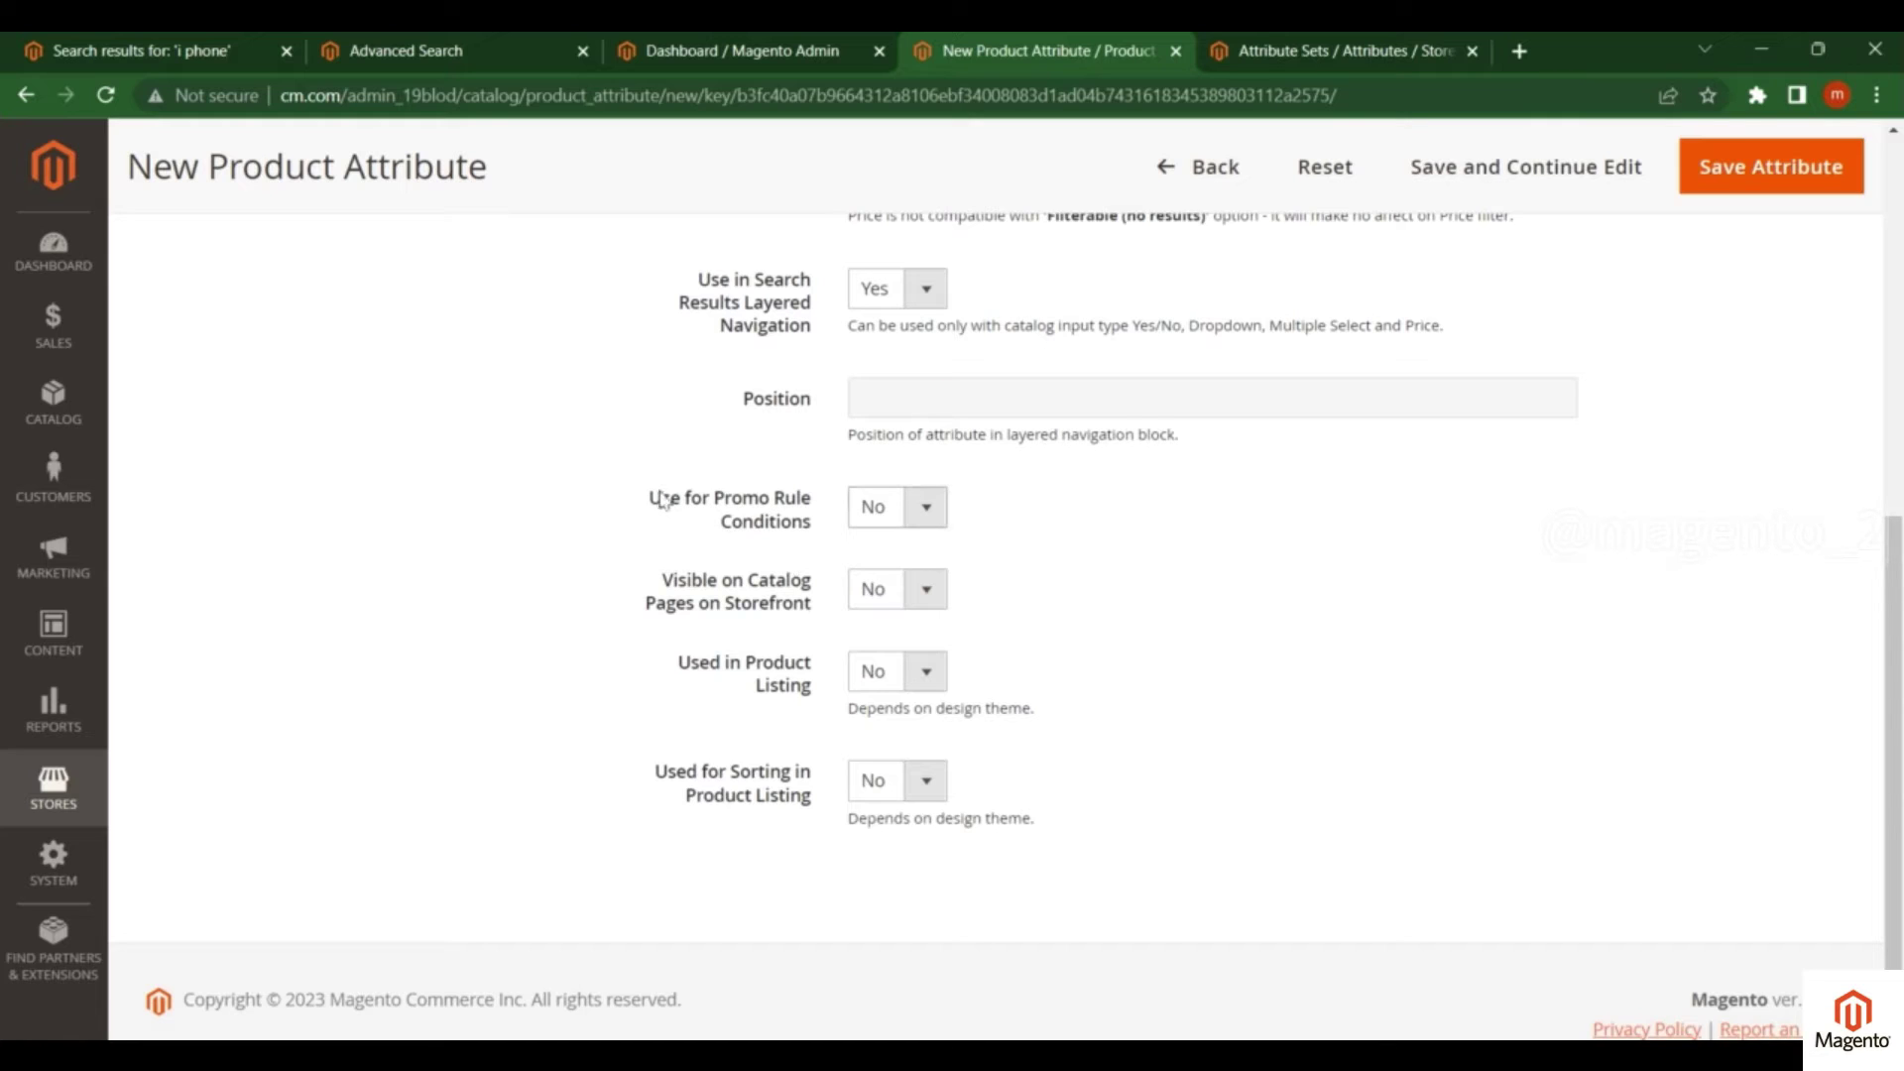
{"action": "left_click_drag", "start_coordinate": [655, 508], "coordinate": [819, 541]}
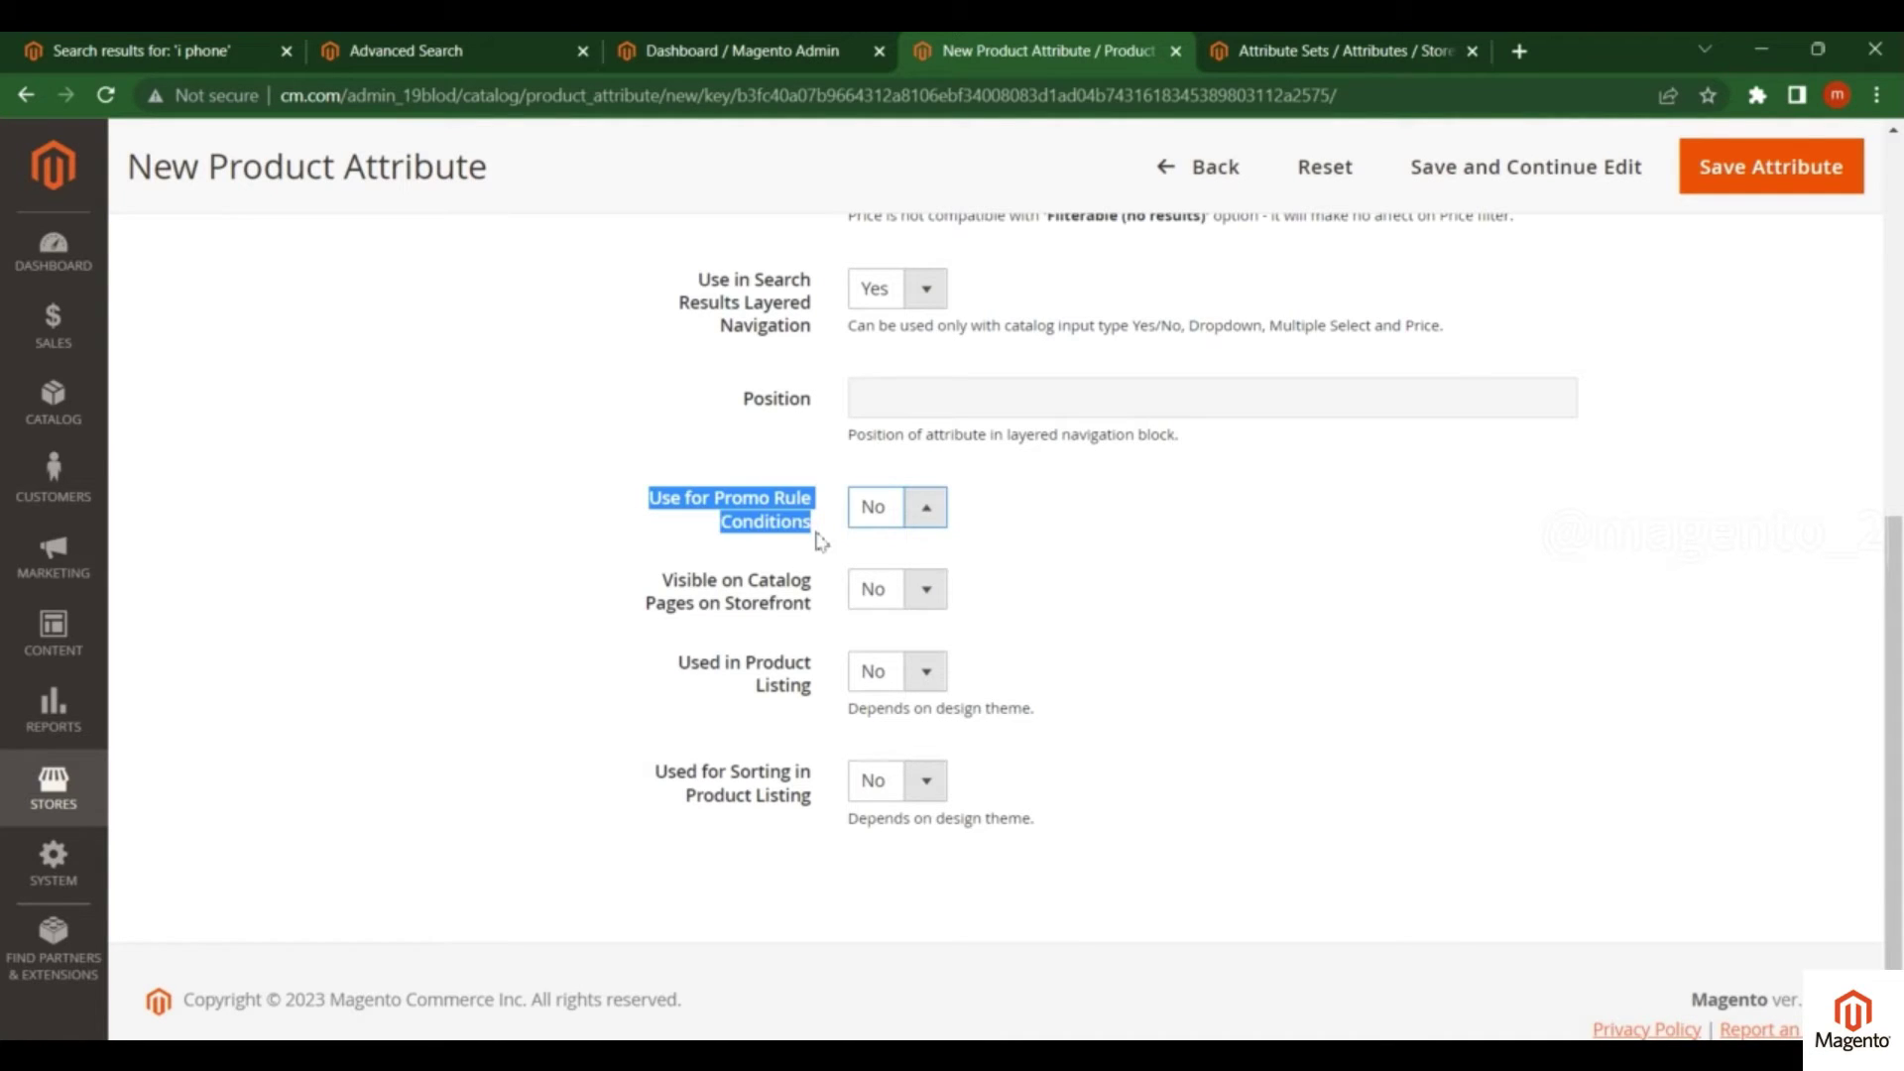
{"action": "key", "text": "Up"}
{"action": "scroll", "coordinate": [825, 448], "scroll_direction": "down", "scroll_amount": 1}
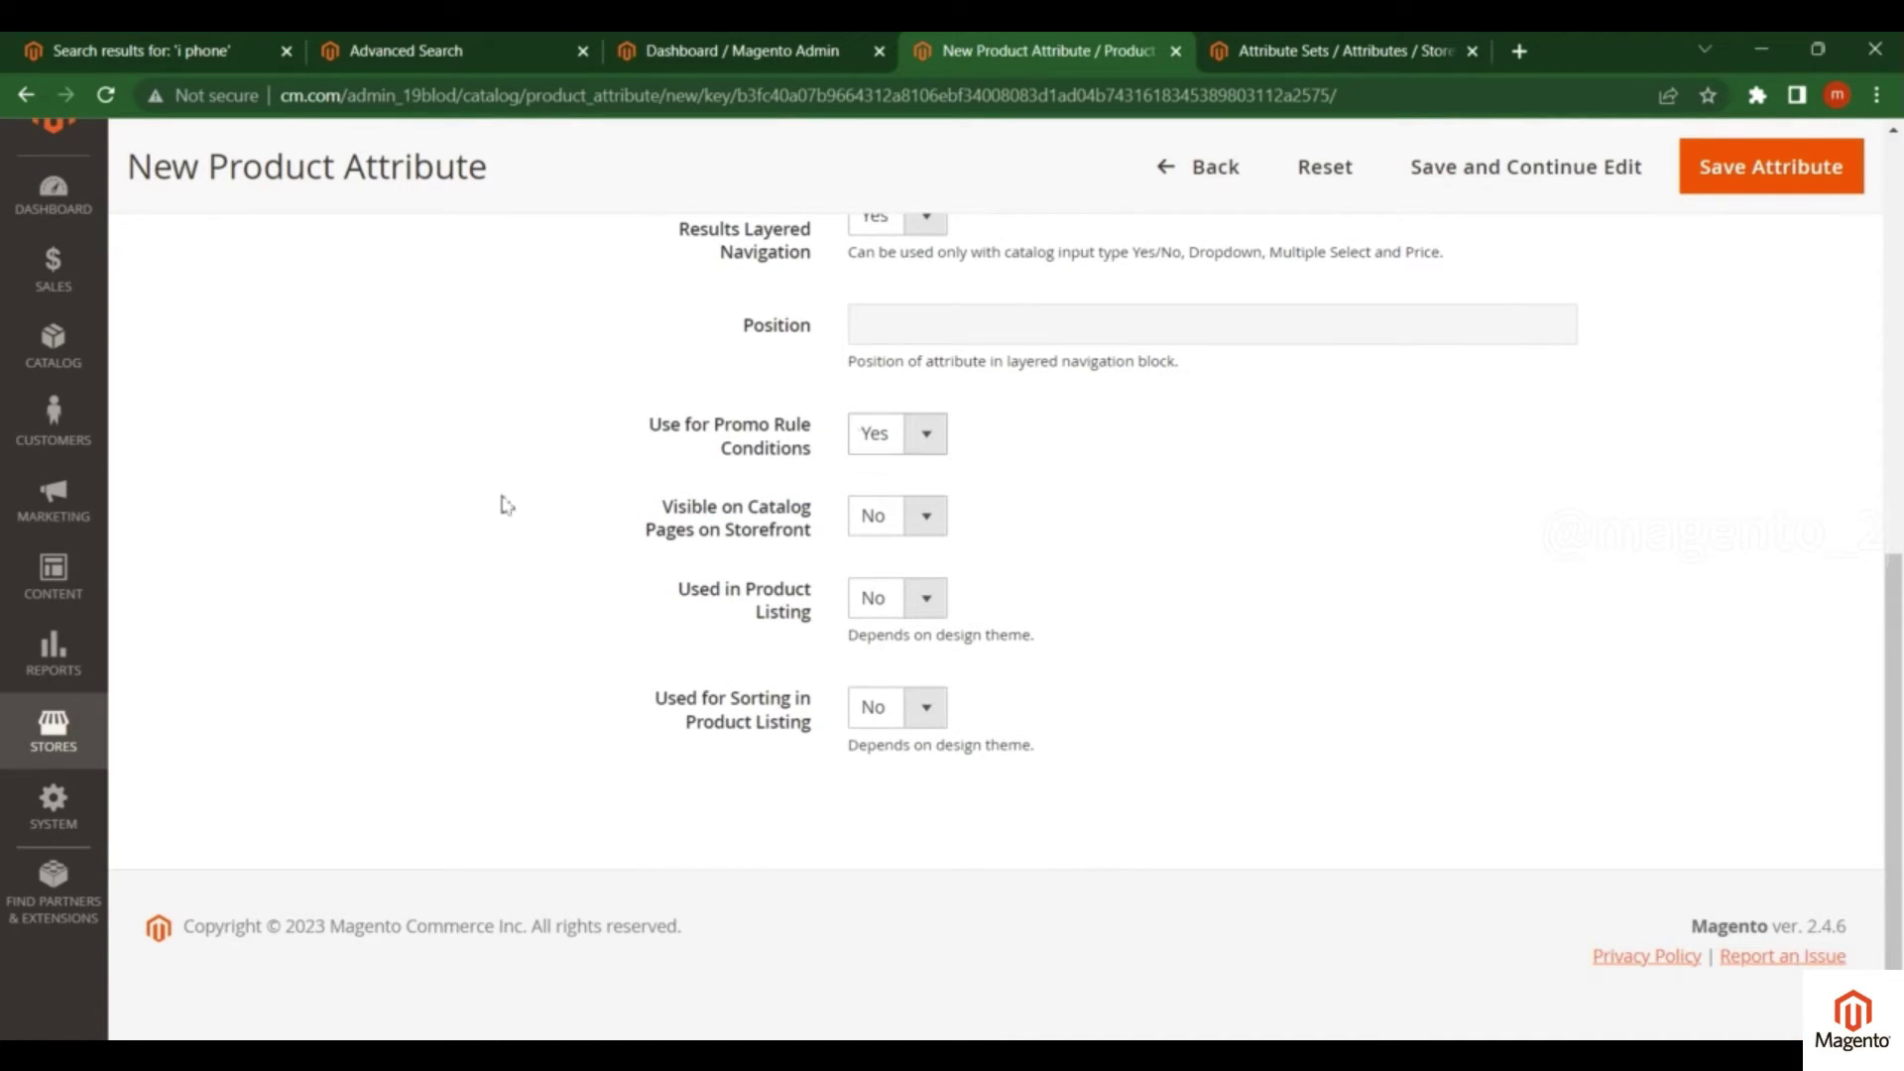
{"action": "left_click", "coordinate": [59, 501]}
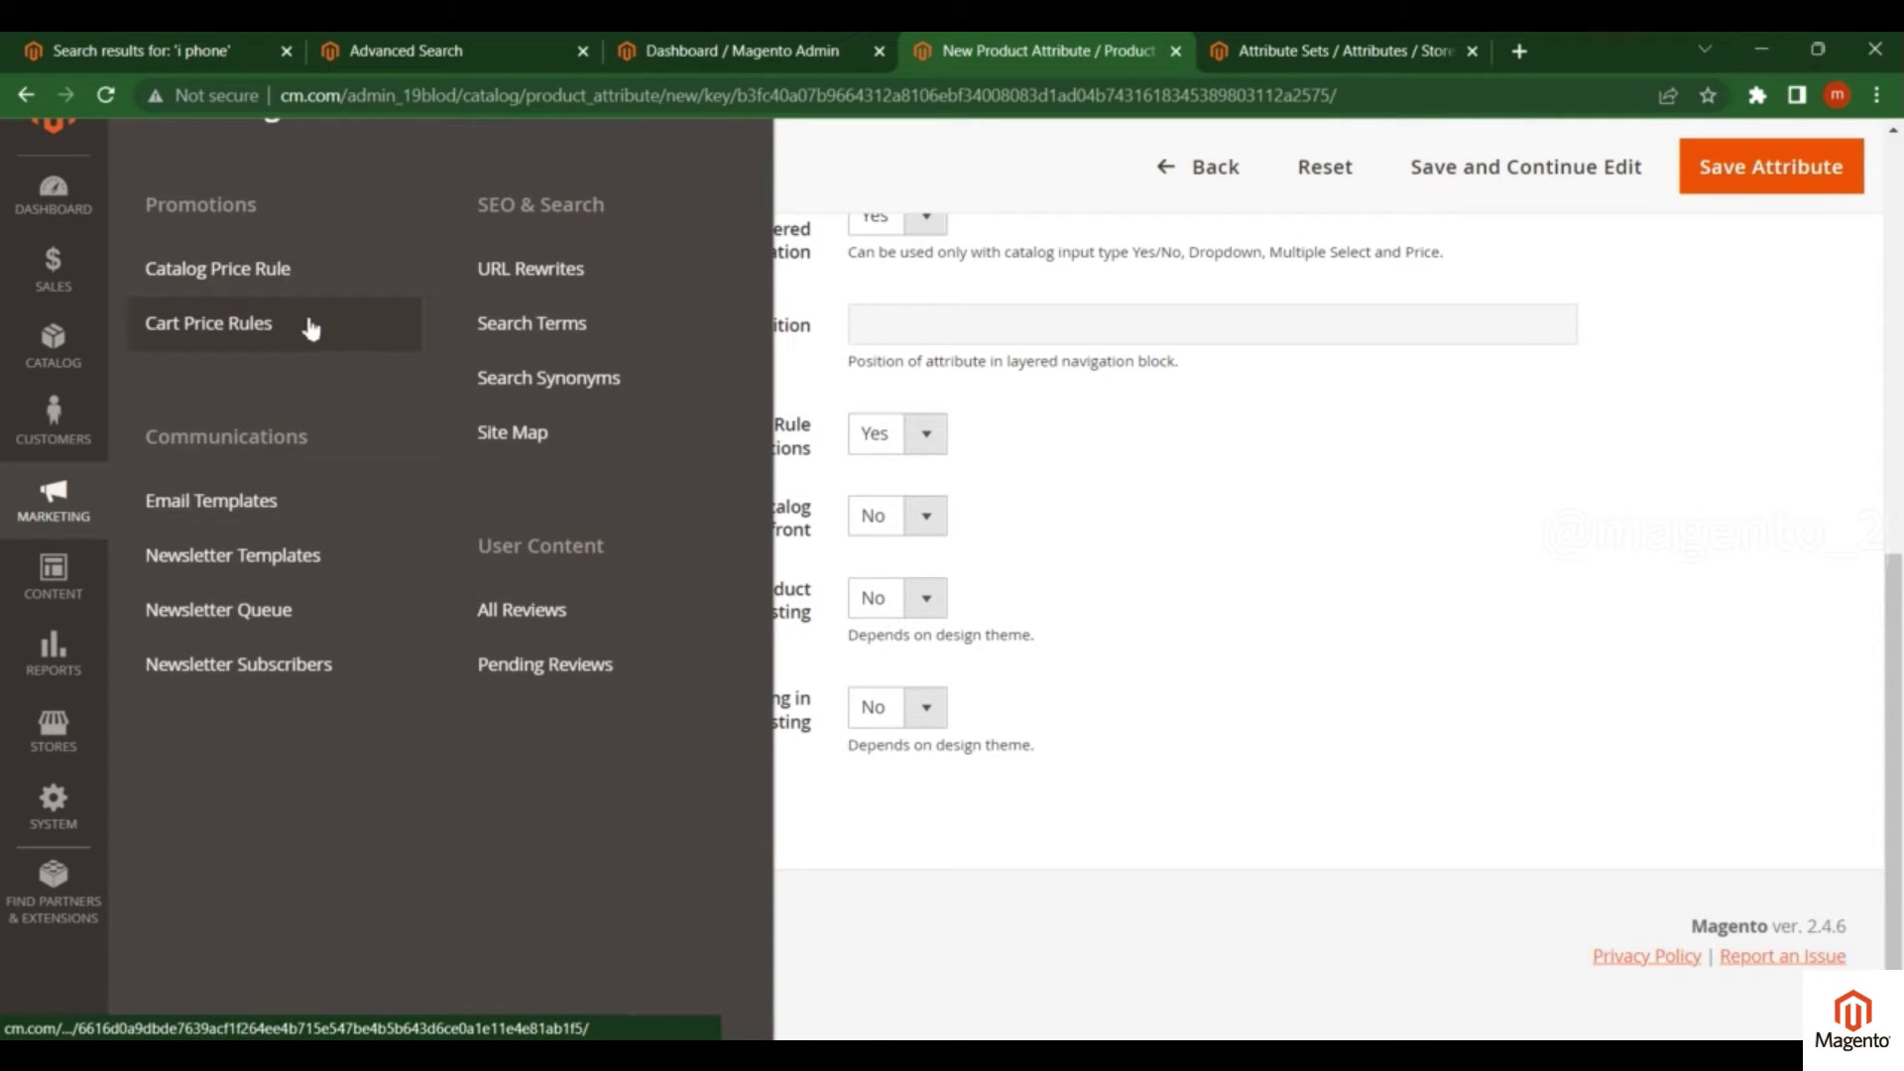
{"action": "left_click", "coordinate": [1174, 455]}
Step: Review Visible on Catalog Pages on Storefront, and set Used in Product Listing and Used for Sorting in Product Listing to Yes
{"action": "triple_click", "coordinate": [833, 483]}
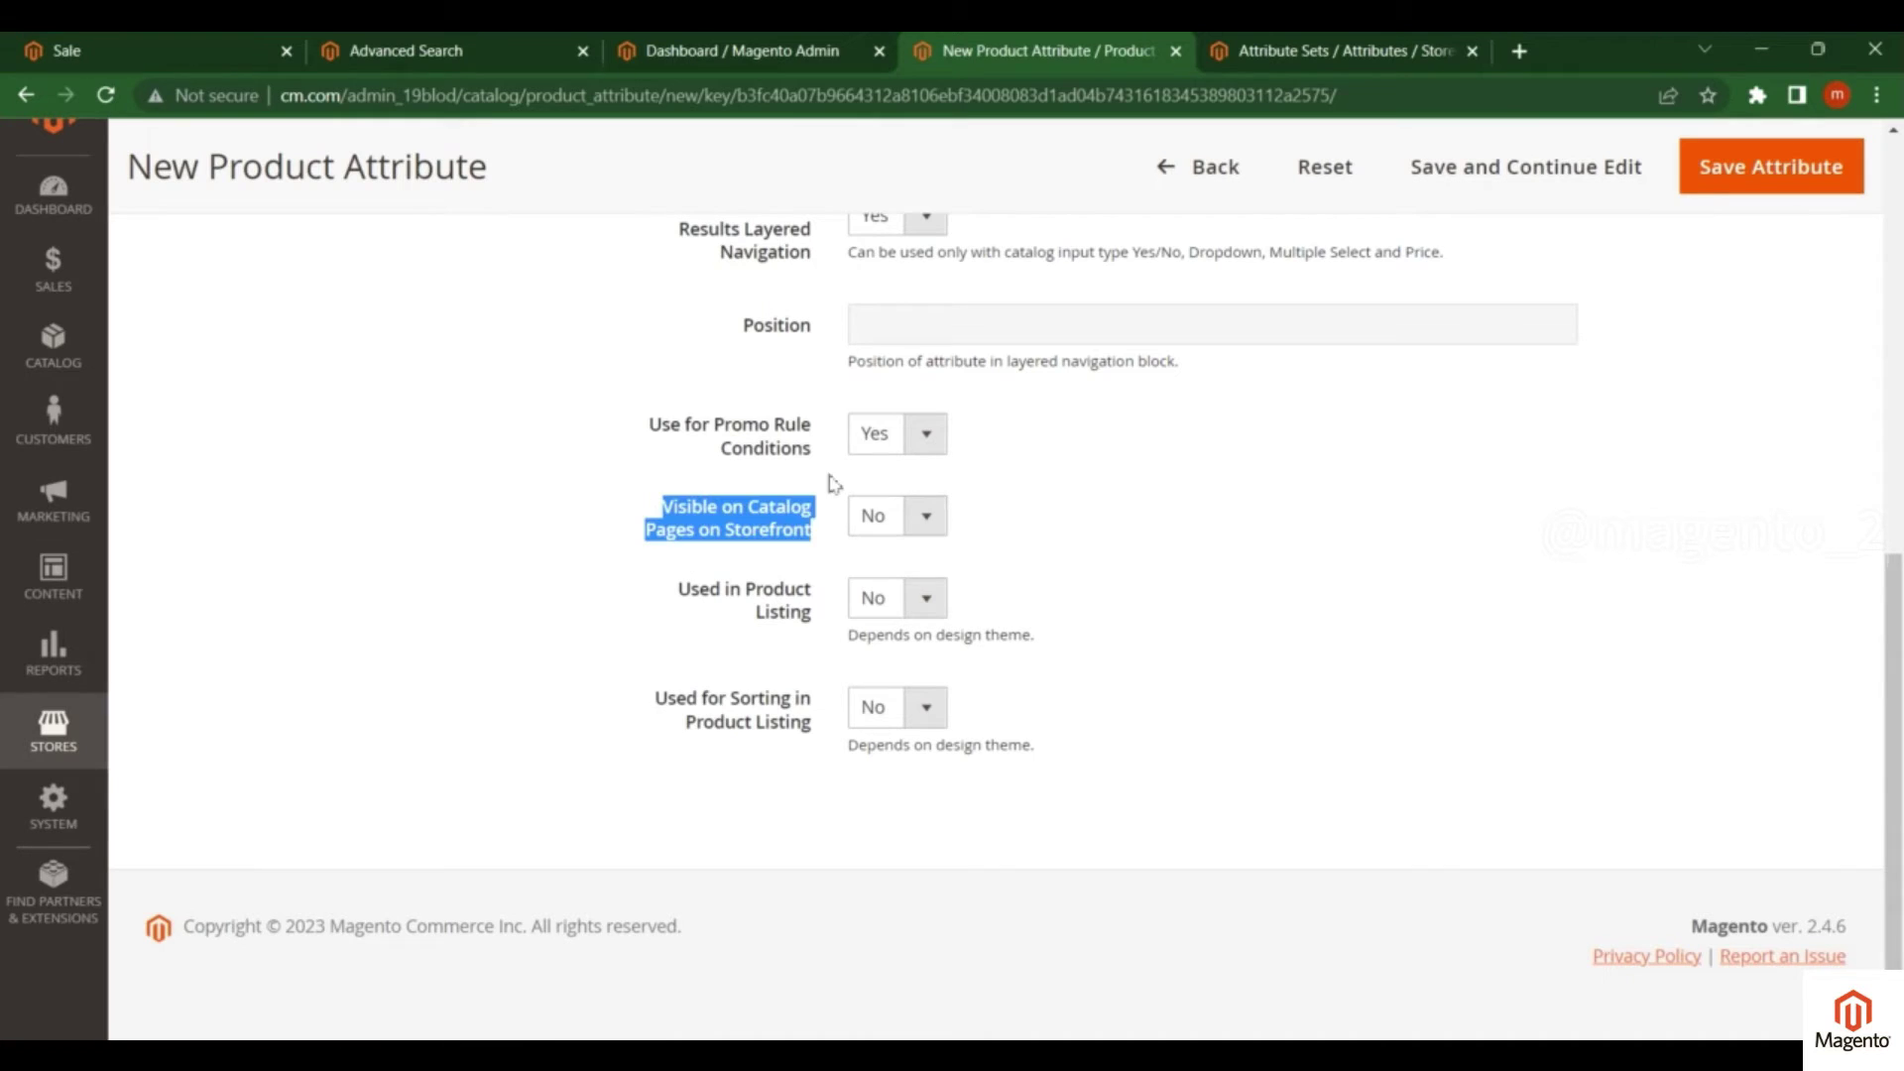
{"action": "left_click", "coordinate": [566, 515]}
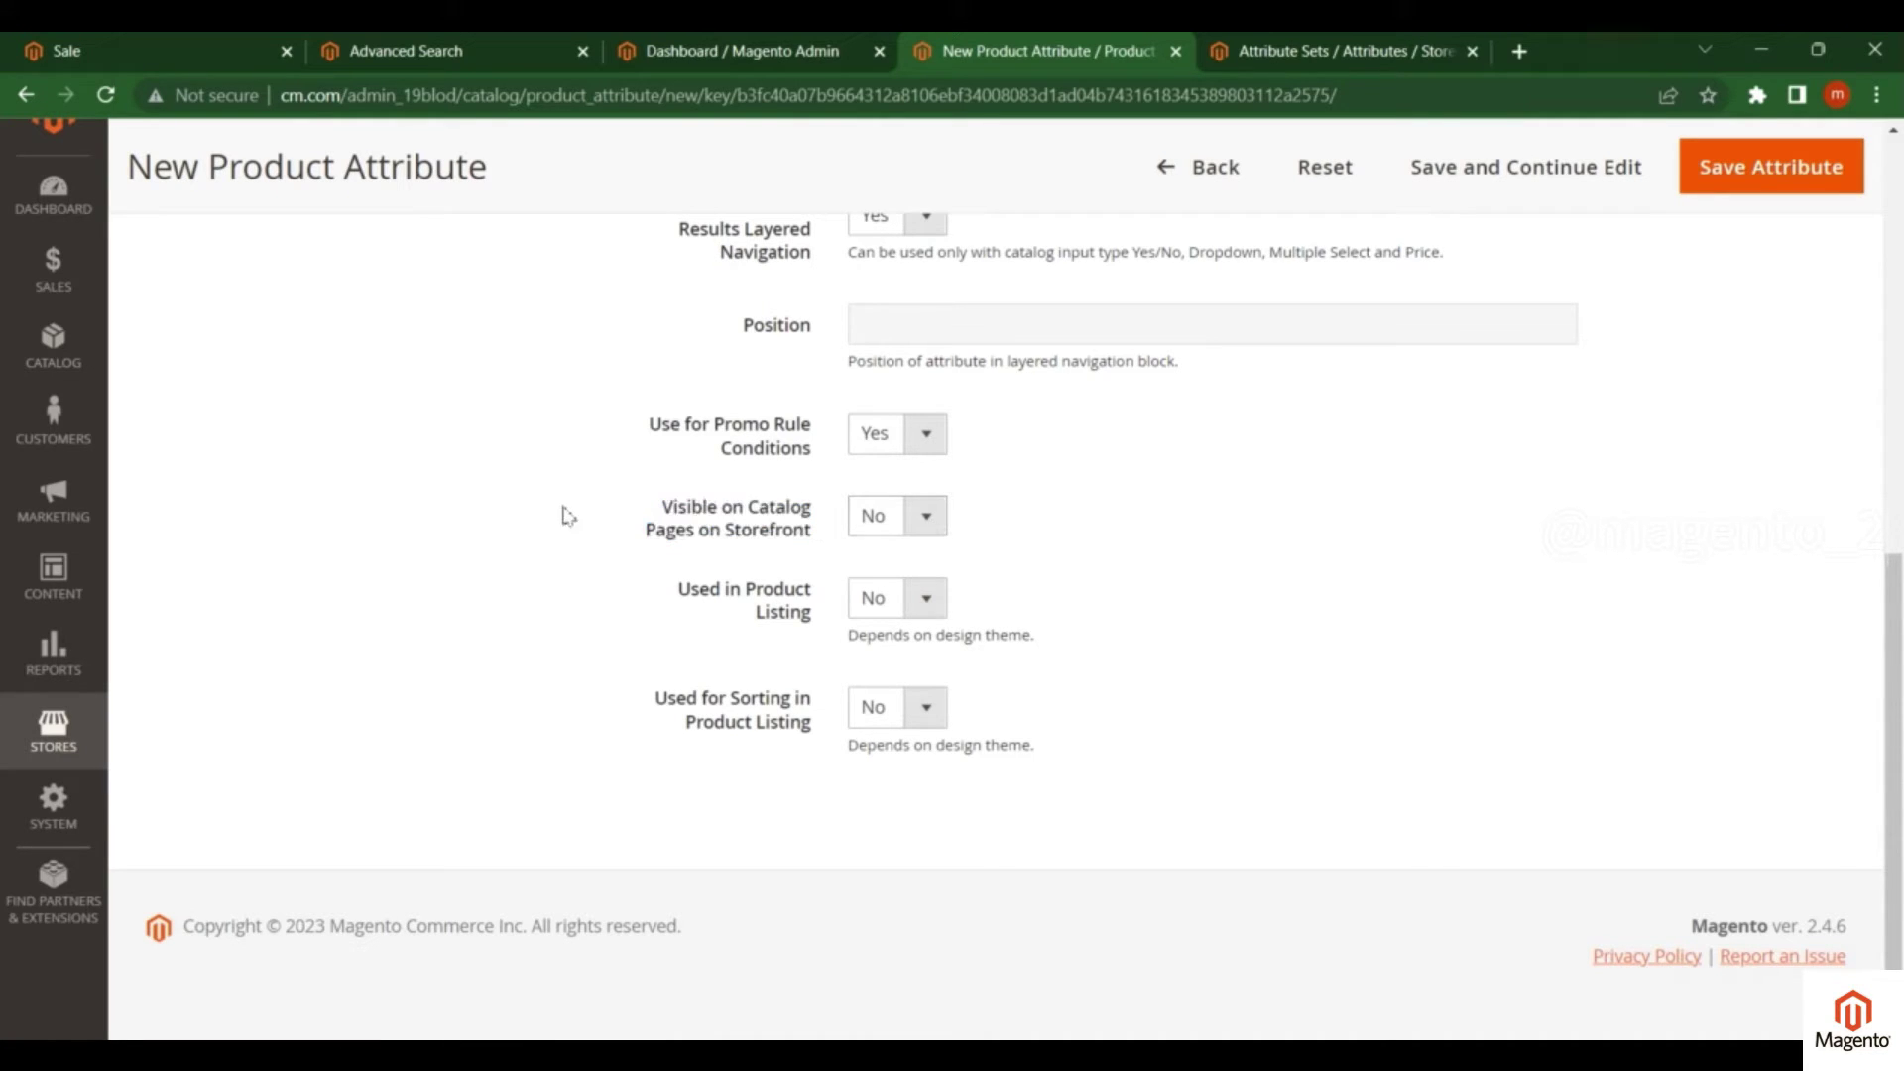
{"action": "left_click_drag", "start_coordinate": [676, 591], "coordinate": [813, 623]}
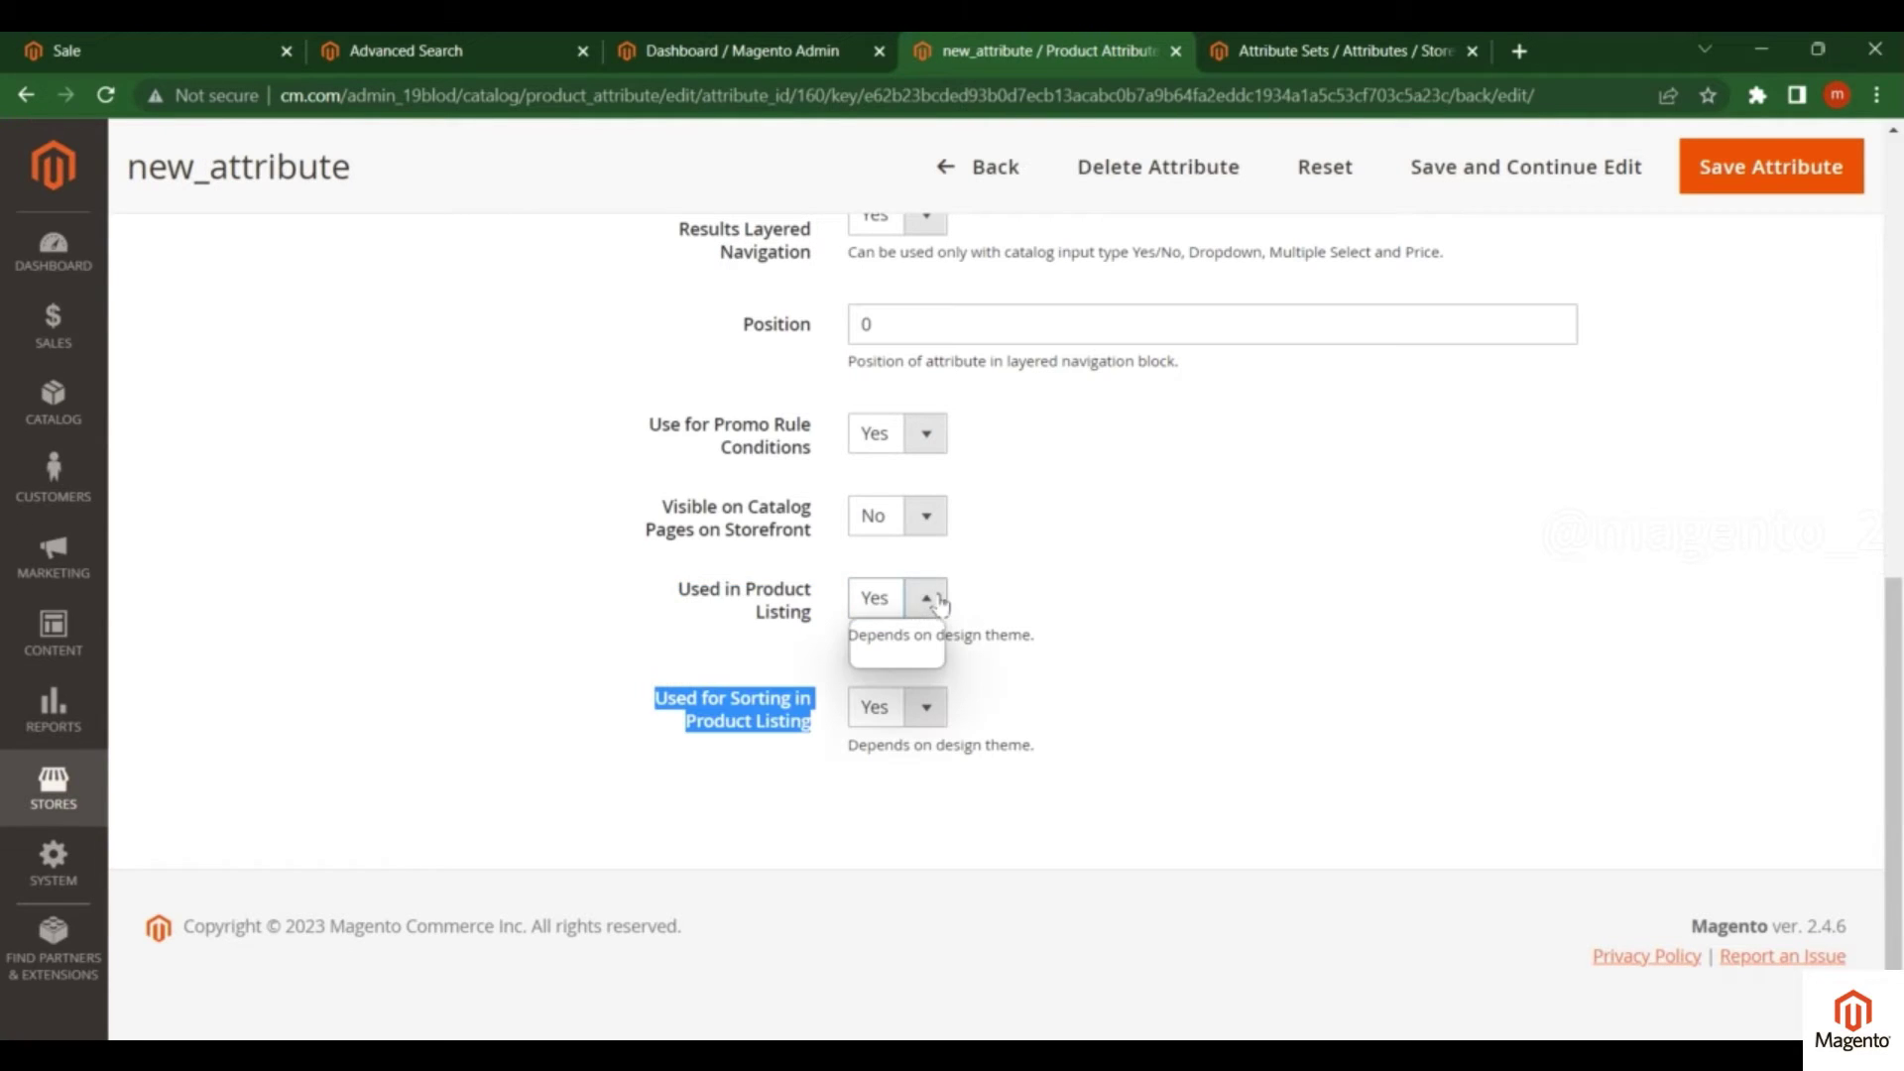
{"action": "left_click", "coordinate": [926, 597]}
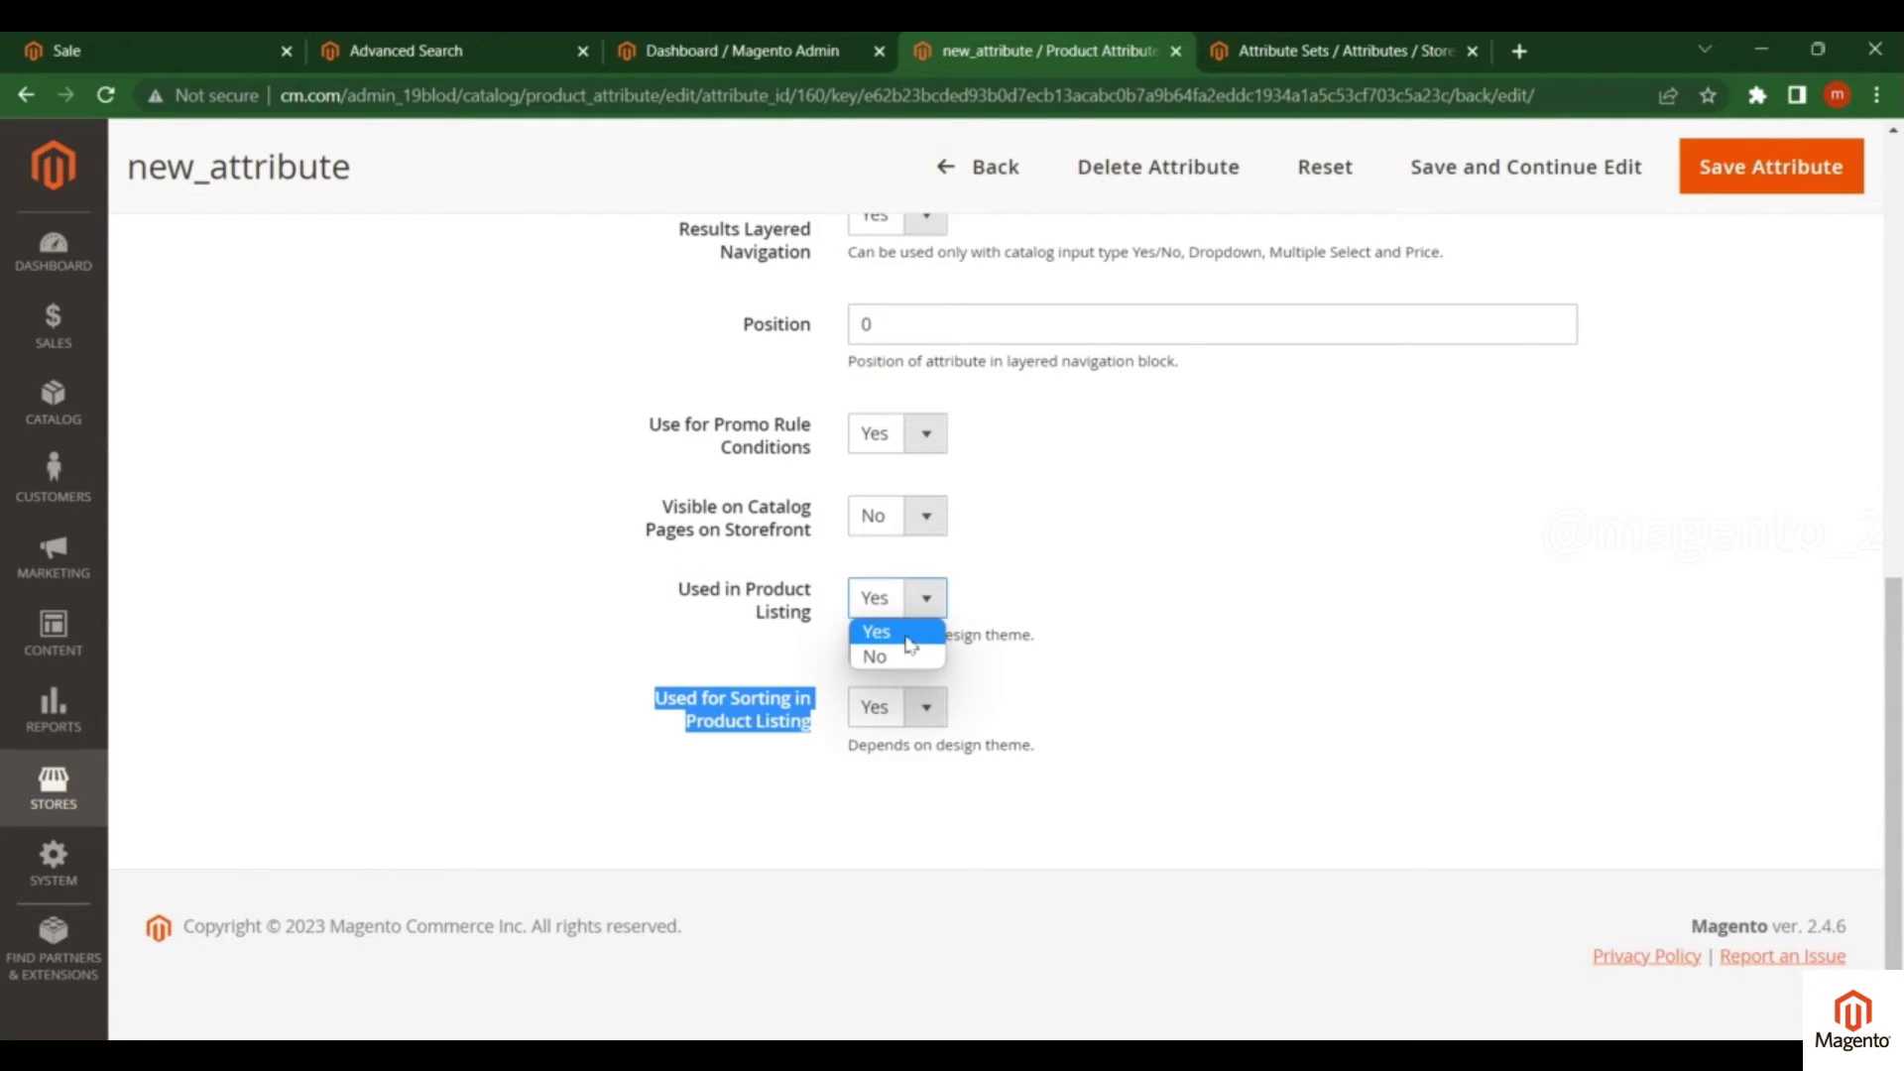
{"action": "left_click", "coordinate": [909, 644]}
{"action": "left_click", "coordinate": [927, 708]}
{"action": "left_click", "coordinate": [928, 741]}
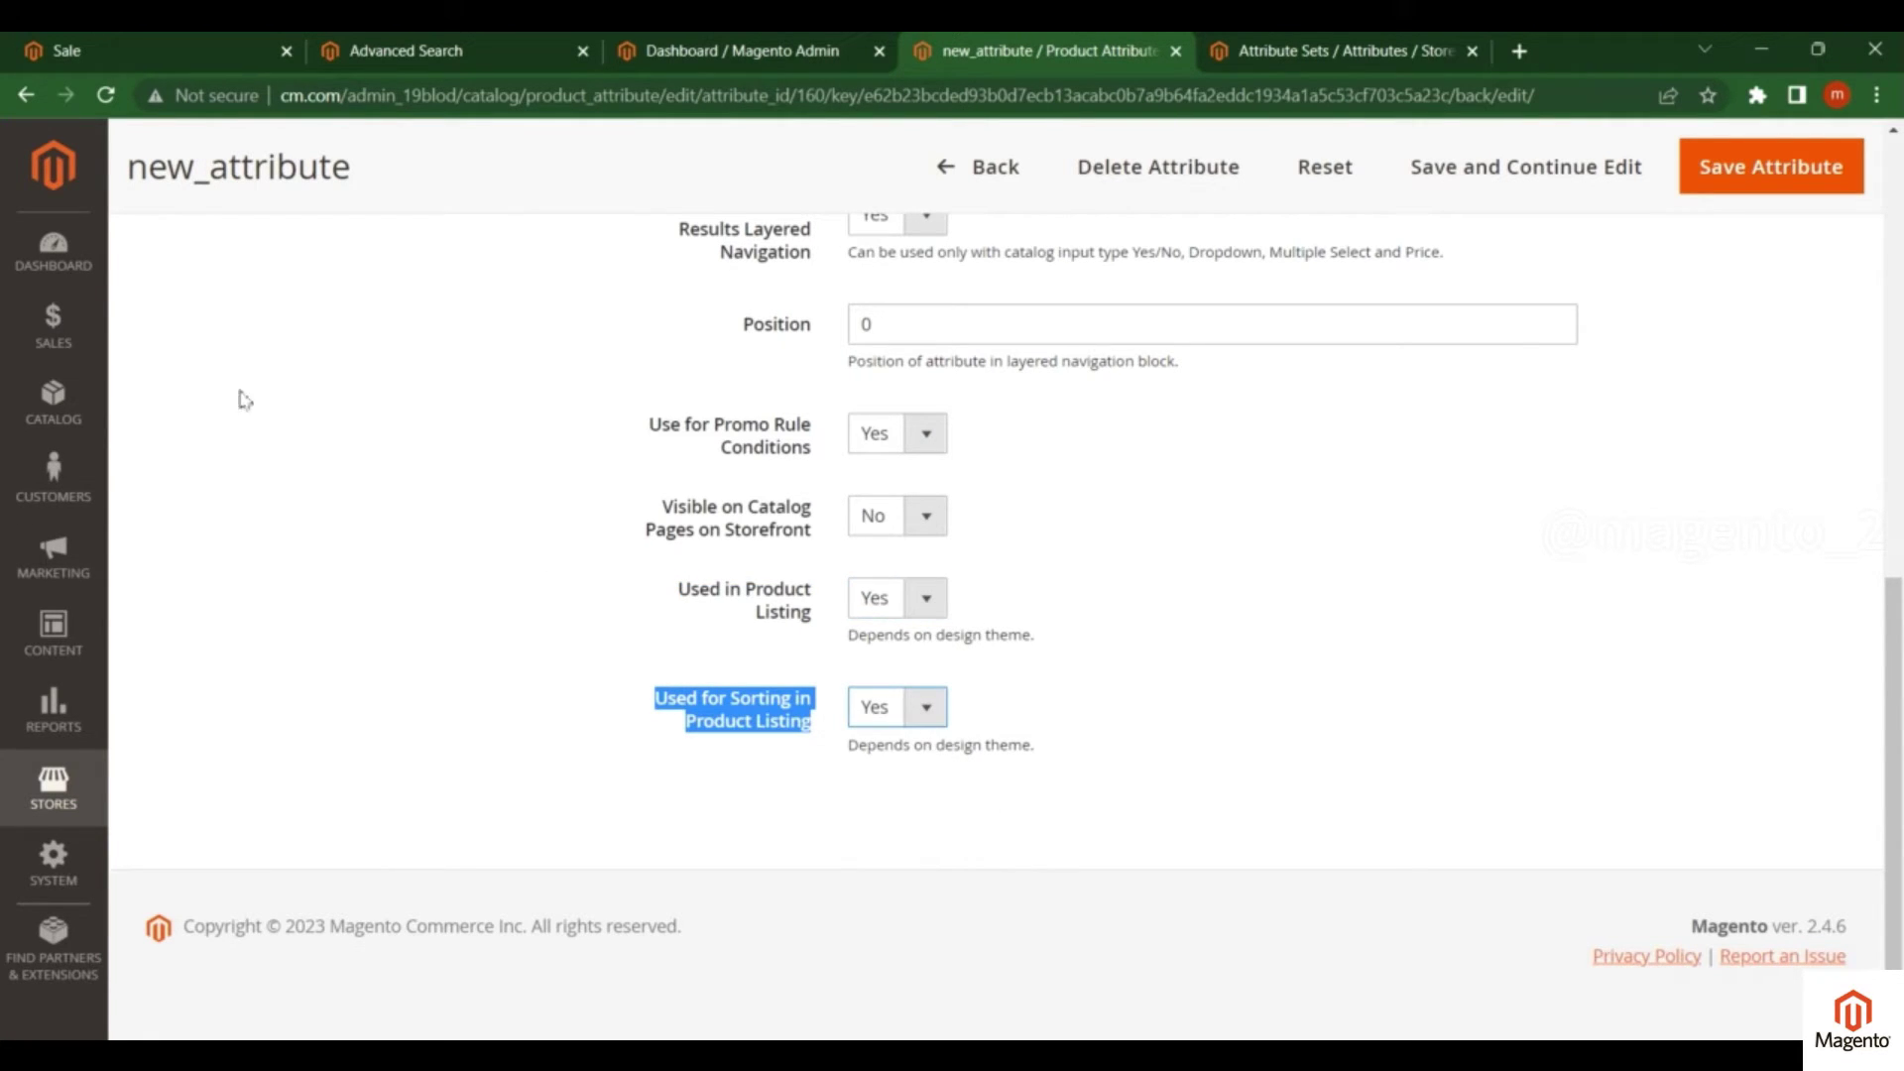
Step: Check the Sort By options on the storefront Sale page and return to the attribute's edit page
{"action": "left_click", "coordinate": [169, 50]}
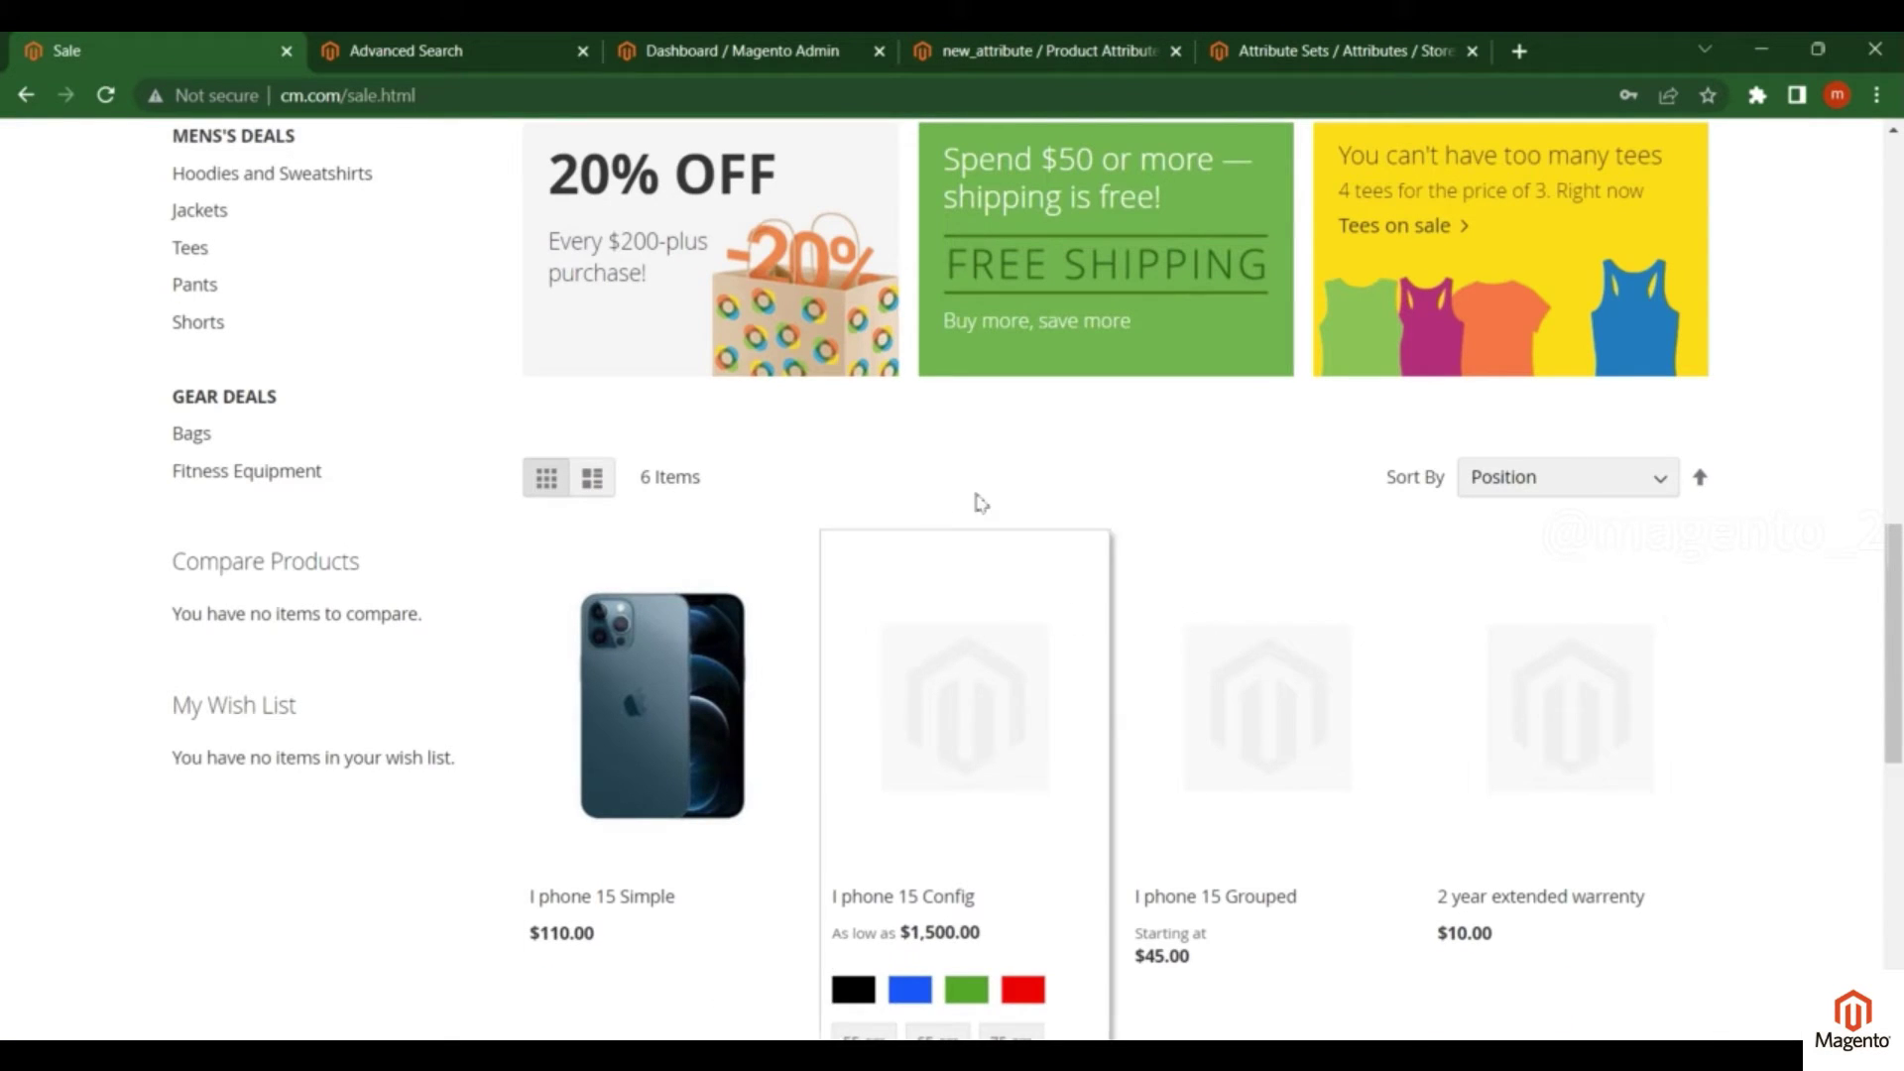
{"action": "left_click", "coordinate": [1659, 486]}
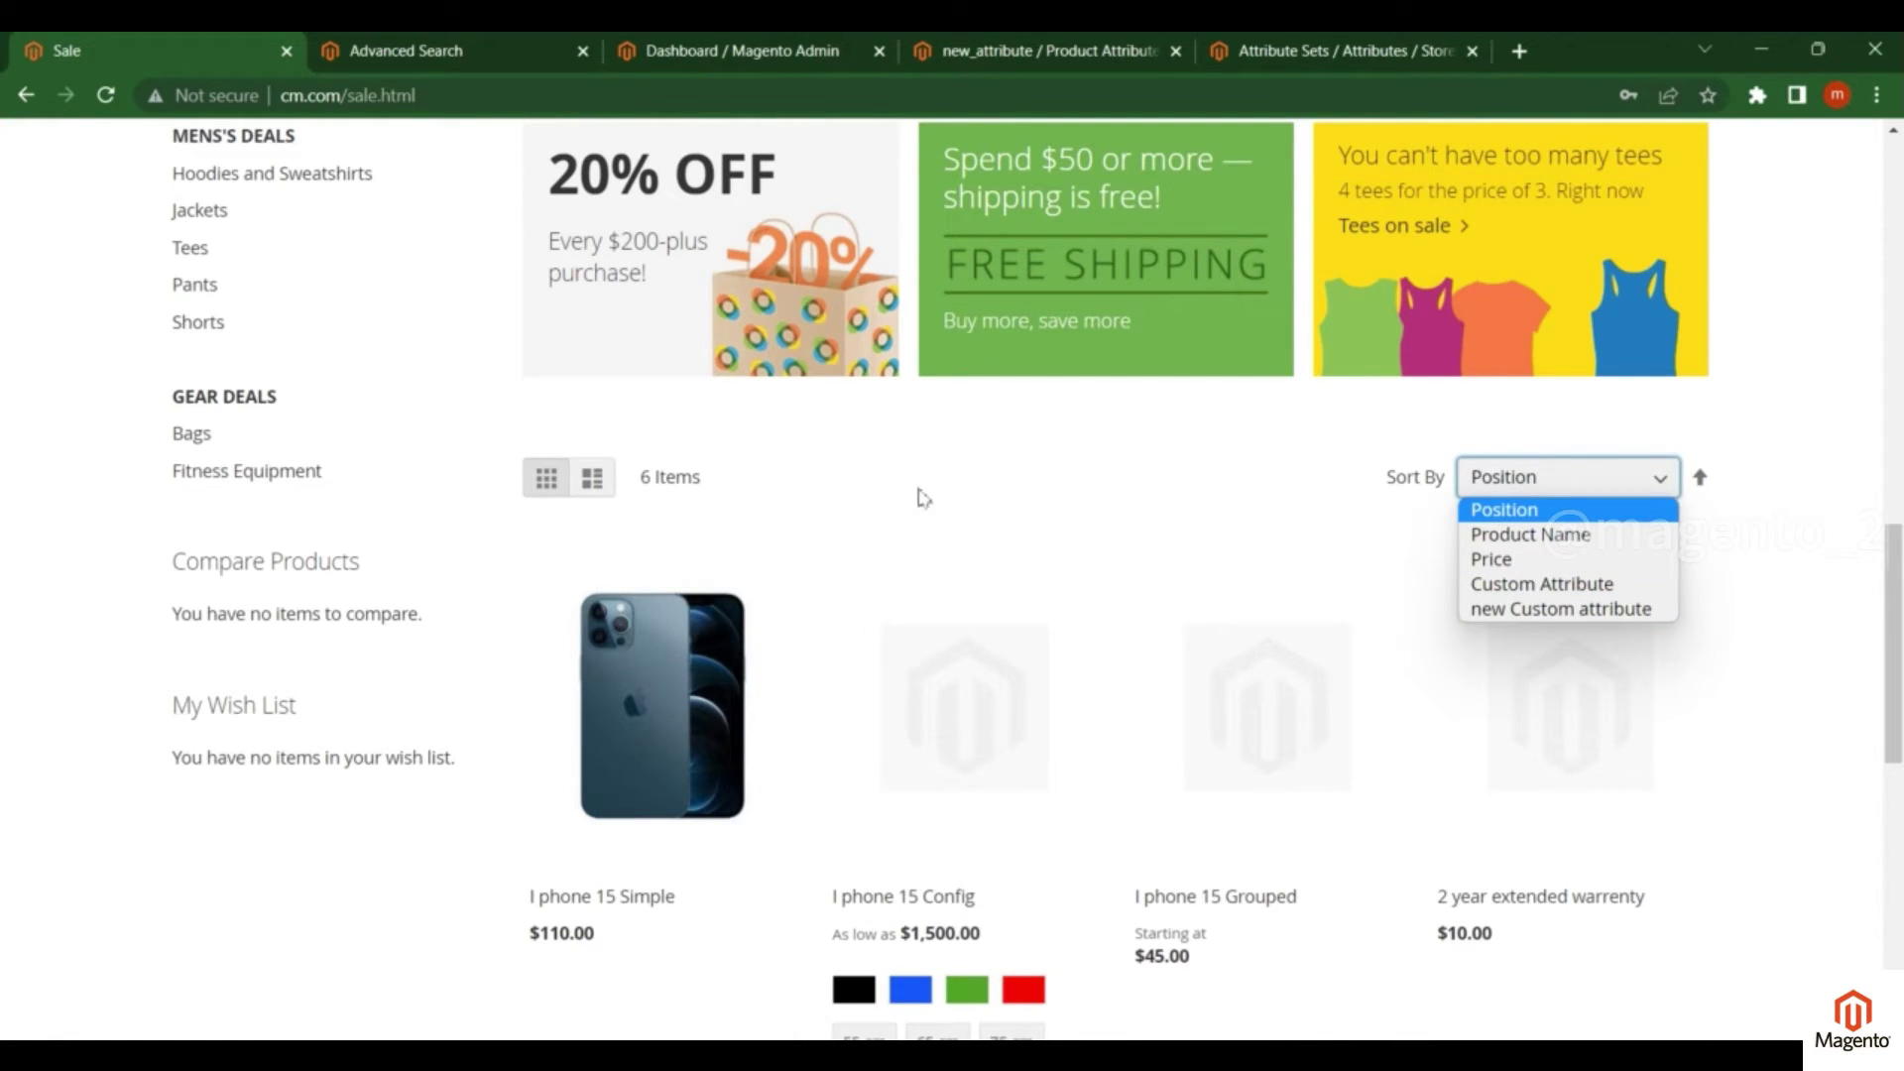
{"action": "left_click", "coordinate": [992, 51]}
Step: Save the product attribute while keeping it open for editing
{"action": "left_click", "coordinate": [1190, 682]}
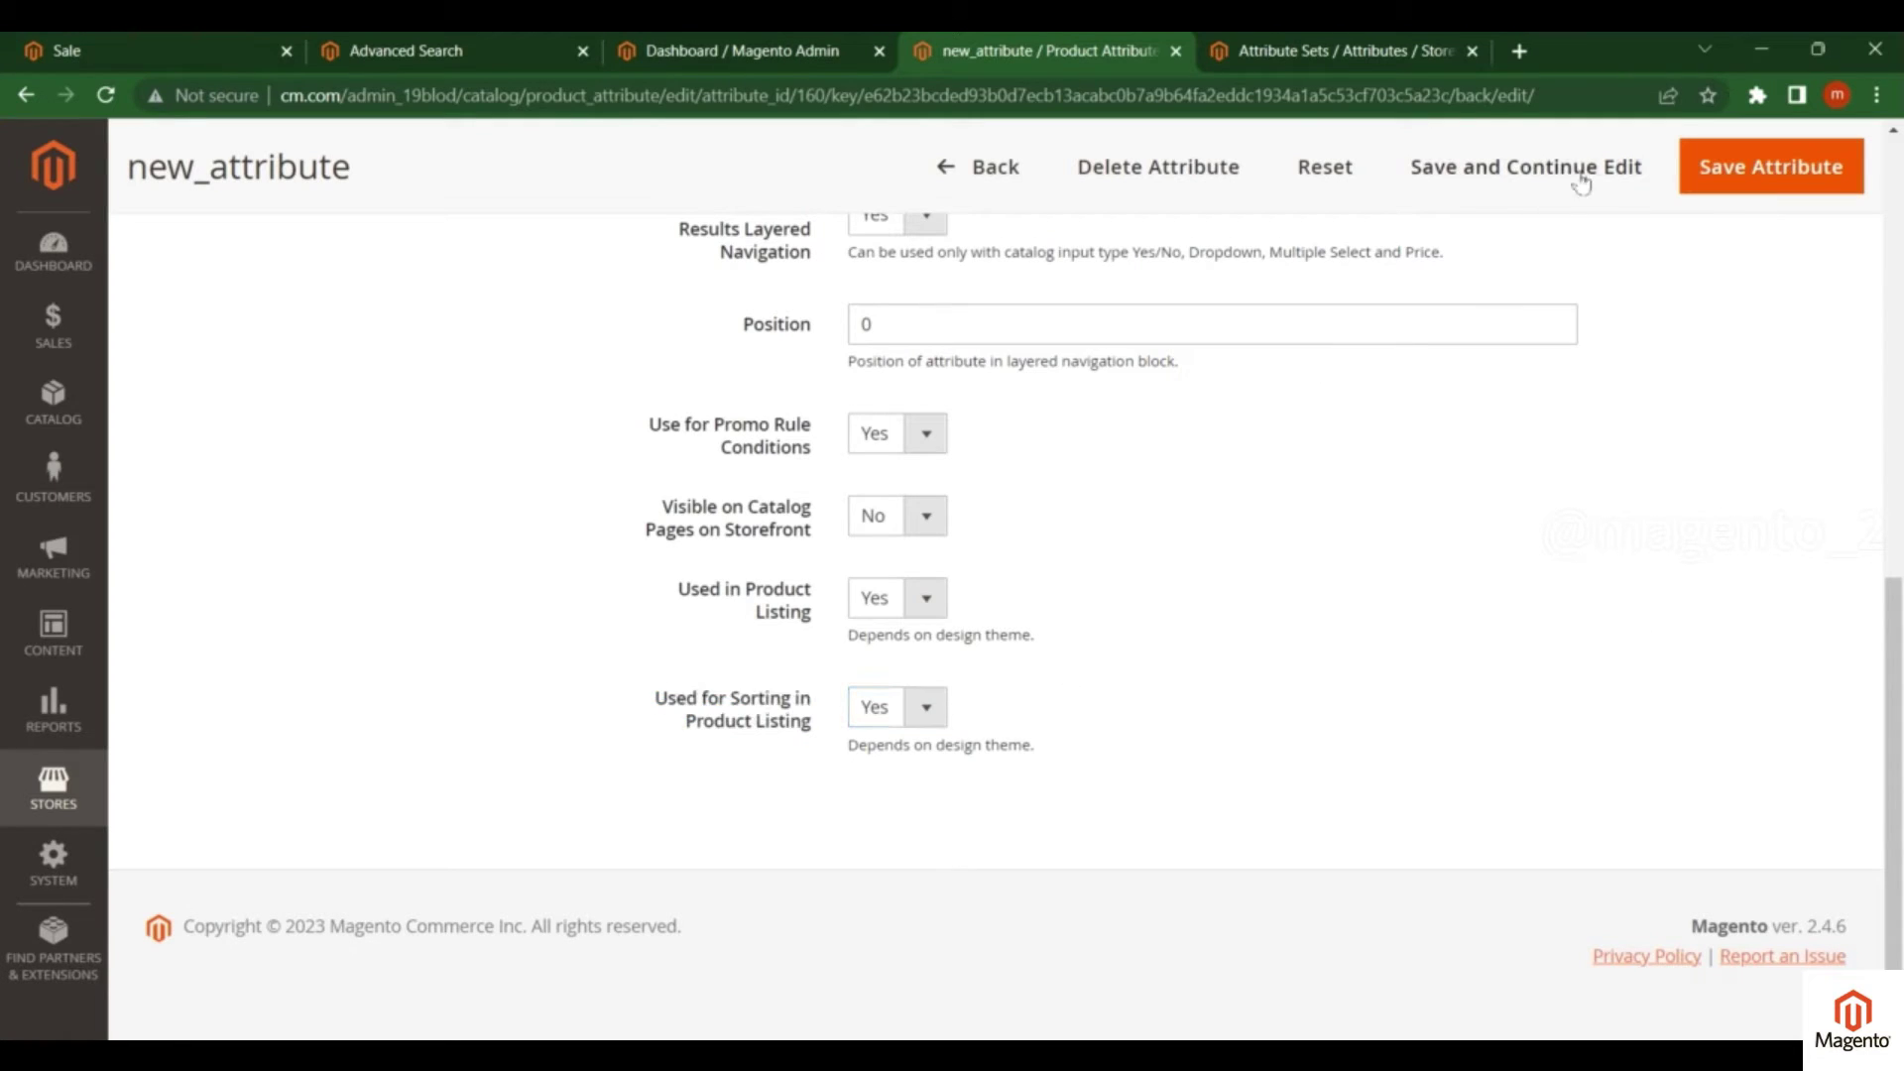
{"action": "left_click", "coordinate": [1549, 174]}
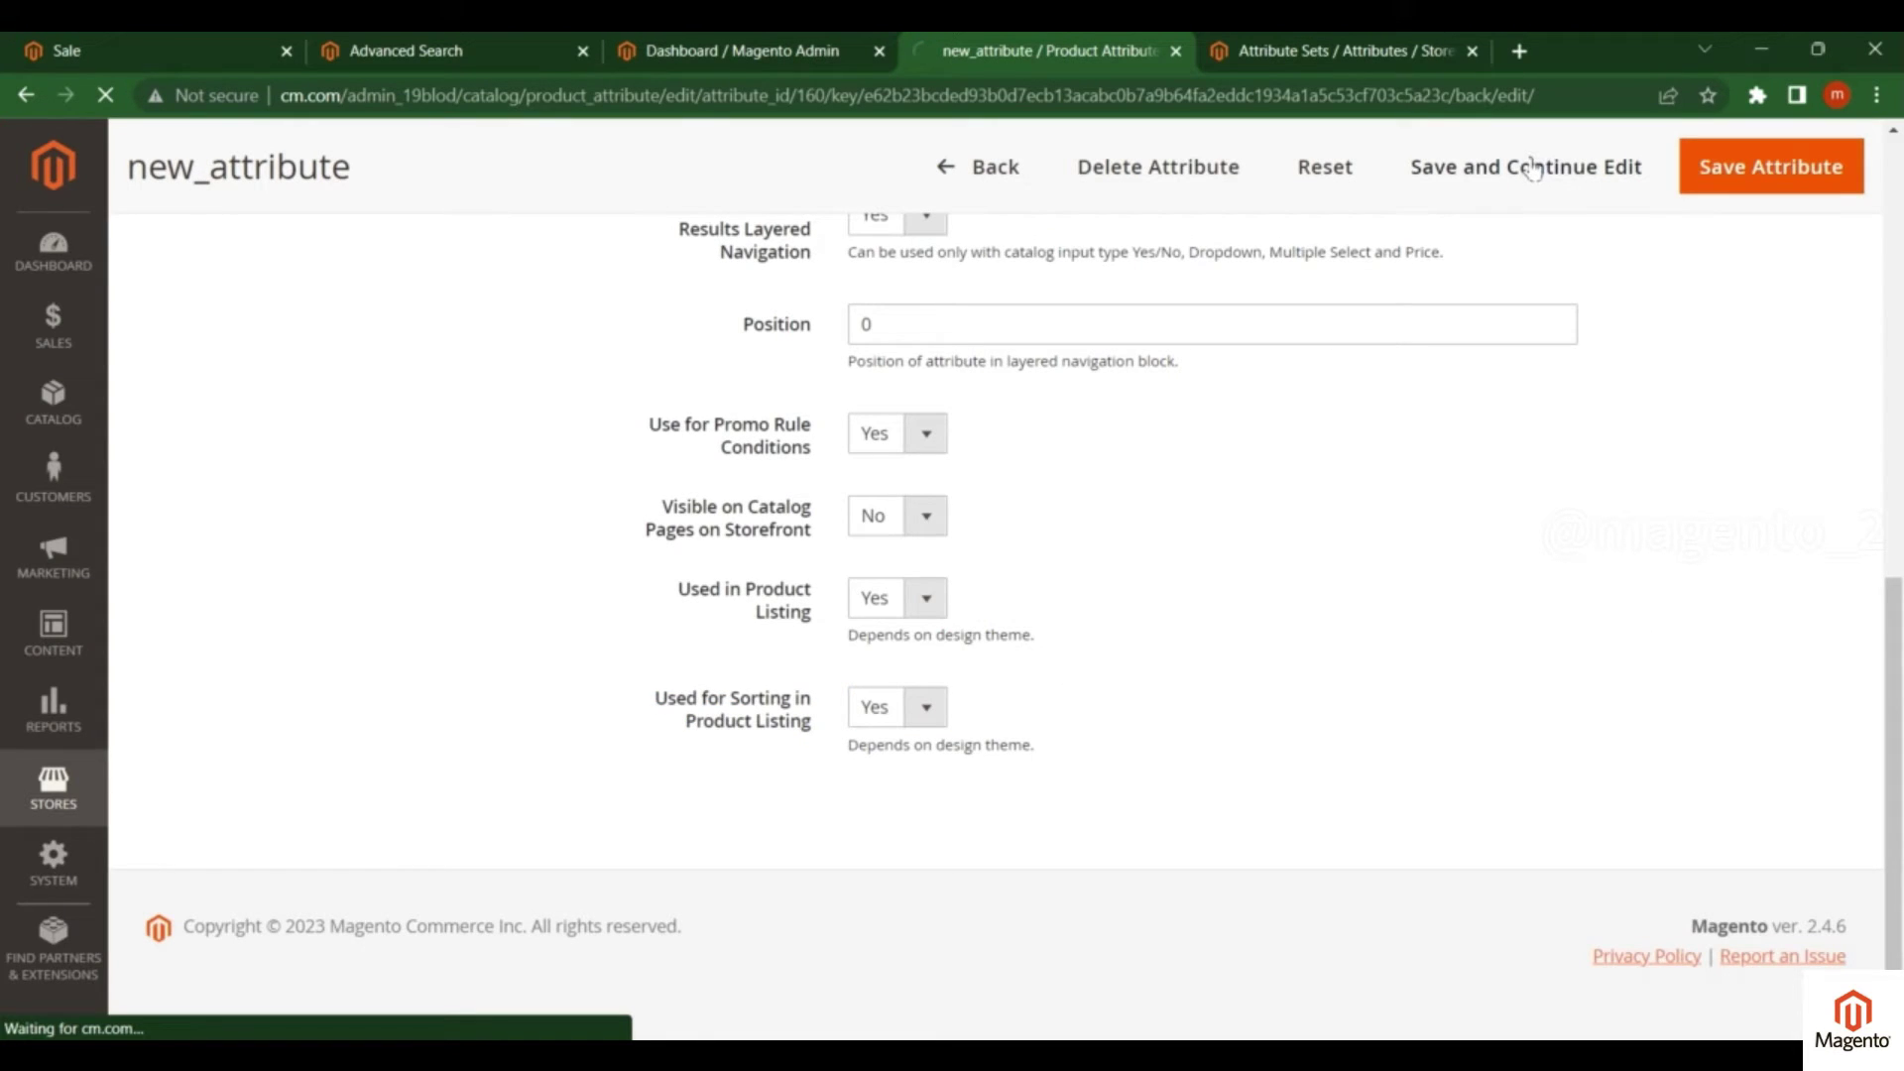
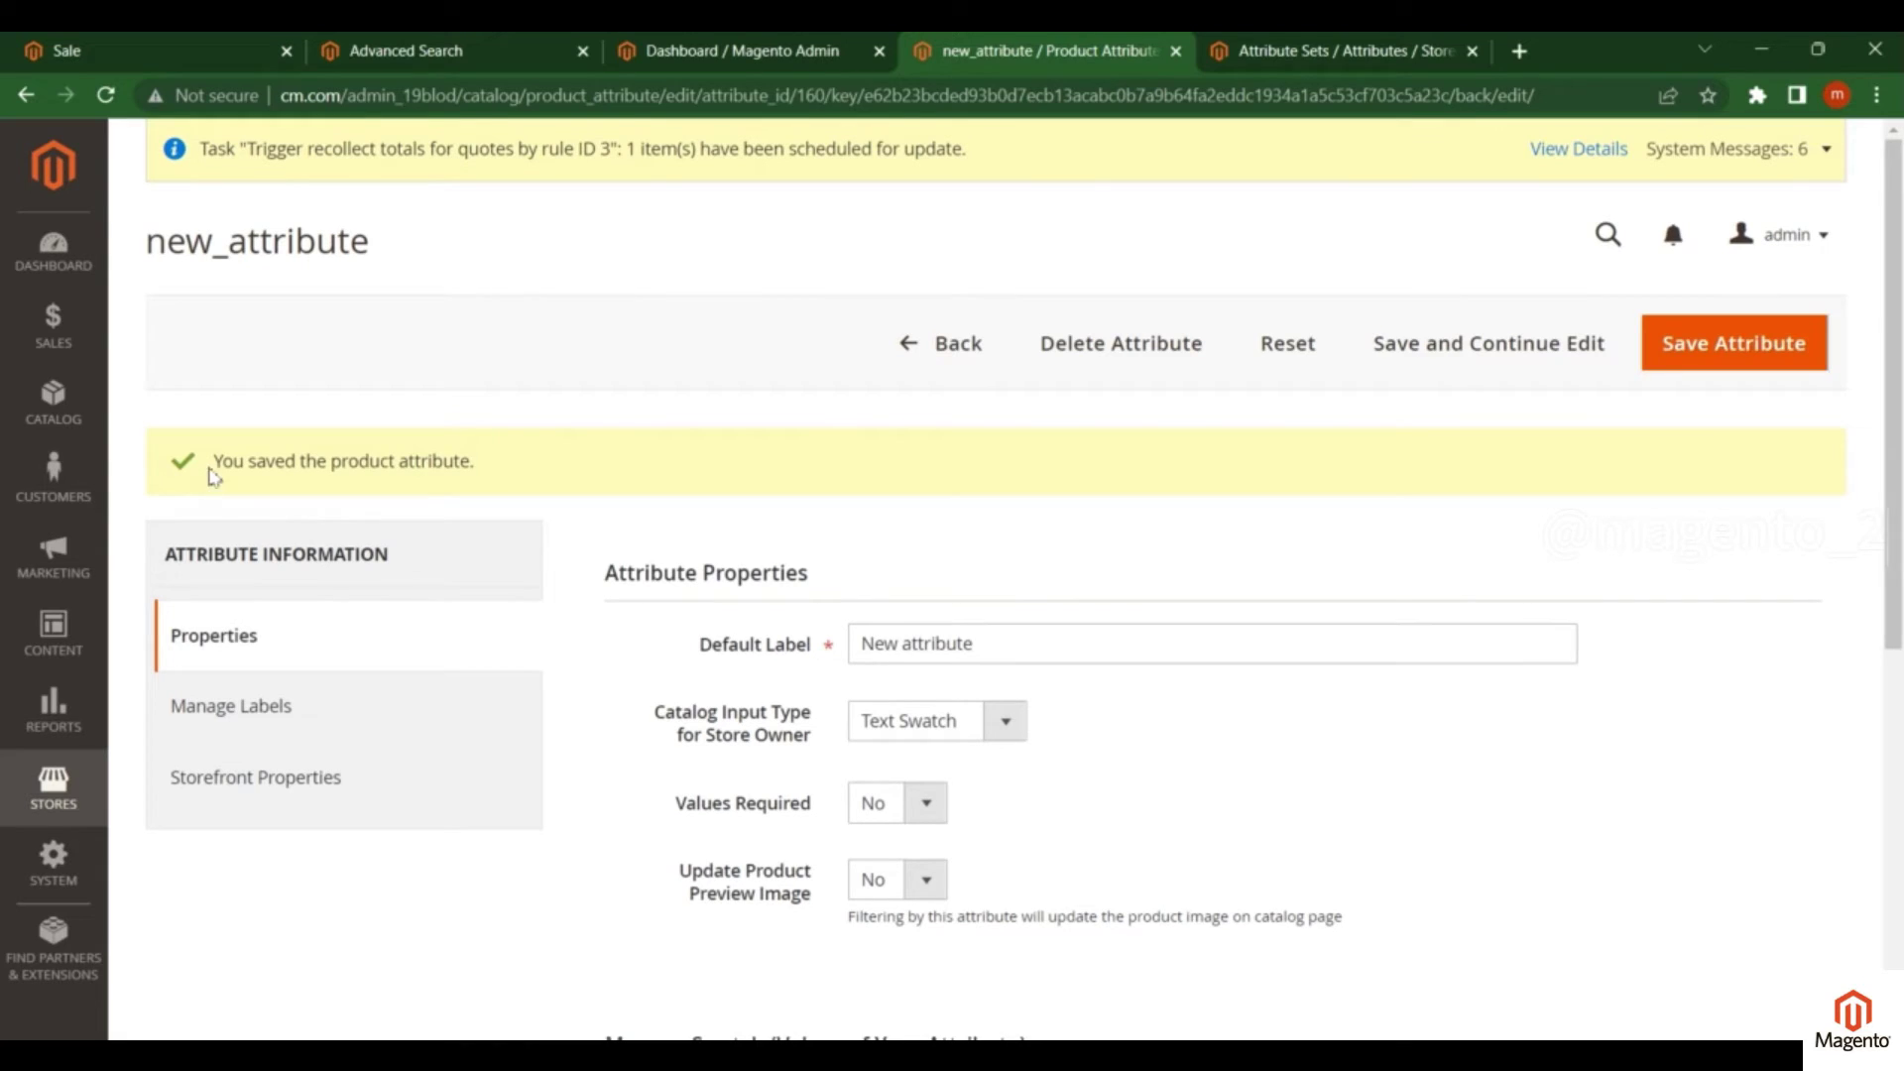
{"action": "left_click_drag", "start_coordinate": [208, 472], "coordinate": [625, 448]}
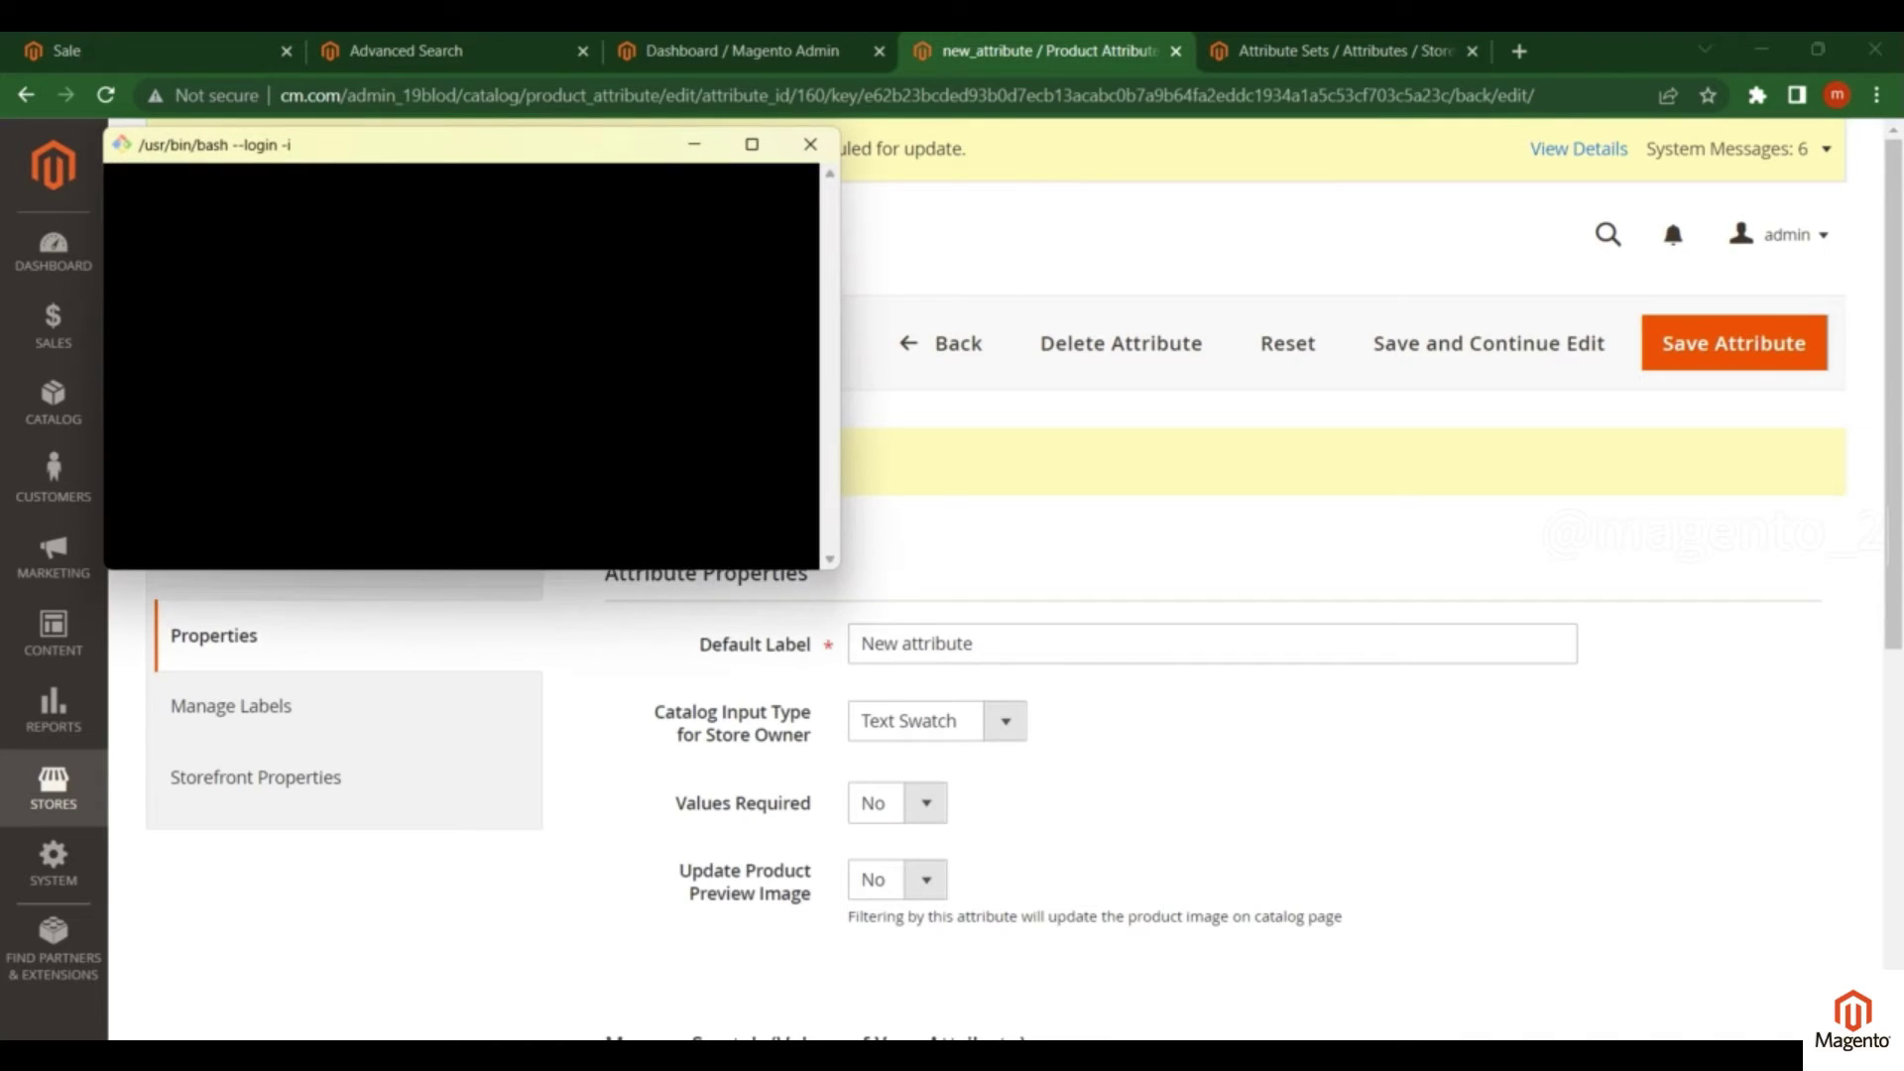
Step: In the Bash terminal, enlarge the text and change to the Magento directory c:/xampp/htdocs/m24
{"action": "left_click_drag", "start_coordinate": [503, 148], "coordinate": [1082, 386]}
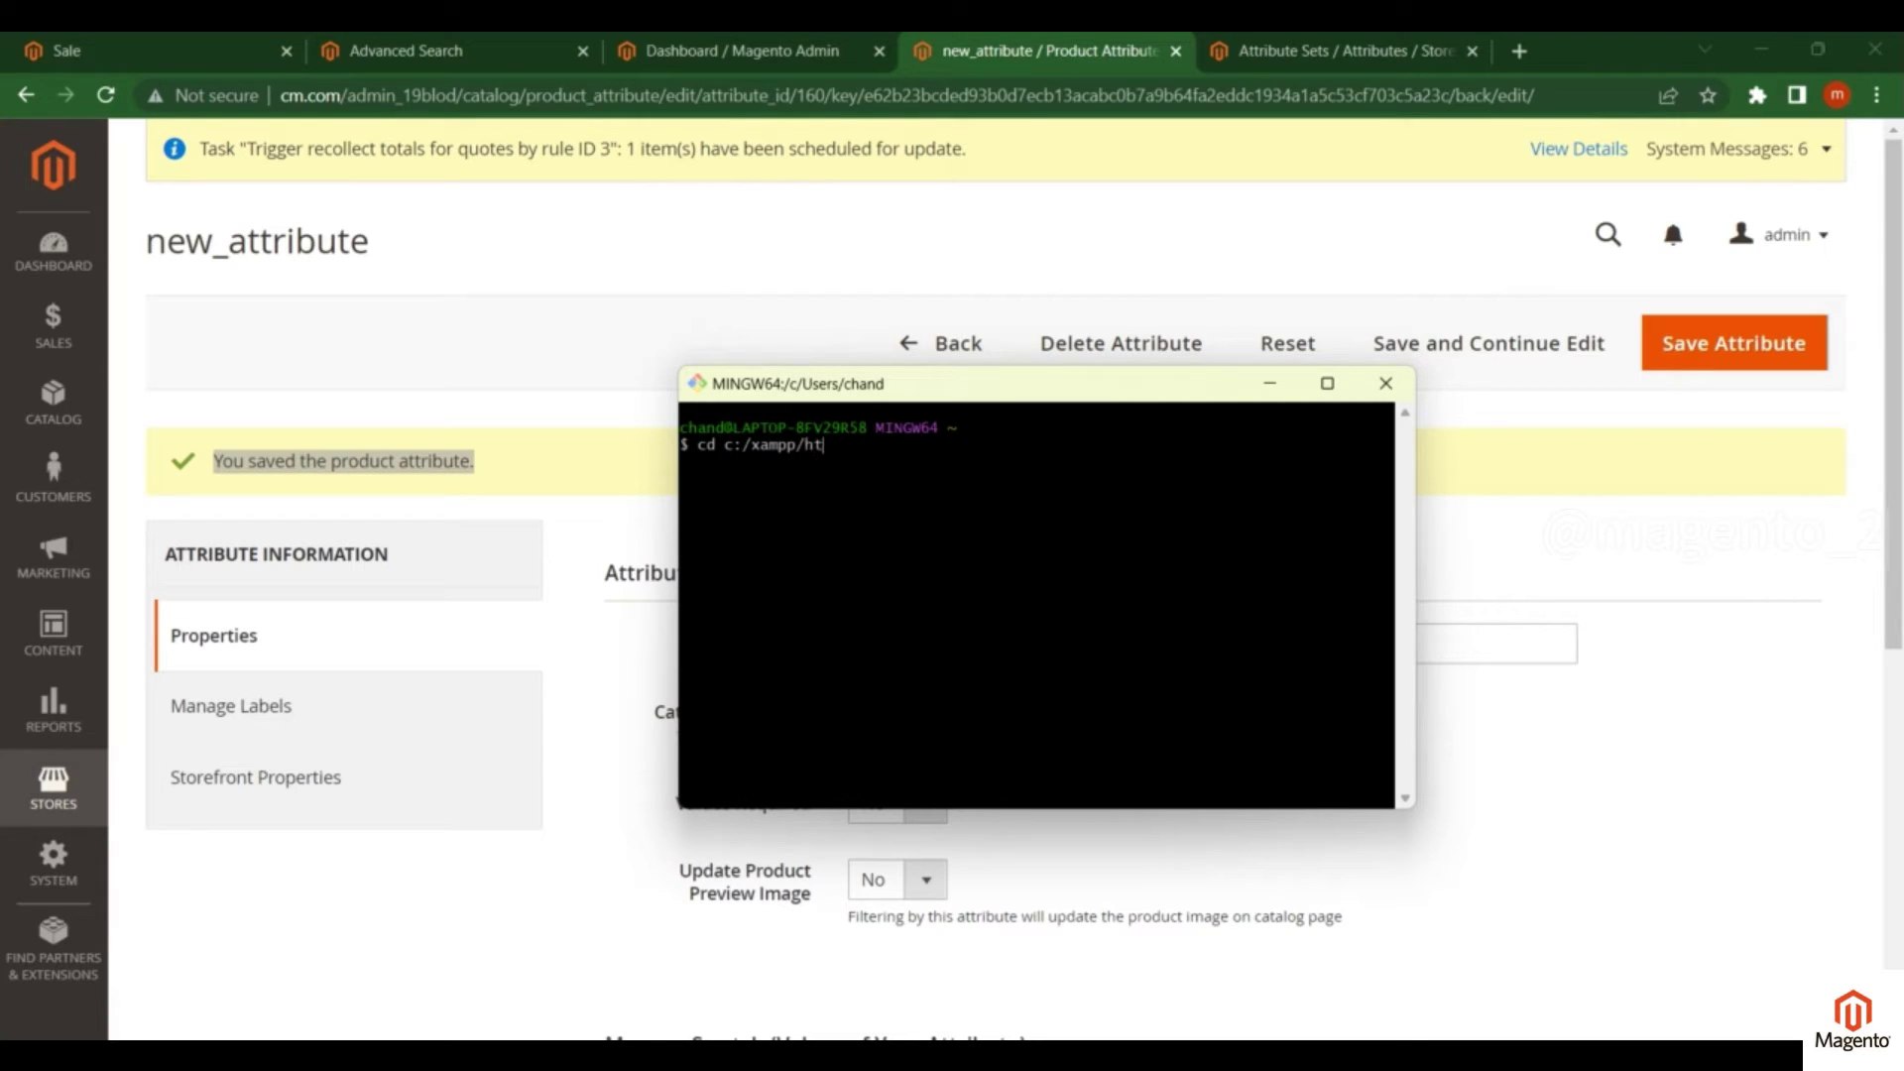
{"action": "key", "text": "ctrl+plus"}
{"action": "key", "text": "ctrl+plus"}
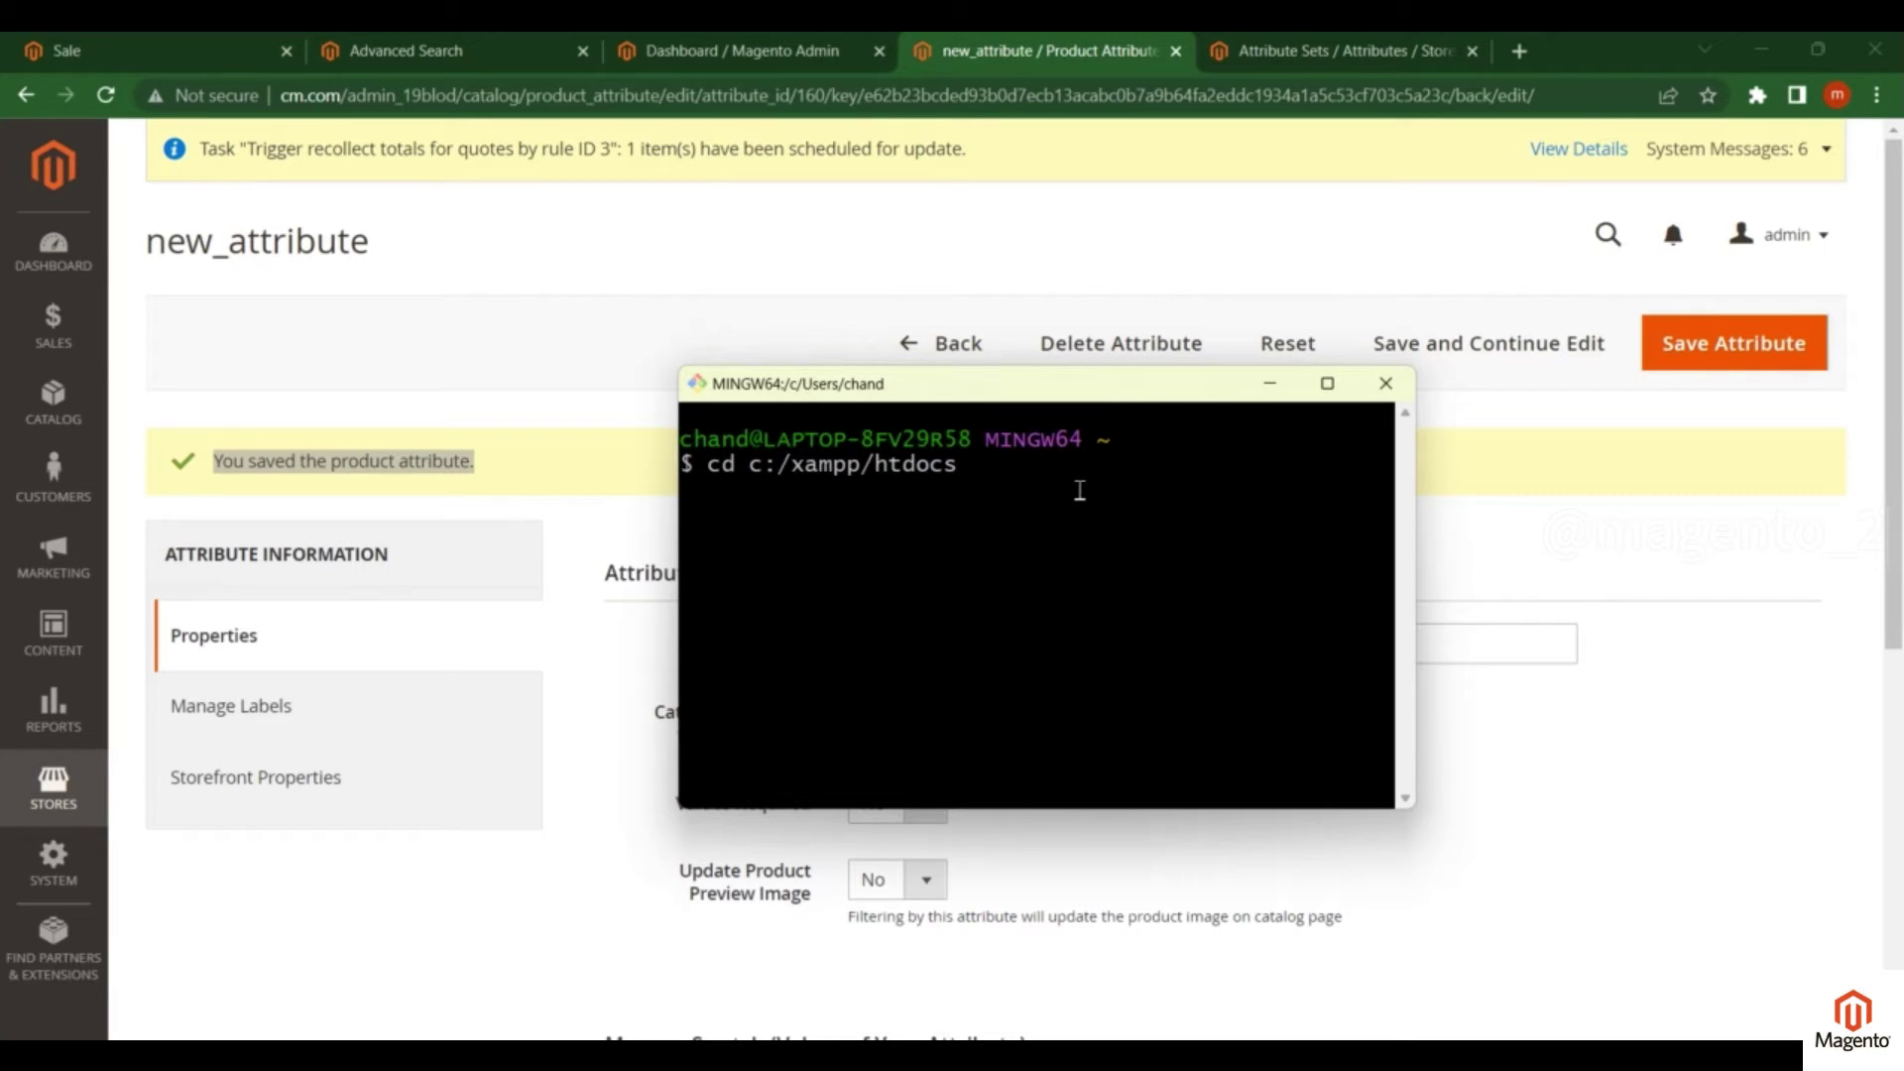
{"action": "key", "text": "Return"}
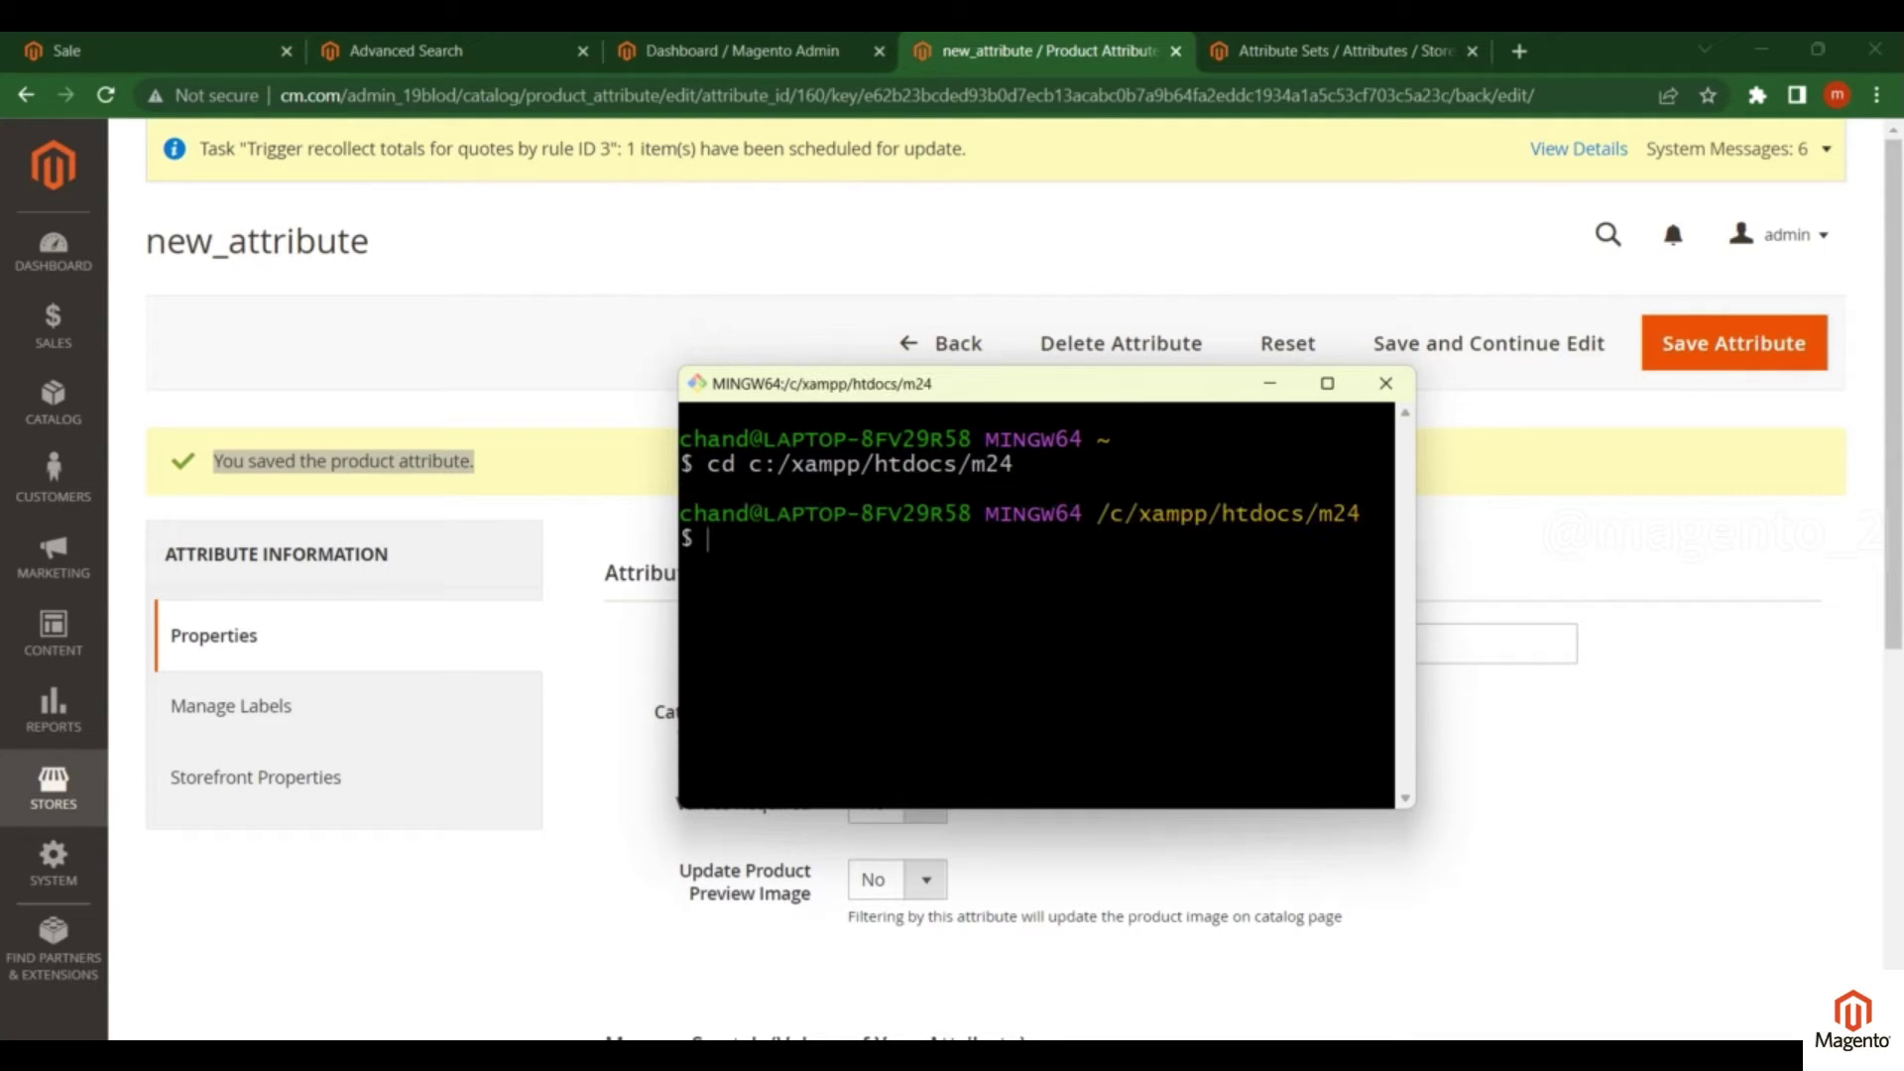
{"action": "double_click", "coordinate": [994, 466]}
{"action": "left_click", "coordinate": [917, 551]}
Step: Rebuild the Magento indexes by running php bin/magento indexer:reindex
{"action": "type", "text": "m"}
{"action": "type", "text": "php b"}
{"action": "type", "text": "in/magneto"}
{"action": "key", "text": "BackSpace"}
{"action": "key", "text": "BackSpace"}
{"action": "key", "text": "BackSpace"}
{"action": "key", "text": "BackSpace"}
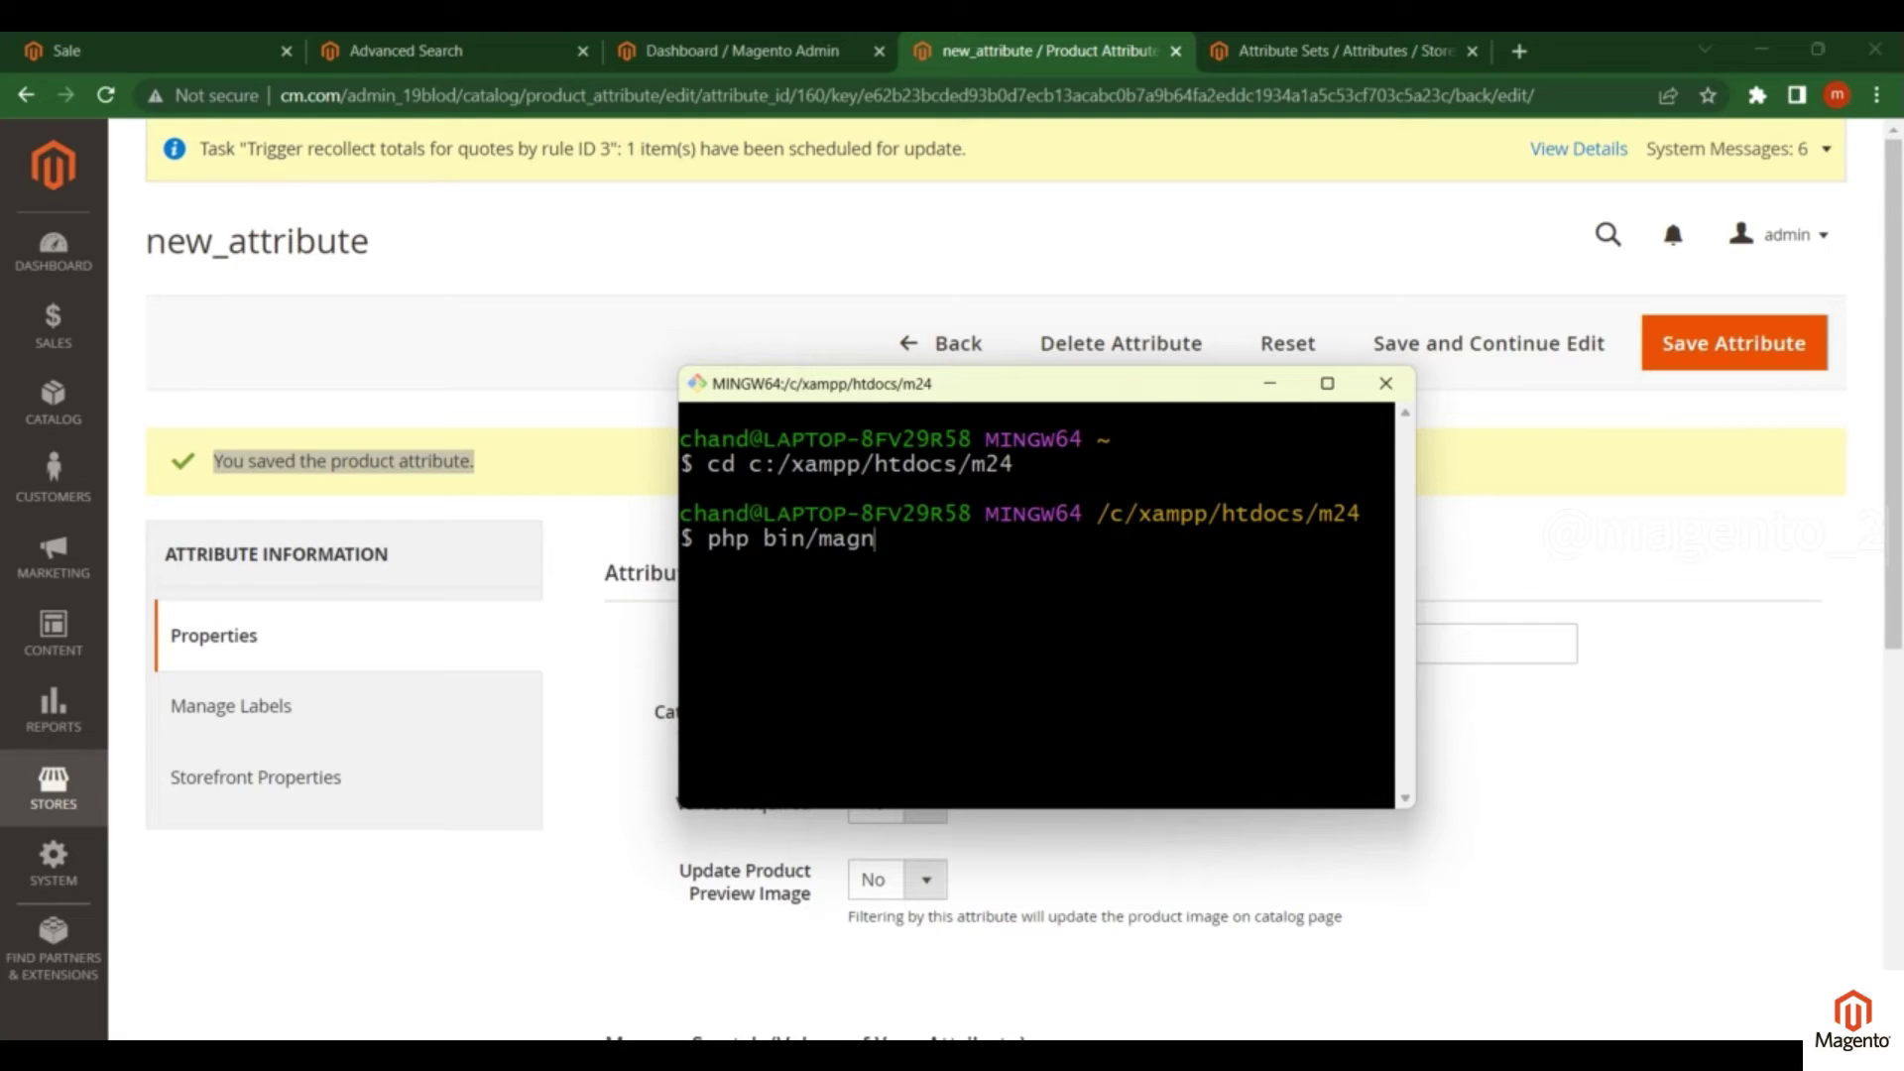
{"action": "type", "text": "ento indexer:reindex"}
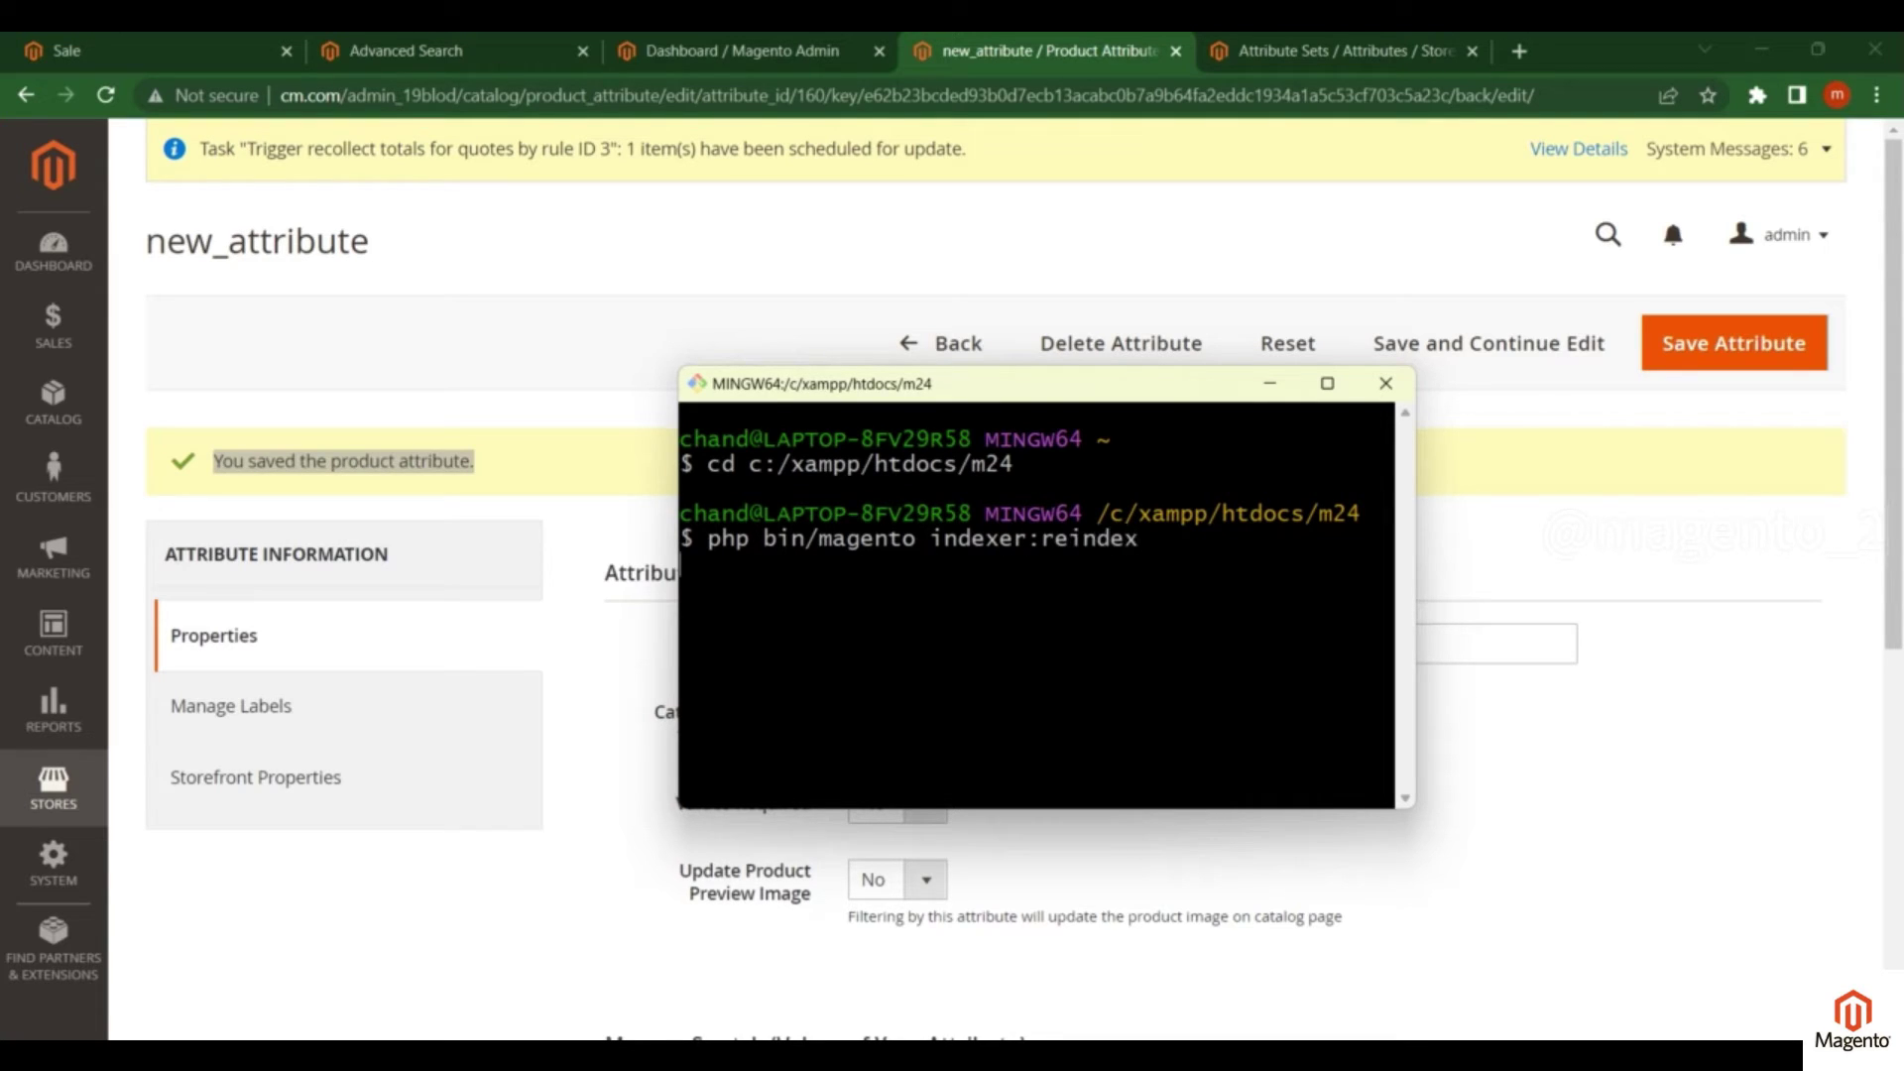
{"action": "key", "text": "Return"}
{"action": "scroll", "coordinate": [988, 595], "scroll_direction": "down", "scroll_amount": 3}
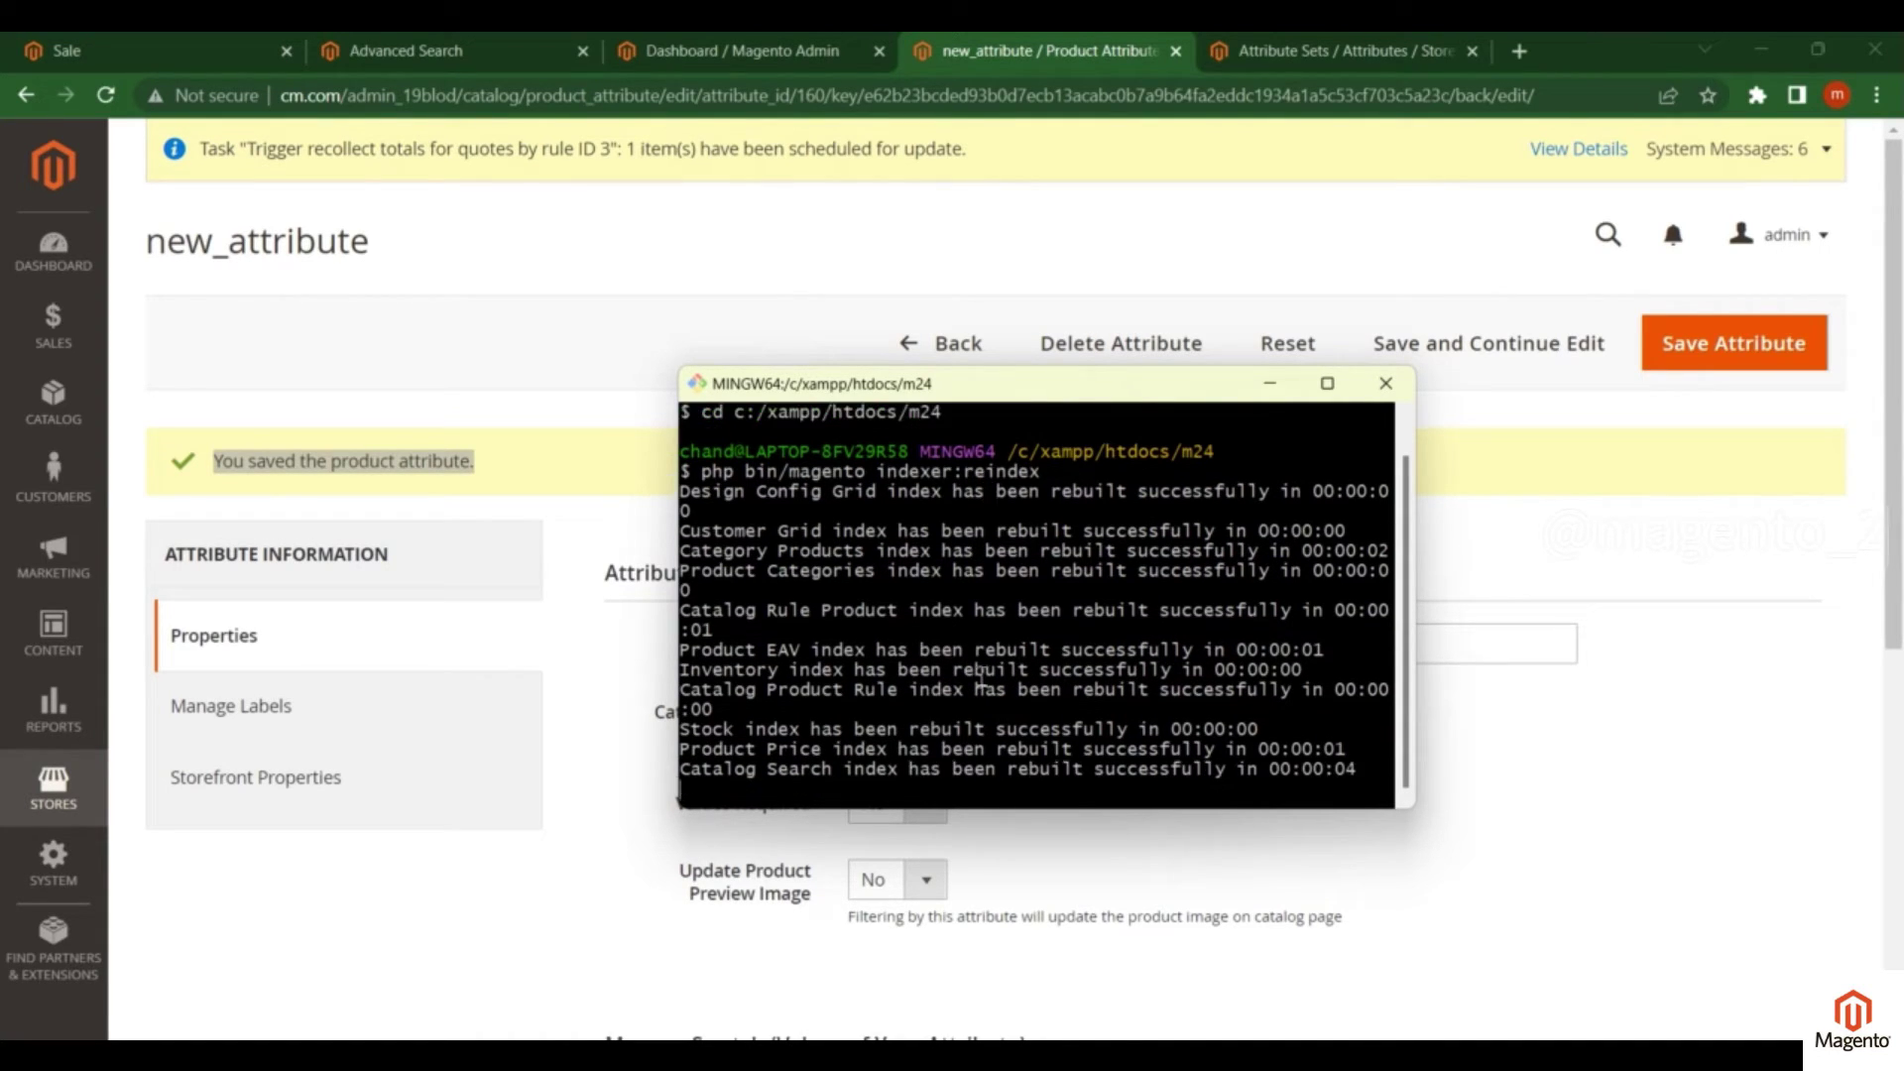
Step: Flush the Magento cache by running php bin/magento cache:flush, and return to the attribute page in the browser
{"action": "key", "text": "Up"}
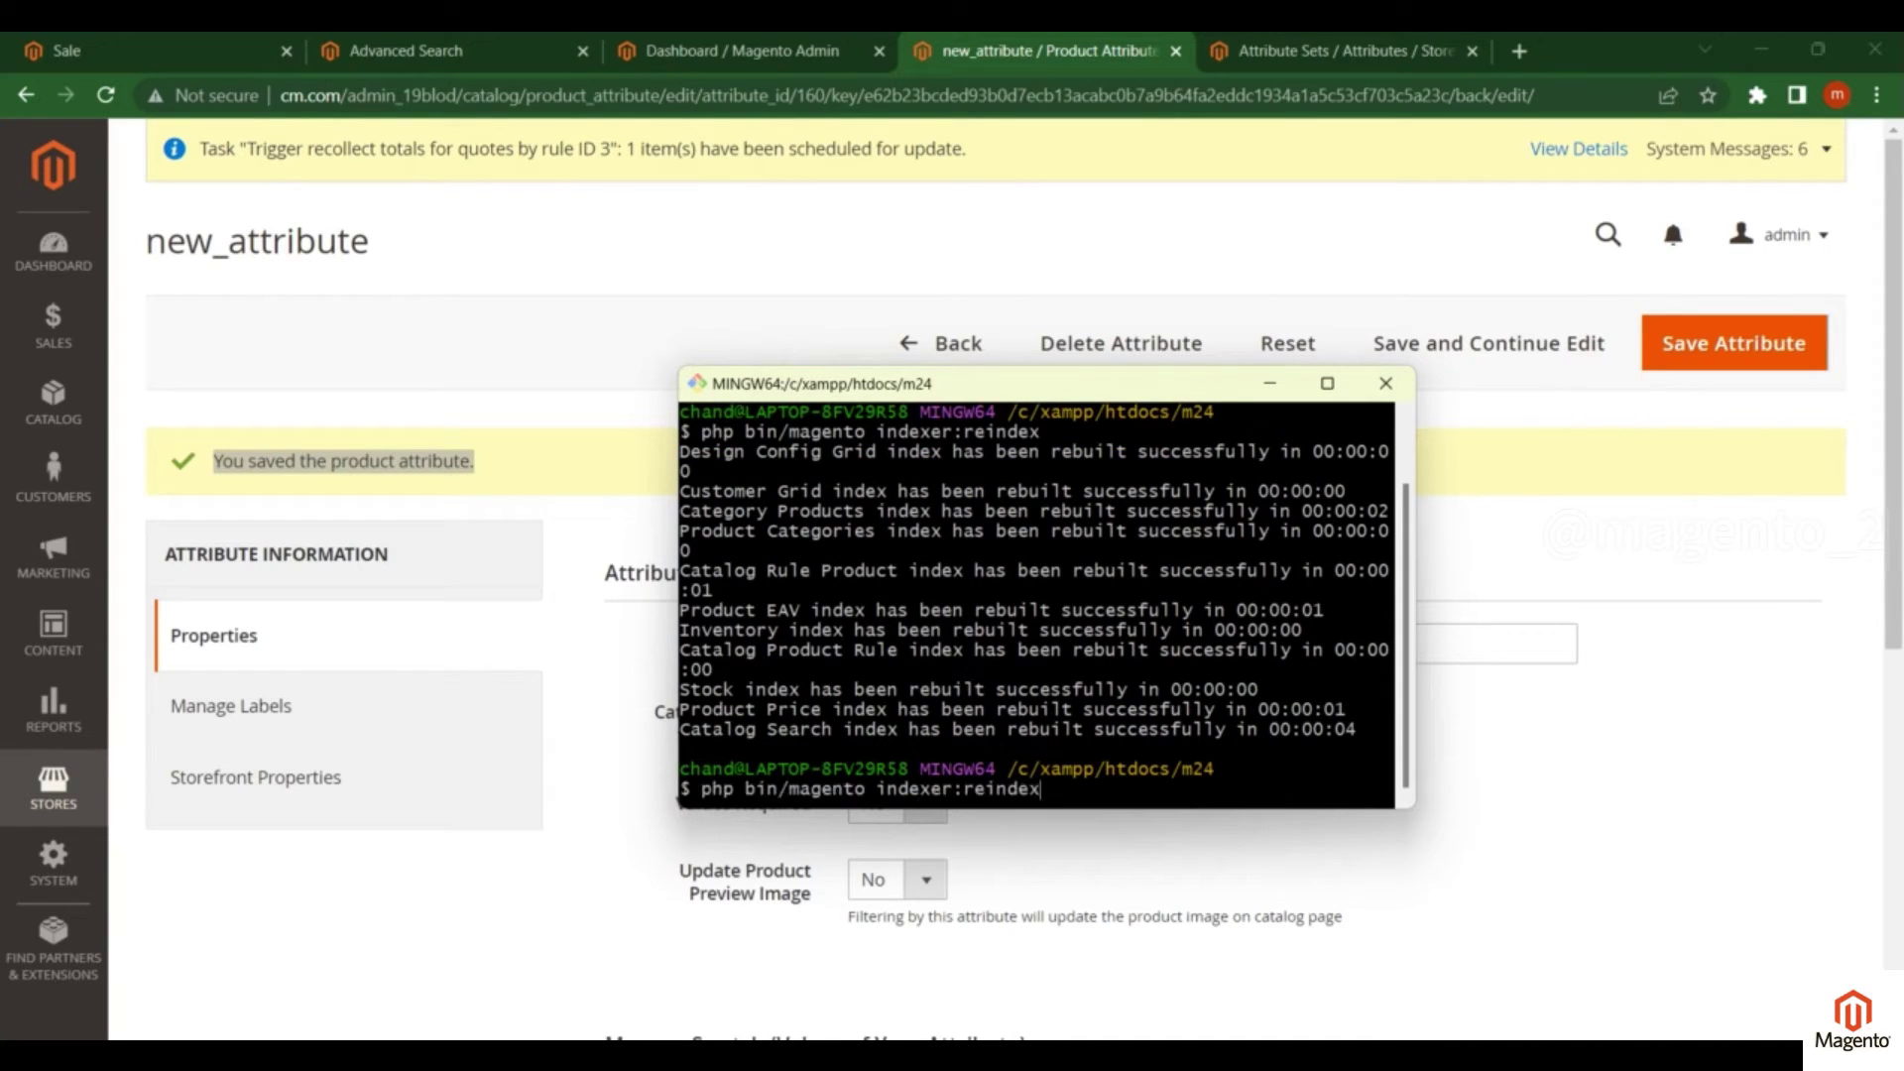
{"action": "key", "text": "BackSpace"}
{"action": "key", "text": "BackSpace"}
{"action": "key", "text": "BackSpace"}
{"action": "key", "text": "BackSpace"}
{"action": "key", "text": "BackSpace"}
{"action": "key", "text": "BackSpace"}
{"action": "key", "text": "BackSpace"}
{"action": "key", "text": "BackSpace"}
{"action": "key", "text": "BackSpace"}
{"action": "key", "text": "BackSpace"}
{"action": "key", "text": "BackSpace"}
{"action": "key", "text": "Return"}
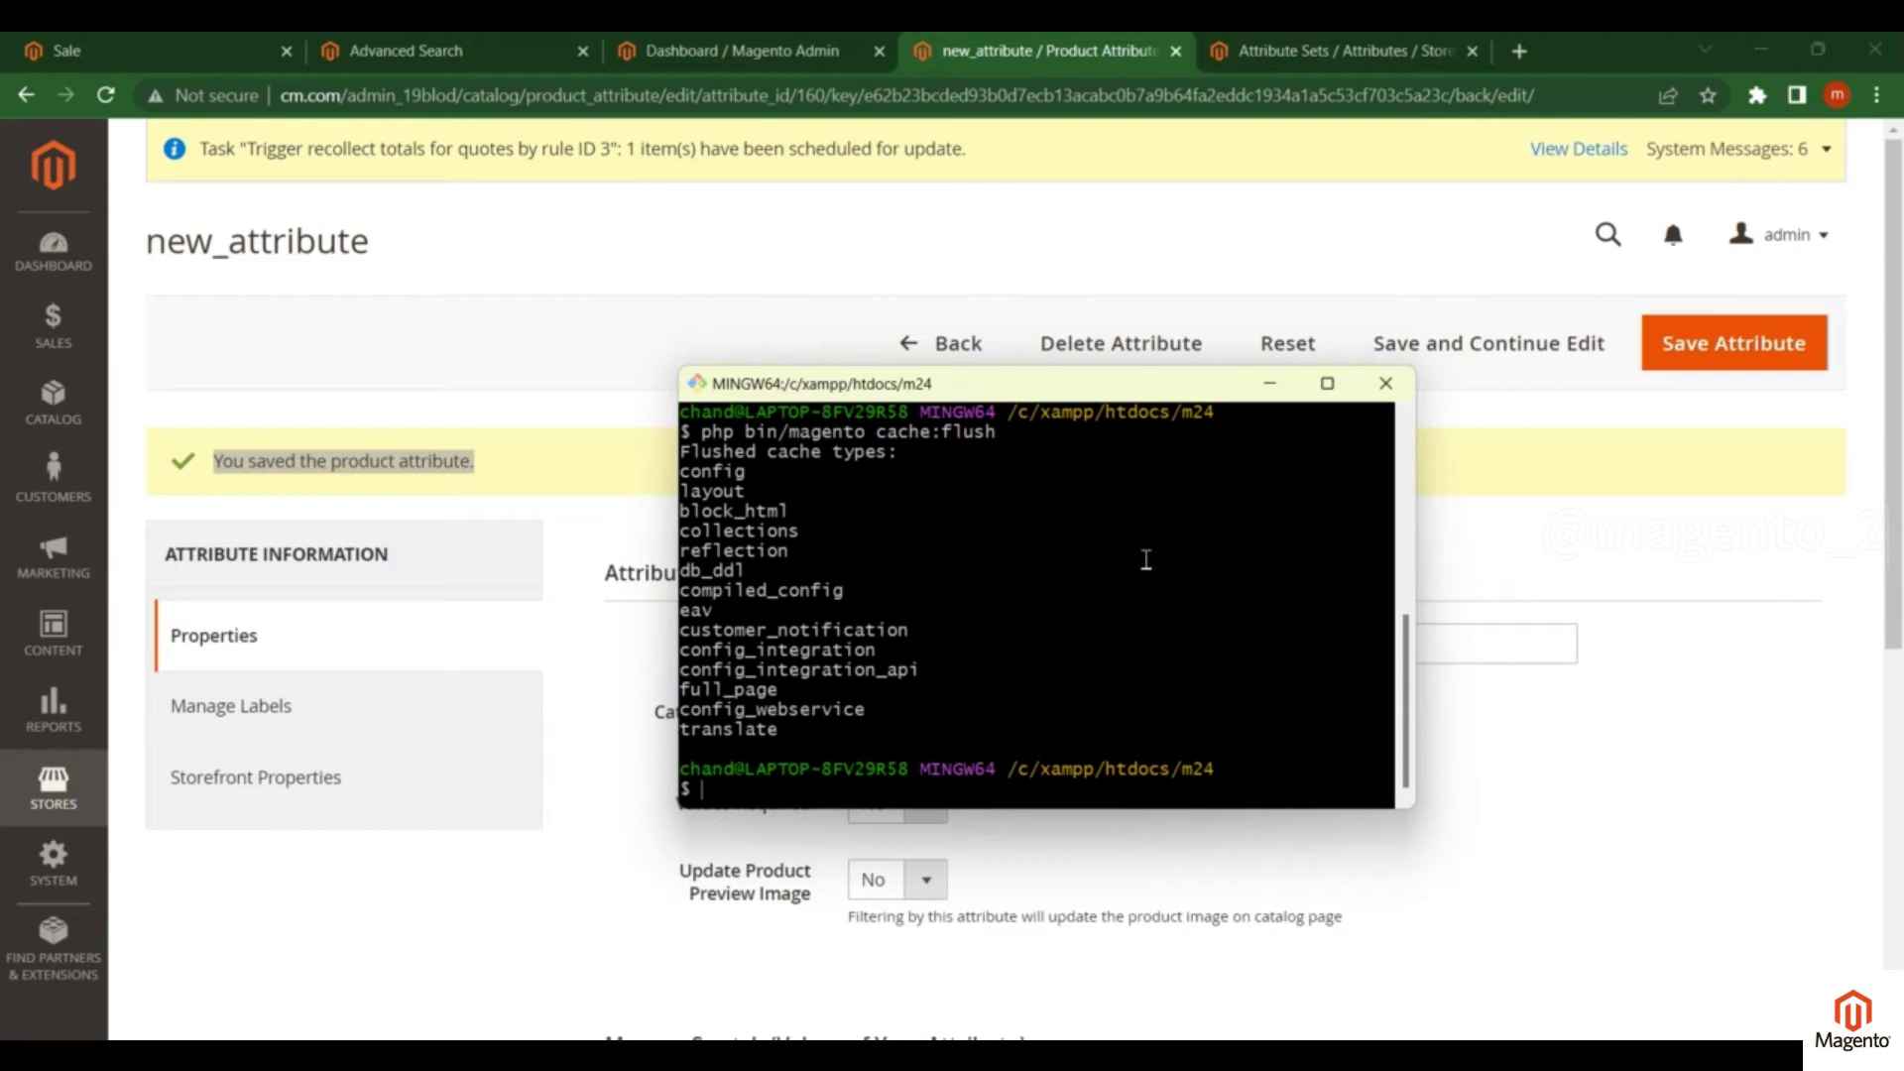
{"action": "left_click", "coordinate": [1537, 760]}
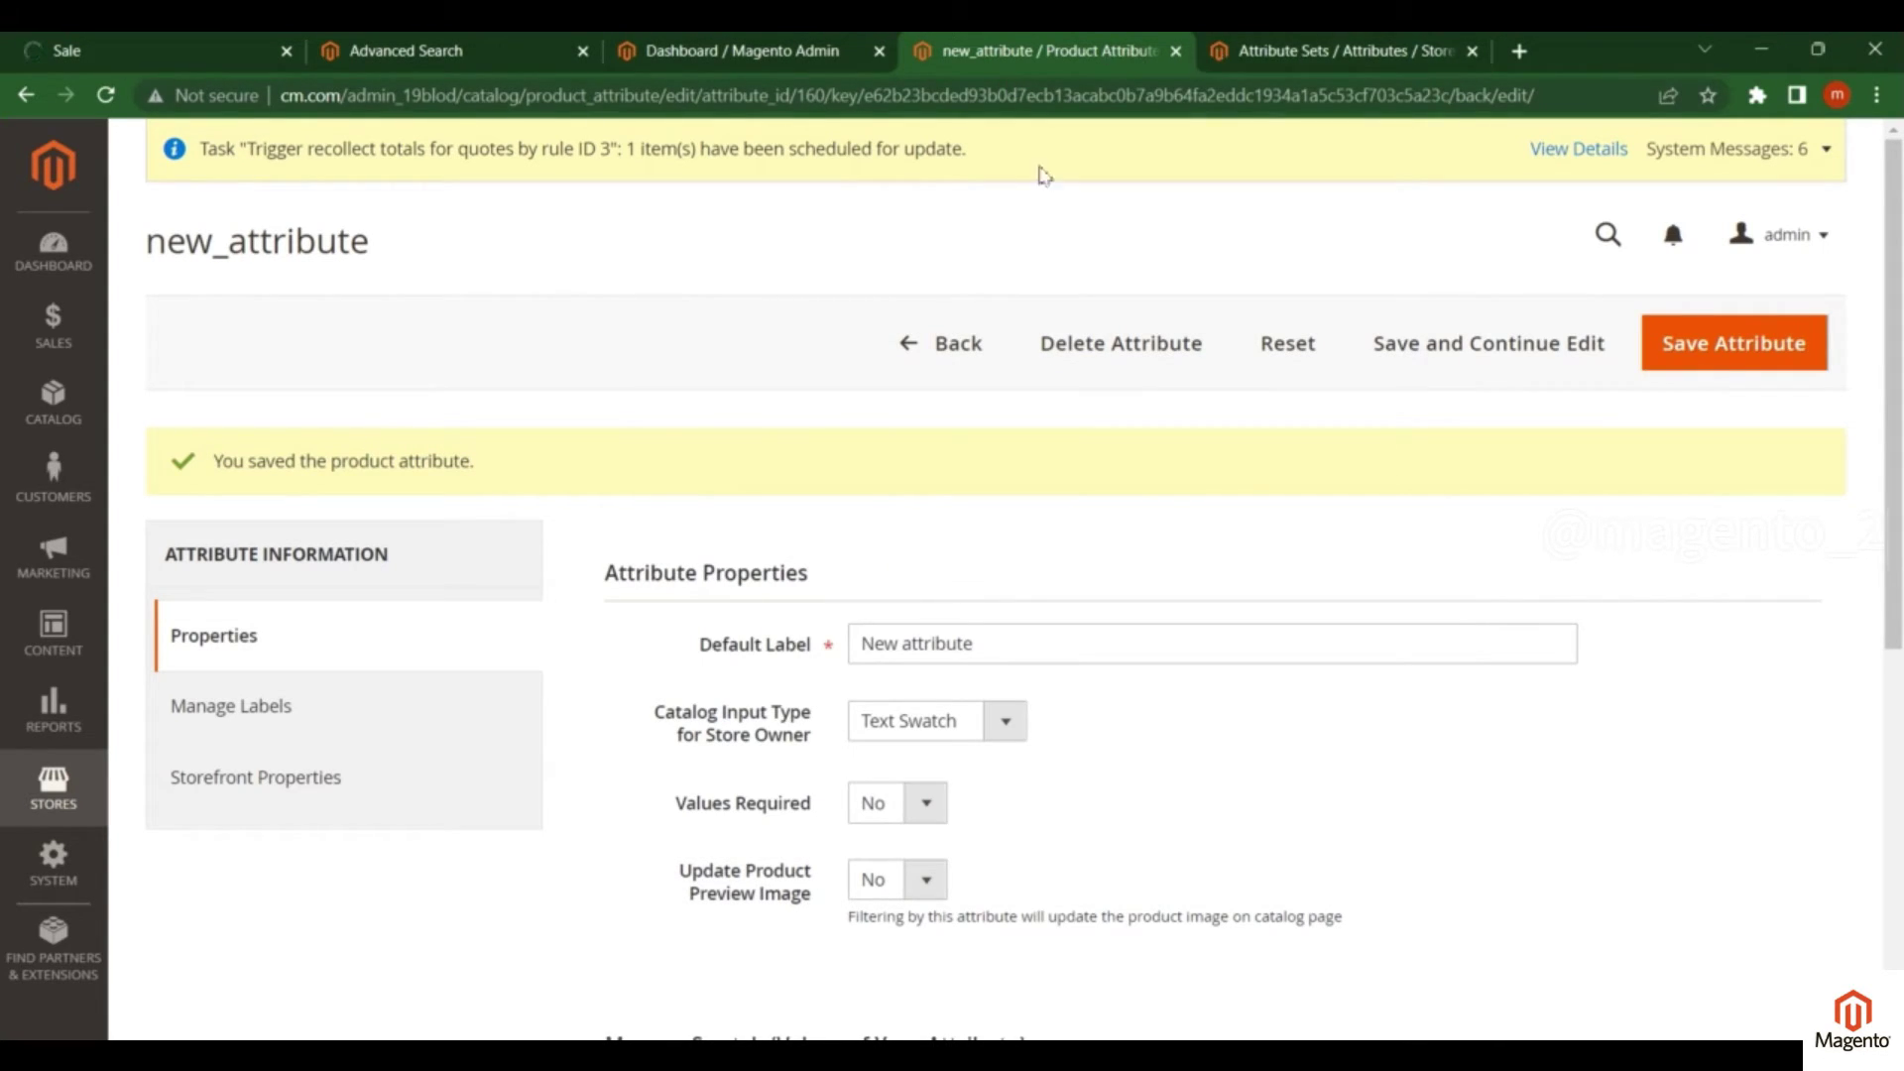
Step: Copy the default label New attribute, return to the product attributes list, and filter it by that default label
{"action": "left_click", "coordinate": [950, 355]}
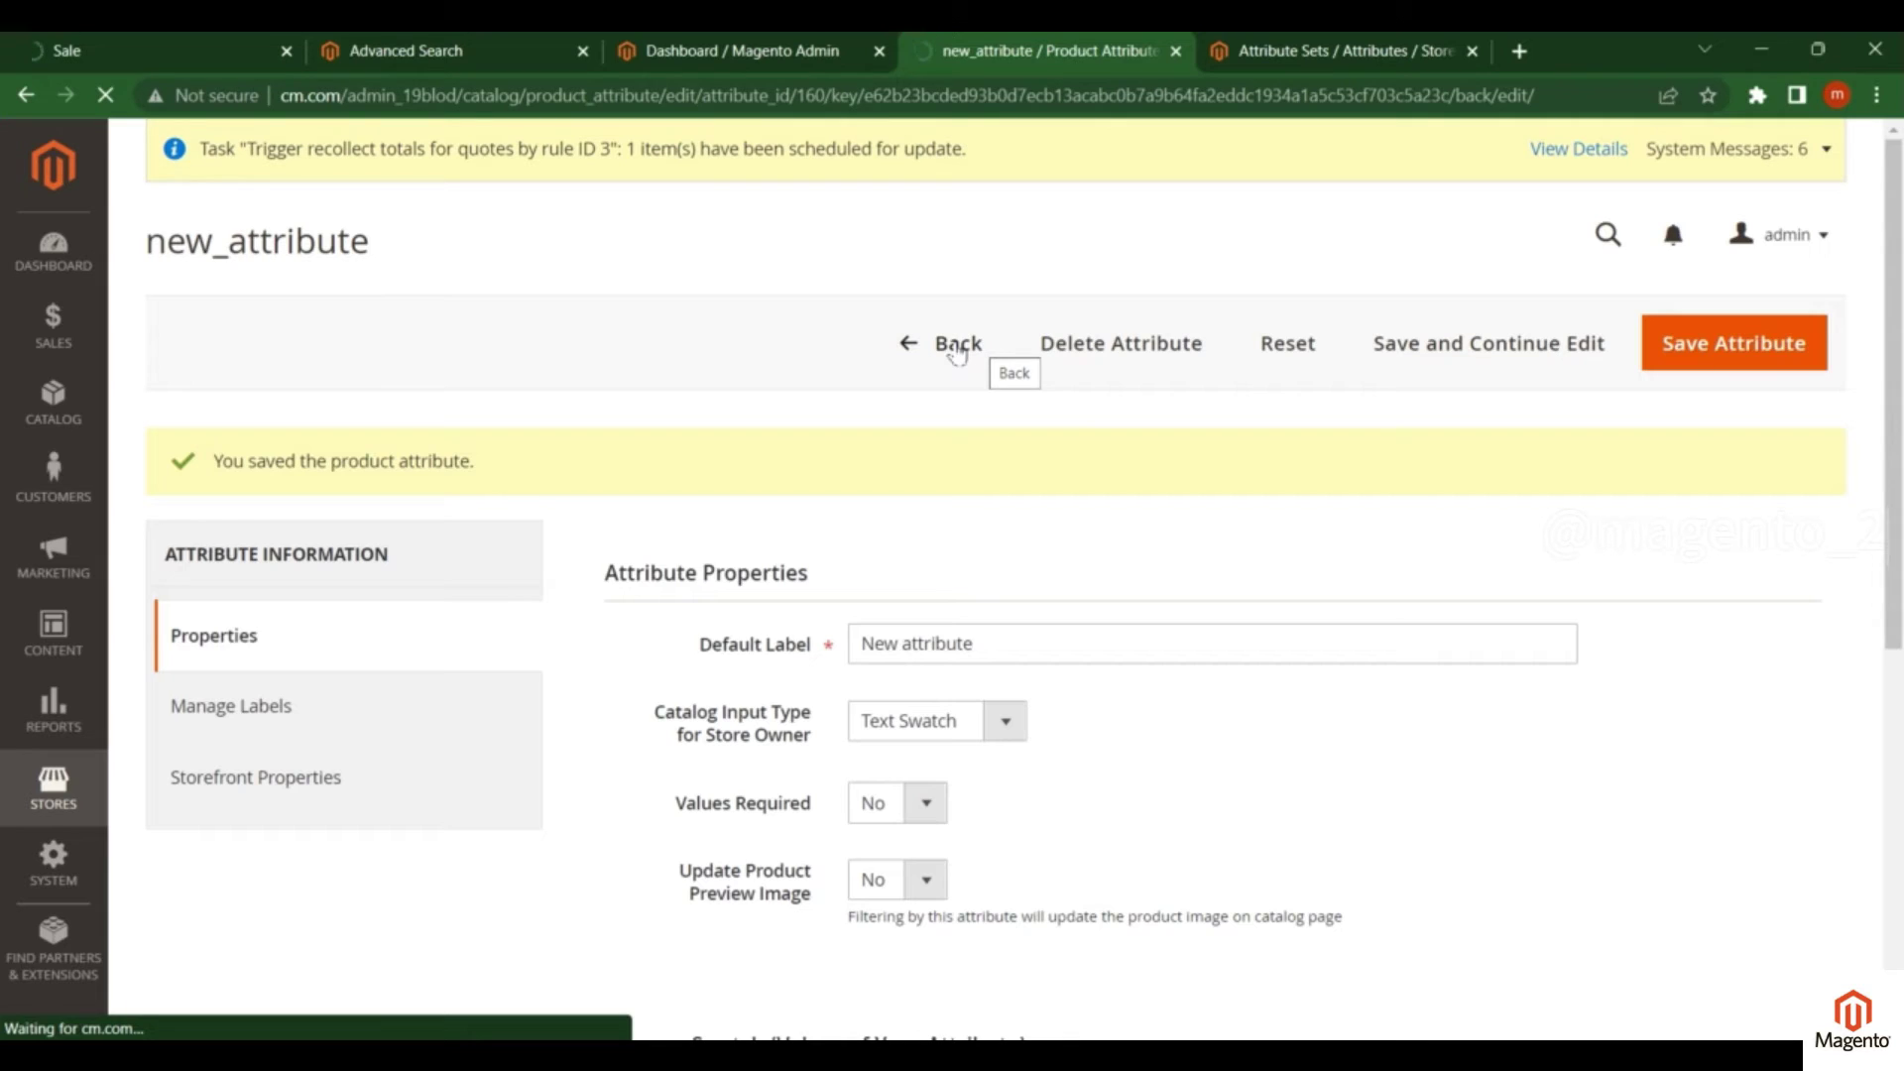
{"action": "left_click_drag", "start_coordinate": [981, 638], "coordinate": [796, 643]}
{"action": "key", "text": "ctrl+c"}
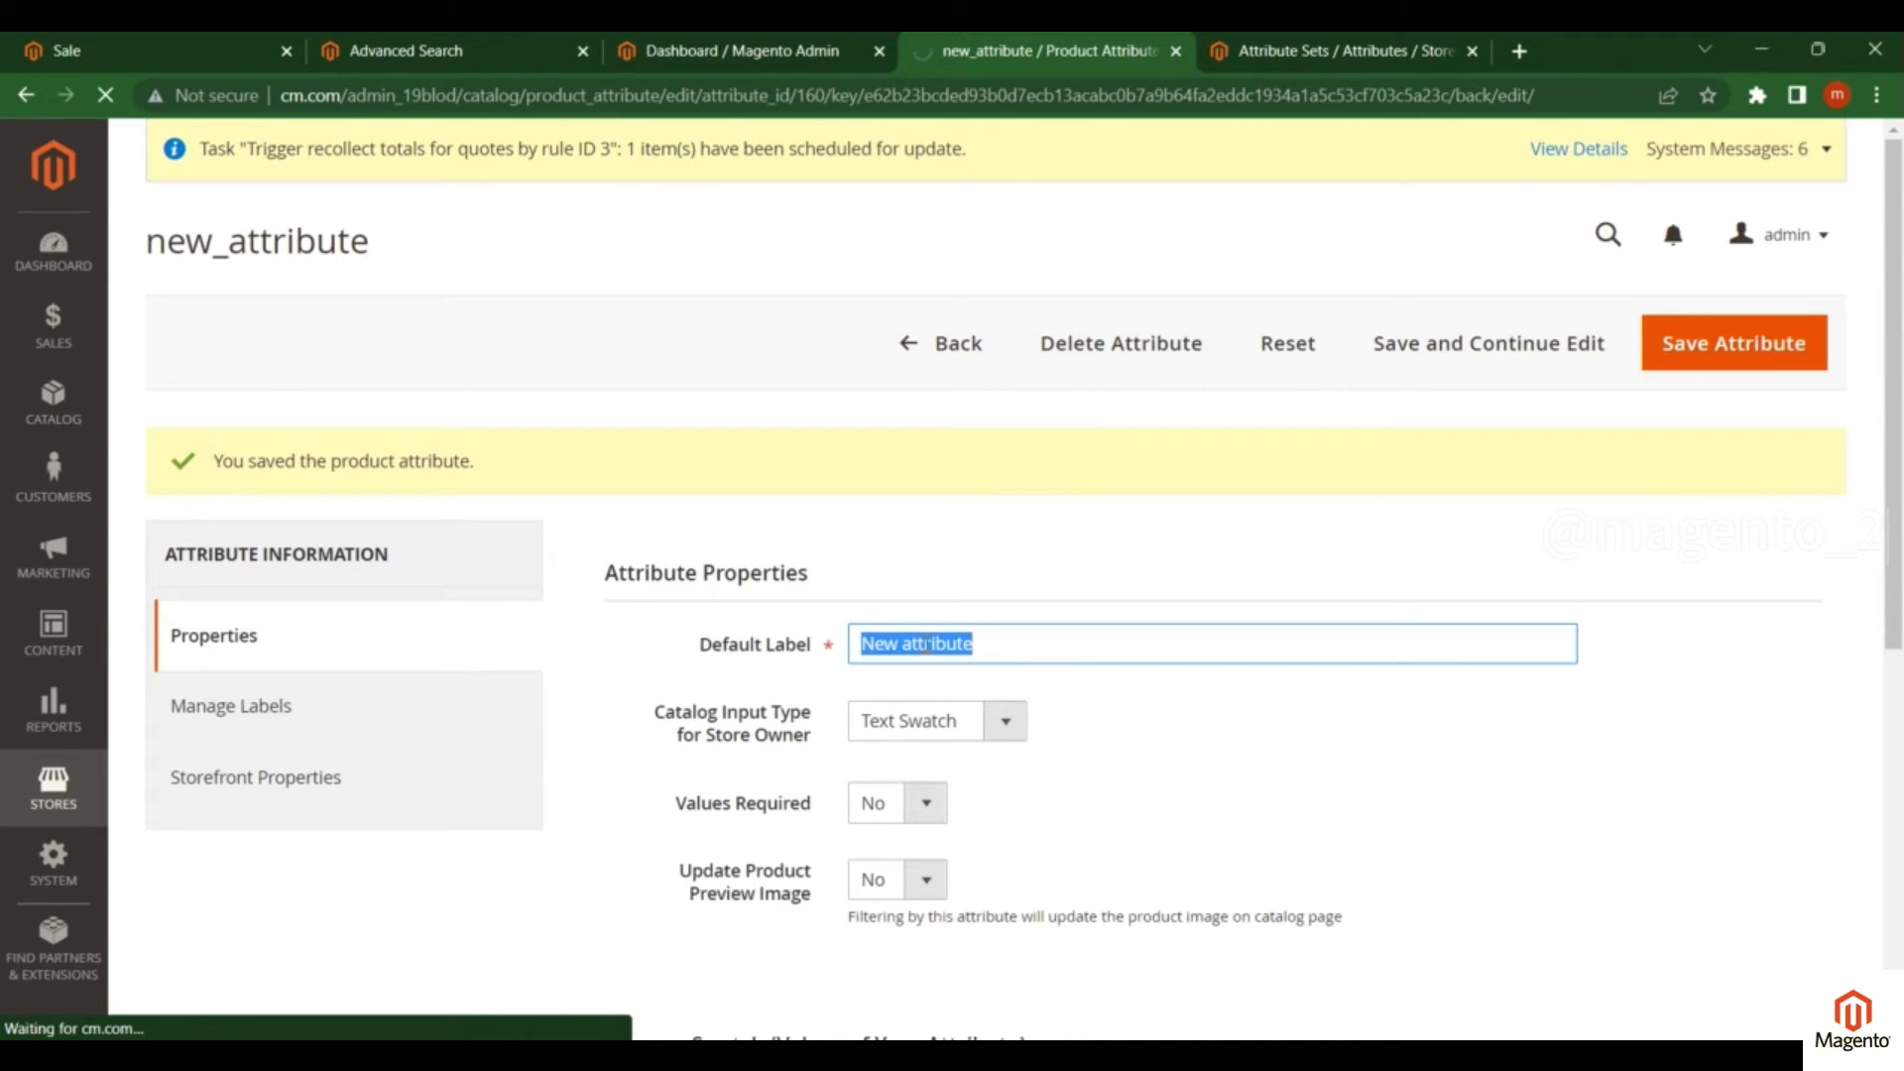
{"action": "scroll", "coordinate": [927, 645], "scroll_direction": "down", "scroll_amount": 3}
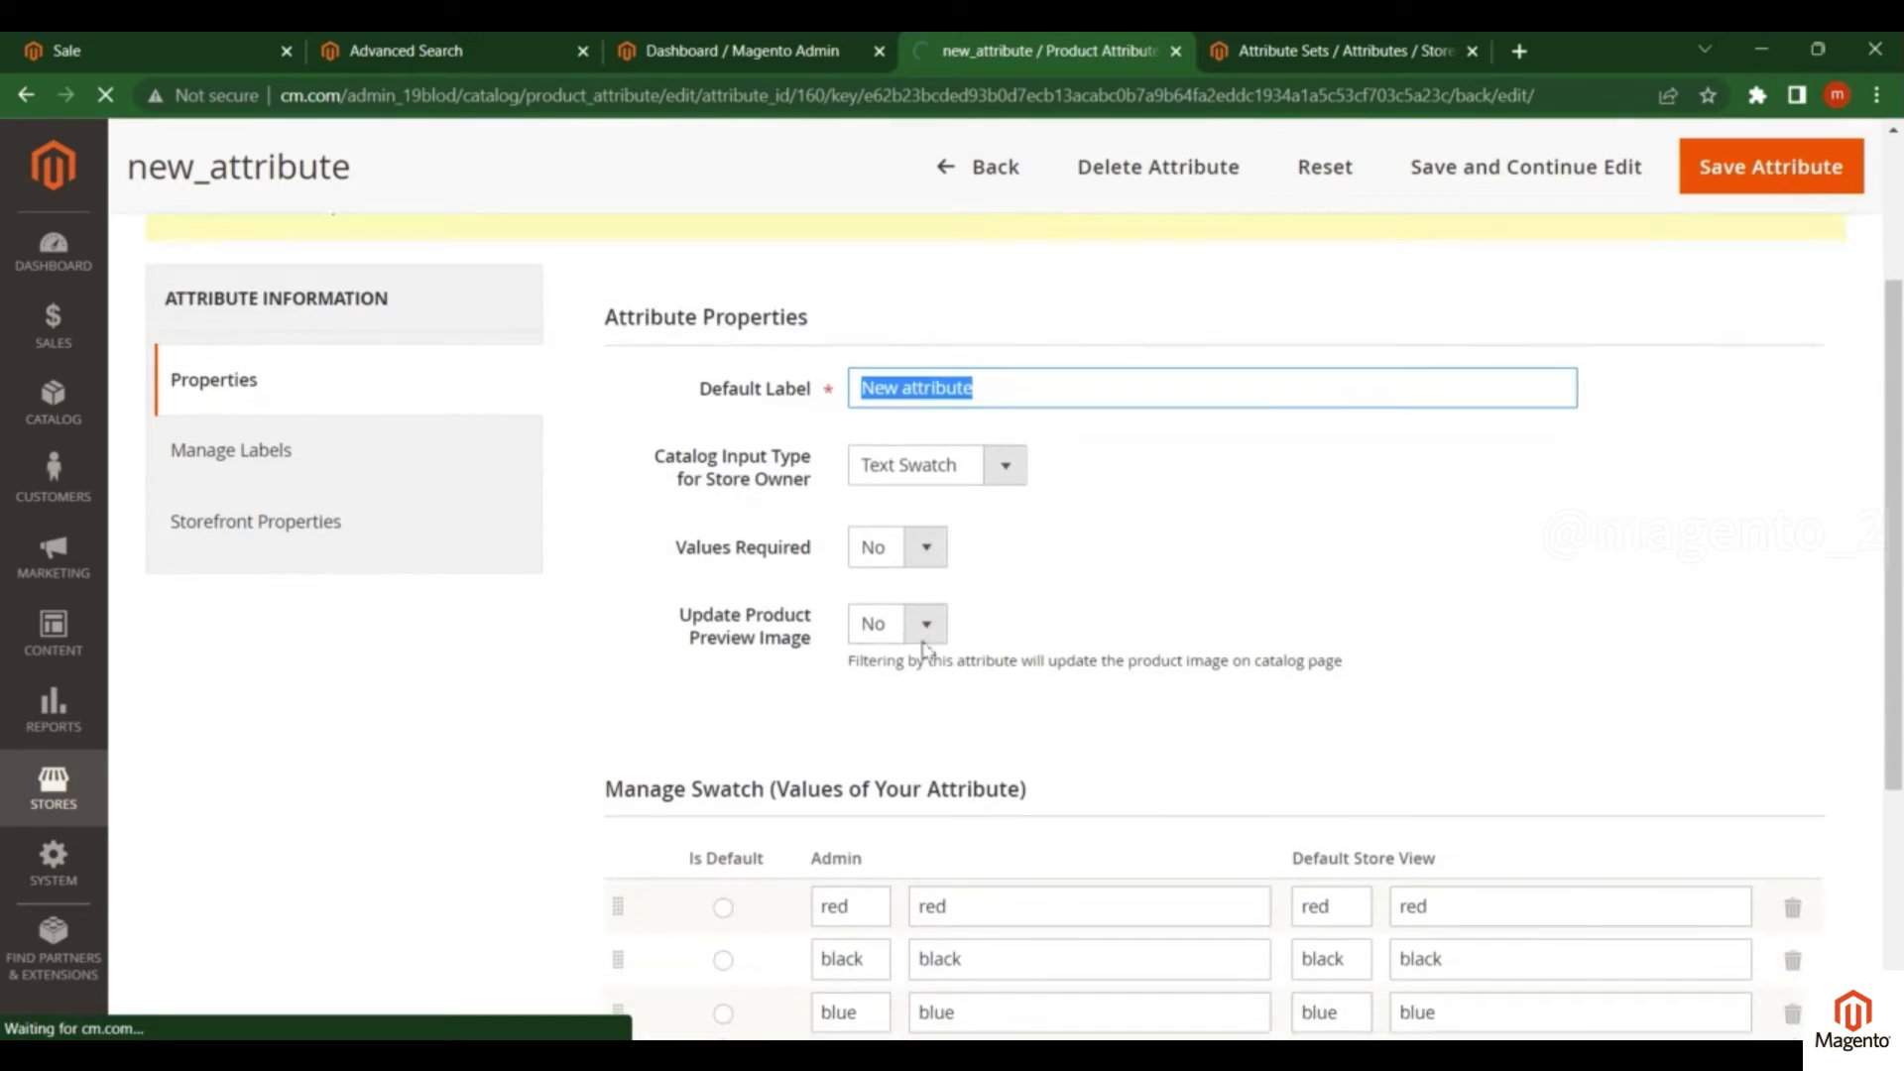
{"action": "scroll", "coordinate": [940, 647], "scroll_direction": "down", "scroll_amount": 1}
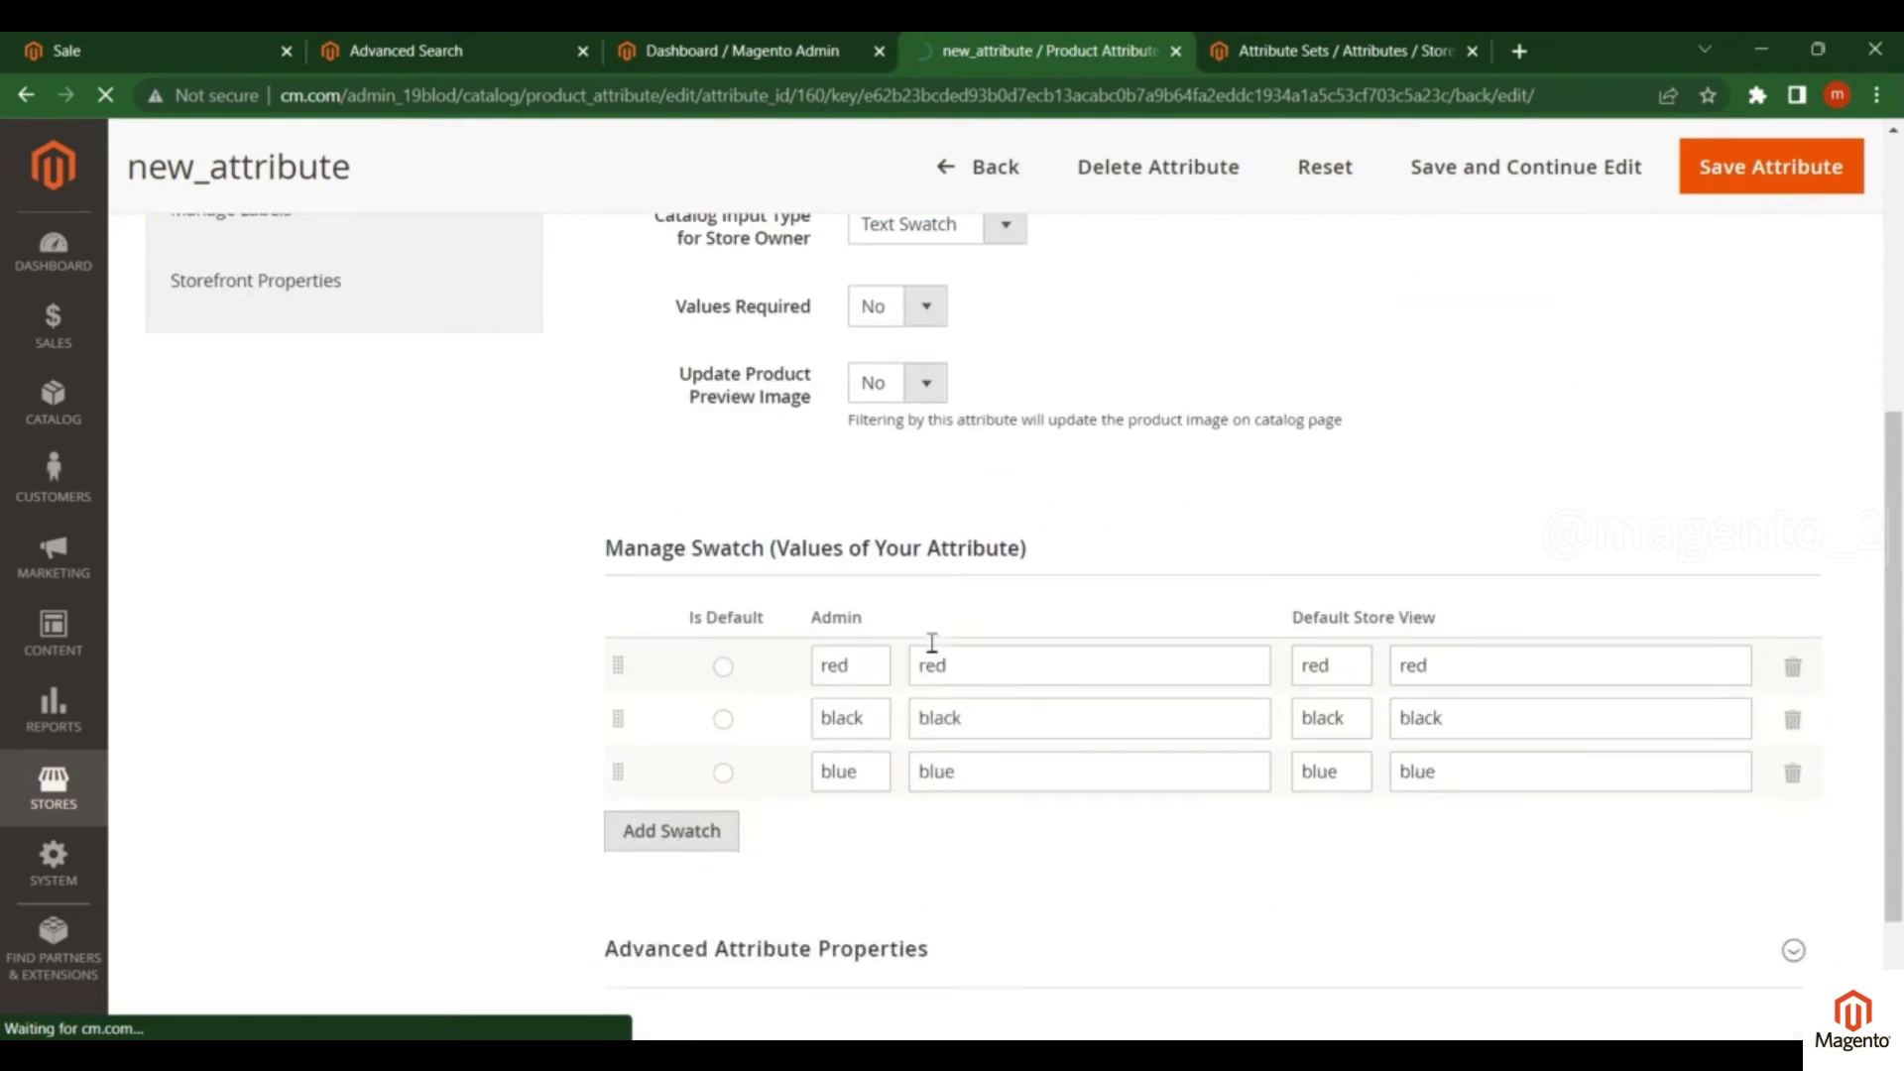
{"action": "left_click", "coordinate": [544, 585]}
{"action": "key", "text": "ctrl+v"}
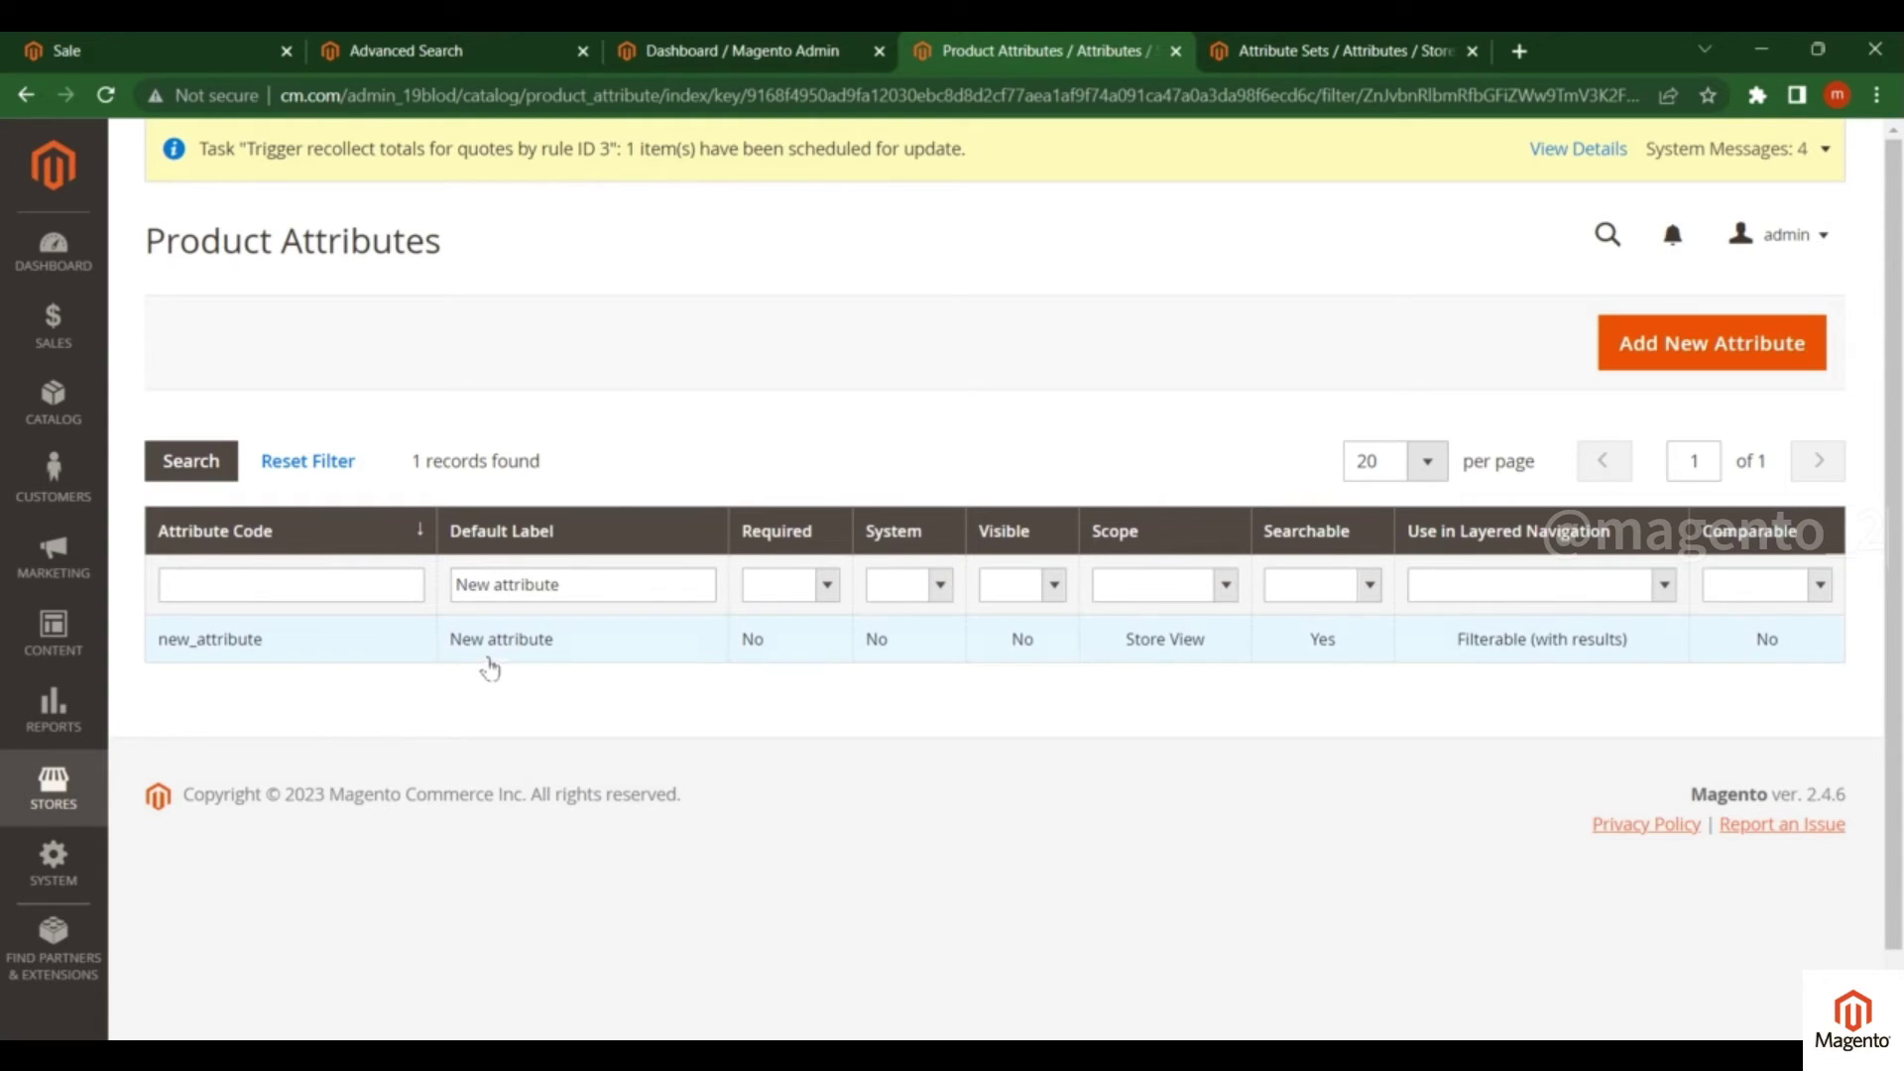
Step: Review the list of attribute sets and check the shopping options on the storefront Sale page
{"action": "left_click", "coordinate": [51, 803]}
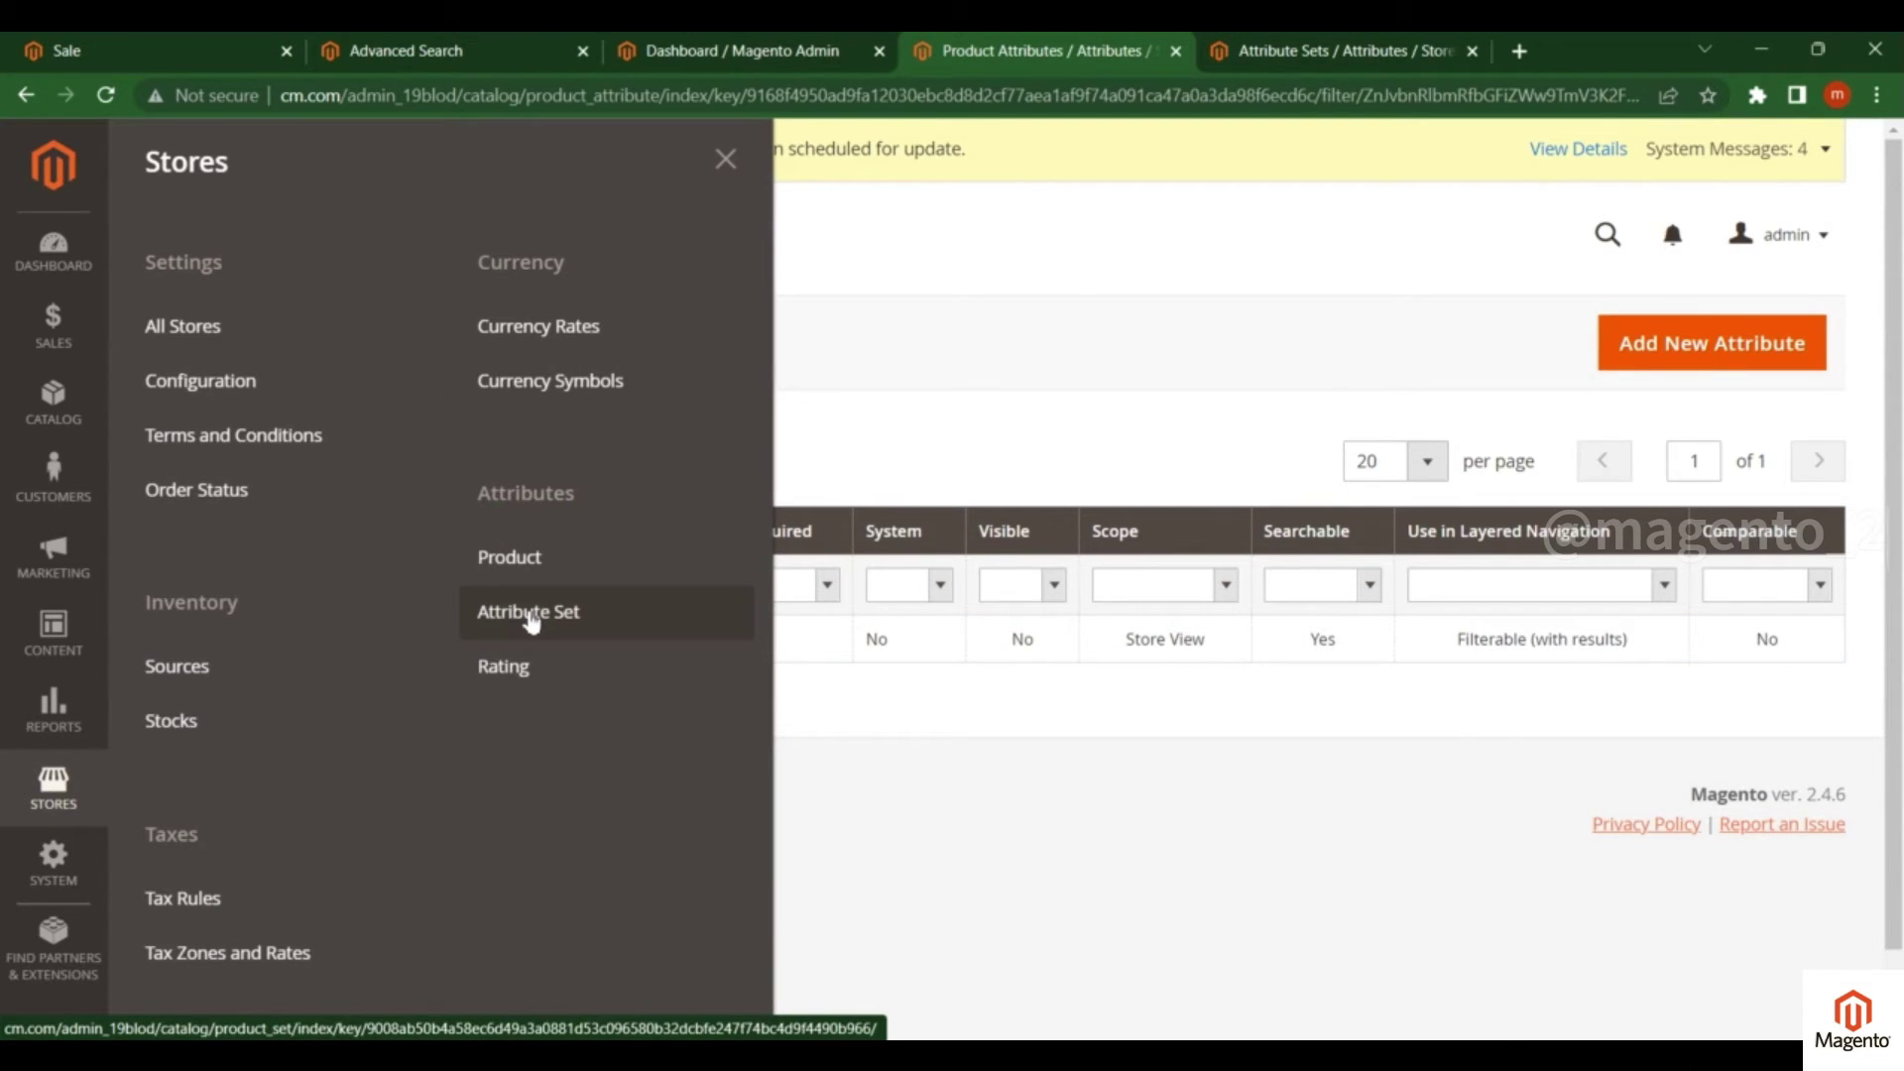
{"action": "middle_click", "coordinate": [531, 615]}
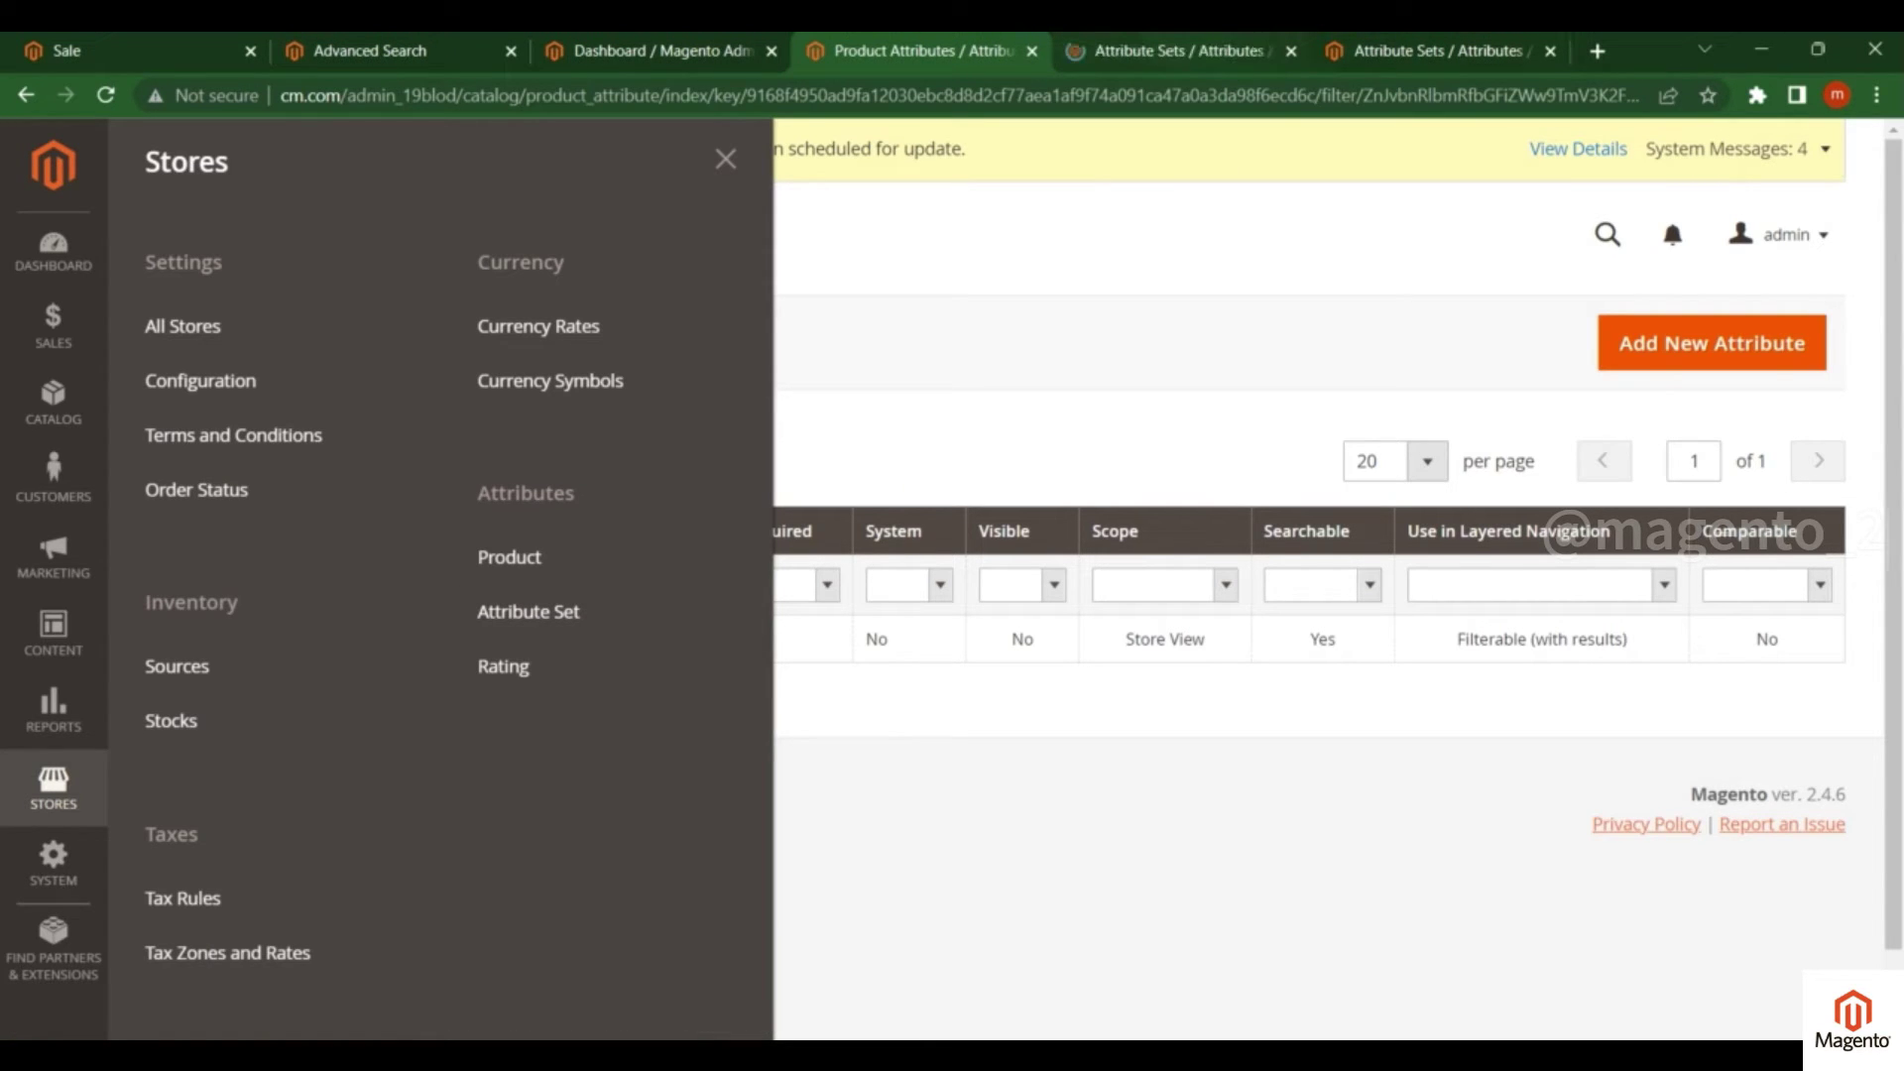
{"action": "left_click", "coordinate": [1550, 50]}
{"action": "left_click", "coordinate": [1290, 49]}
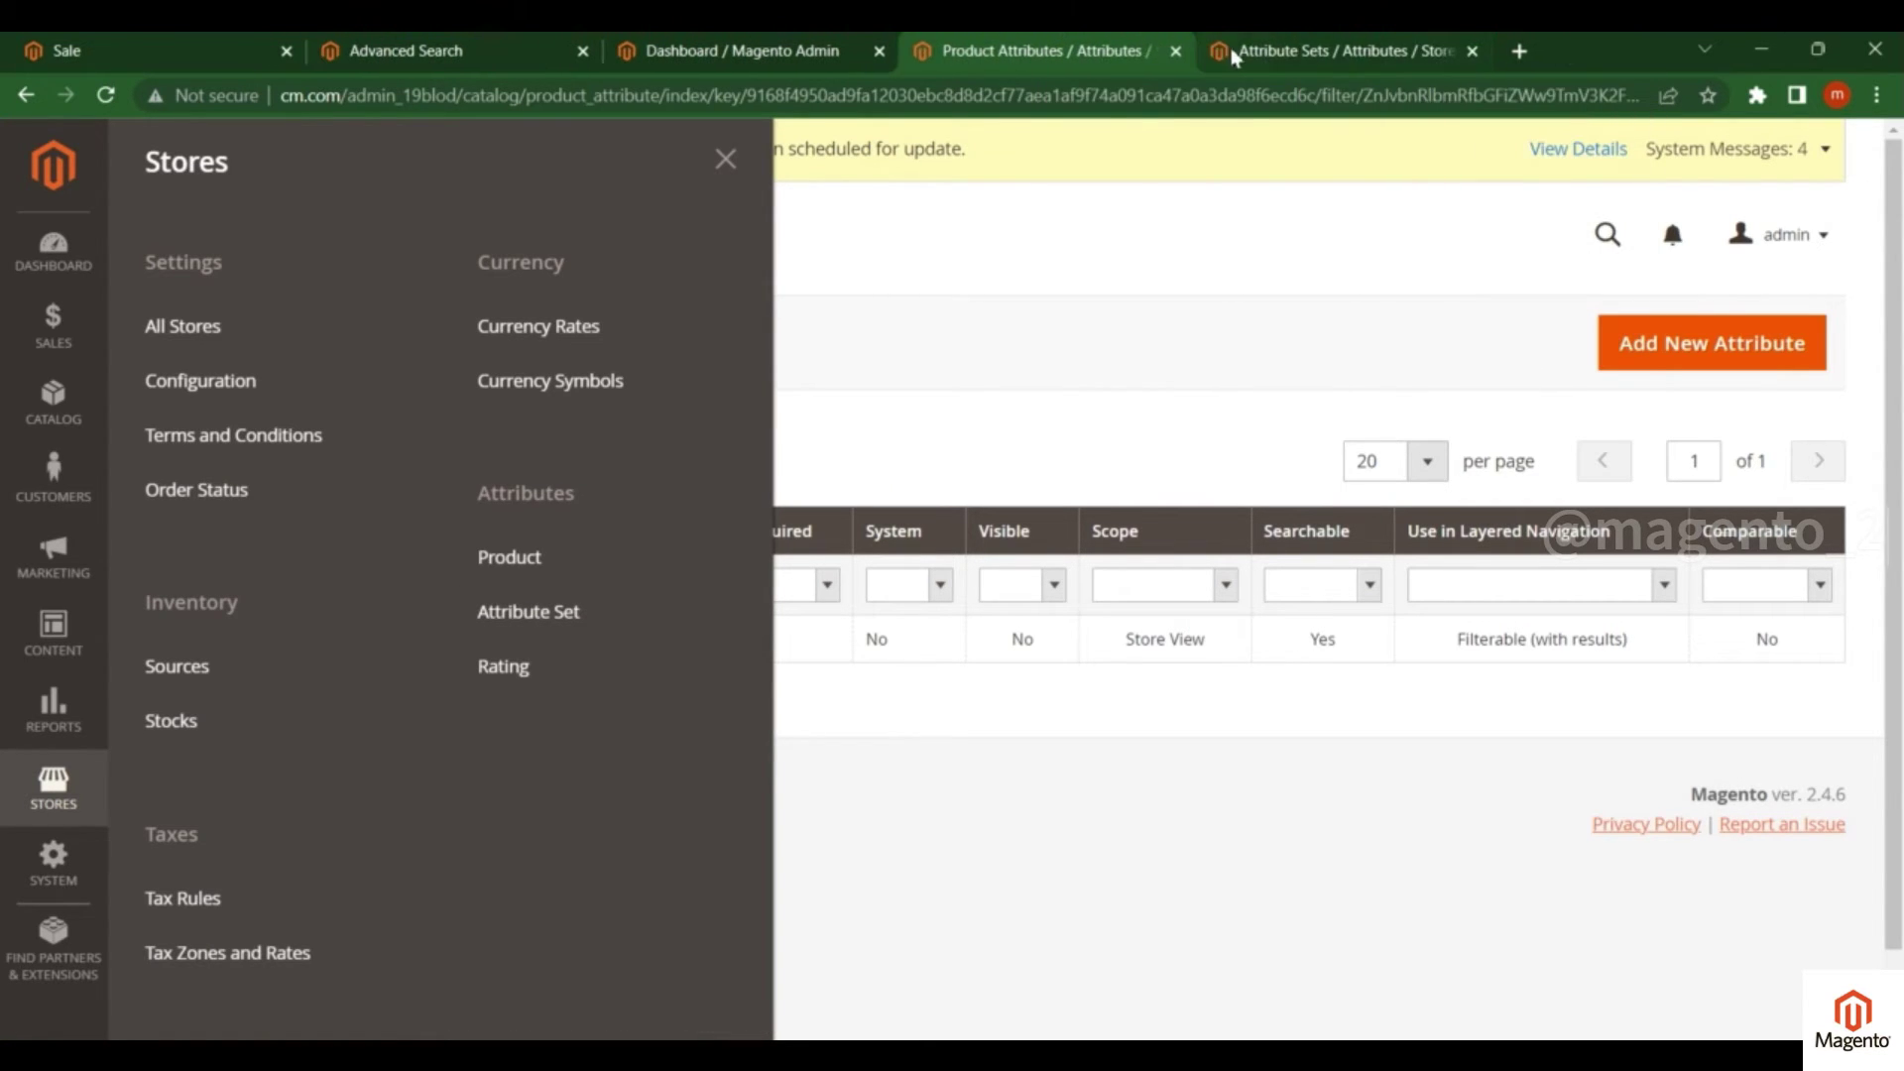
{"action": "scroll", "coordinate": [235, 500], "scroll_direction": "down", "scroll_amount": 2}
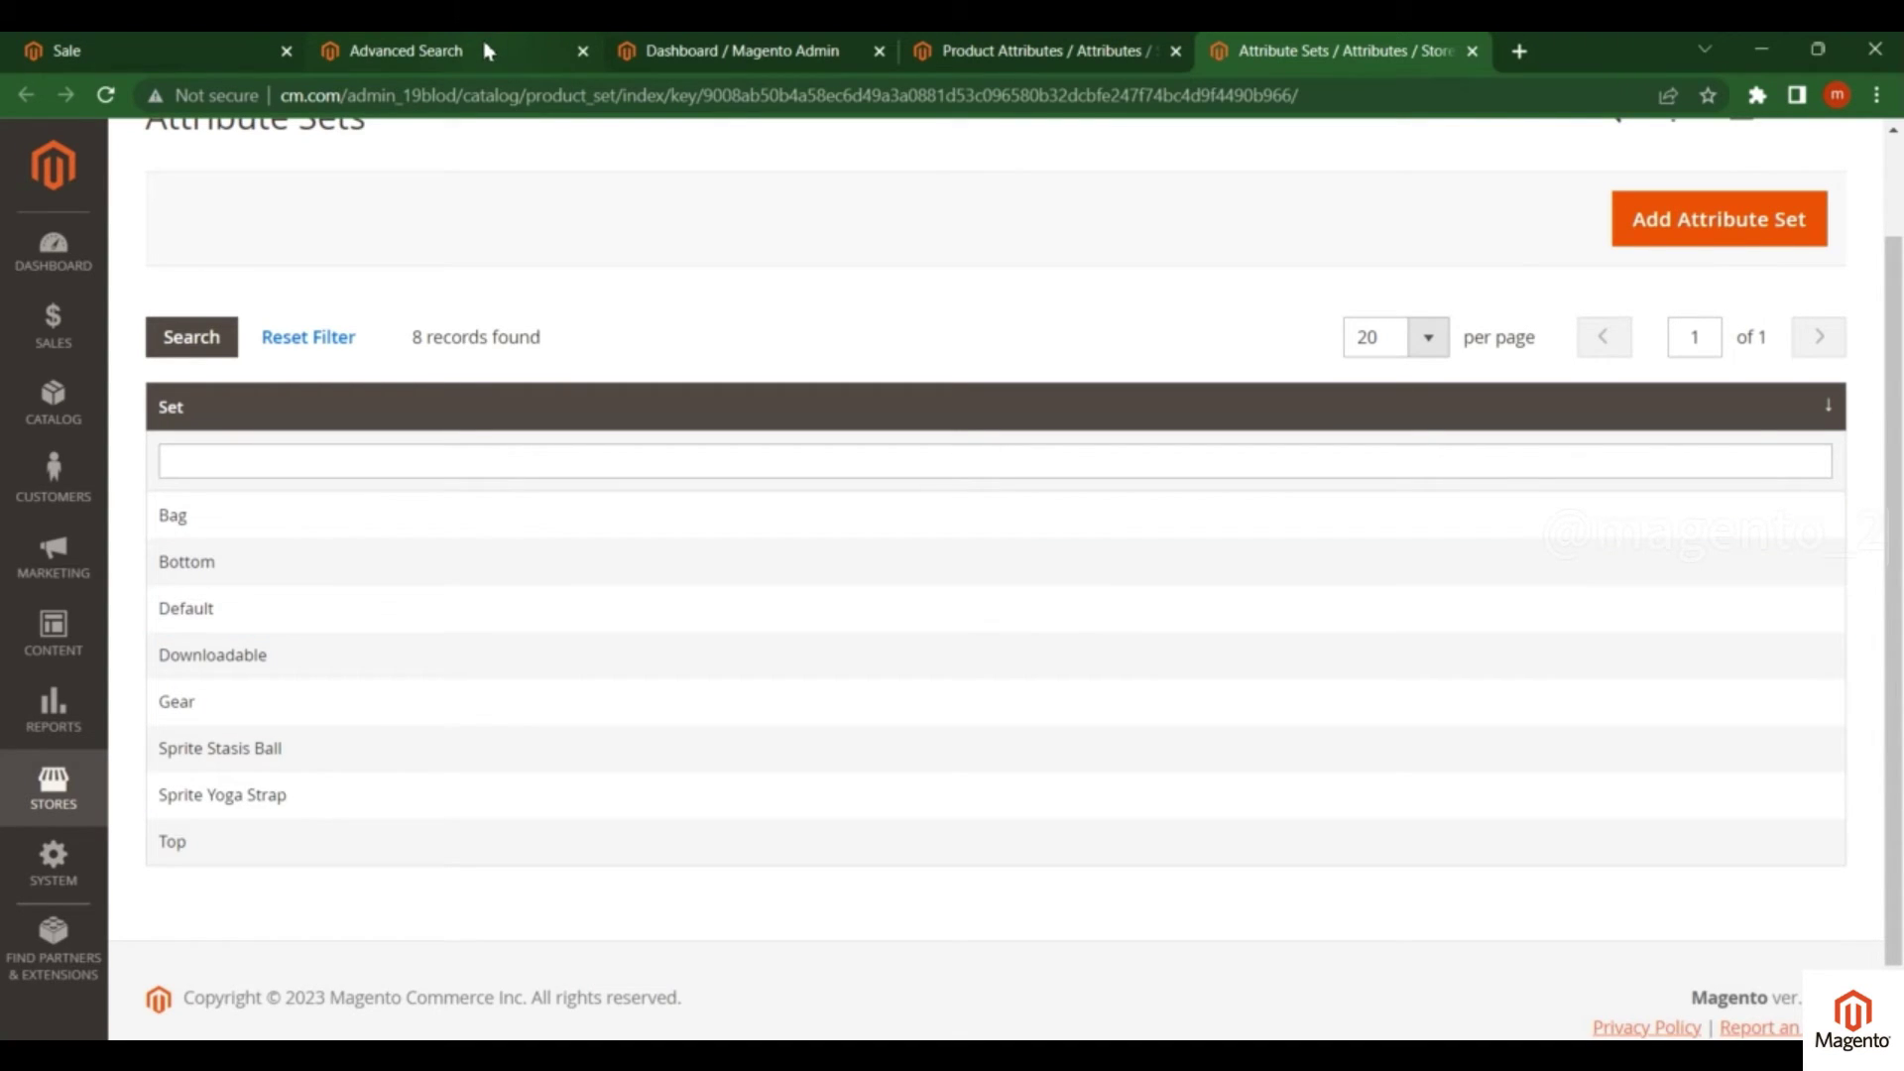
{"action": "left_click", "coordinate": [229, 52]}
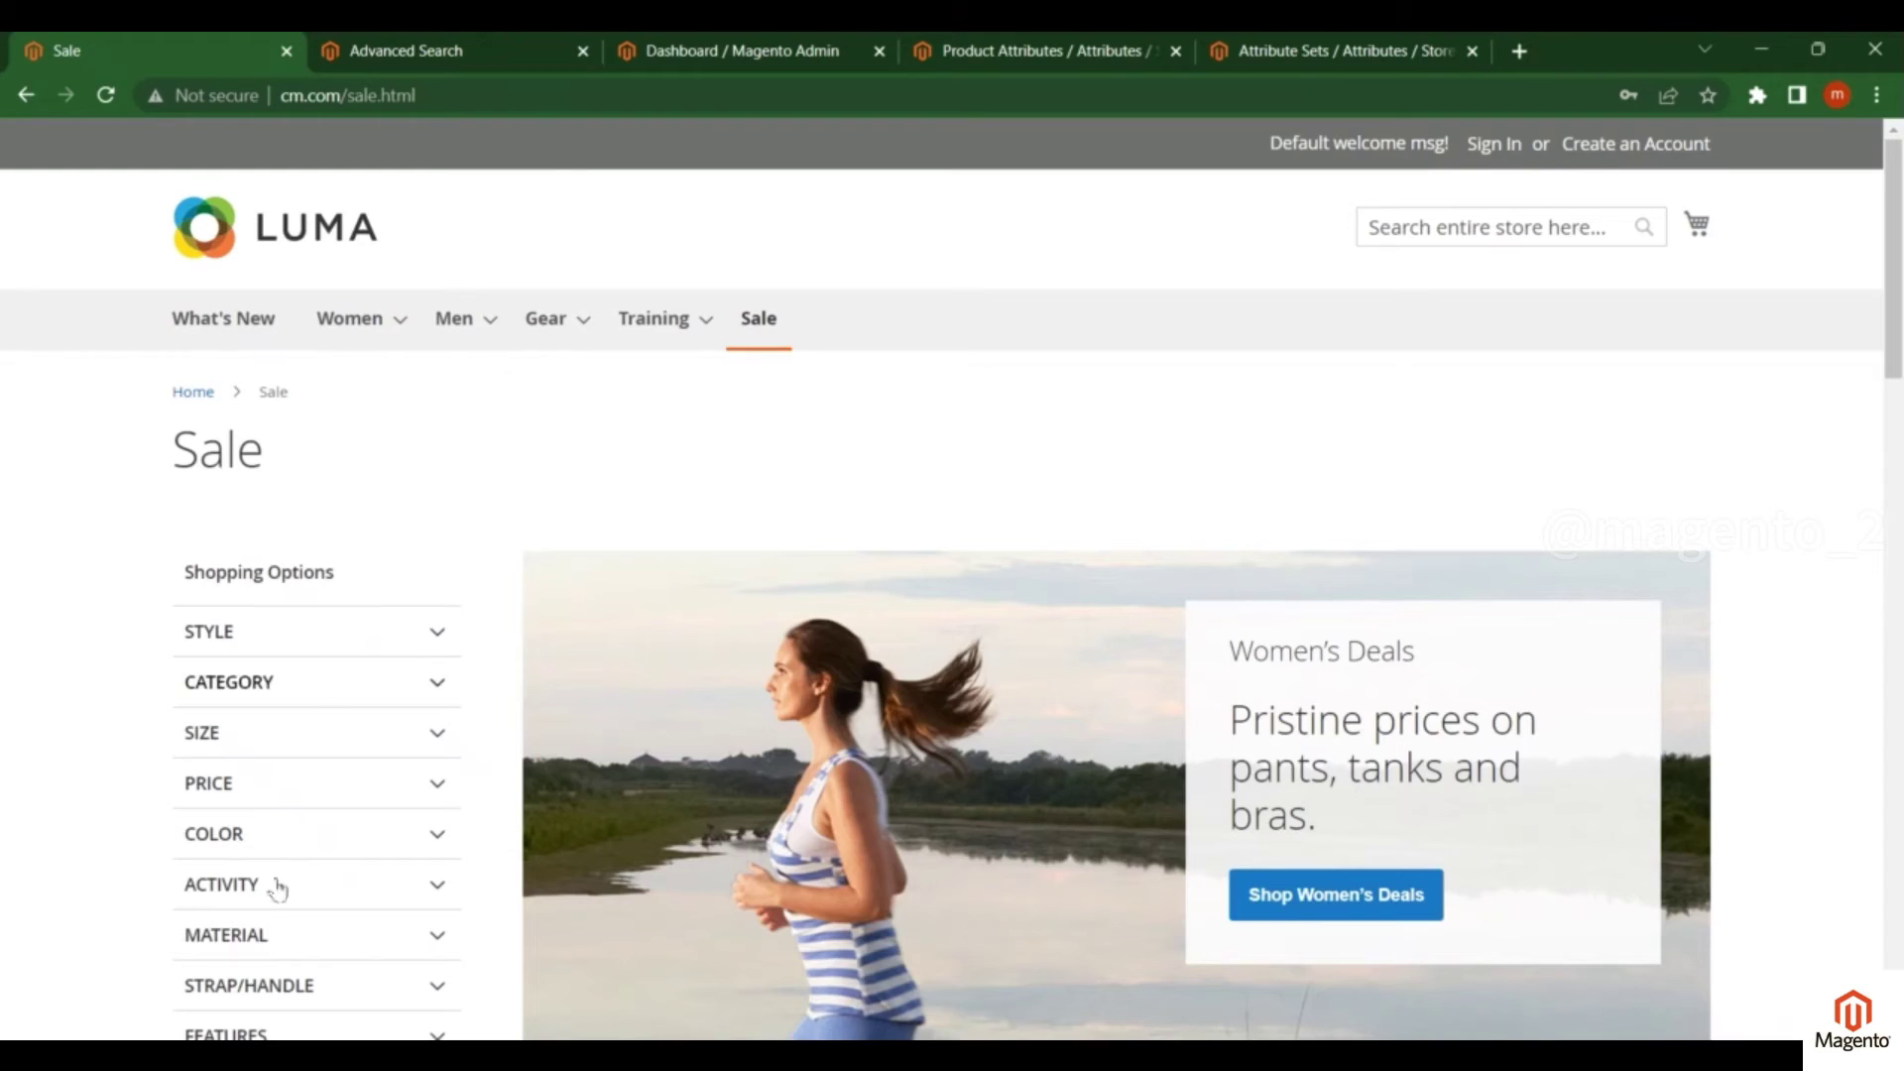
{"action": "left_click", "coordinate": [1374, 52]}
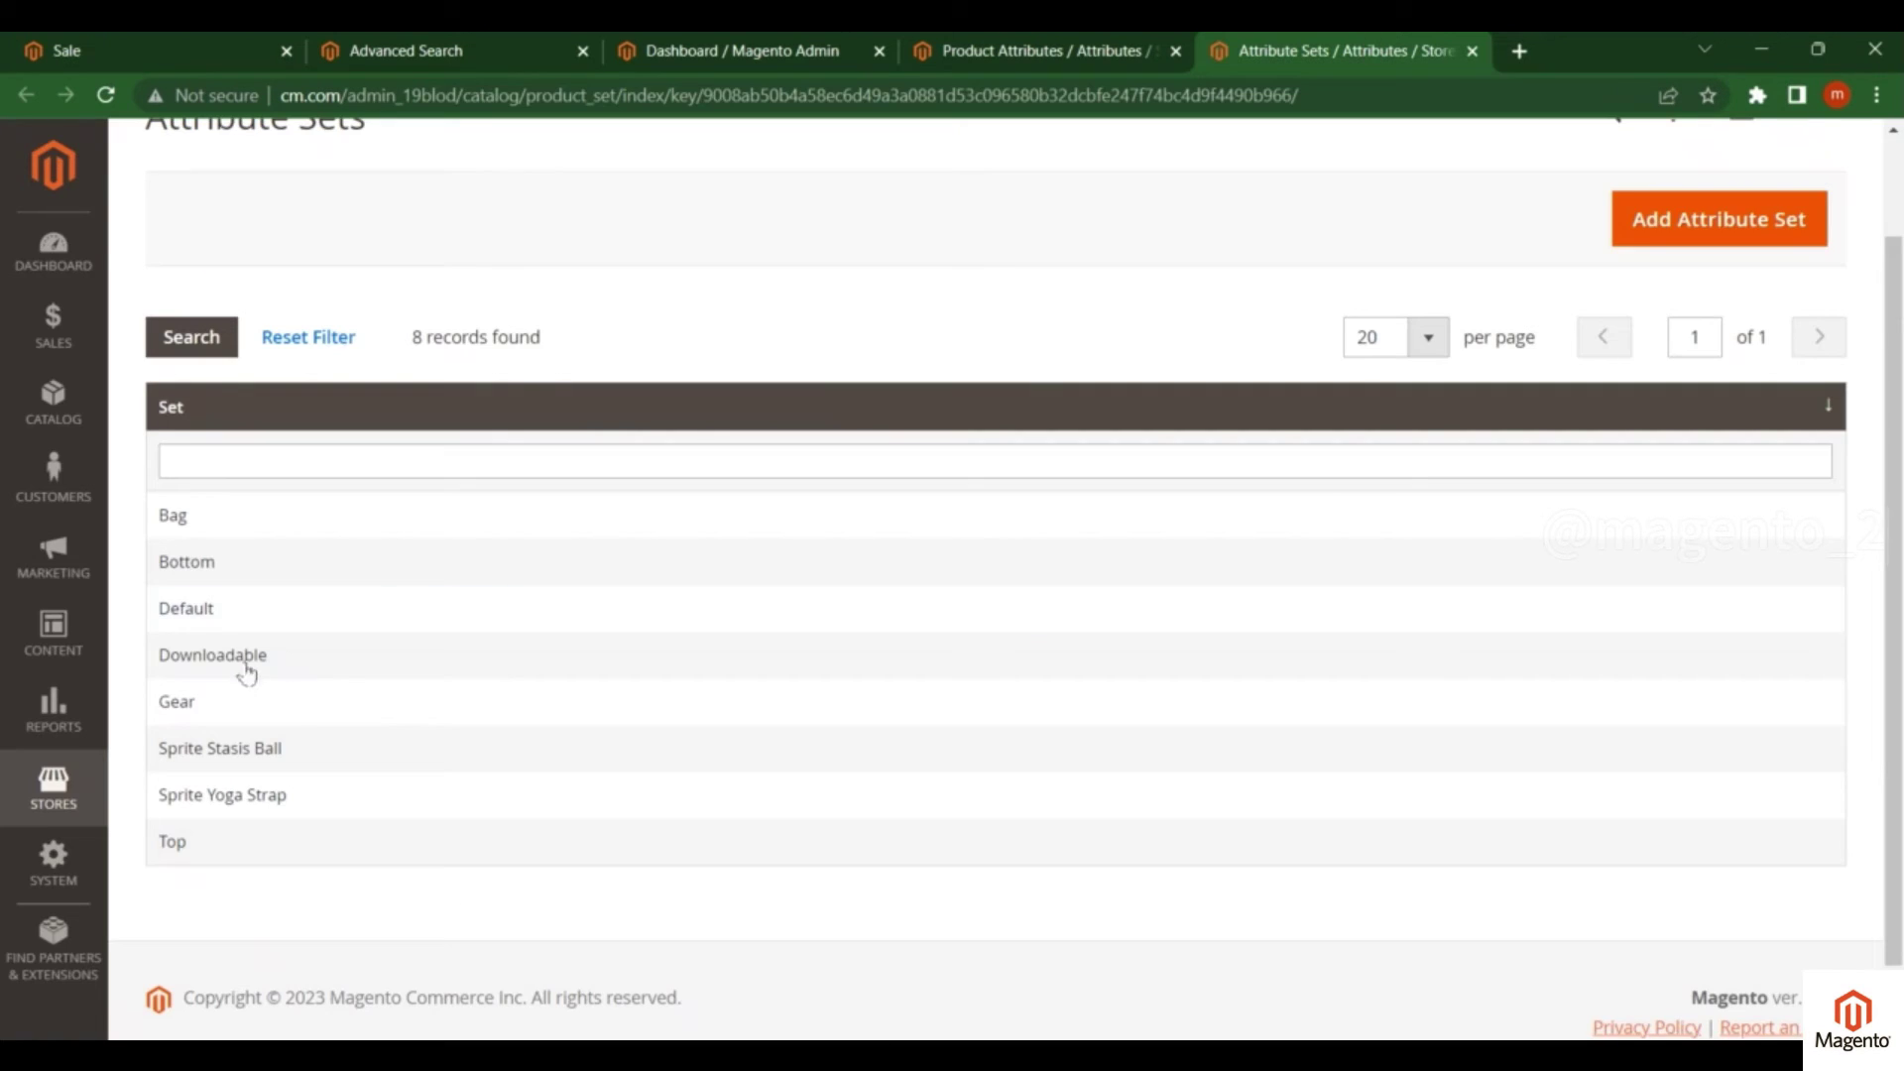
Step: Open the catalog product list in a new tab and copy the product name I phone 15 Simple from the storefront Sale page
{"action": "left_click", "coordinate": [53, 397]}
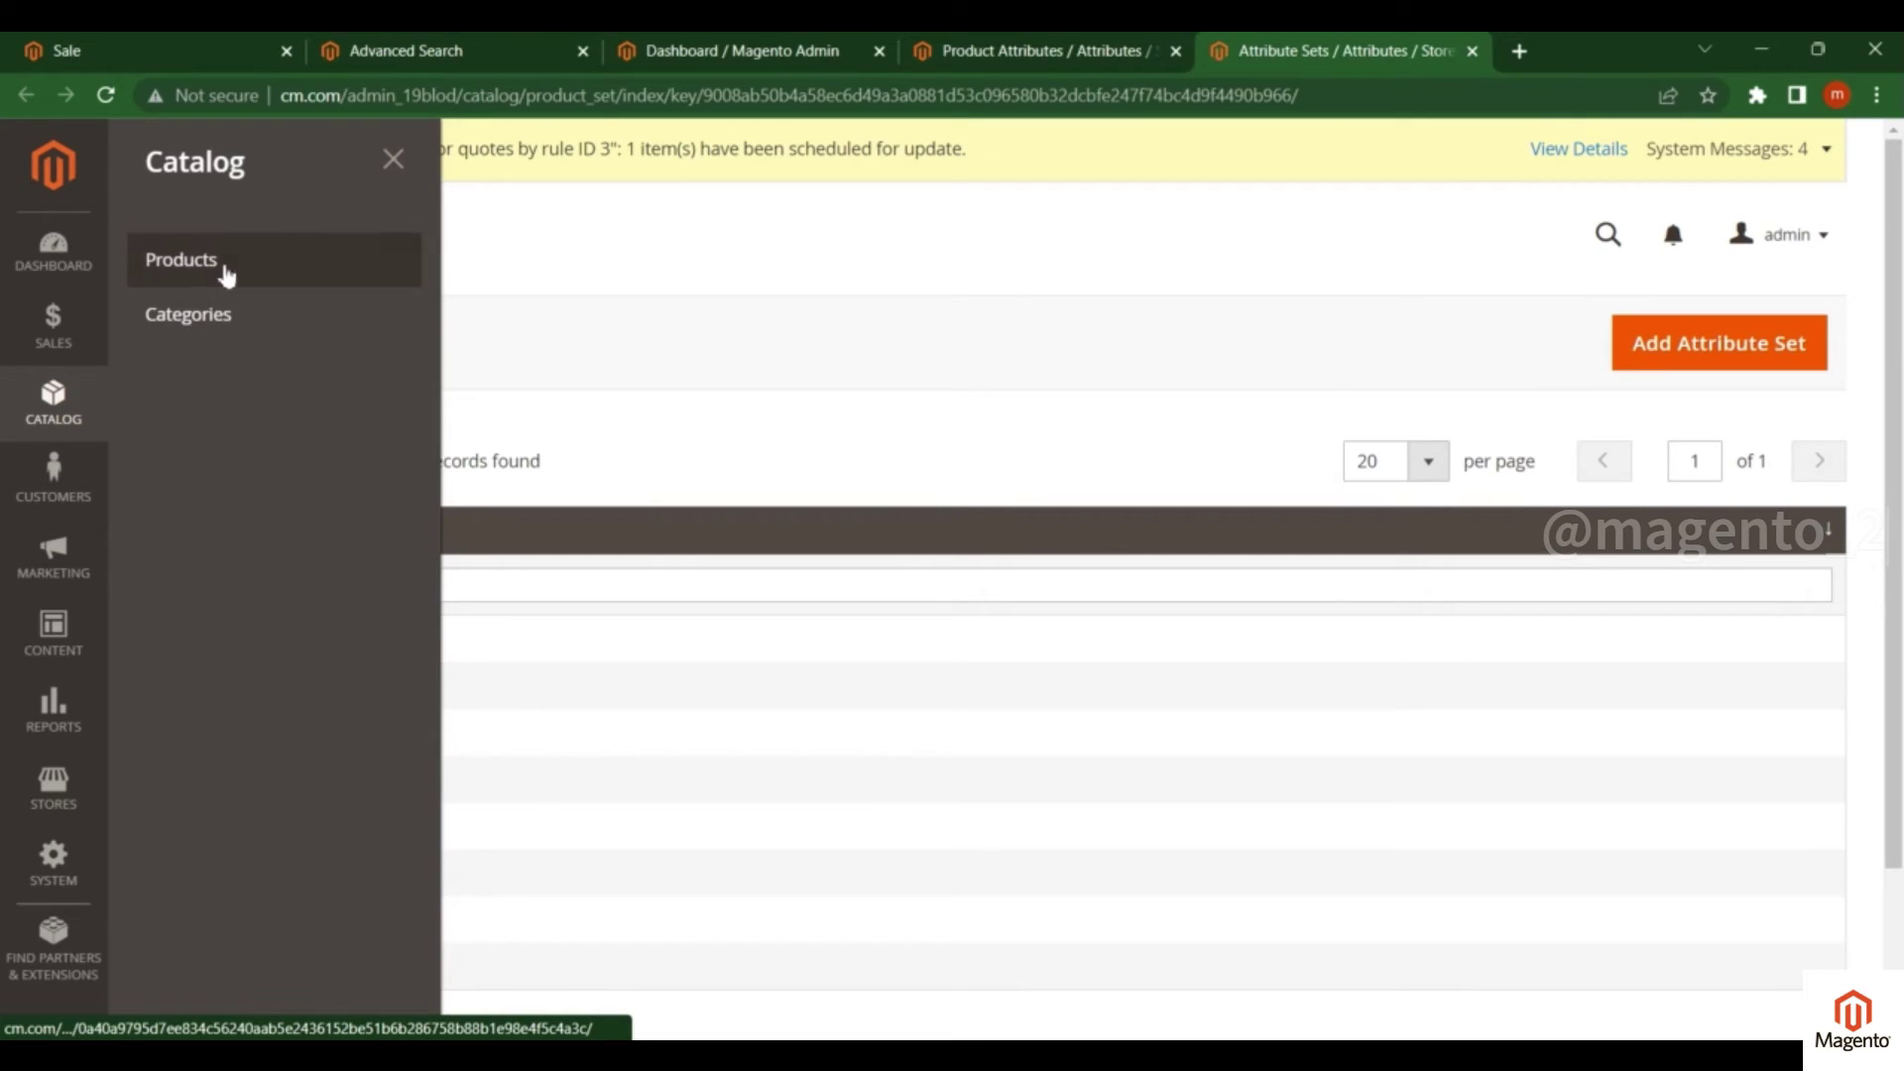
{"action": "middle_click", "coordinate": [227, 275]}
{"action": "left_click", "coordinate": [901, 277]}
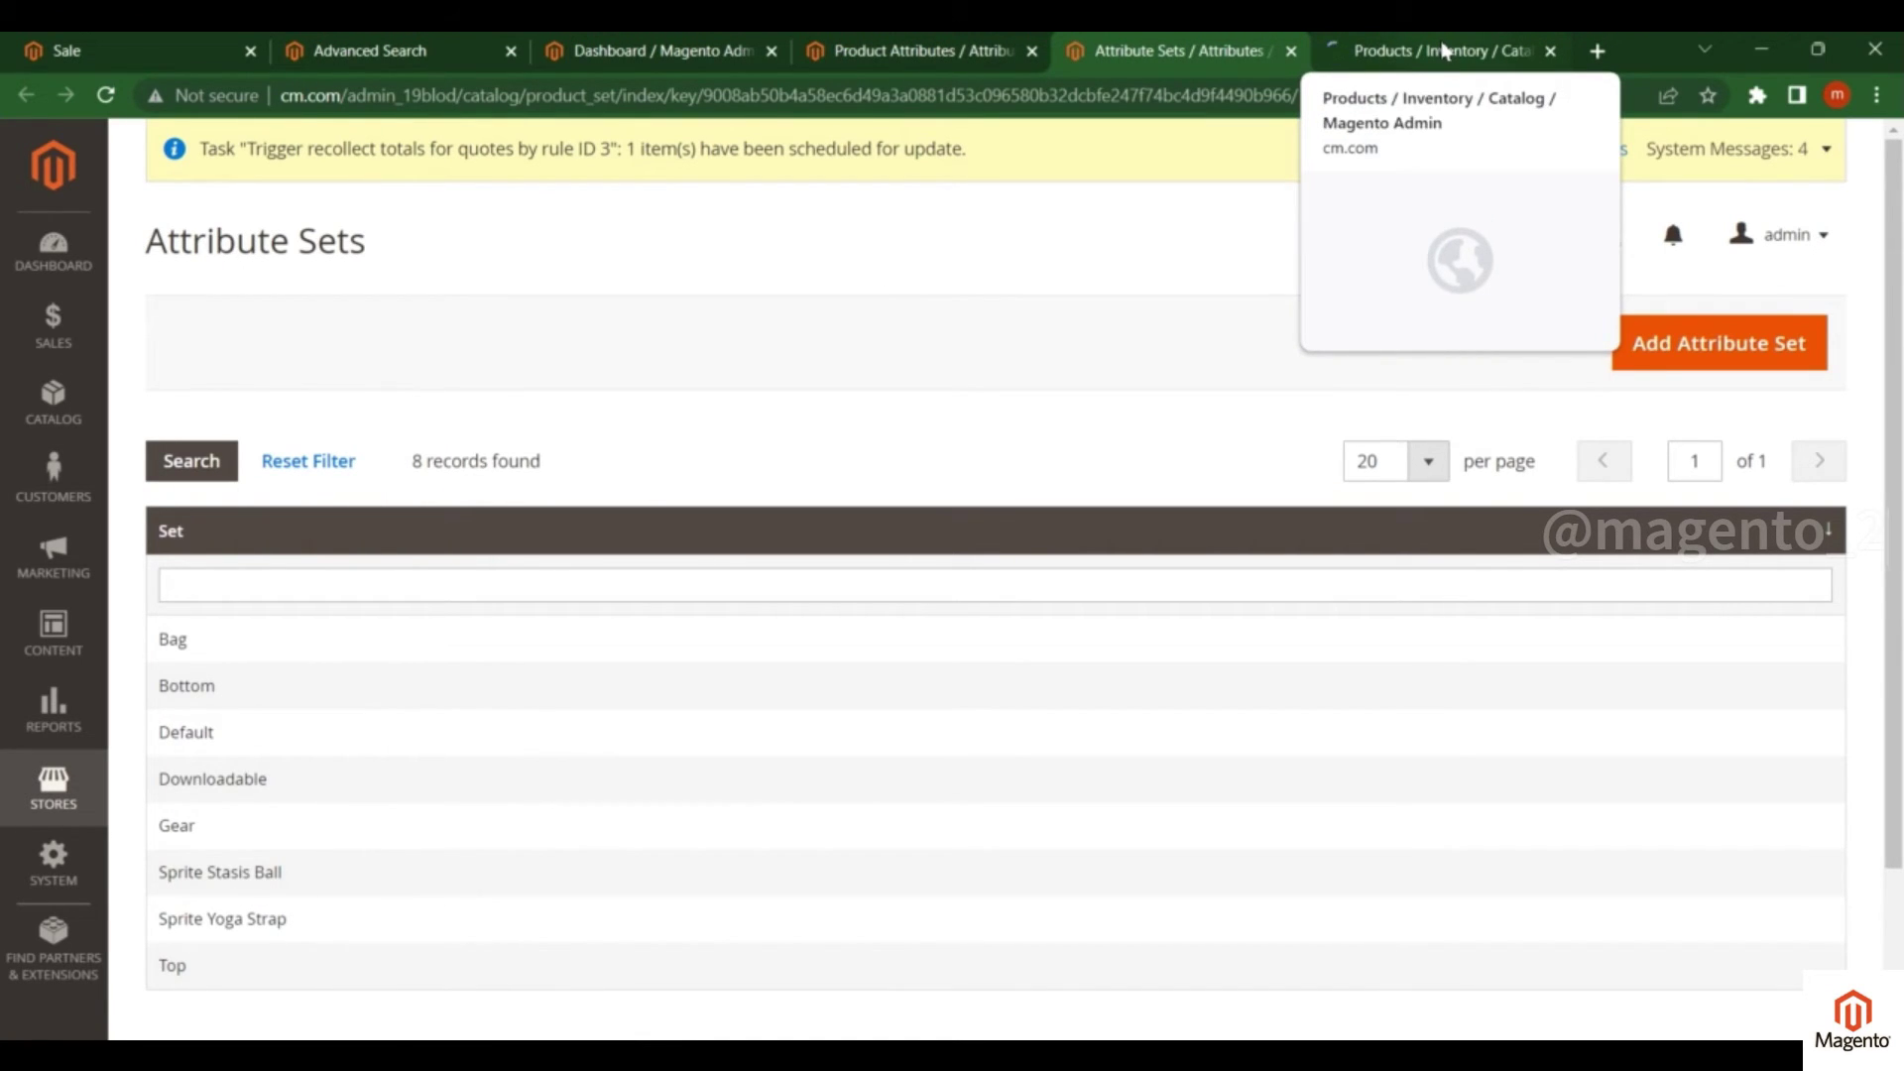
{"action": "left_click", "coordinate": [129, 50]}
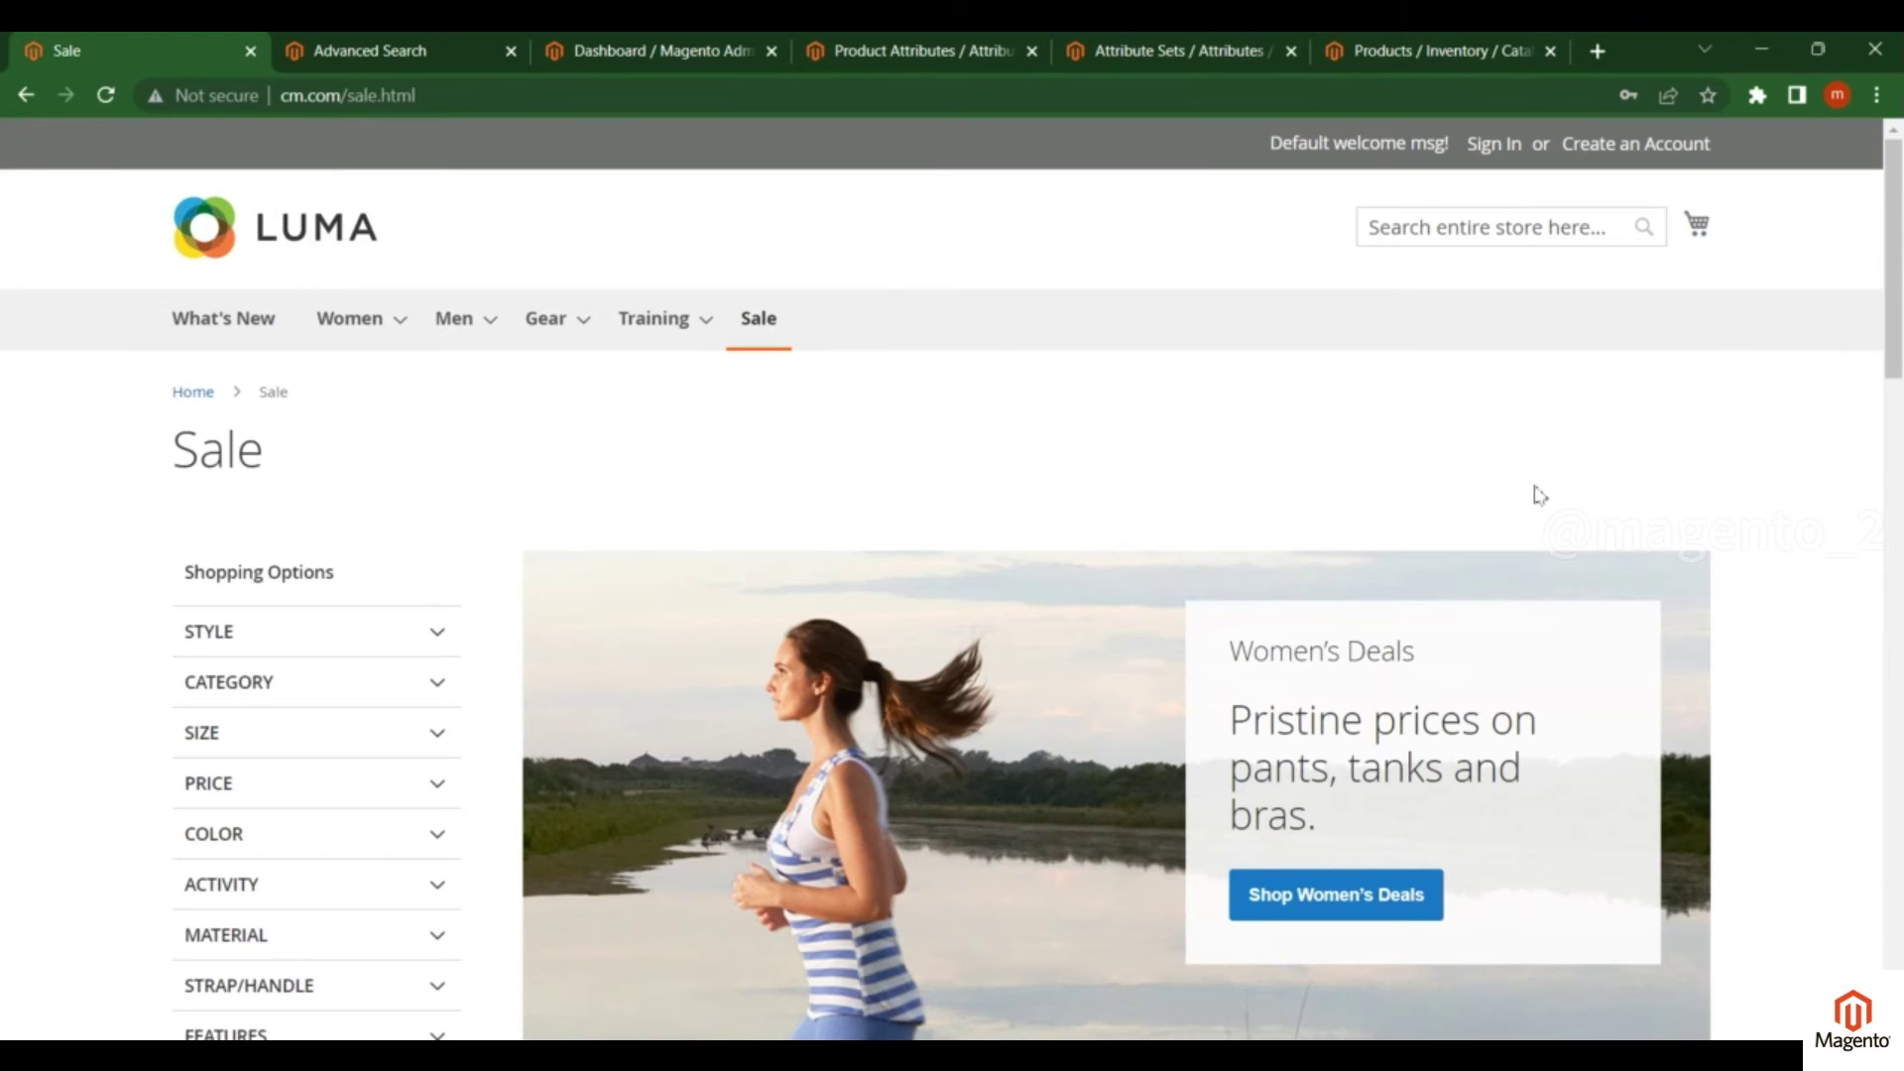
{"action": "scroll", "coordinate": [443, 556], "scroll_direction": "down", "scroll_amount": 15}
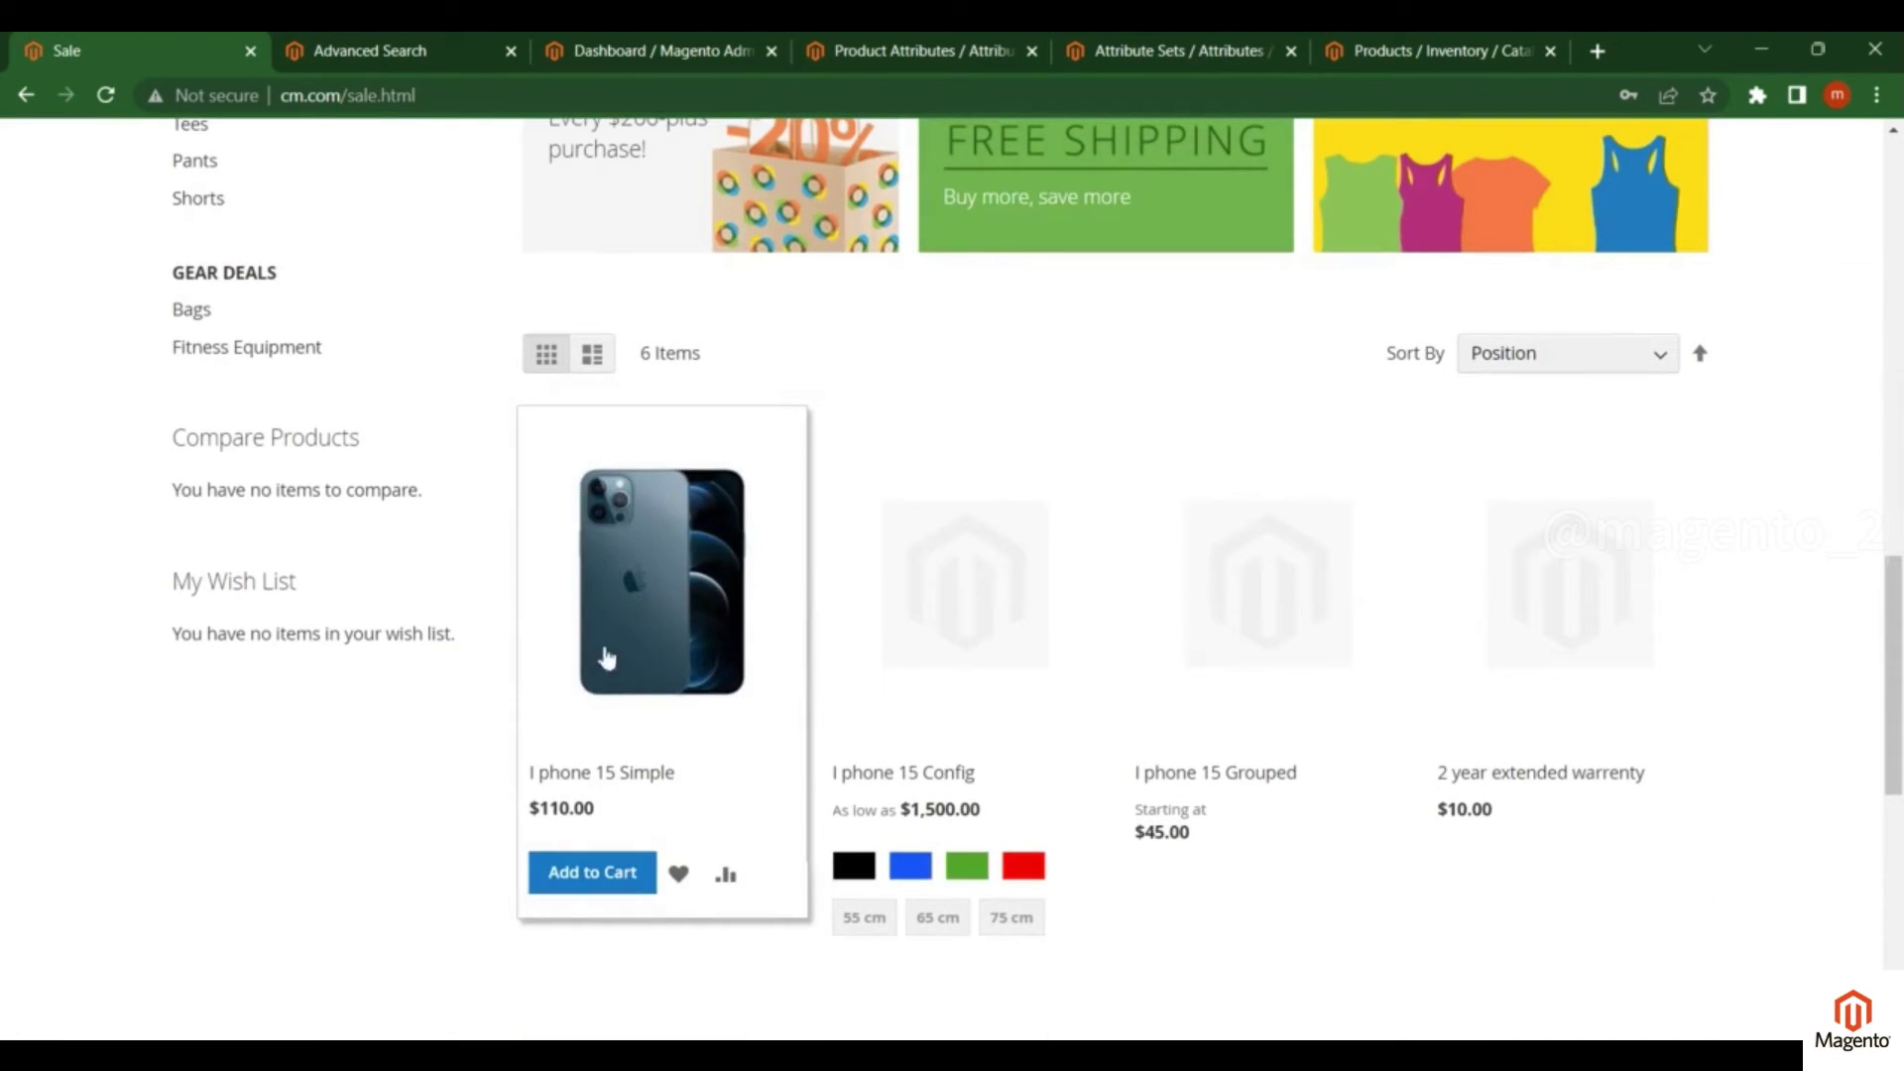
{"action": "left_click_drag", "start_coordinate": [523, 775], "coordinate": [736, 778]}
{"action": "key", "text": "ctrl+c"}
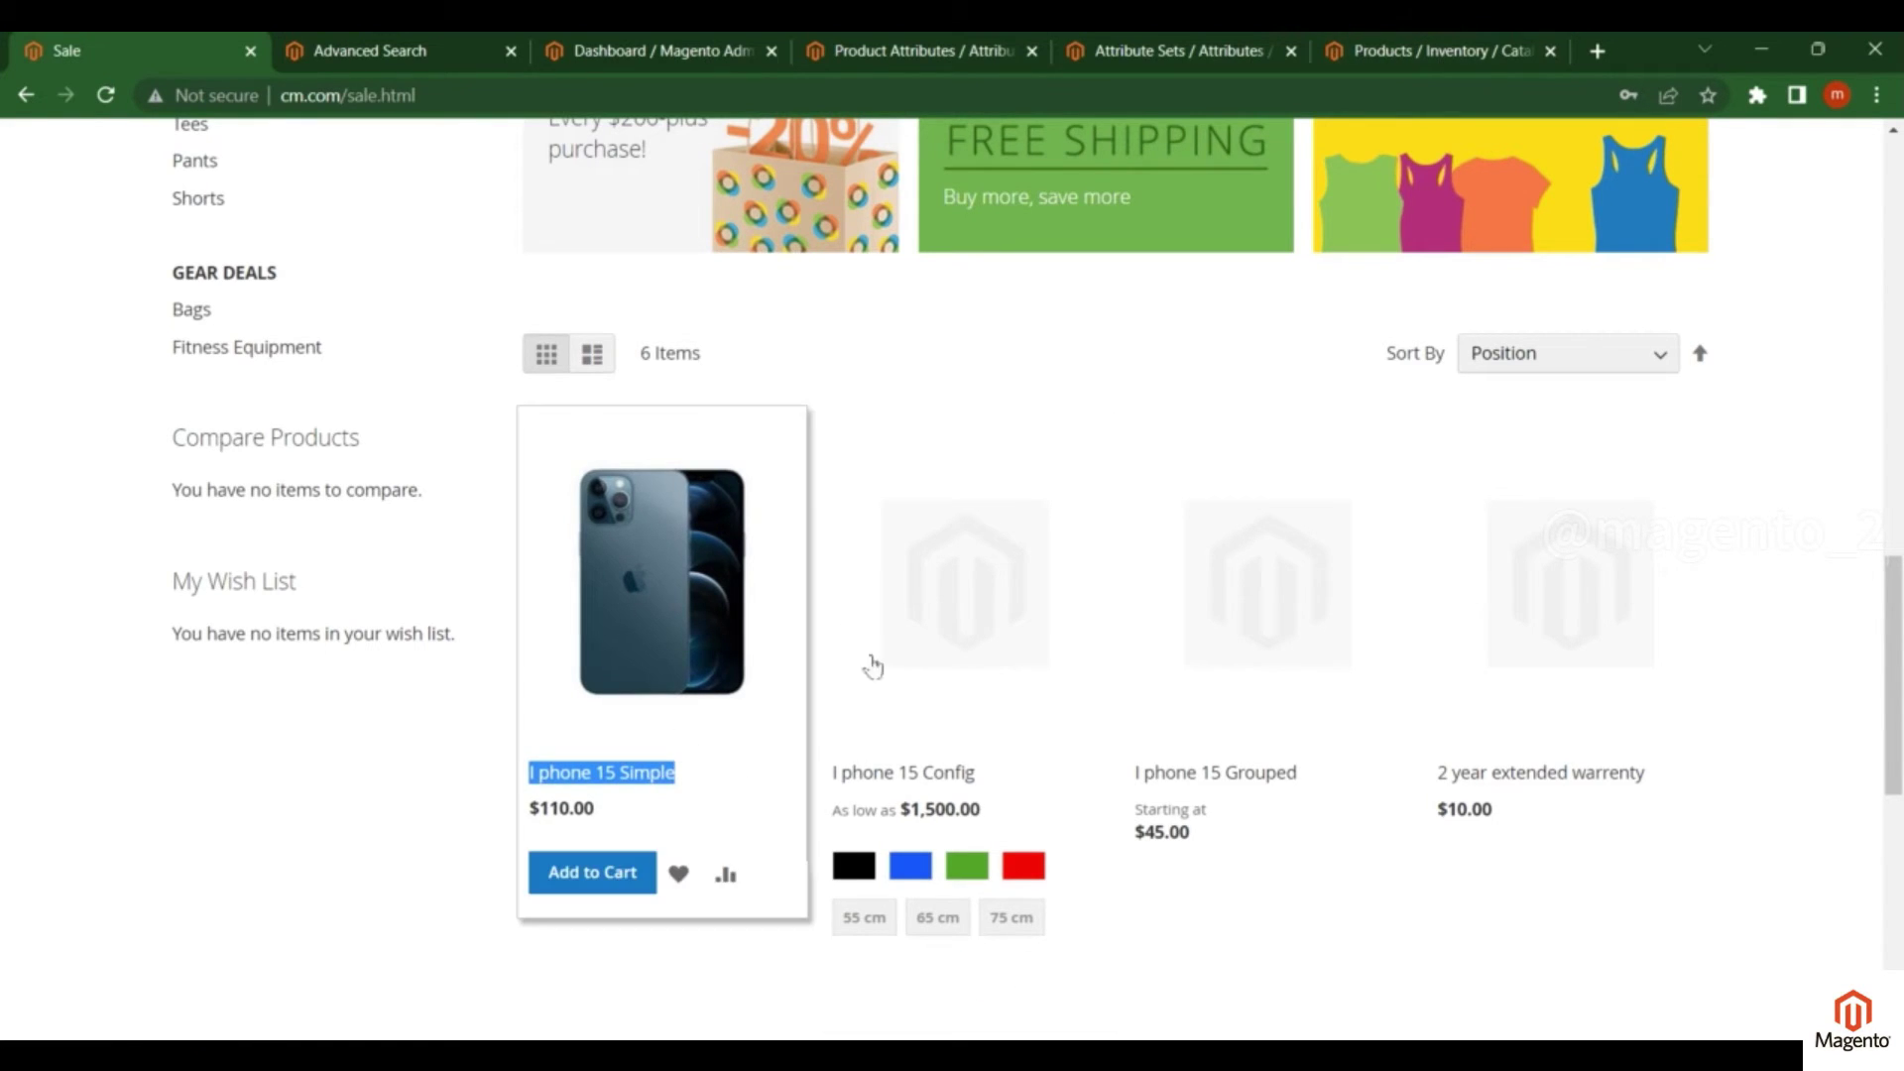
Step: Search the product list for I phone 15 Simple and open that product for editing
{"action": "left_click", "coordinate": [1428, 50]}
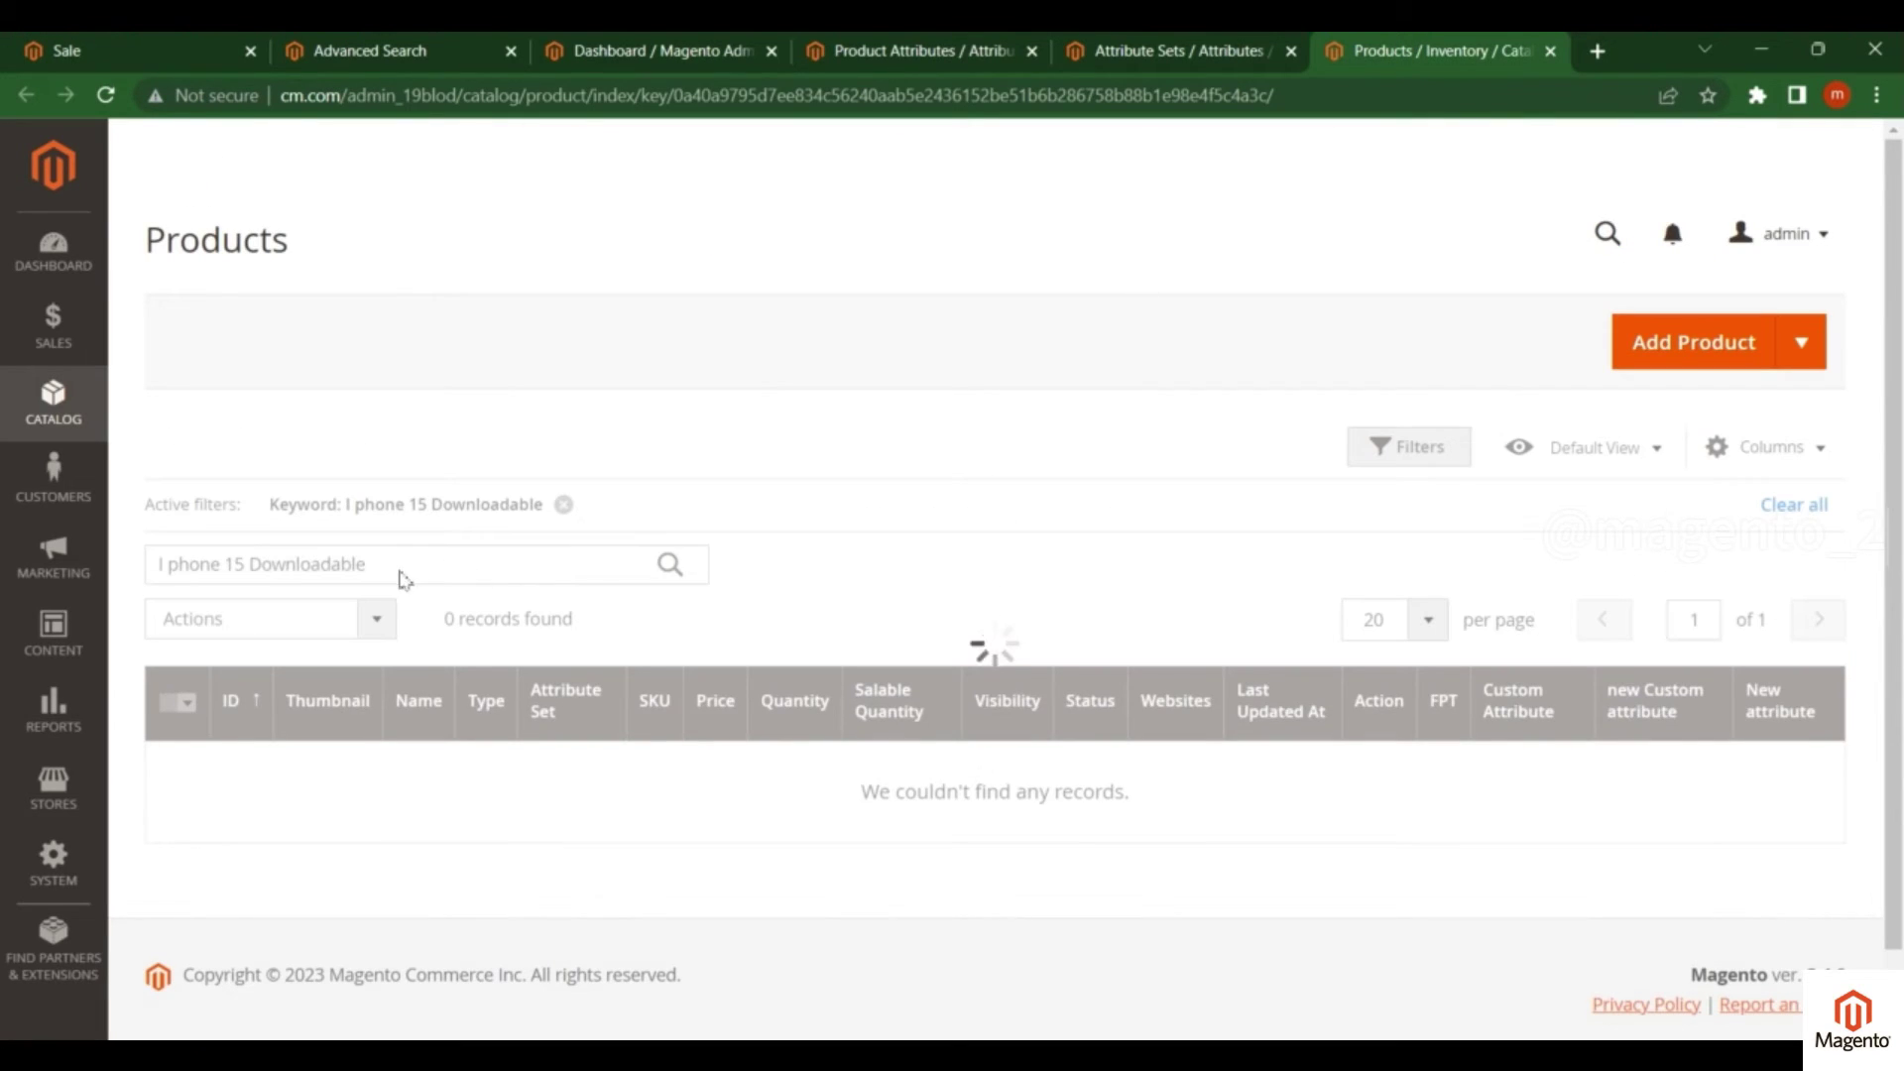
{"action": "left_click", "coordinate": [370, 569]}
{"action": "key", "text": "ctrl+a"}
{"action": "key", "text": "ctrl+v"}
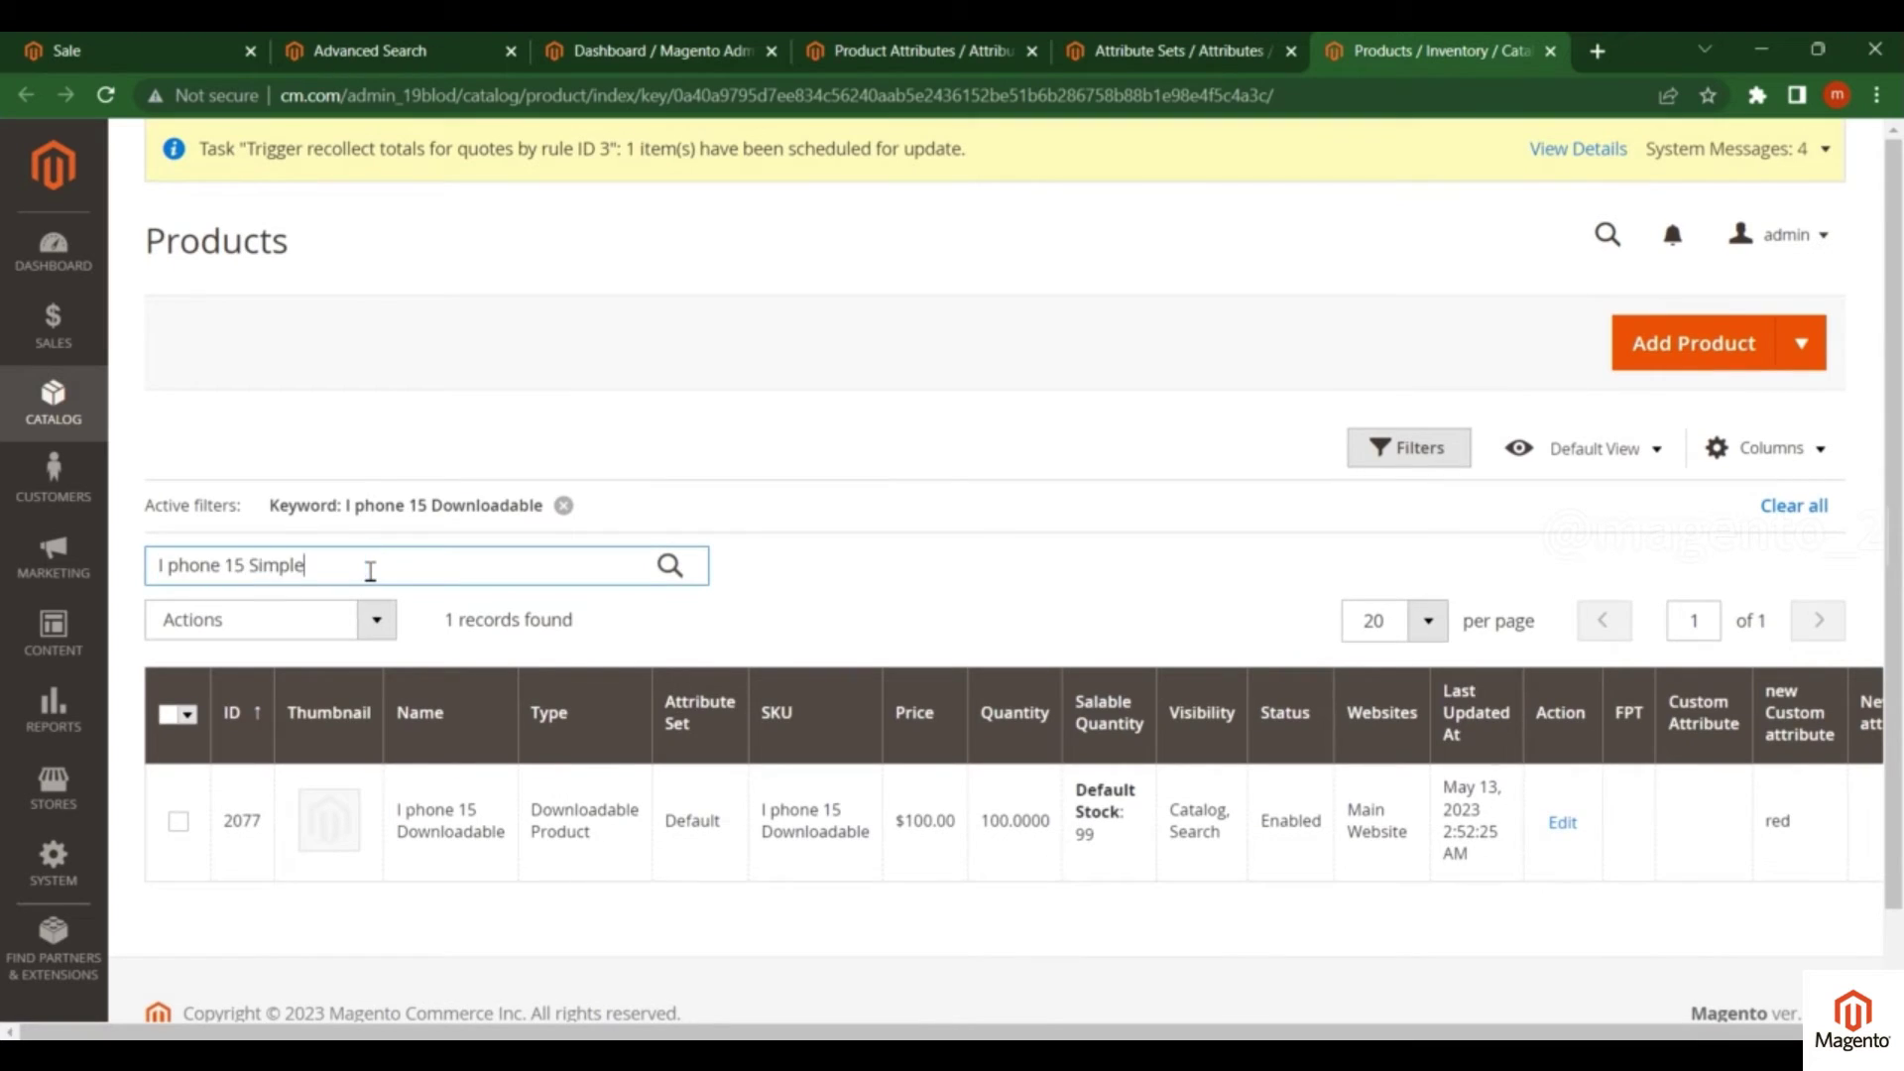
{"action": "key", "text": "Return"}
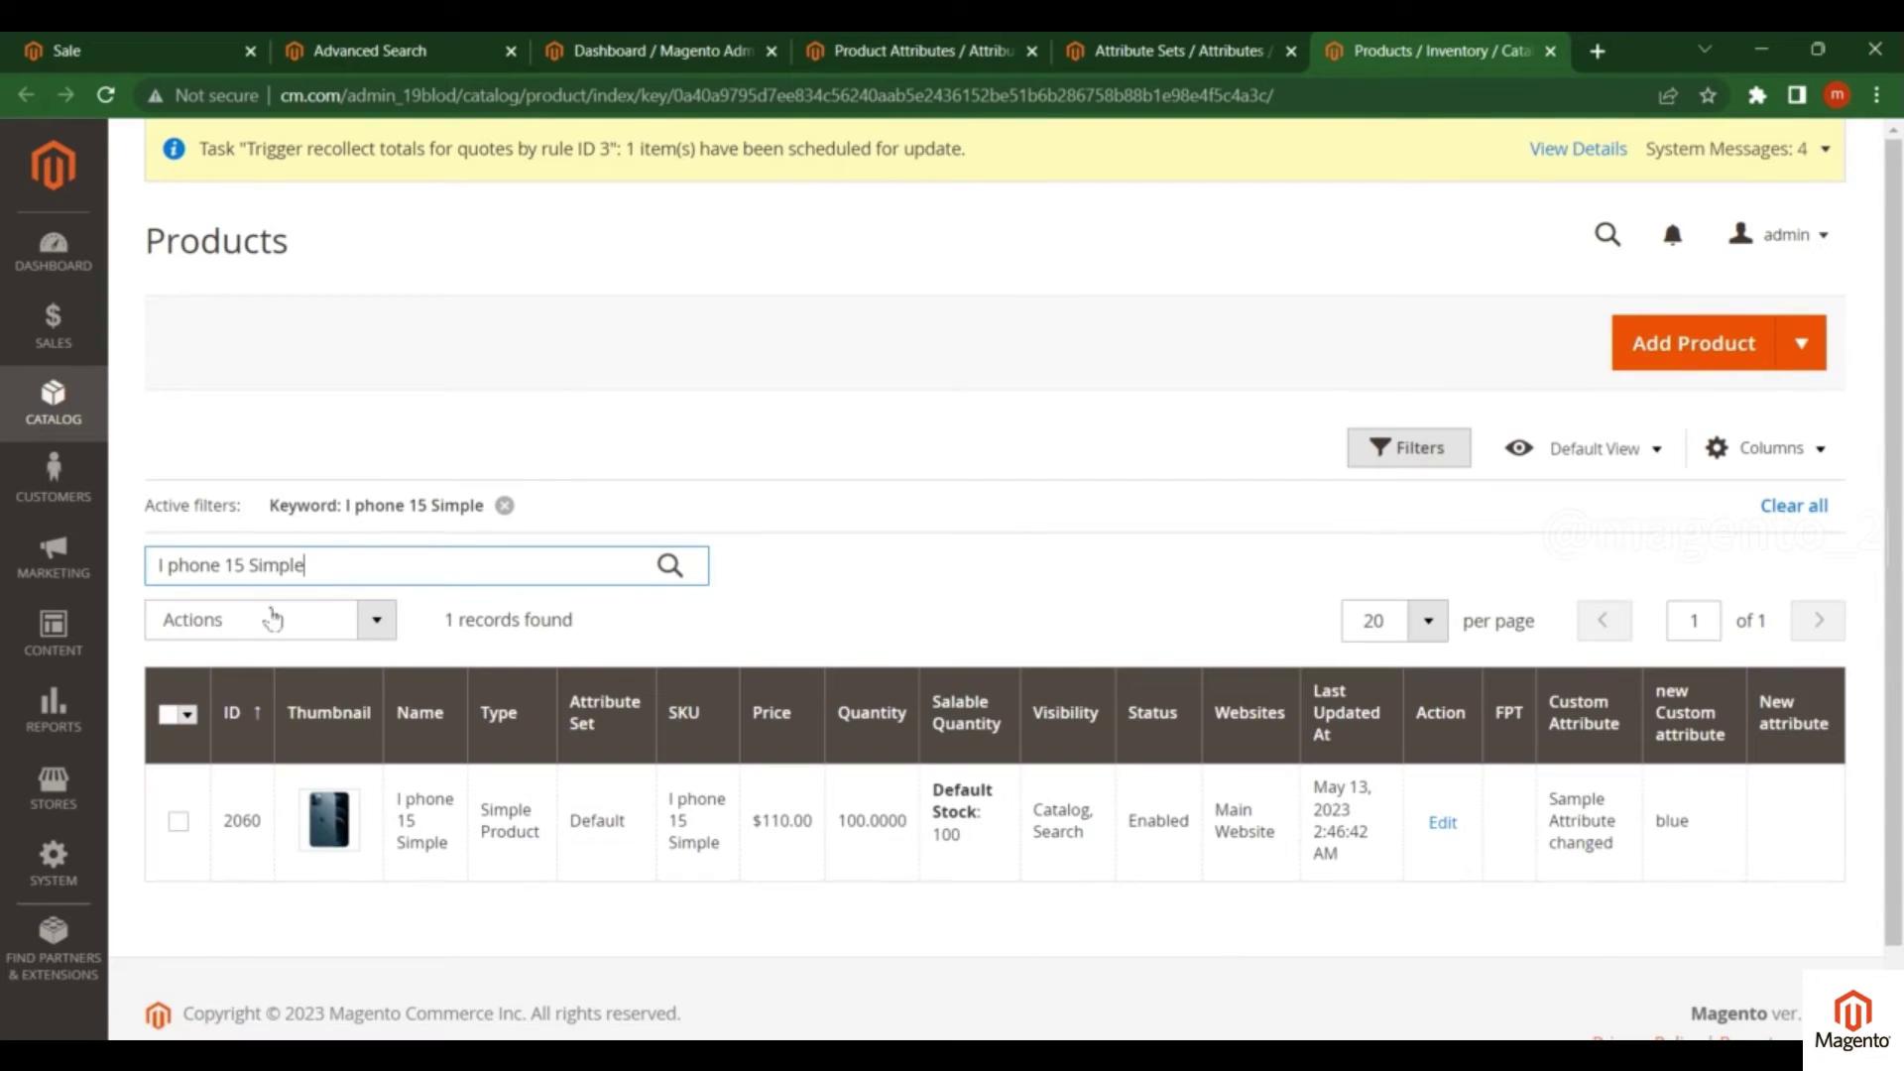
{"action": "left_click", "coordinate": [1443, 823]}
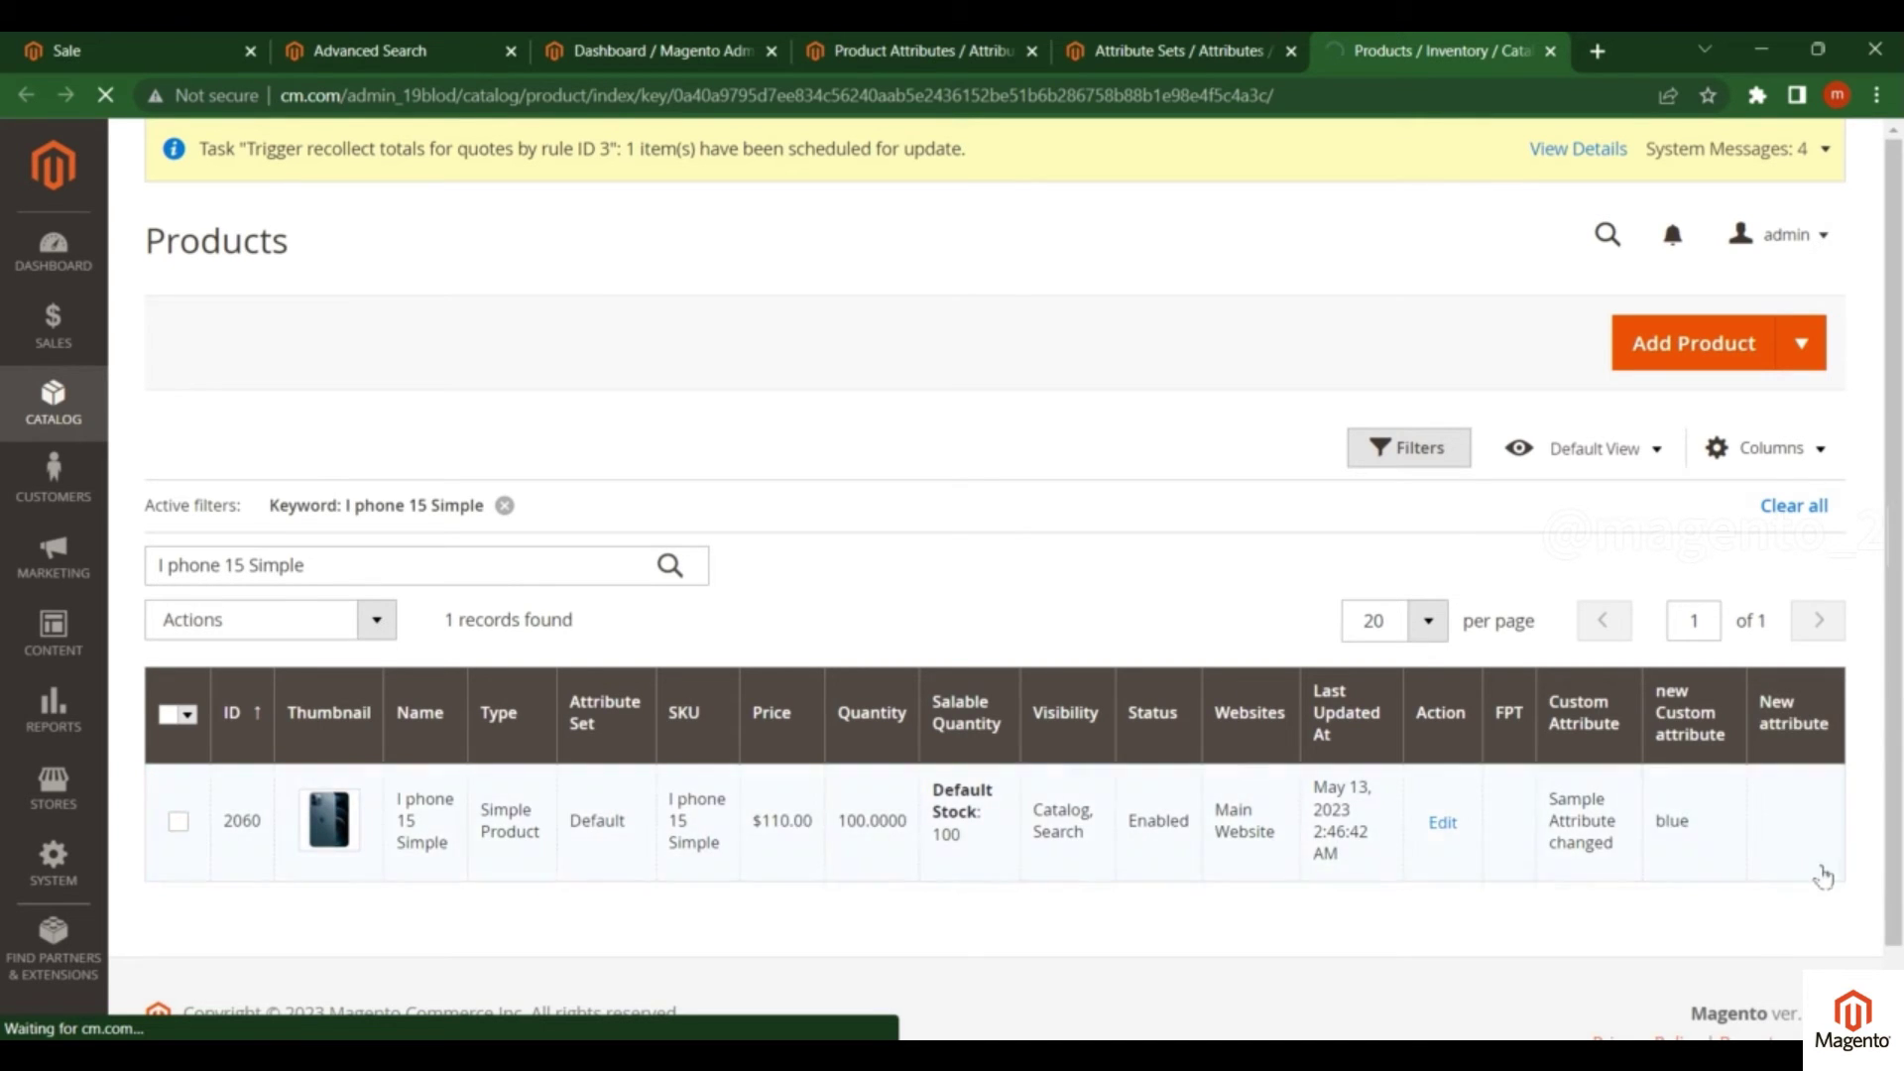
{"action": "left_click", "coordinate": [1800, 799]}
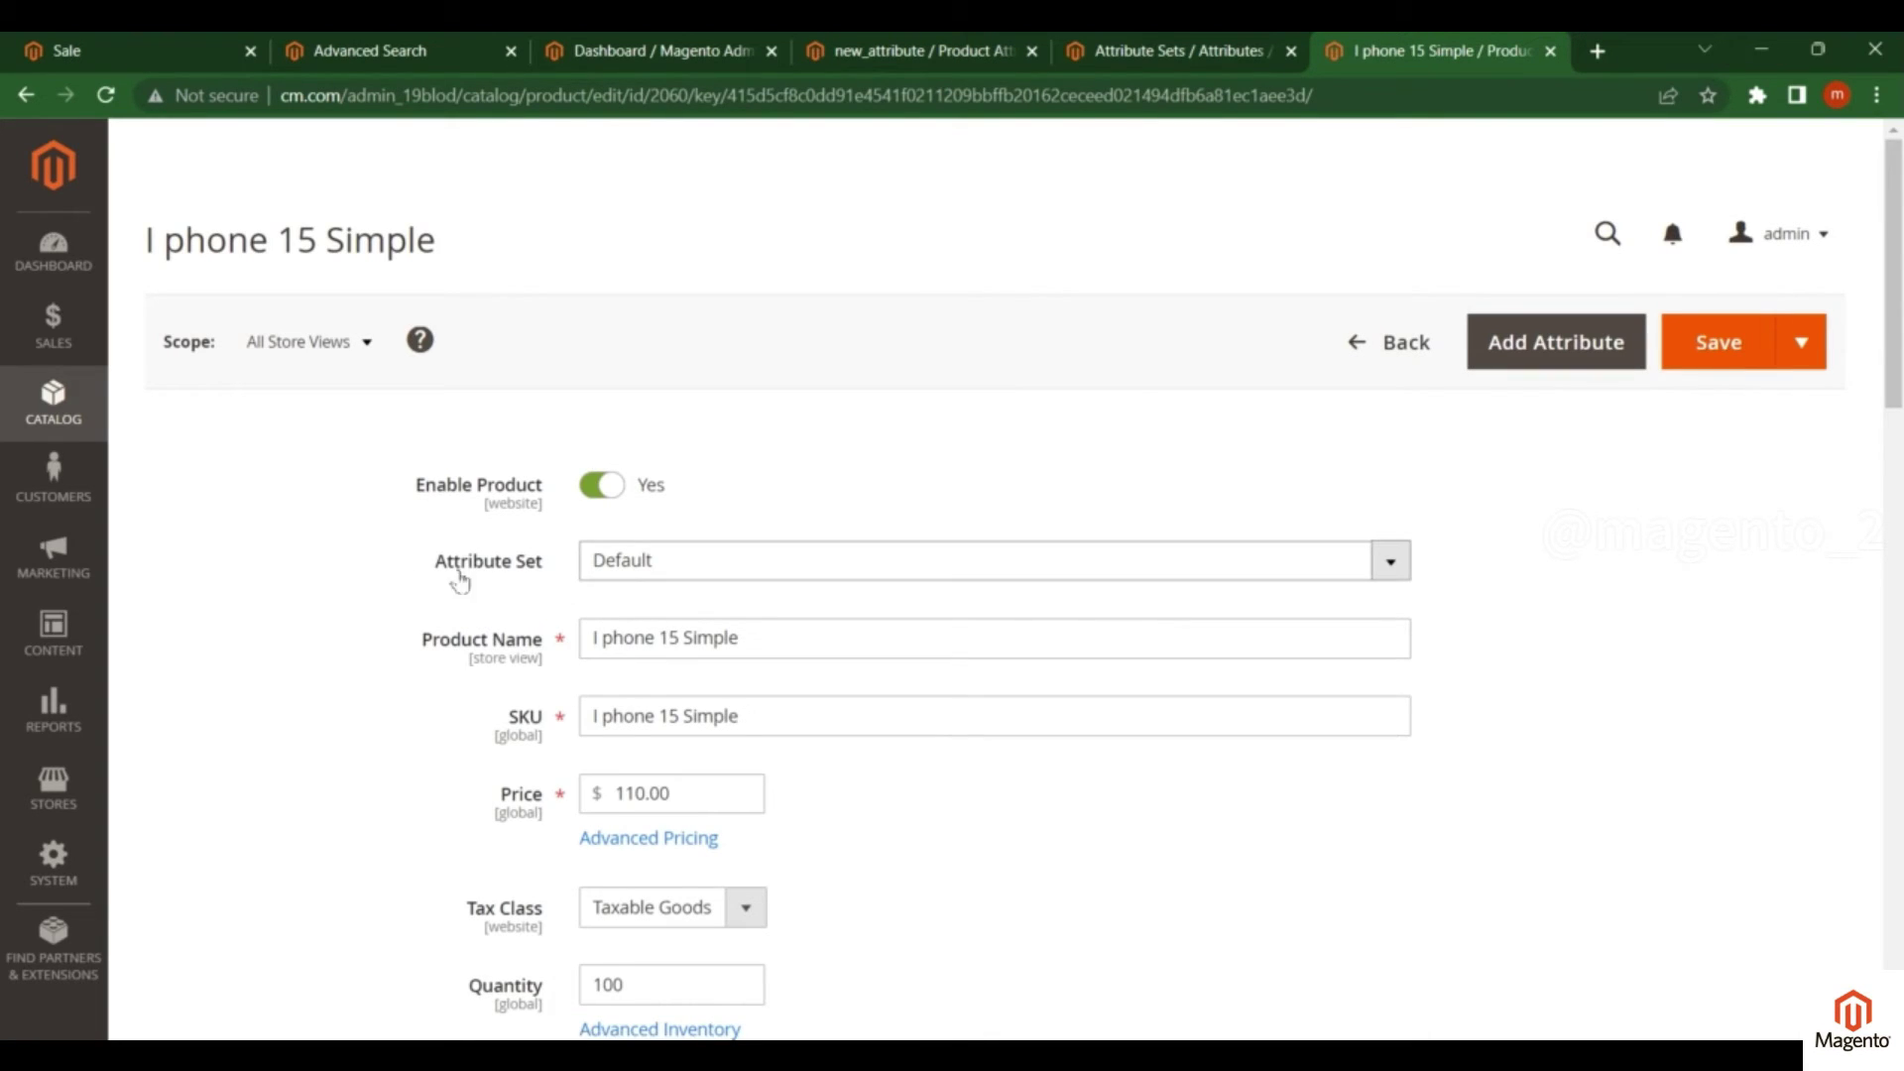
Step: Examine the product's attribute set and compare its available choices with the attribute sets list
{"action": "double_click", "coordinate": [440, 561]}
{"action": "left_click_drag", "start_coordinate": [608, 568], "coordinate": [723, 565]}
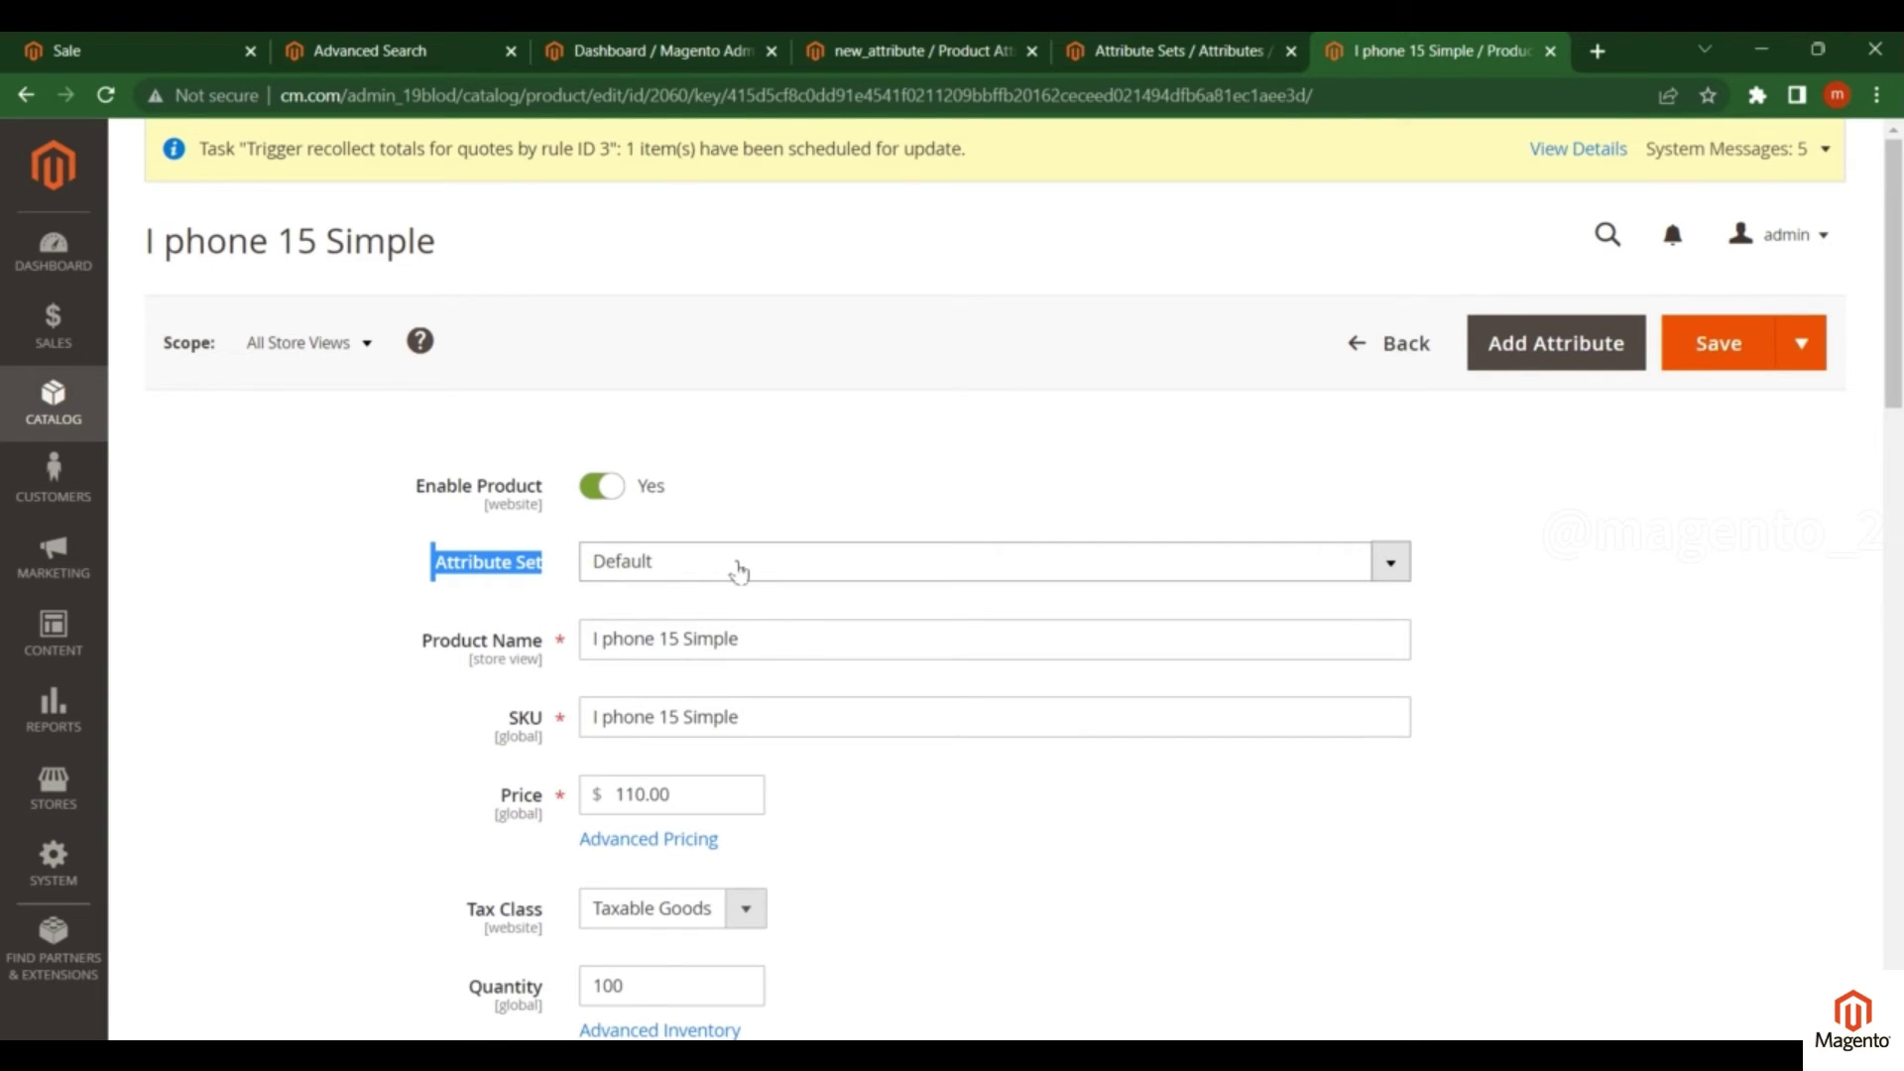
{"action": "left_click", "coordinate": [732, 565]}
{"action": "left_click", "coordinate": [622, 570]}
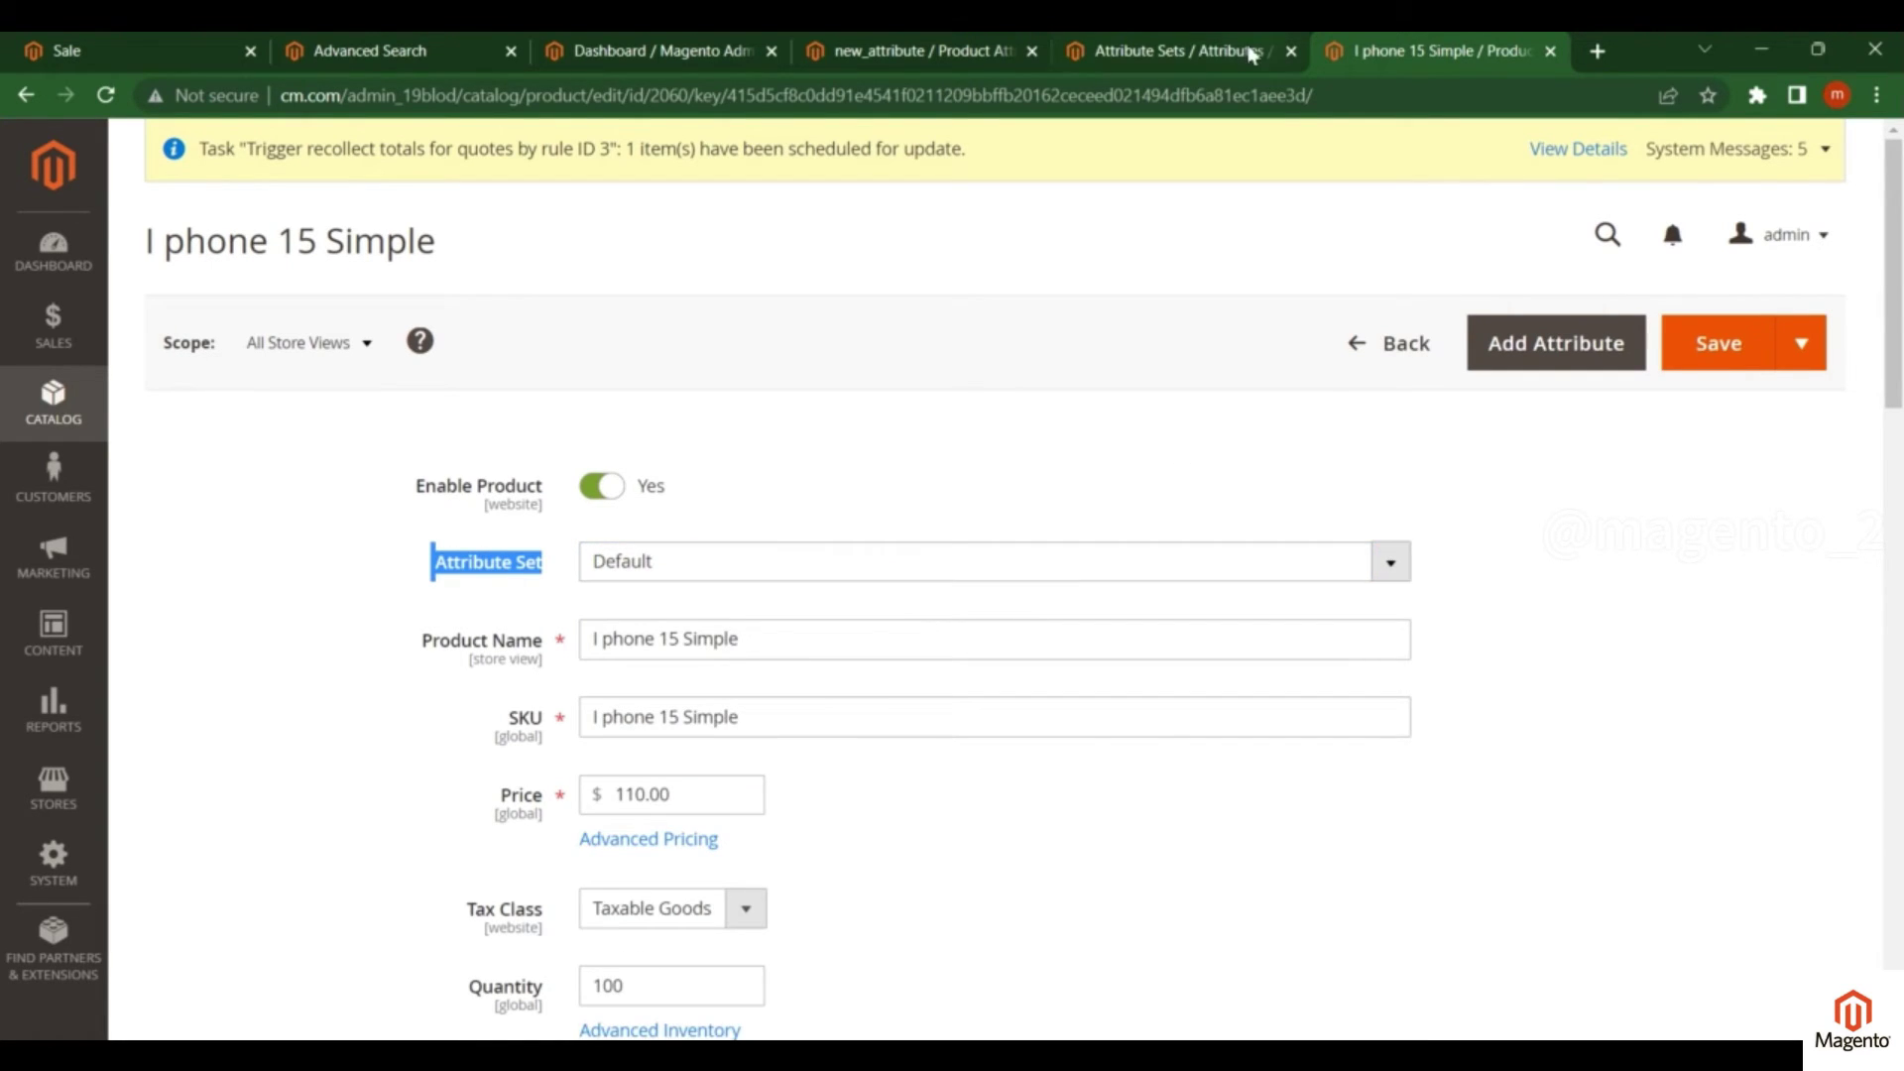
{"action": "left_click", "coordinate": [1202, 55]}
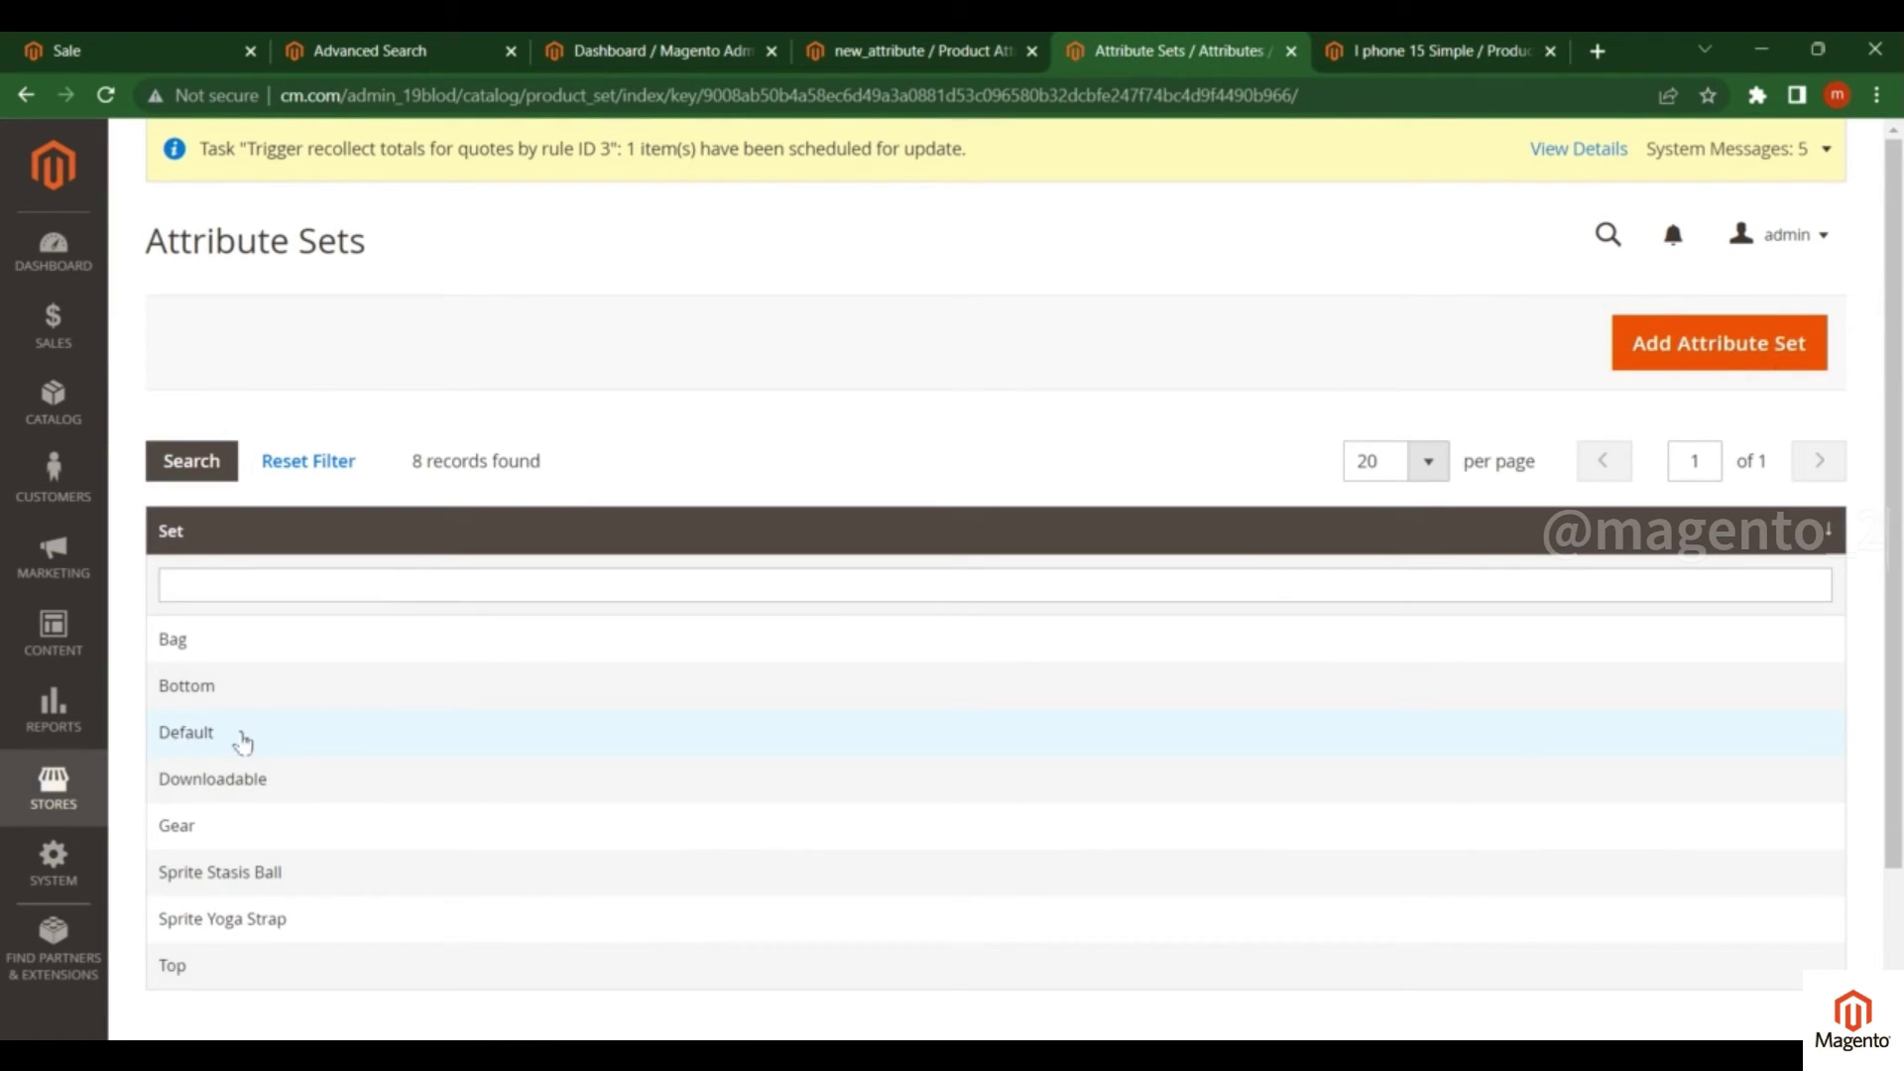
{"action": "left_click", "coordinate": [1438, 51]}
{"action": "left_click", "coordinate": [659, 564]}
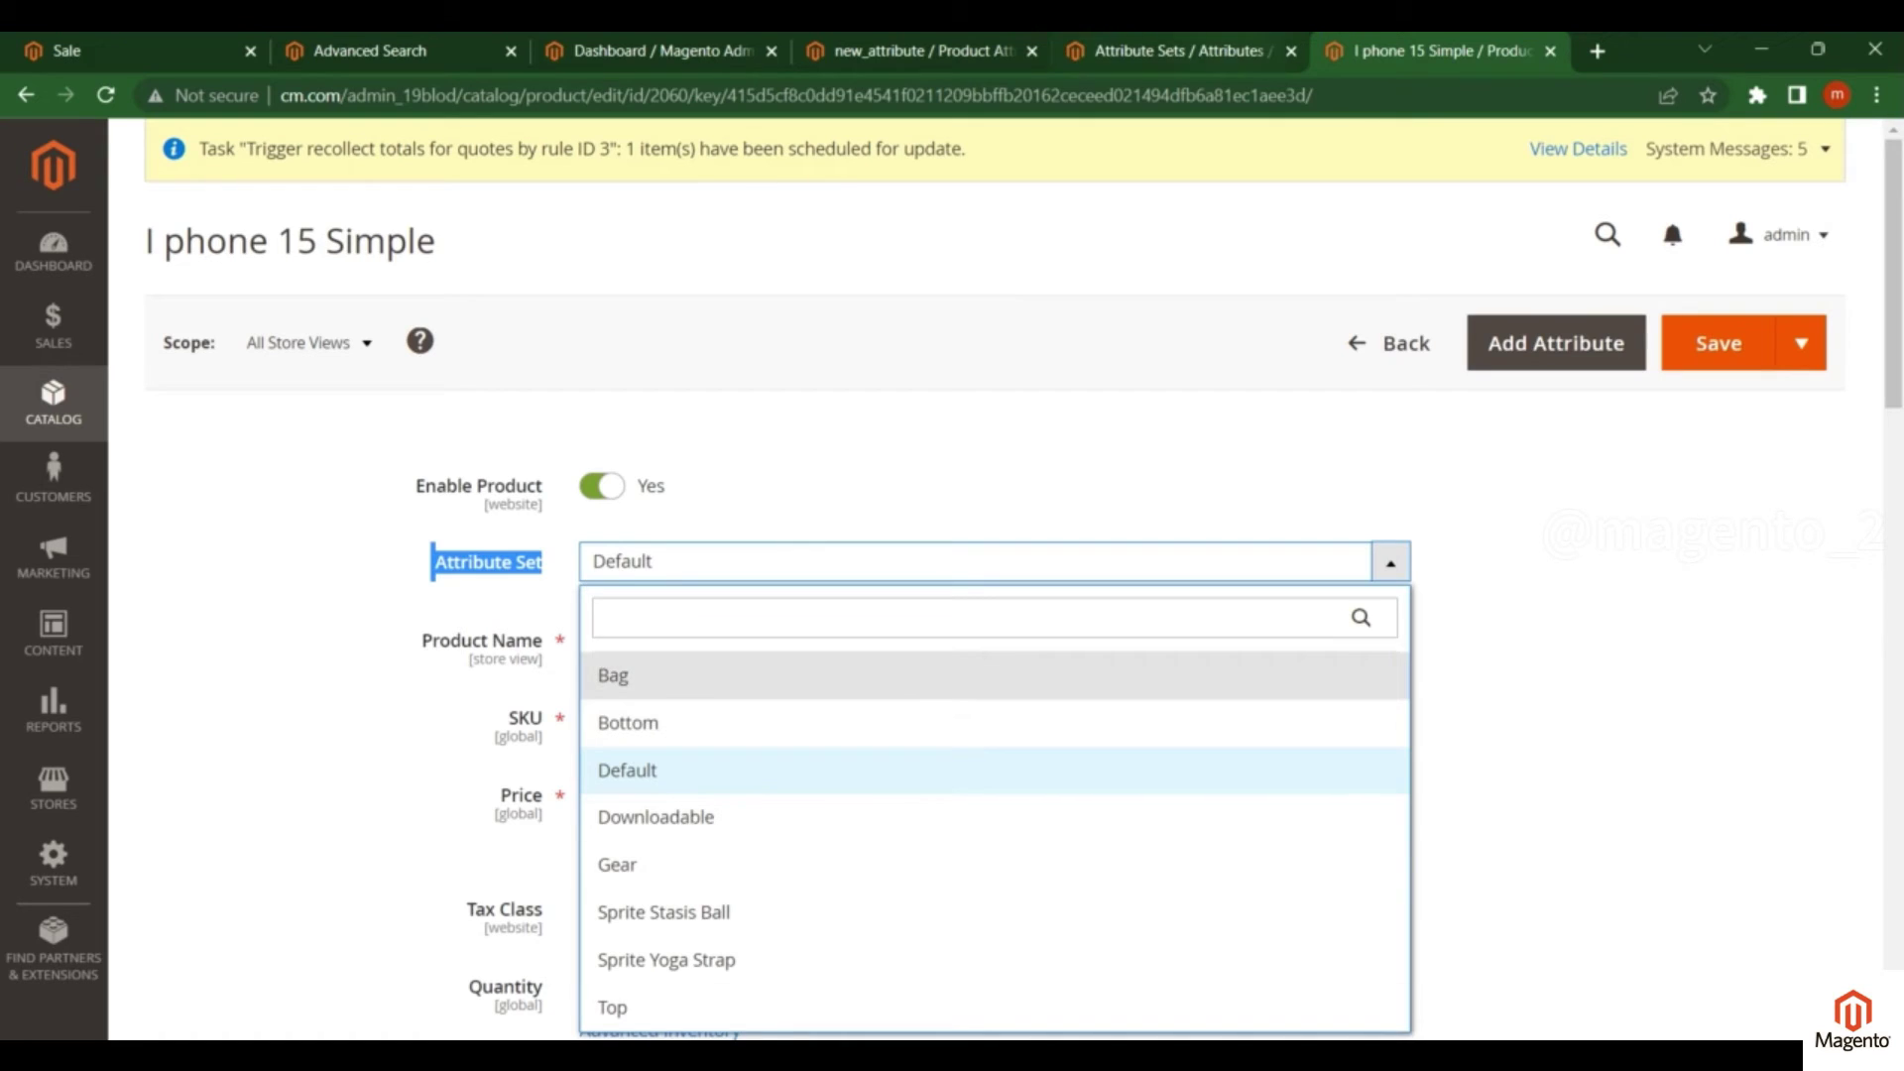
{"action": "left_click", "coordinate": [1202, 50]}
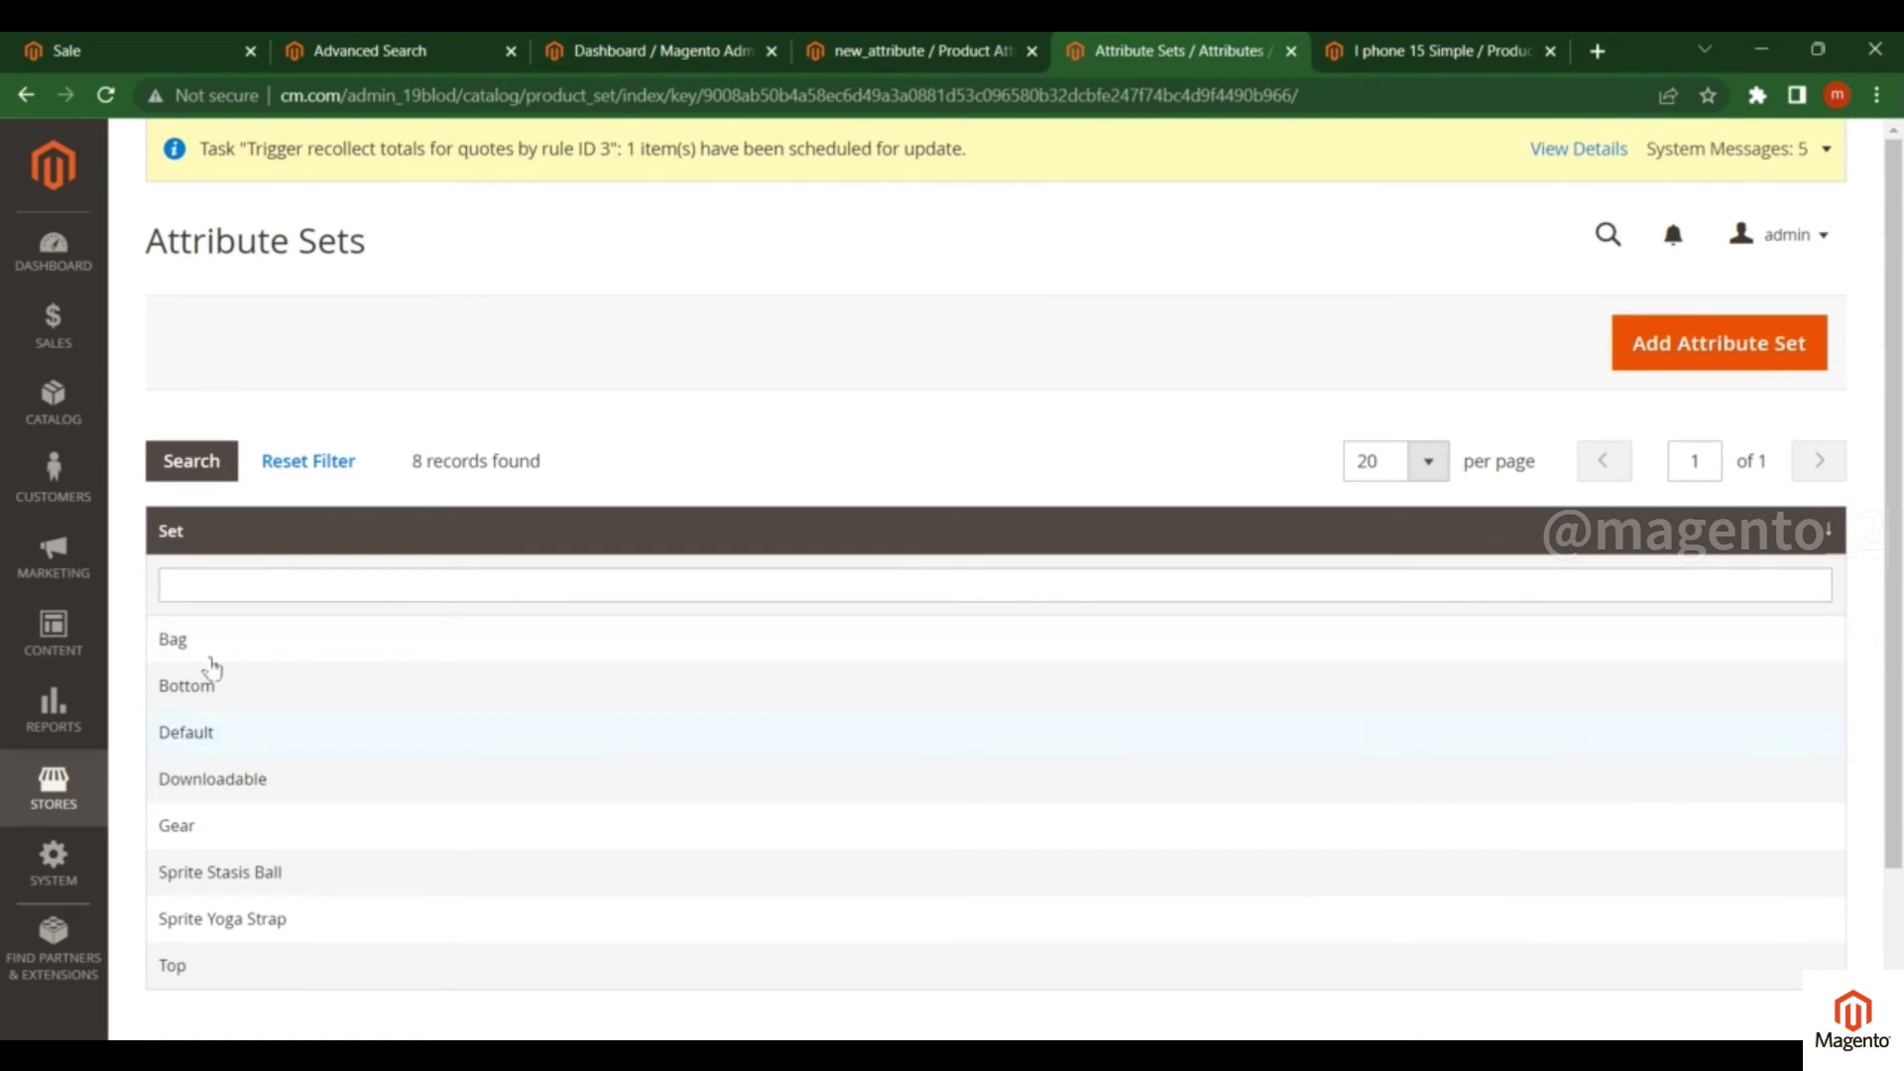
{"action": "left_click", "coordinate": [1428, 50]}
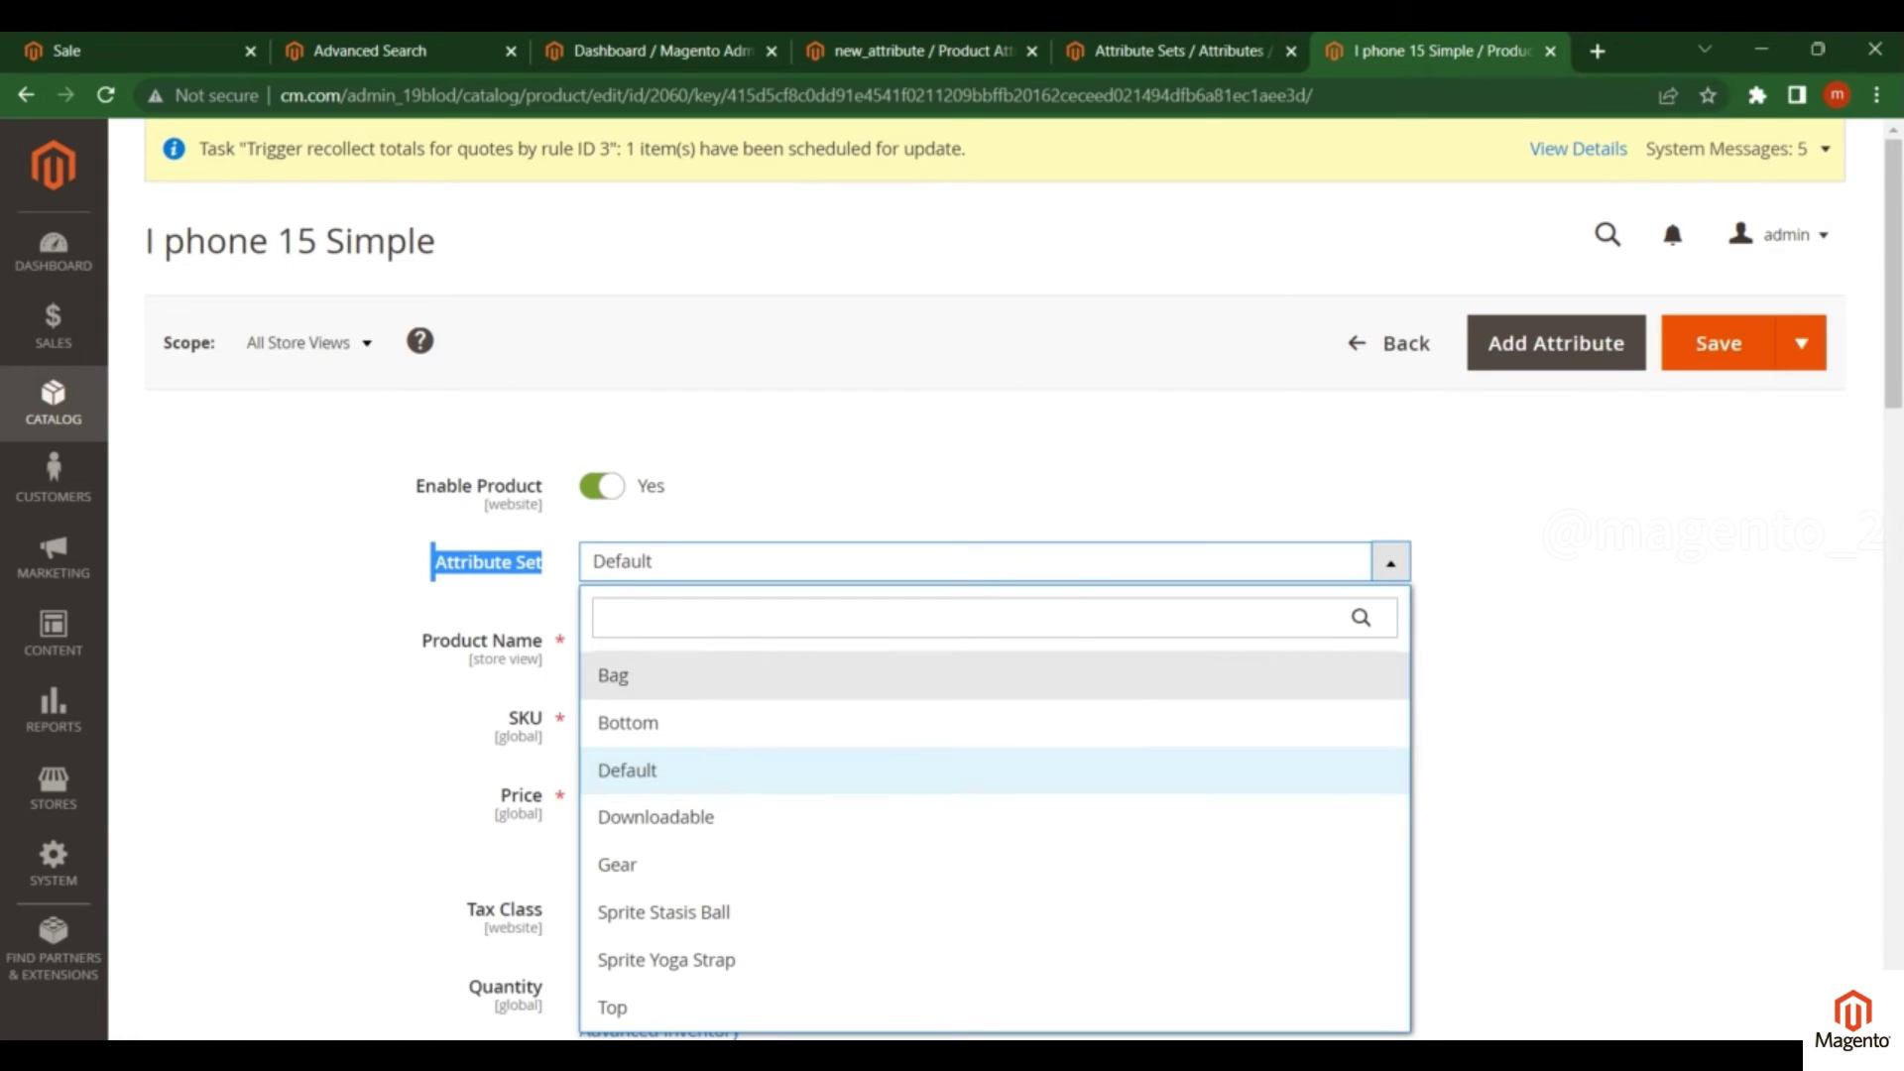
Step: Open the Default attribute set and compare its groups and attributes with the fields on the I phone 15 Simple product page
{"action": "key", "text": "ctrl+shift+Tab"}
{"action": "left_click", "coordinate": [185, 732]}
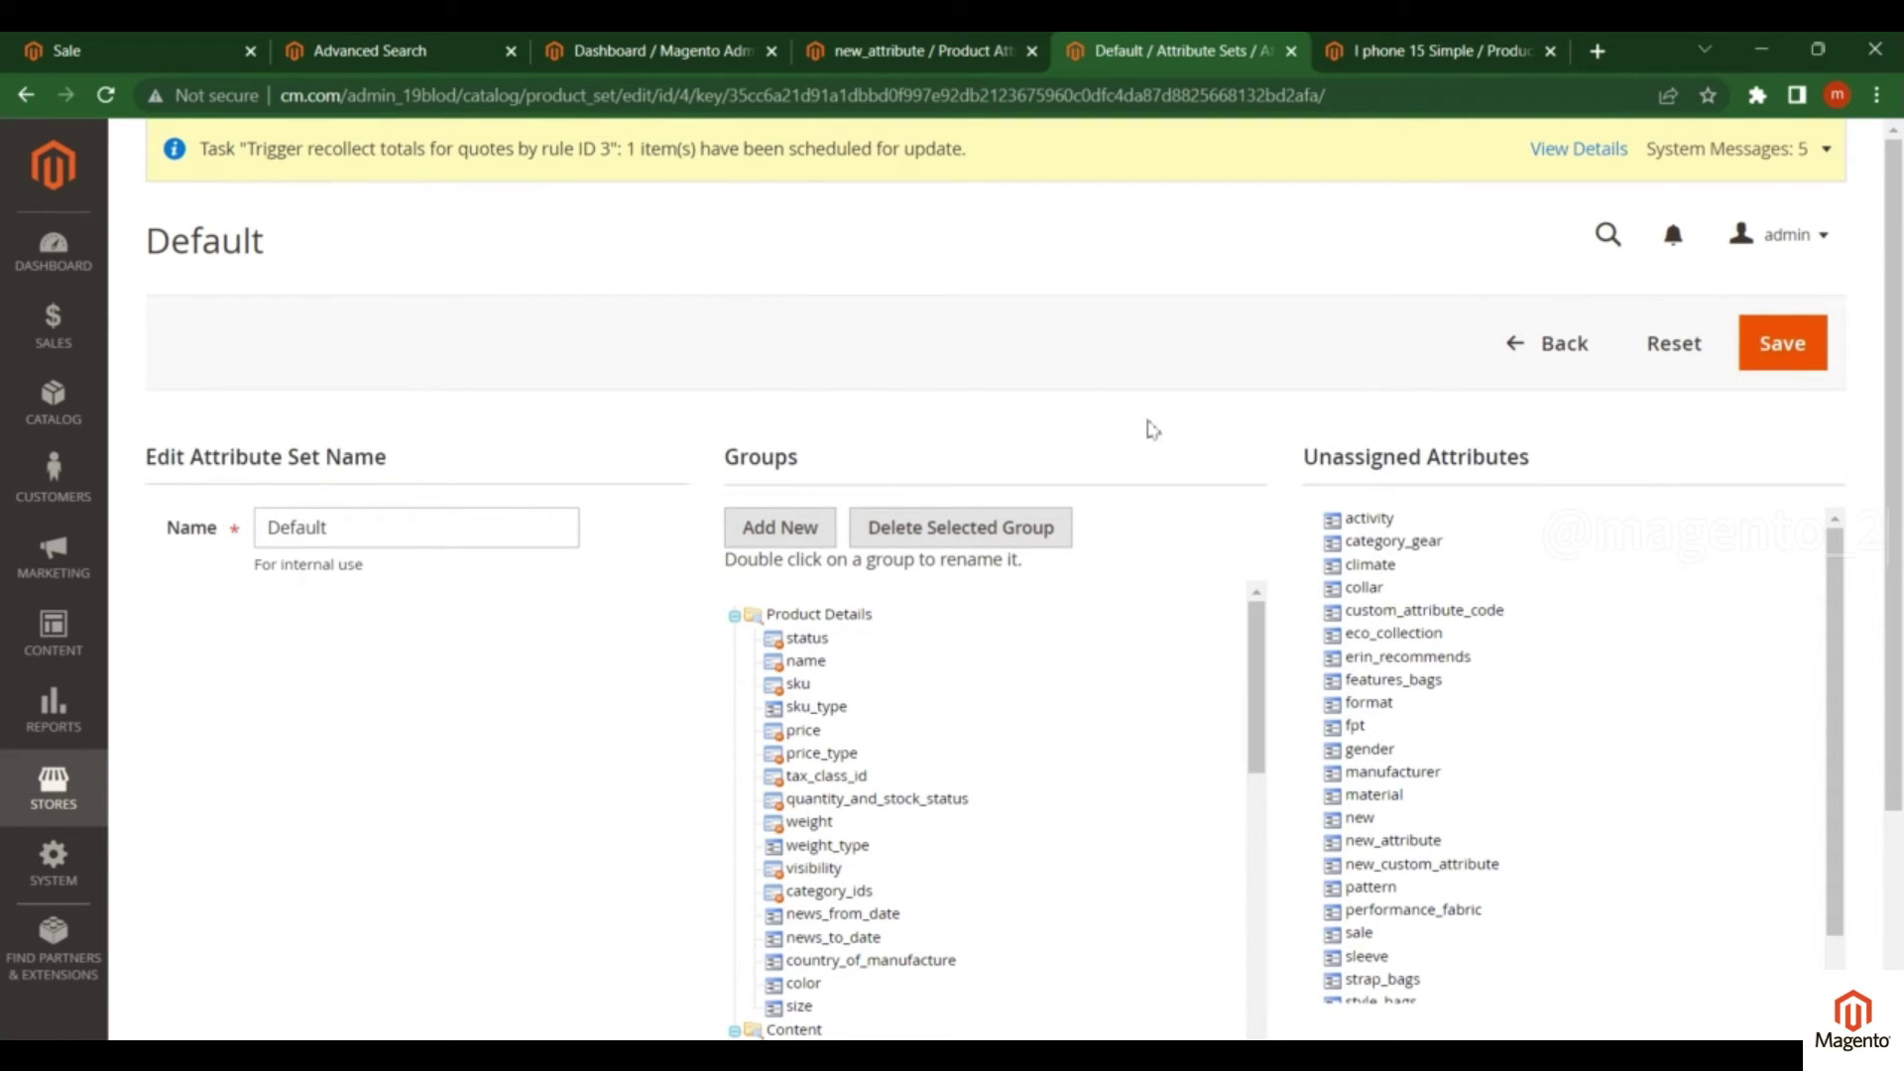
{"action": "left_click", "coordinate": [1399, 45]}
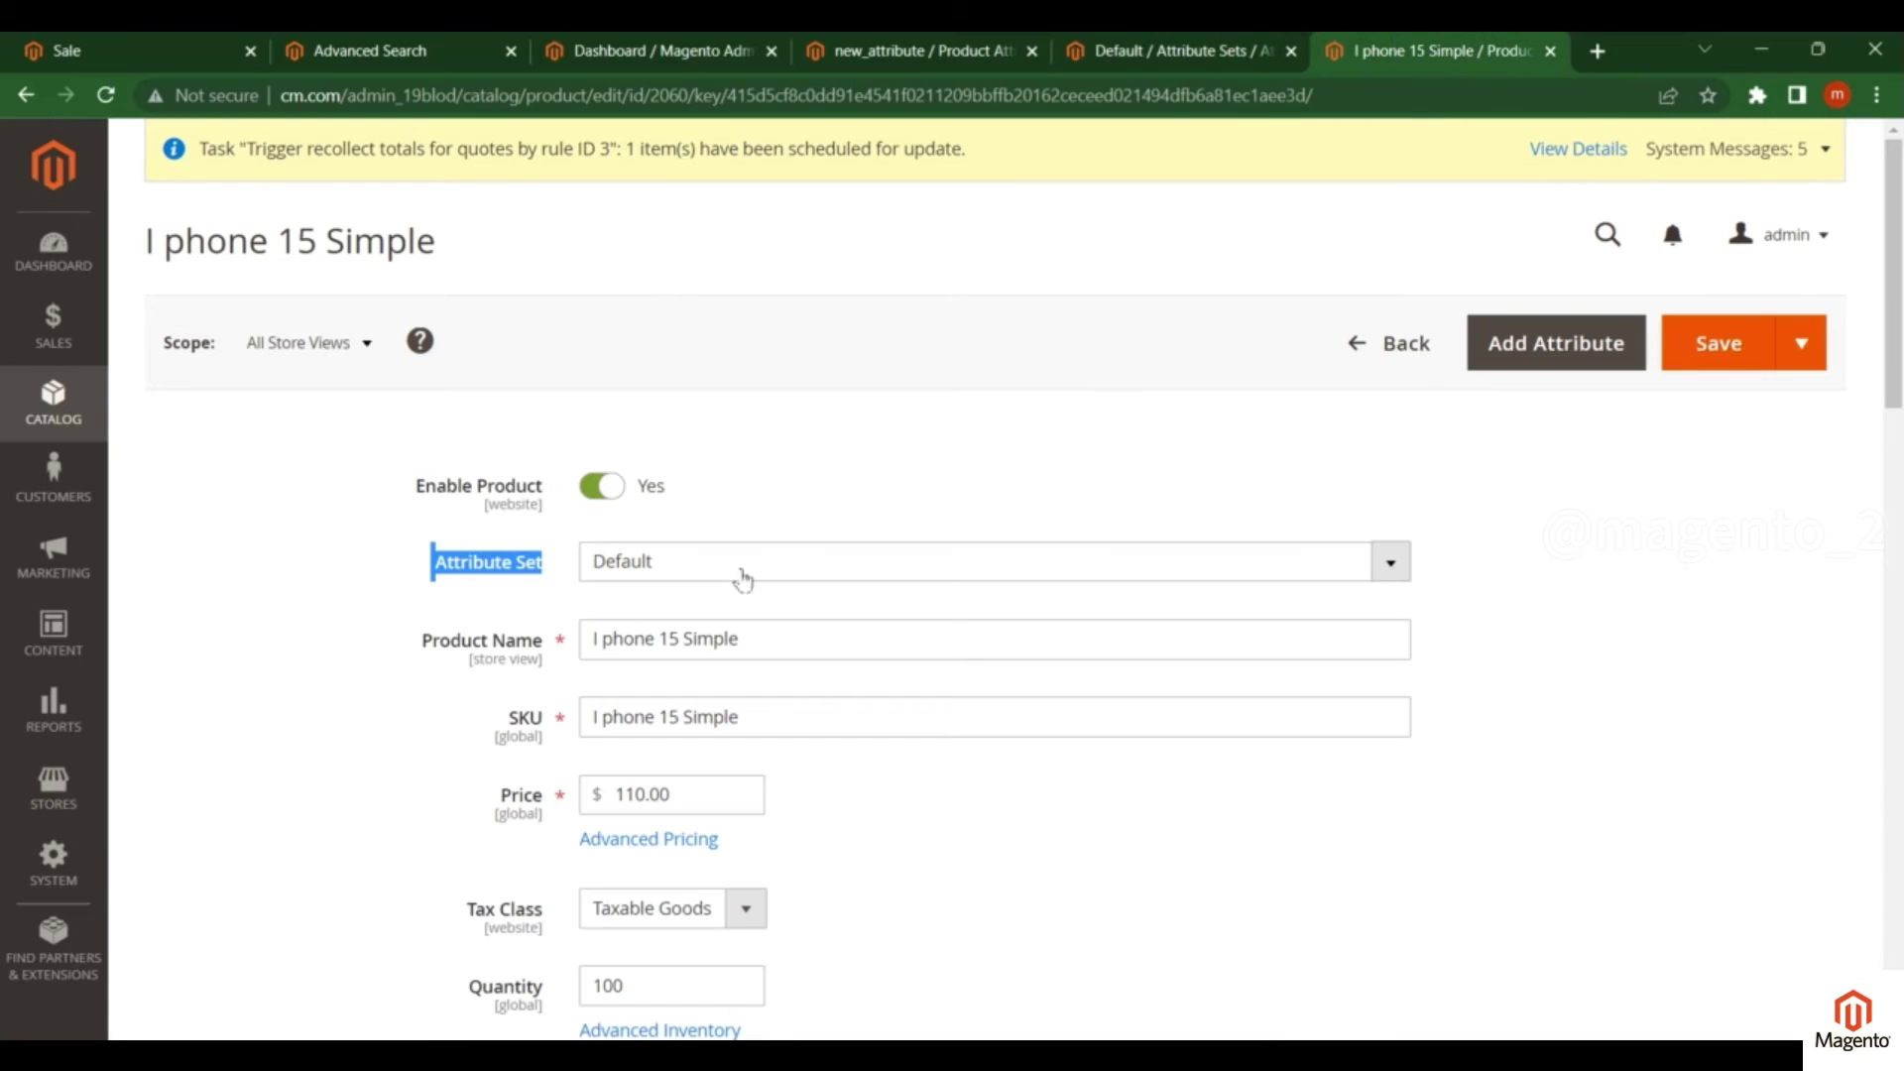
{"action": "left_click", "coordinate": [319, 545]}
{"action": "scroll", "coordinate": [472, 642], "scroll_direction": "down", "scroll_amount": 3}
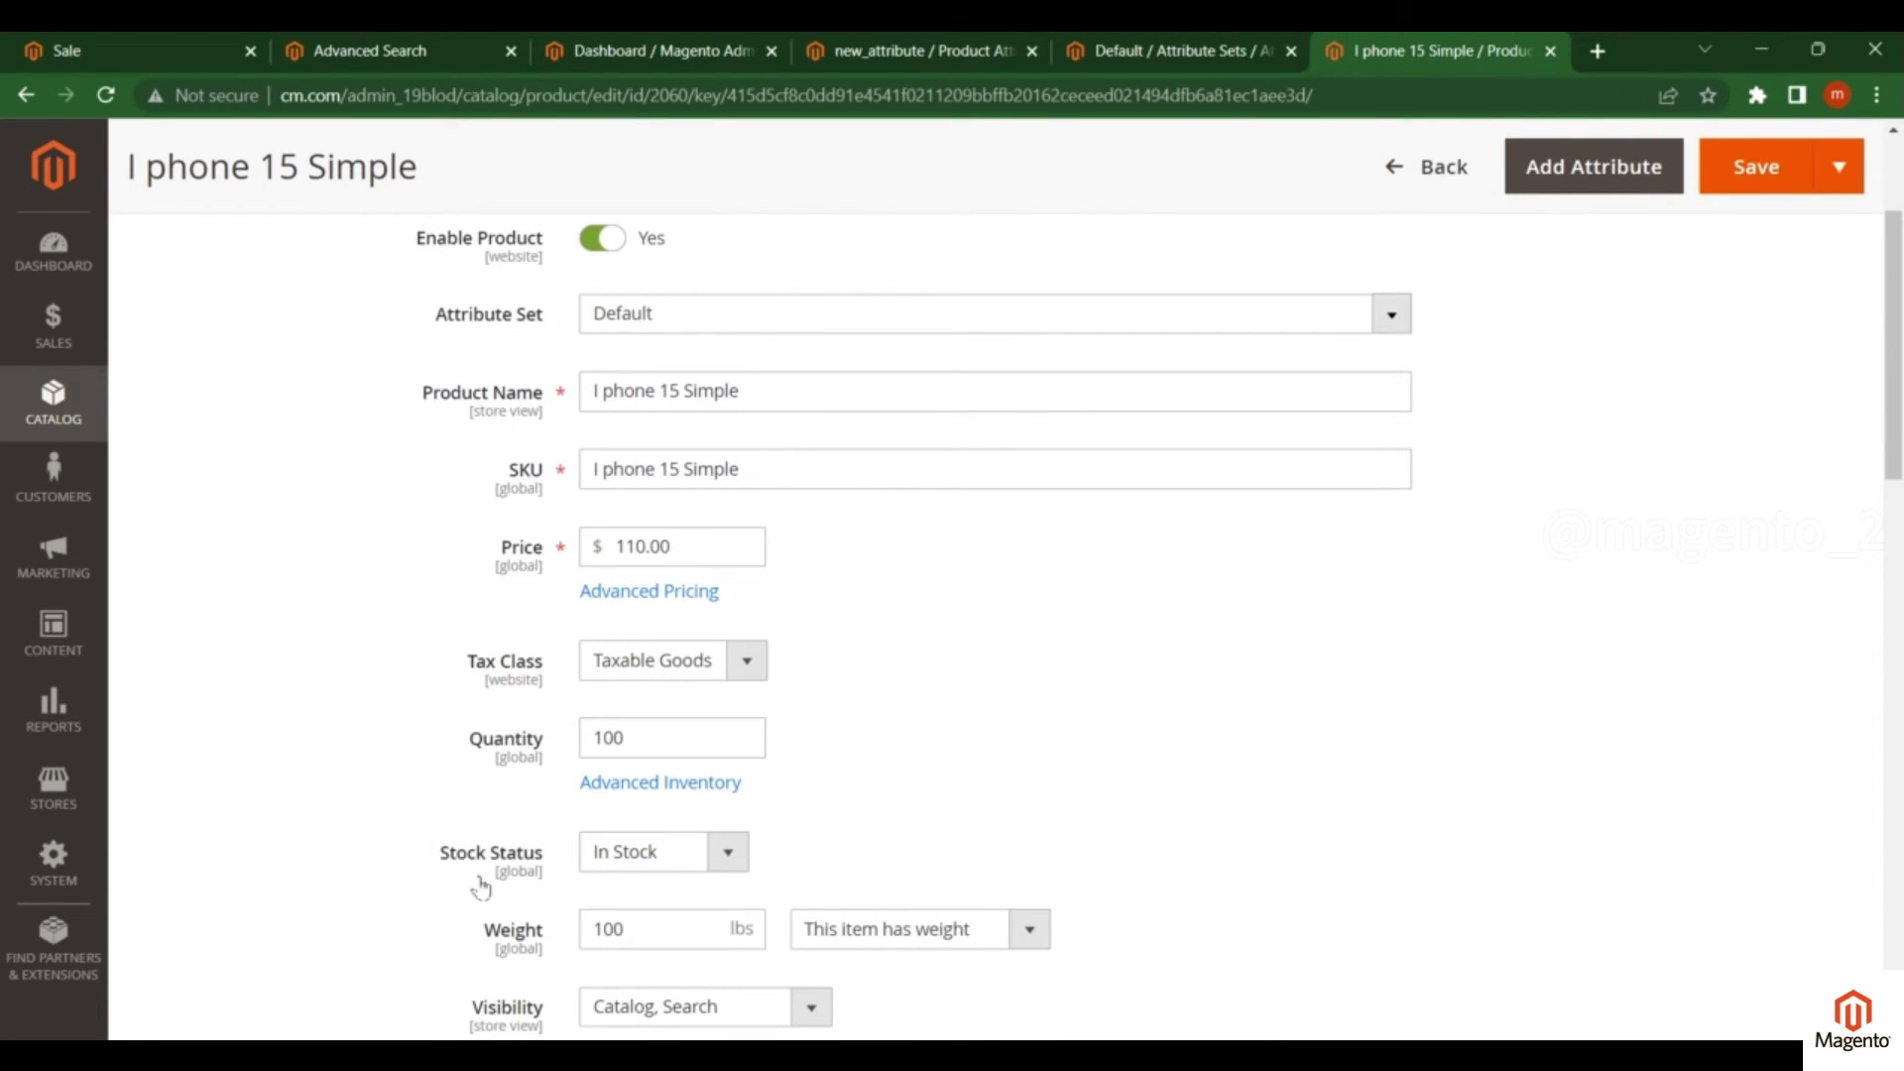
{"action": "scroll", "coordinate": [456, 892], "scroll_direction": "down", "scroll_amount": 4}
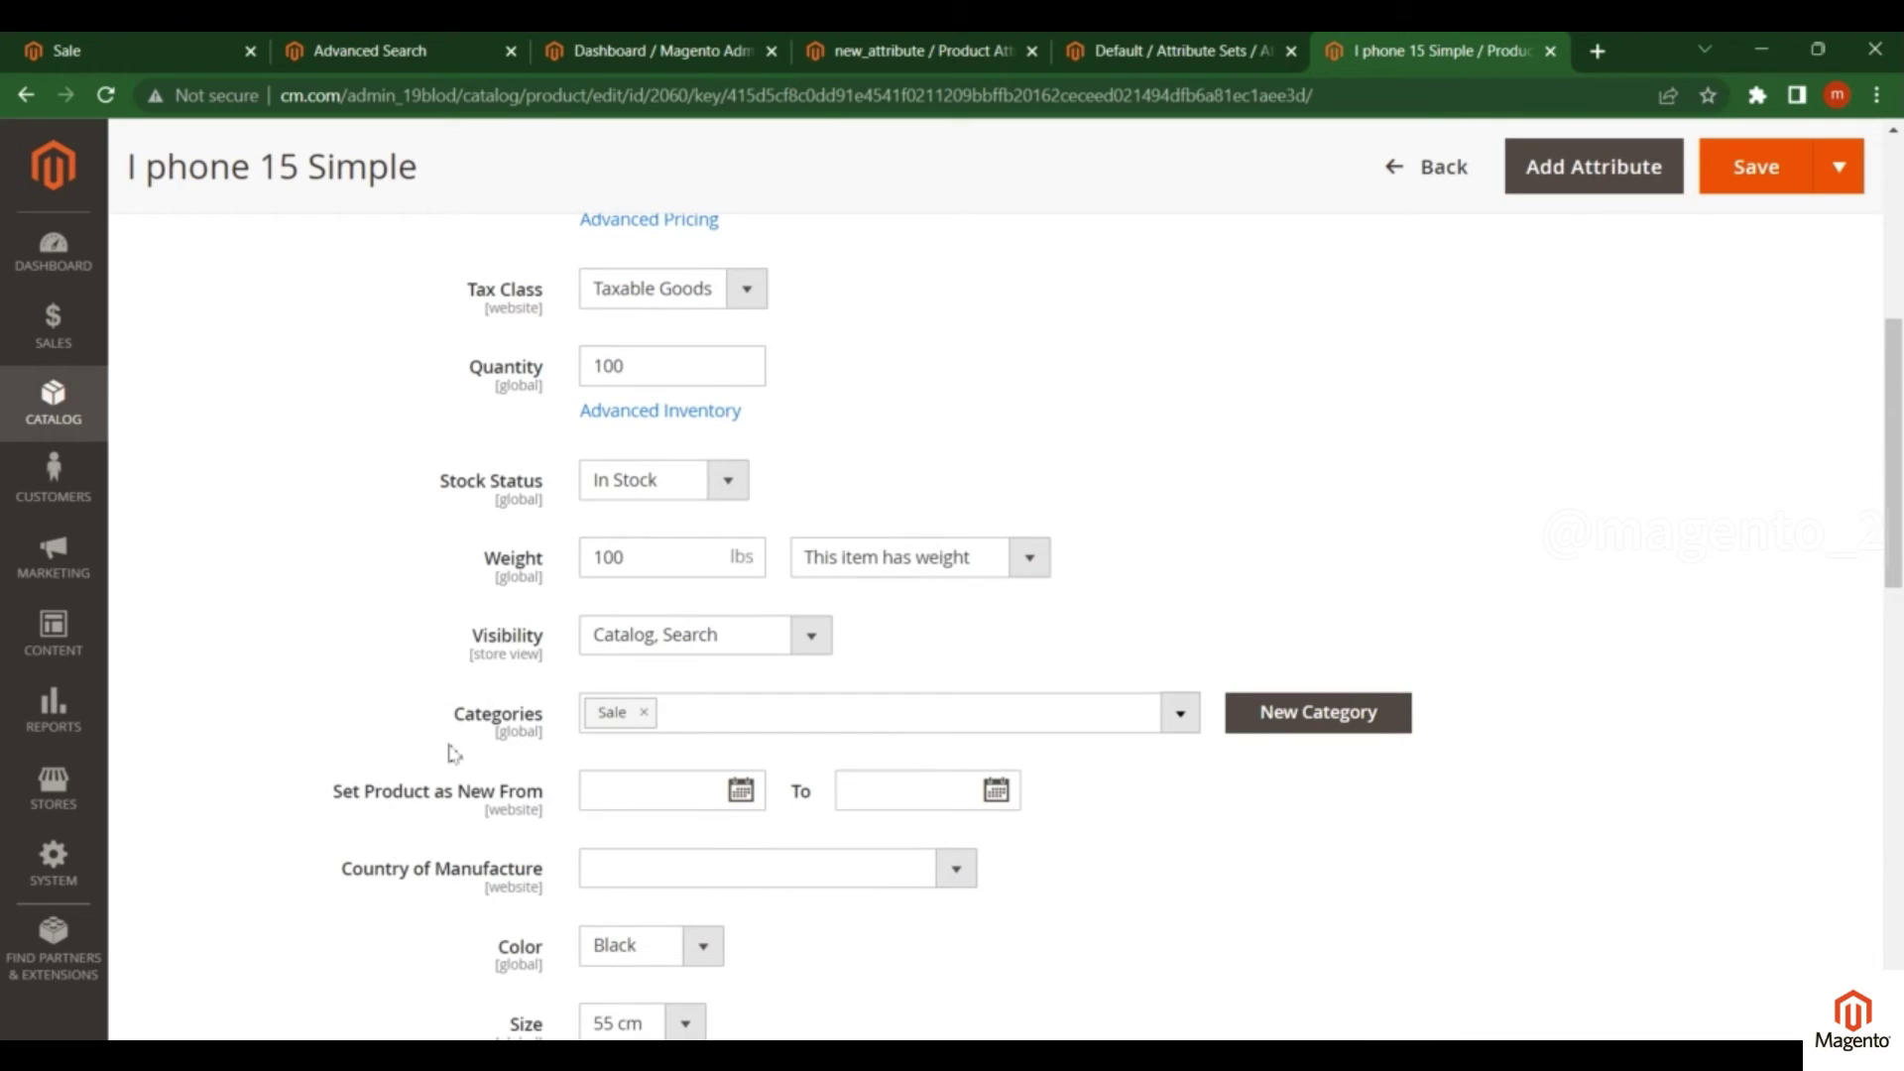
{"action": "left_click", "coordinate": [1216, 51]}
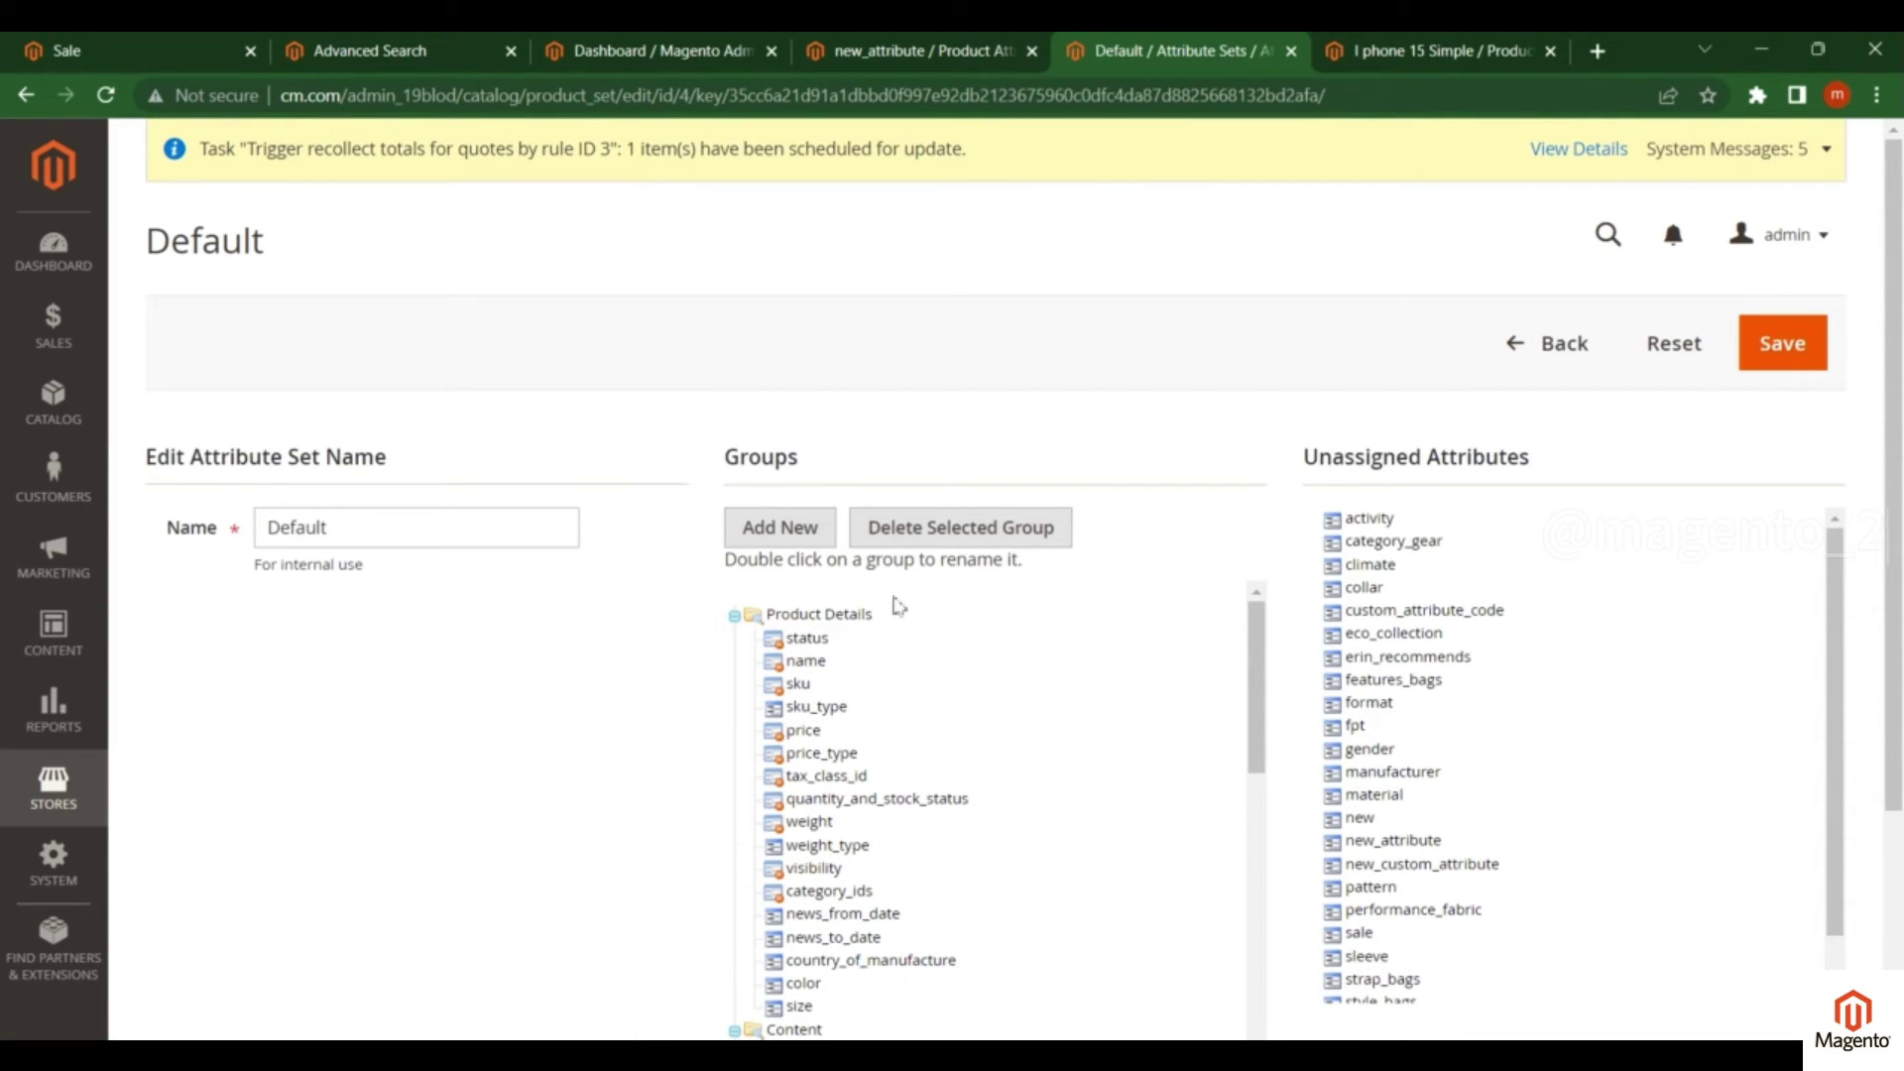
{"action": "key", "text": "ctrl+Tab"}
{"action": "scroll", "coordinate": [650, 417], "scroll_direction": "up", "scroll_amount": 8}
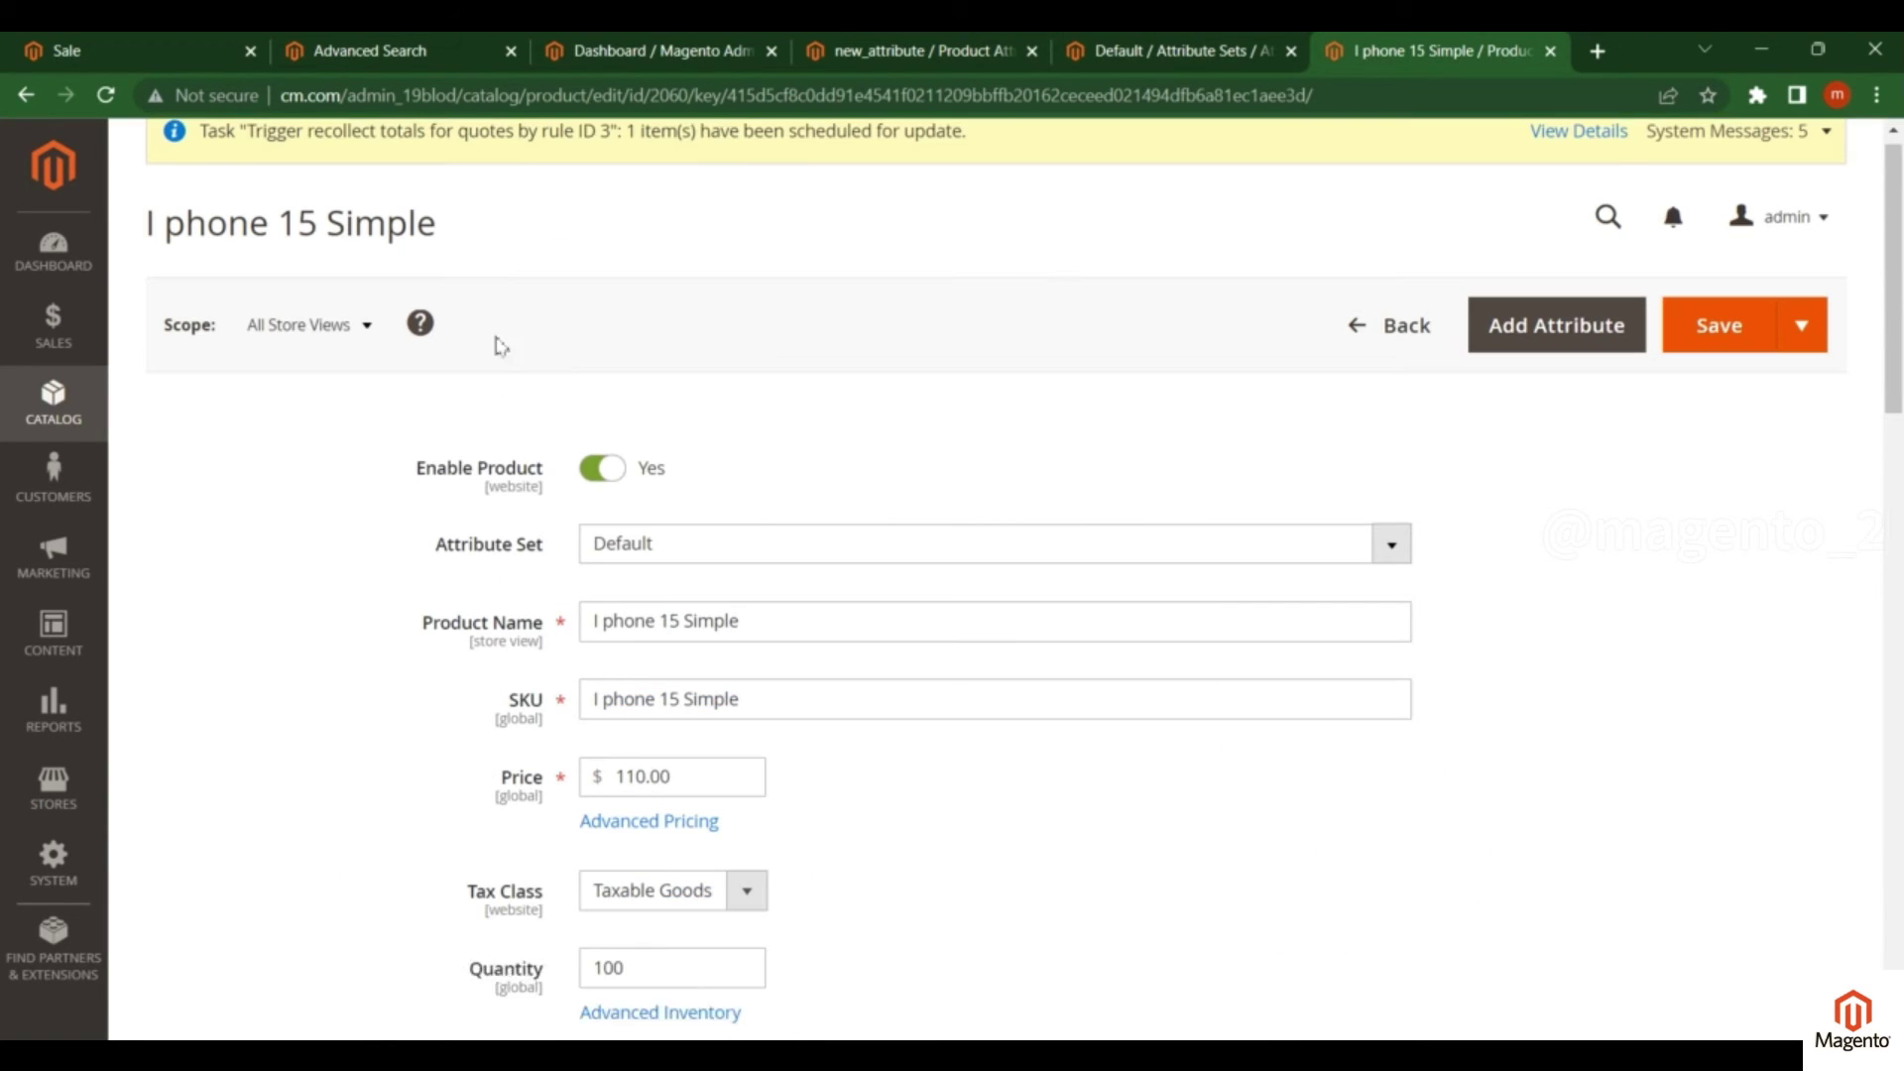
Step: In the Default attribute set, assign new_attribute to the Product Details group, placing it first above status
{"action": "left_click", "coordinate": [1220, 49]}
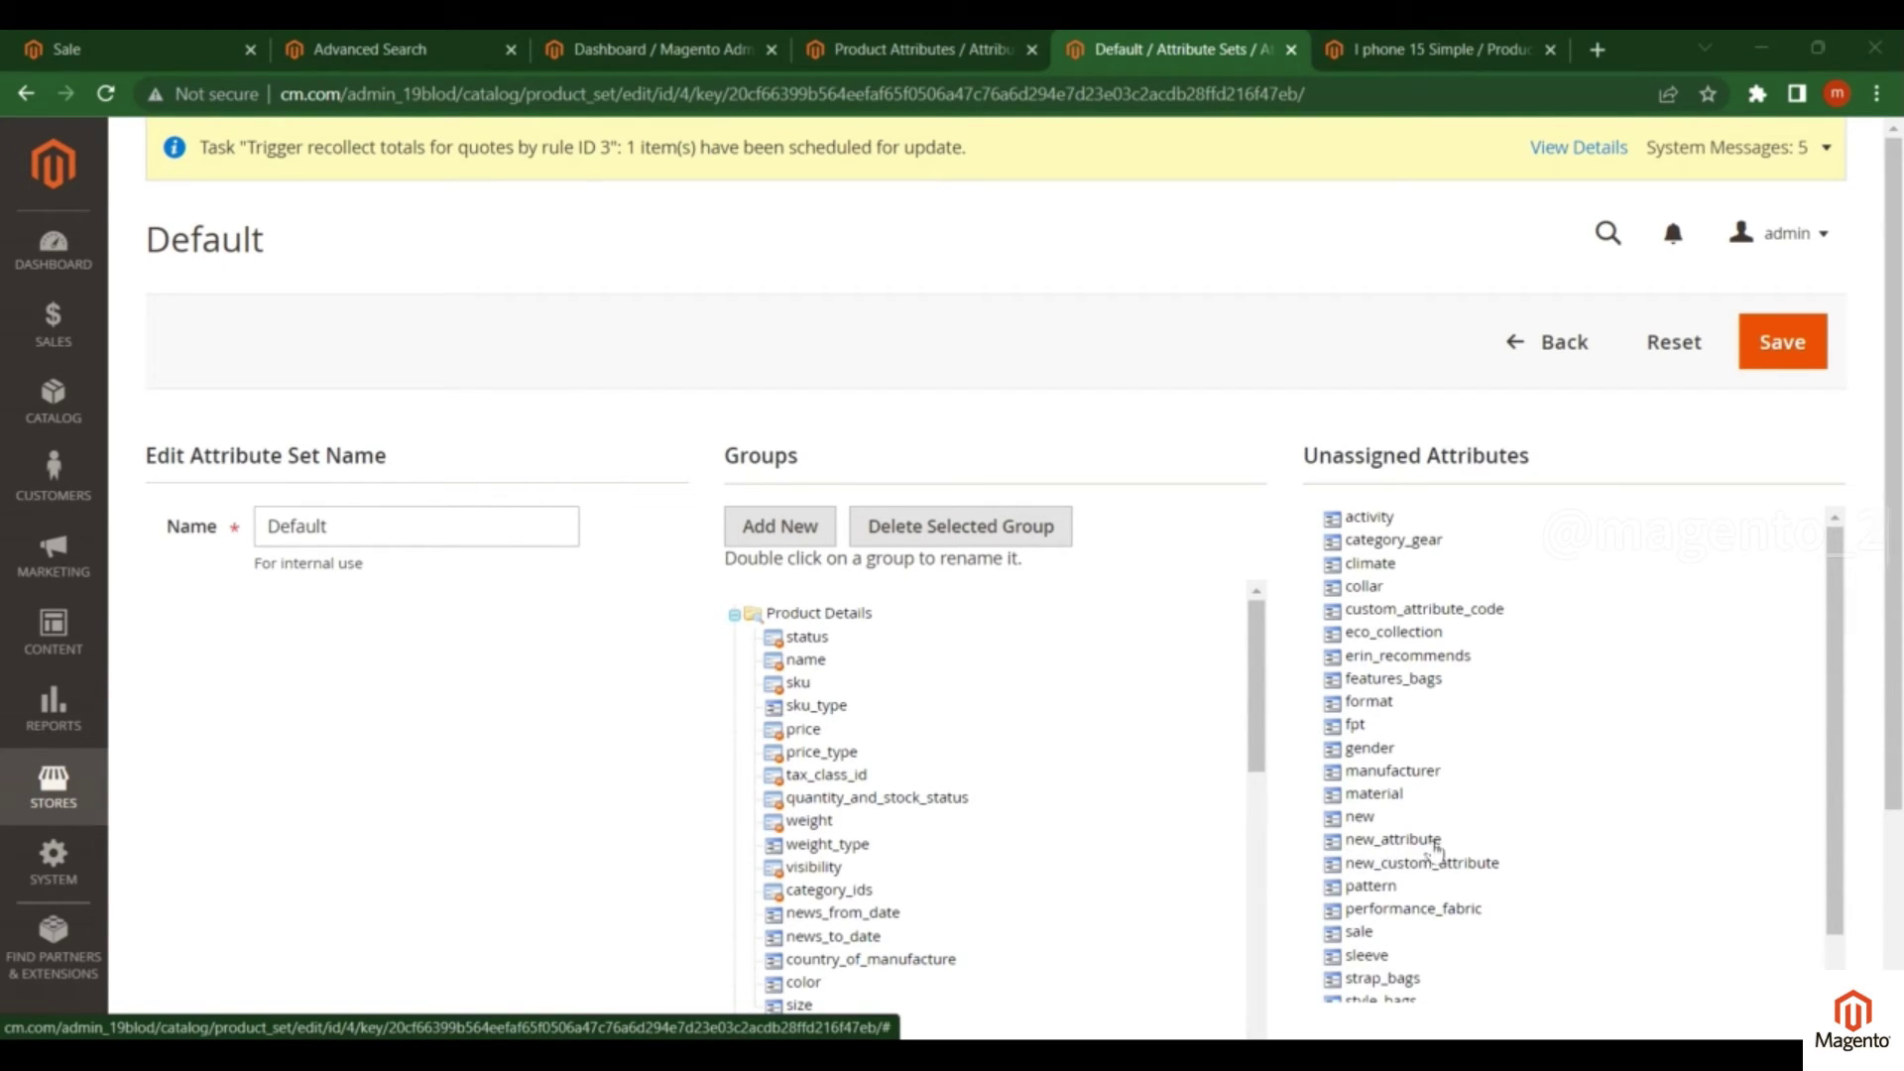
{"action": "left_click_drag", "start_coordinate": [1435, 846], "coordinate": [845, 640]}
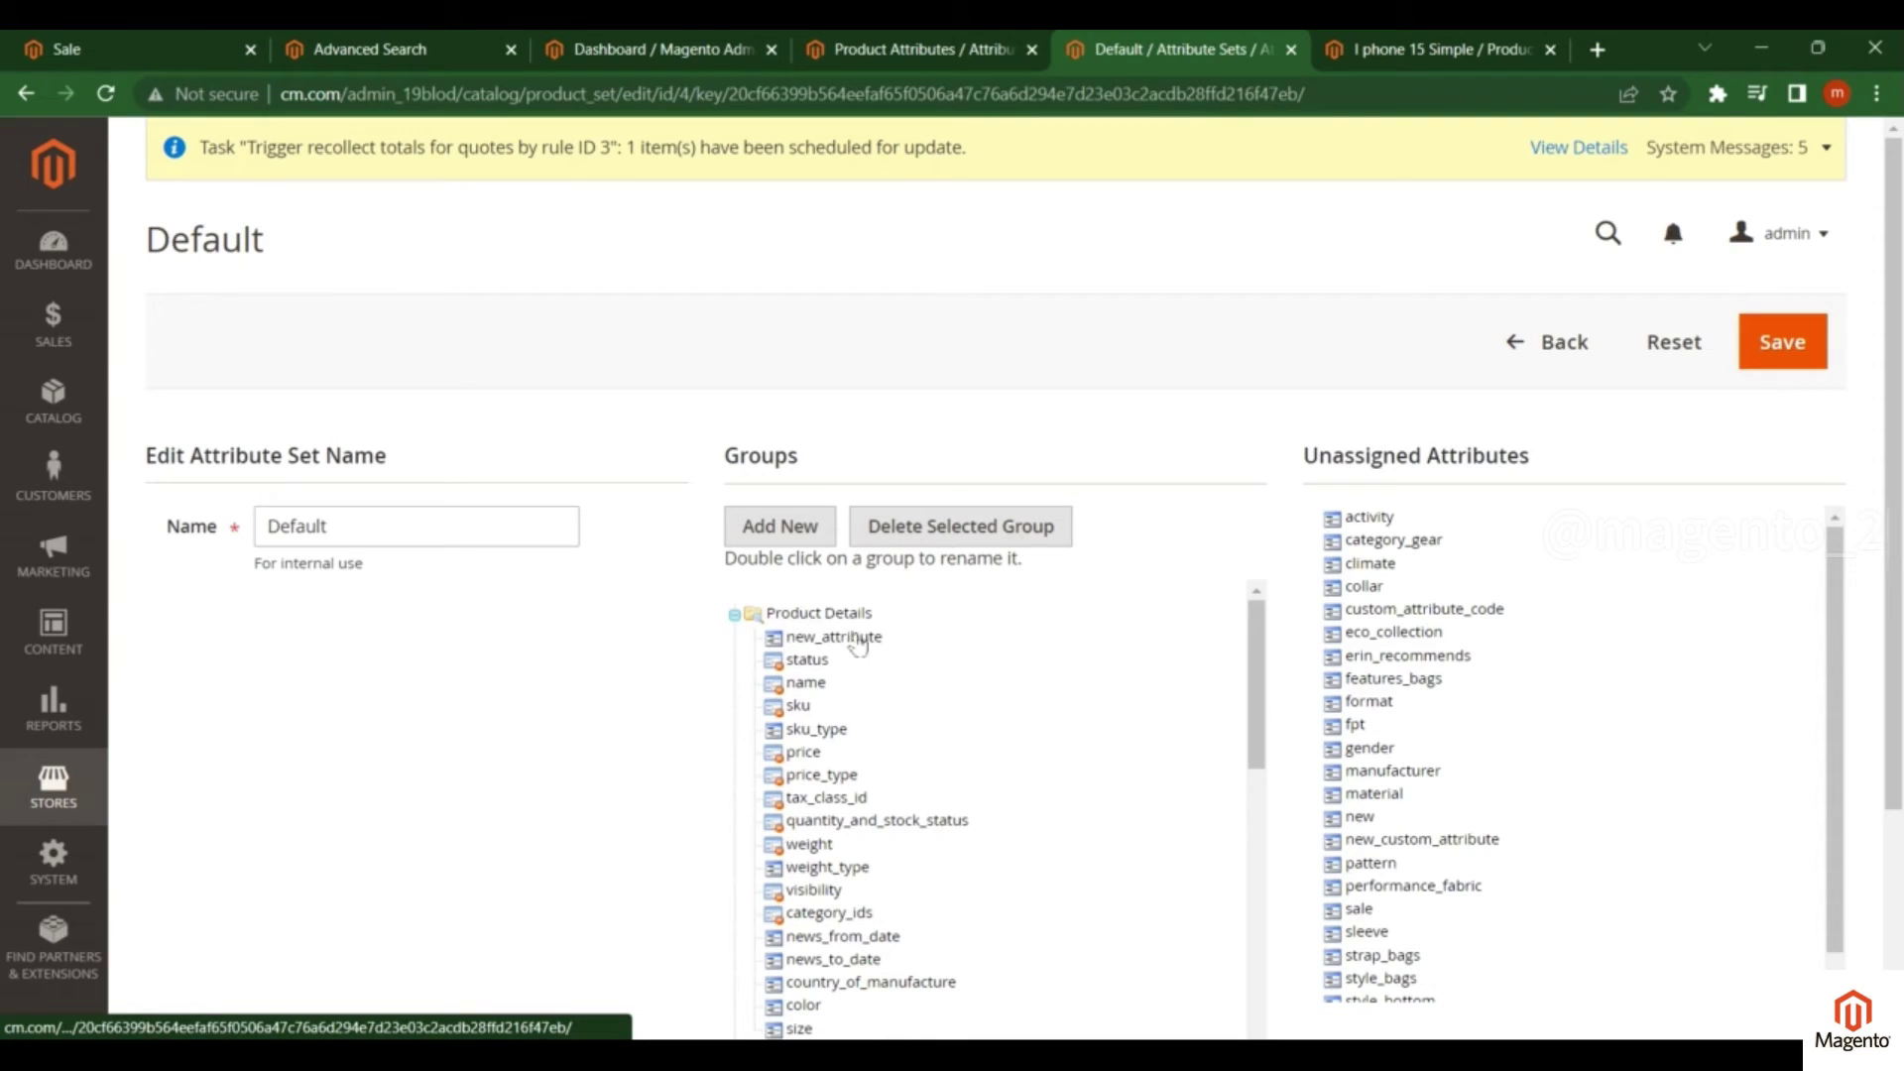
Step: Check new_attribute's placement in the Product Details group and save the Default attribute set
{"action": "left_click", "coordinate": [736, 615]}
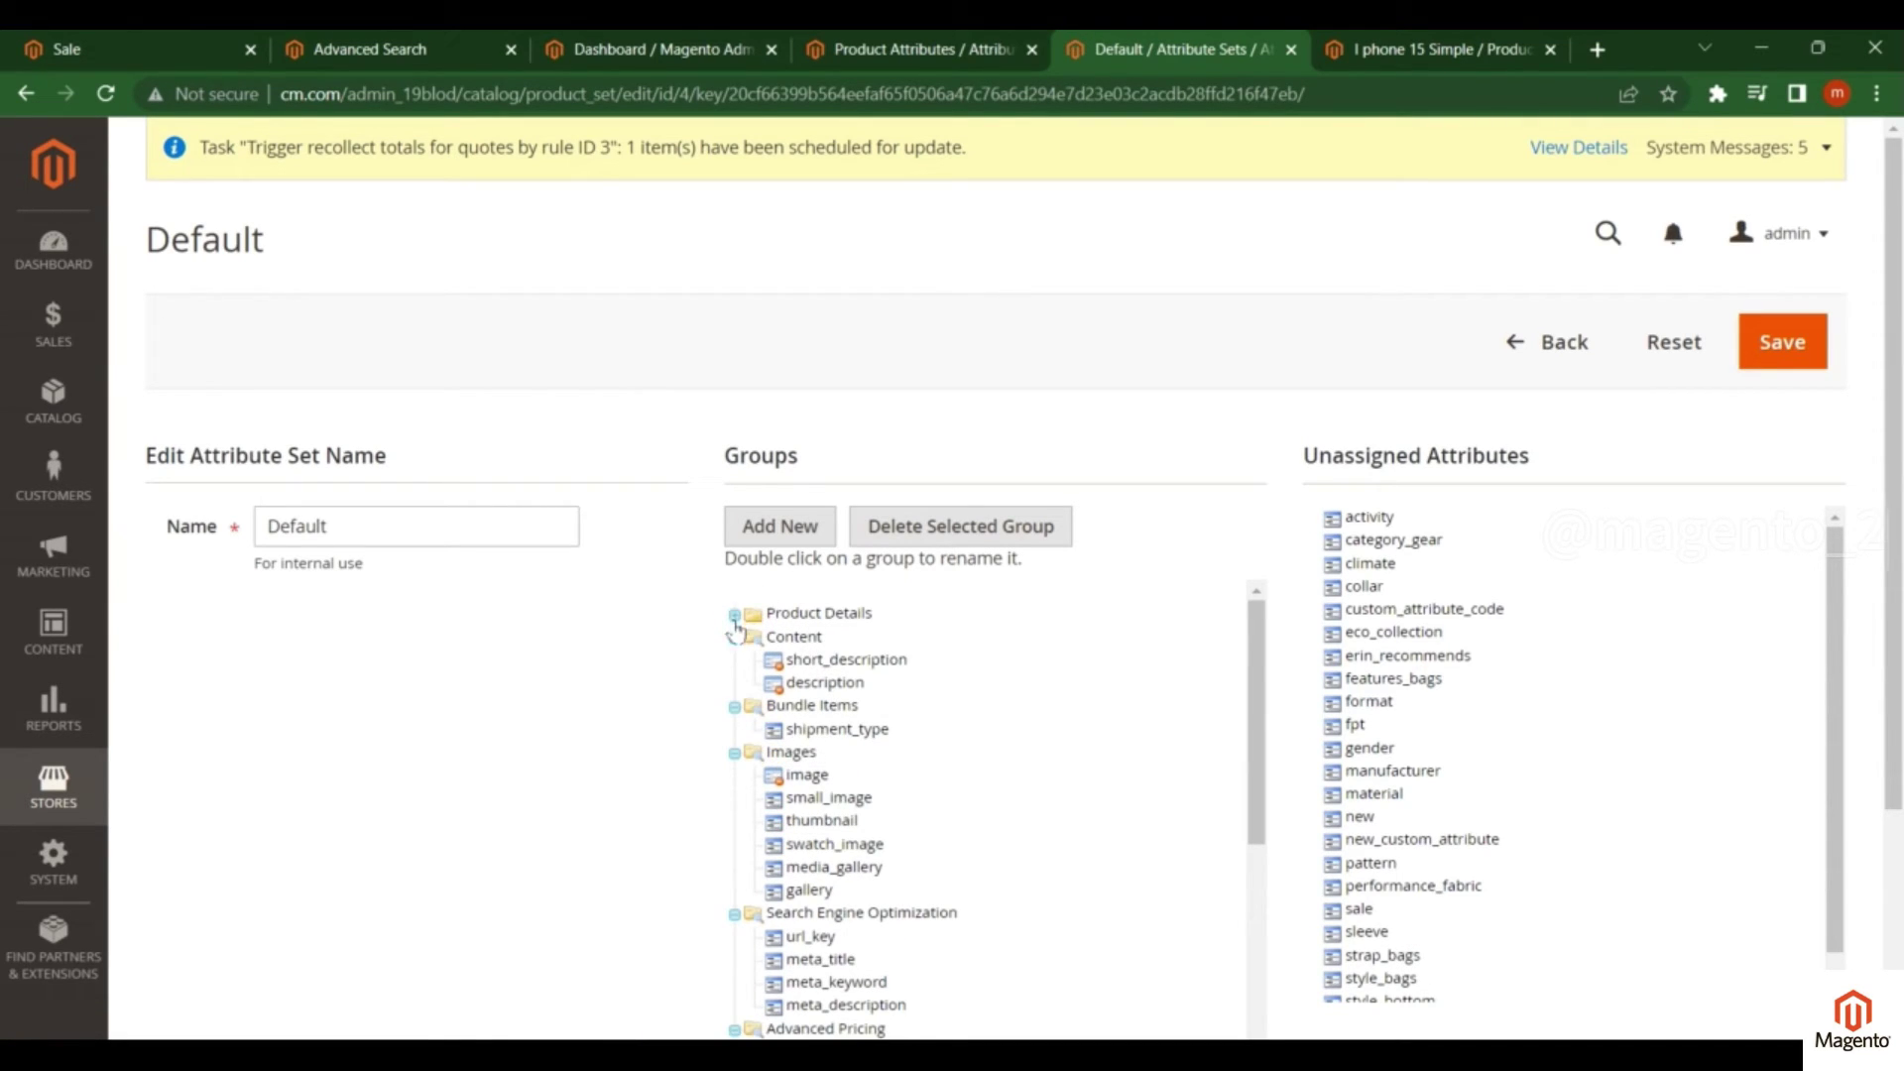
{"action": "left_click", "coordinate": [735, 615]}
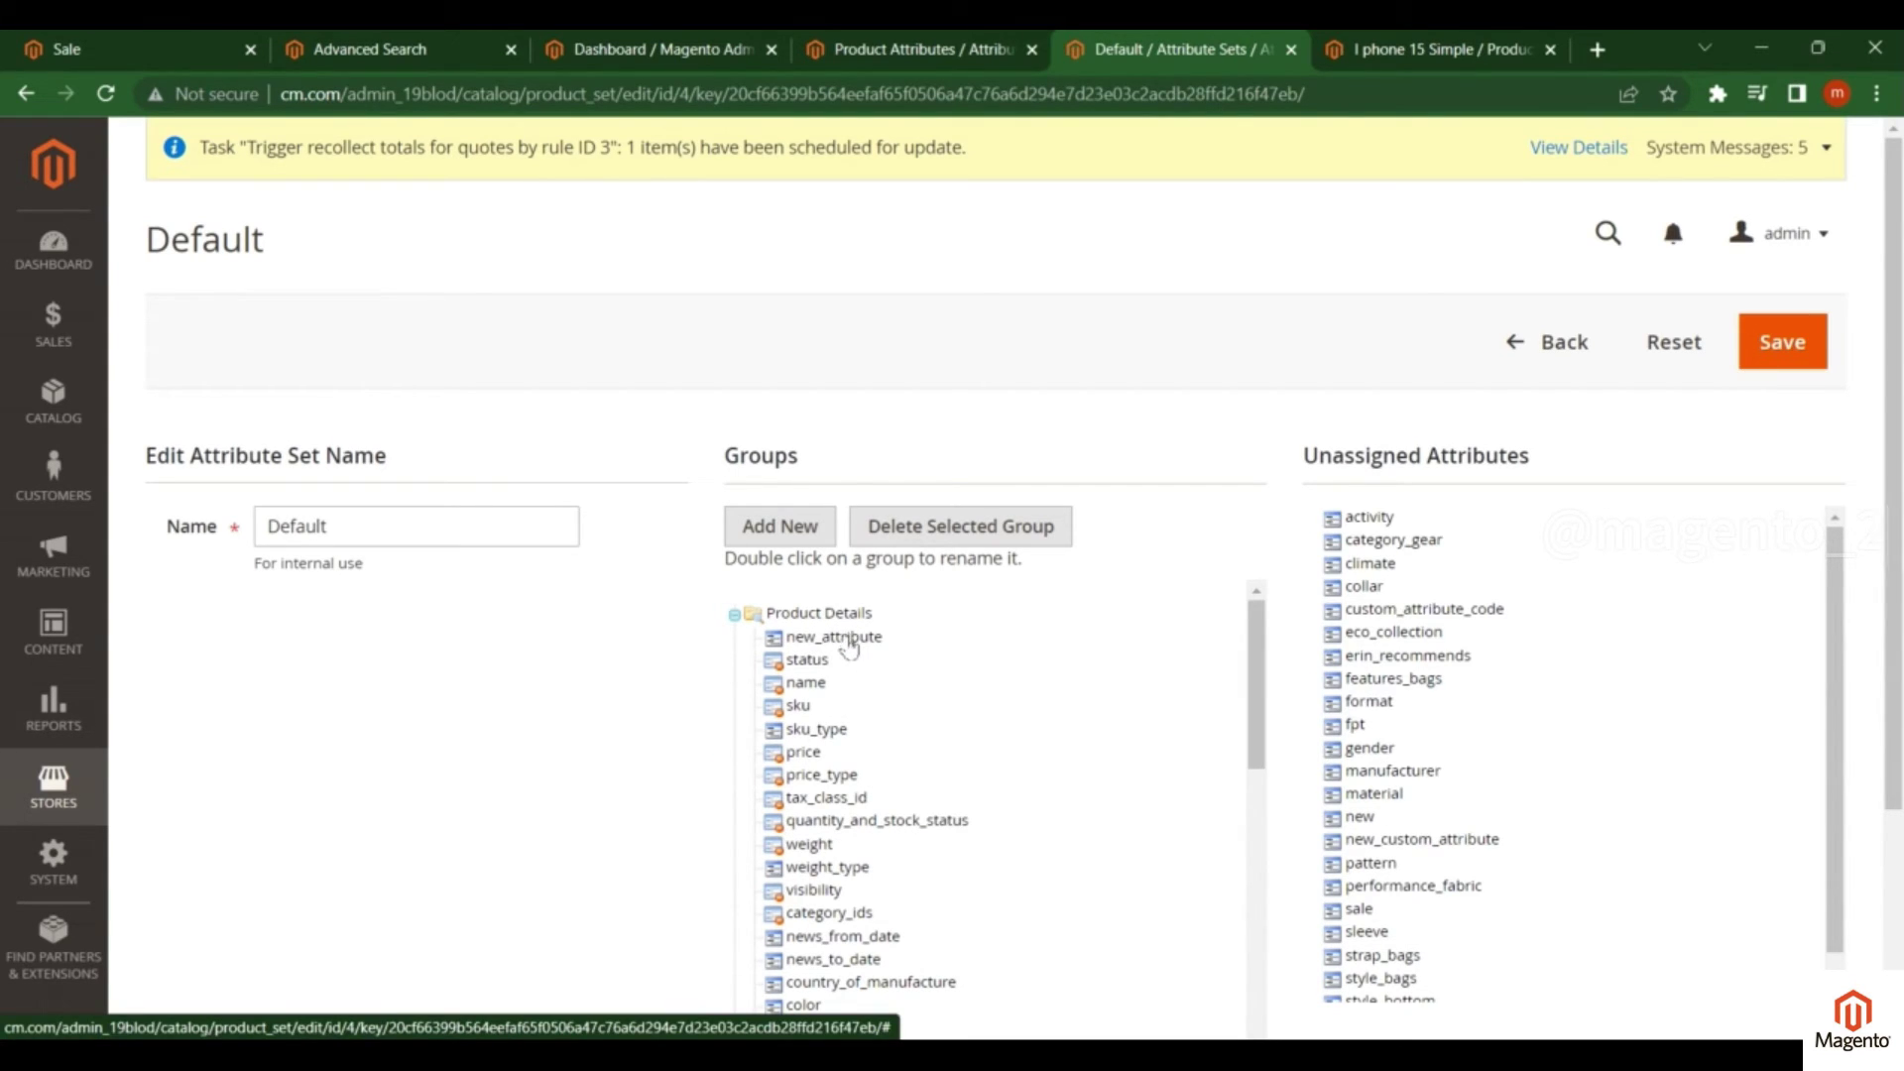
{"action": "left_click", "coordinate": [1776, 354]}
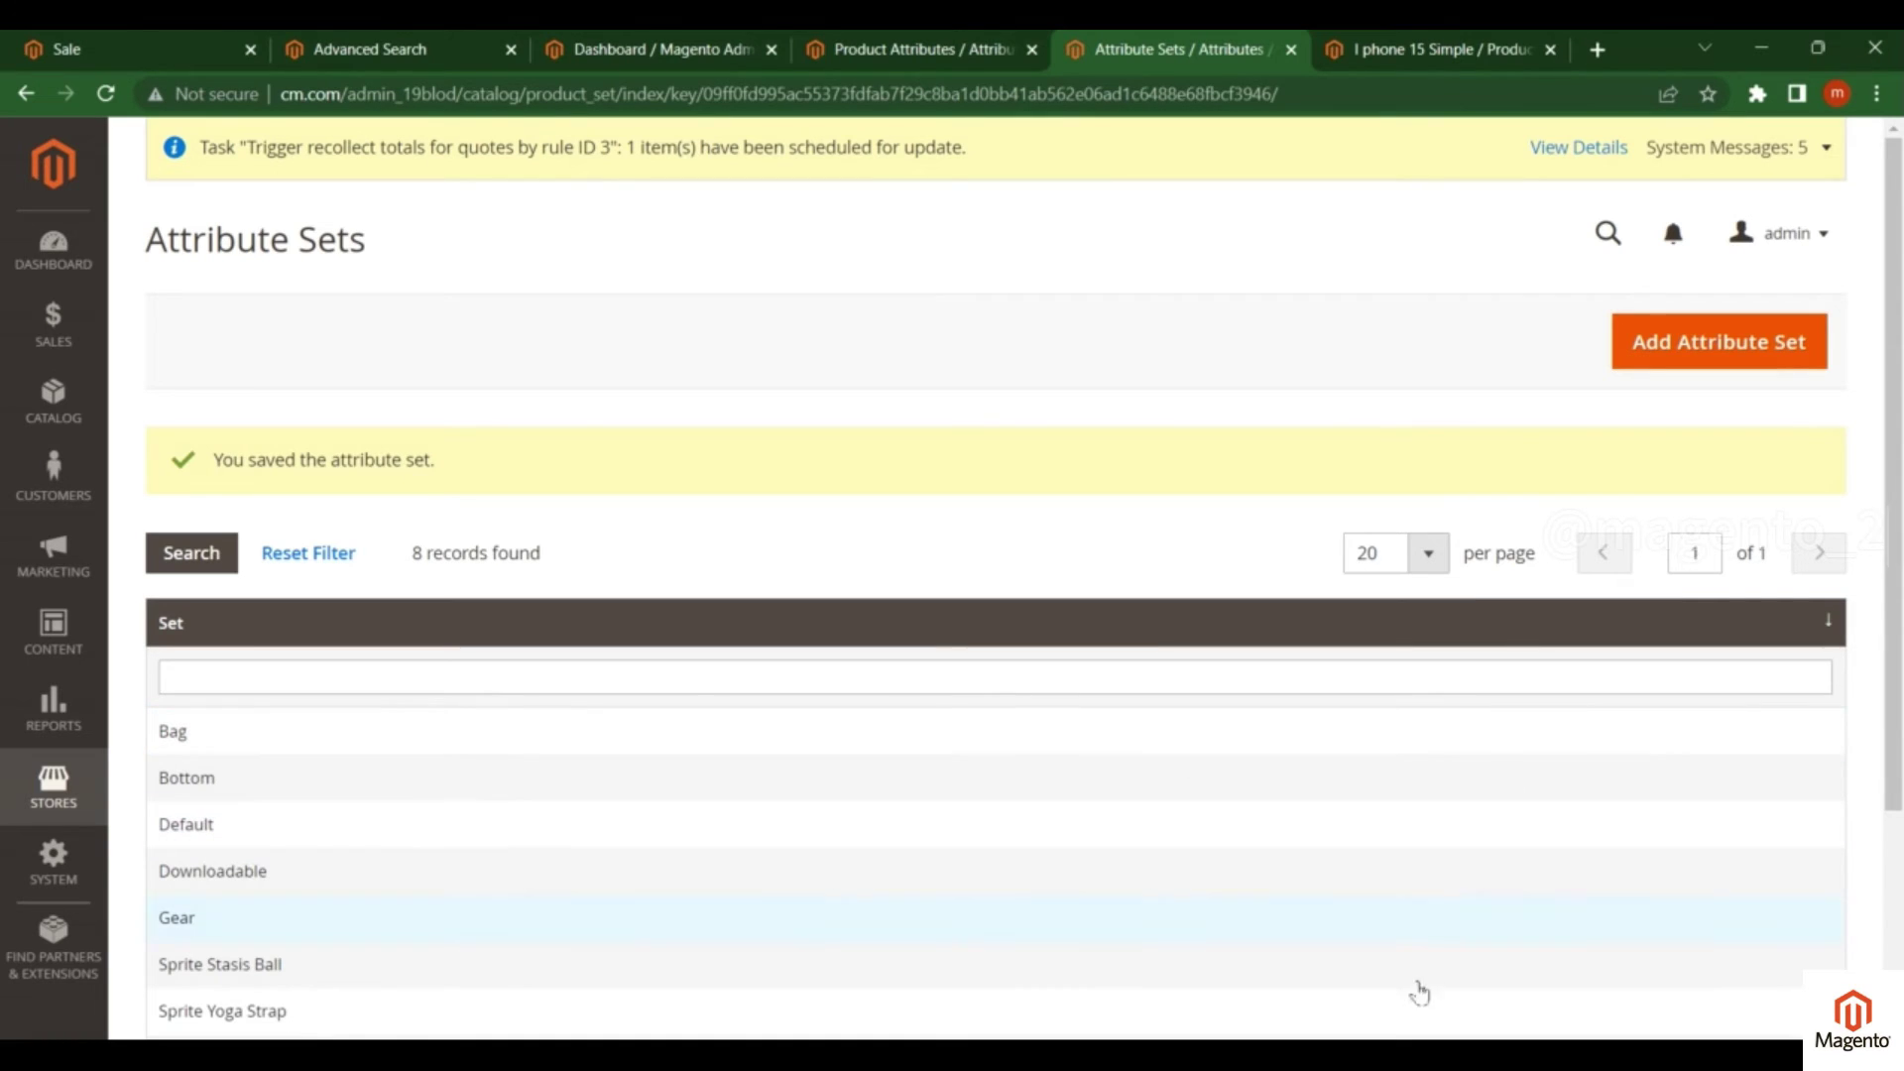
Step: Switch to the MINGW64 terminal in the m24 folder and rebuild all indexes with php bin/magento indexer:reindex
{"action": "key", "text": "alt+Tab"}
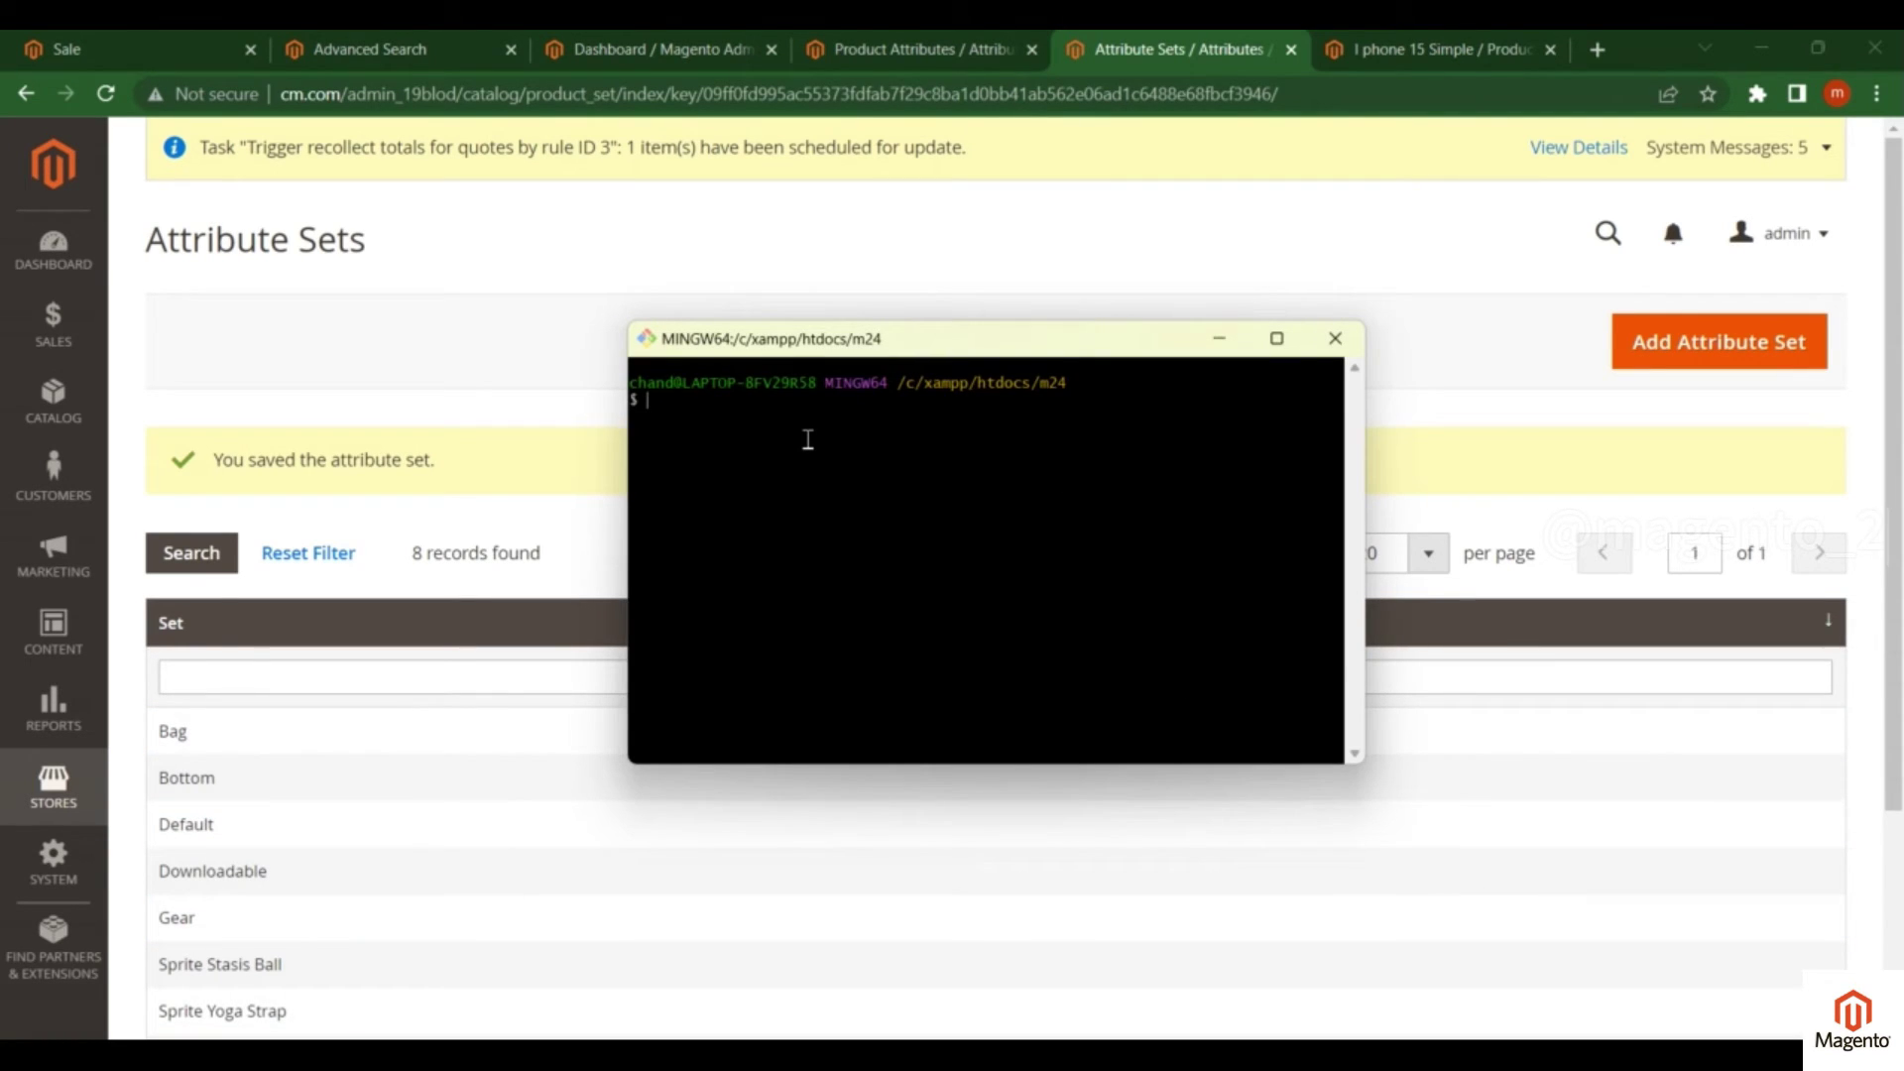
{"action": "key", "text": "ctrl+plus"}
{"action": "key", "text": "ctrl+plus"}
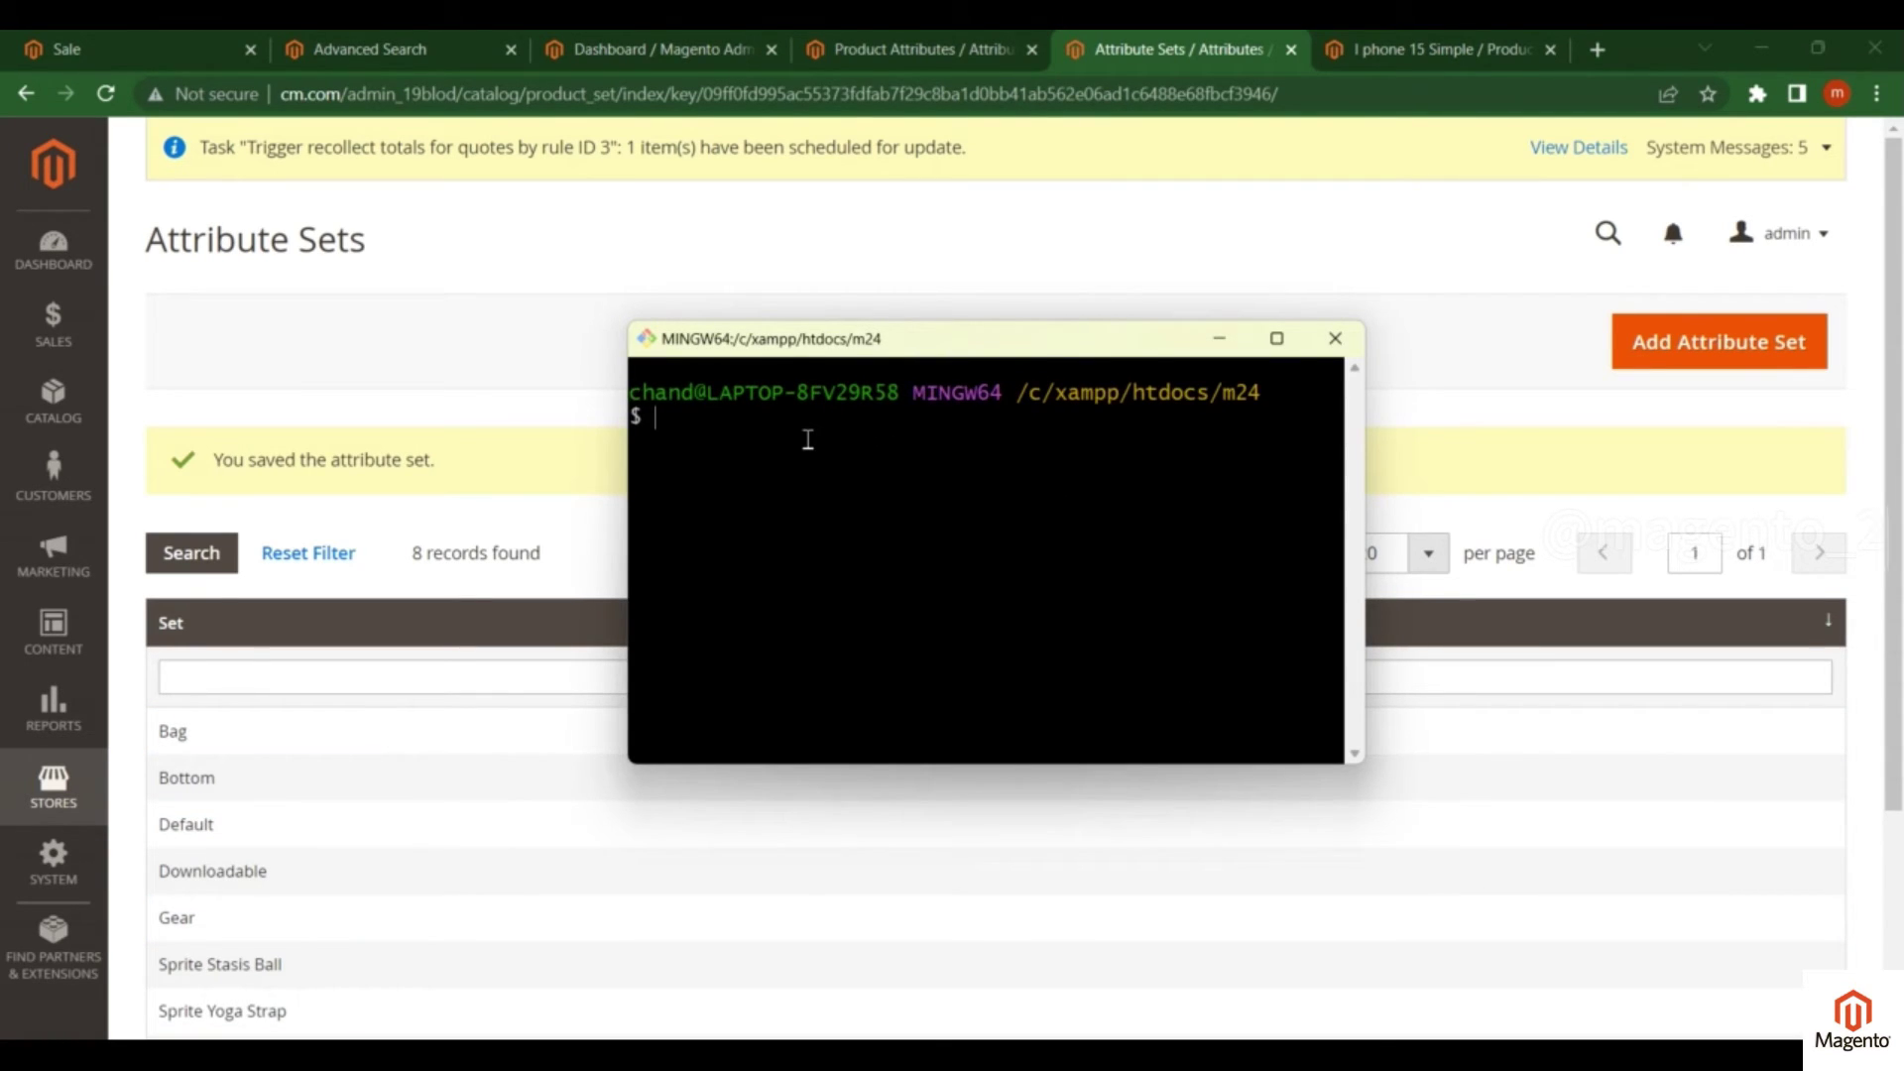
{"action": "type", "text": "php bin/magento"}
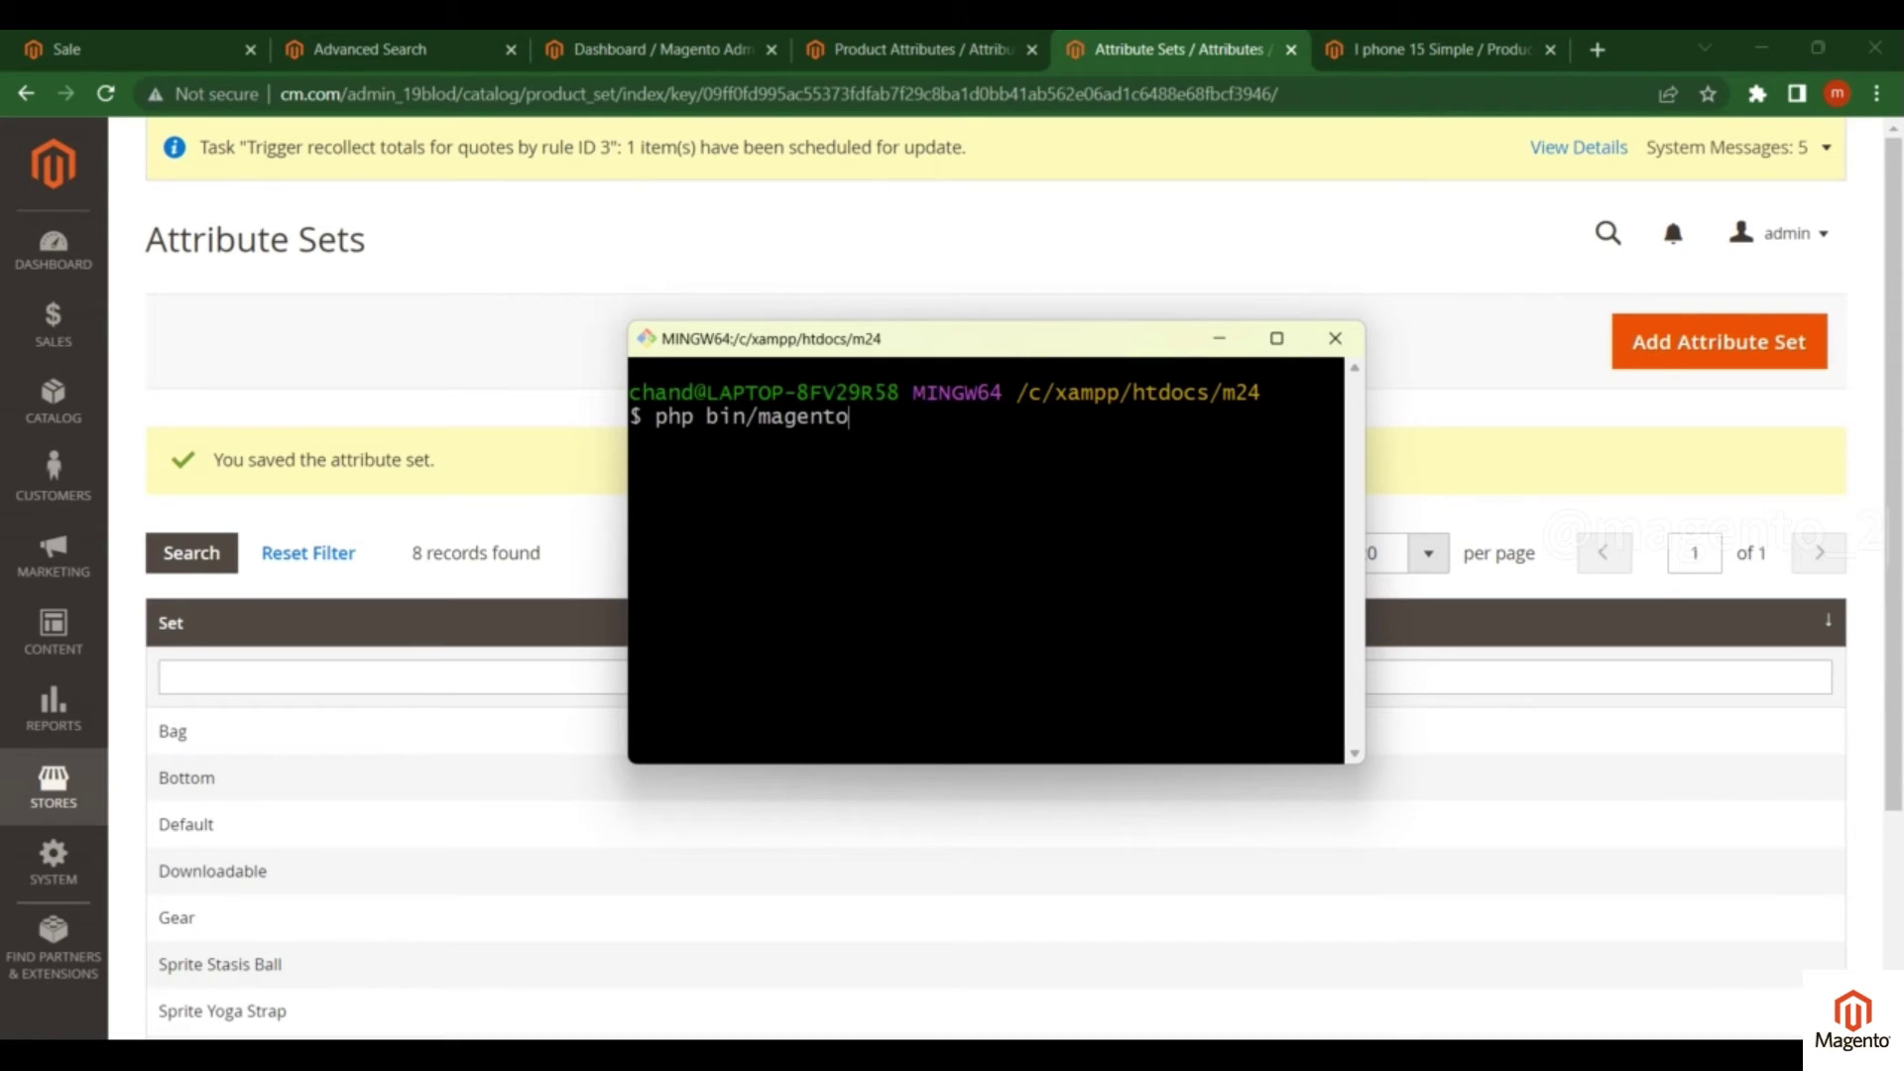
{"action": "type", "text": " inderex:reinde"}
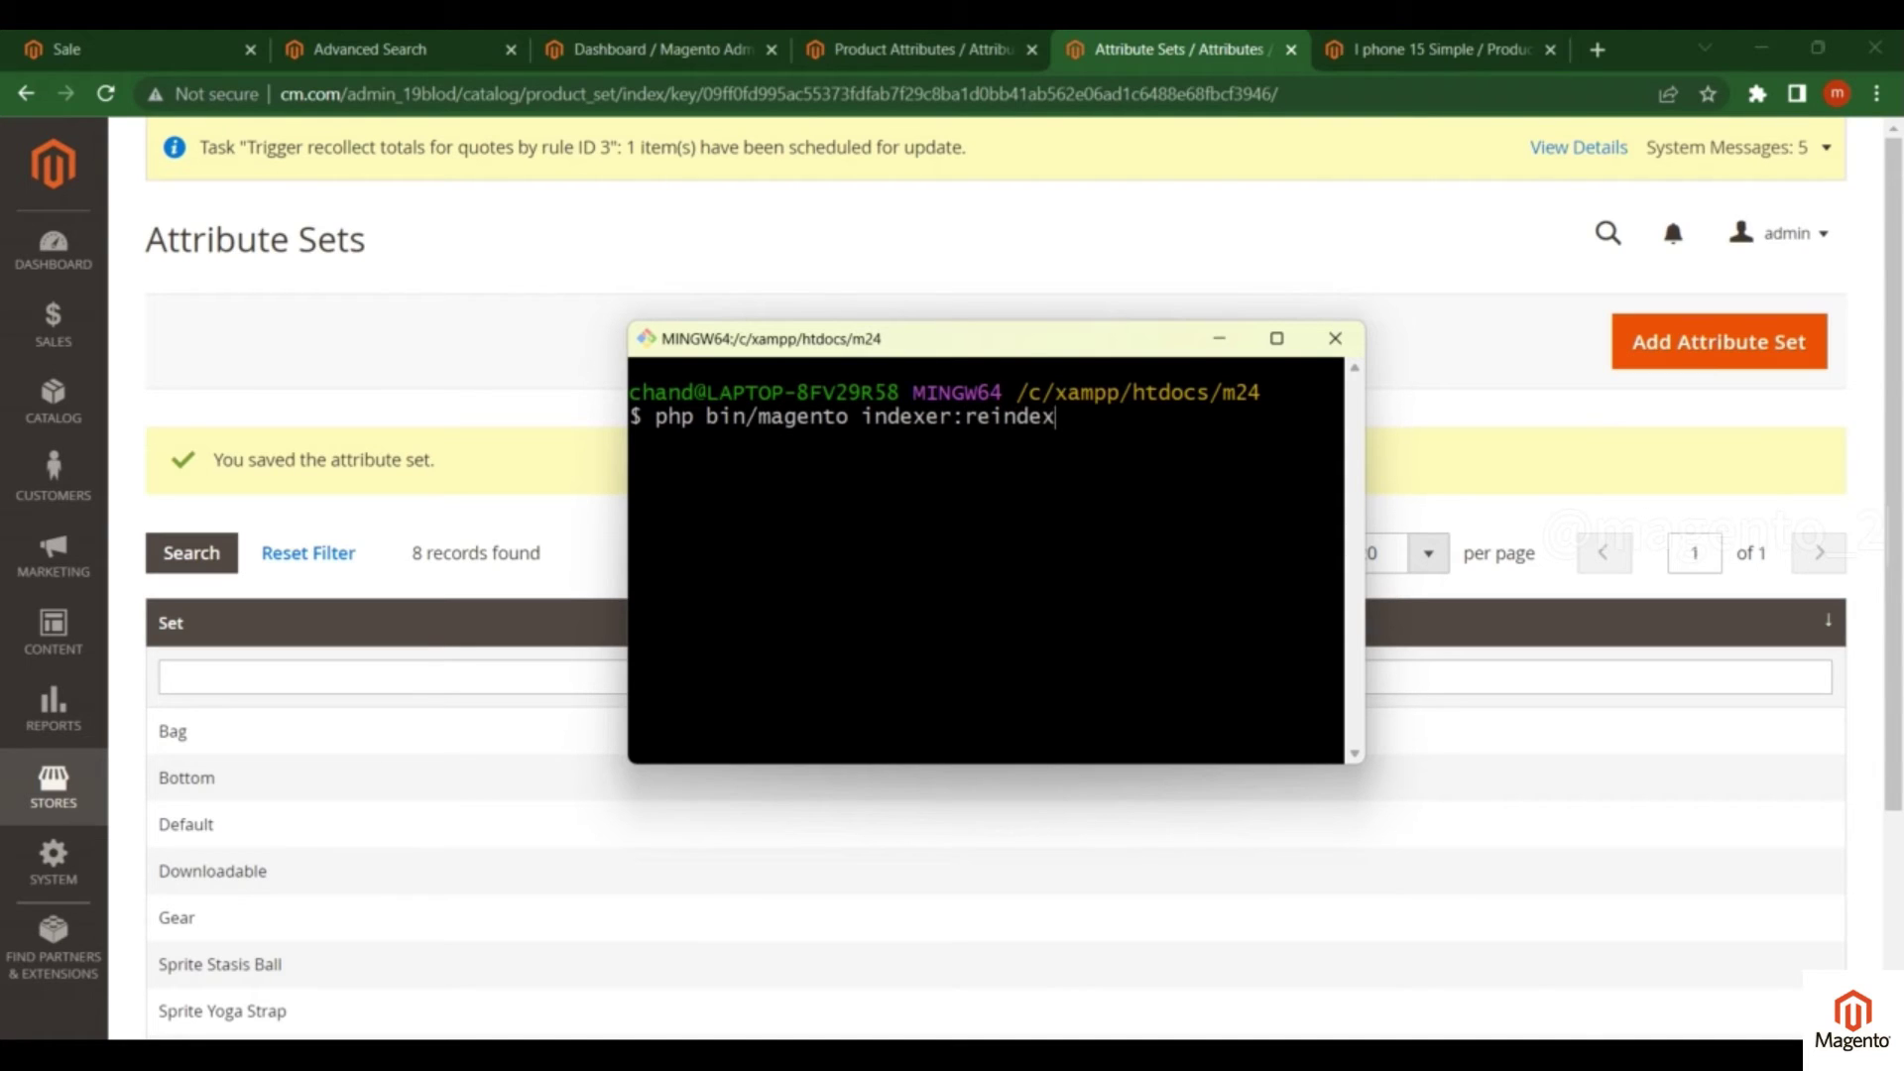
{"action": "key", "text": "Return"}
{"action": "key", "text": "ctrl+minus"}
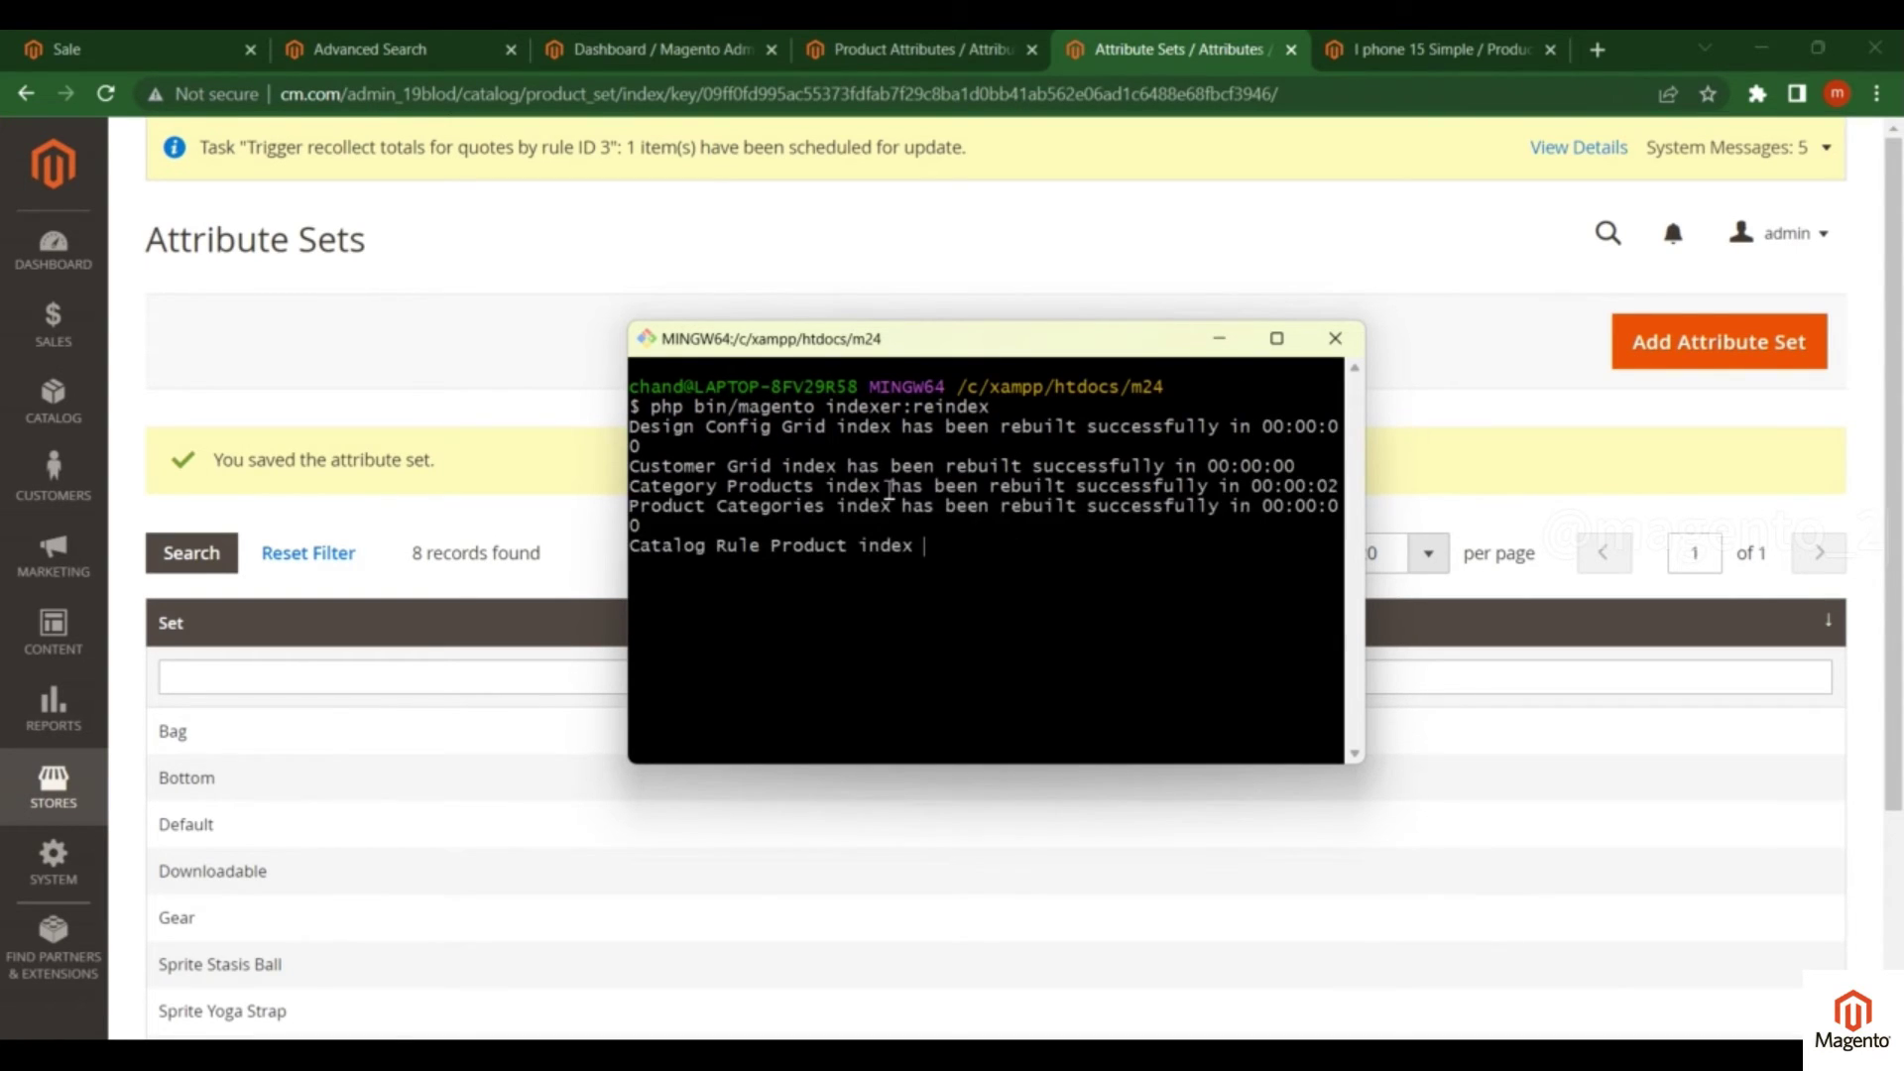
{"action": "key", "text": "ctrl+minus"}
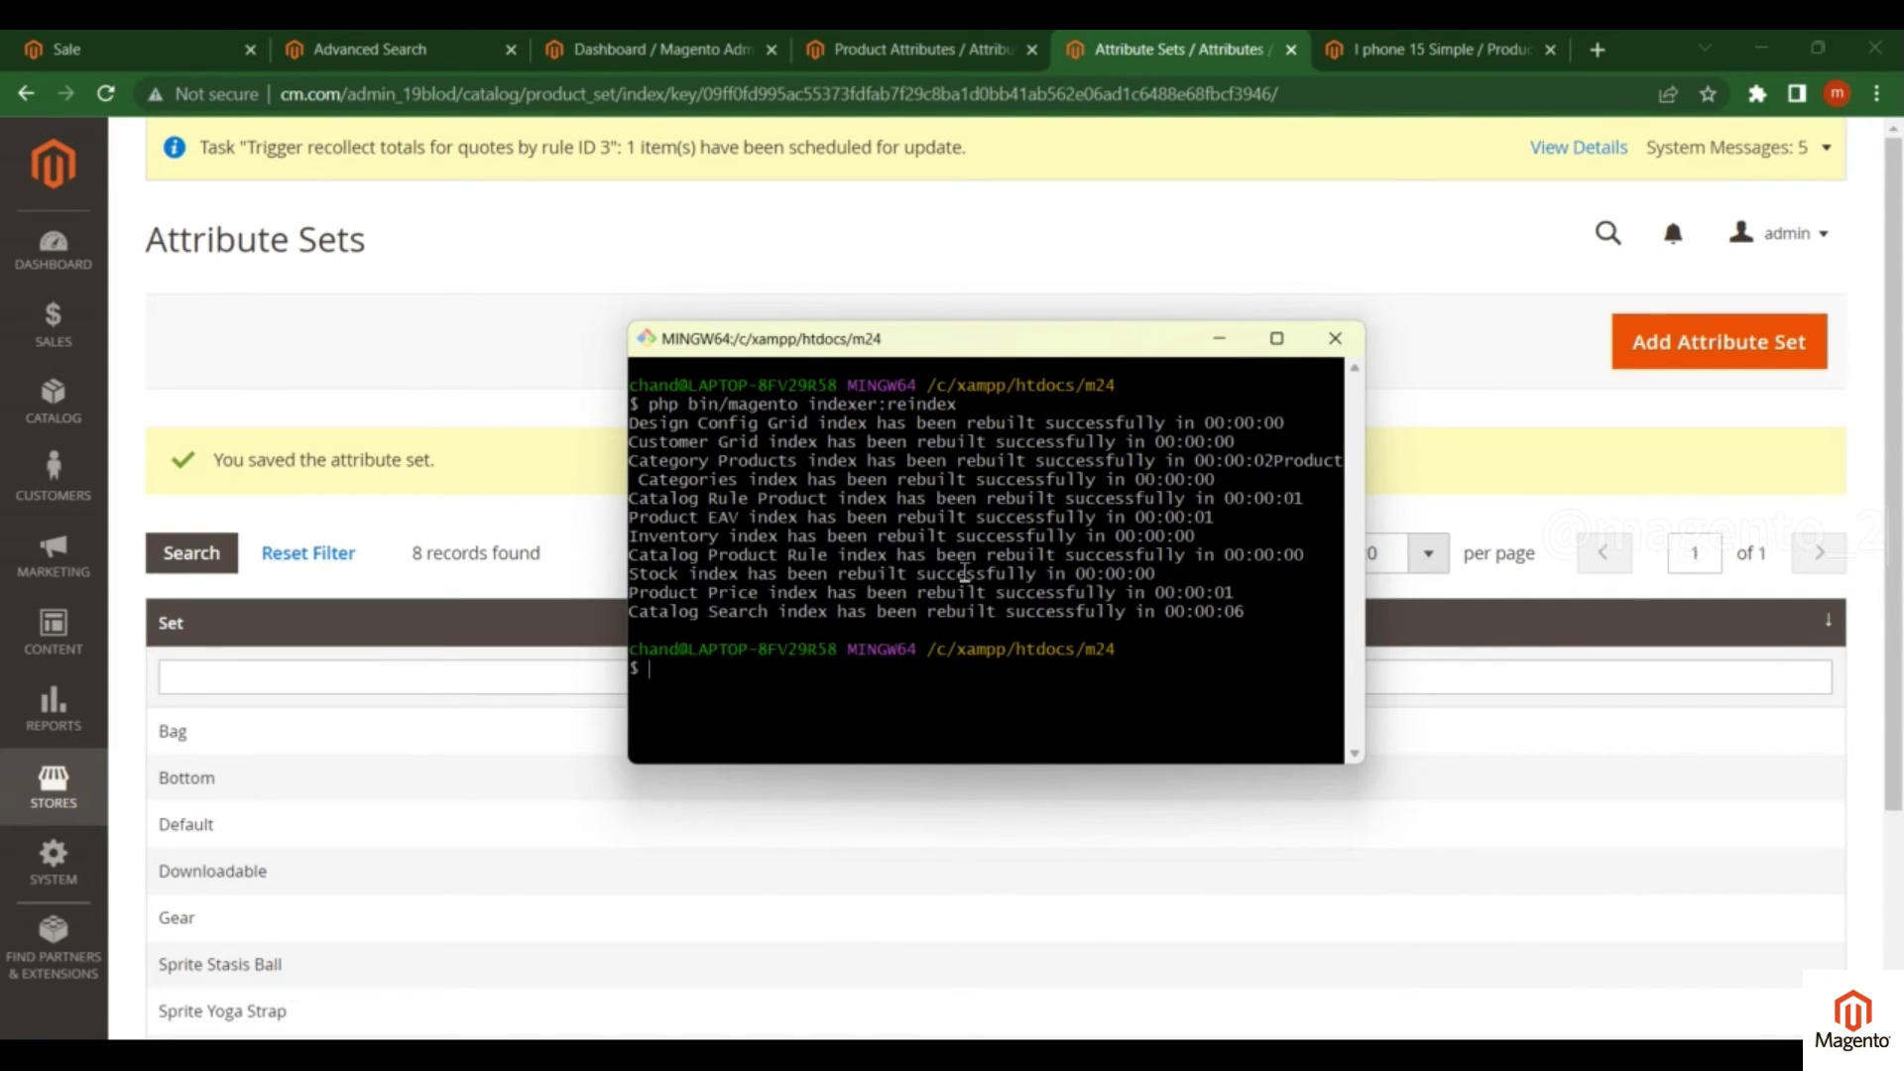
Step: Flush the Magento cache with php bin/magento cache:flush and return to the browser
{"action": "left_click", "coordinate": [860, 691]}
{"action": "key", "text": "Up"}
{"action": "key", "text": "BackSpace"}
{"action": "key", "text": "BackSpace"}
{"action": "key", "text": "BackSpace"}
{"action": "key", "text": "BackSpace"}
{"action": "key", "text": "BackSpace"}
{"action": "key", "text": "BackSpace"}
{"action": "key", "text": "BackSpace"}
{"action": "key", "text": "BackSpace"}
{"action": "key", "text": "BackSpace"}
{"action": "key", "text": "BackSpace"}
{"action": "key", "text": "BackSpace"}
{"action": "key", "text": "BackSpace"}
{"action": "key", "text": "BackSpace"}
{"action": "key", "text": "BackSpace"}
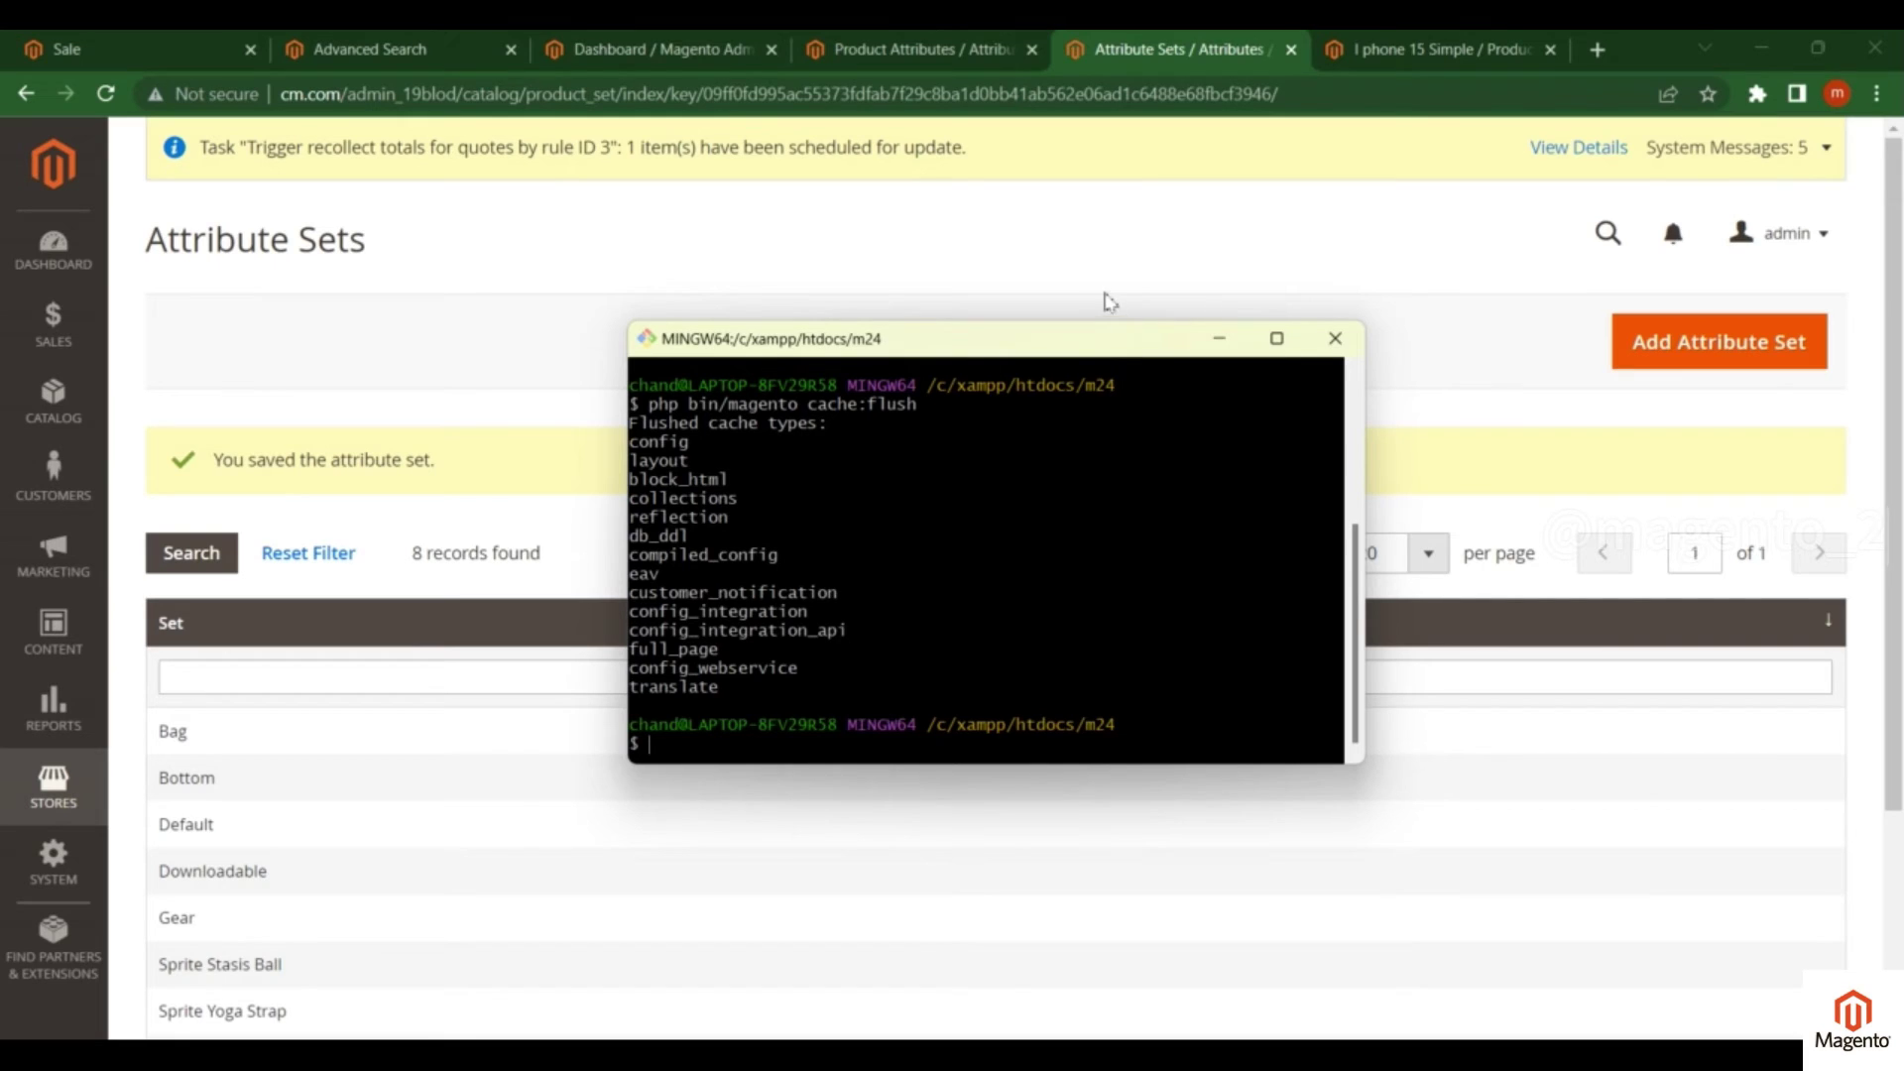
{"action": "left_click", "coordinate": [1169, 266]}
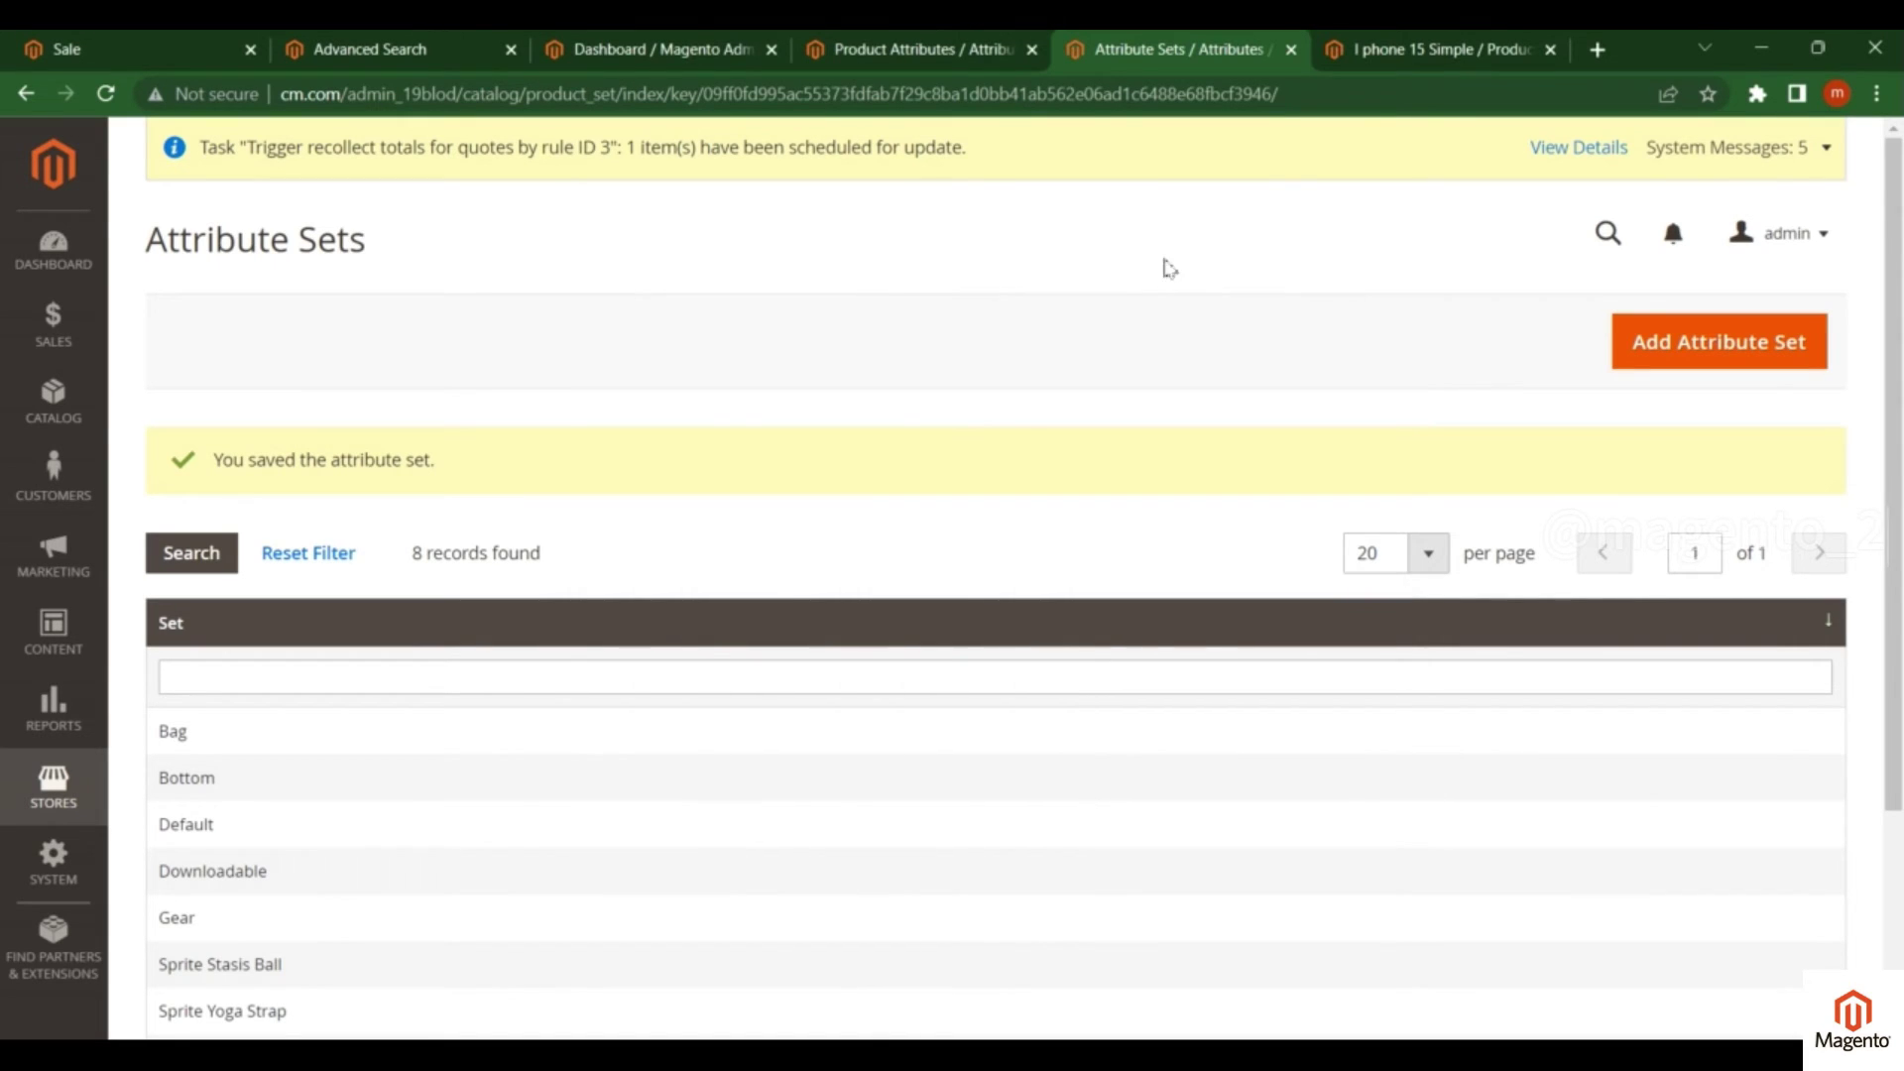
Step: Reload the I phone 15 Simple product page and check its New attribute field against the attribute sets list
{"action": "left_click", "coordinate": [1446, 51]}
{"action": "scroll", "coordinate": [646, 502], "scroll_direction": "up", "scroll_amount": 10}
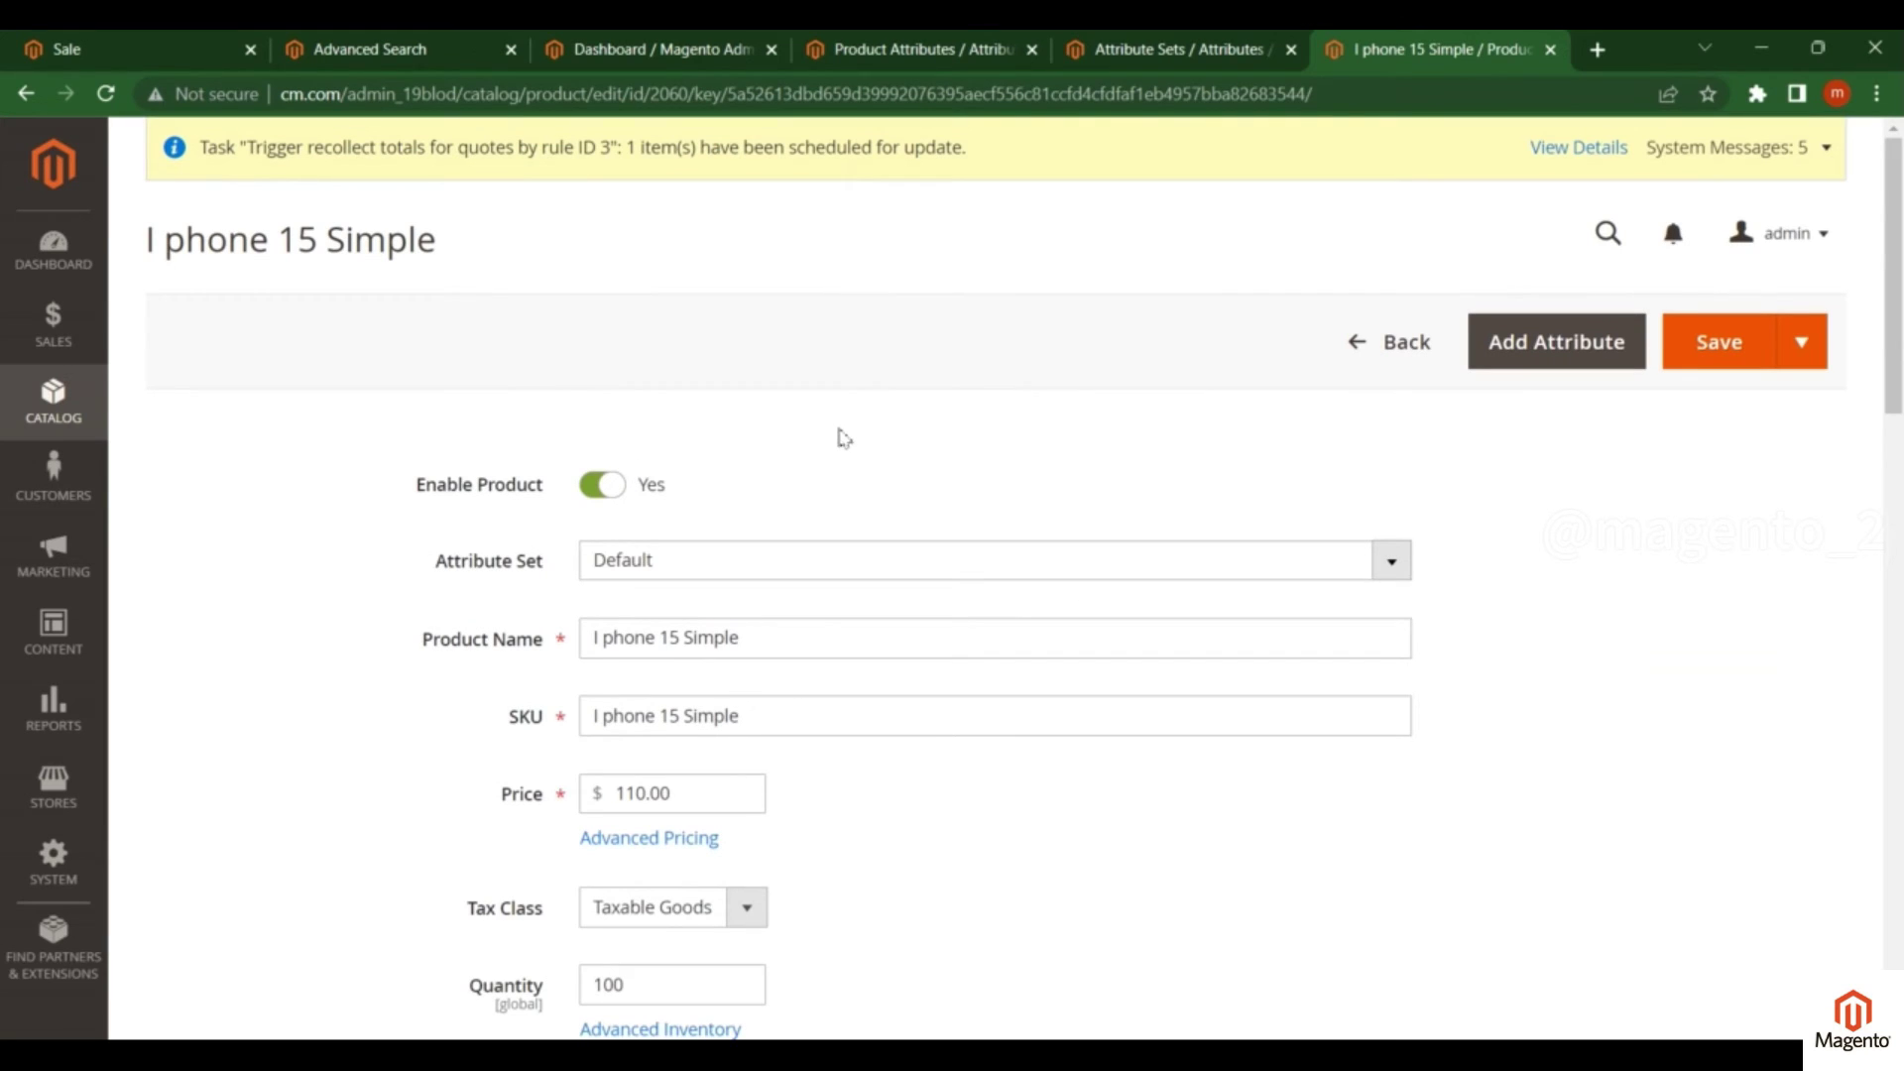
{"action": "key", "text": "F5"}
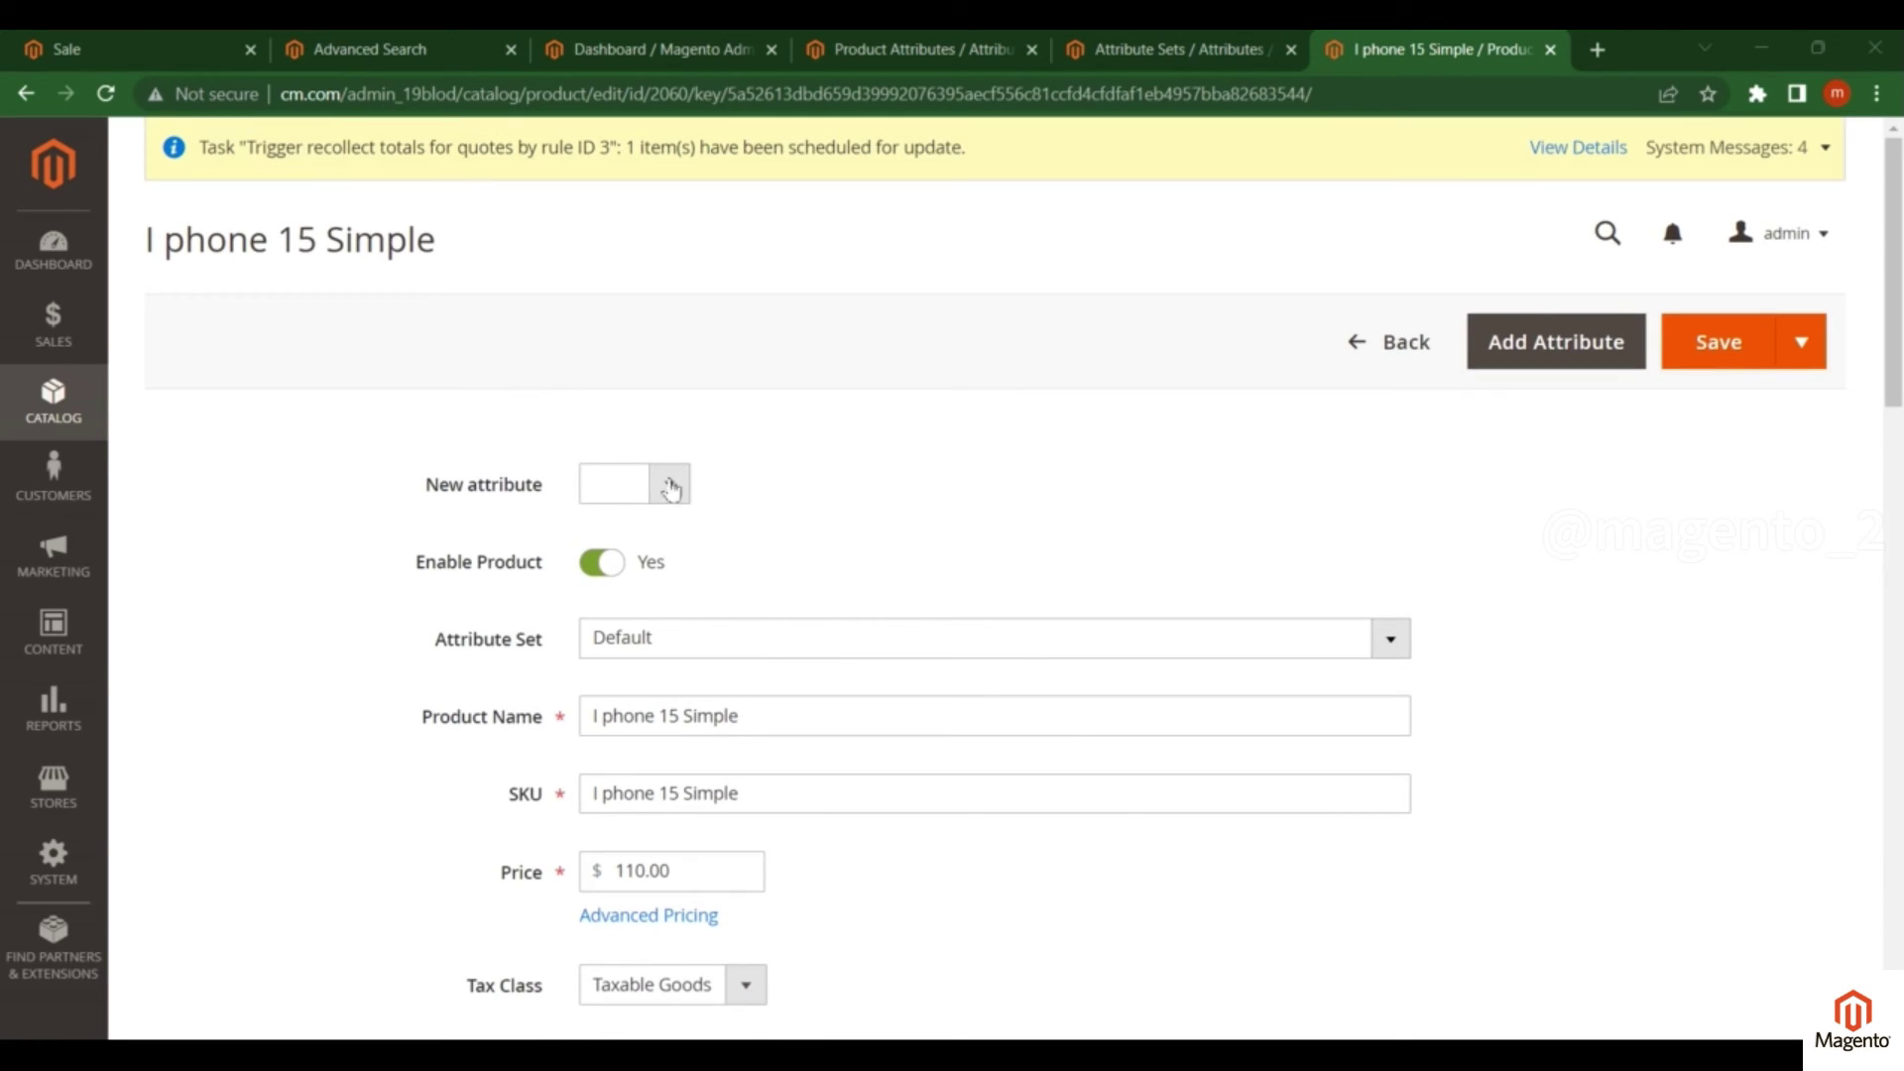
{"action": "left_click", "coordinate": [1135, 46]}
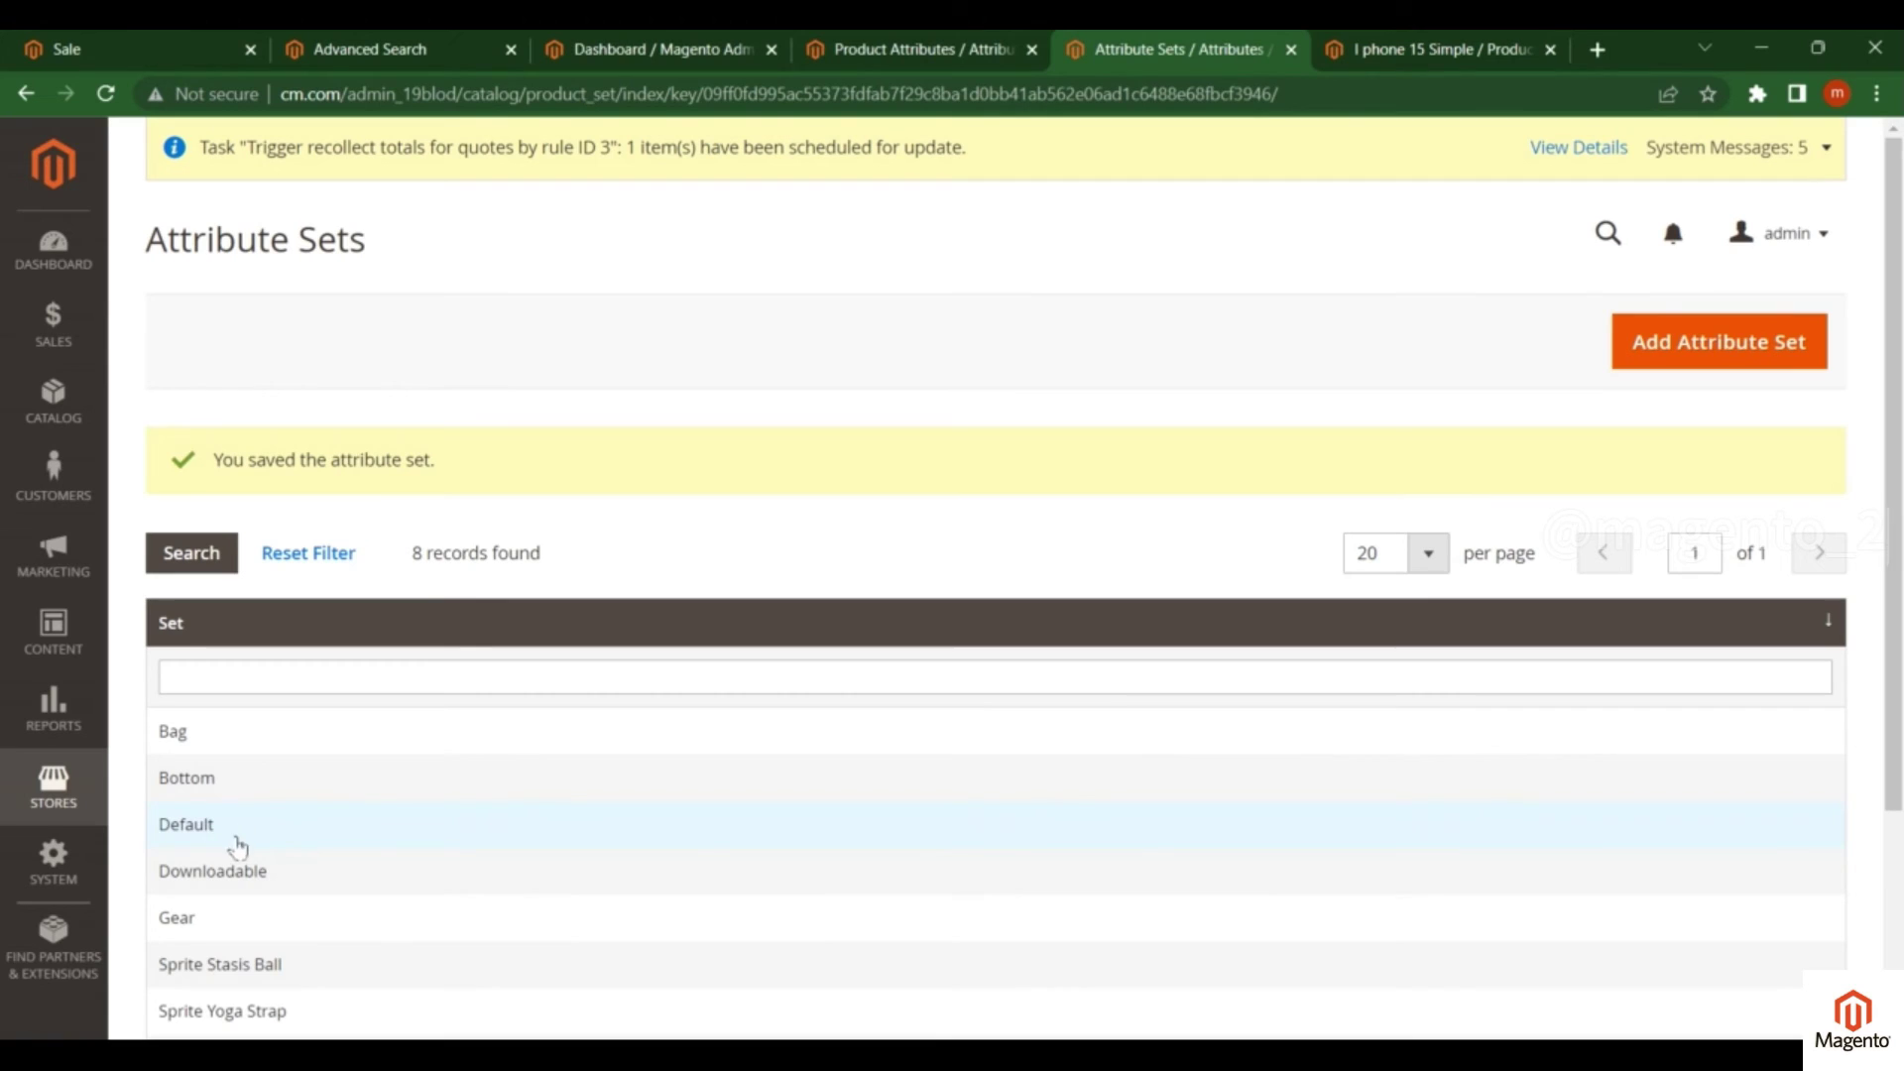
{"action": "left_click", "coordinate": [1429, 49]}
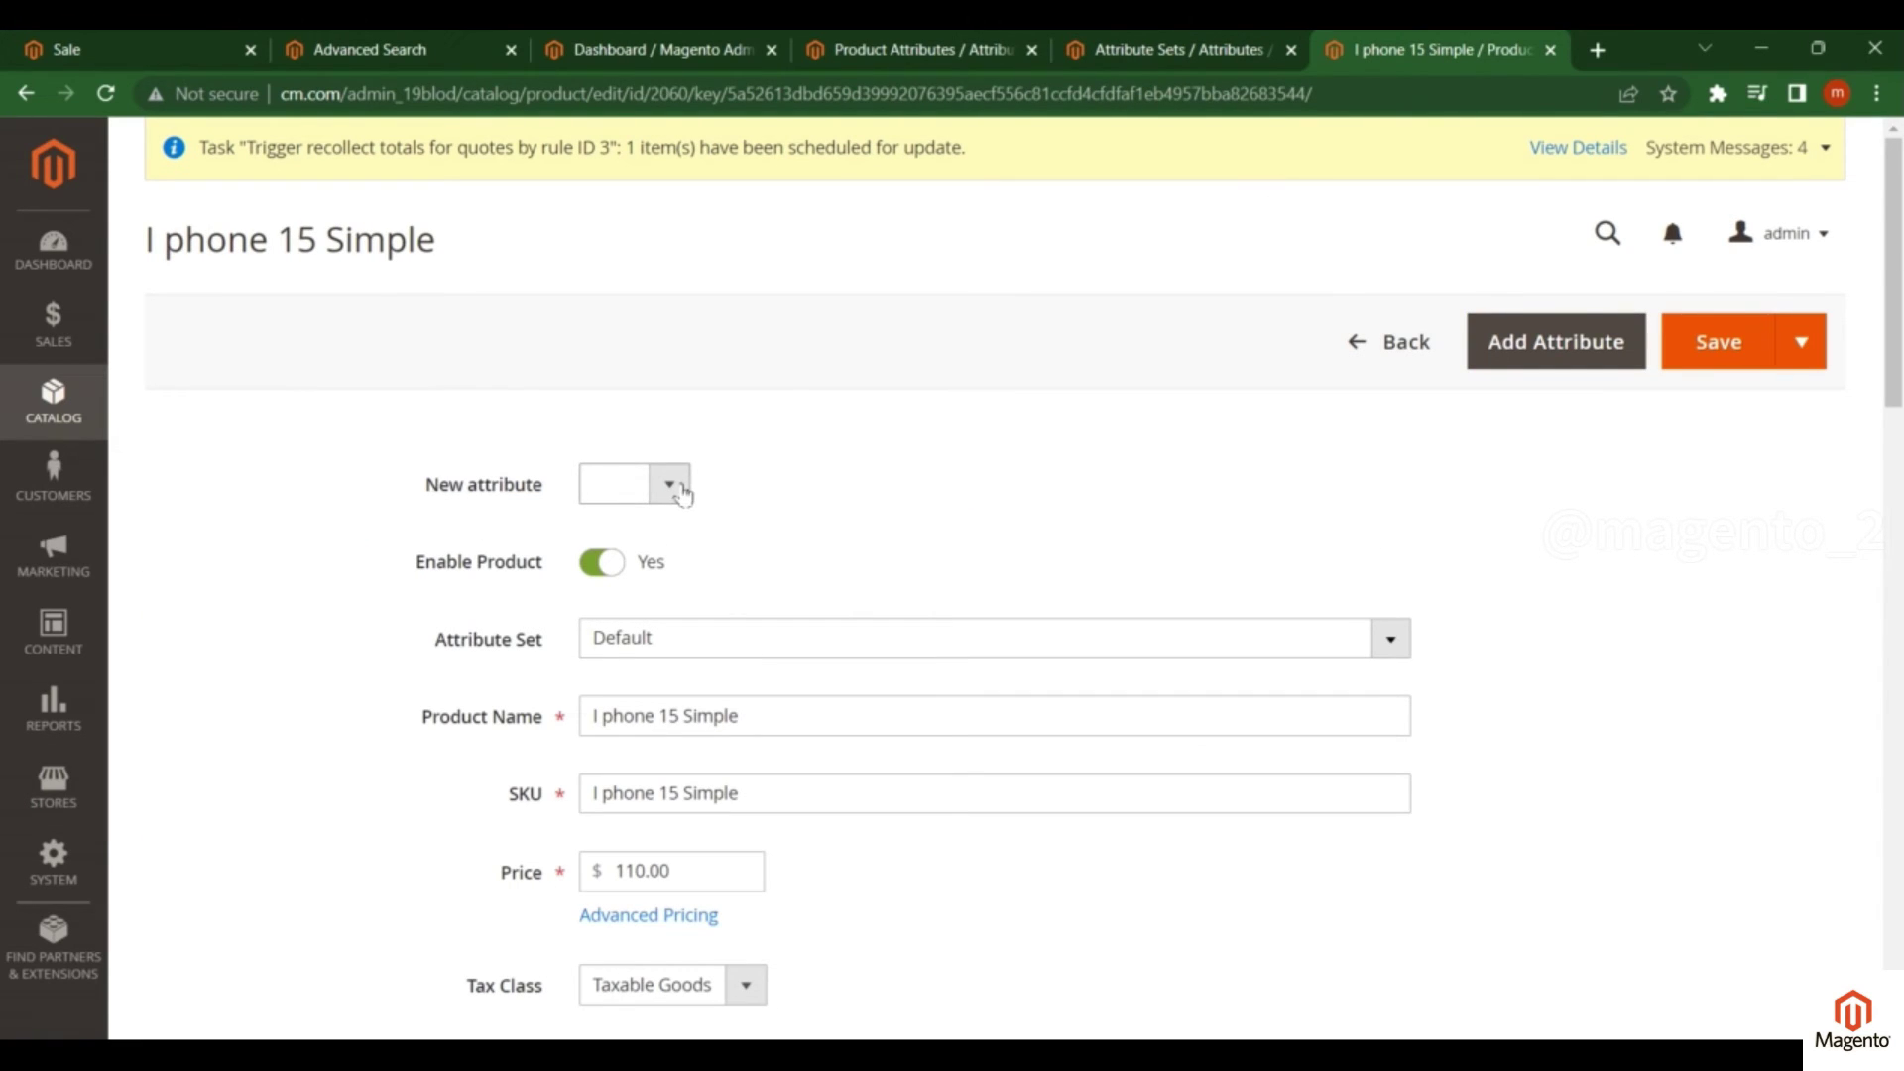
Step: Find new_attribute among the product attributes, open it and review its swatch values
{"action": "left_click", "coordinate": [922, 49]}
{"action": "left_click", "coordinate": [278, 588]}
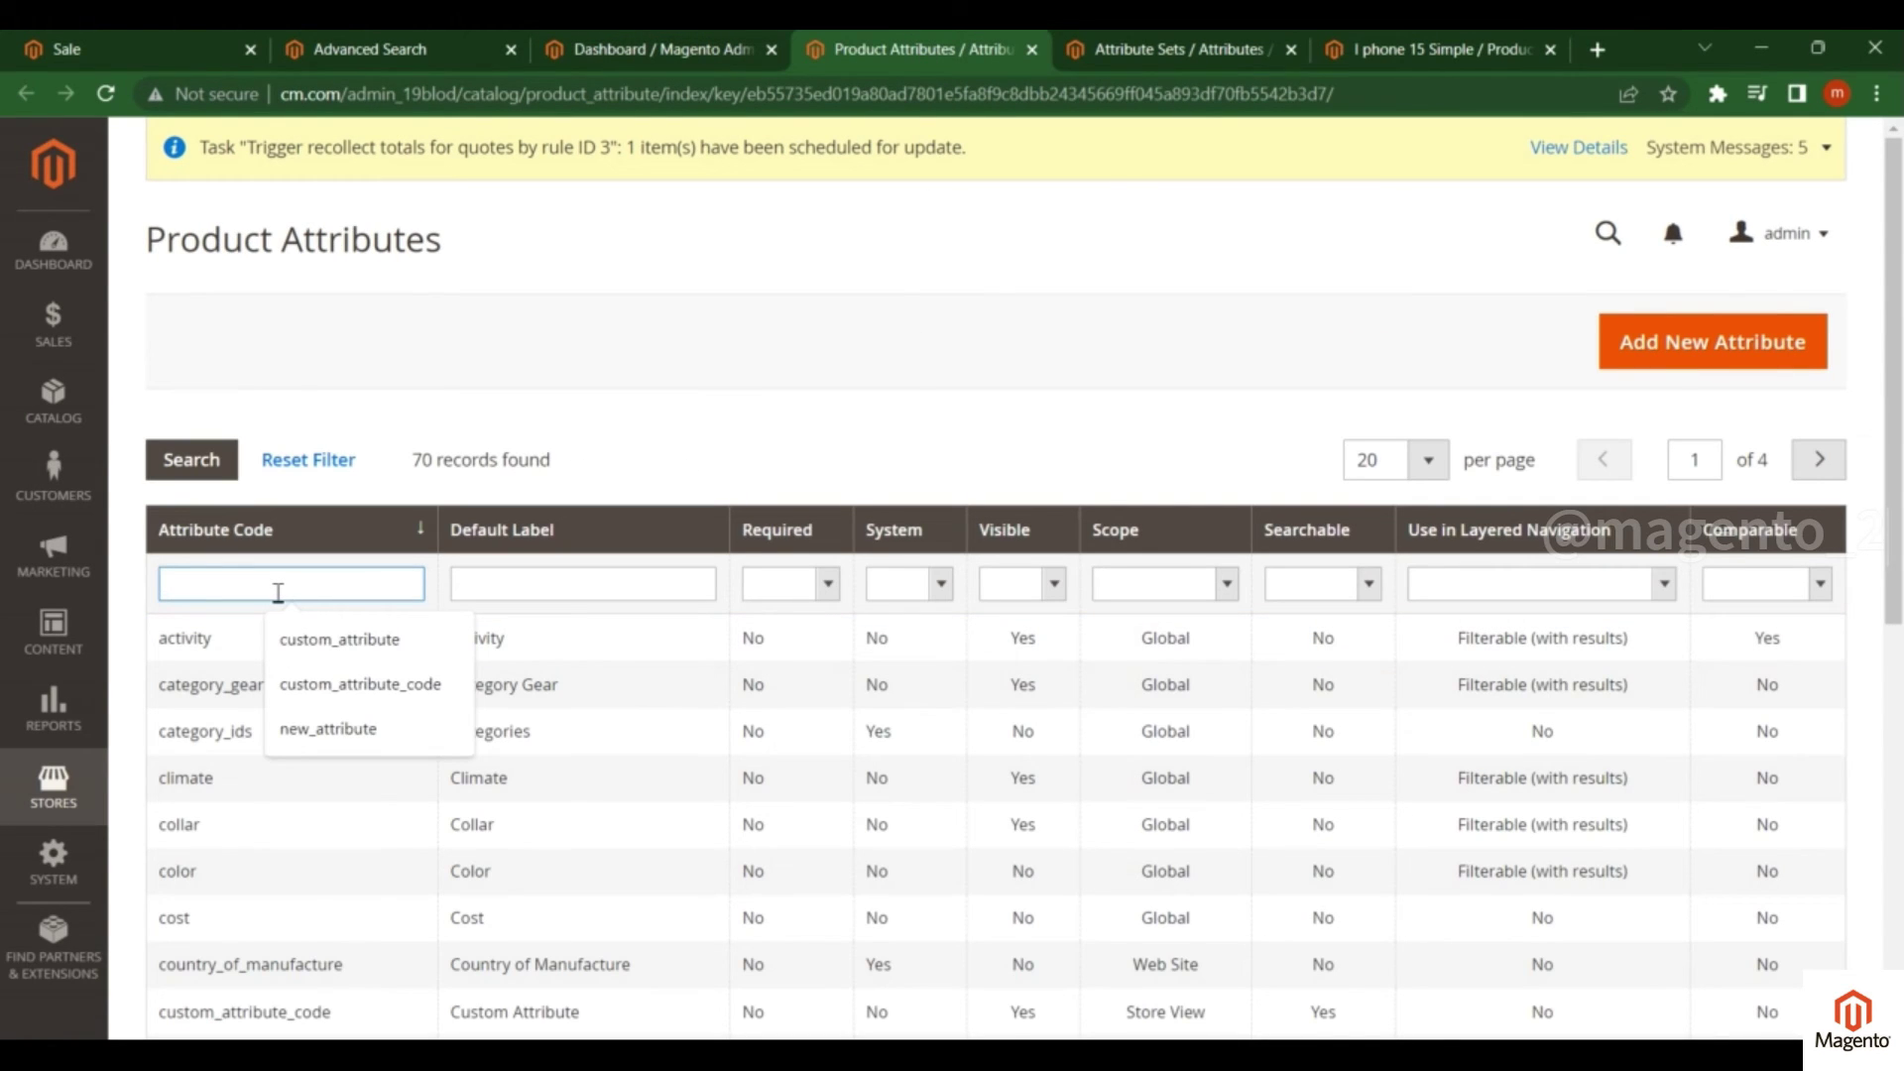
{"action": "key", "text": "Up"}
{"action": "key", "text": "Return"}
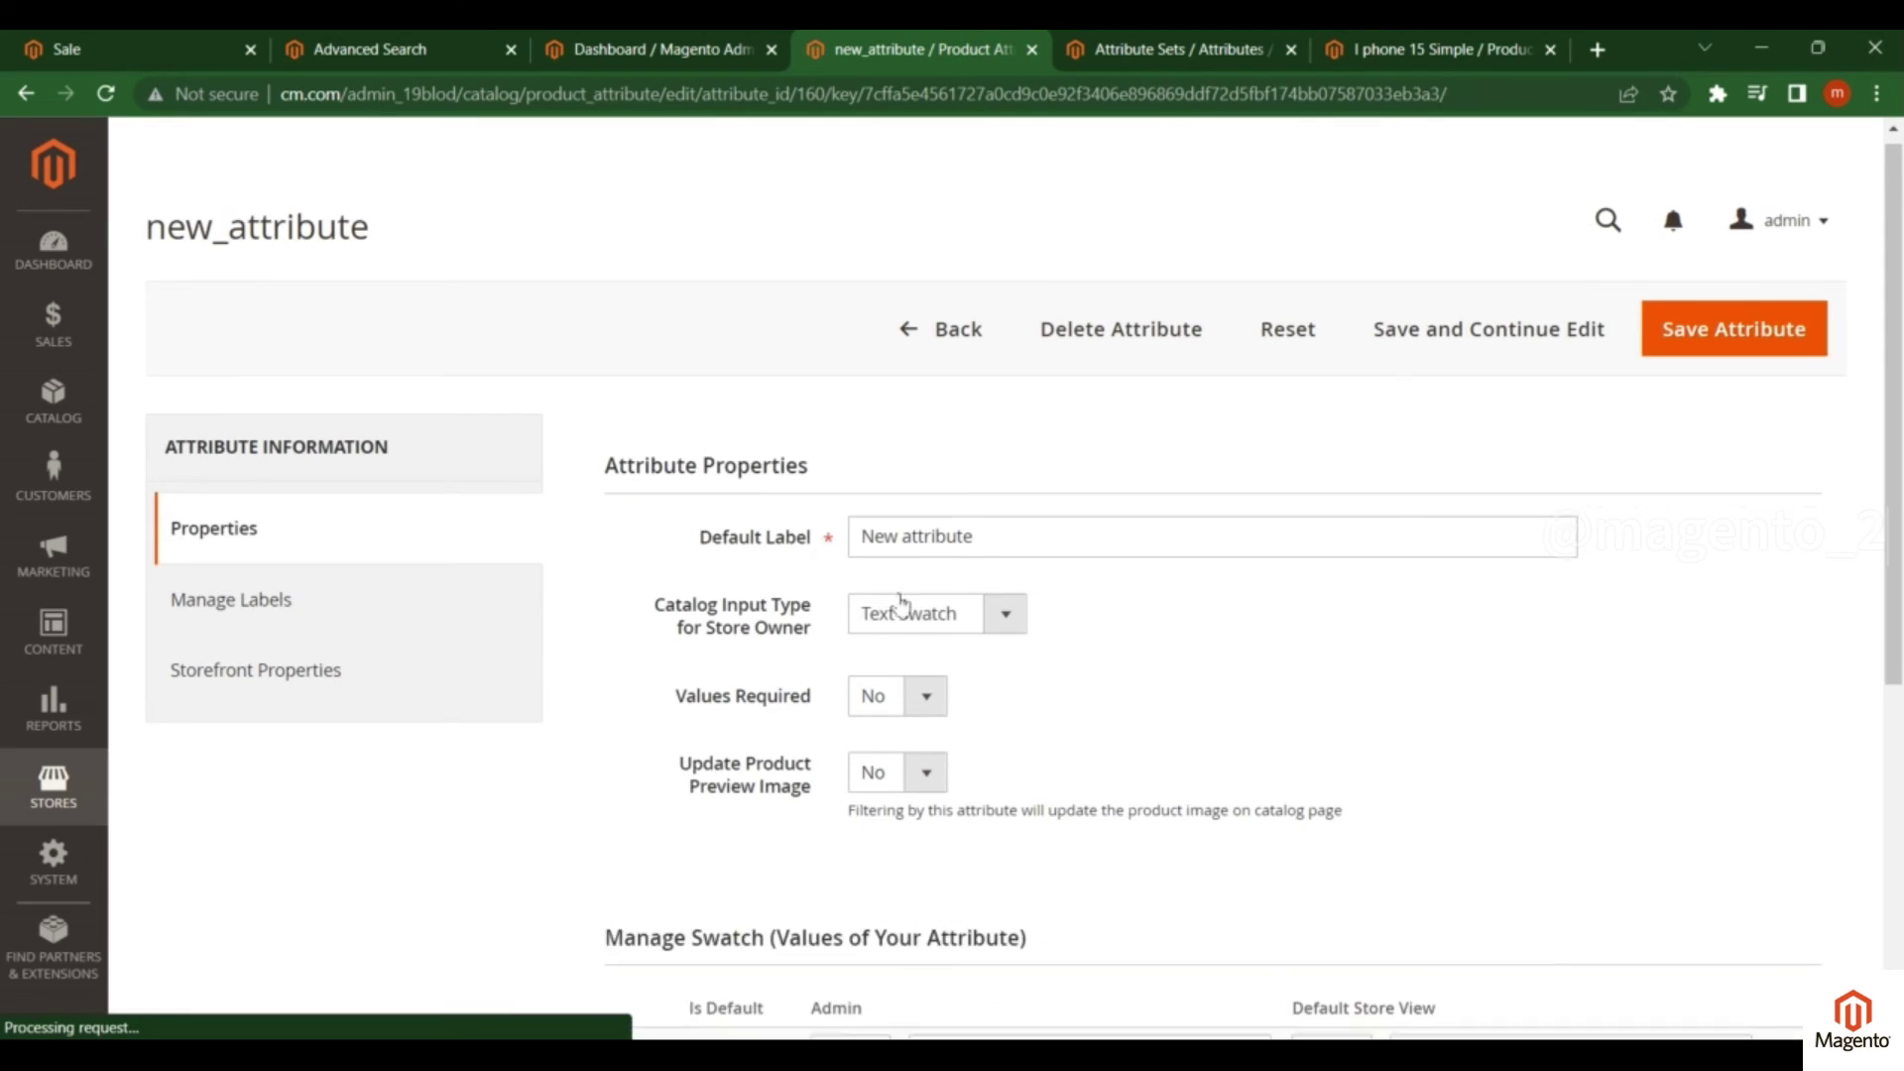
{"action": "scroll", "coordinate": [901, 602], "scroll_direction": "down", "scroll_amount": 5}
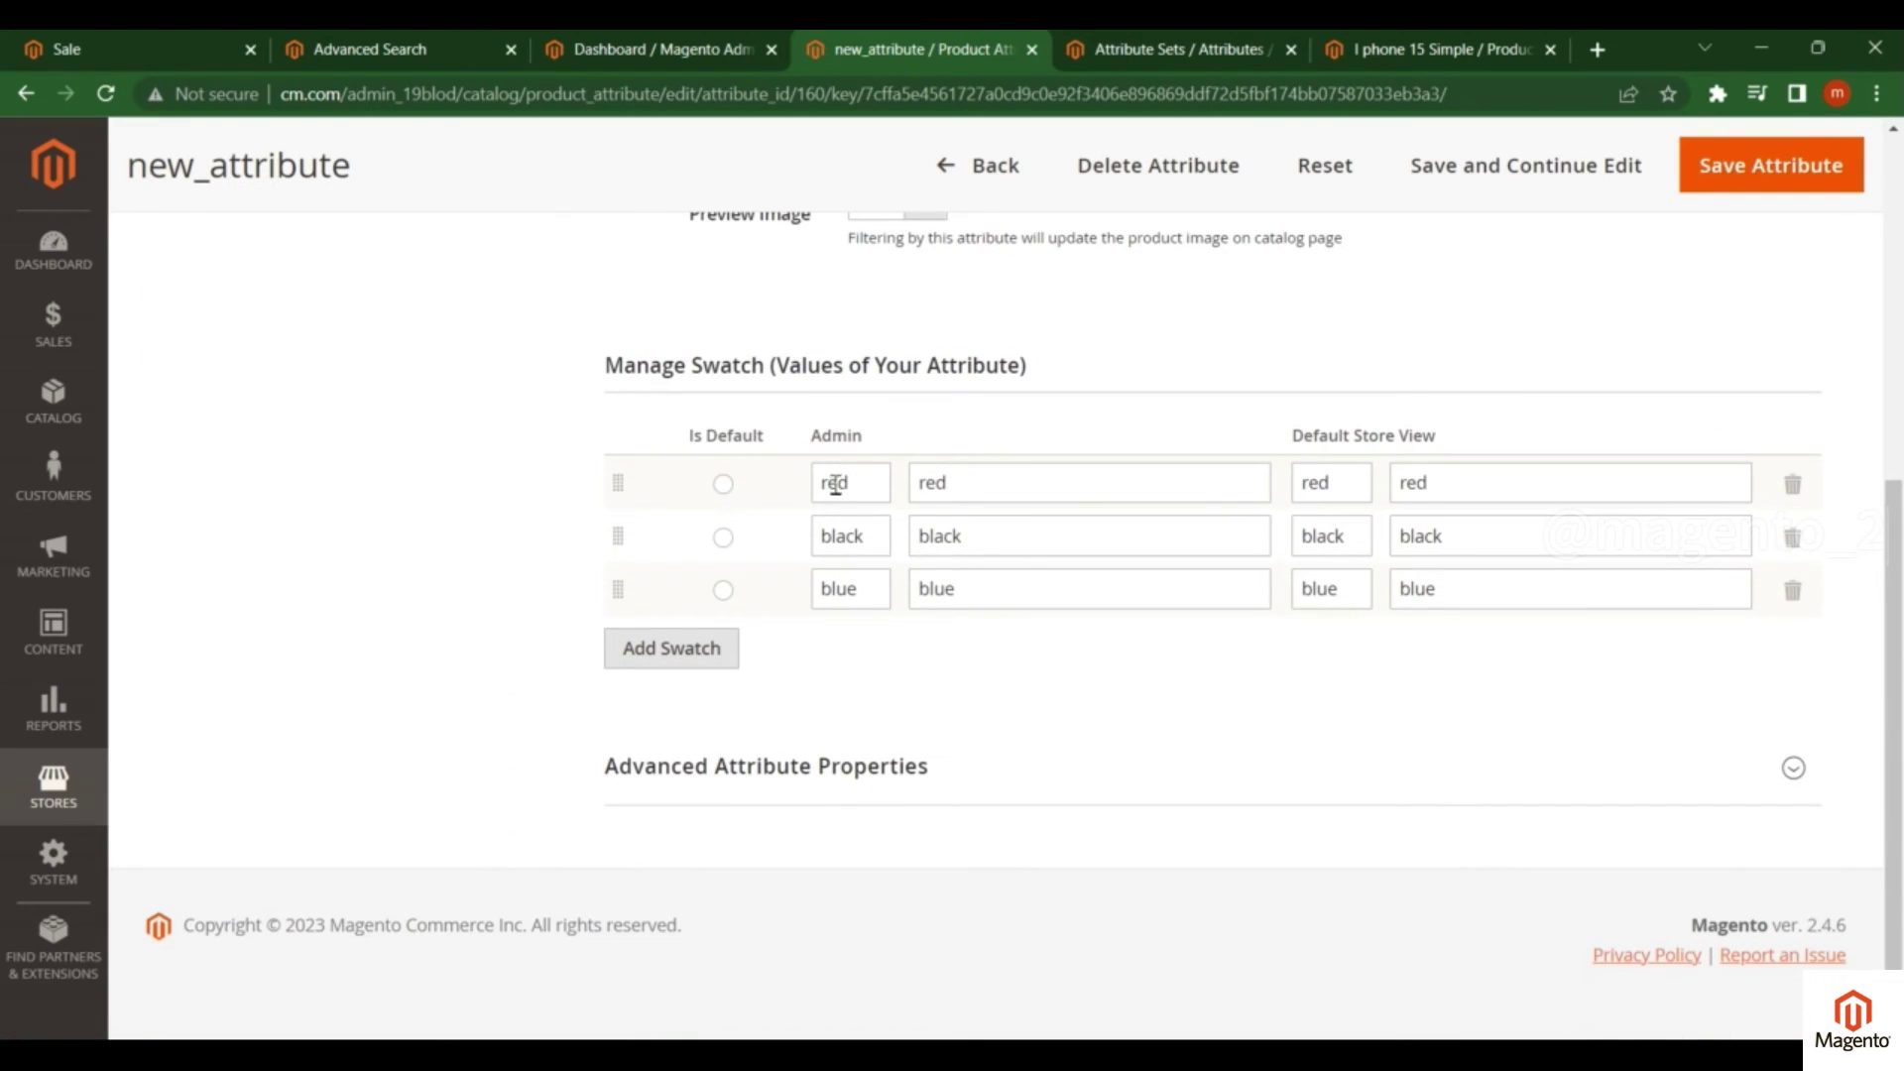
Step: Set New attribute to black on the I phone 15 Simple product and save the product
{"action": "left_click", "coordinate": [1419, 48]}
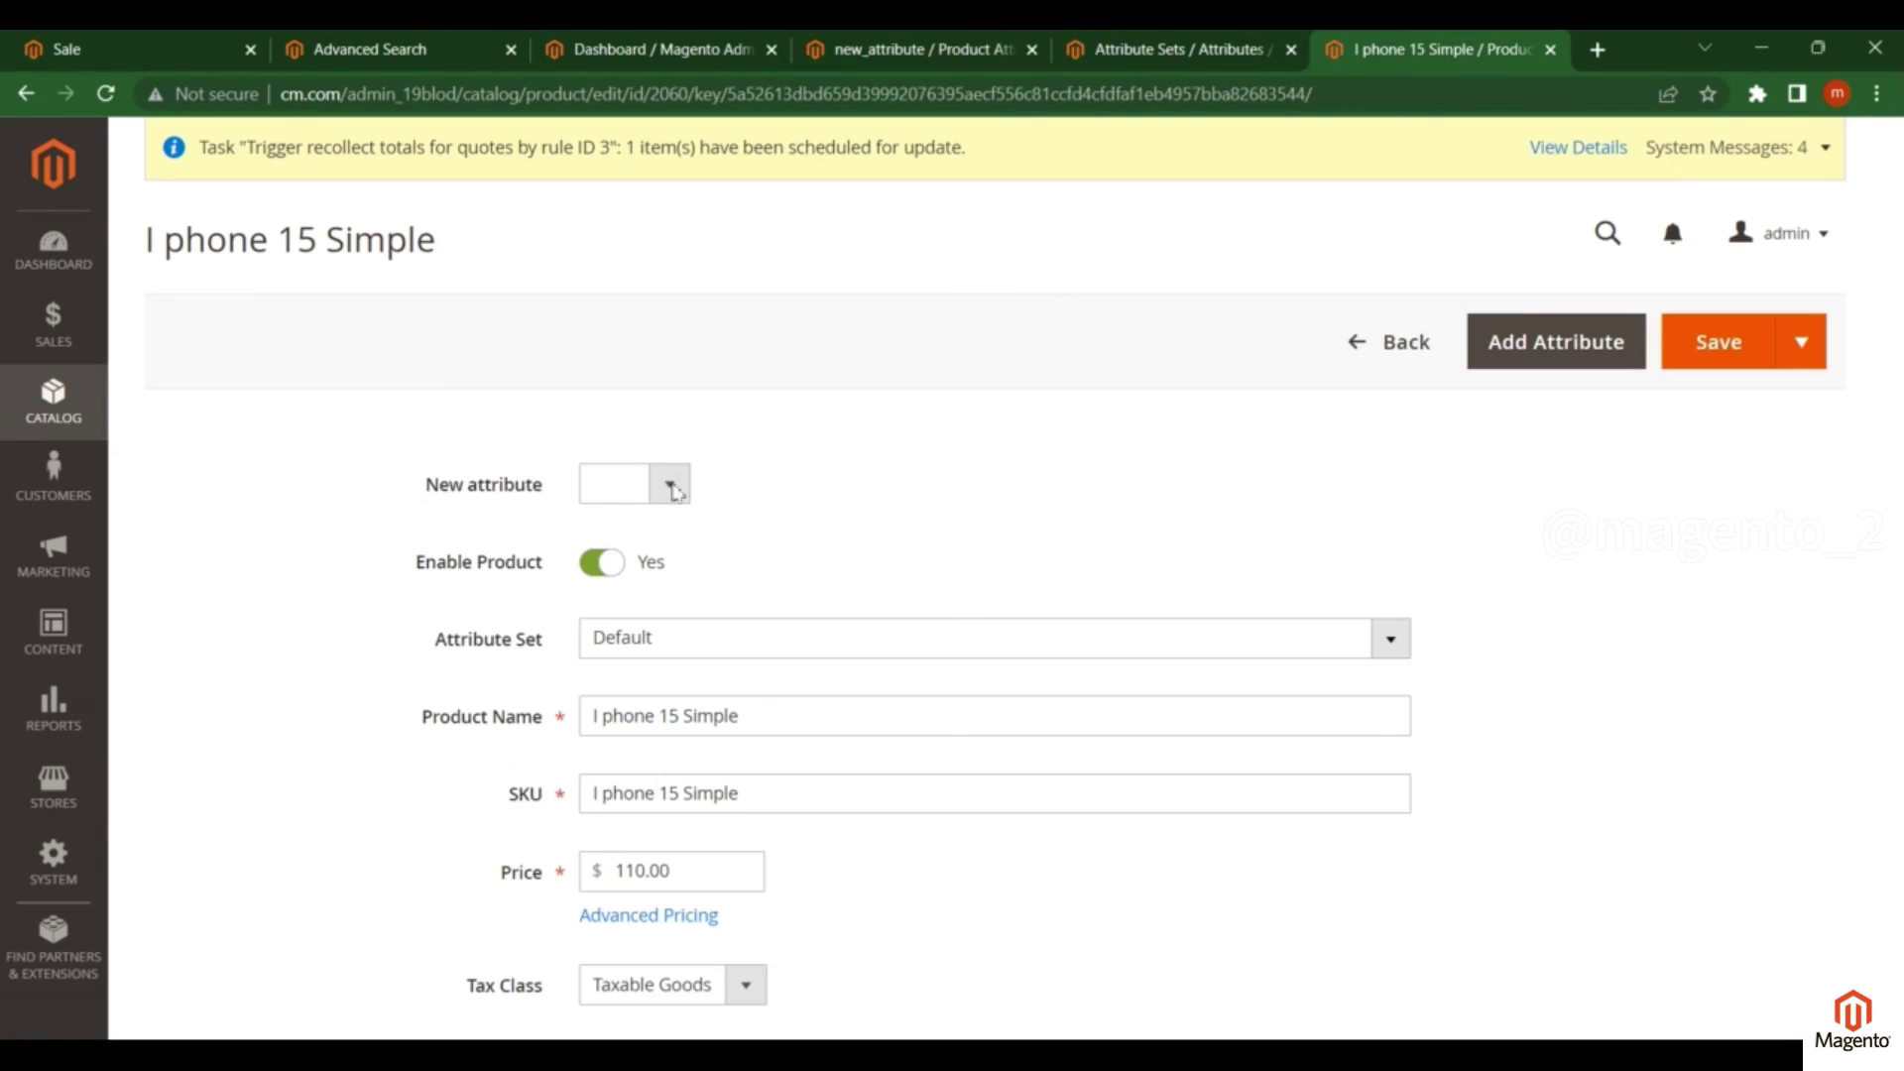
{"action": "left_click", "coordinate": [658, 483]}
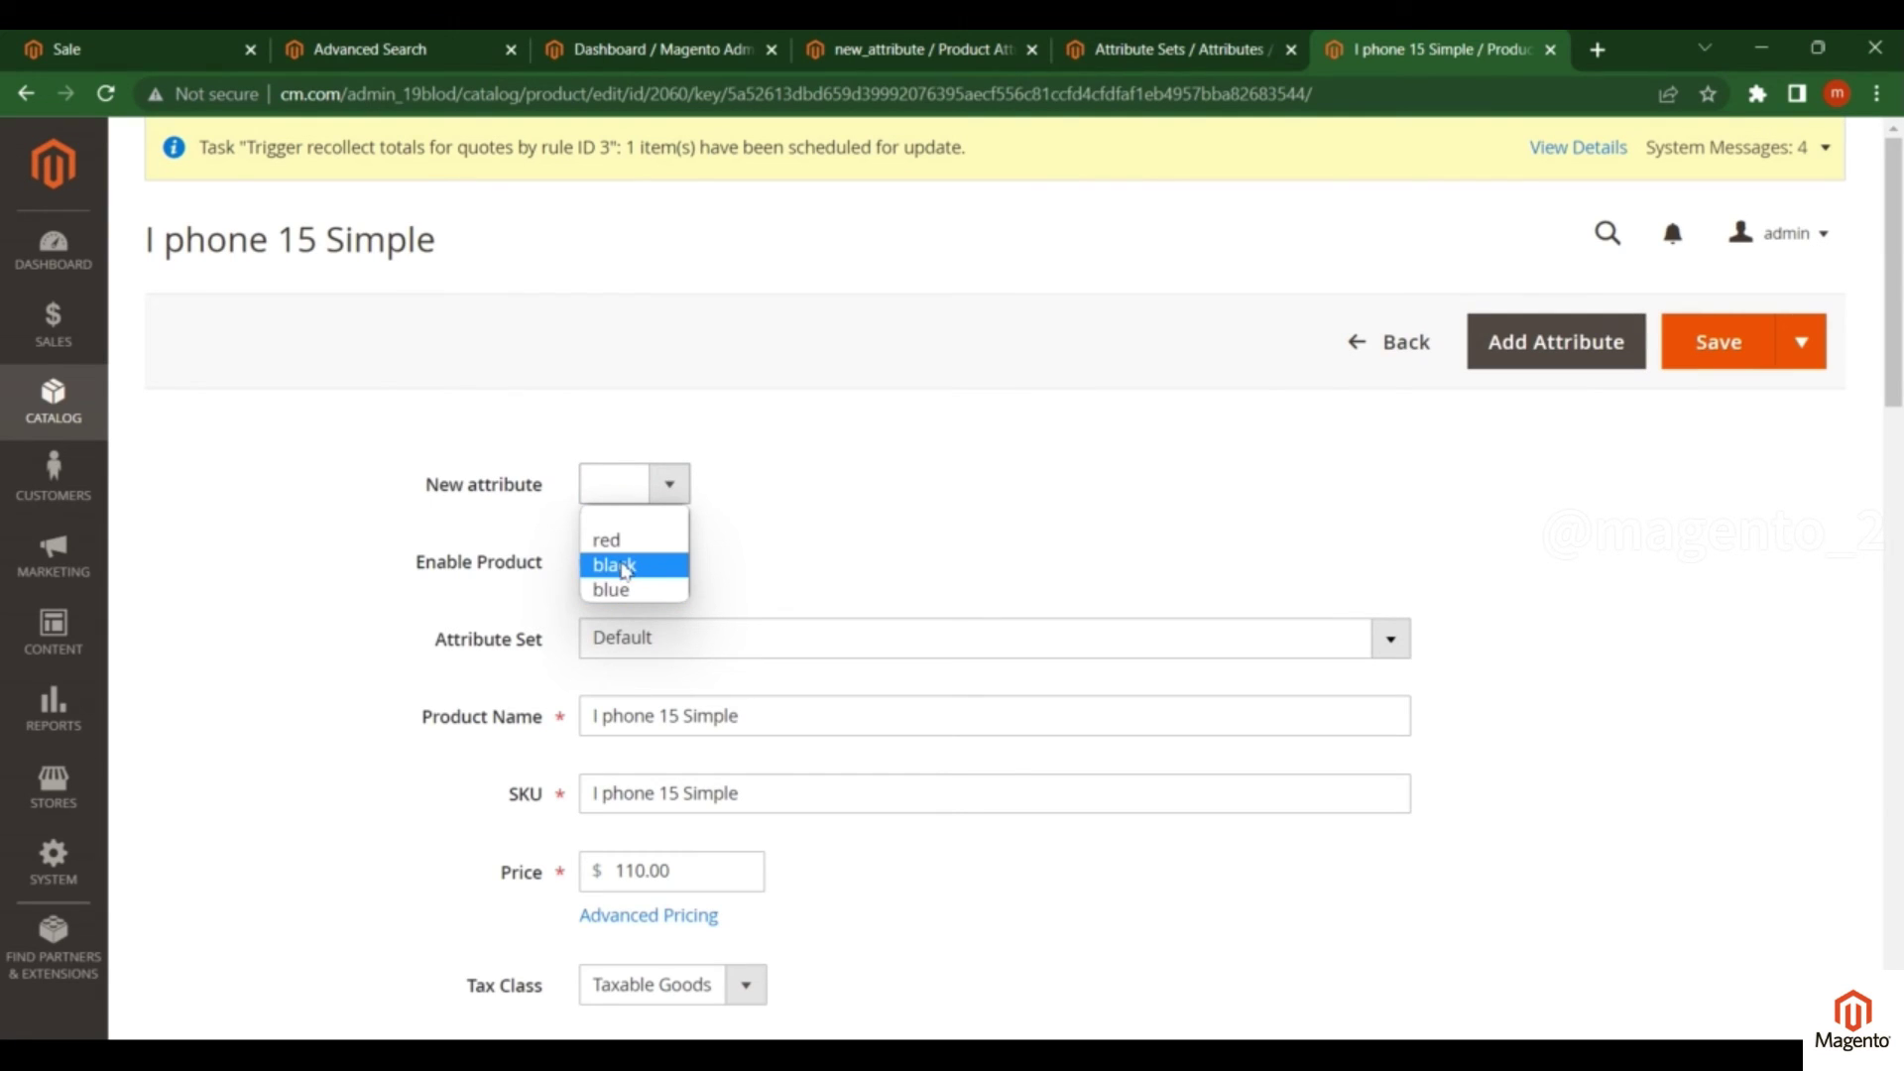
{"action": "left_click", "coordinate": [625, 569]}
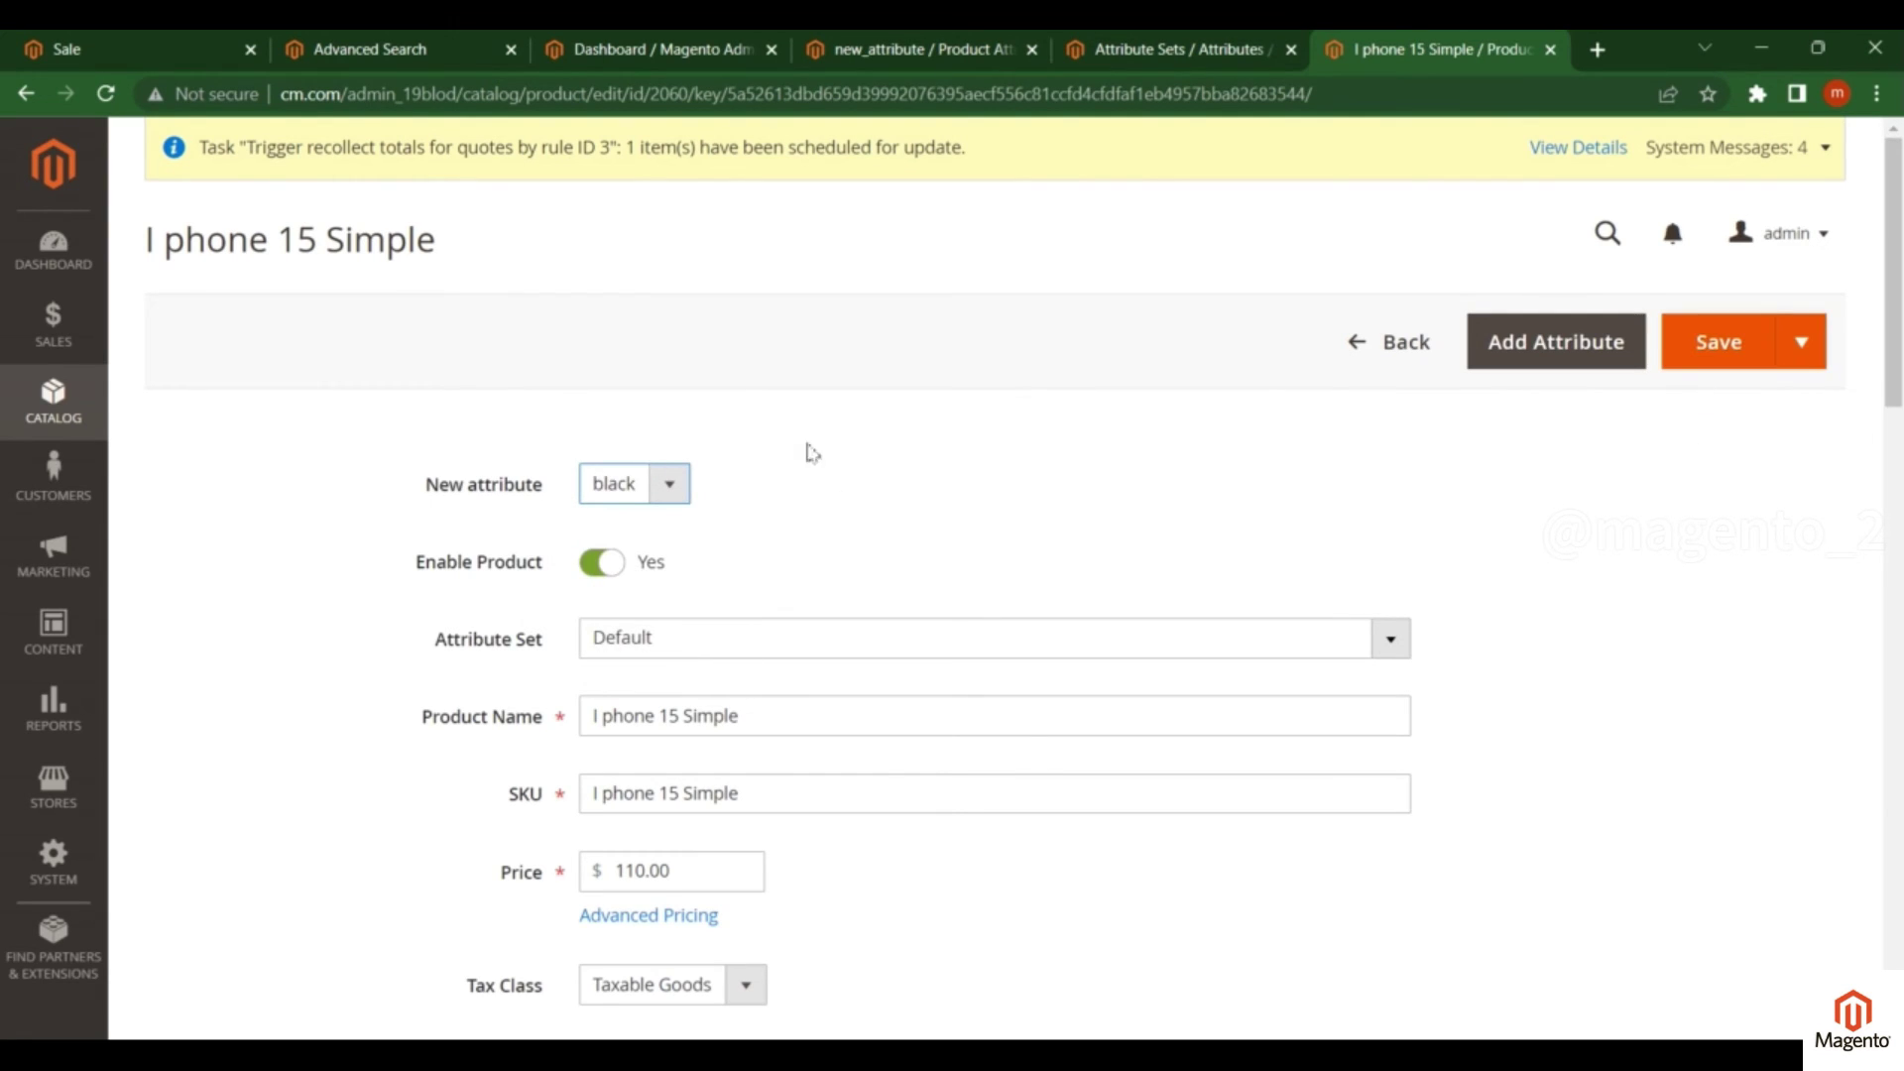
{"action": "left_click", "coordinate": [675, 491]}
{"action": "left_click", "coordinate": [677, 491]}
{"action": "left_click", "coordinate": [1717, 357]}
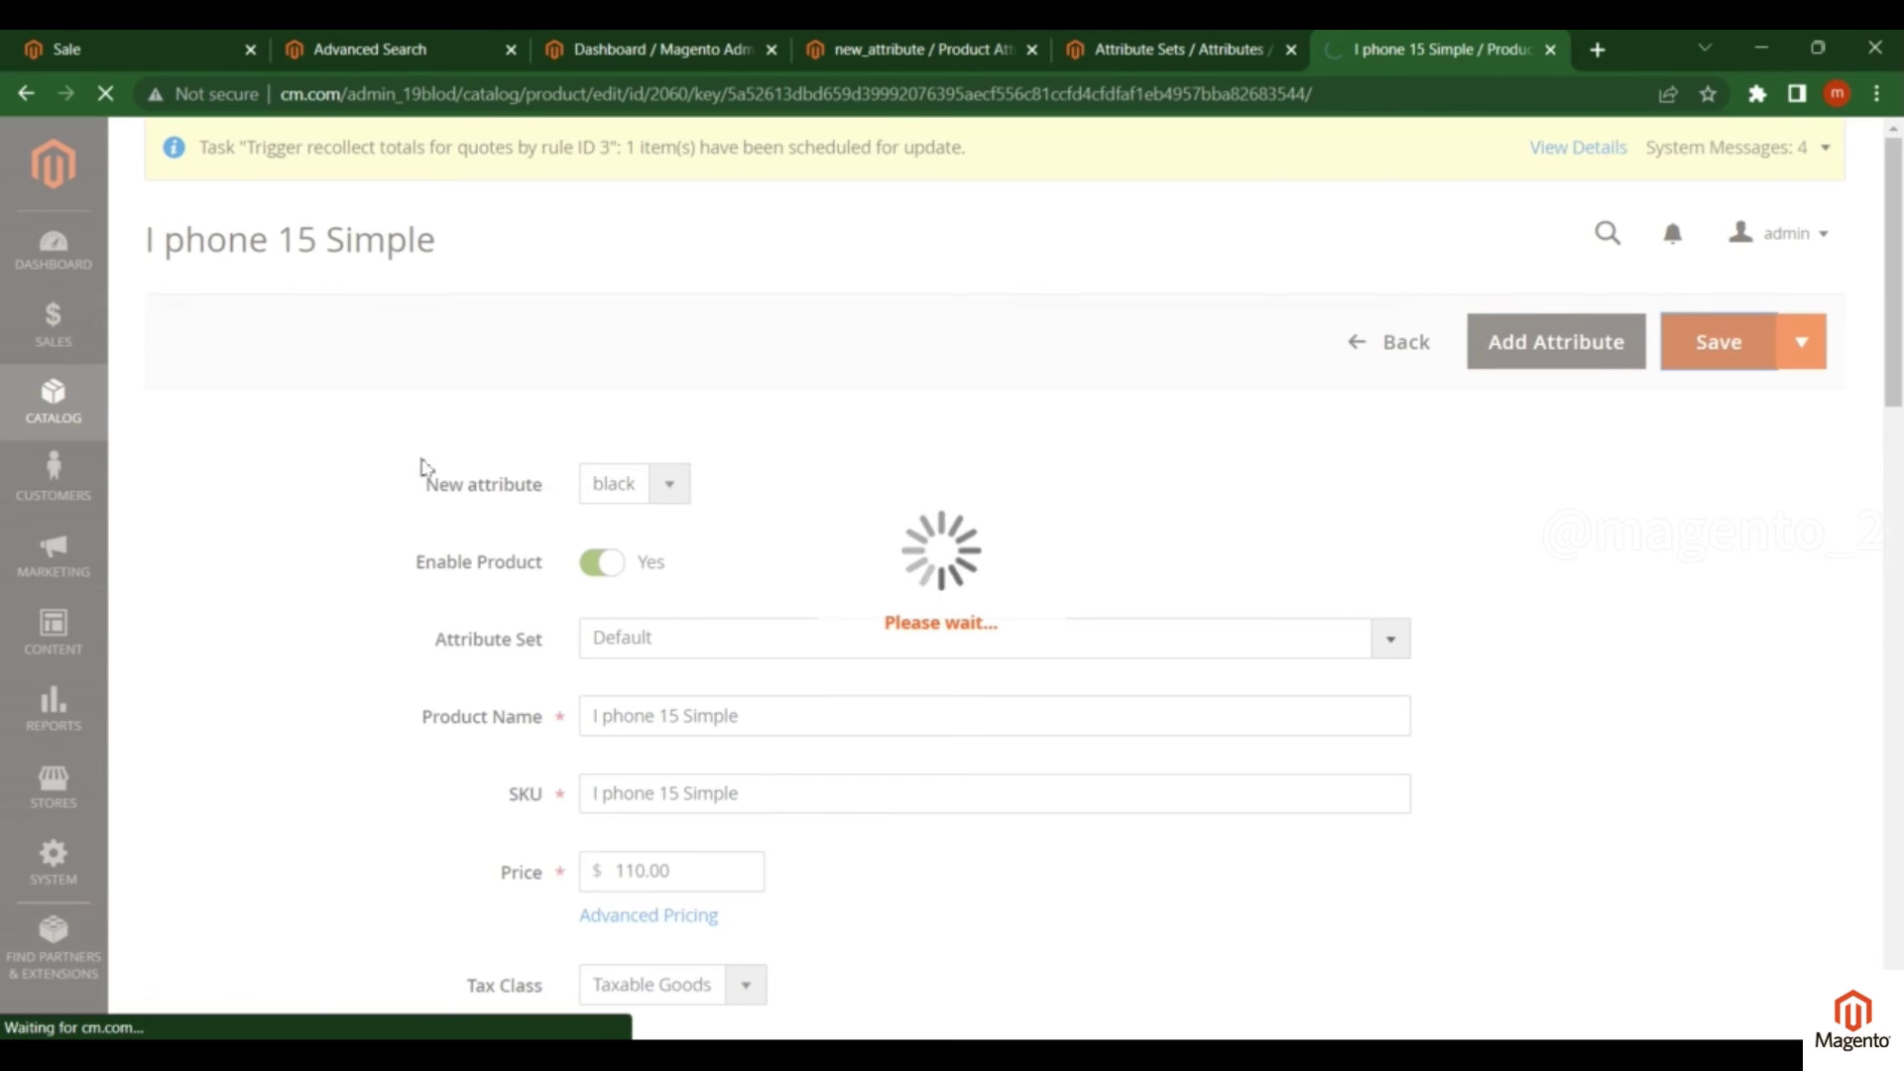
Step: Compare the attribute sets list with the attribute set choices on the saved I phone 15 Simple product
{"action": "left_click", "coordinate": [1182, 46]}
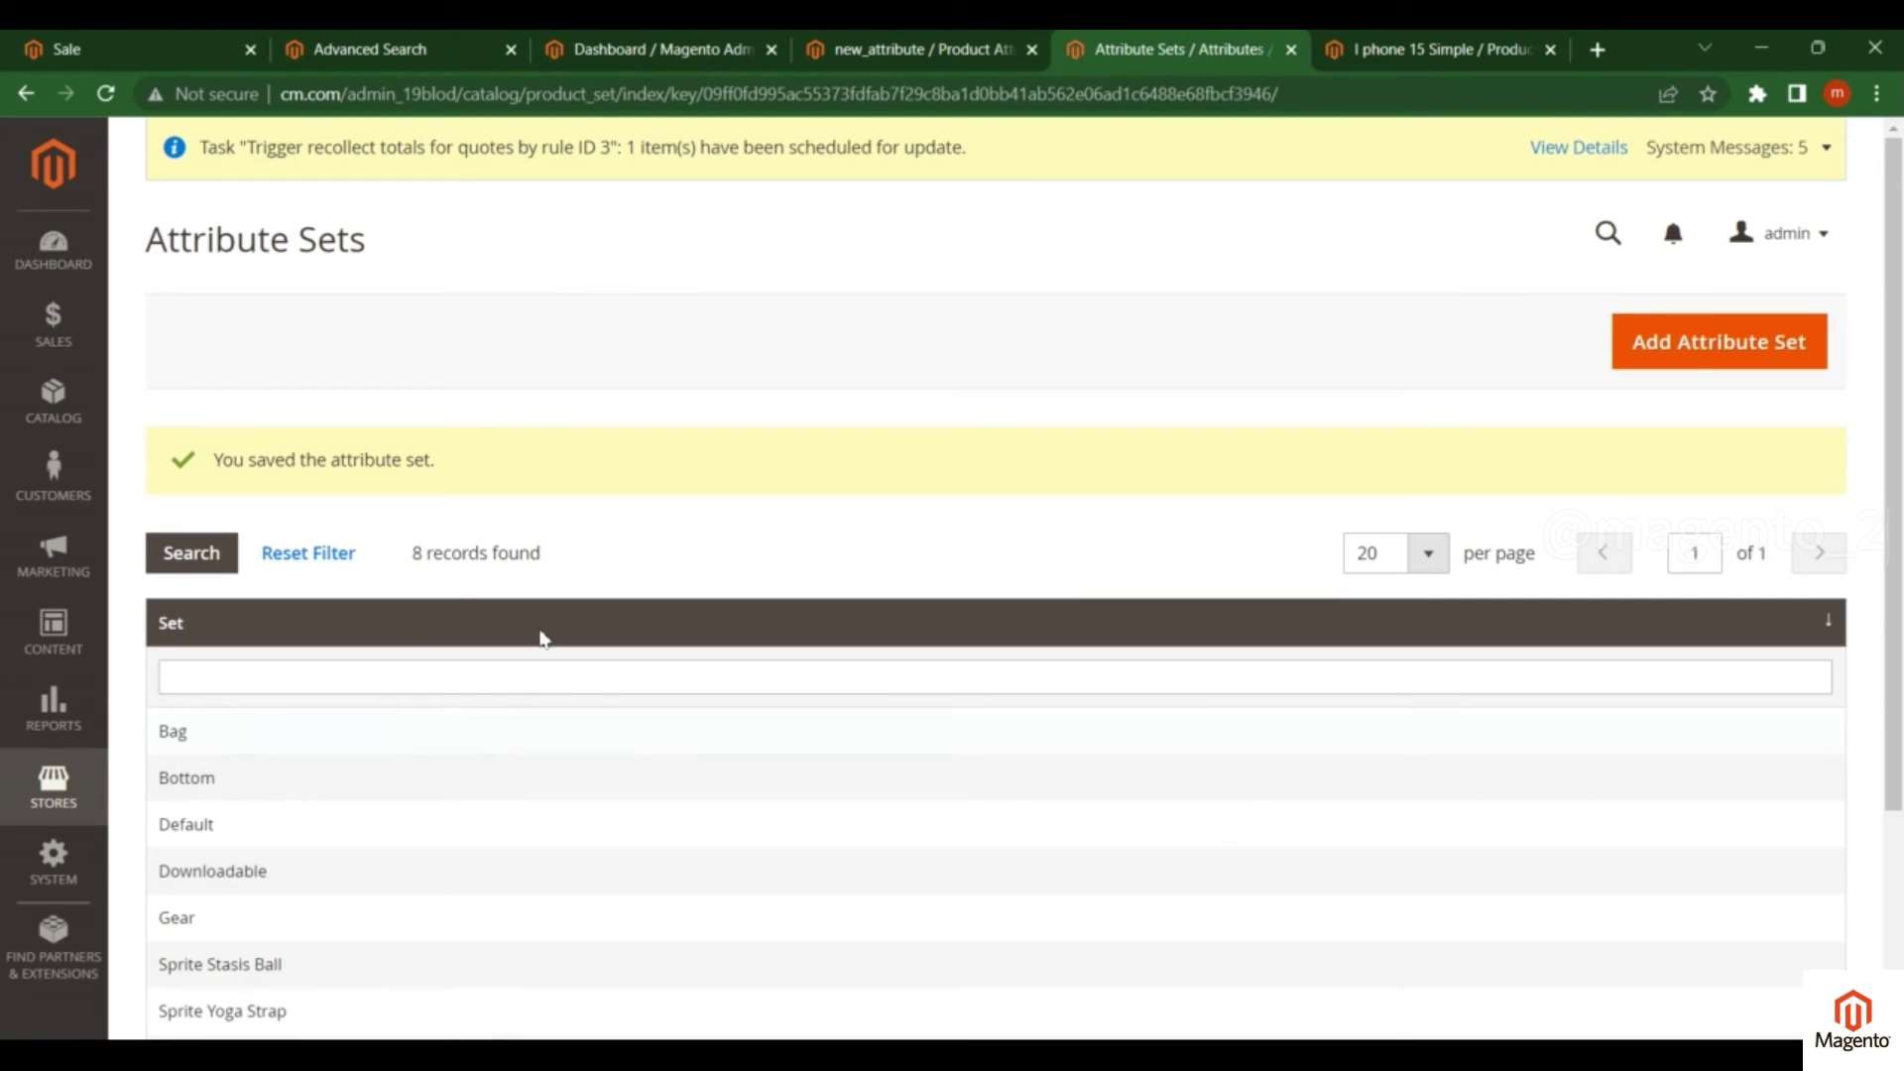
{"action": "left_click", "coordinate": [1426, 45]}
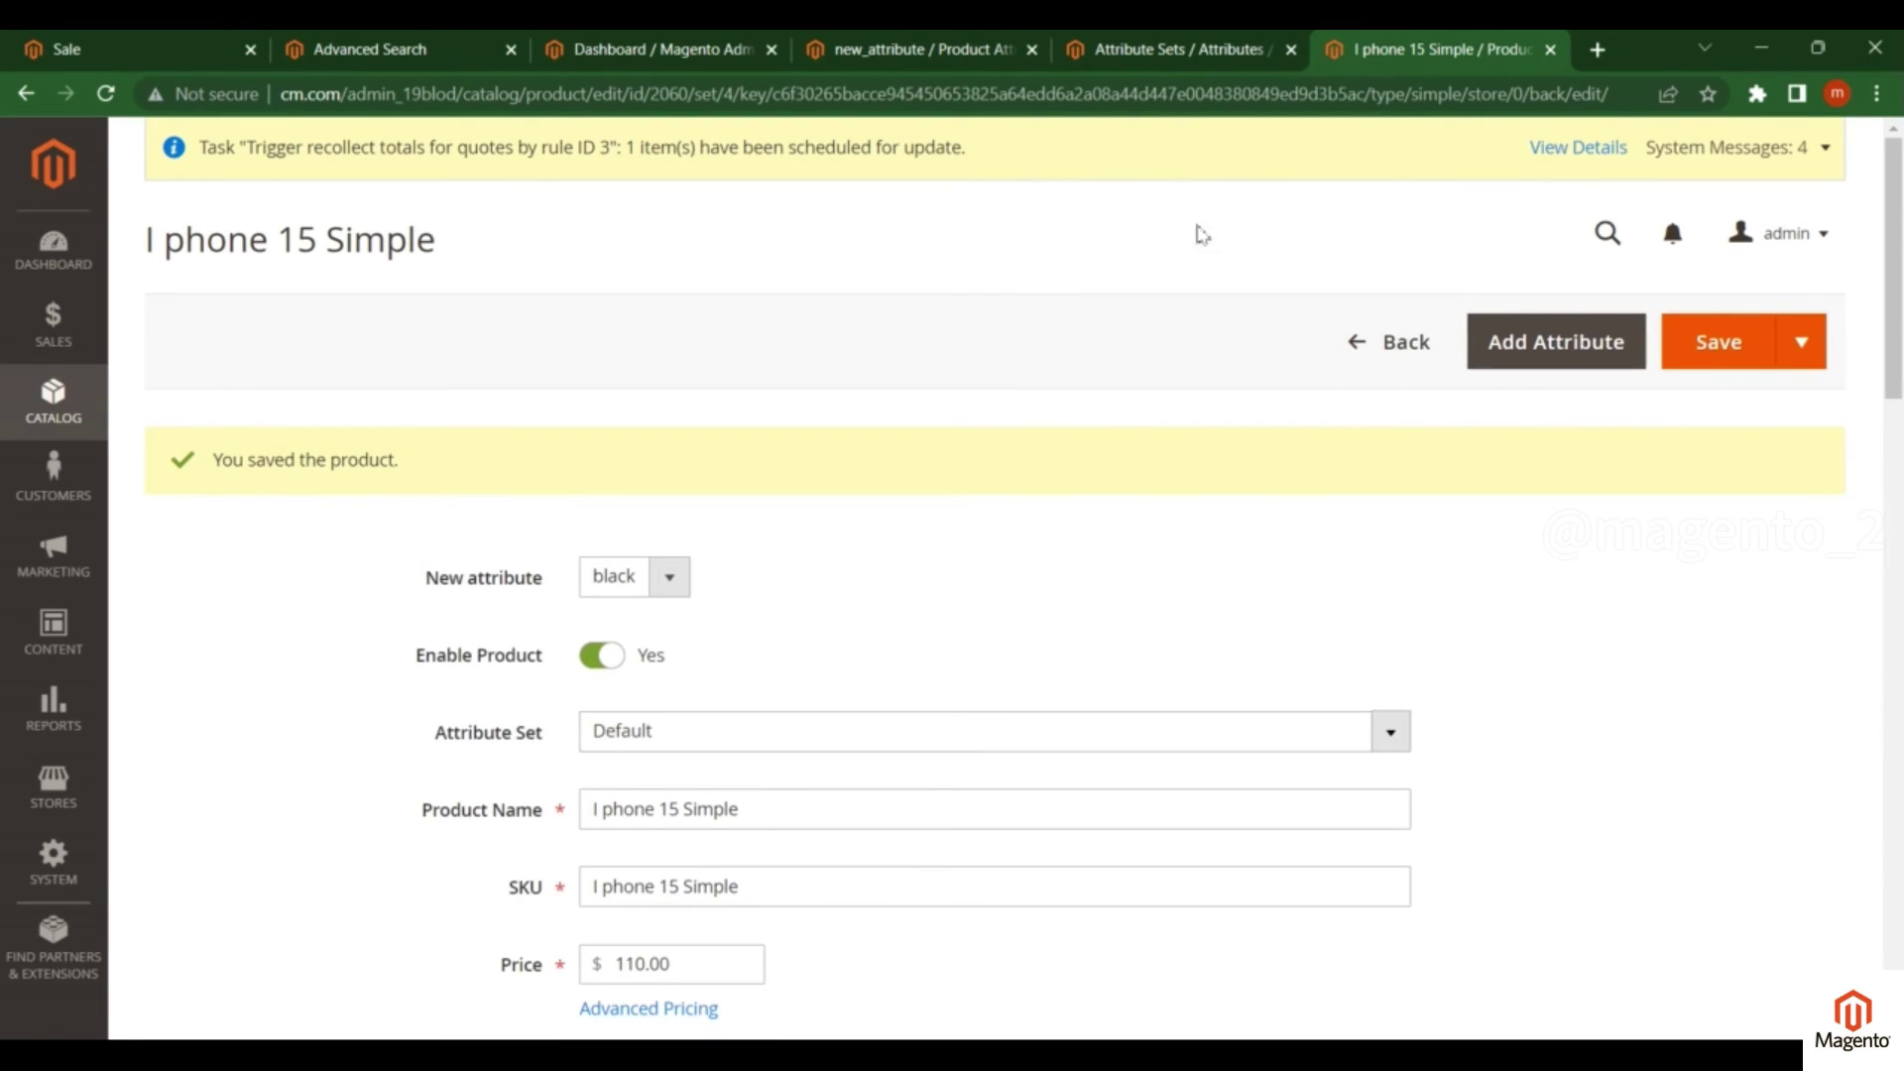
{"action": "left_click", "coordinate": [638, 731]}
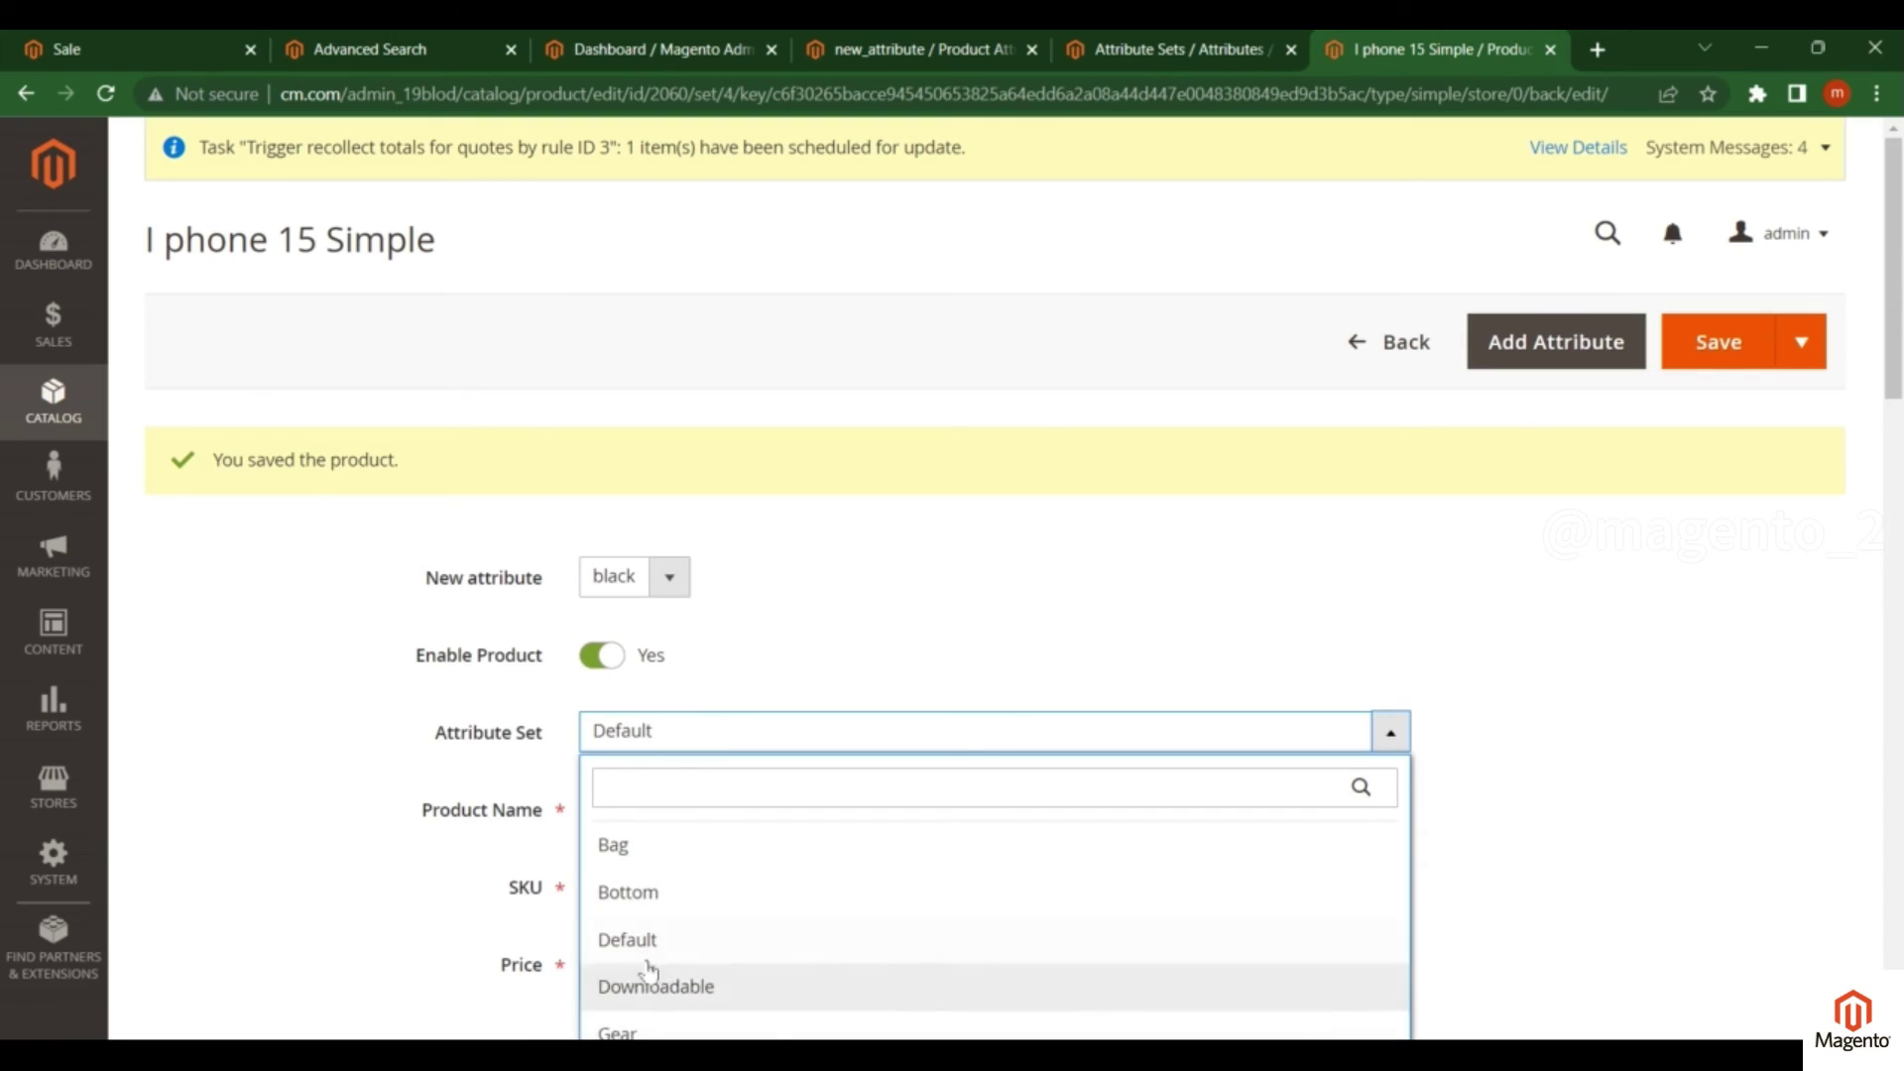
{"action": "left_click", "coordinate": [845, 625]}
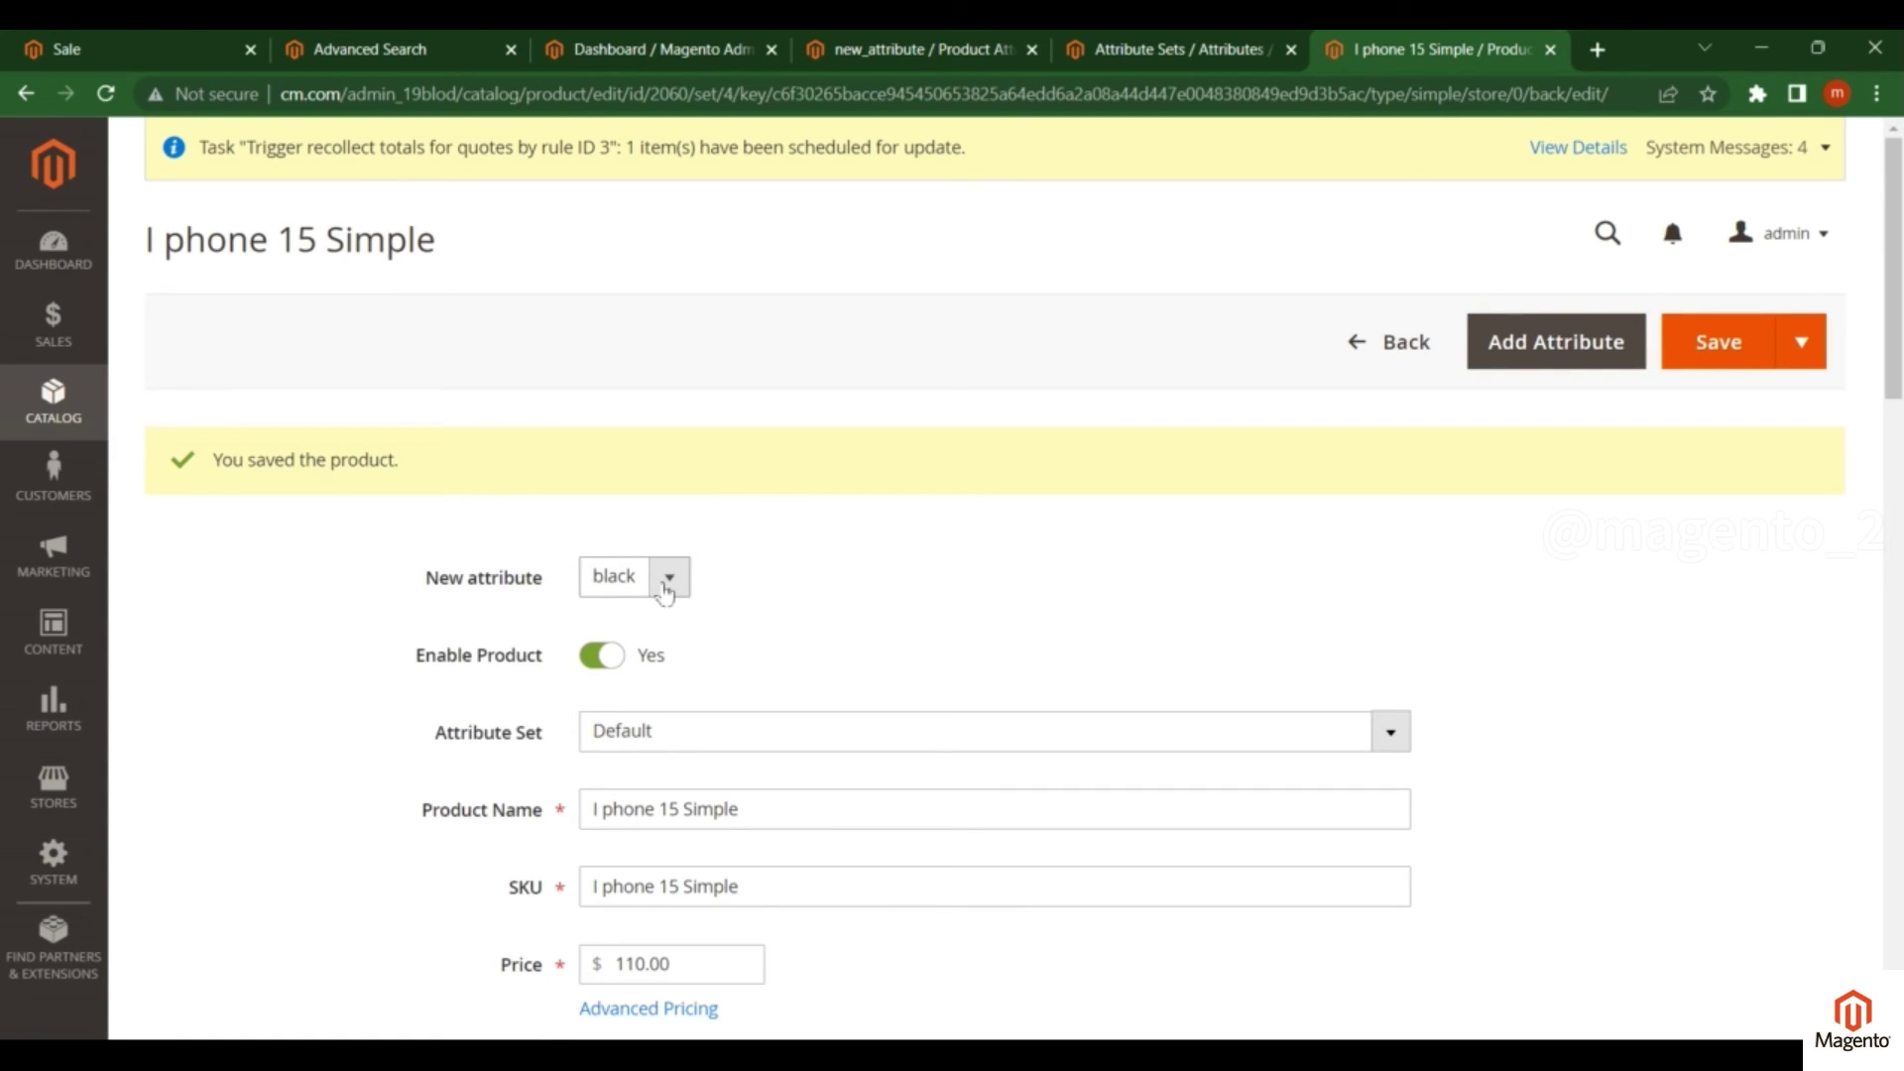
Step: Switch to the MINGW64 terminal, run php bin/magento cache:flush again and return to the browser
{"action": "key", "text": "alt+Tab"}
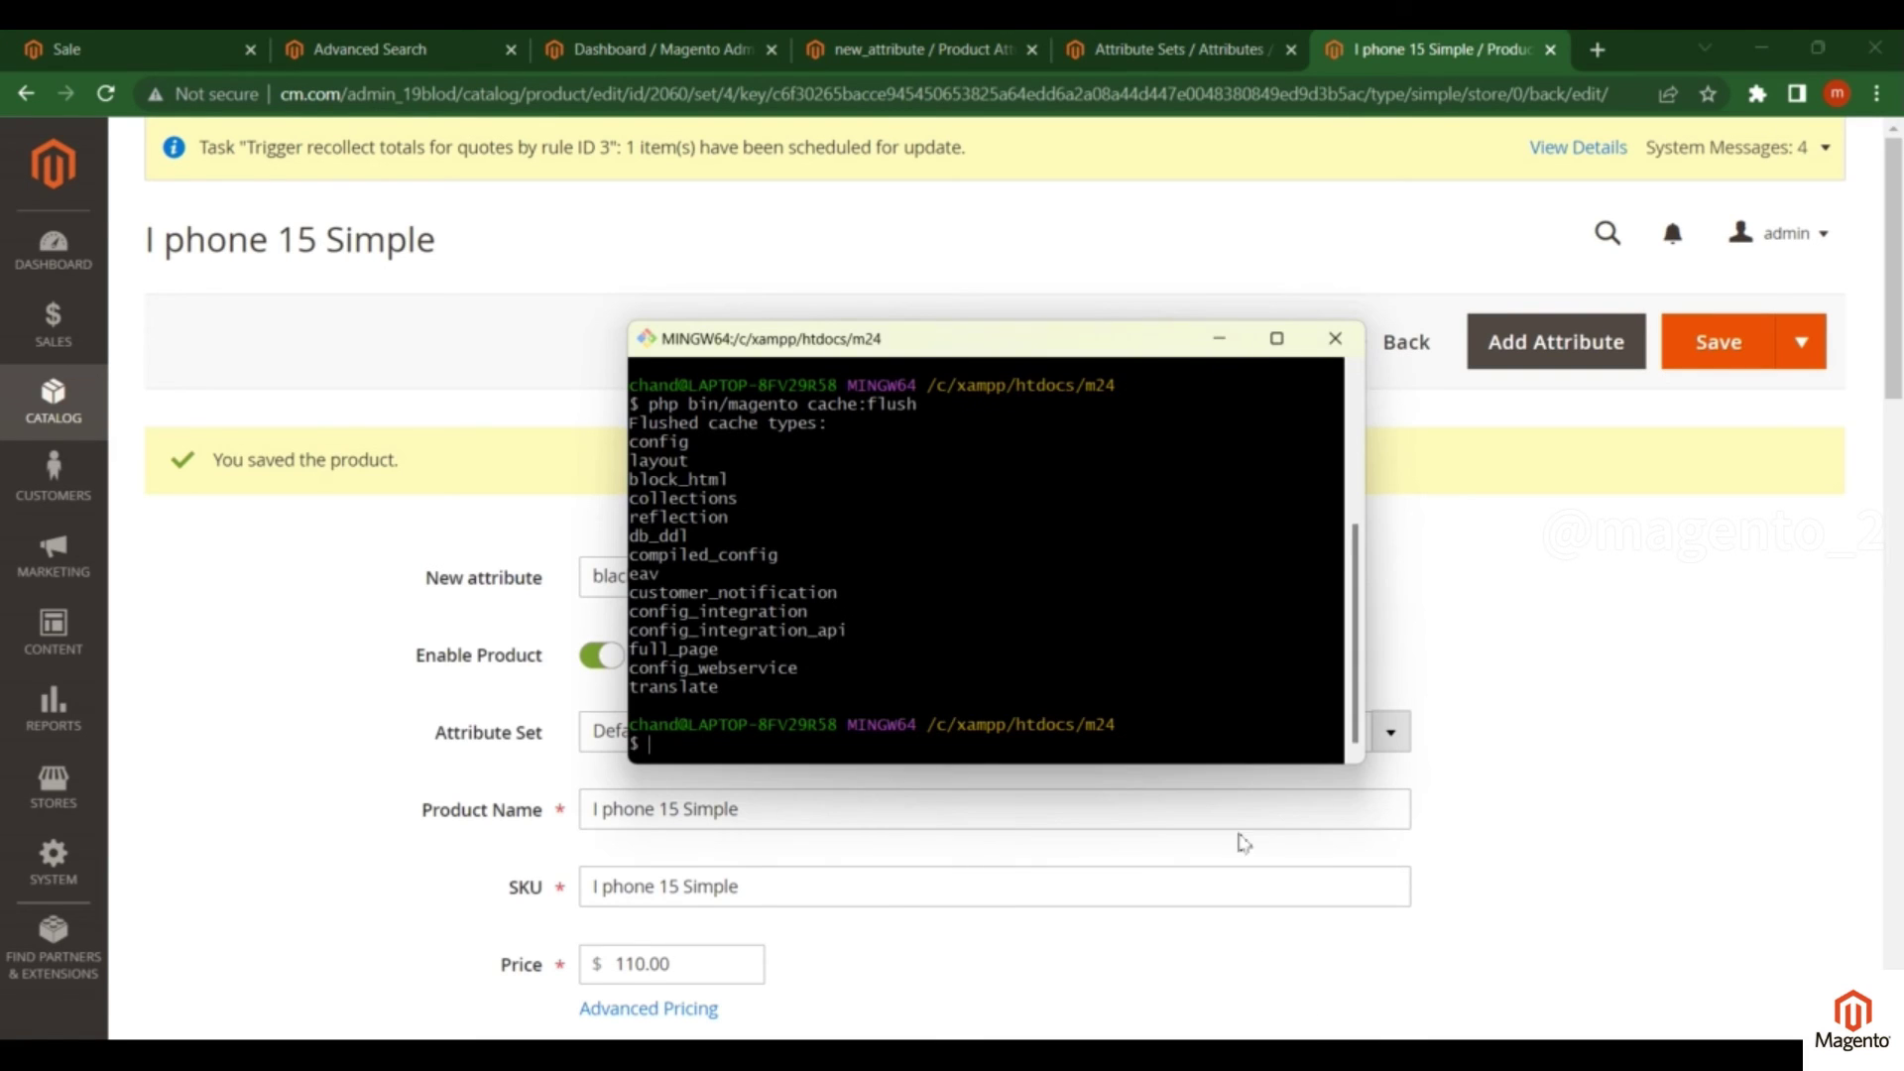
{"action": "left_click_drag", "start_coordinate": [1151, 615], "coordinate": [1151, 625]}
{"action": "key", "text": "Up"}
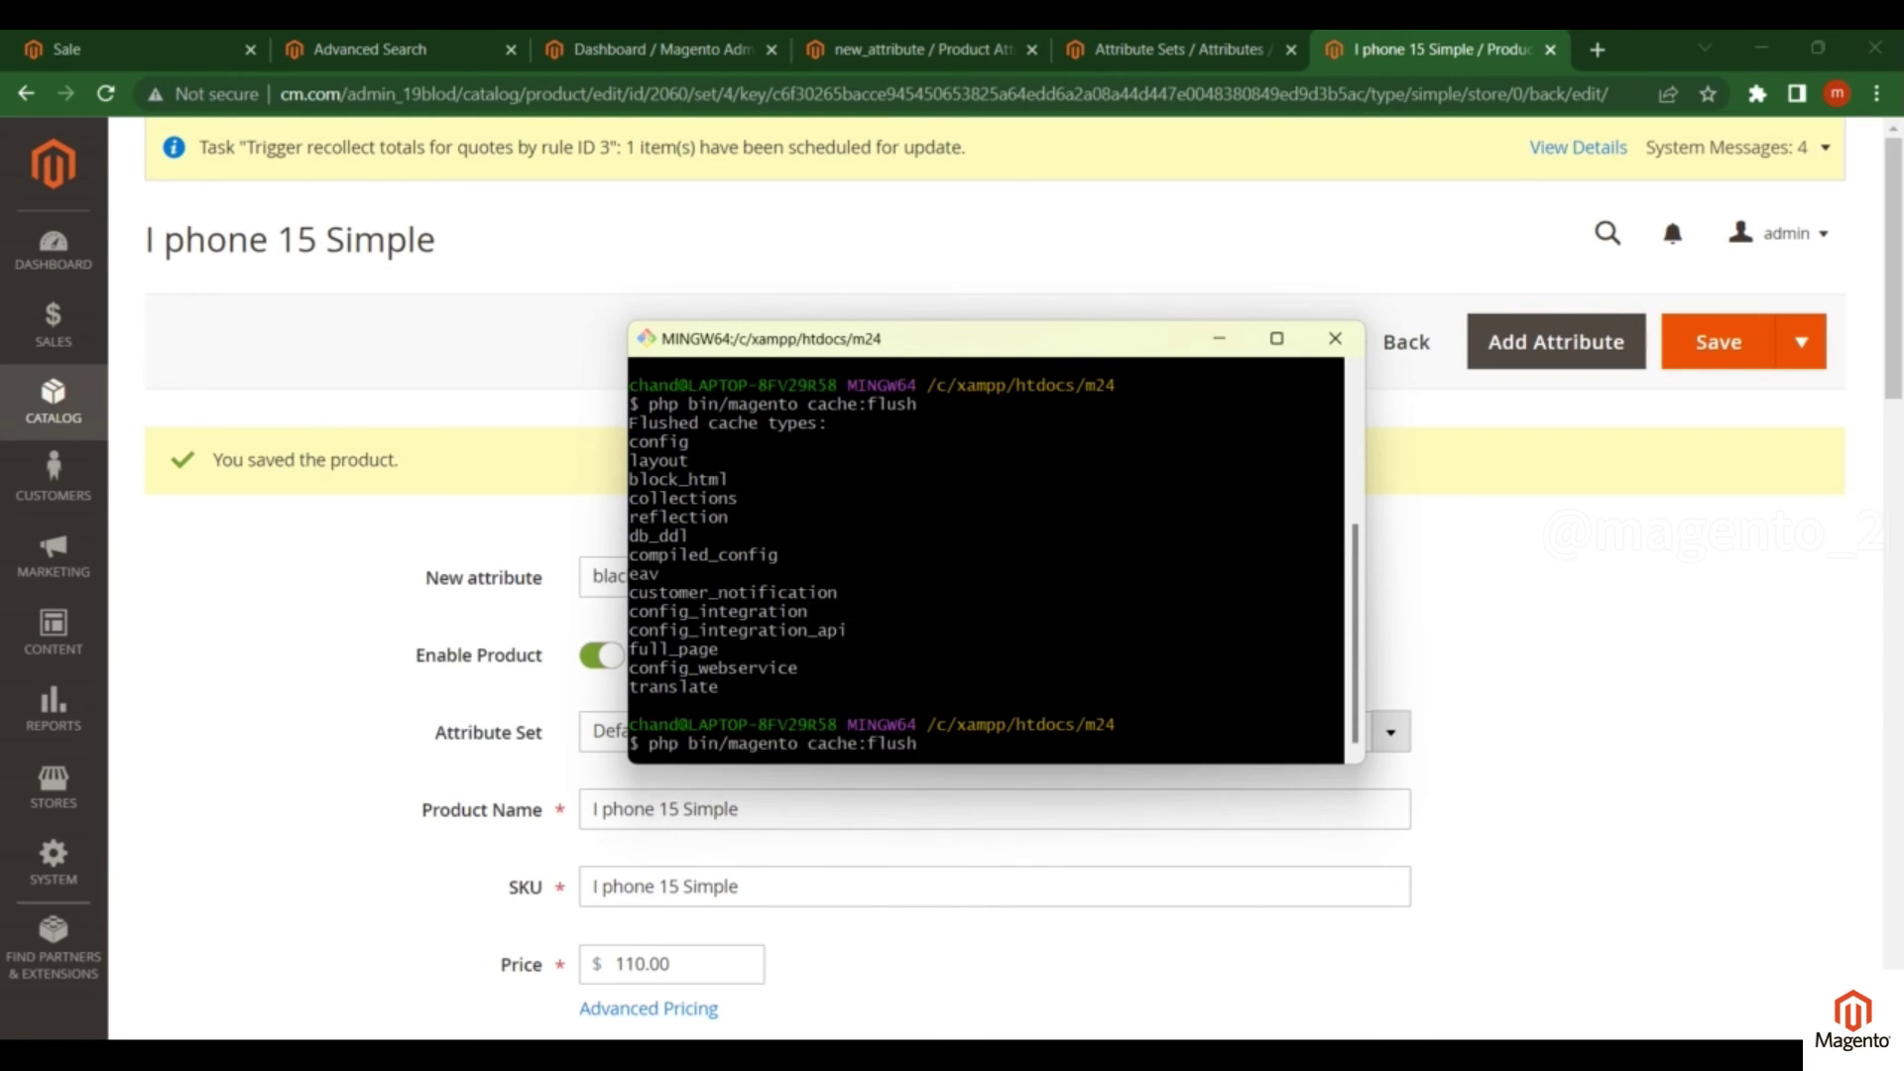
{"action": "key", "text": "Return"}
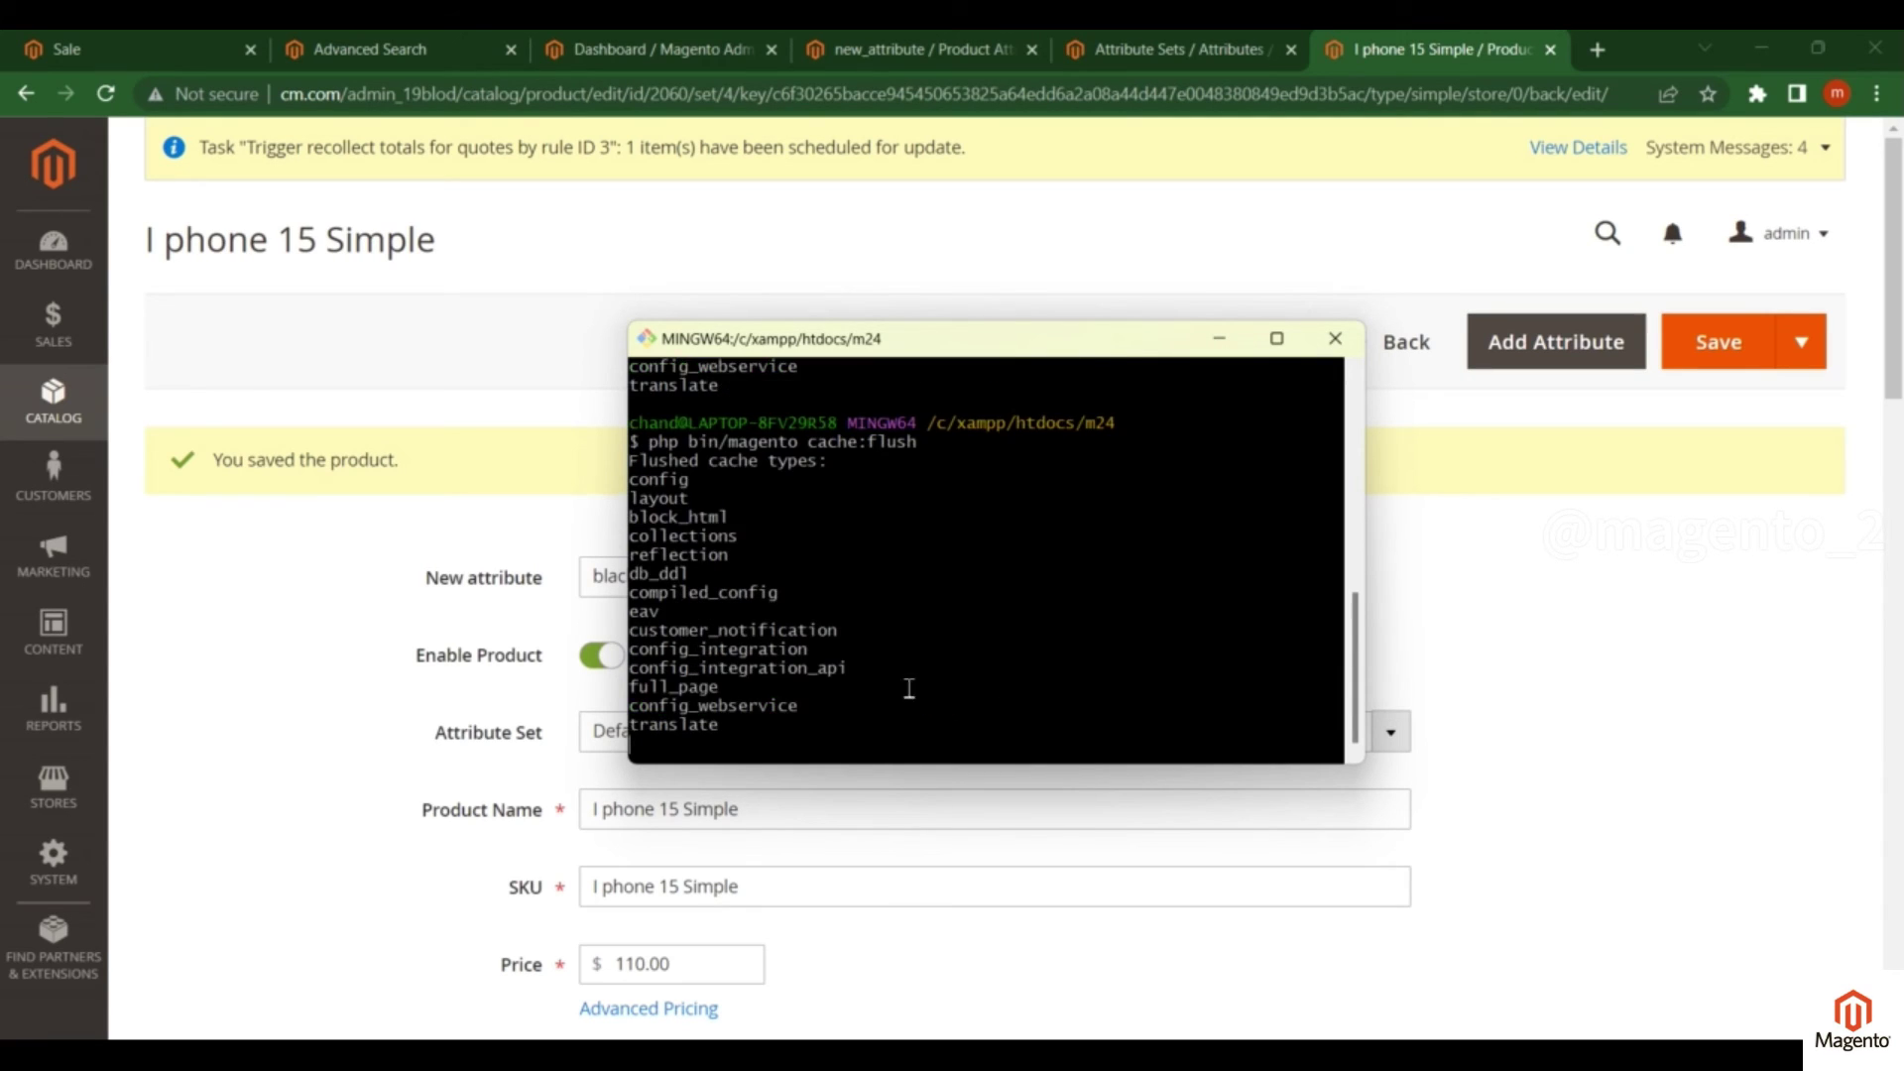
{"action": "scroll", "coordinate": [909, 688], "scroll_direction": "up", "scroll_amount": 1}
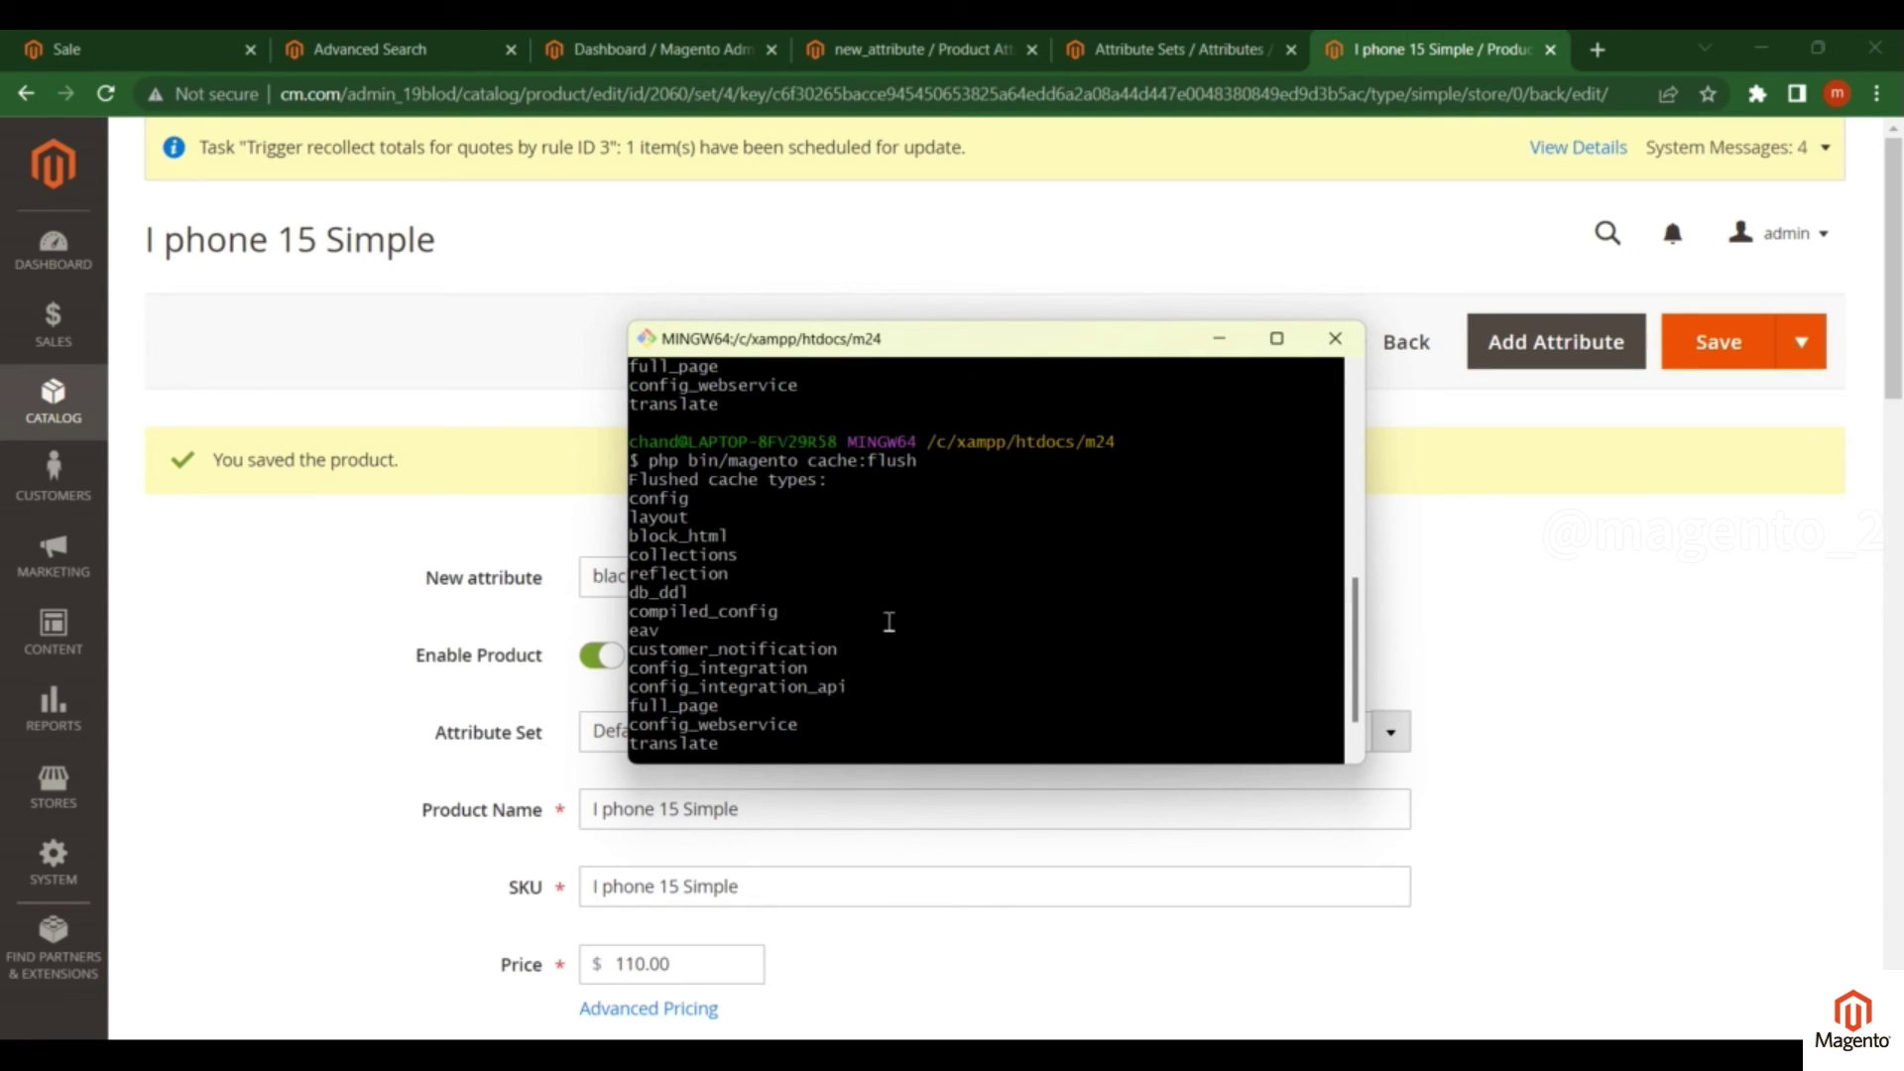
{"action": "left_click", "coordinate": [580, 262]}
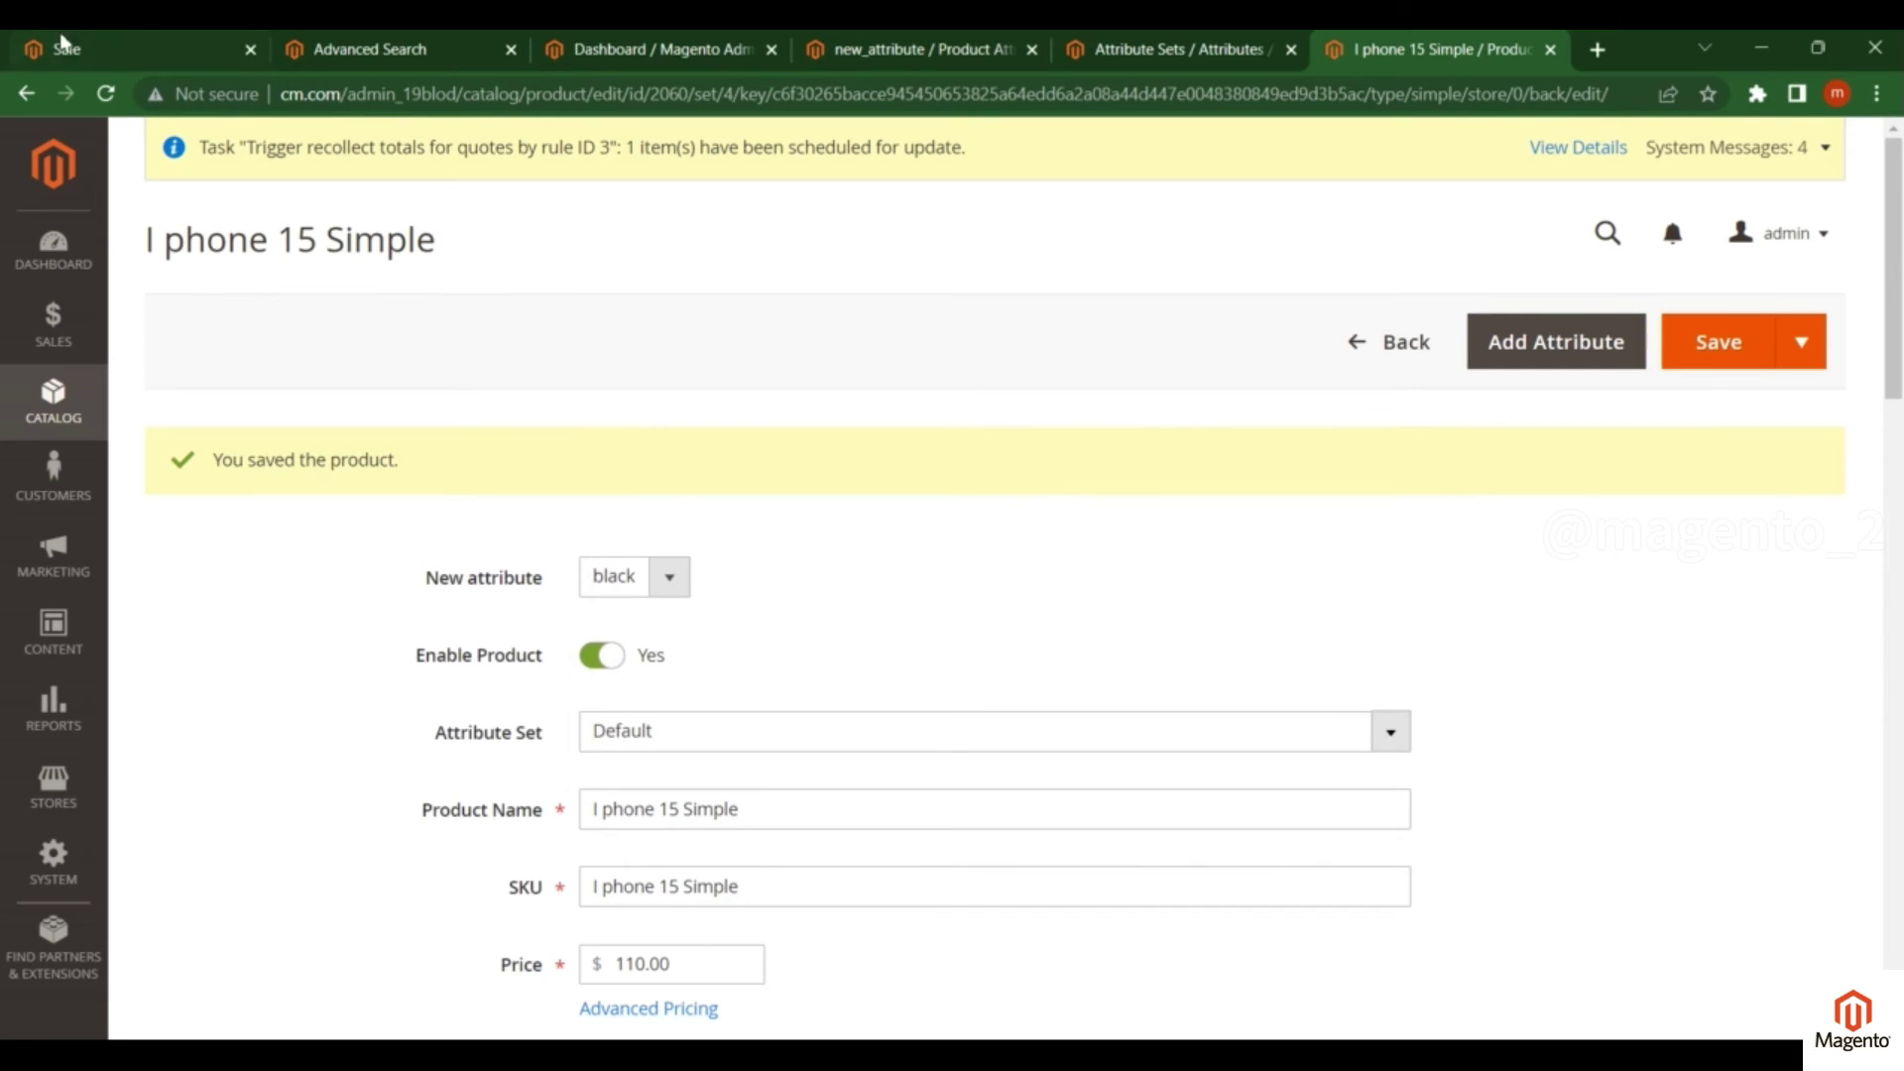
Step: Reload the storefront Sale page and look for the New Attribute filter in its Shopping Options
{"action": "left_click", "coordinate": [179, 51]}
{"action": "scroll", "coordinate": [485, 451], "scroll_direction": "up", "scroll_amount": 1}
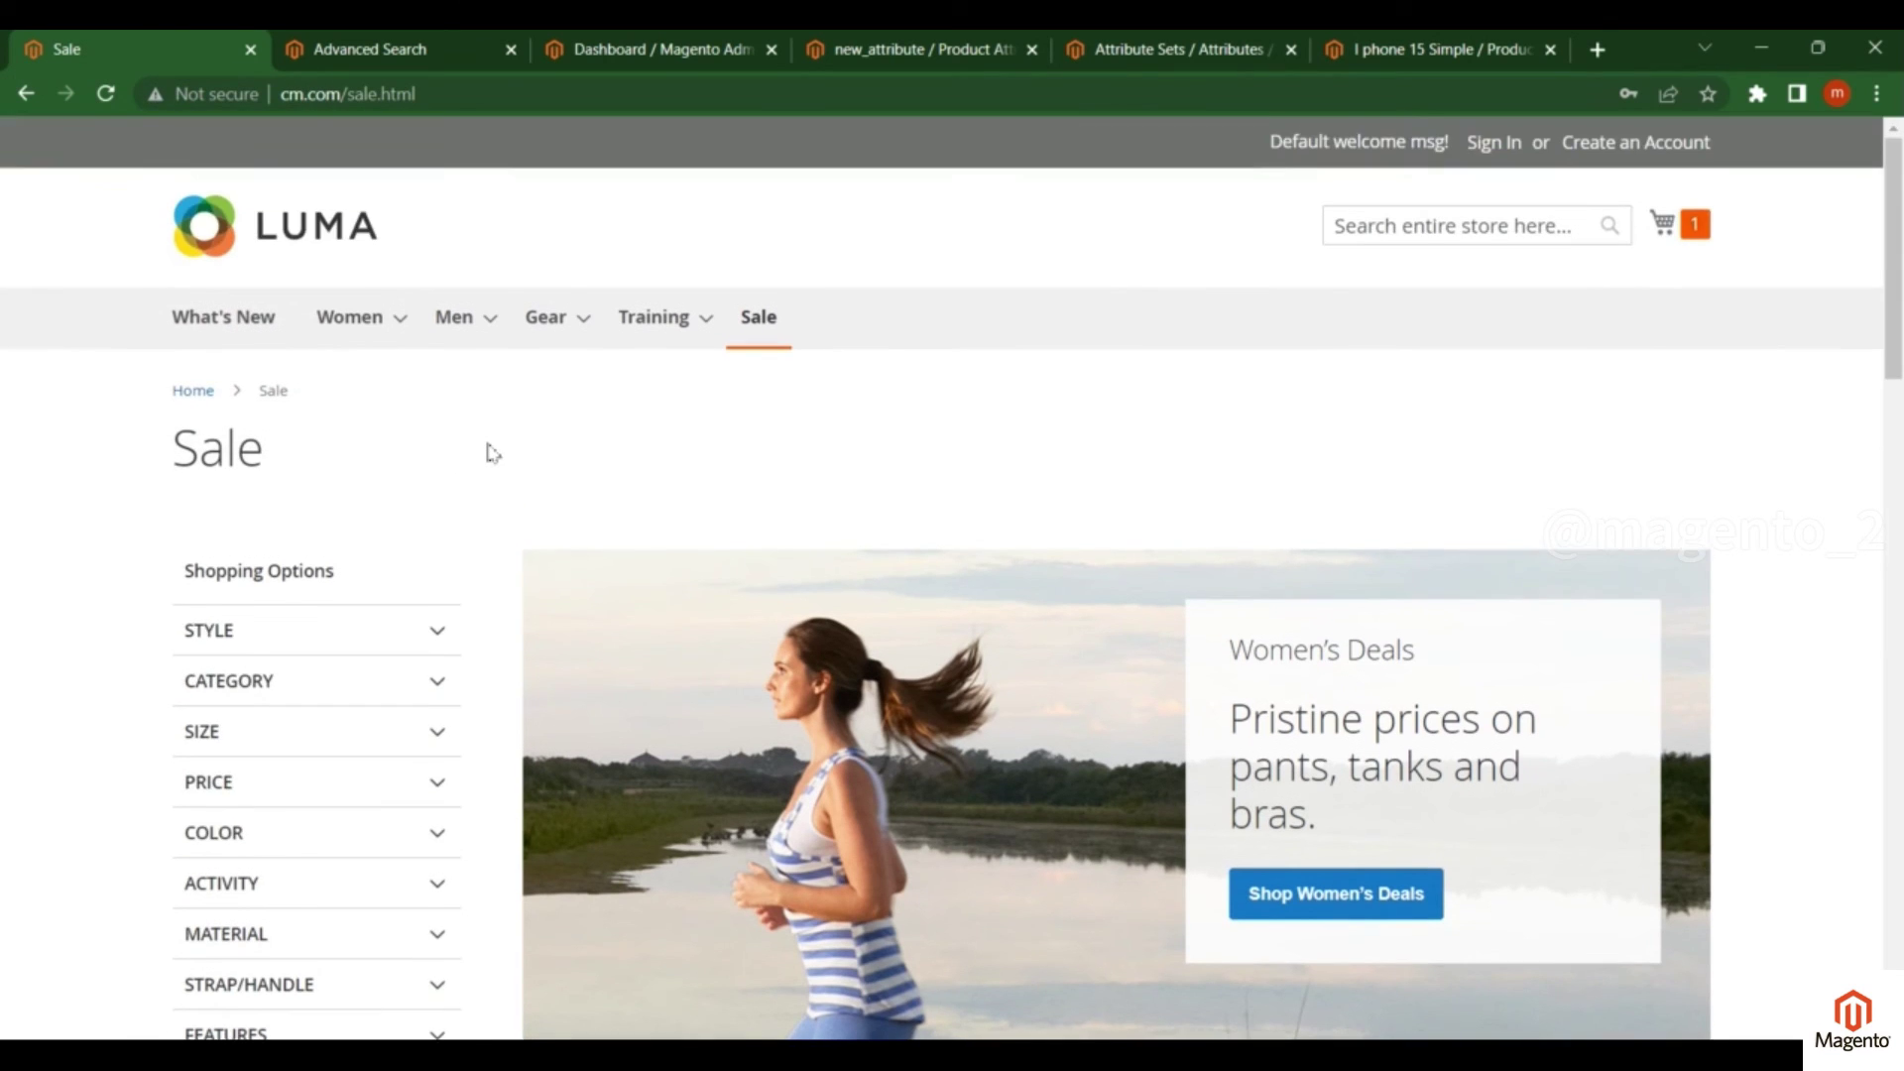
{"action": "scroll", "coordinate": [485, 452], "scroll_direction": "down", "scroll_amount": 1}
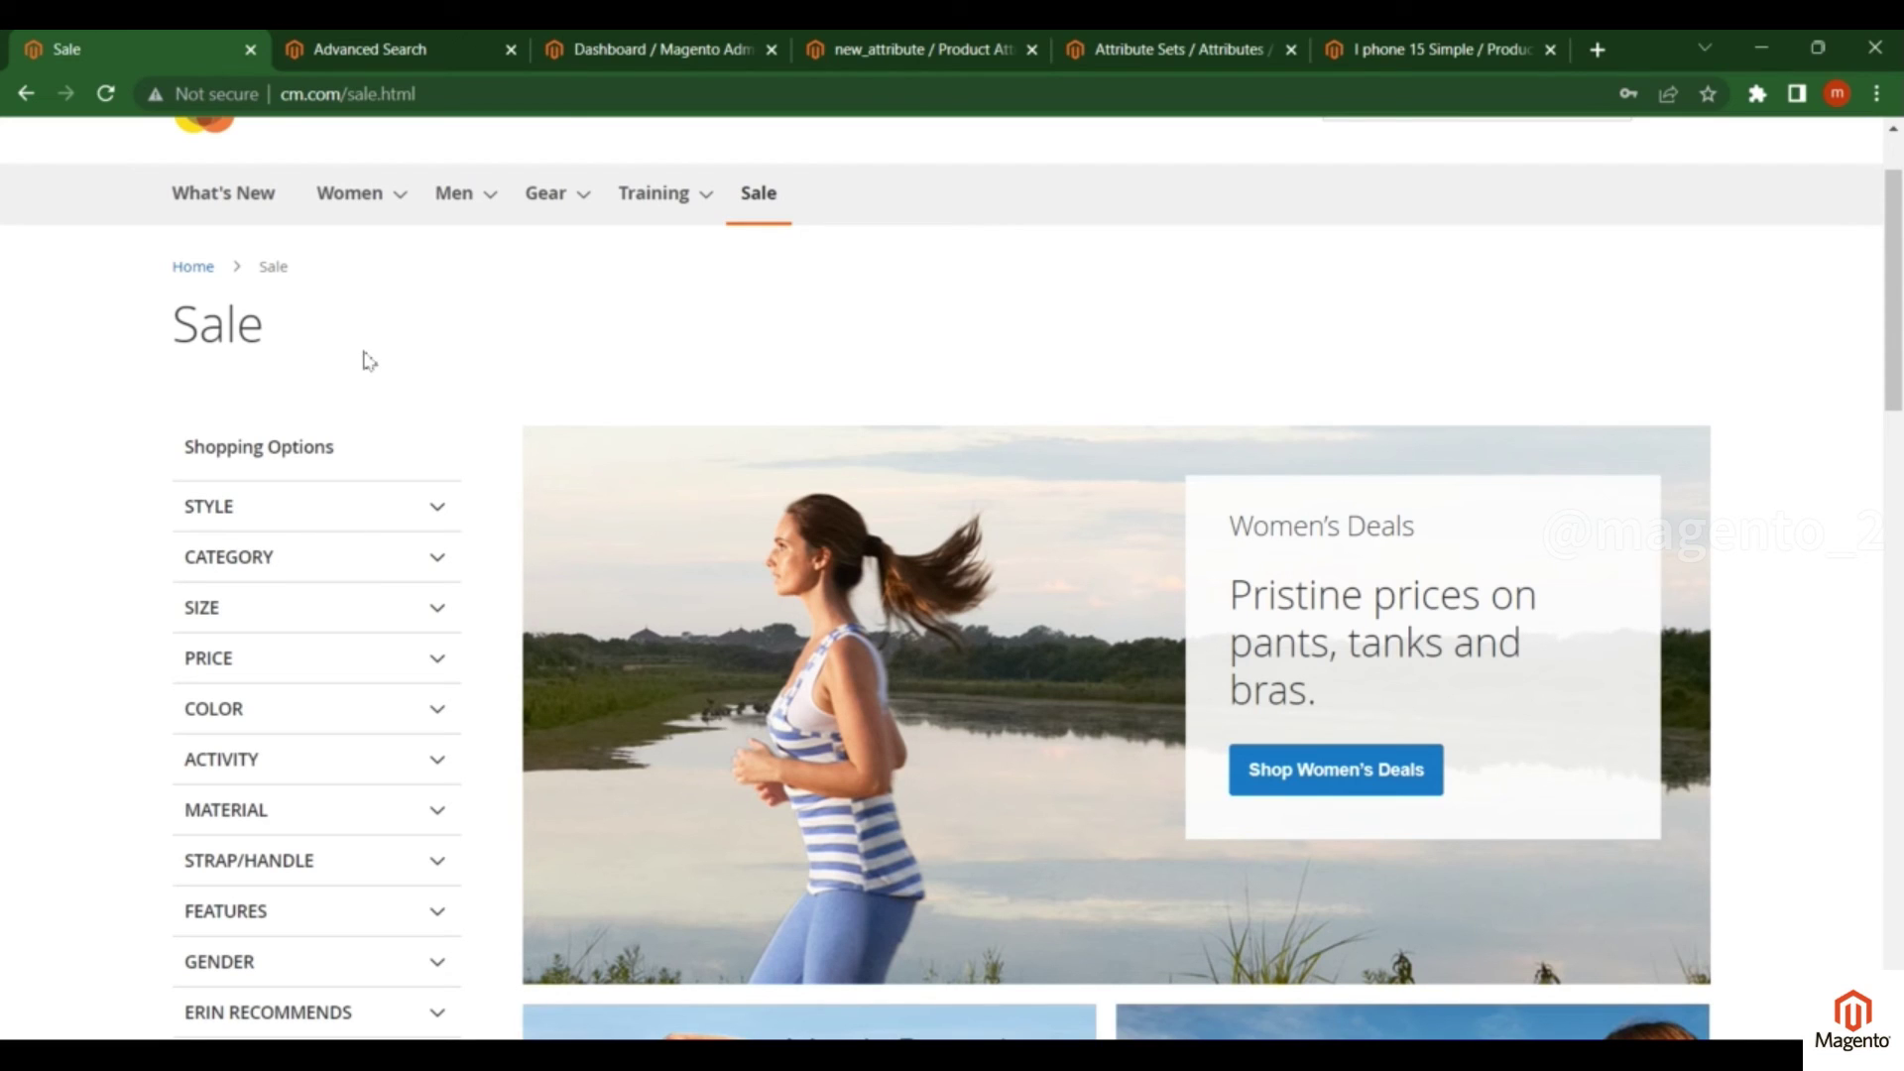
{"action": "key", "text": "F5"}
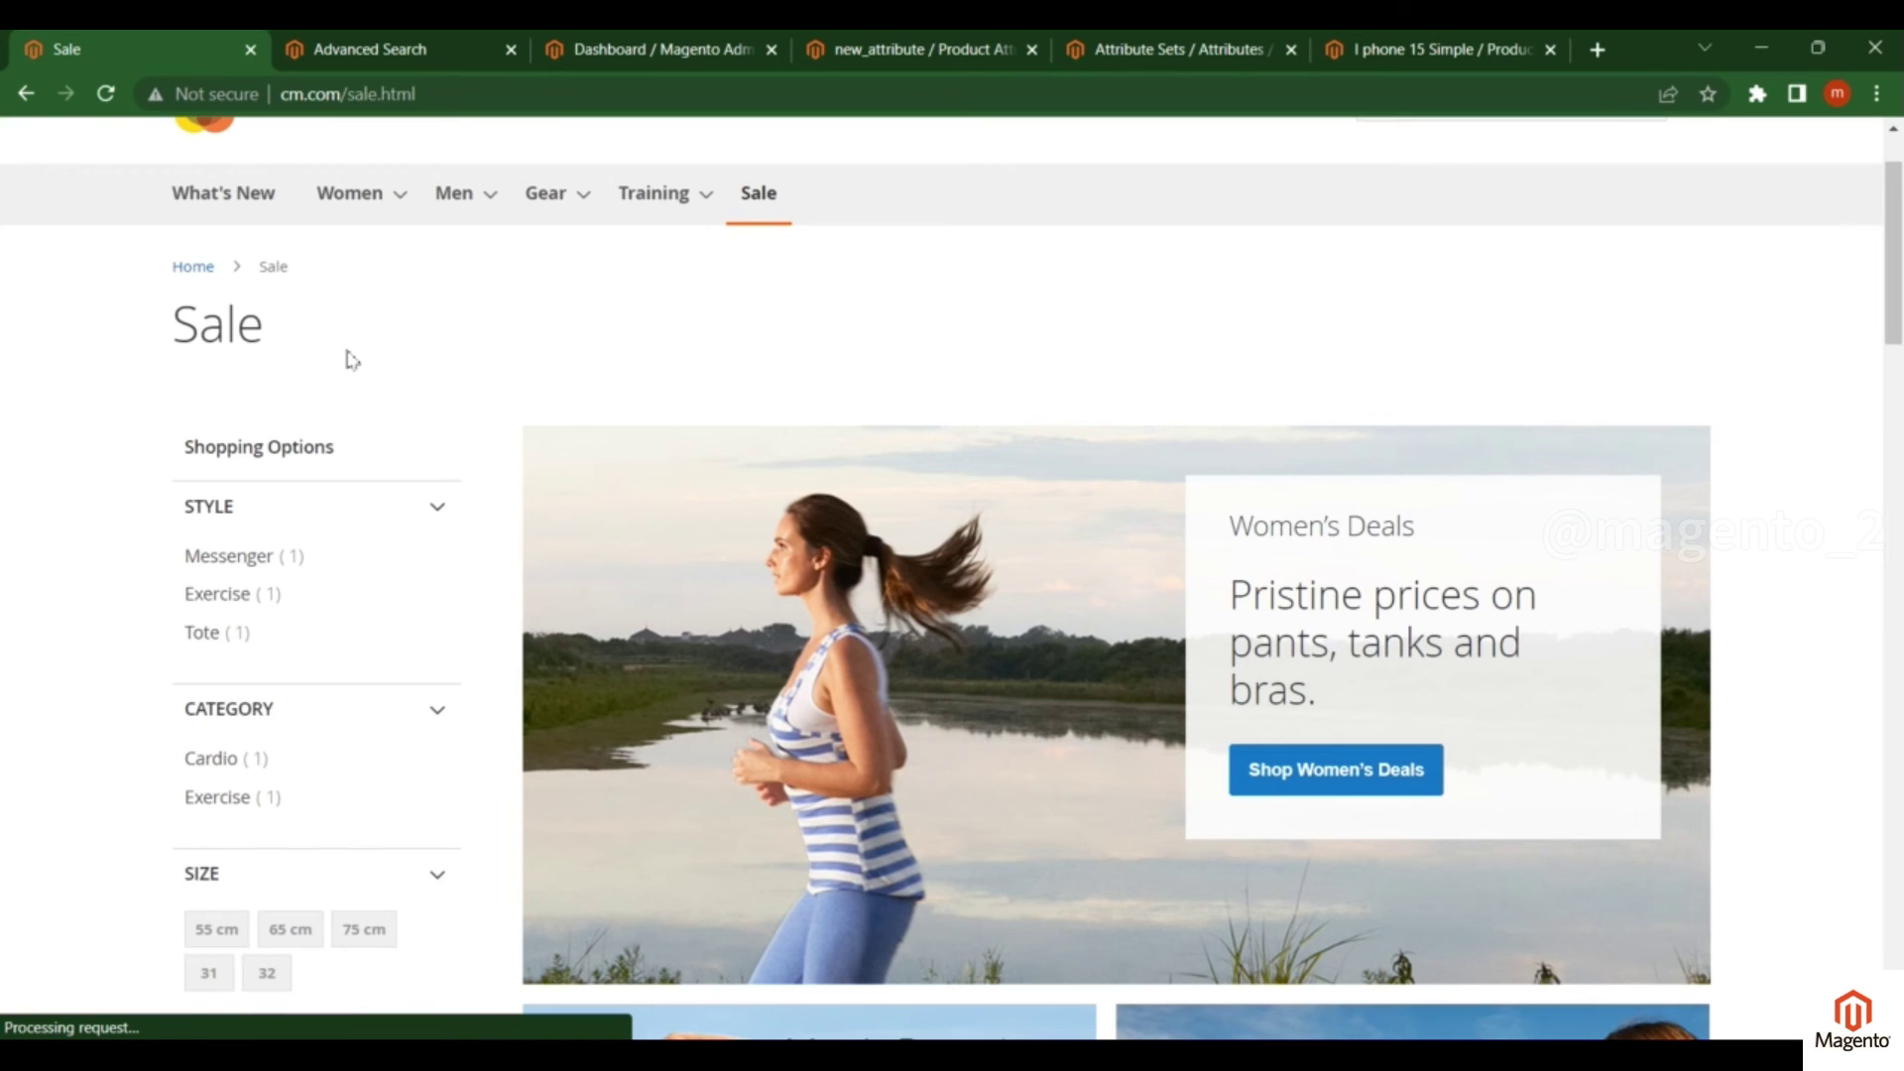
{"action": "scroll", "coordinate": [352, 360], "scroll_direction": "down", "scroll_amount": 1}
{"action": "scroll", "coordinate": [352, 360], "scroll_direction": "down", "scroll_amount": 4}
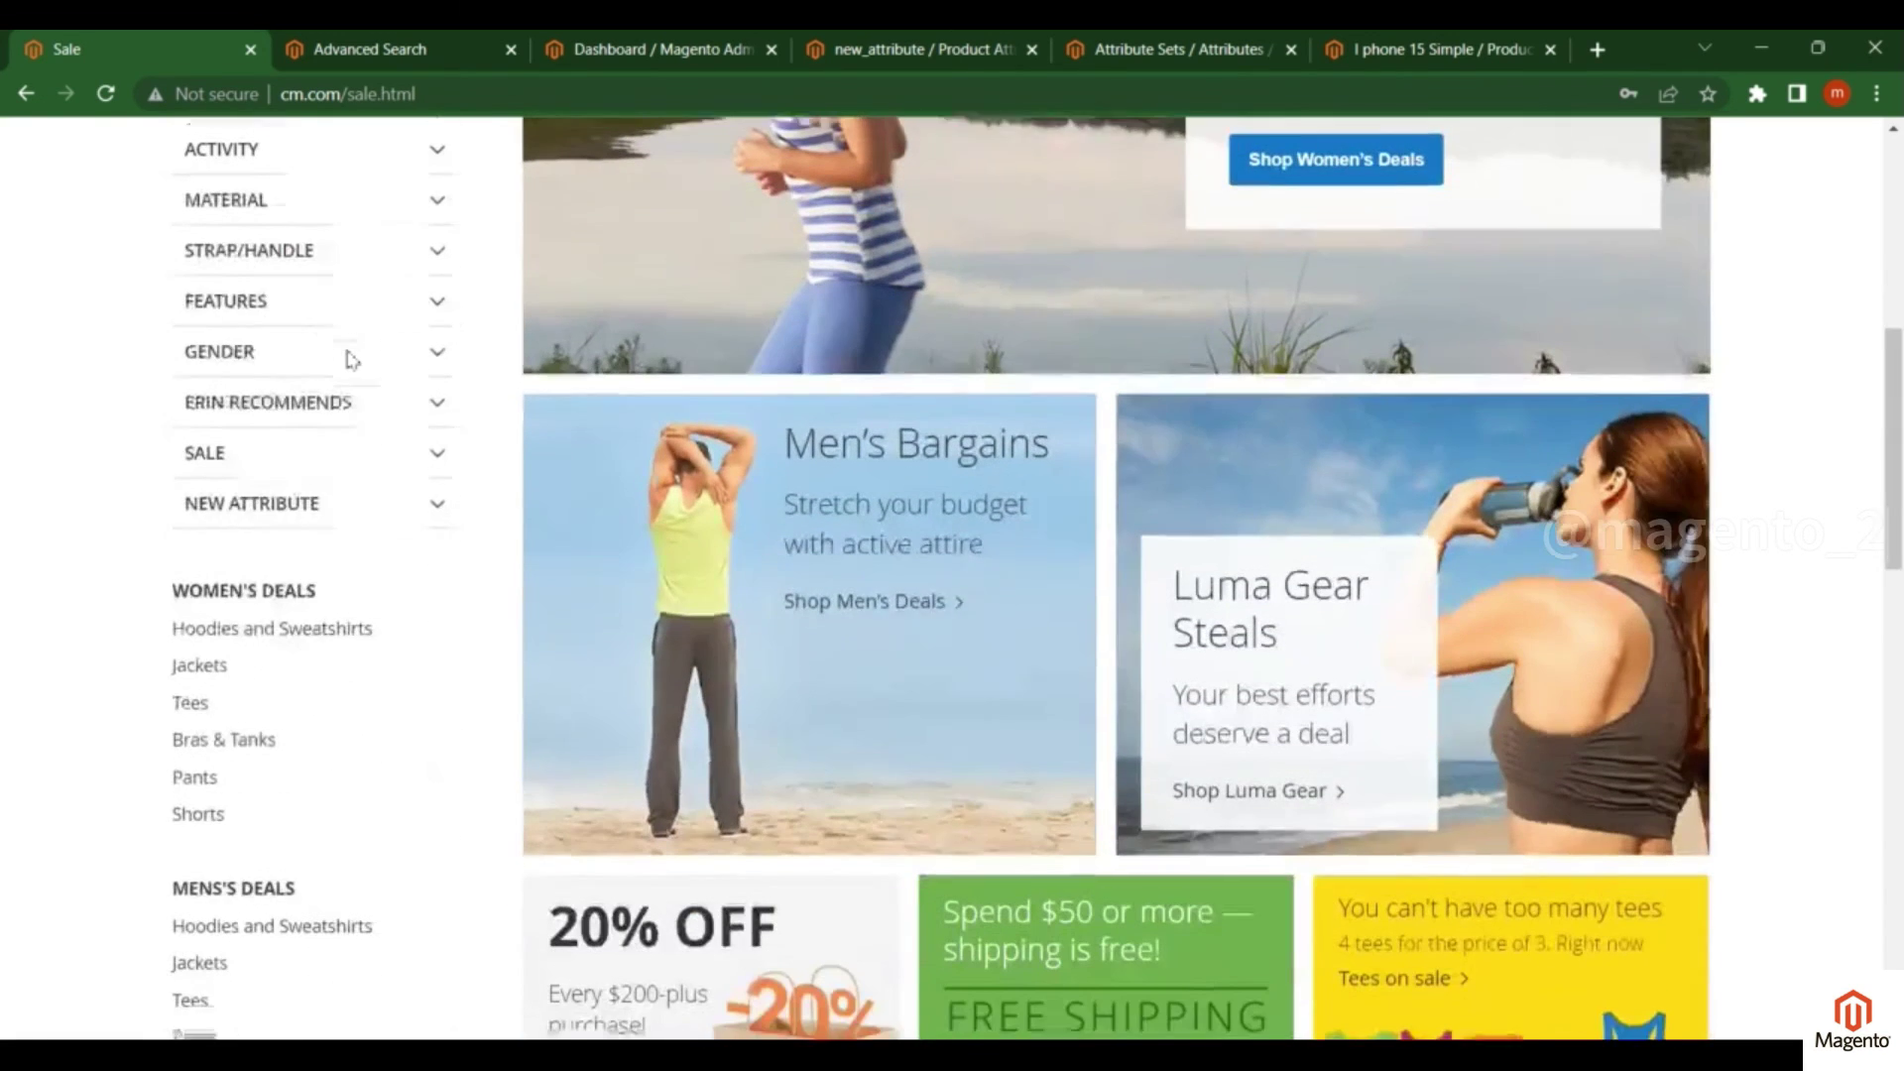
Step: Expand the New Attribute filter on the Sale page and compare it with the New attribute choices on the I phone 15 Simple product
{"action": "left_click", "coordinate": [256, 506]}
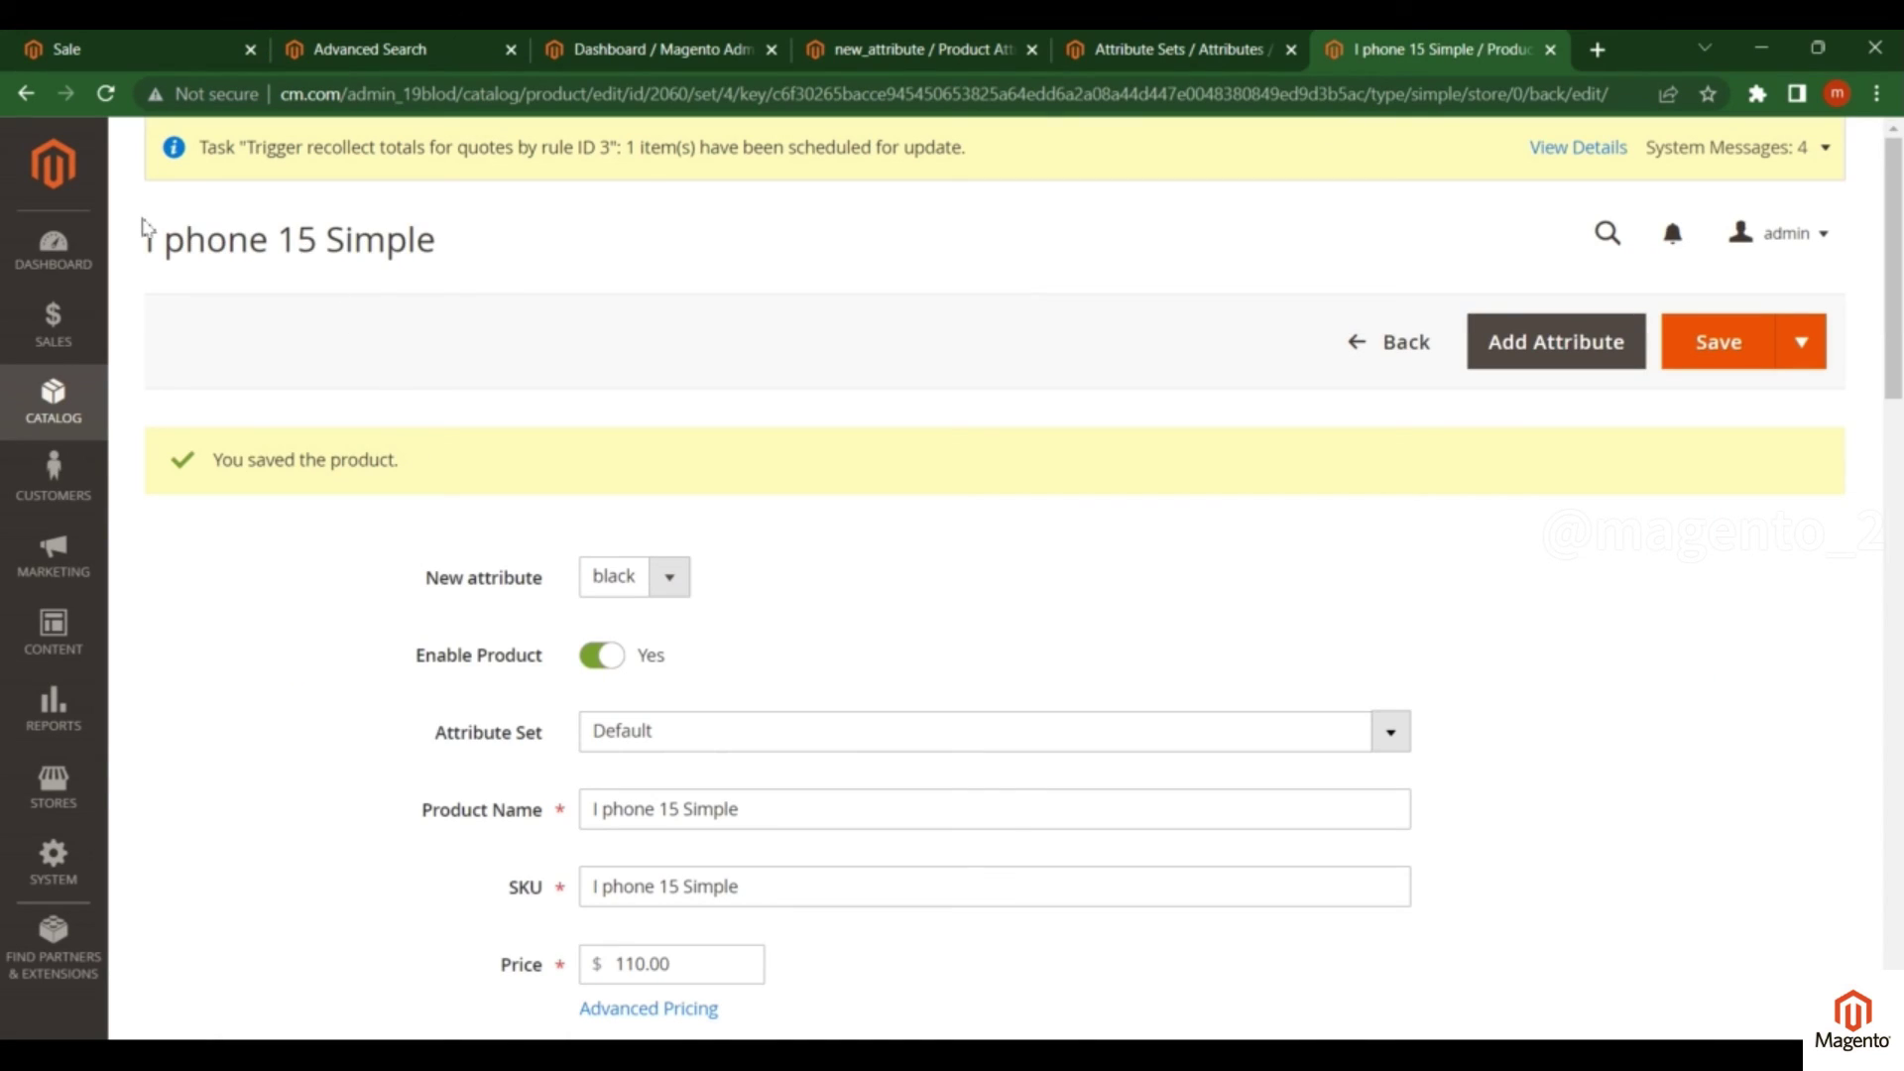
{"action": "left_click_drag", "start_coordinate": [146, 239], "coordinate": [442, 238]}
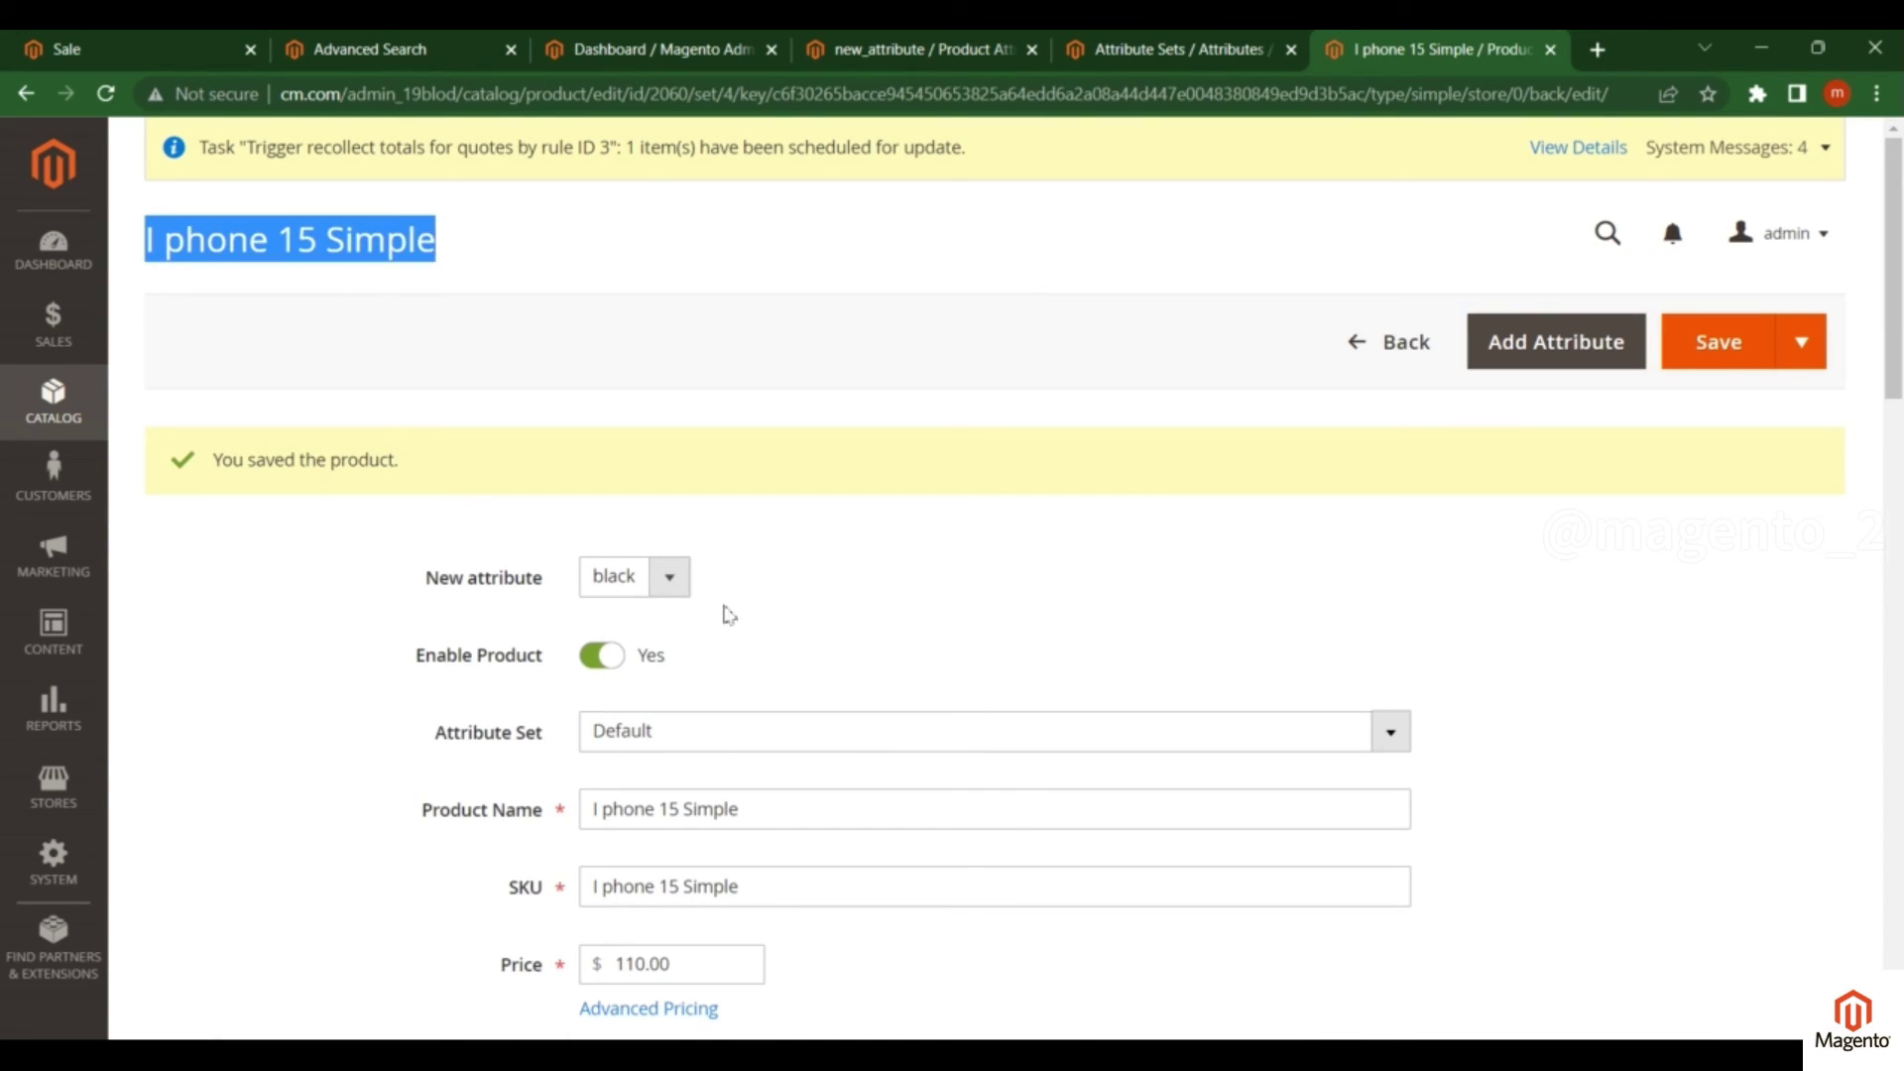
{"action": "left_click", "coordinate": [671, 589]}
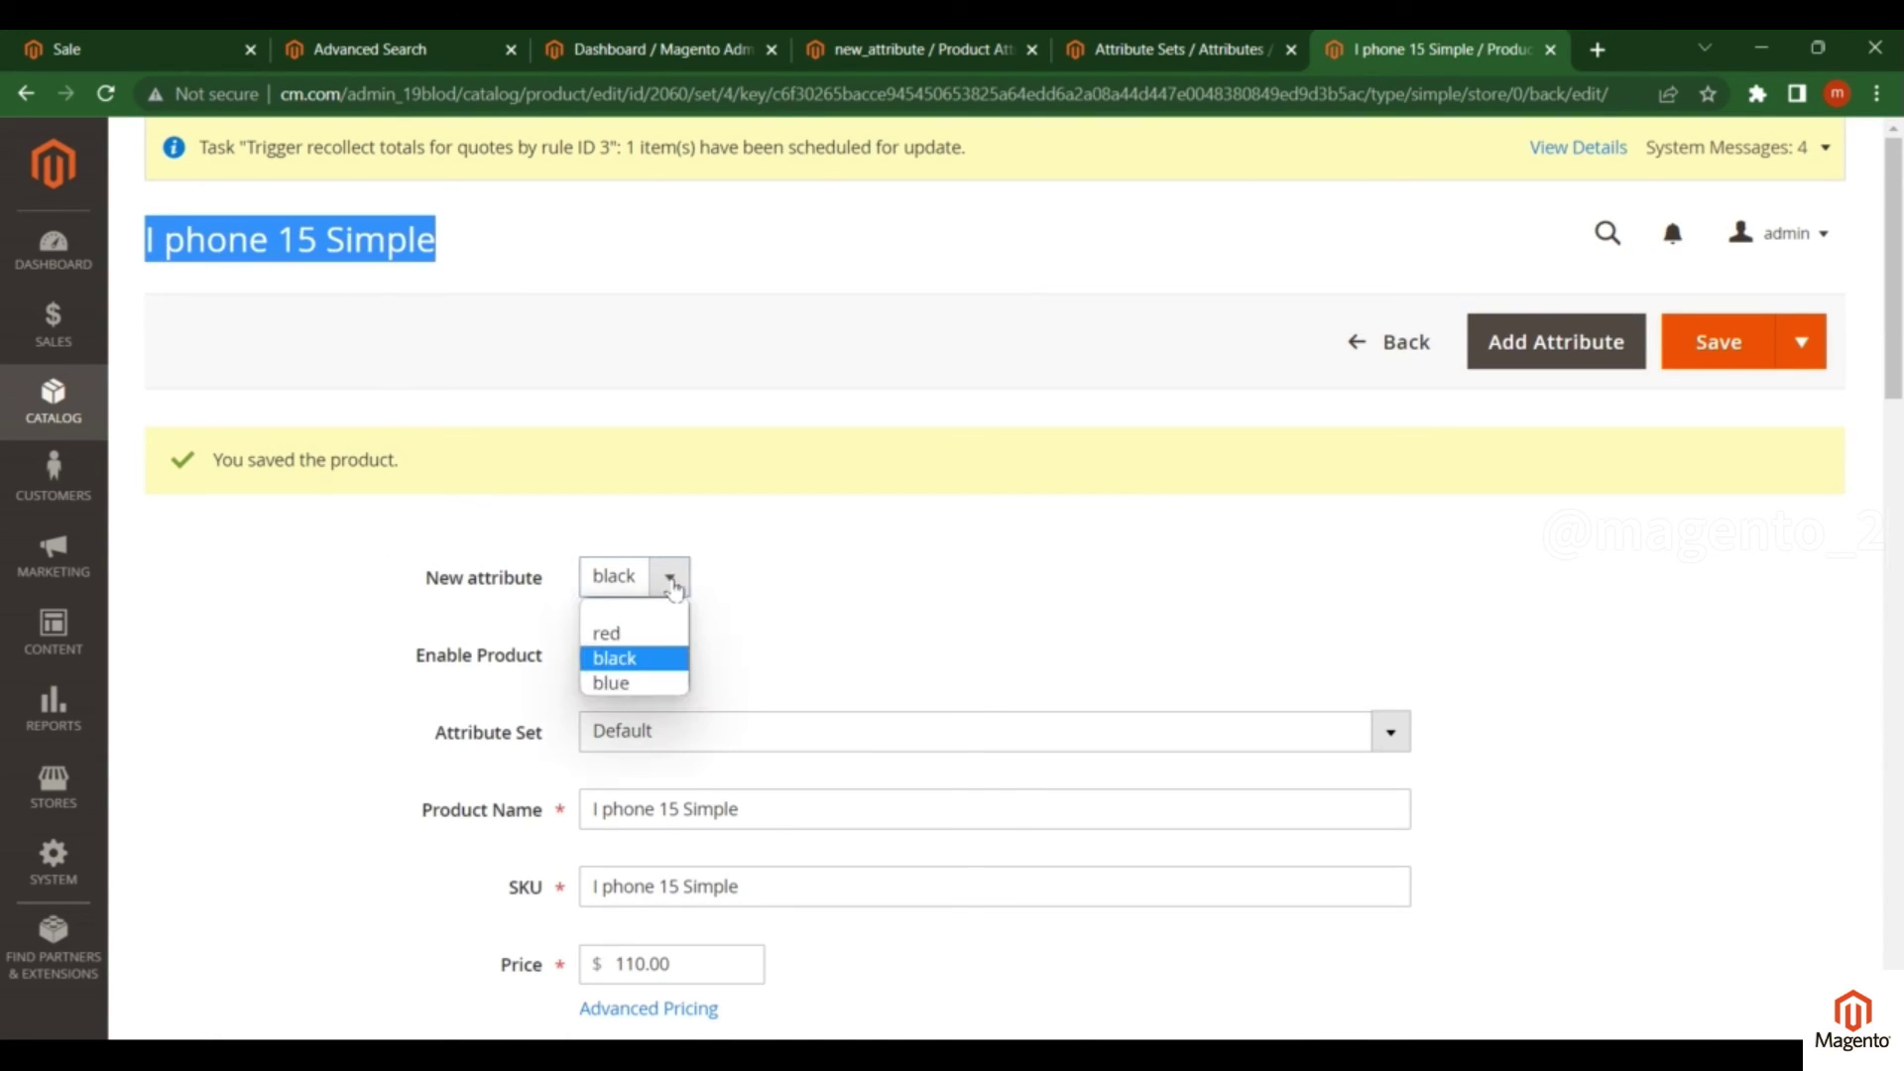
{"action": "left_click", "coordinate": [746, 563]}
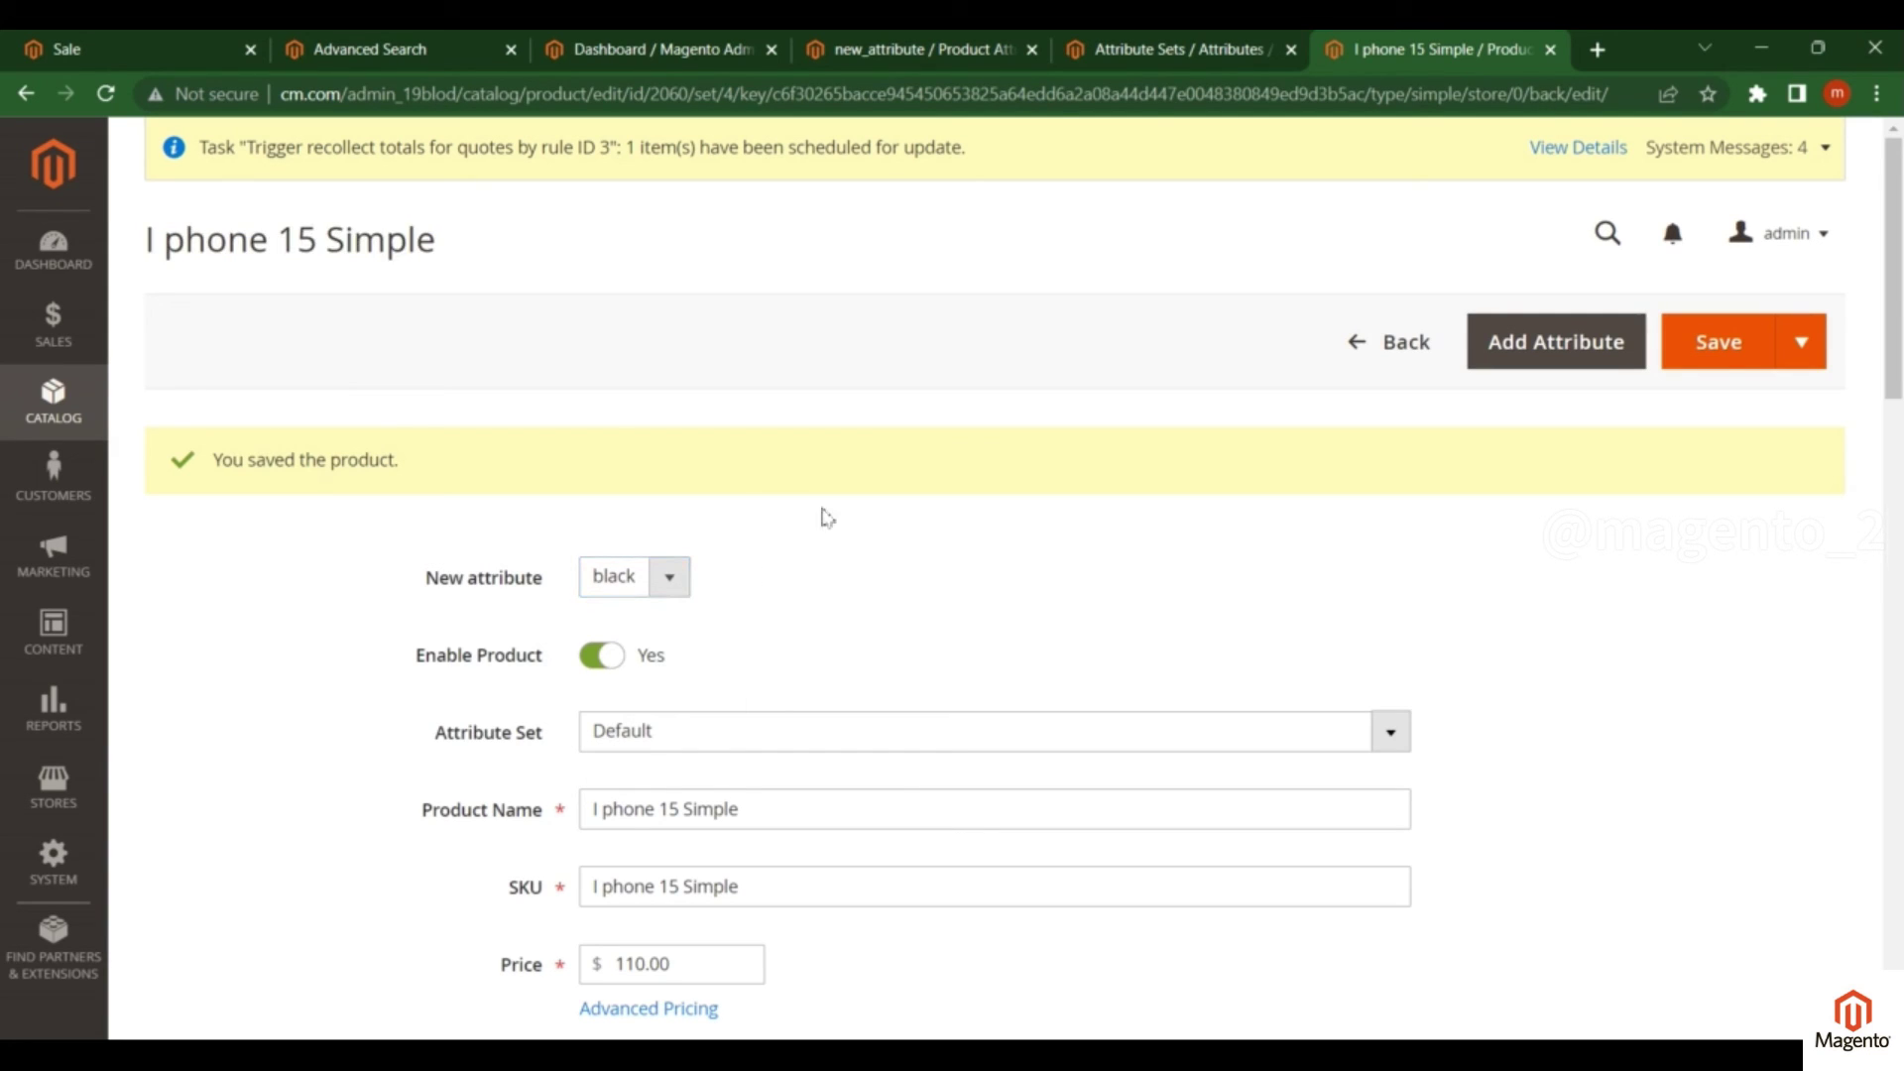
{"action": "left_click", "coordinate": [656, 584]}
Step: Return to the storefront Sale page and look through its unfiltered product list for I phone 15 Simple
{"action": "left_click", "coordinate": [67, 49]}
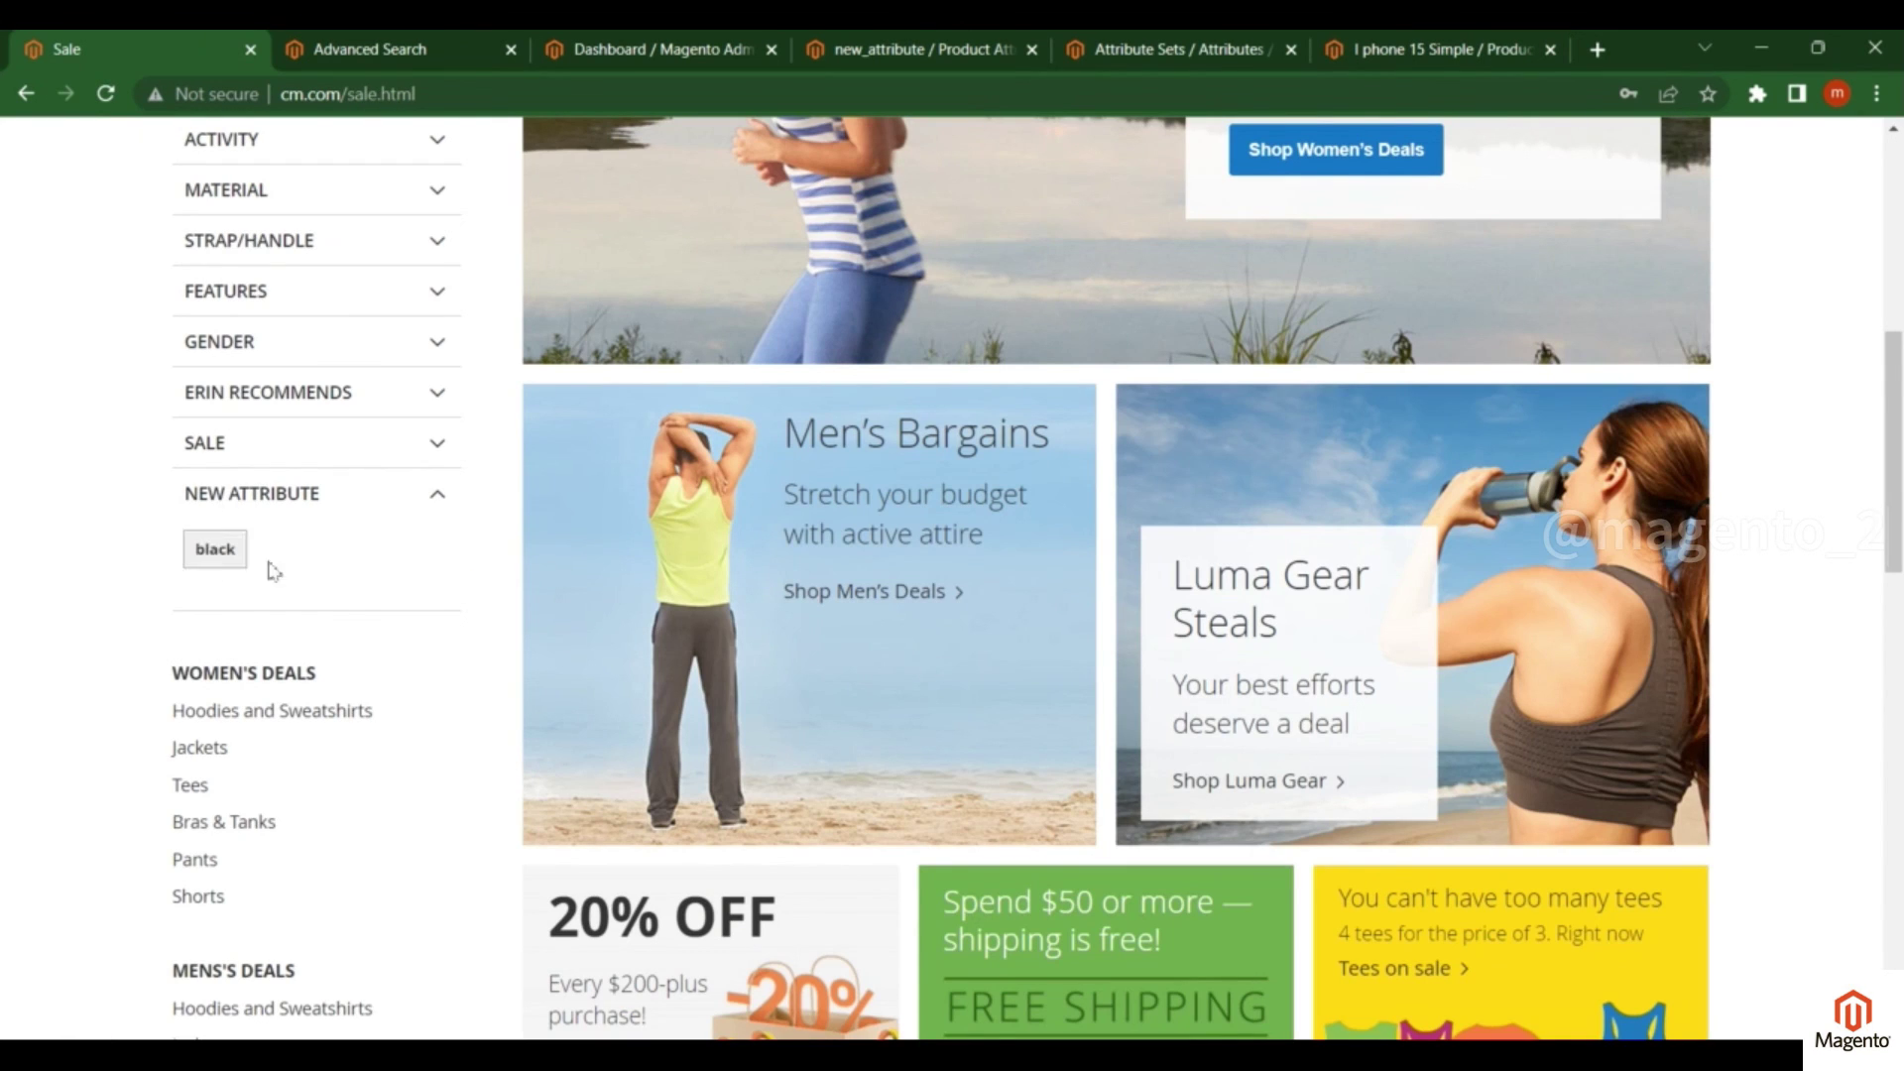
{"action": "scroll", "coordinate": [322, 560], "scroll_direction": "down", "scroll_amount": 1}
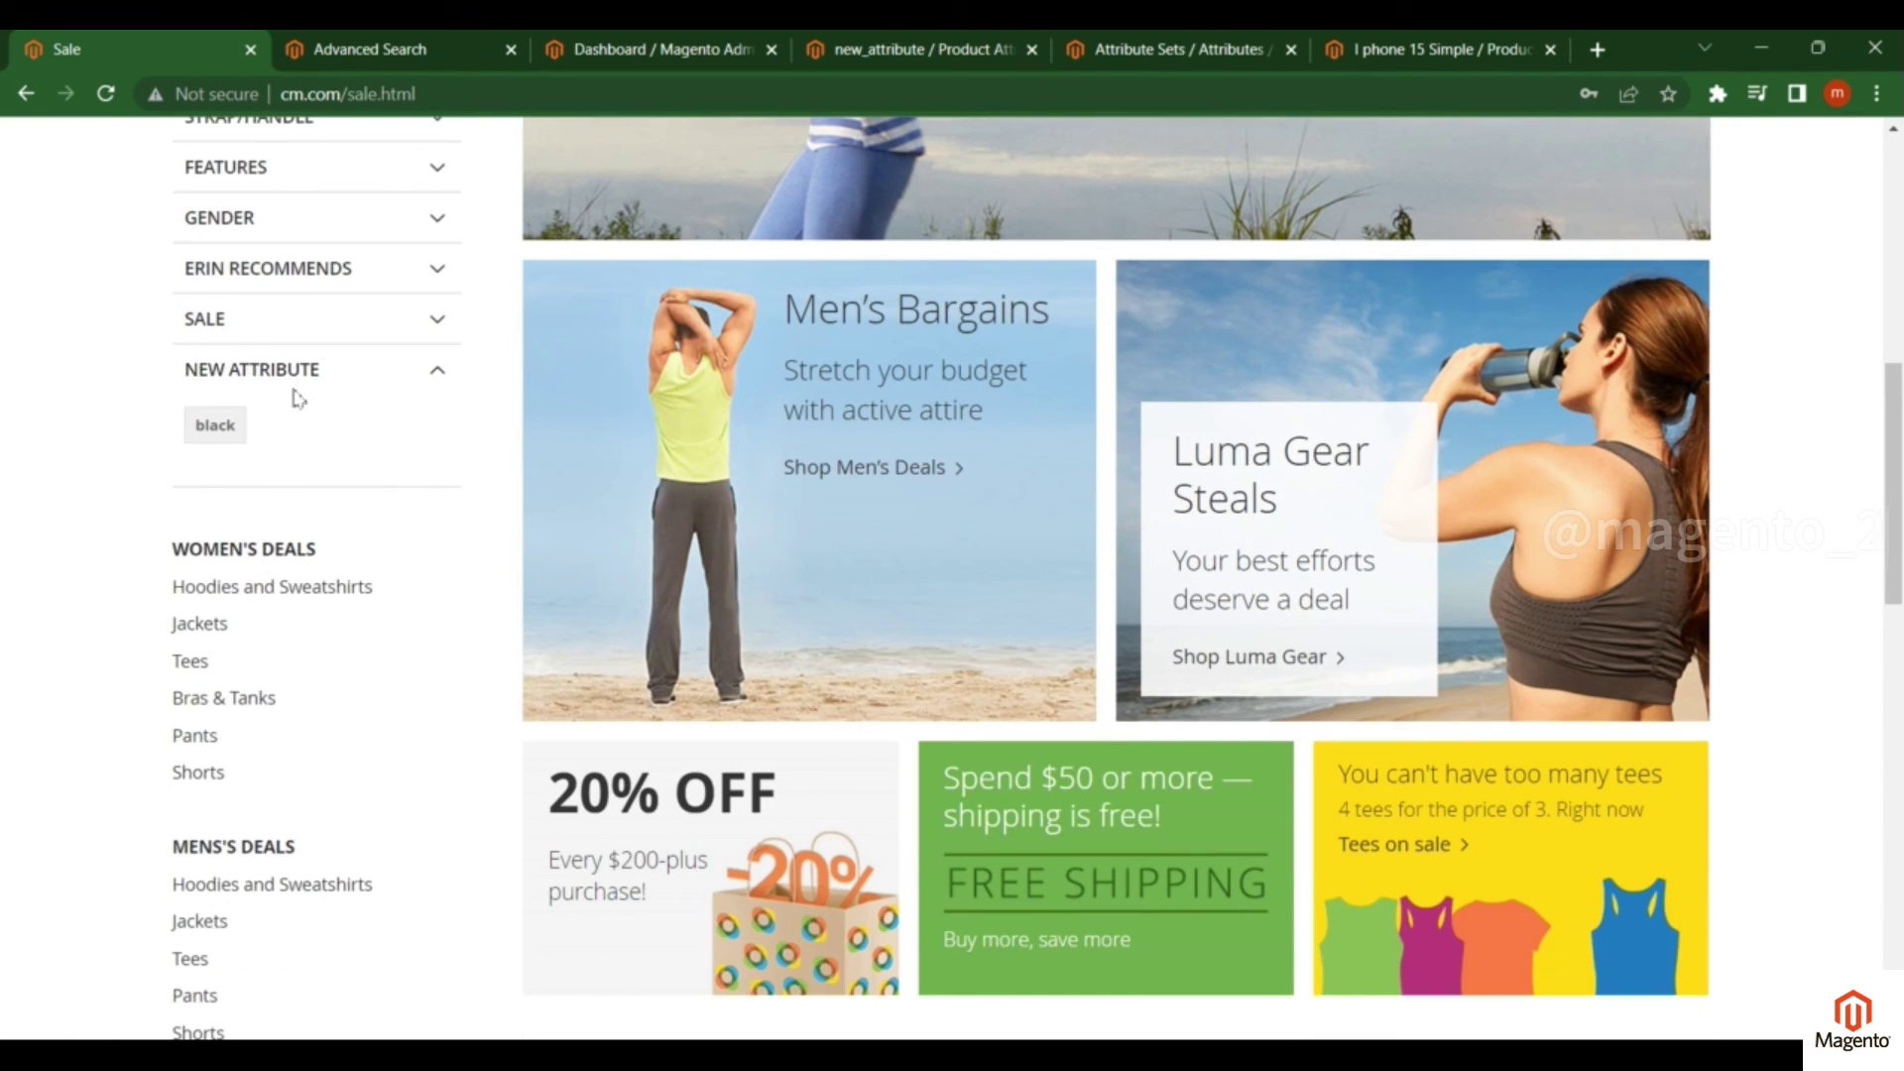
{"action": "scroll", "coordinate": [390, 566], "scroll_direction": "down", "scroll_amount": 9}
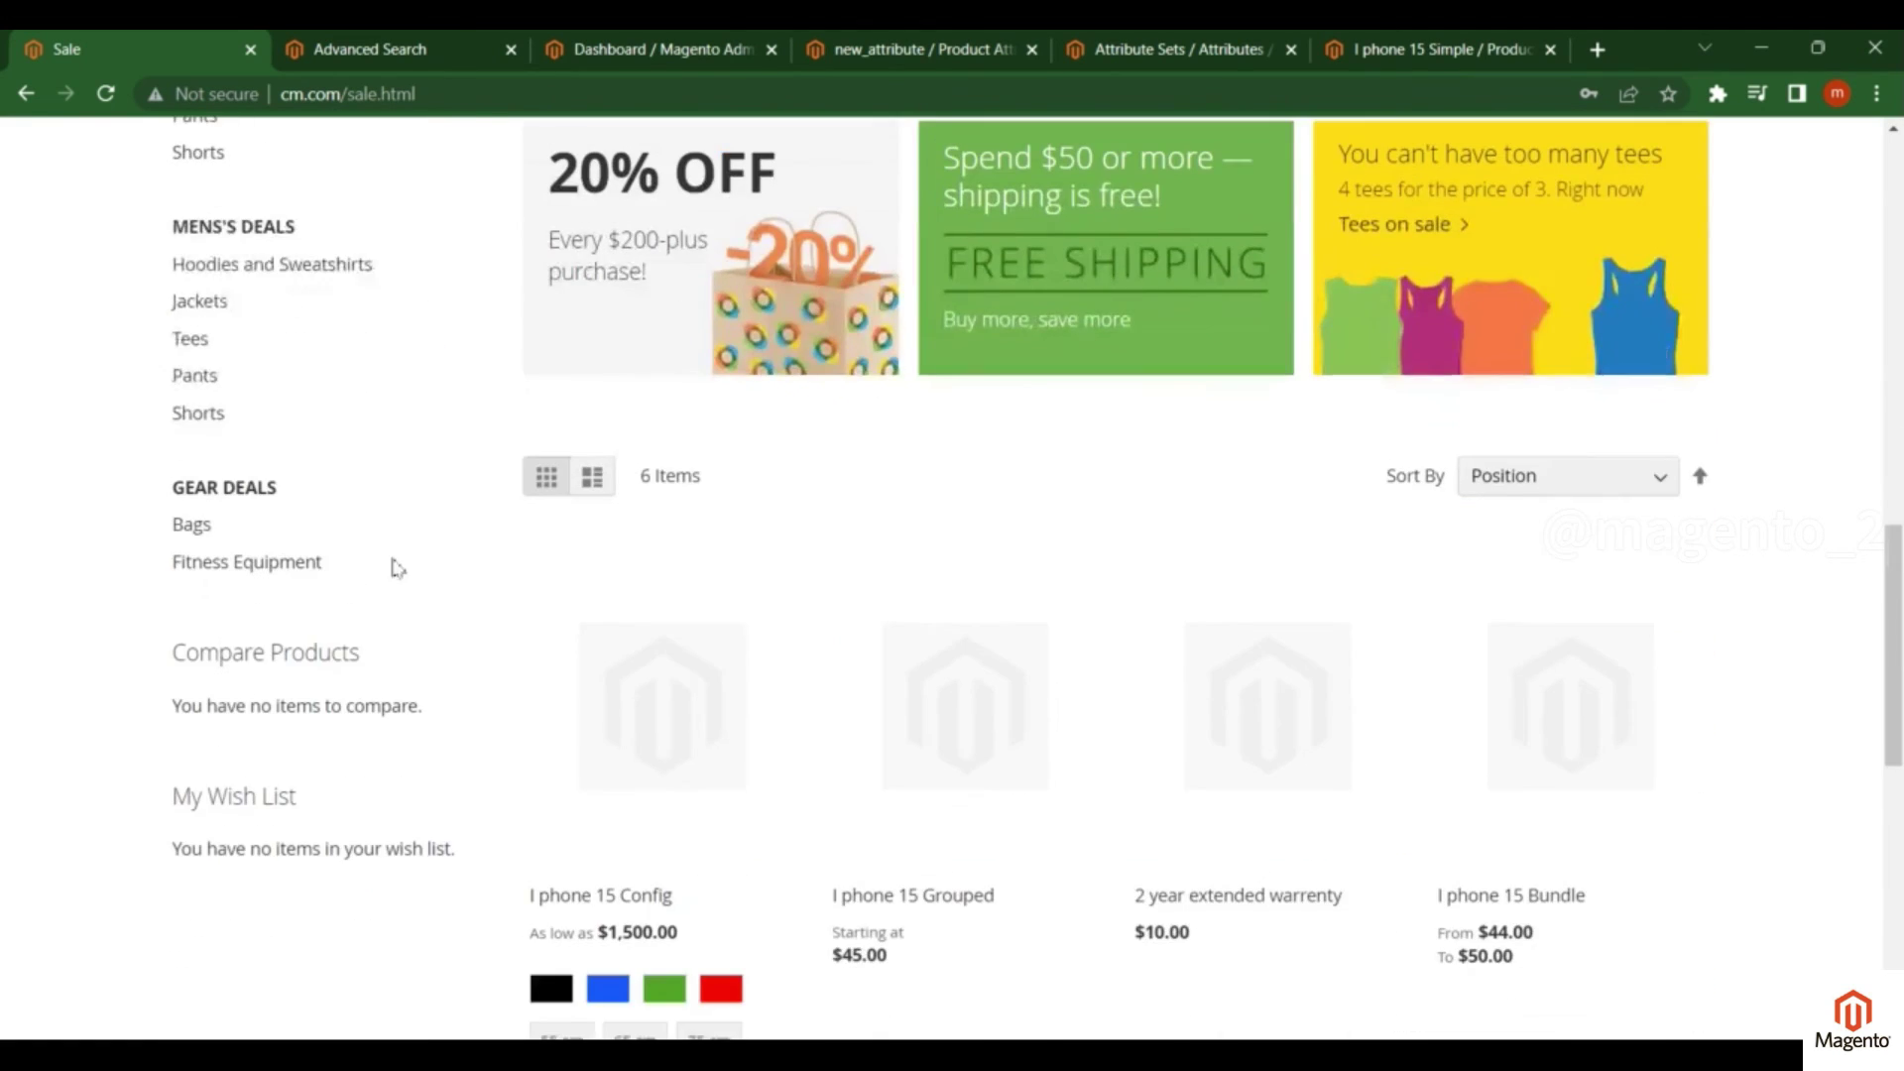
{"action": "mouse_move", "coordinate": [943, 951]}
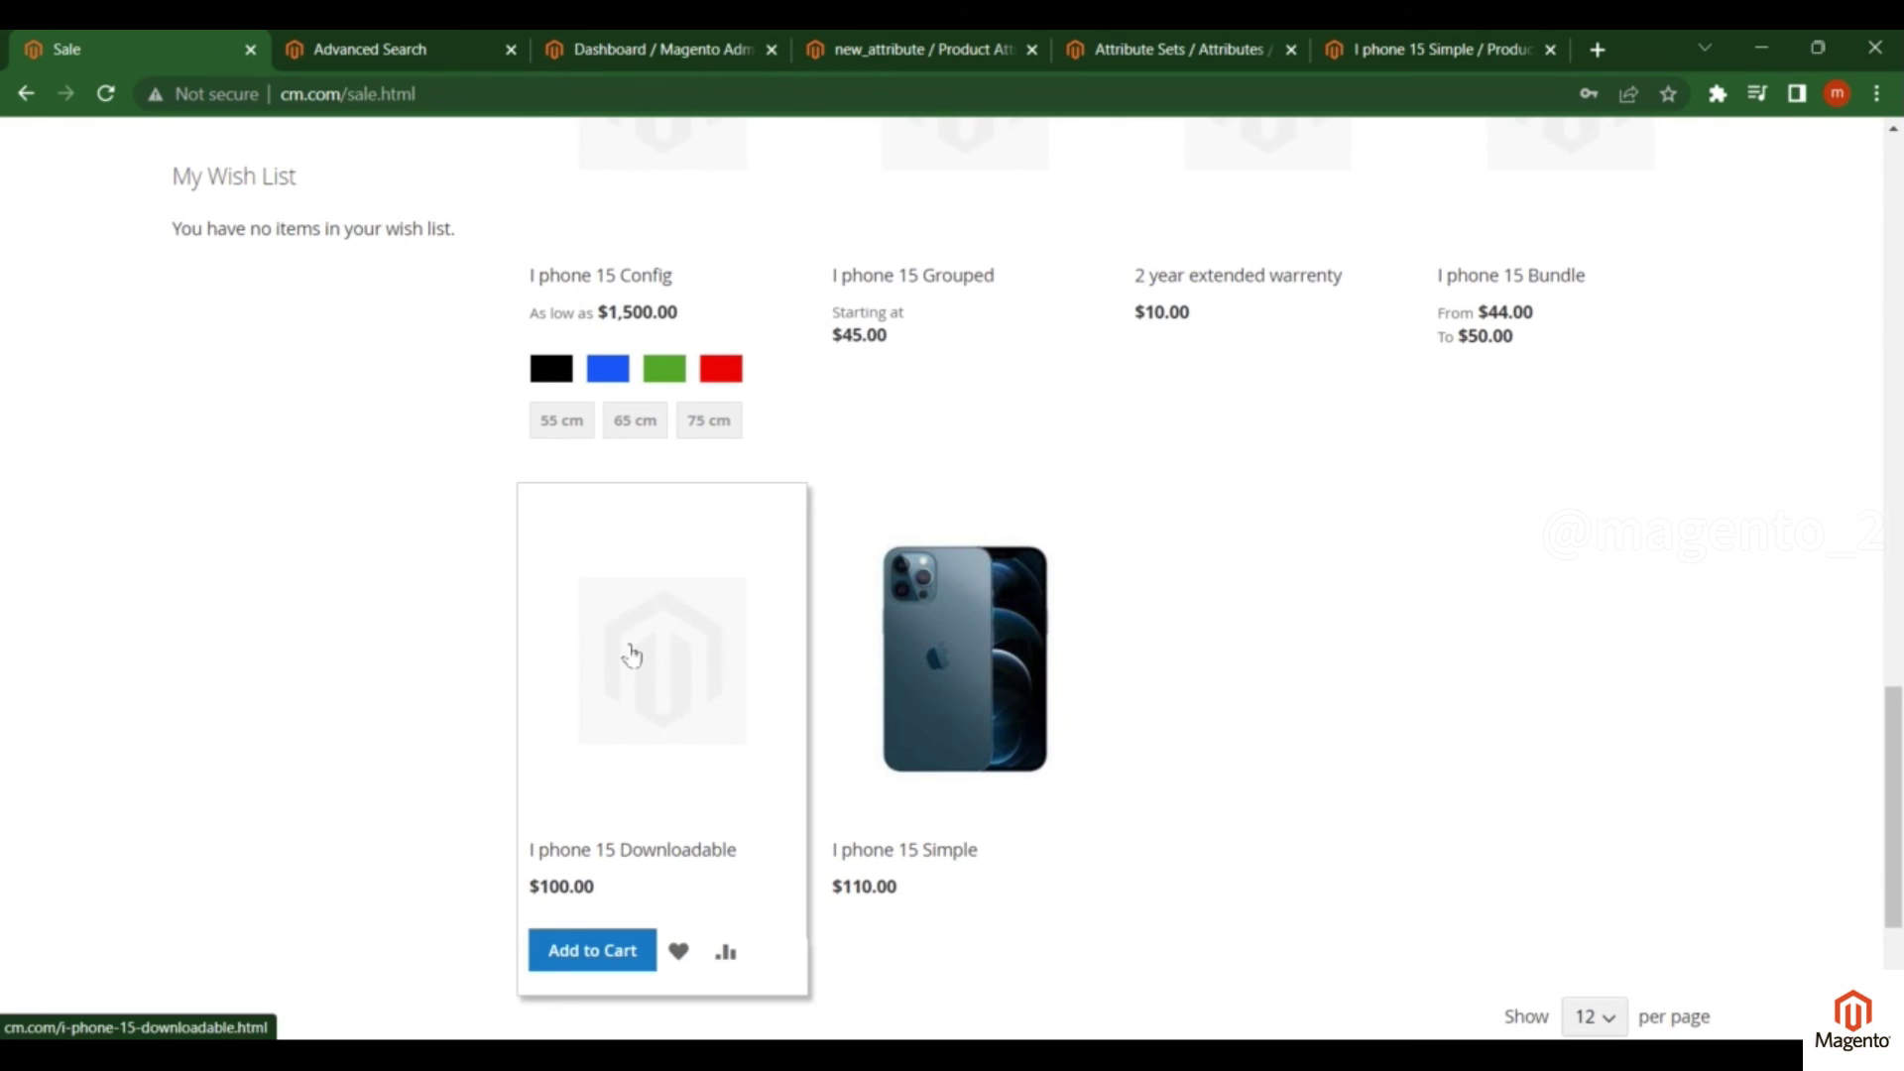
Step: Recheck the New attribute field and its options on the I phone 15 Simple edit page against the Sale page filter
{"action": "key", "text": "ctrl+9"}
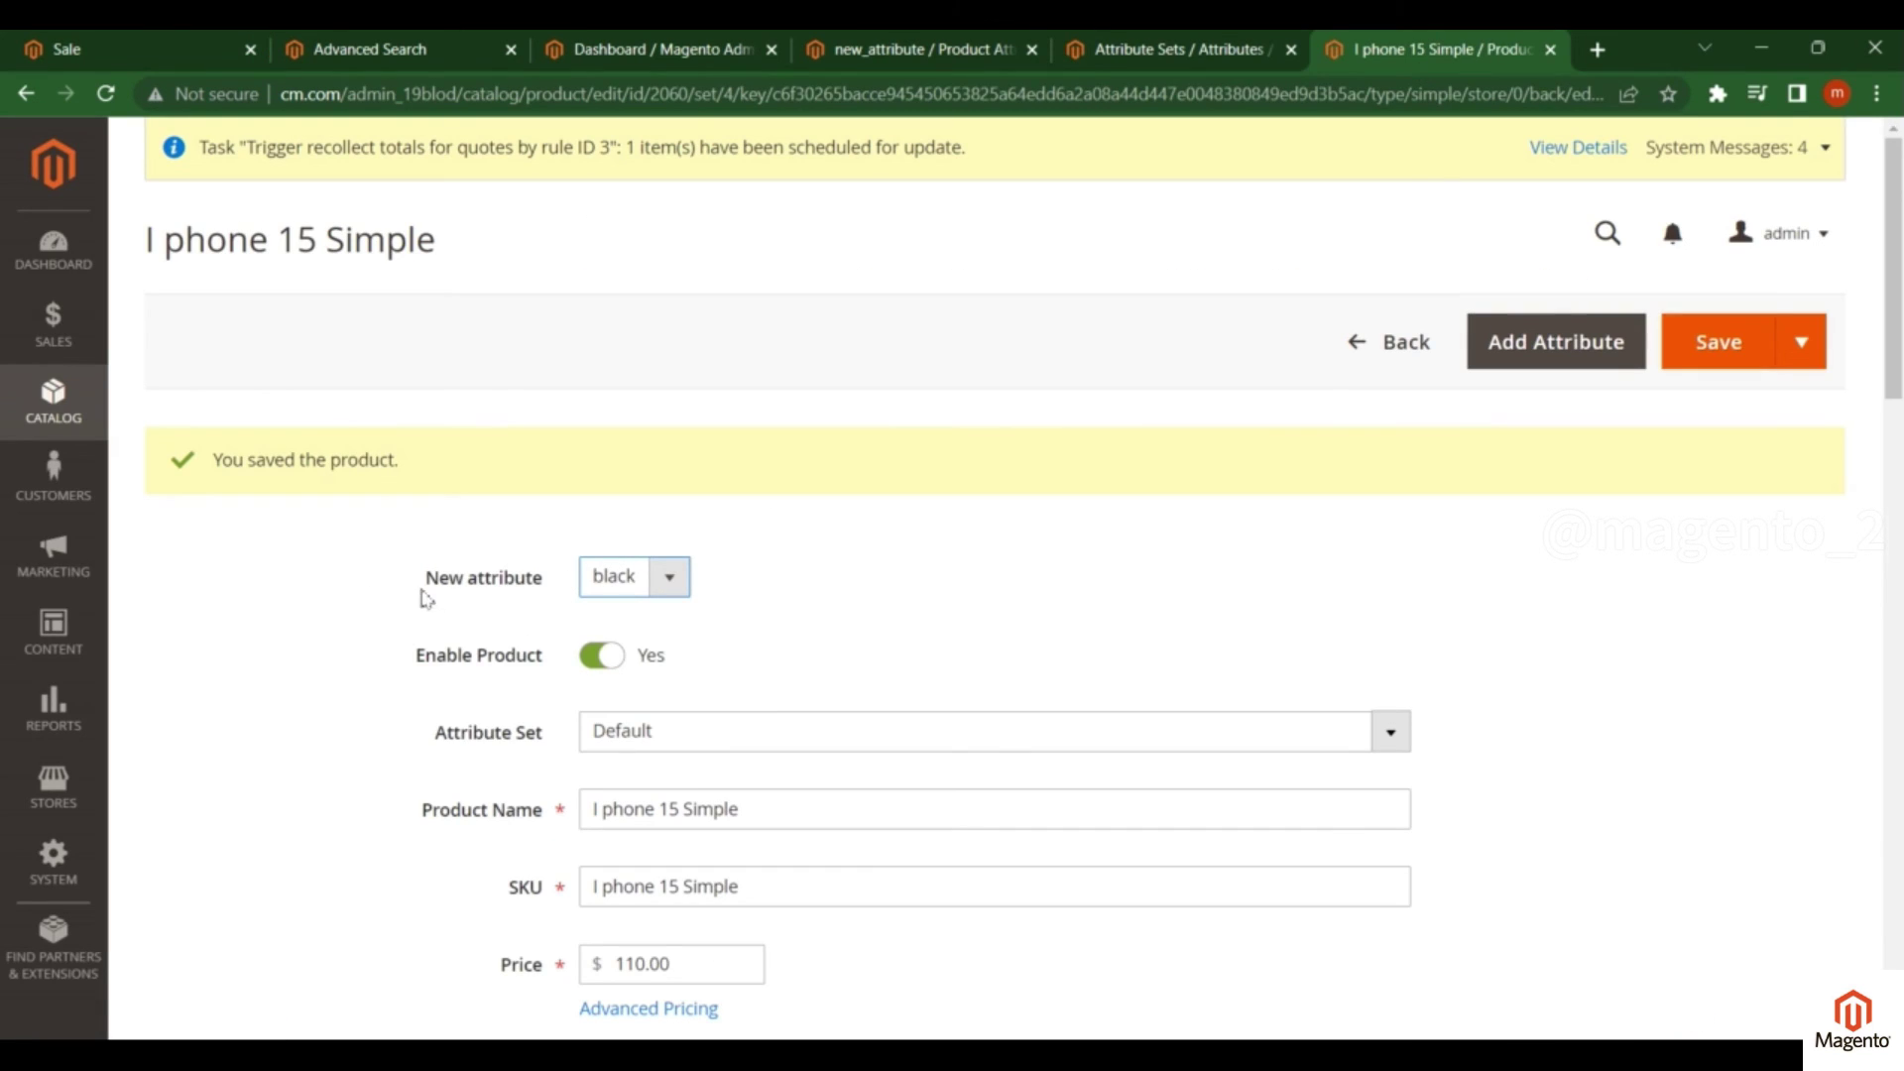
{"action": "left_click_drag", "start_coordinate": [421, 583], "coordinate": [533, 581]}
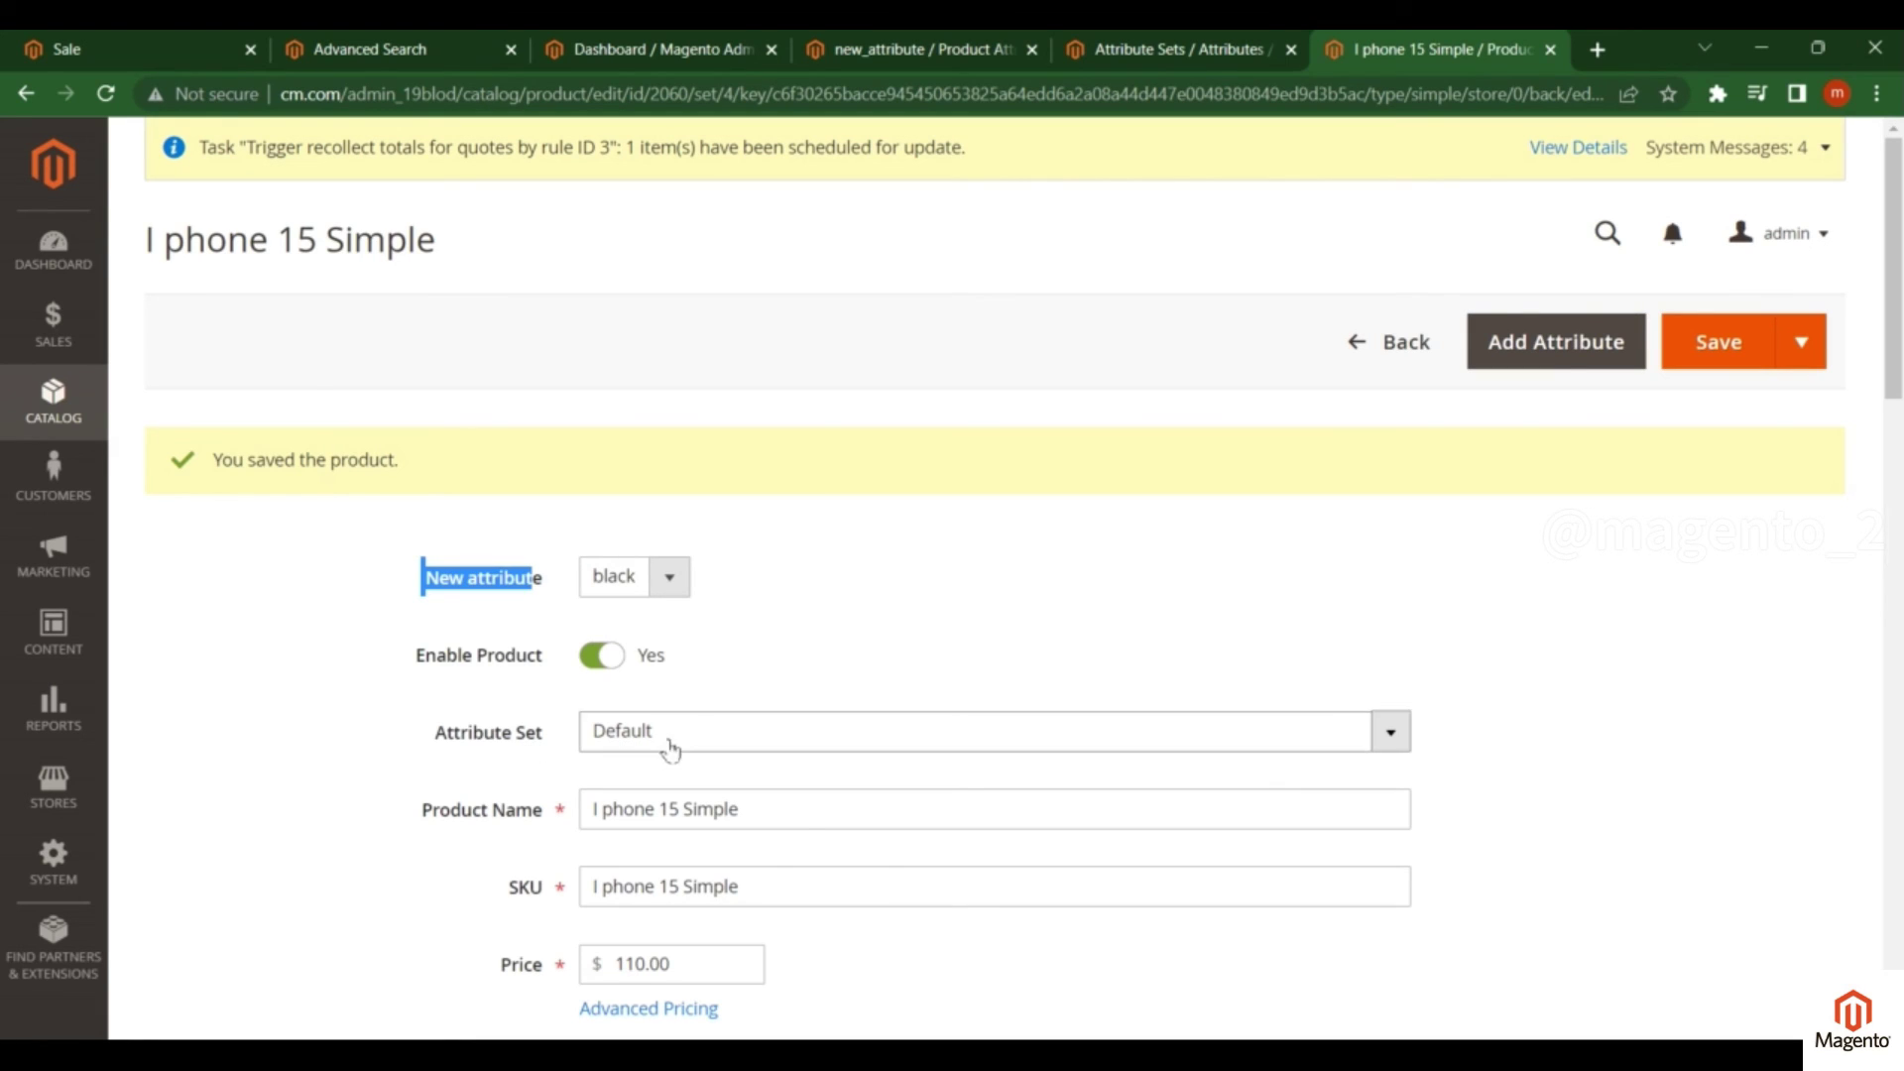
{"action": "left_click", "coordinate": [521, 695]}
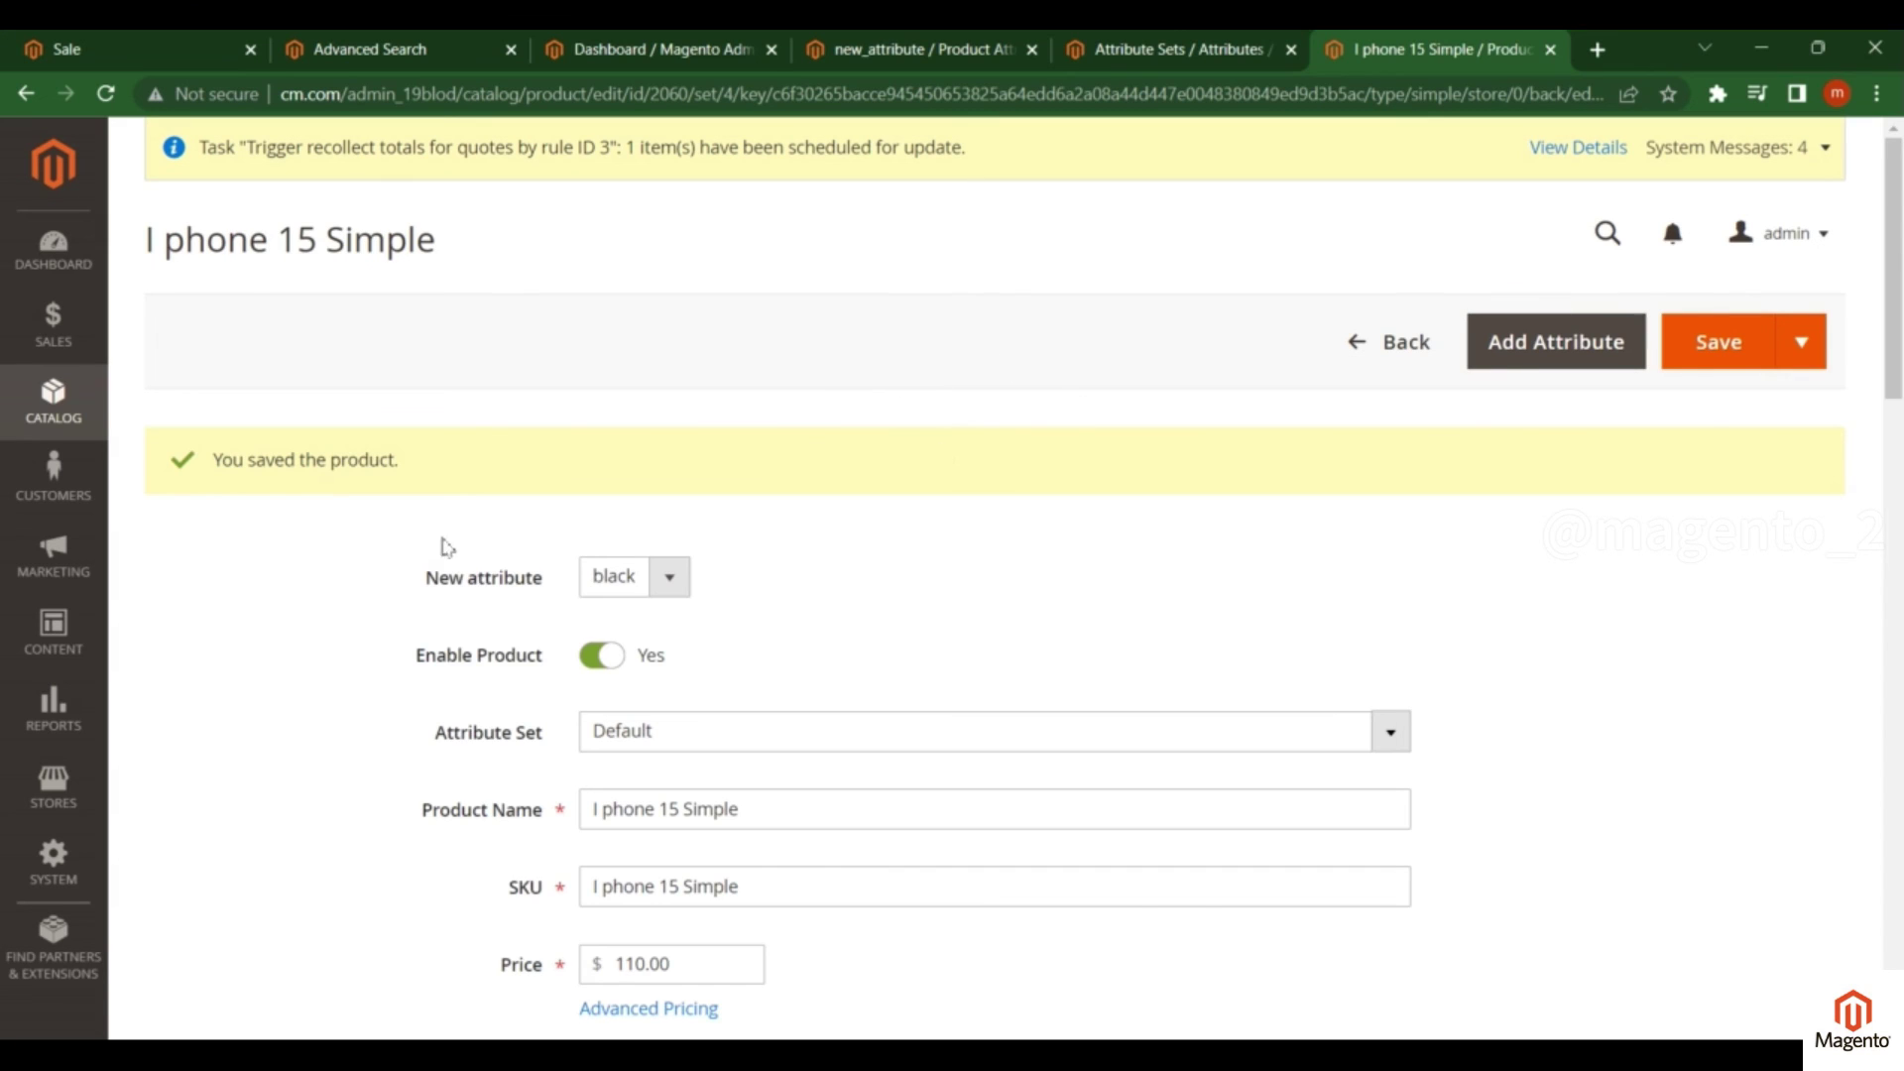
{"action": "left_click_drag", "start_coordinate": [415, 585], "coordinate": [550, 585]}
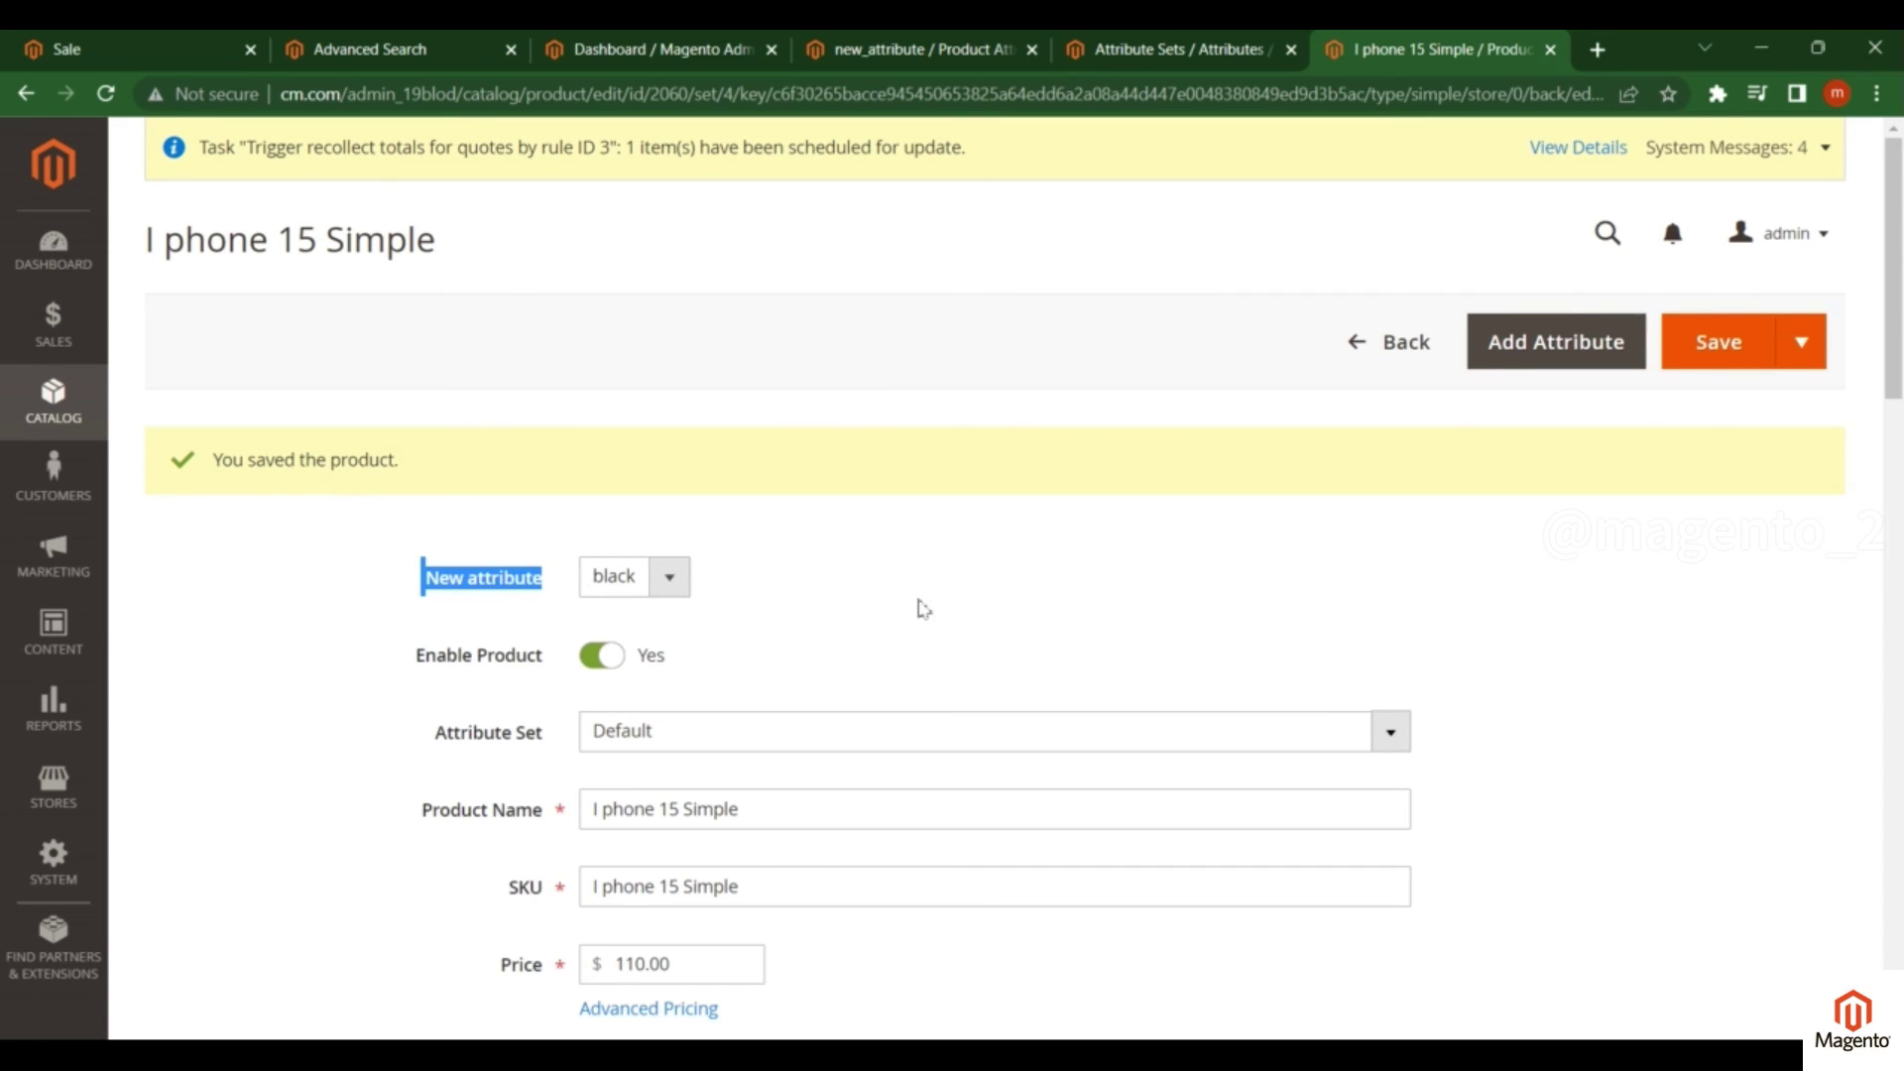
{"action": "left_click", "coordinate": [723, 605]}
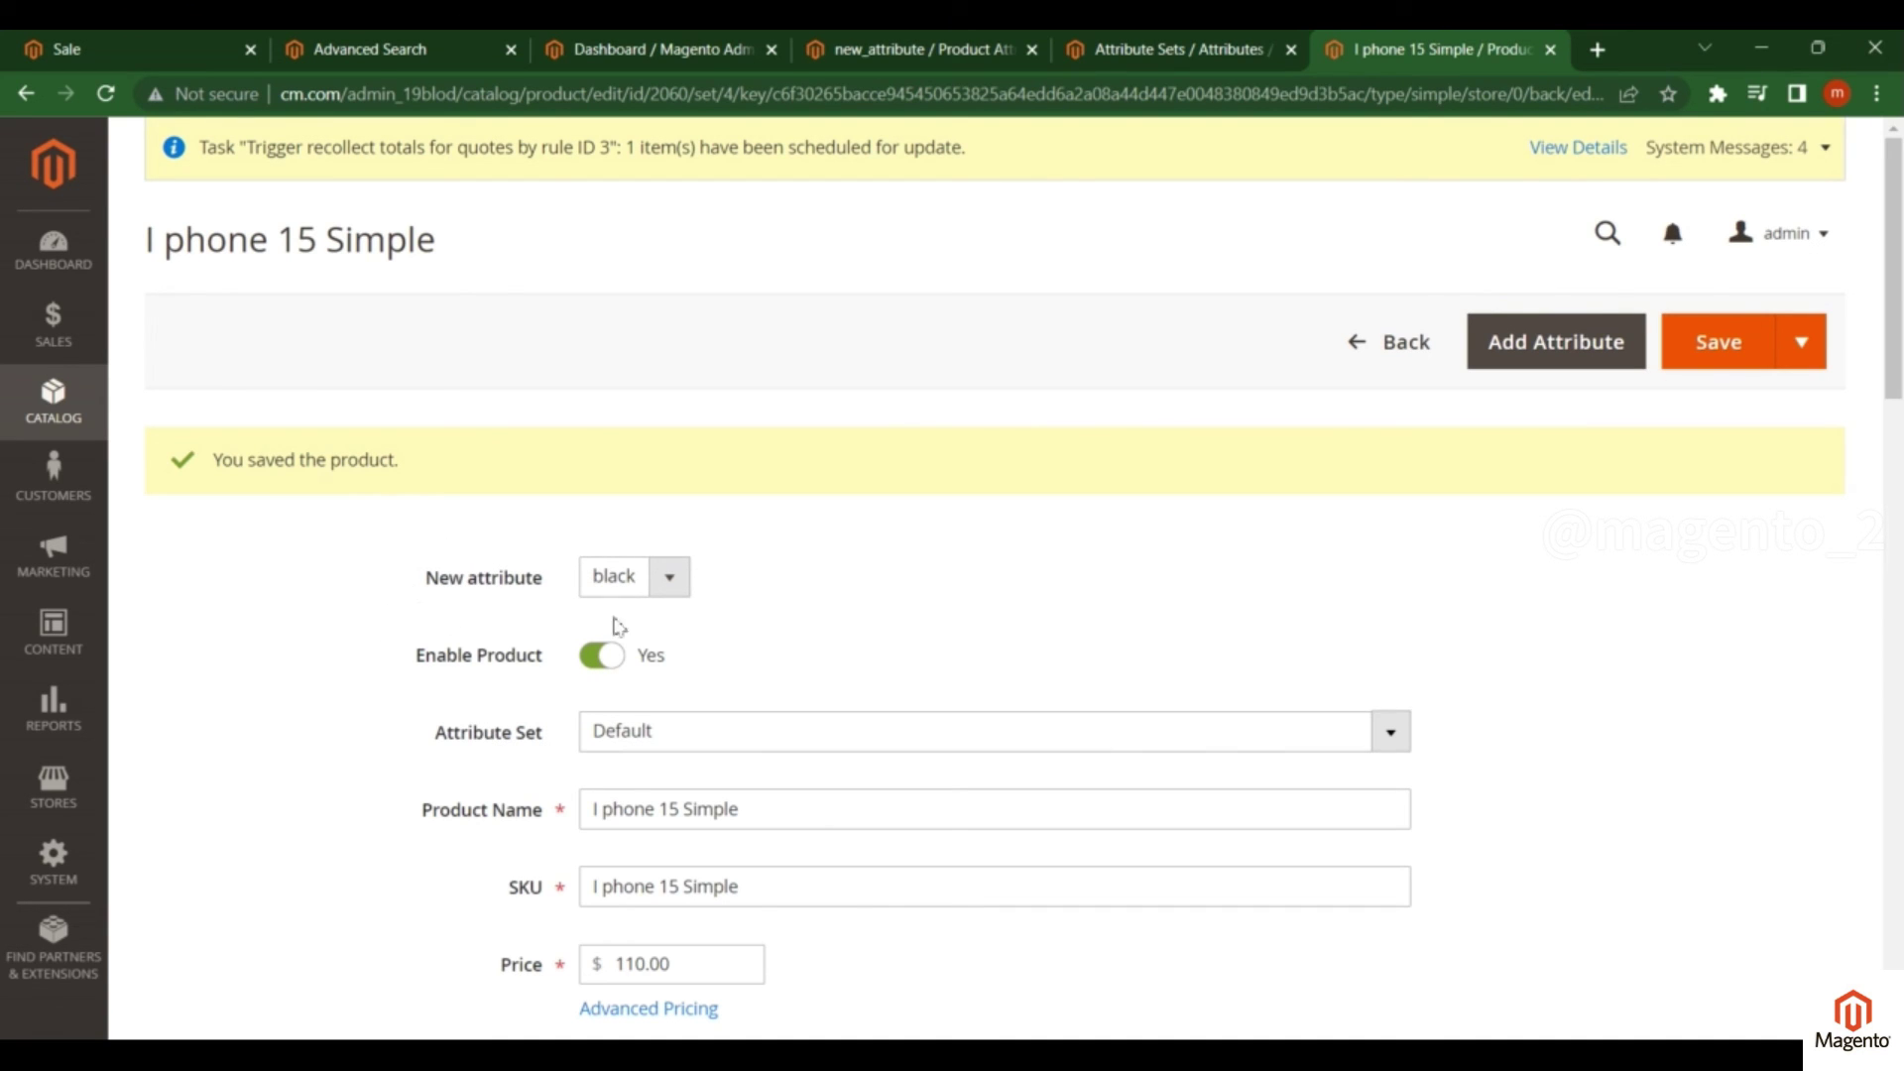
{"action": "key", "text": "ctrl+1"}
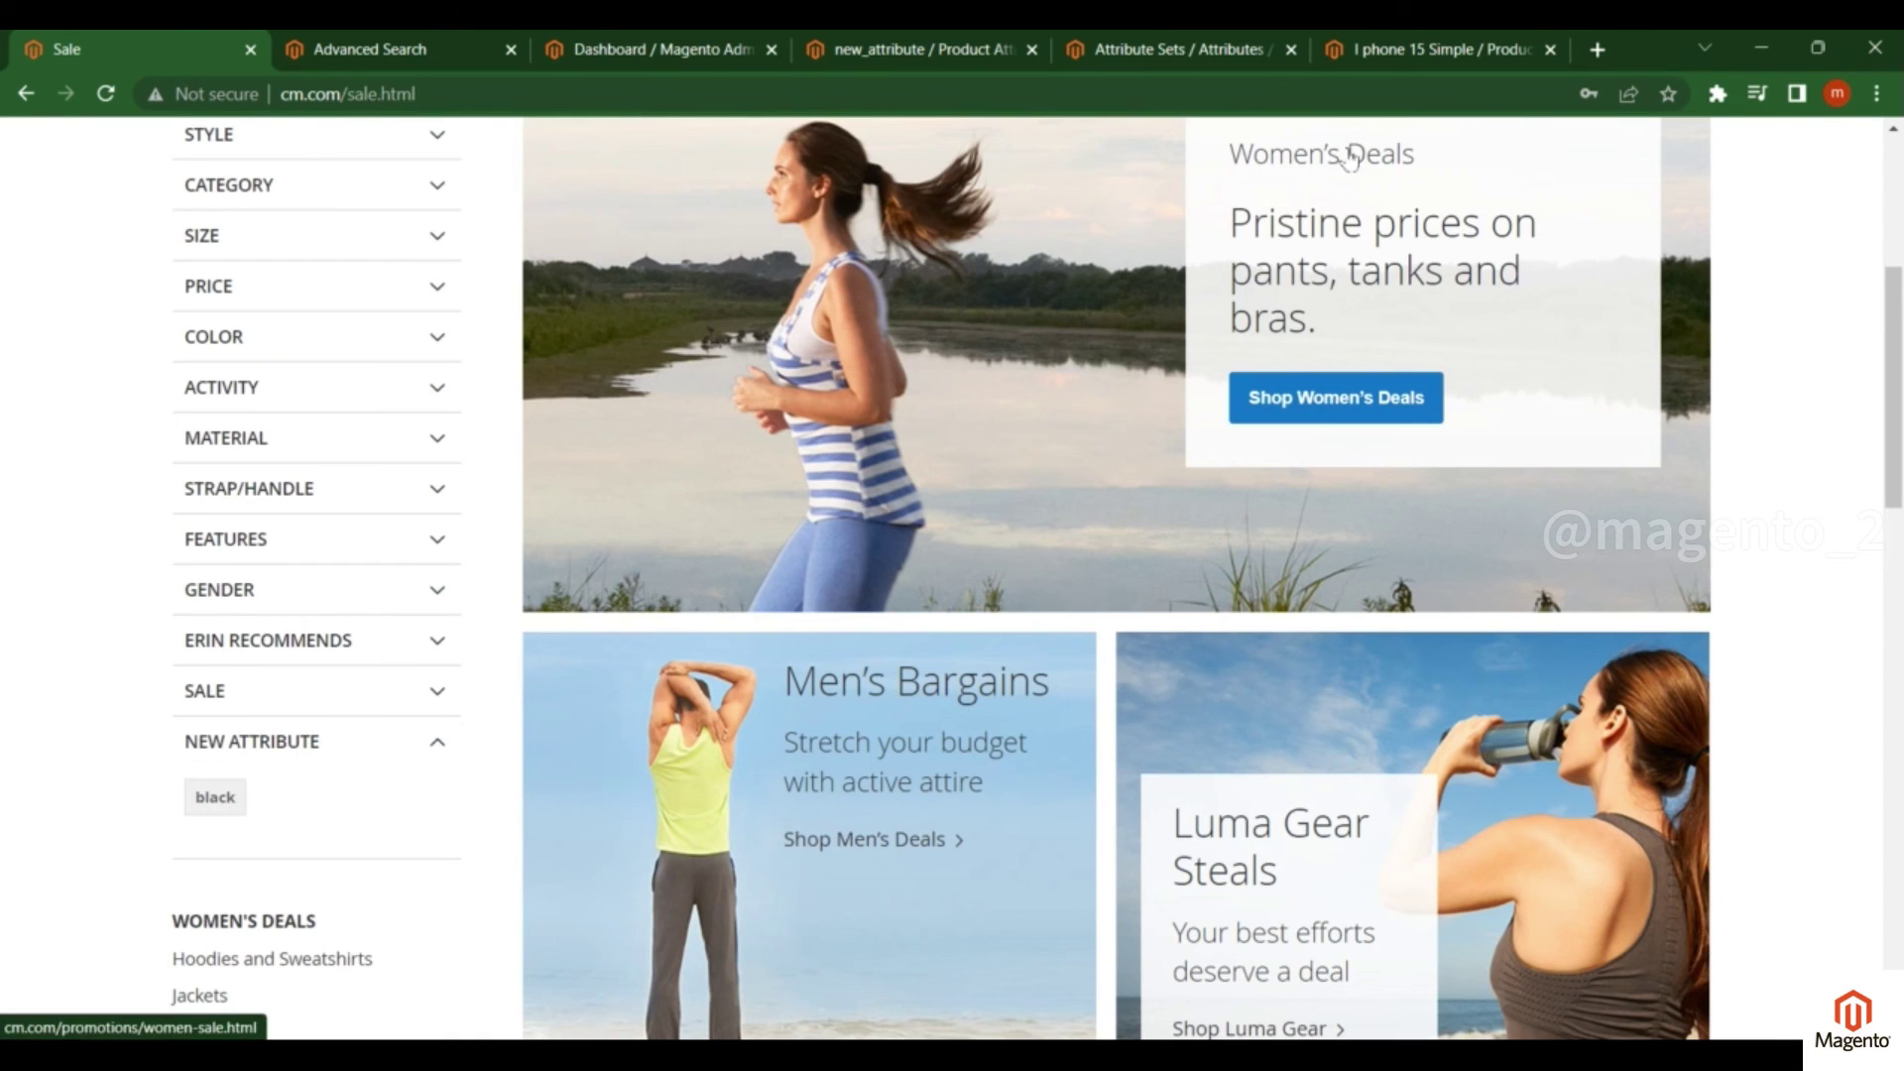
{"action": "left_click", "coordinate": [1429, 50]}
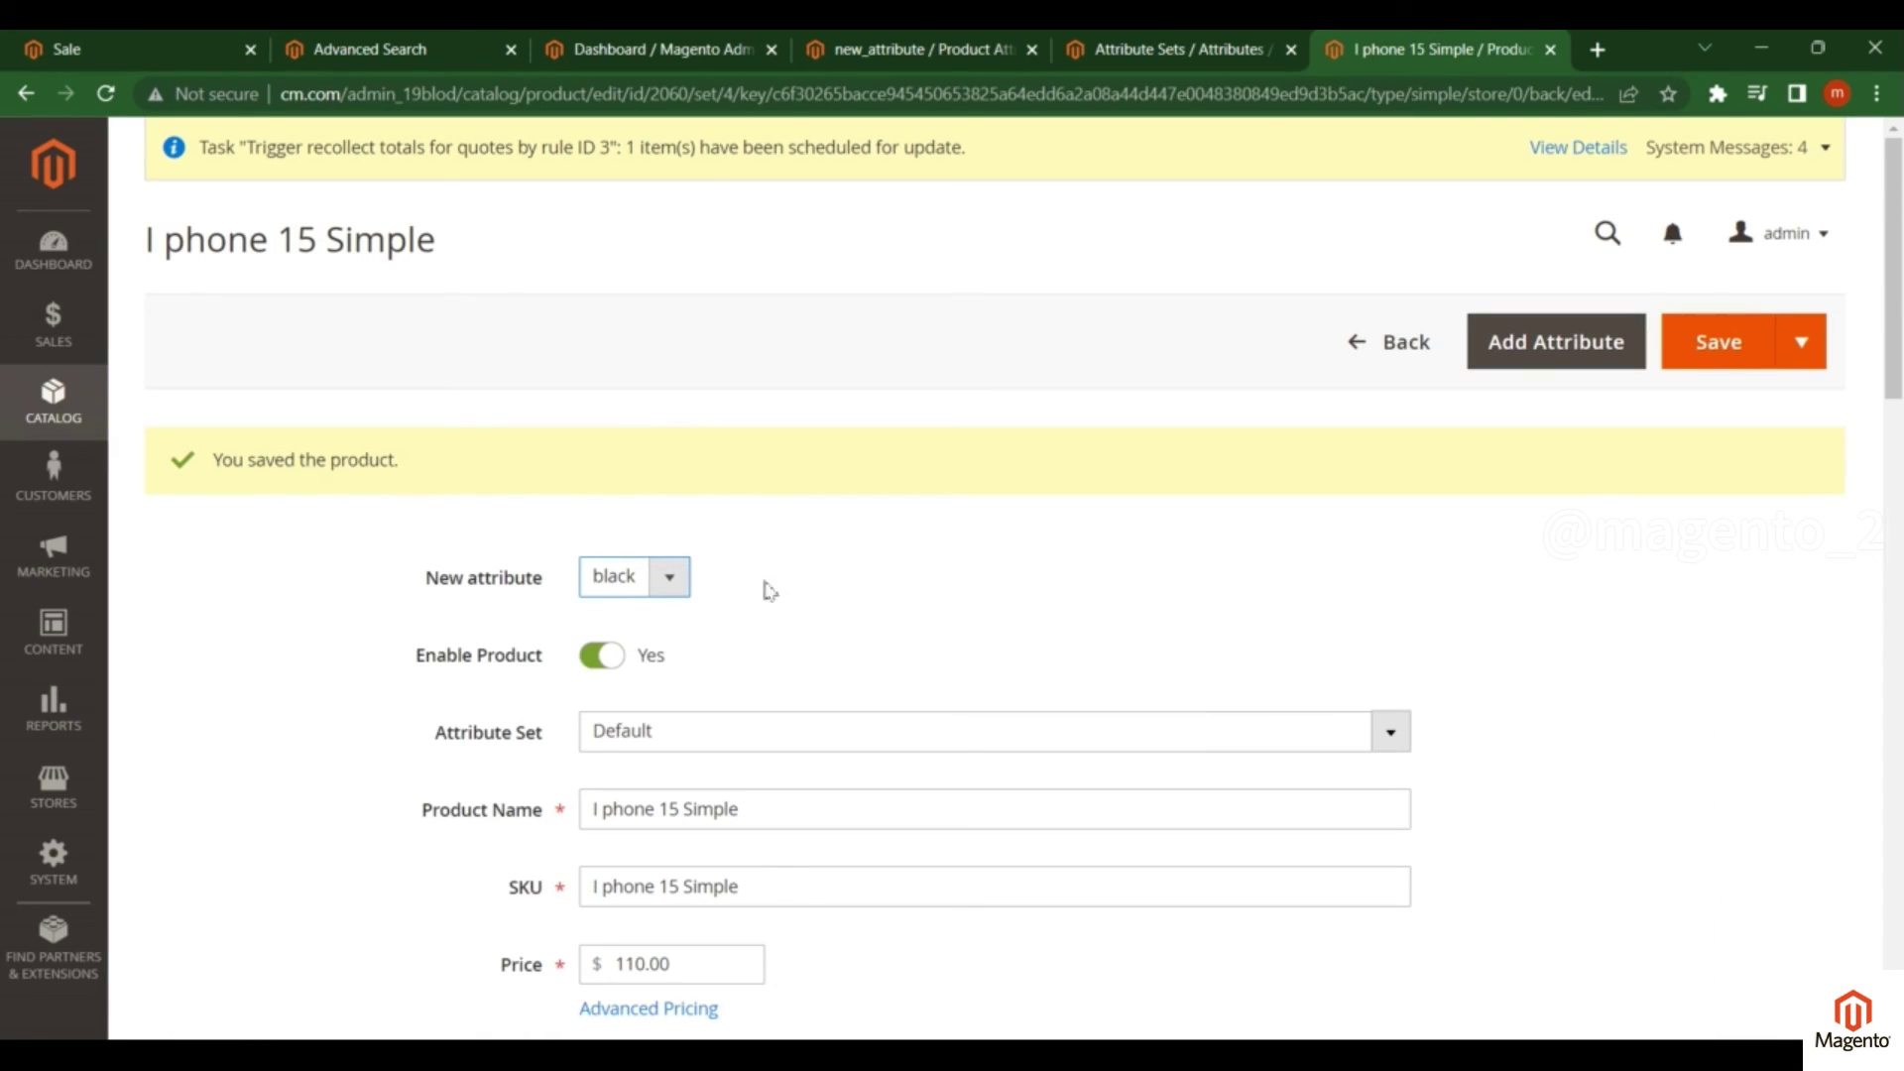
{"action": "left_click", "coordinate": [670, 577]}
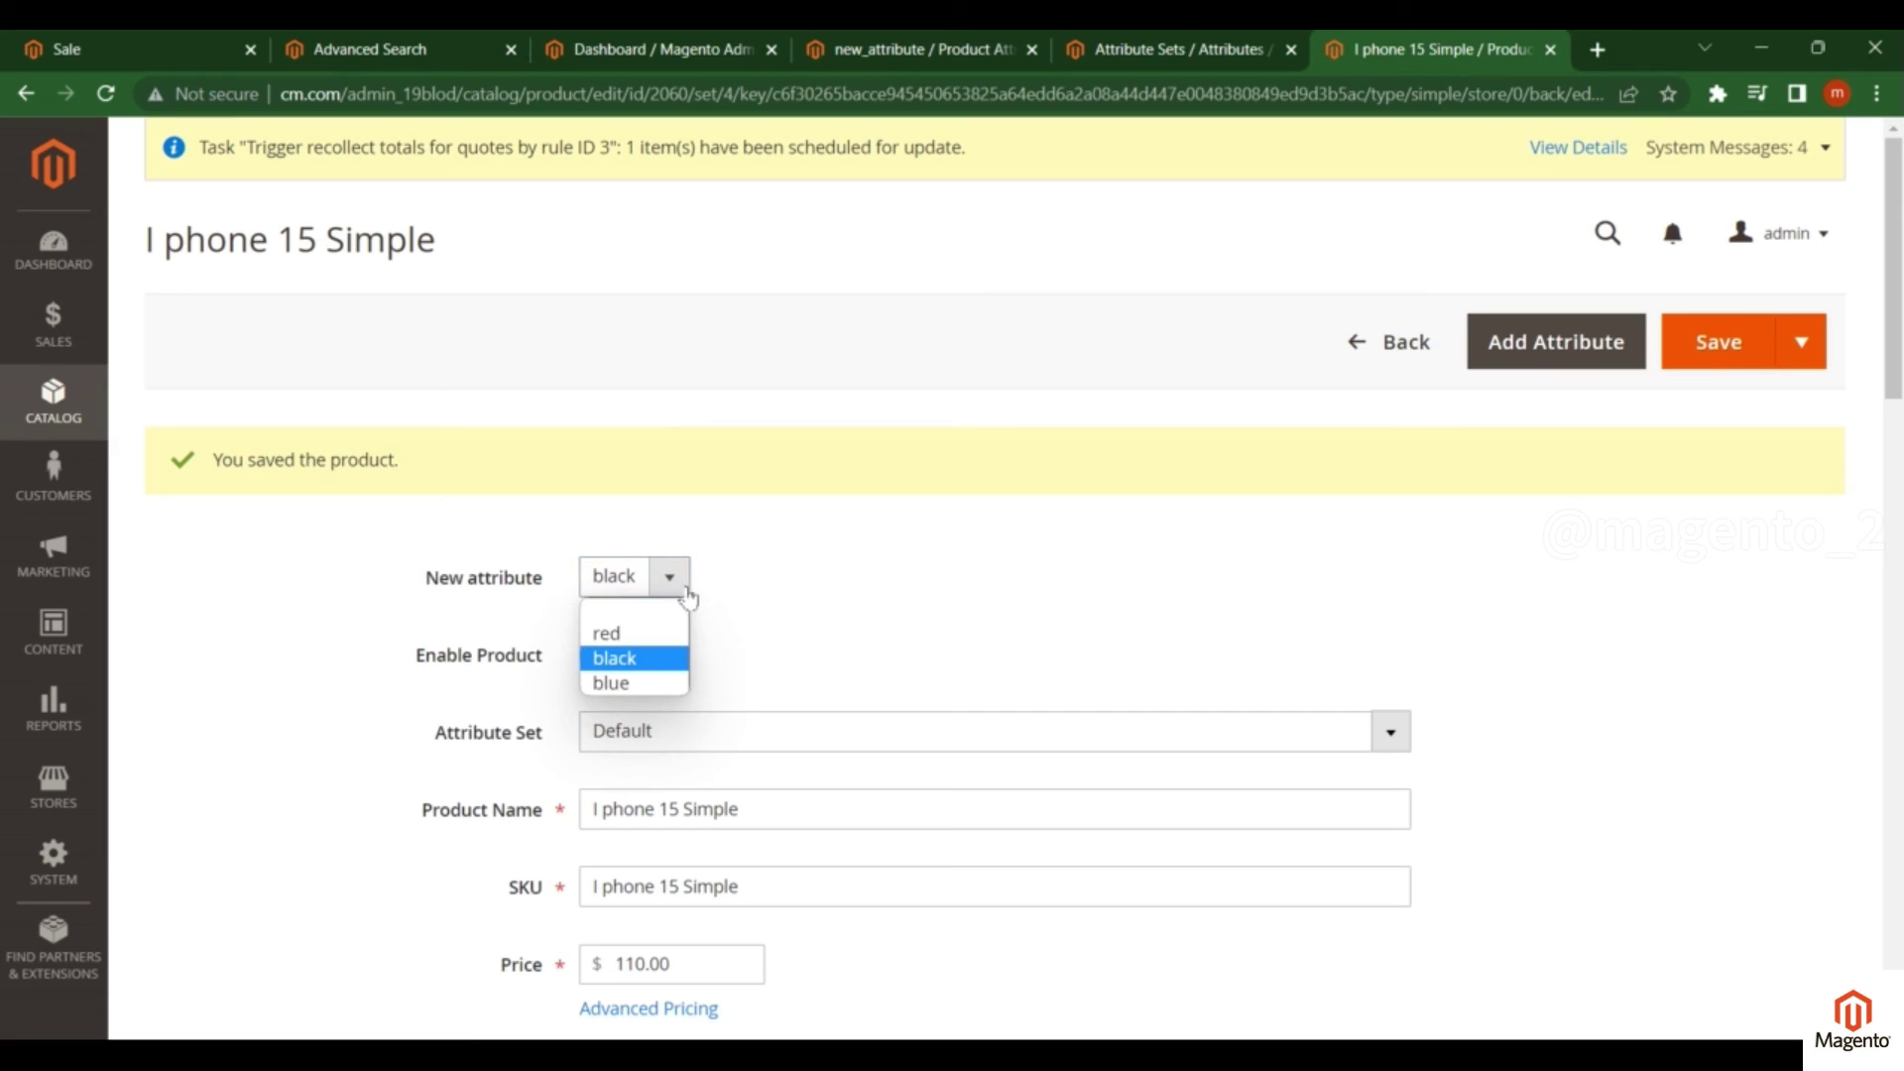
{"action": "left_click", "coordinate": [669, 577]}
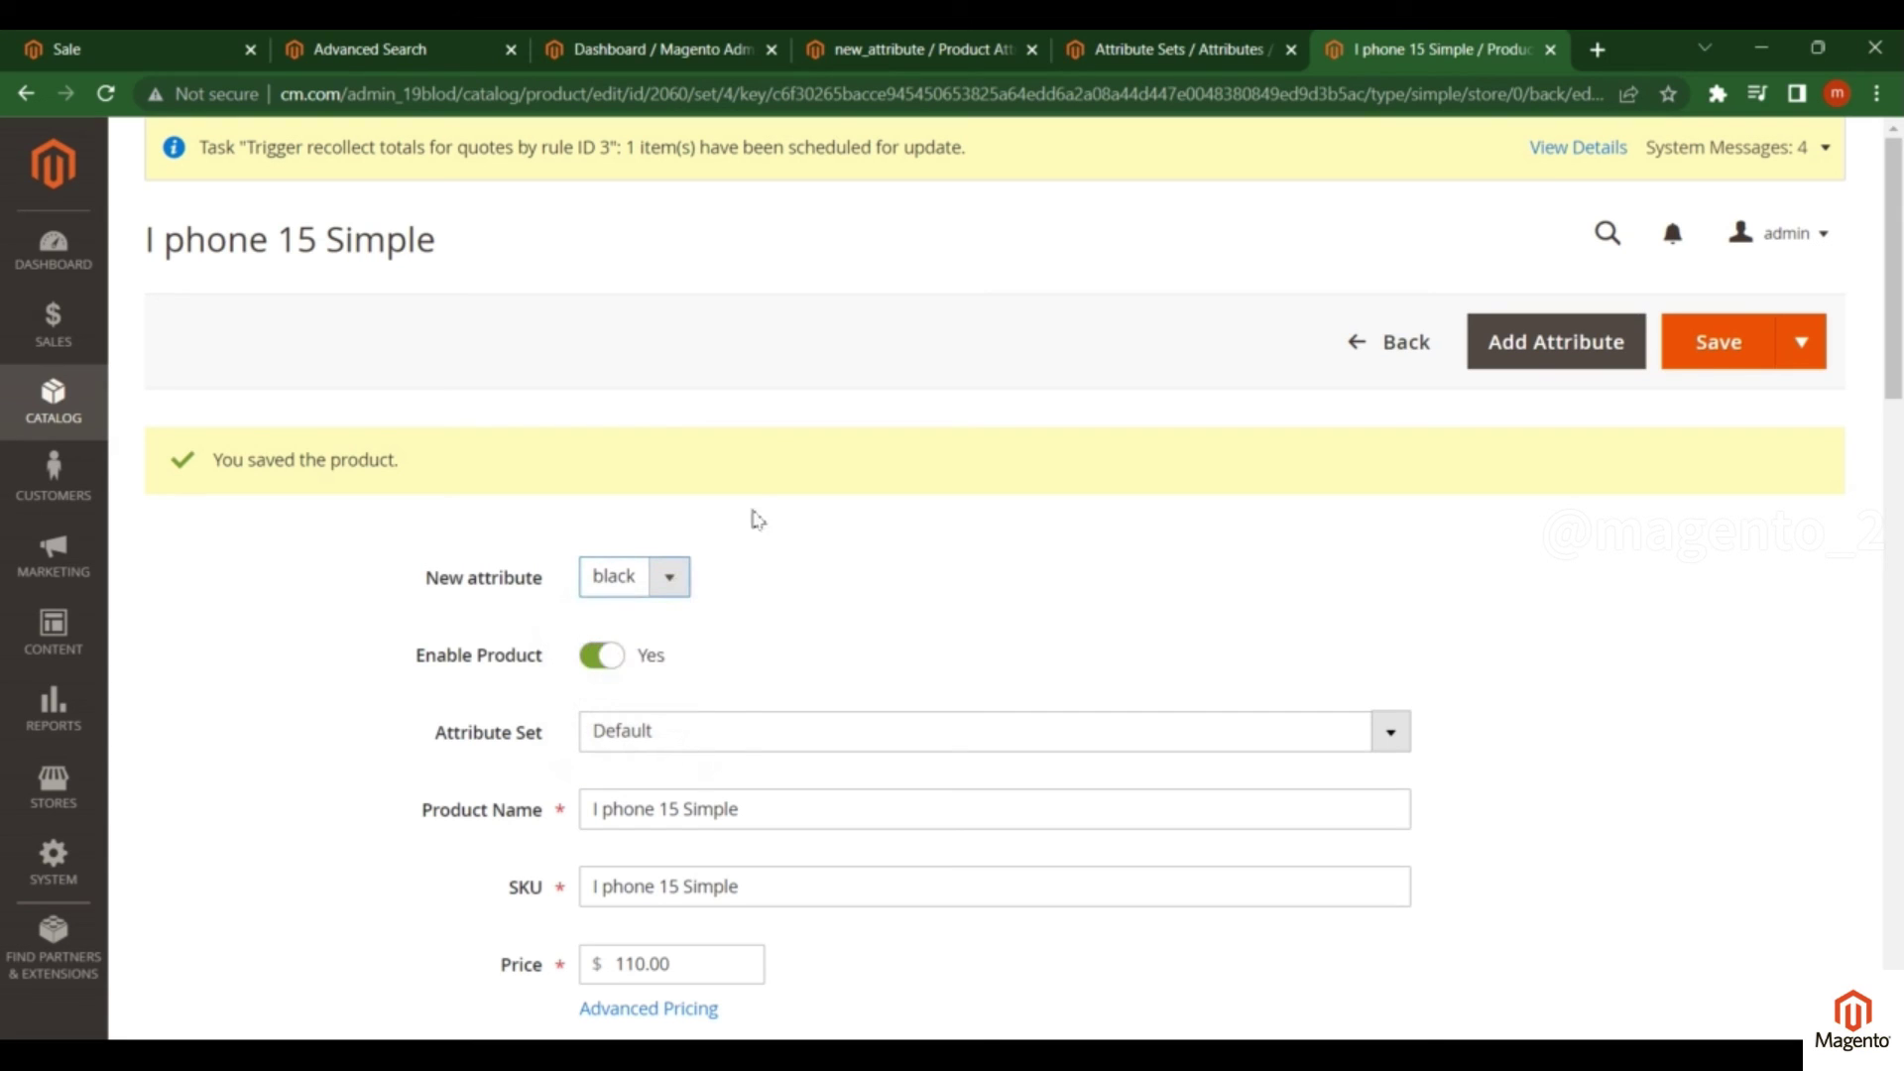
Step: Filter the storefront Sale page by New Attribute black and view the matching products
{"action": "left_click", "coordinate": [201, 46]}
{"action": "scroll", "coordinate": [576, 815], "scroll_direction": "down", "scroll_amount": 7}
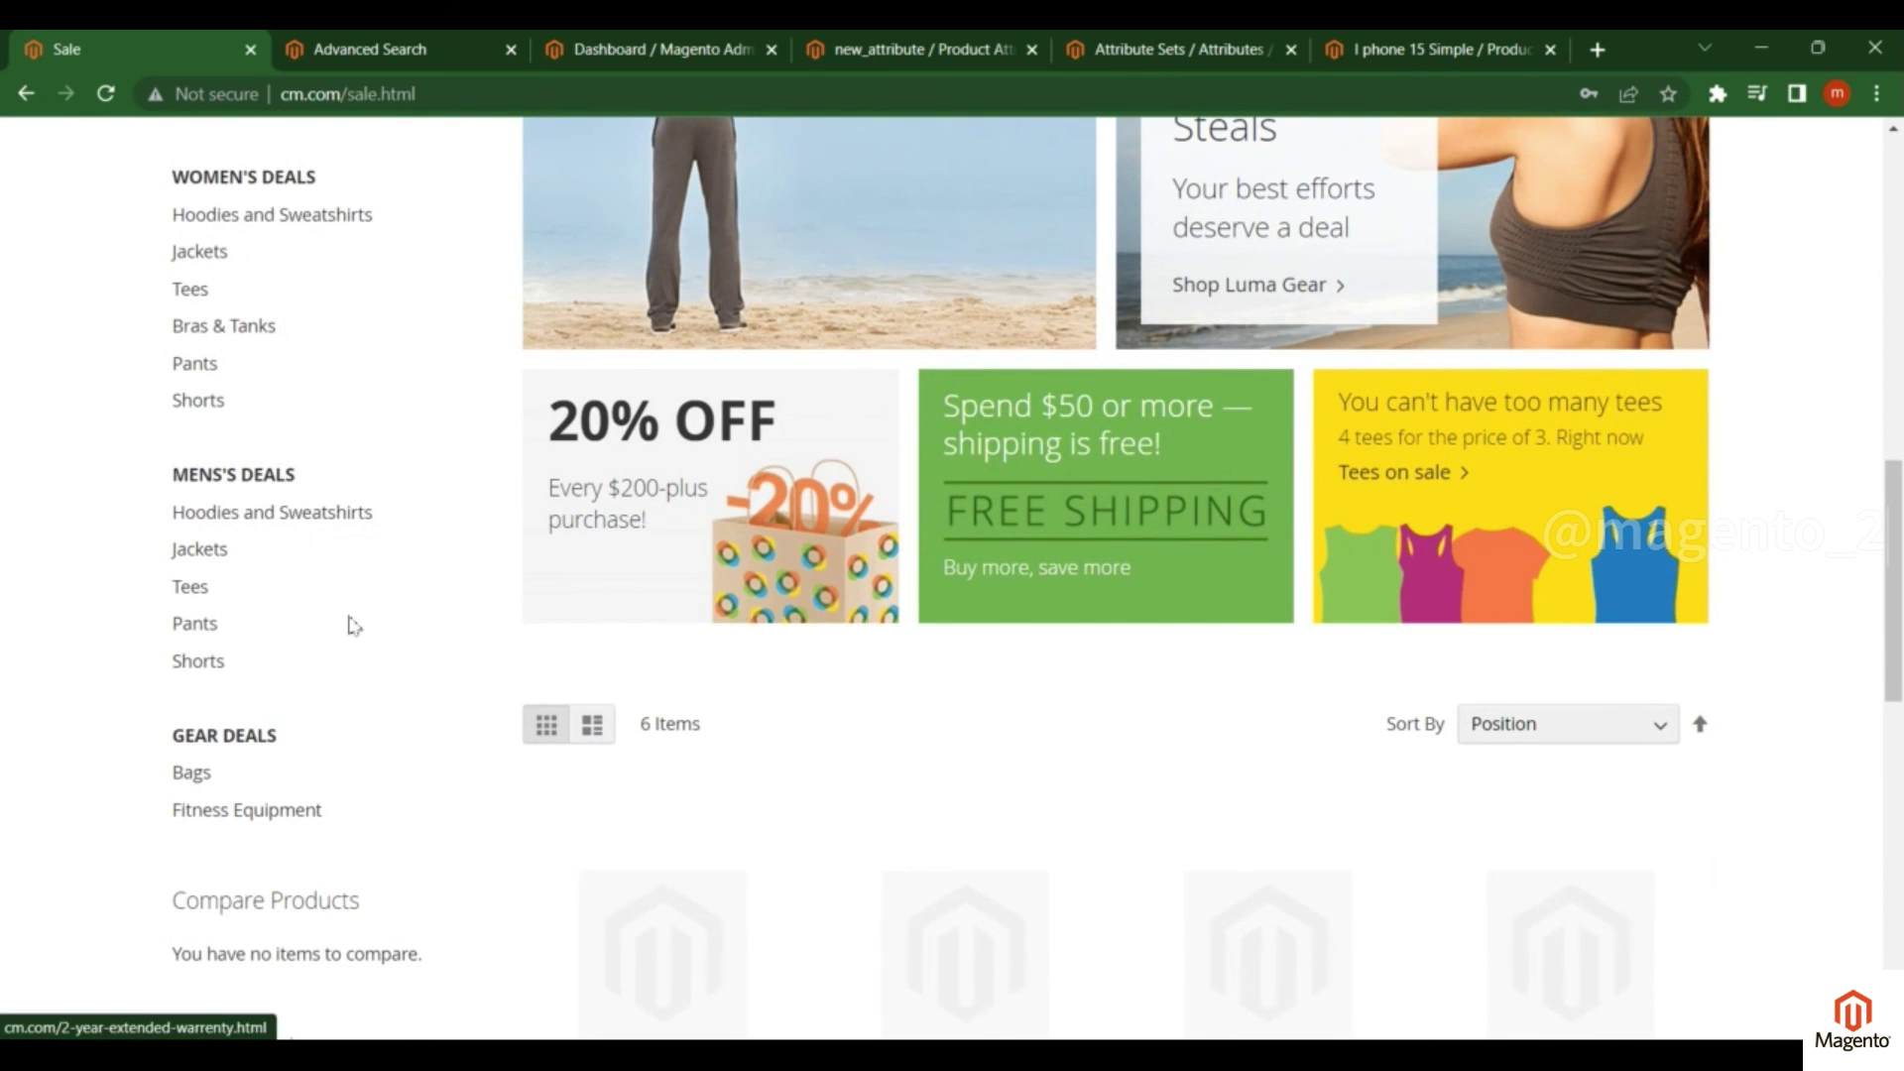
{"action": "scroll", "coordinate": [354, 625], "scroll_direction": "up", "scroll_amount": 4}
{"action": "scroll", "coordinate": [356, 608], "scroll_direction": "up", "scroll_amount": 4}
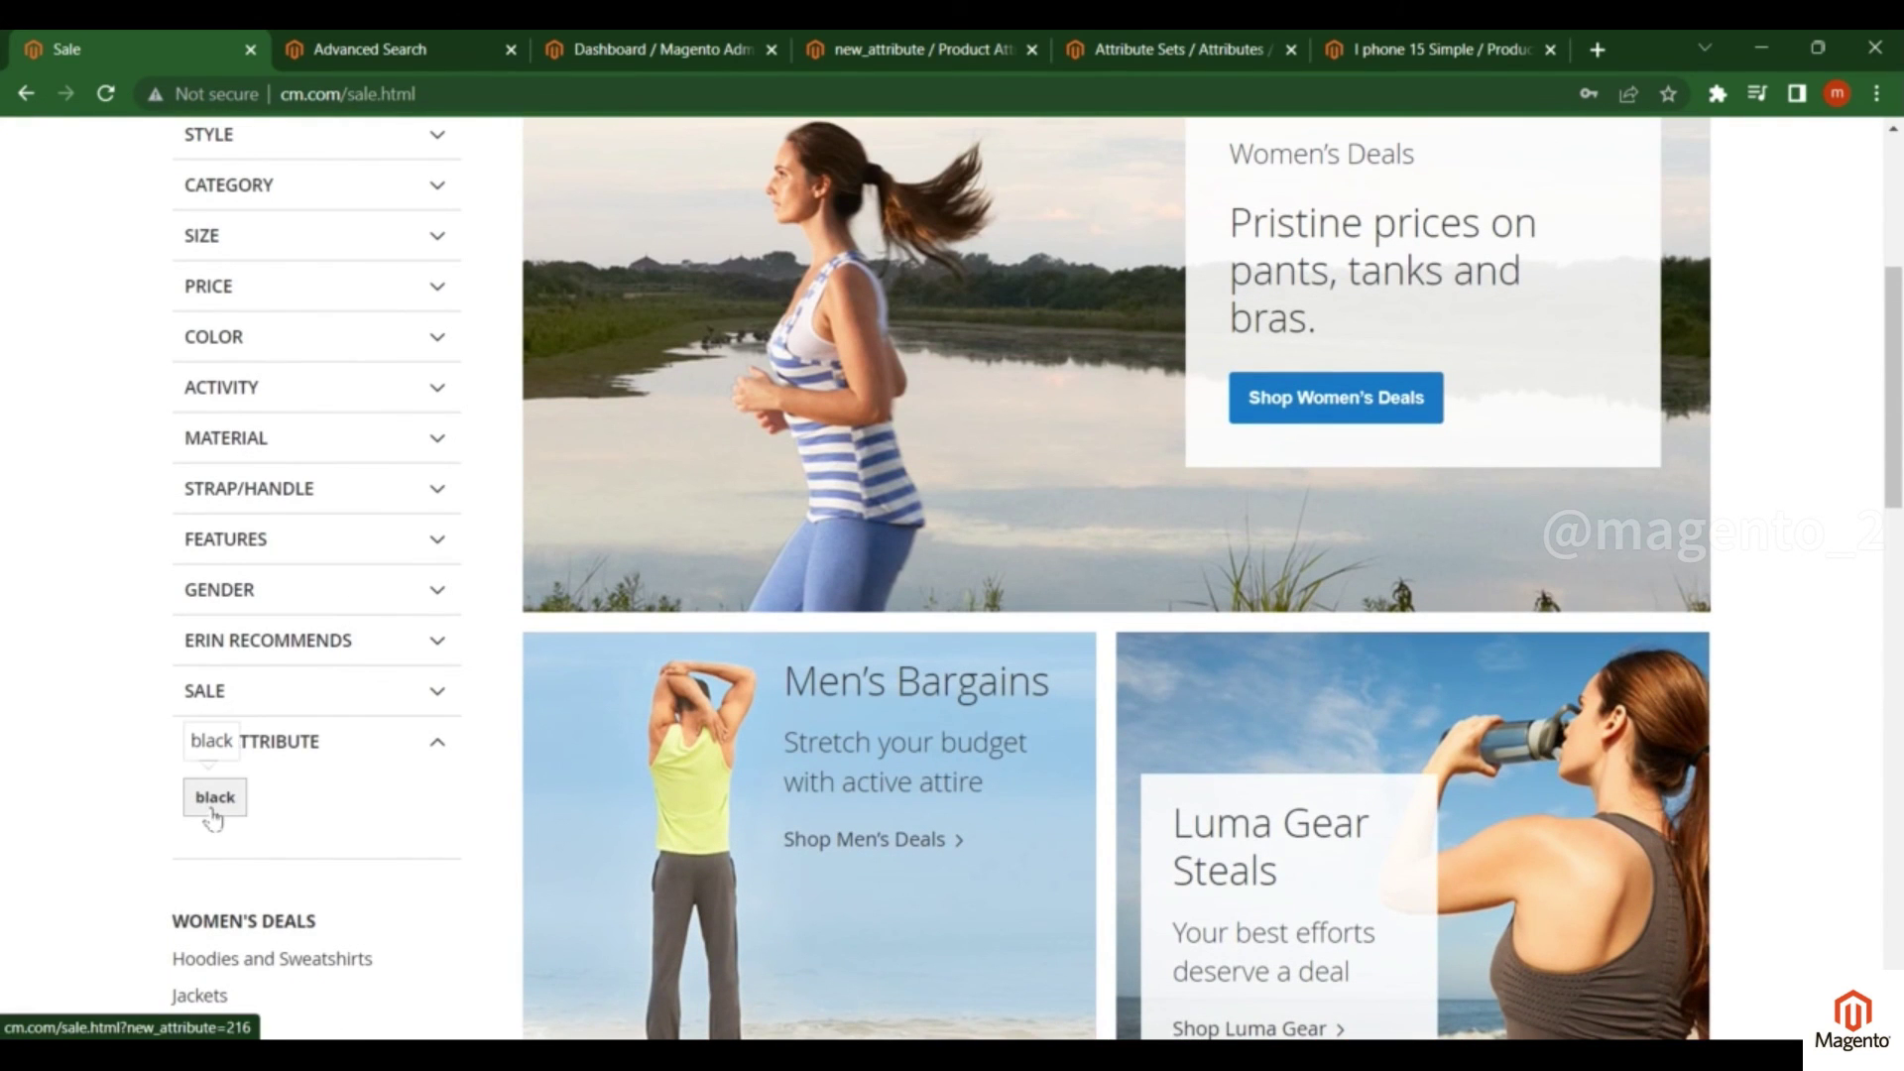
{"action": "left_click", "coordinate": [214, 798]}
{"action": "scroll", "coordinate": [212, 811], "scroll_direction": "down", "scroll_amount": 10}
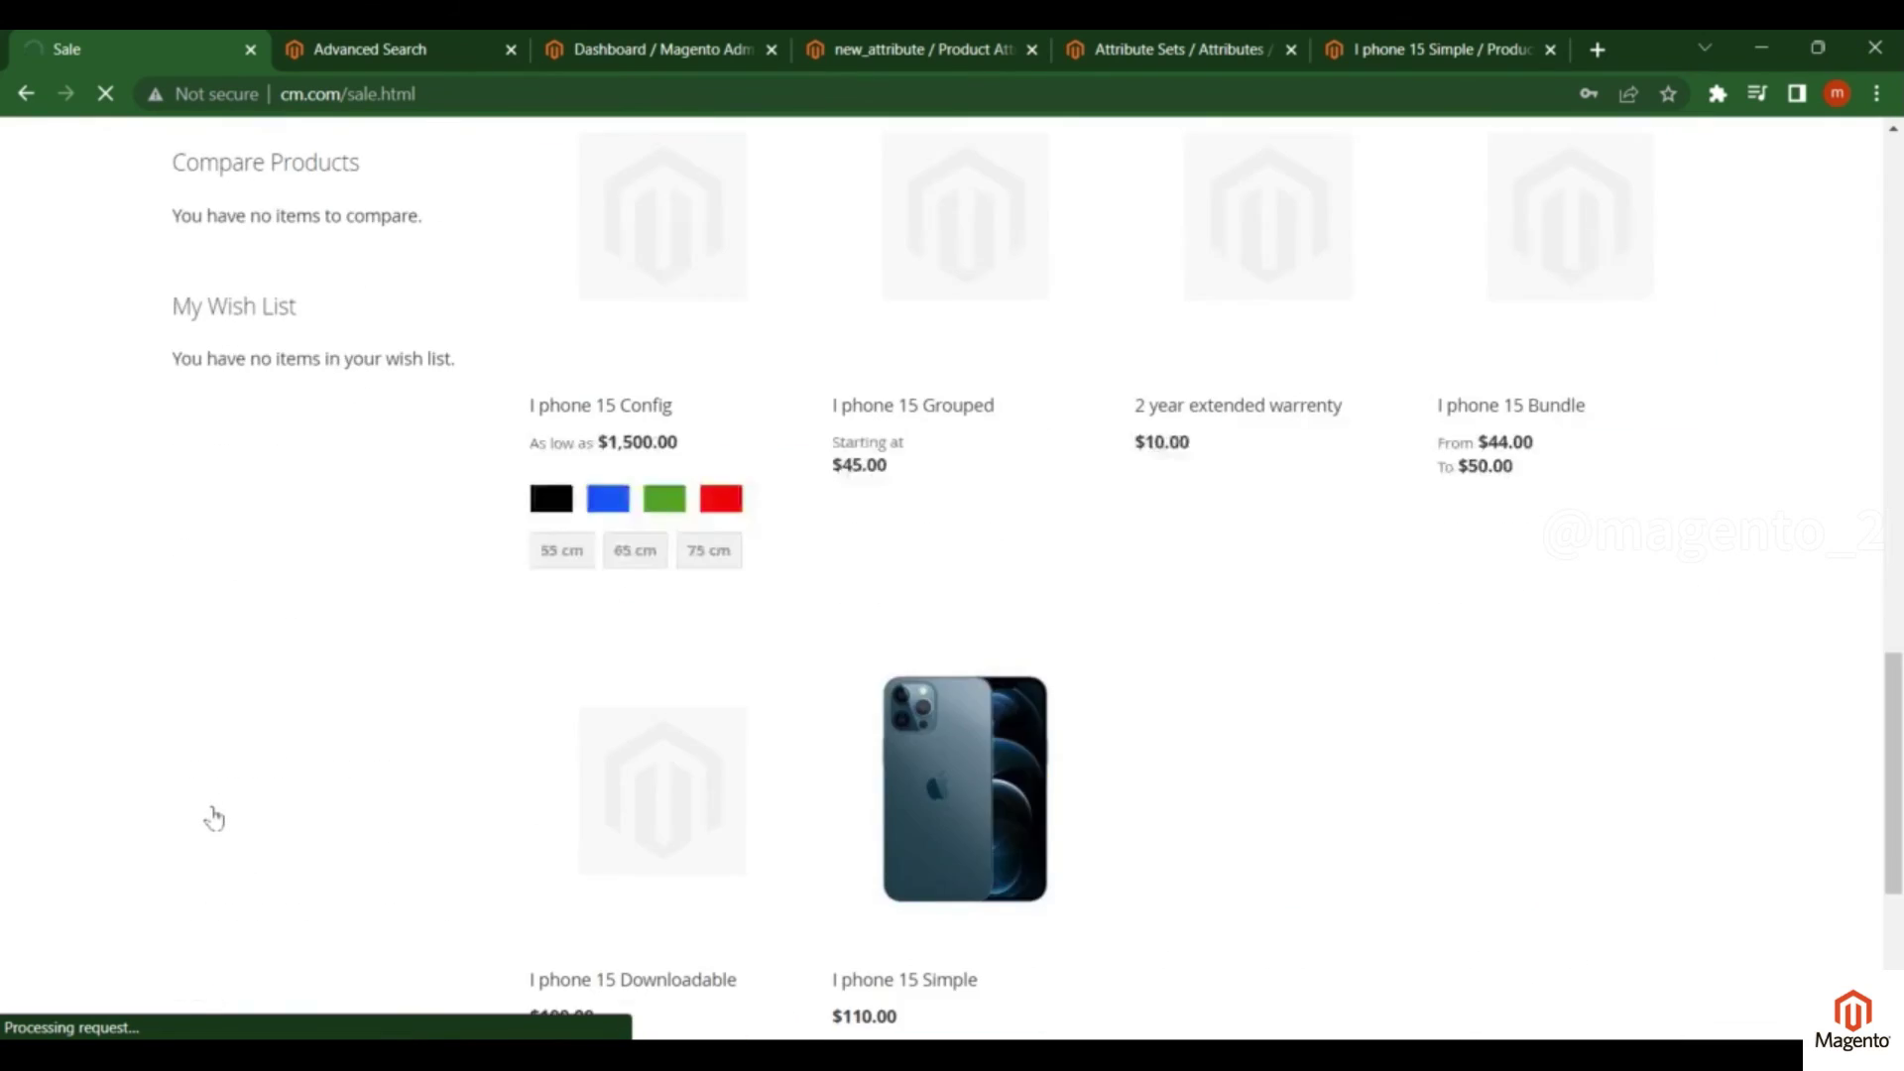
{"action": "scroll", "coordinate": [212, 811], "scroll_direction": "up", "scroll_amount": 1}
{"action": "scroll", "coordinate": [512, 669], "scroll_direction": "down", "scroll_amount": 18}
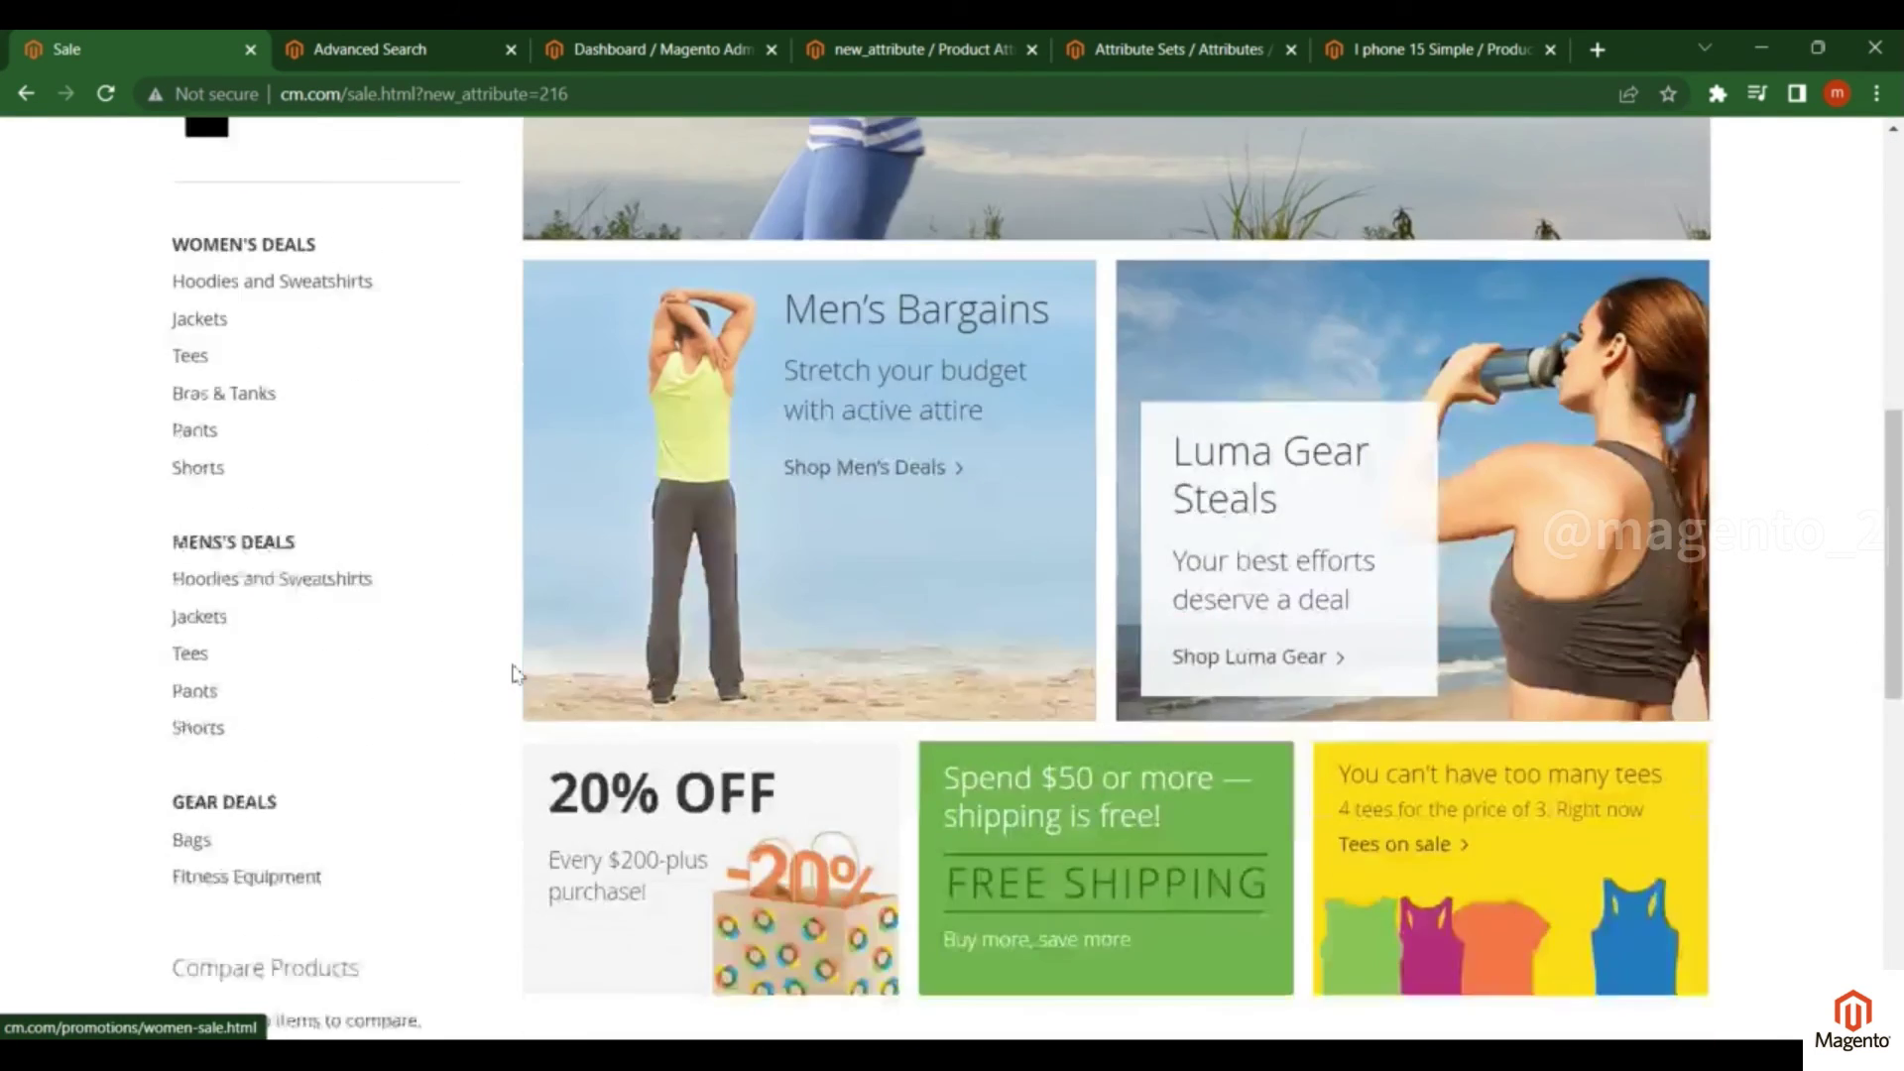
{"action": "scroll", "coordinate": [512, 669], "scroll_direction": "up", "scroll_amount": 2}
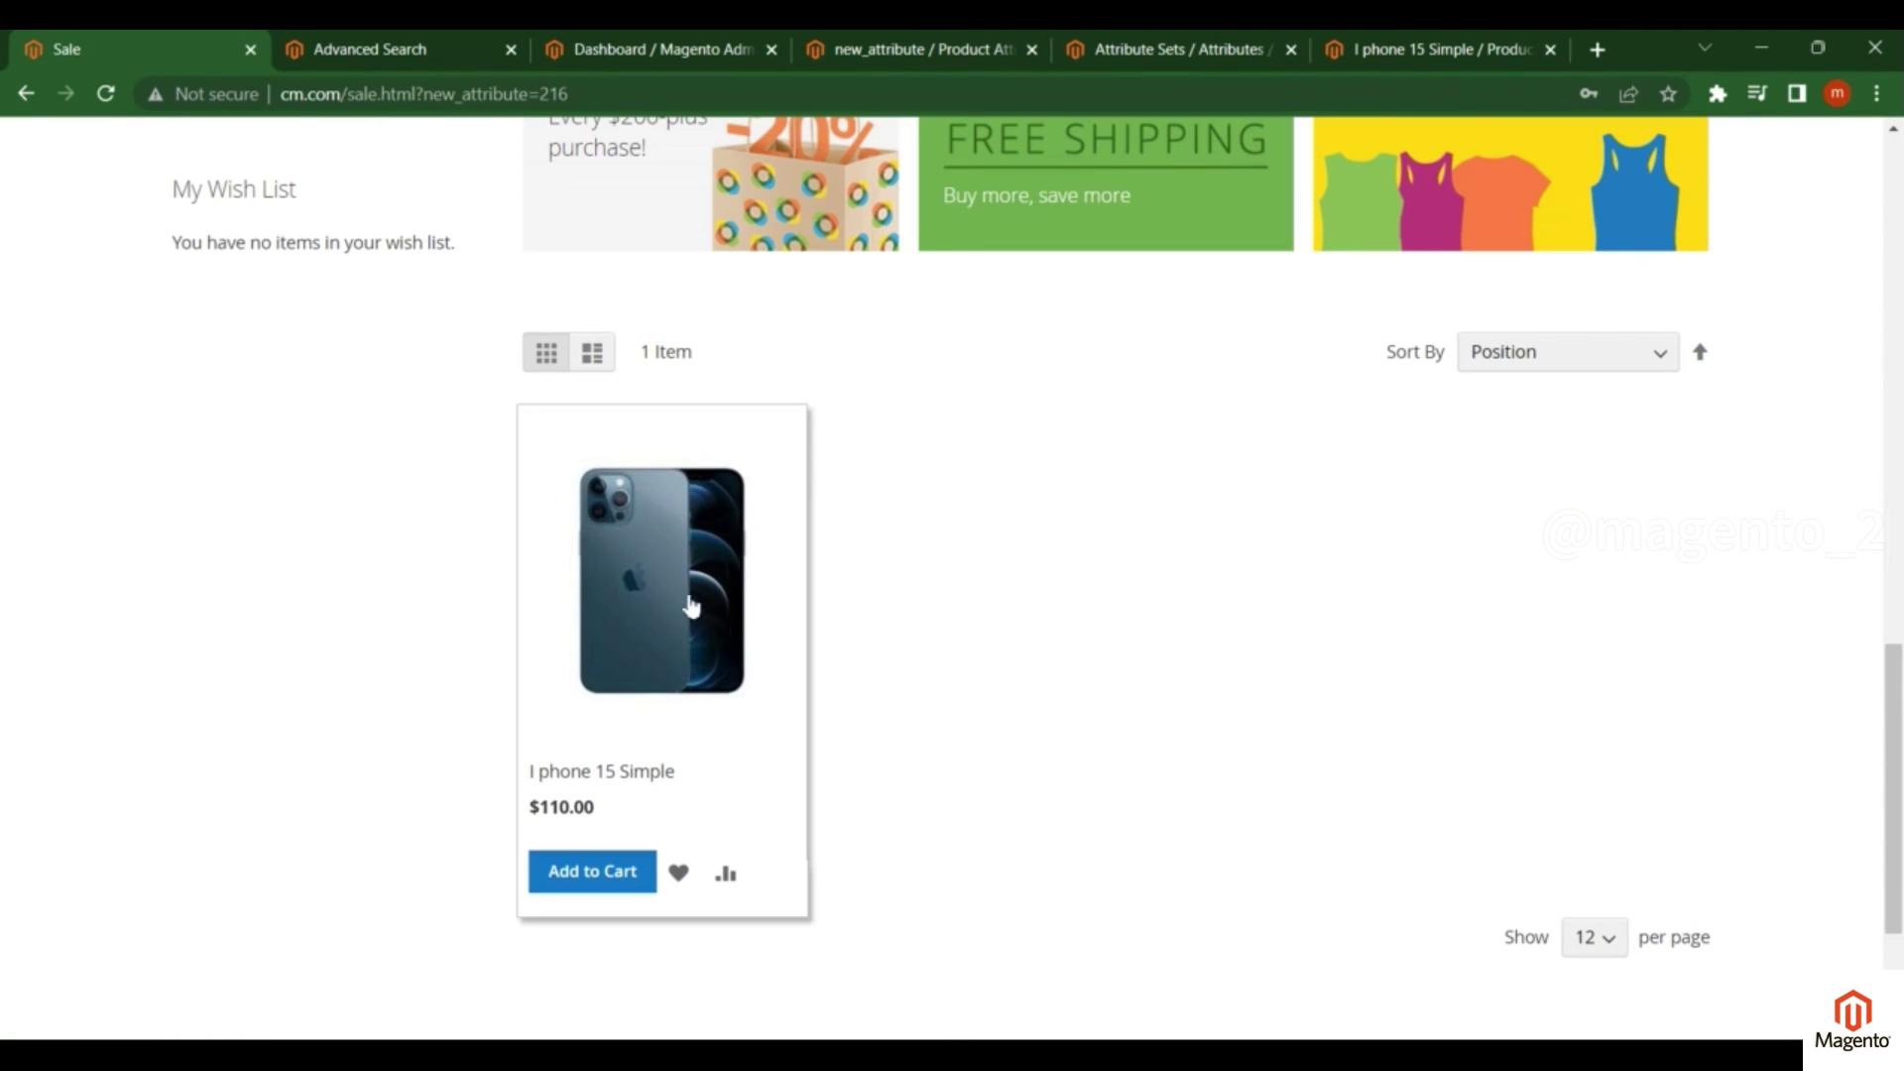
Step: Check the product name and New attribute options on the I phone 15 Simple edit page, then return to the filtered Sale page
{"action": "left_click", "coordinate": [1428, 49]}
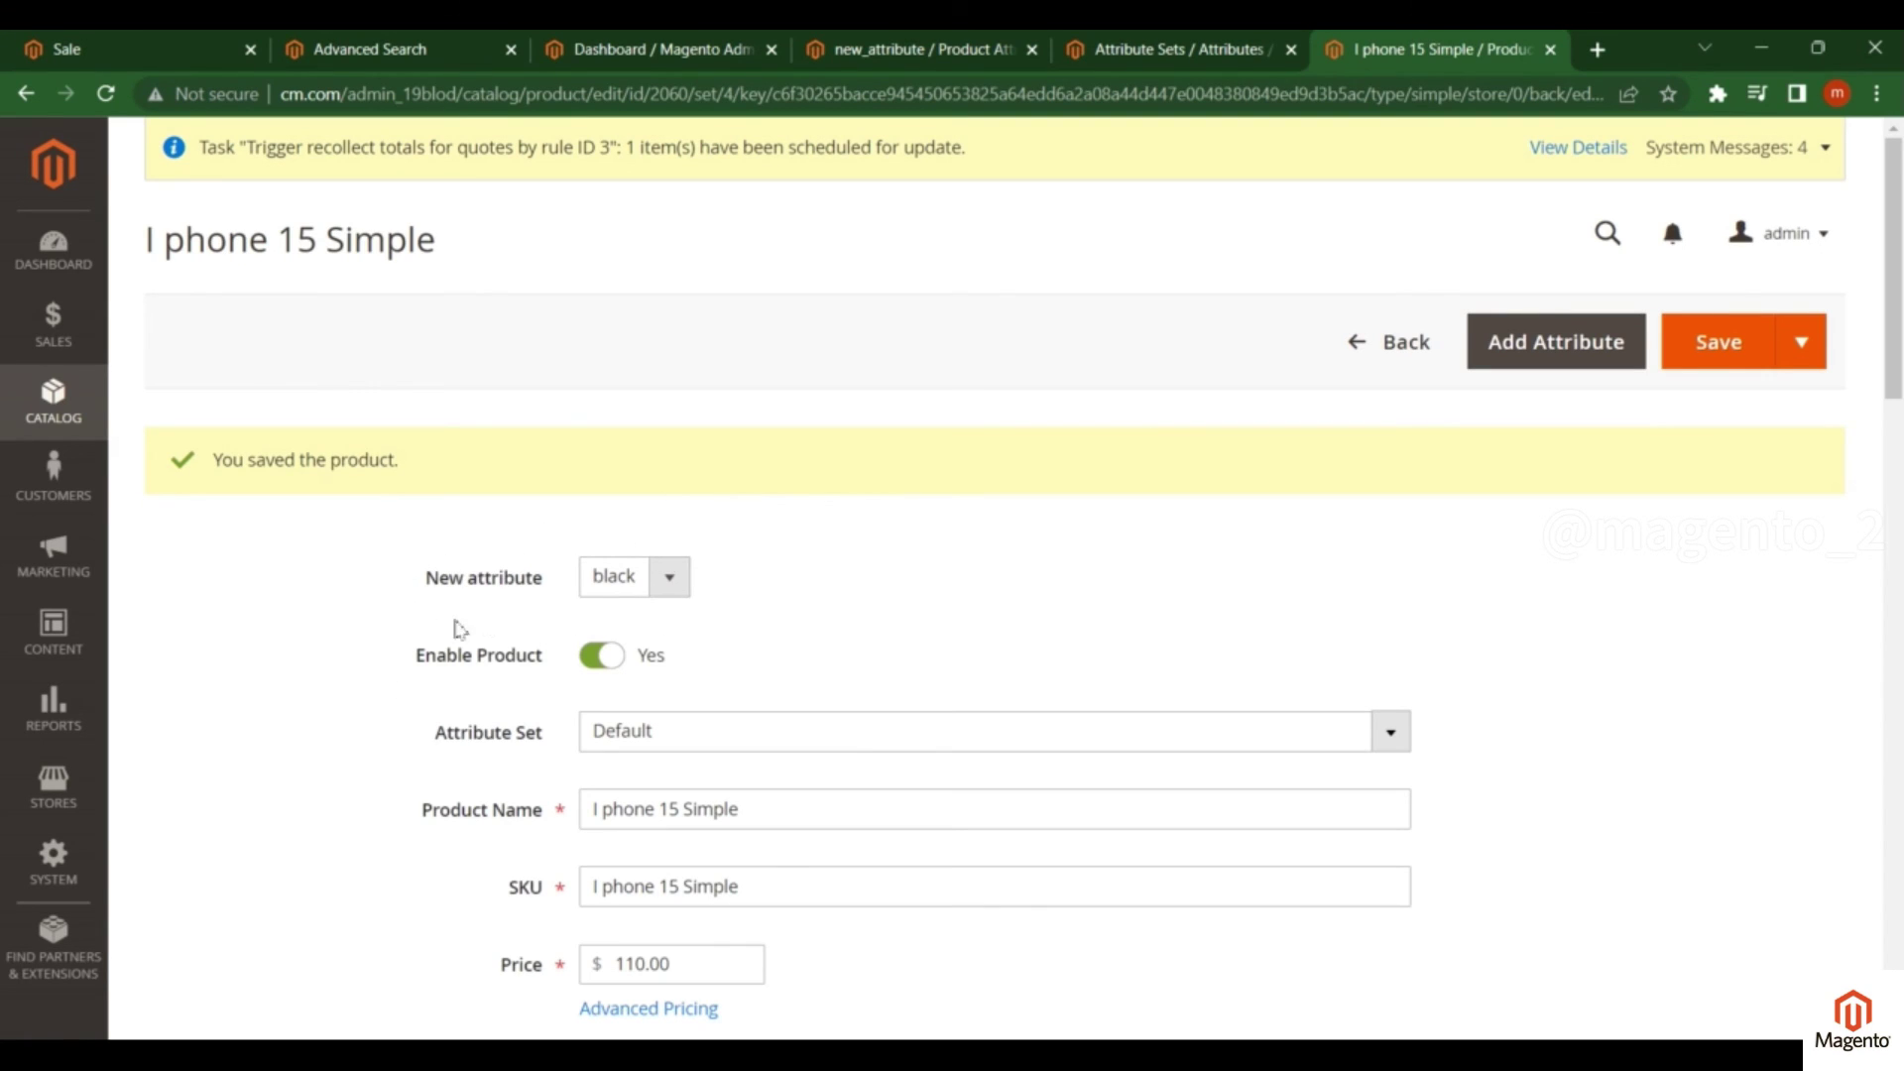
{"action": "left_click", "coordinate": [668, 579]}
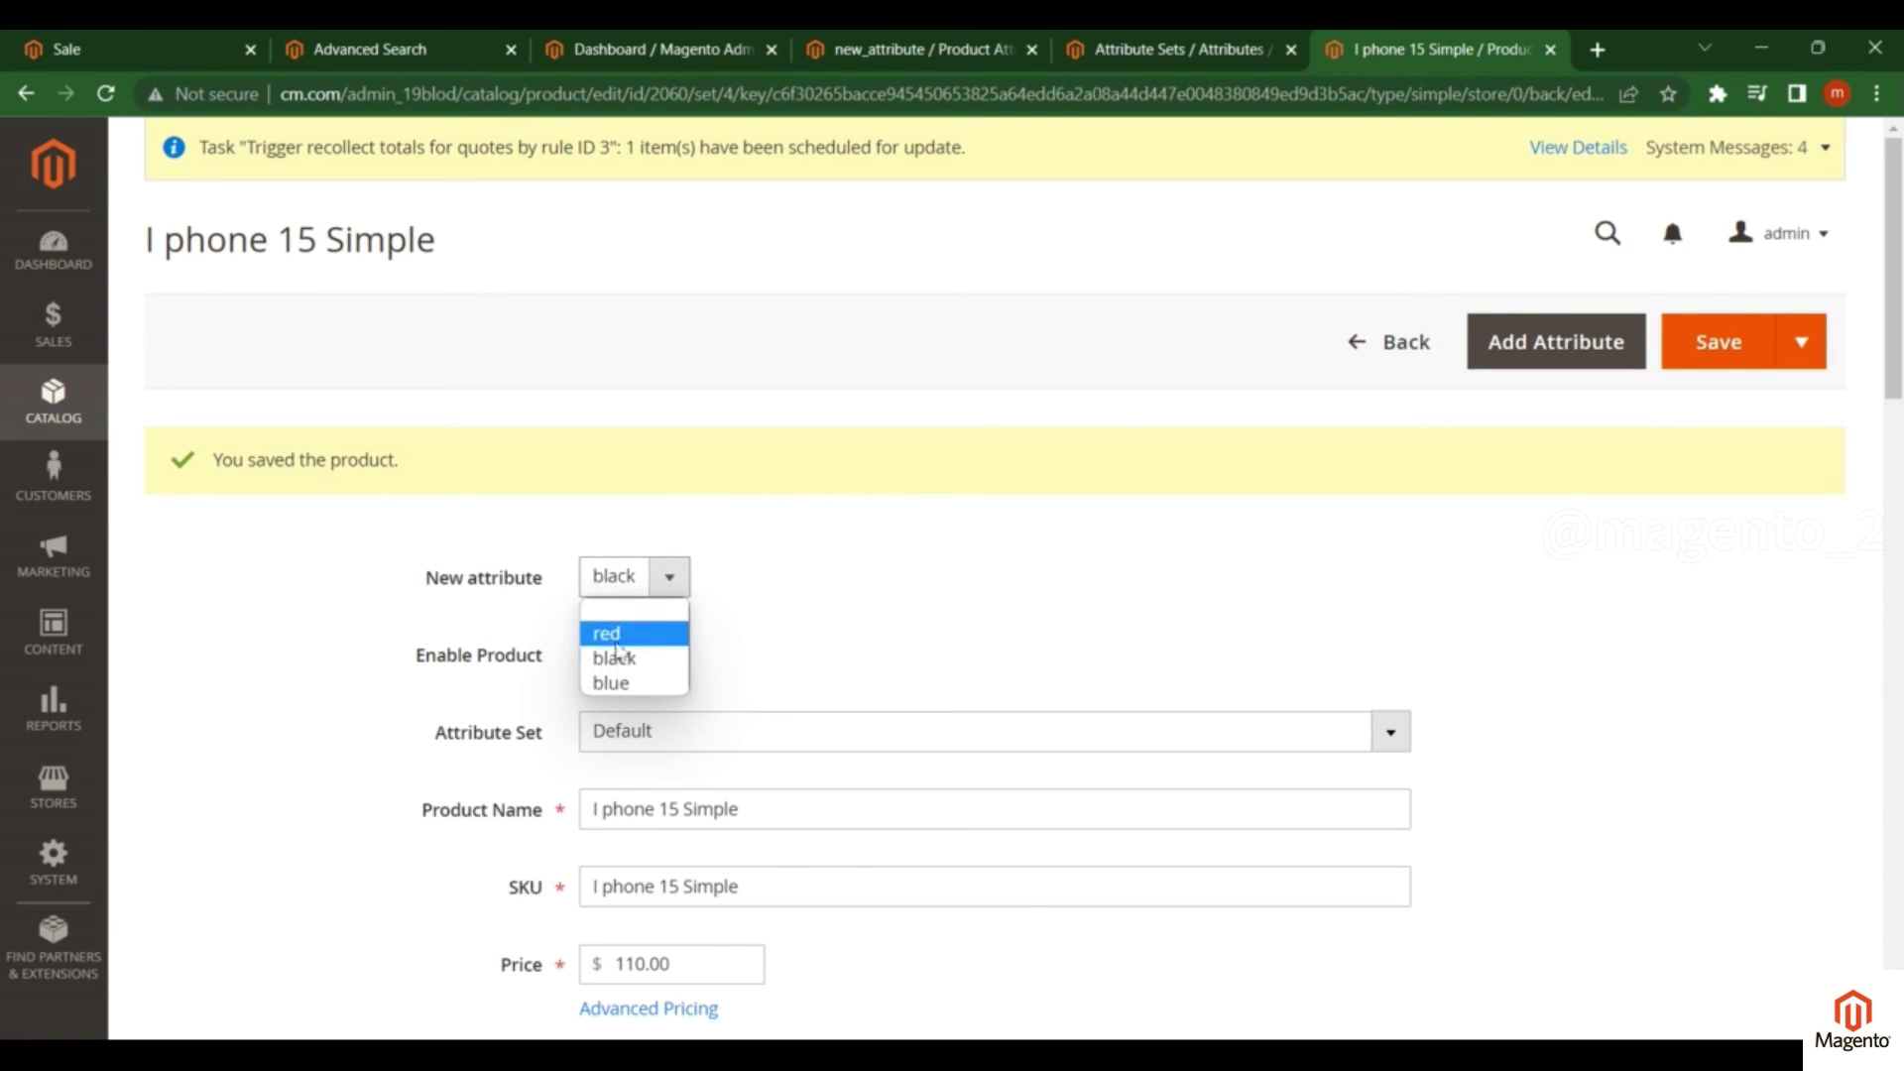
{"action": "left_click_drag", "start_coordinate": [149, 240], "coordinate": [436, 240]}
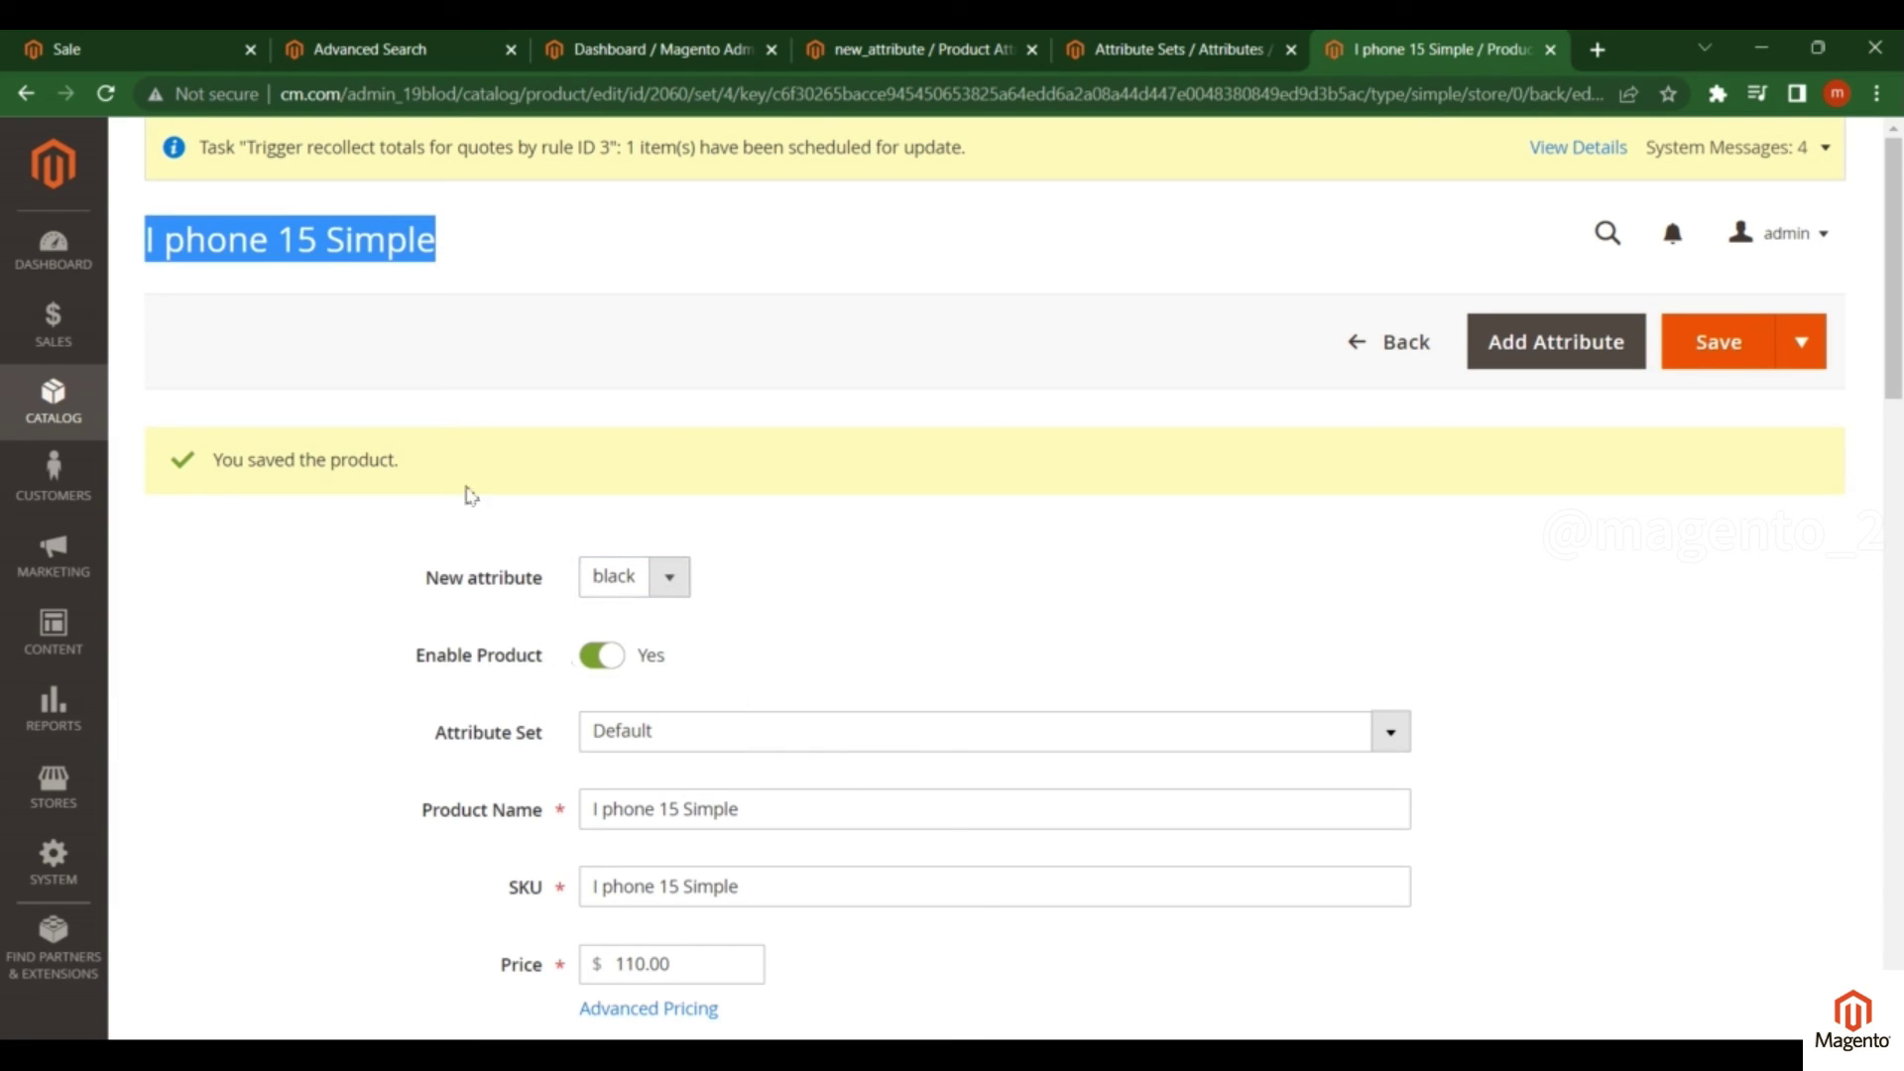
{"action": "key", "text": "ctrl+1"}
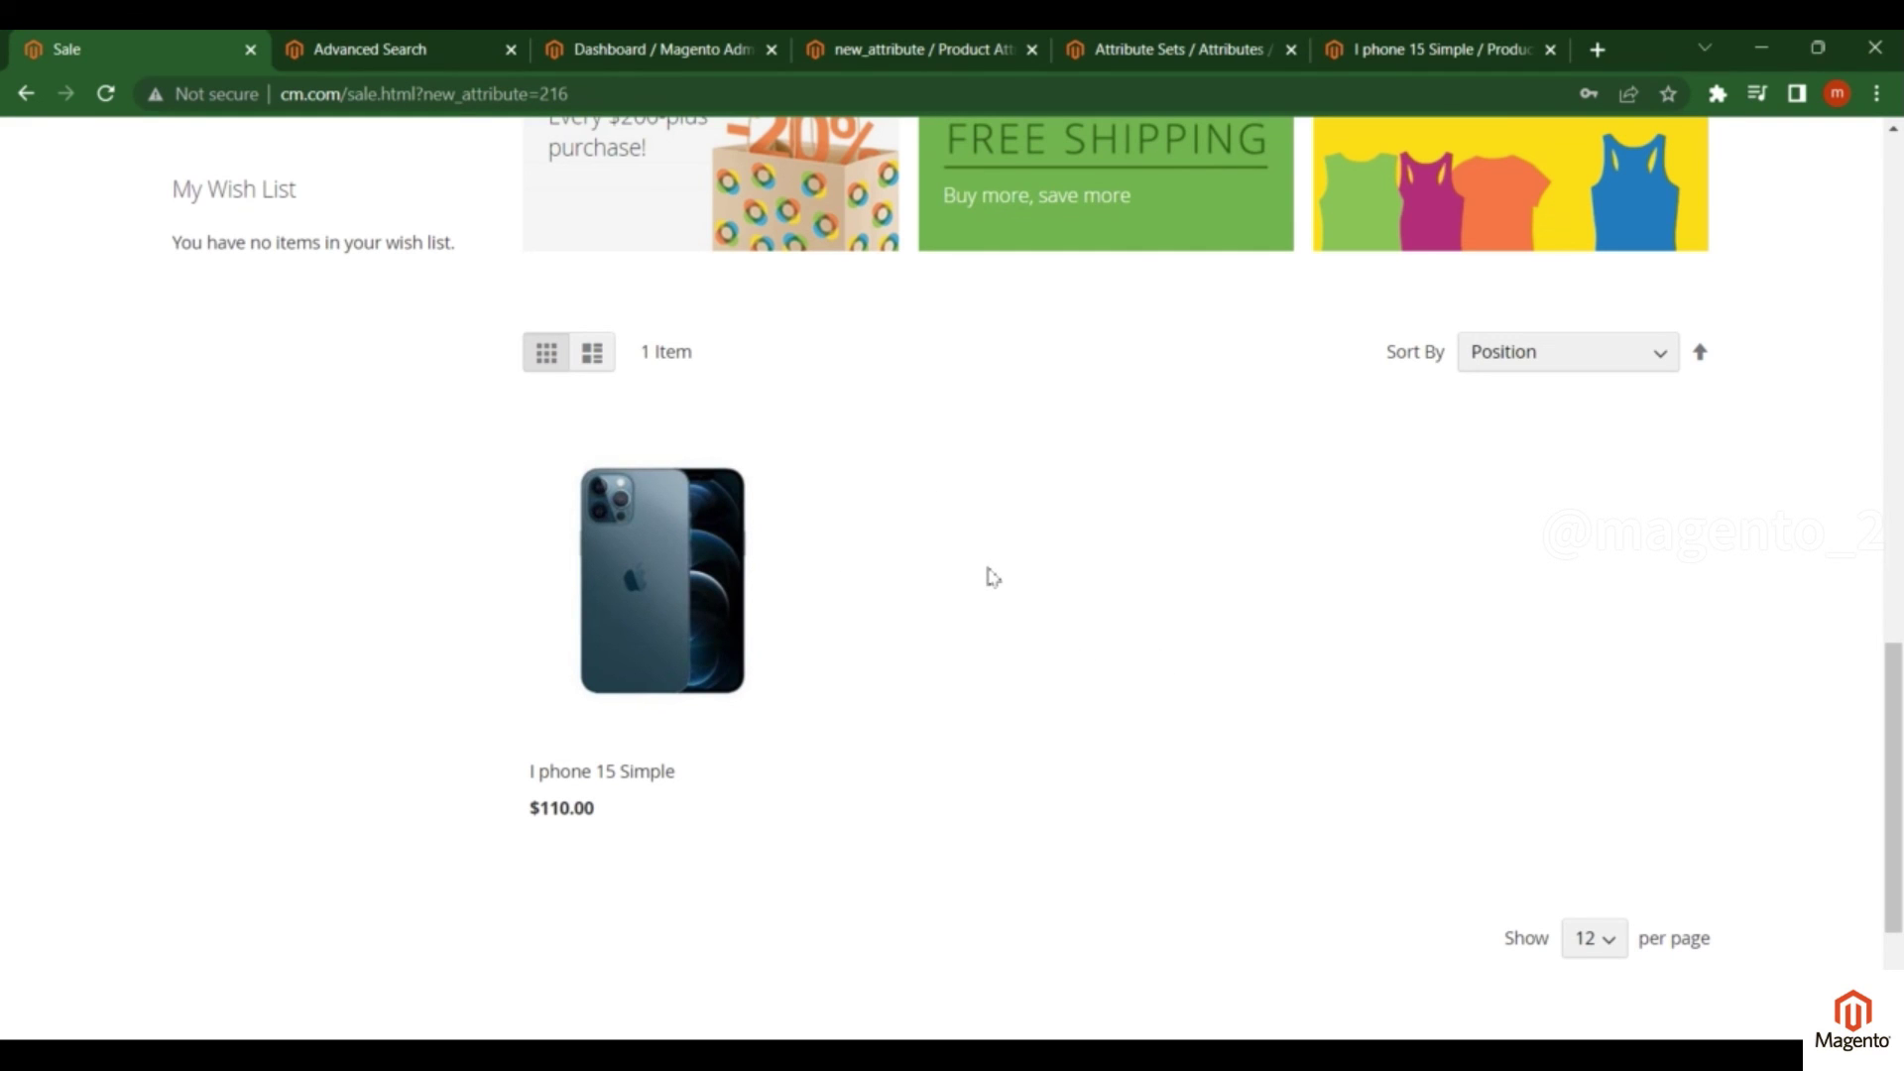
Step: Reload the filtered Sale page and review its active New attribute filter and product list
{"action": "key", "text": "F5"}
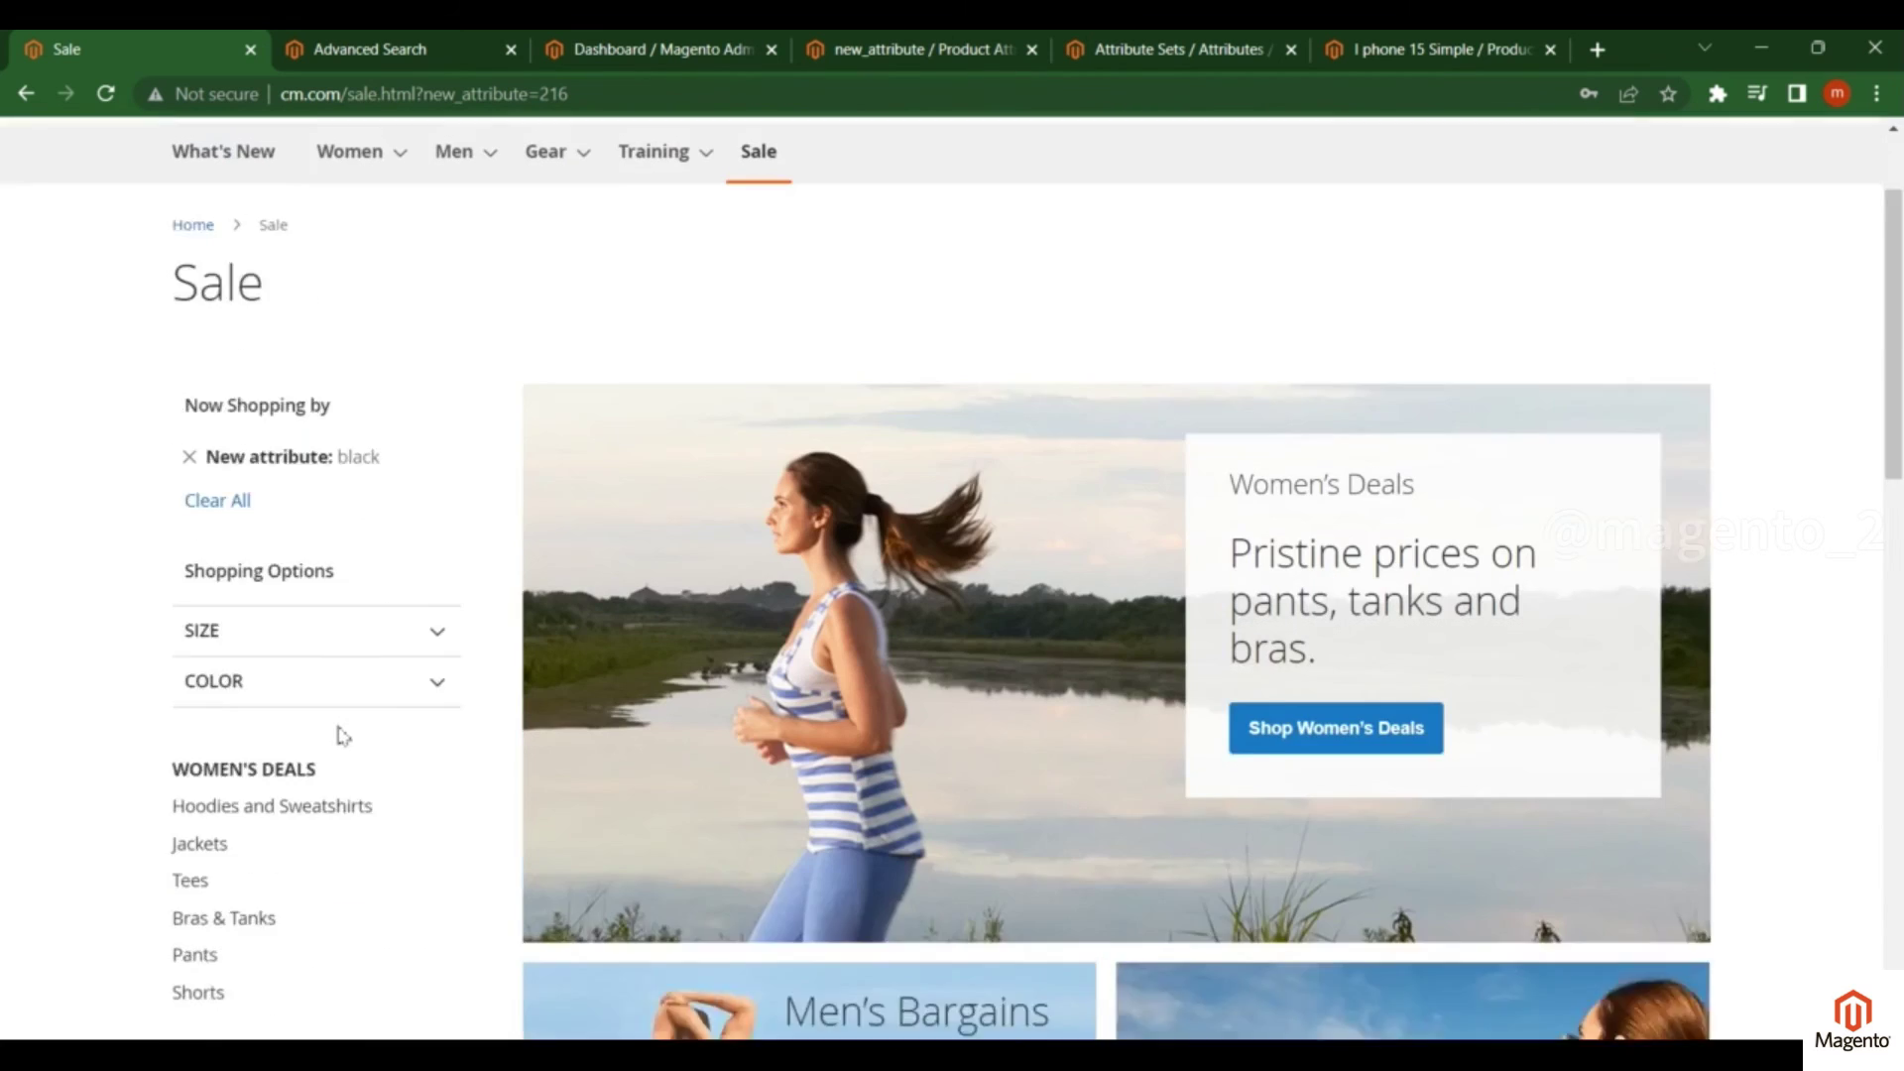
{"action": "scroll", "coordinate": [405, 674], "scroll_direction": "down", "scroll_amount": 10}
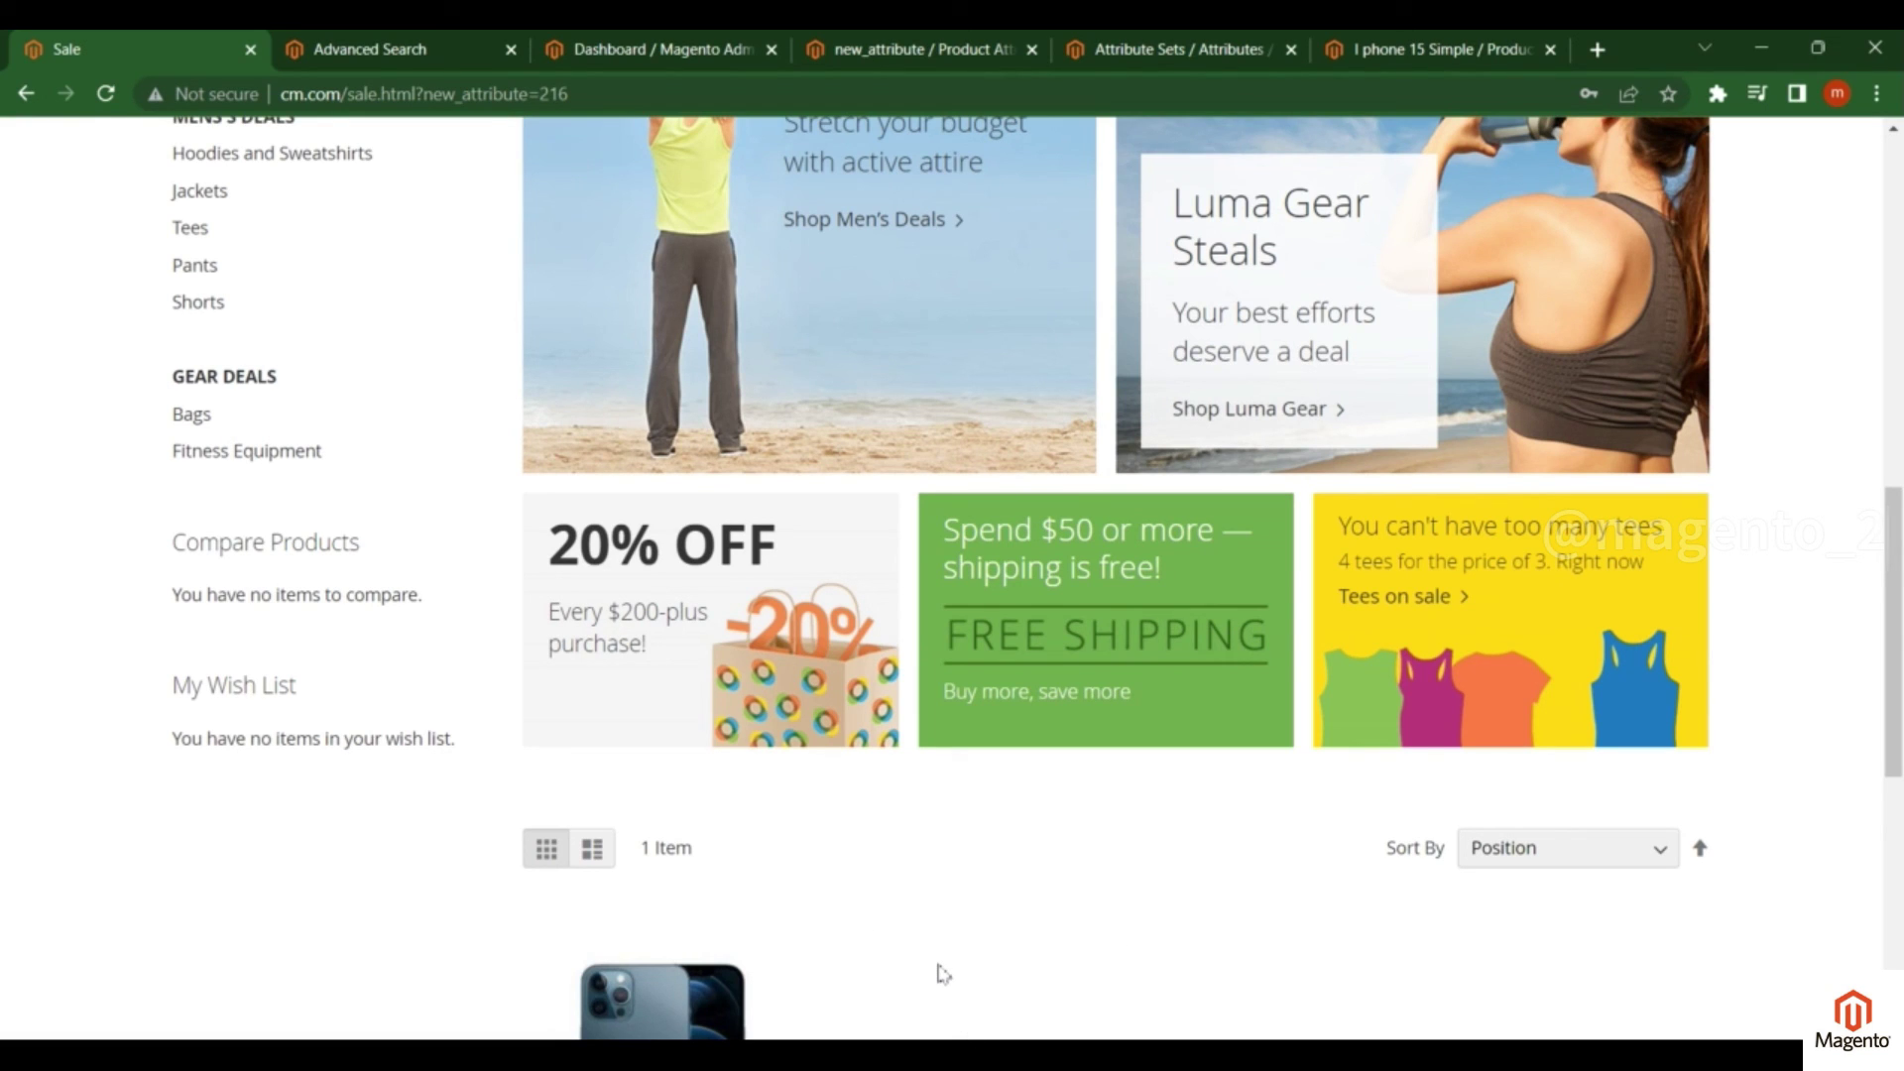
{"action": "scroll", "coordinate": [992, 850], "scroll_direction": "down", "scroll_amount": 2}
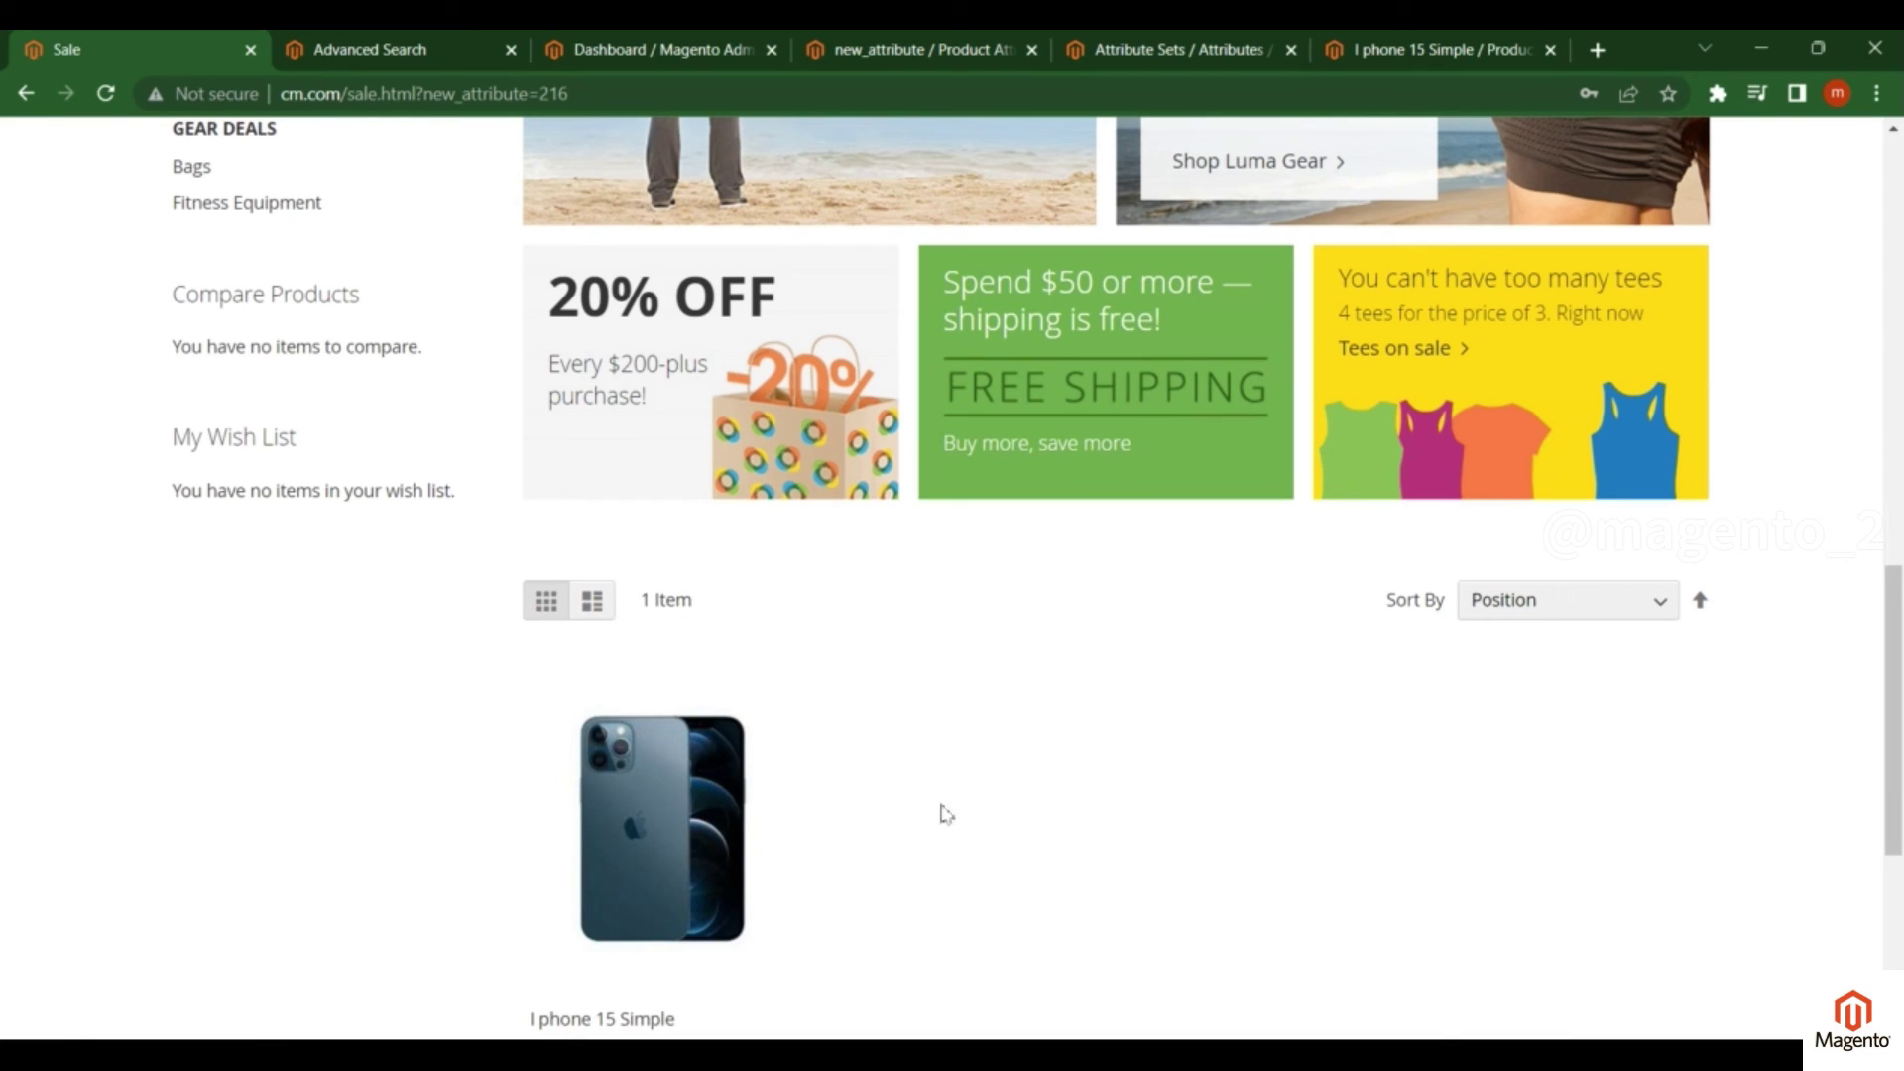
{"action": "scroll", "coordinate": [902, 828], "scroll_direction": "down", "scroll_amount": 4}
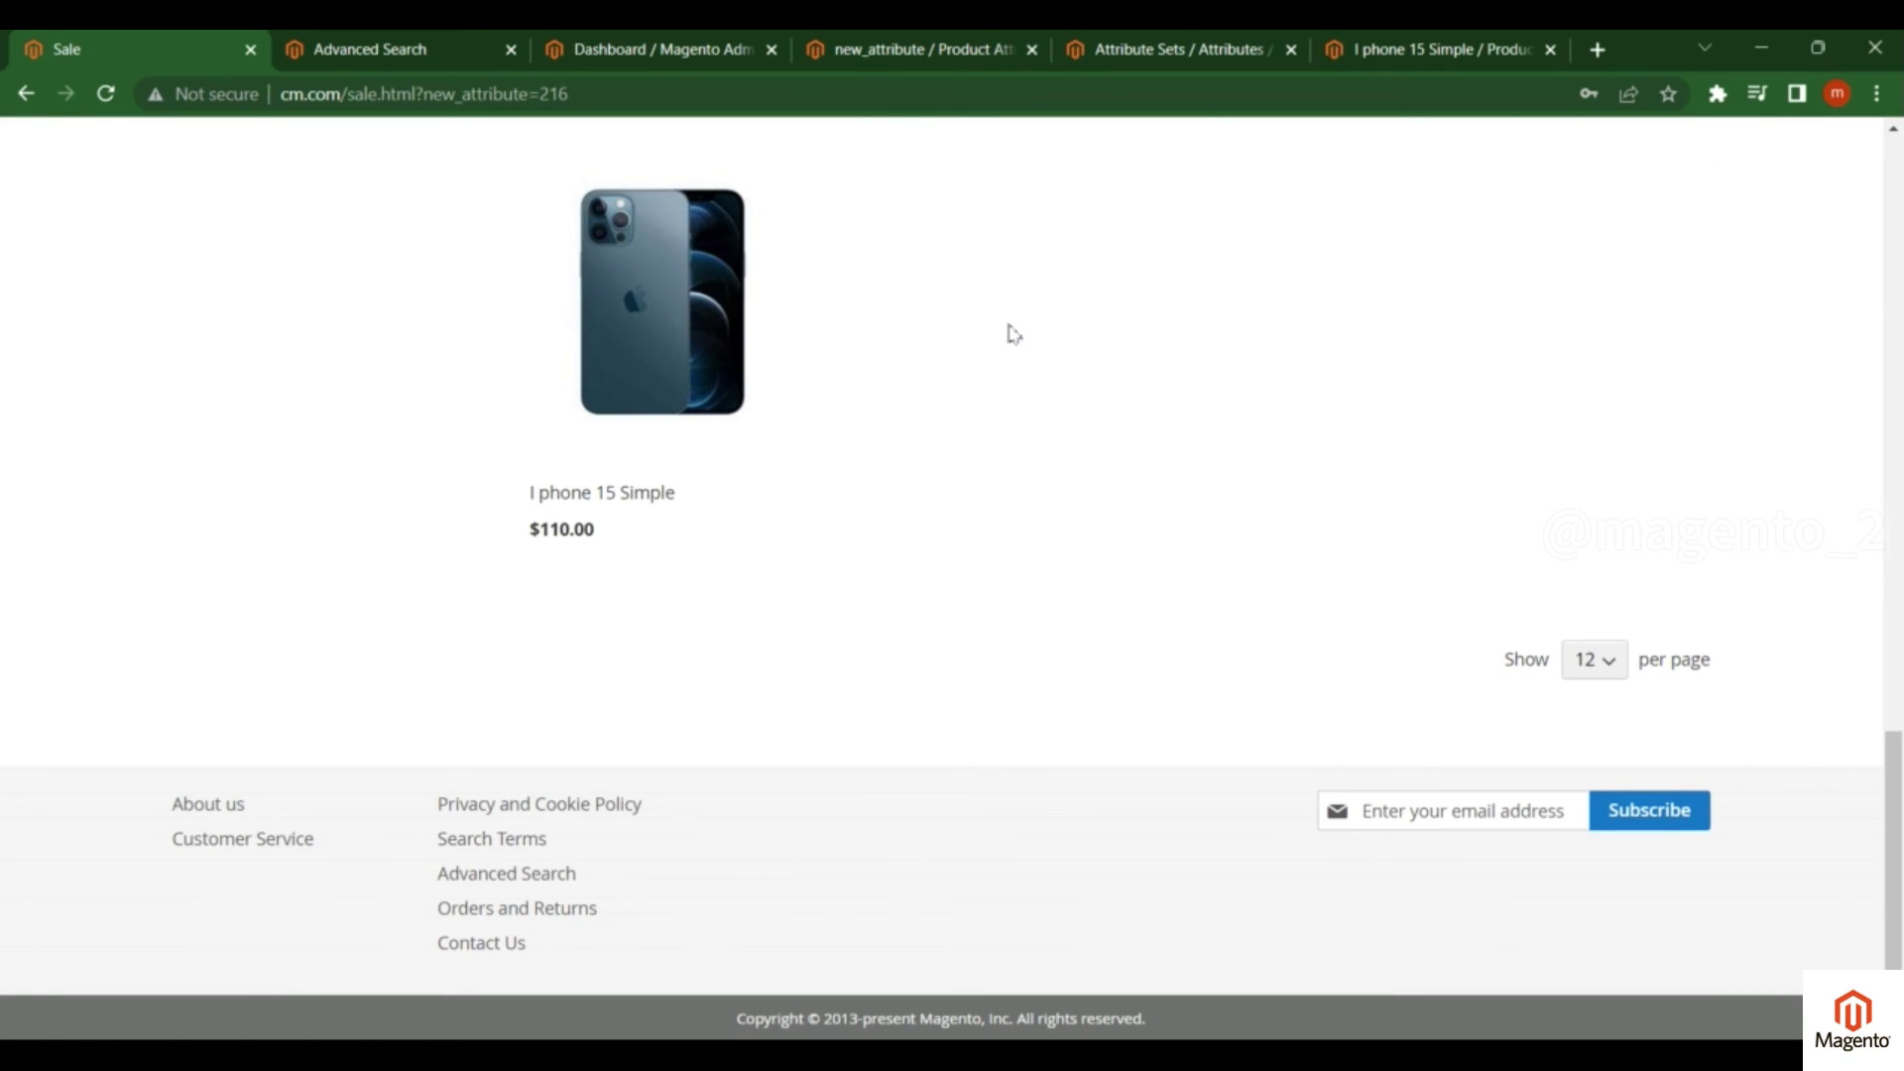
{"action": "left_click_drag", "start_coordinate": [1894, 853], "coordinate": [1899, 272]}
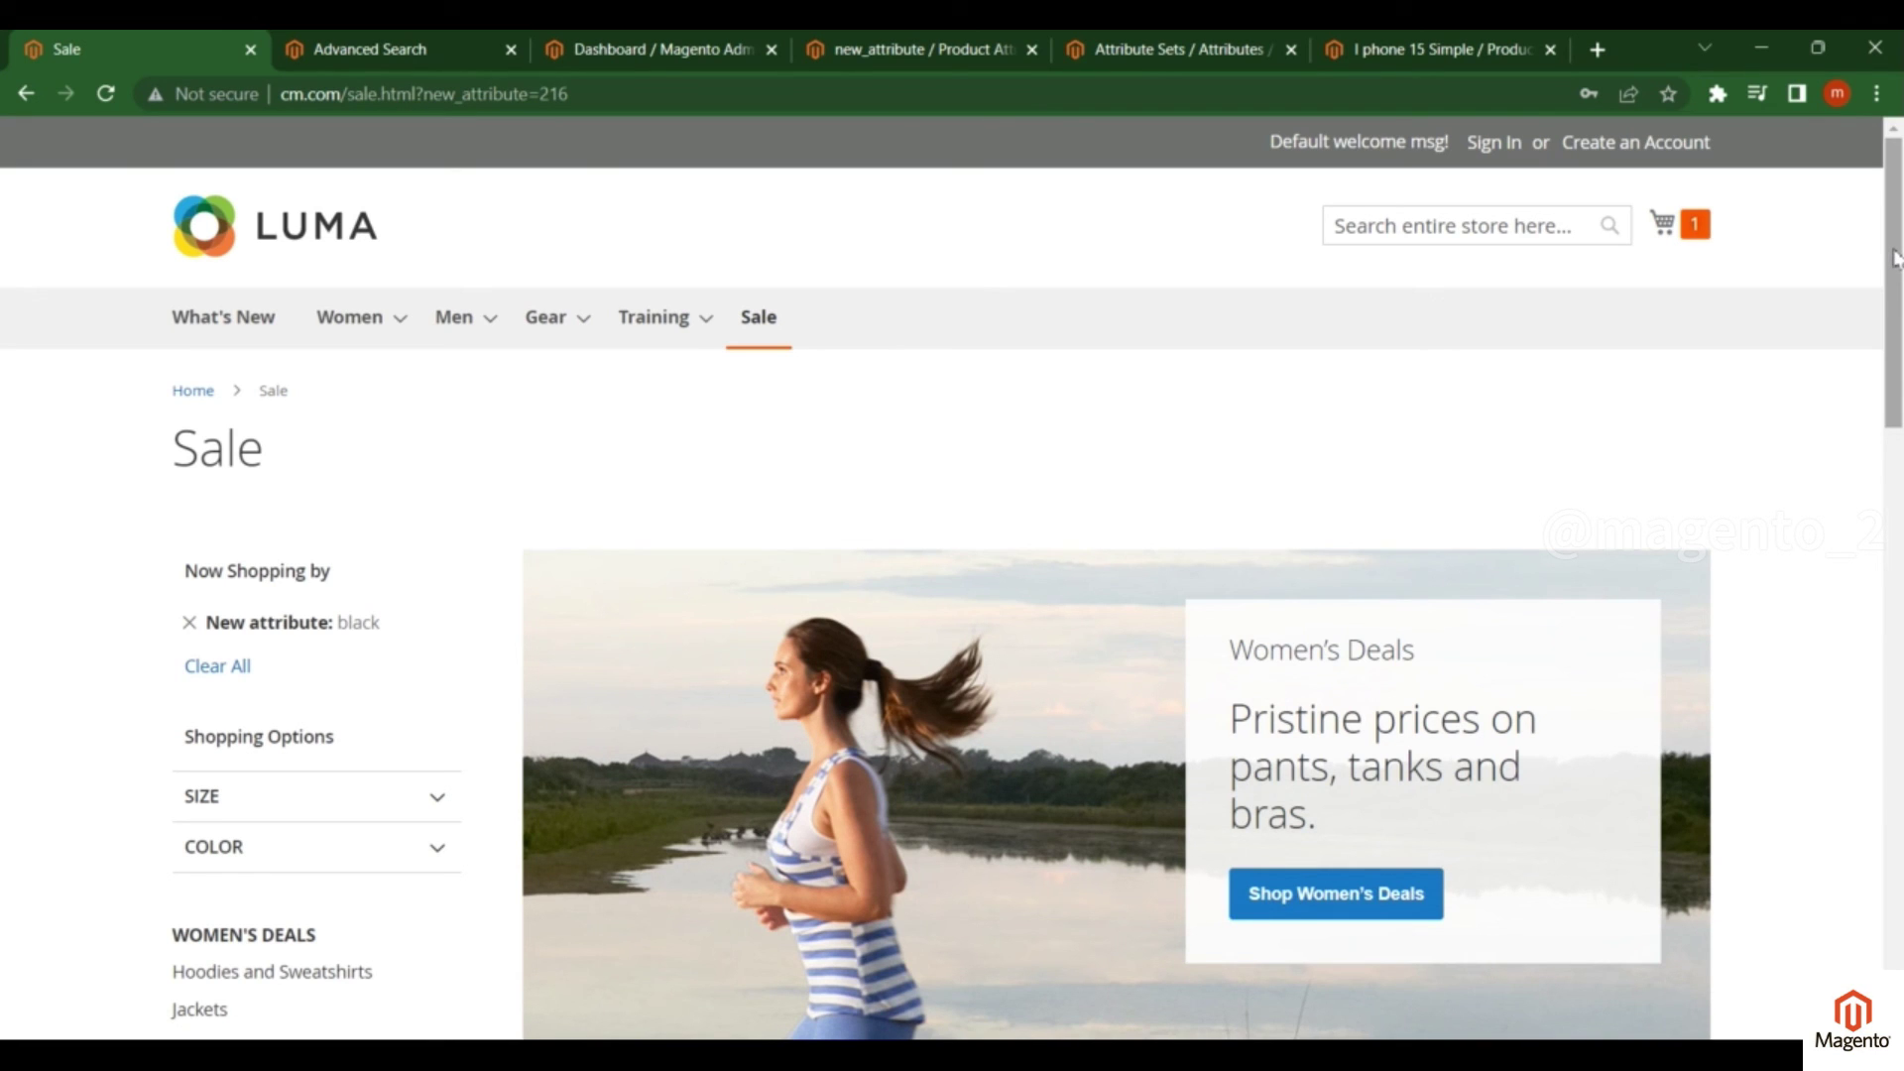
{"action": "left_click_drag", "start_coordinate": [1895, 258], "coordinate": [1894, 900]}
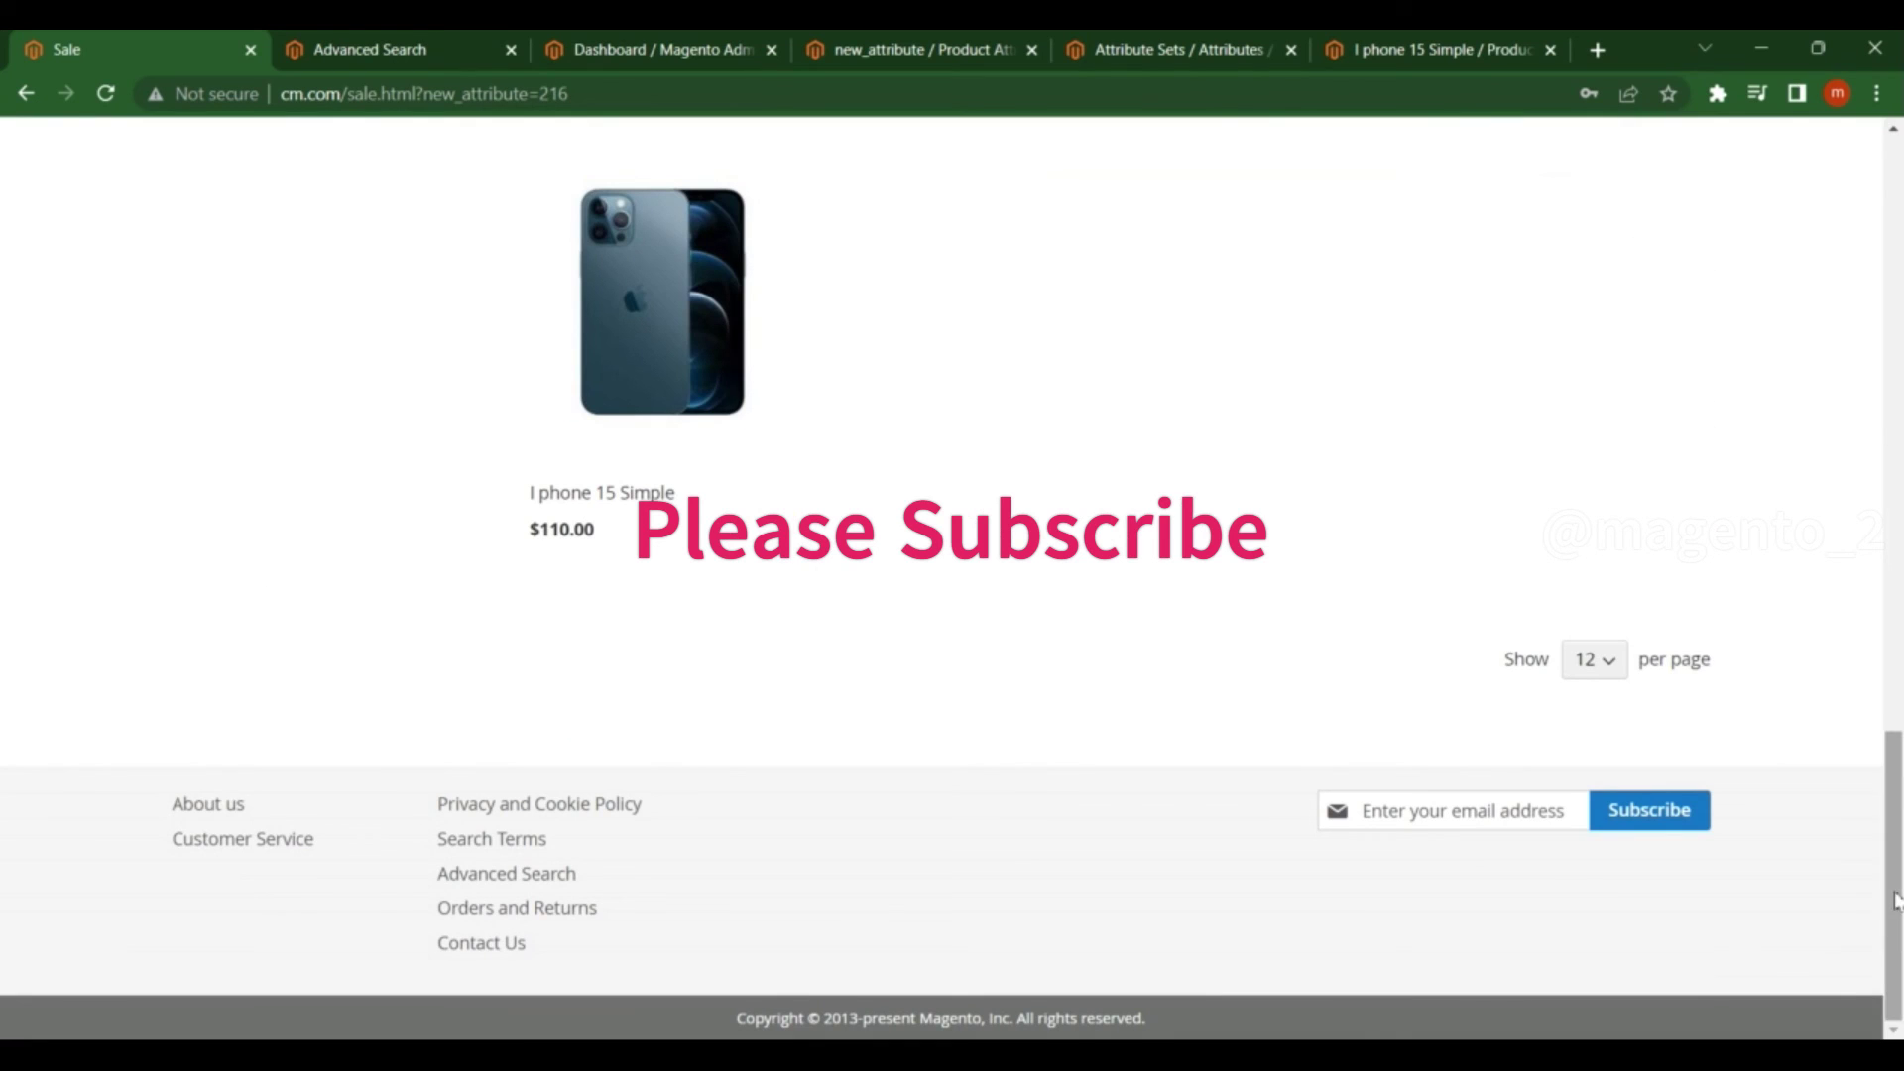